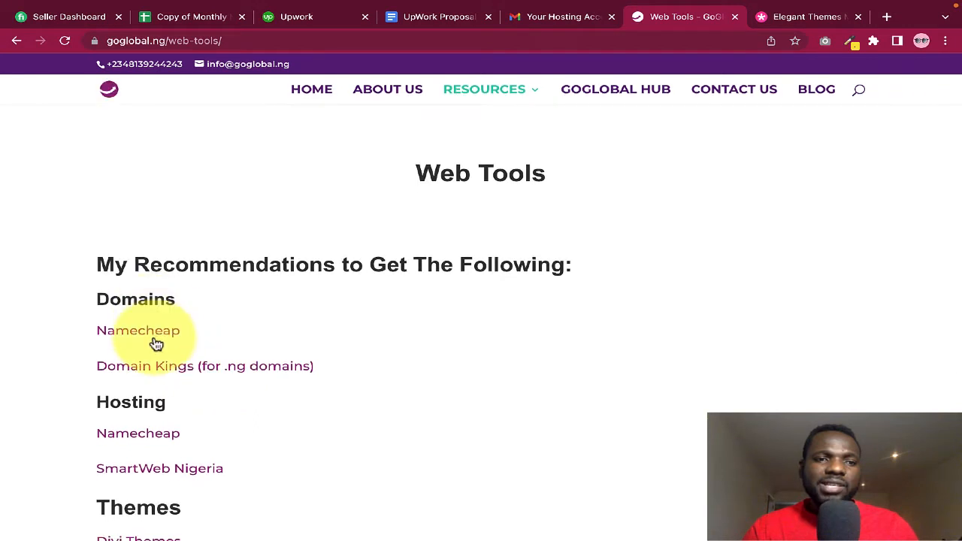
Open namecheap.com from the recommended Namecheap domain link and browse its home page
{"action": "scroll", "coordinate": [155, 333], "scroll_direction": "down", "scroll_amount": 1}
{"action": "scroll", "coordinate": [262, 339], "scroll_direction": "down", "scroll_amount": 3}
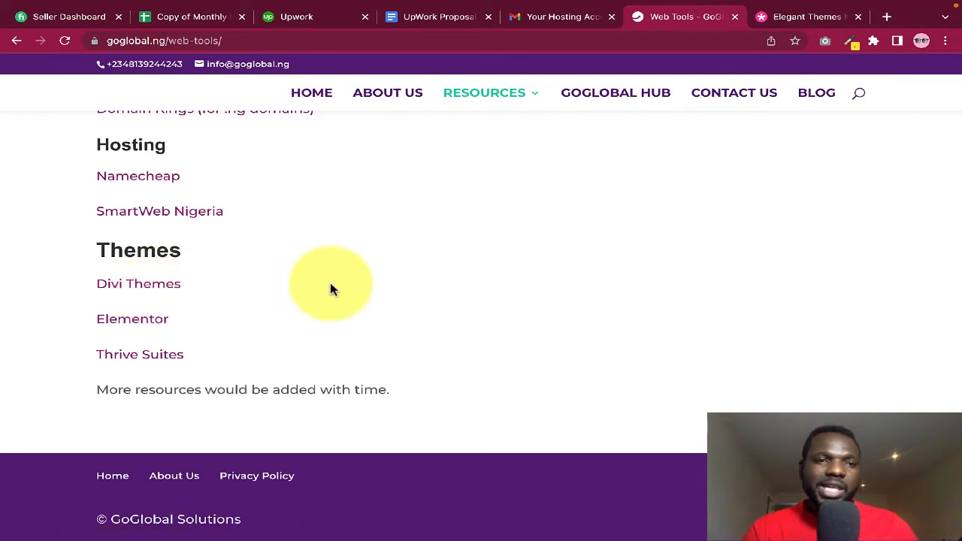
{"action": "scroll", "coordinate": [245, 203], "scroll_direction": "up", "scroll_amount": 1}
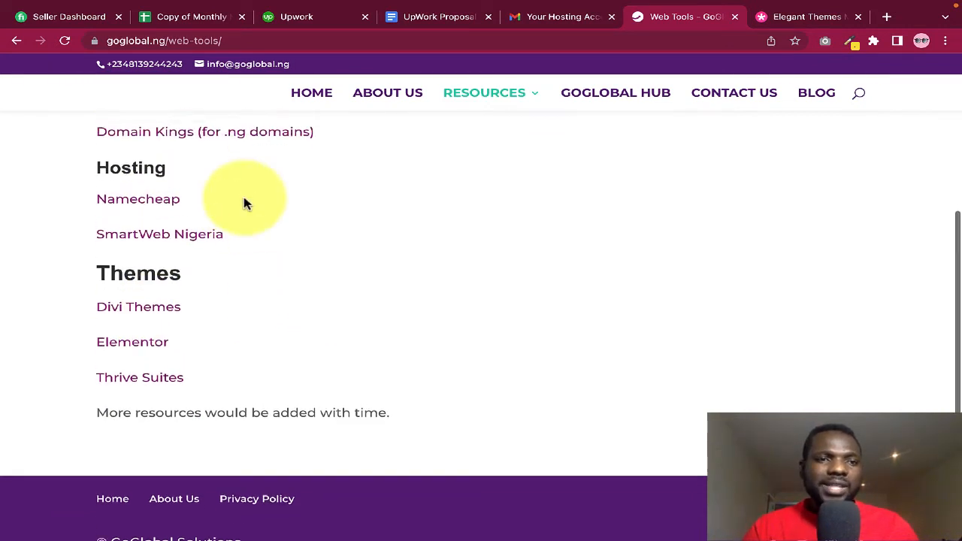
{"action": "scroll", "coordinate": [245, 202], "scroll_direction": "up", "scroll_amount": 1}
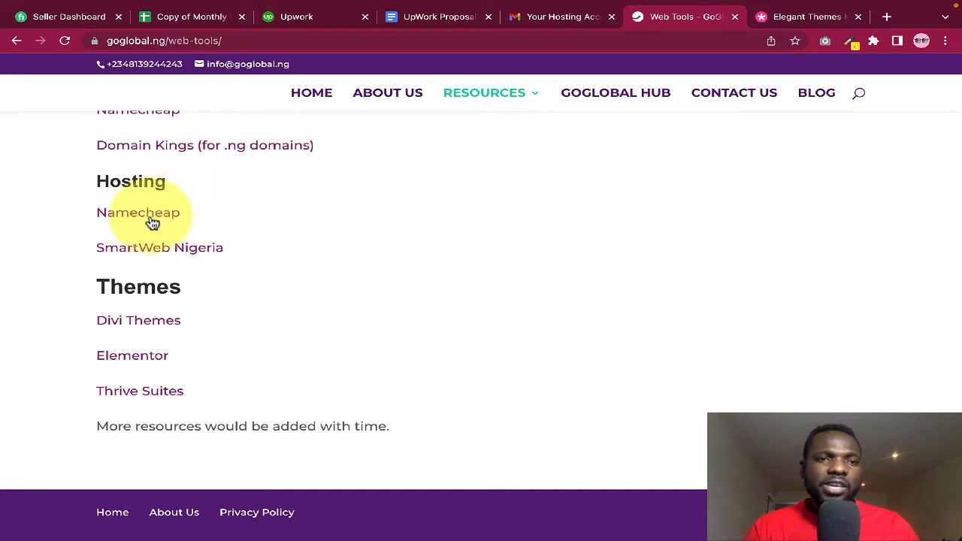
{"action": "scroll", "coordinate": [248, 203], "scroll_direction": "up", "scroll_amount": 3}
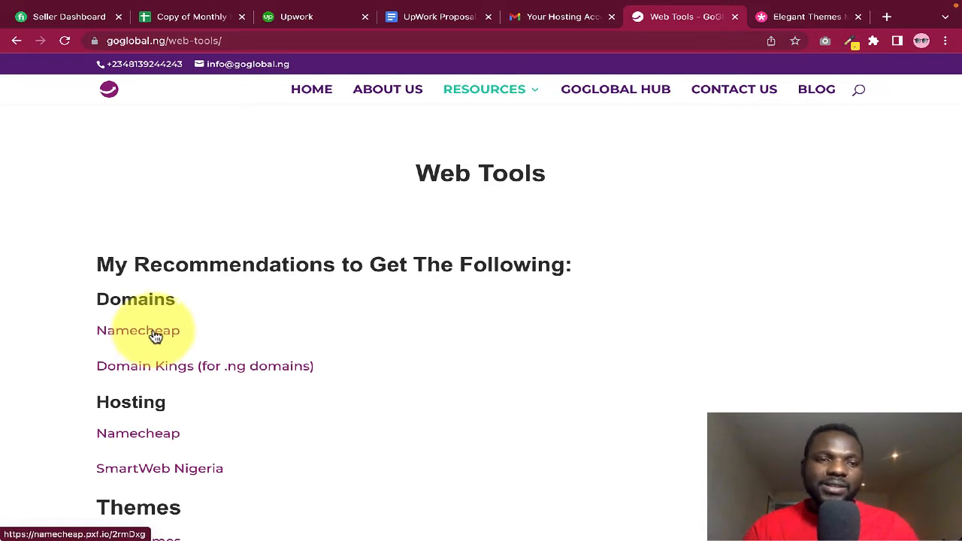
{"action": "left_click", "coordinate": [155, 334]}
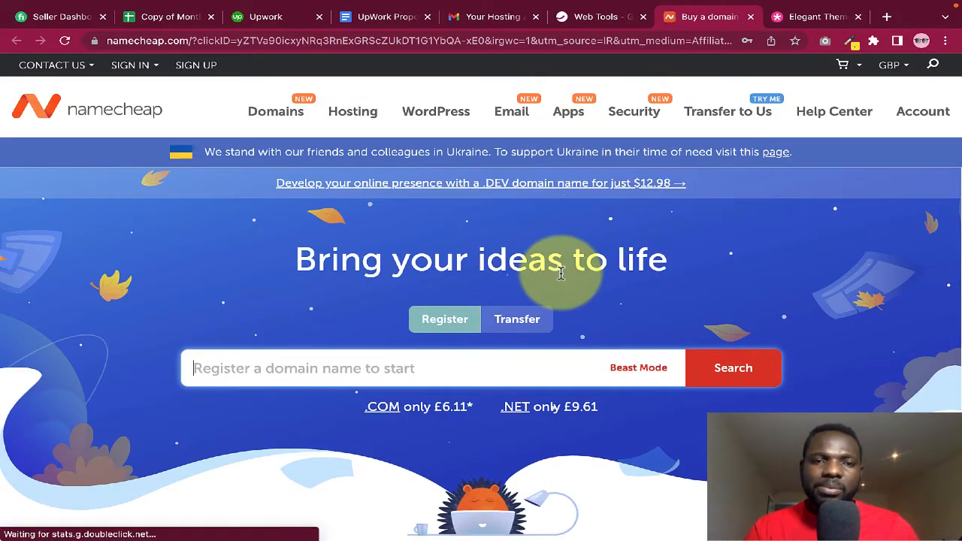
{"action": "scroll", "coordinate": [561, 273], "scroll_direction": "down", "scroll_amount": 1}
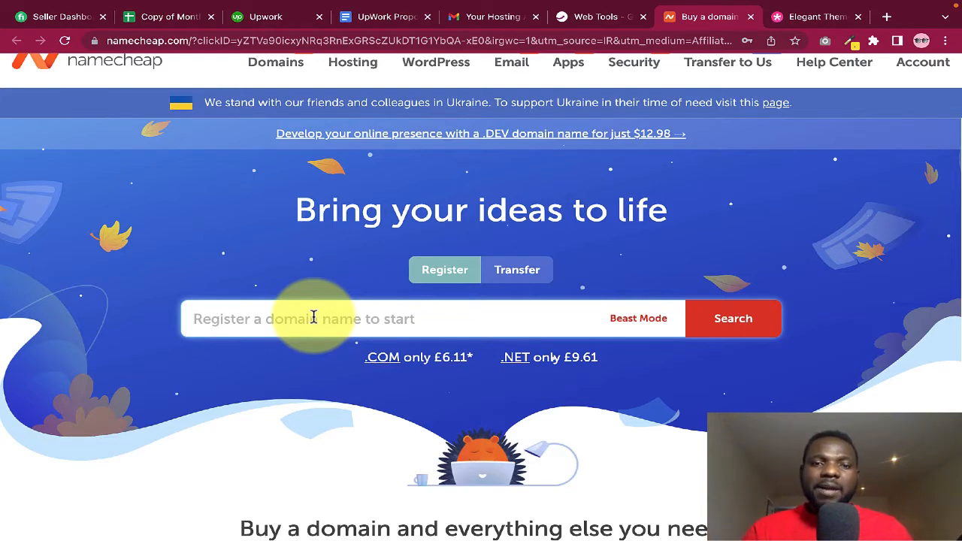
{"action": "scroll", "coordinate": [313, 317], "scroll_direction": "down", "scroll_amount": 6}
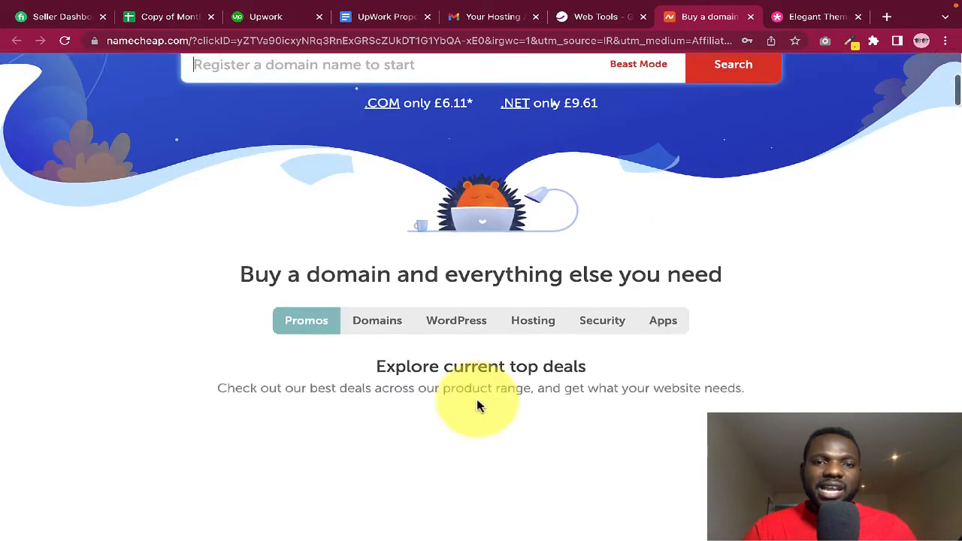
{"action": "scroll", "coordinate": [475, 269], "scroll_direction": "up", "scroll_amount": 6}
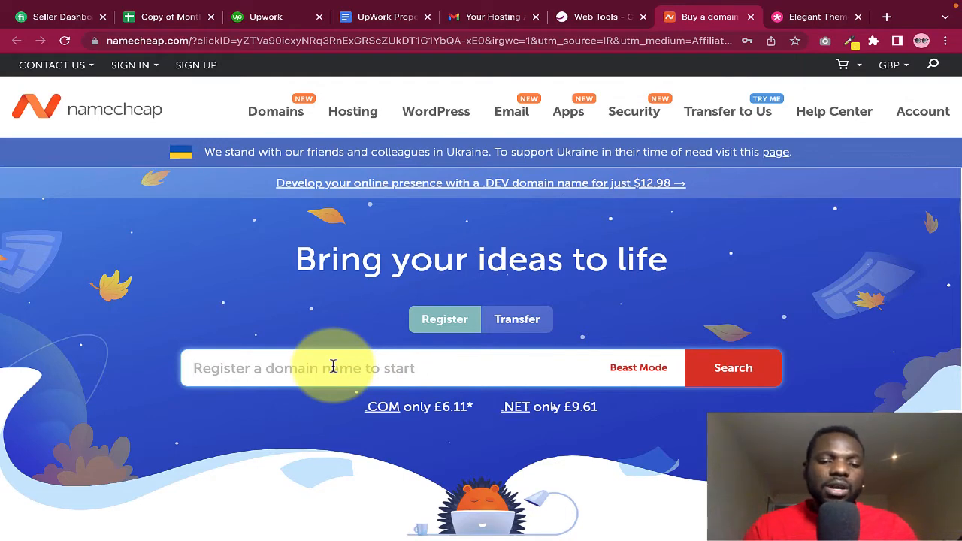
Search Namecheap for the domain schoolofdisciples.com
{"action": "type", "text": "schoolofdisciples.com"}
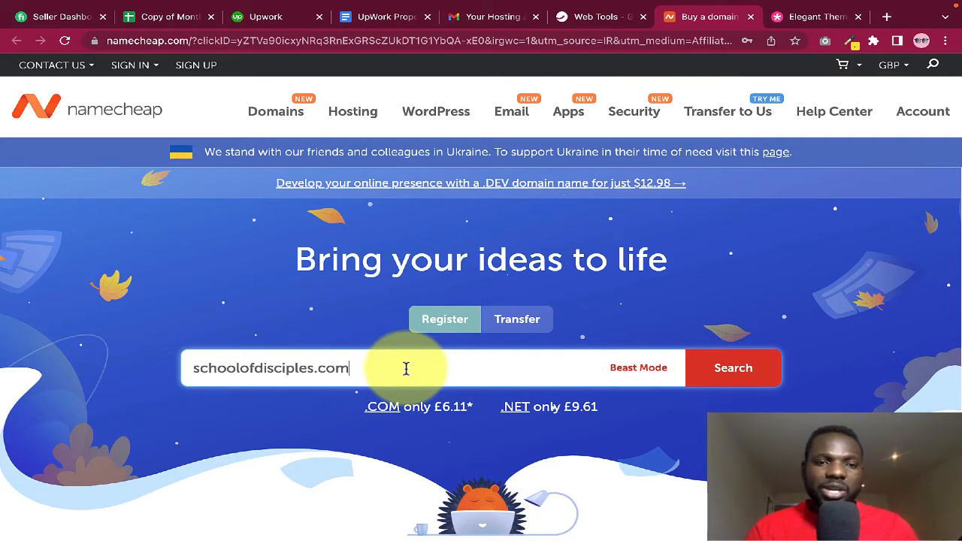
{"action": "left_click_drag", "start_coordinate": [356, 368], "coordinate": [325, 369]}
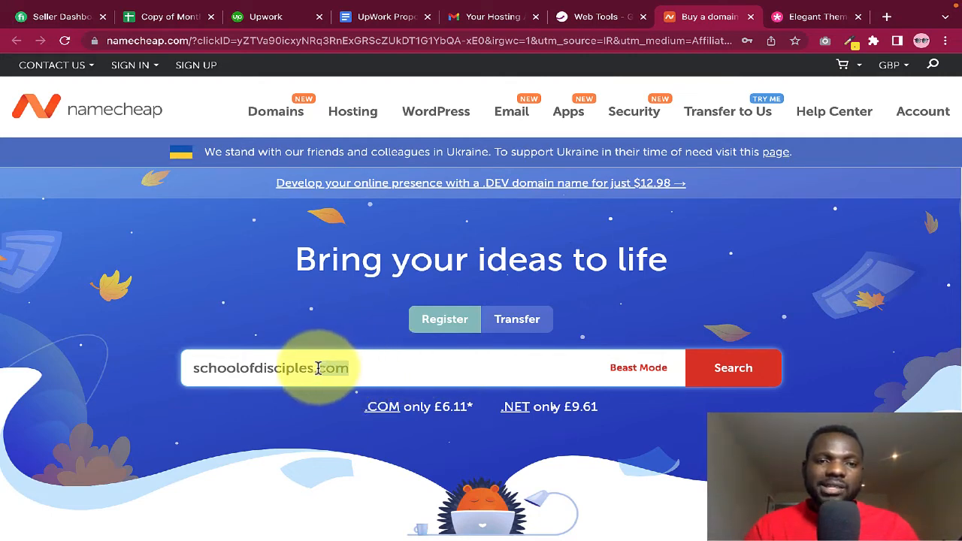
{"action": "left_click", "coordinate": [746, 373]}
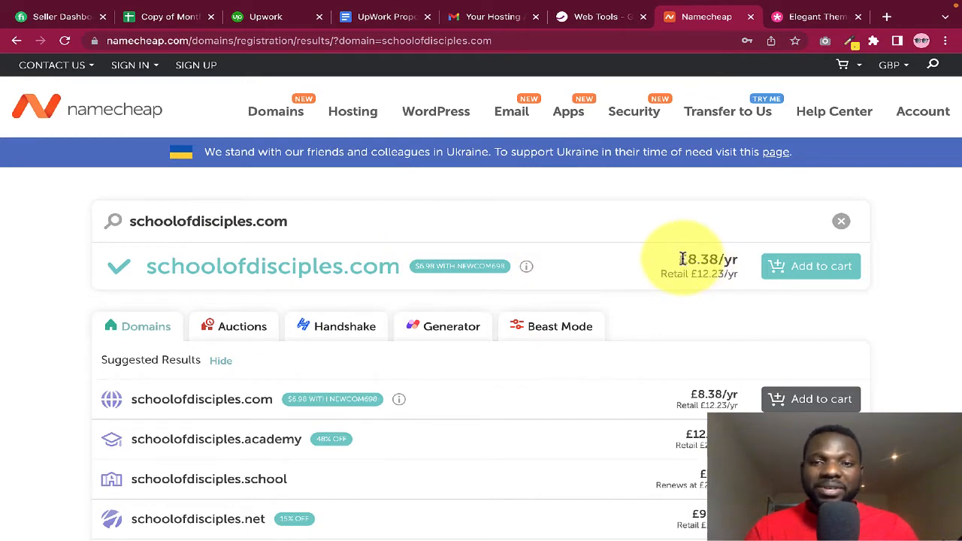
Review its £8.38/yr price and £12.23/yr retail price, then the suggested alternative extensions
{"action": "left_click_drag", "start_coordinate": [681, 259], "coordinate": [724, 258]}
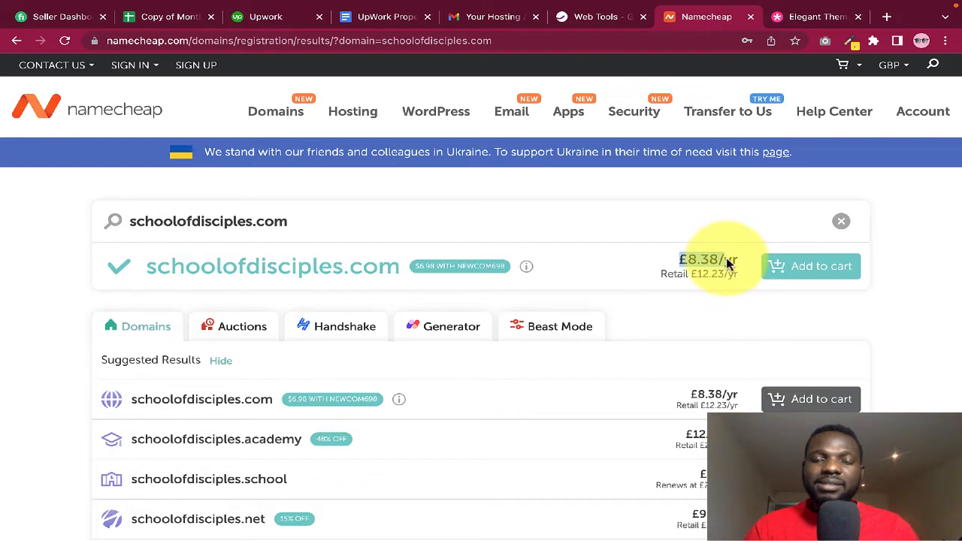
{"action": "left_click", "coordinate": [710, 261]}
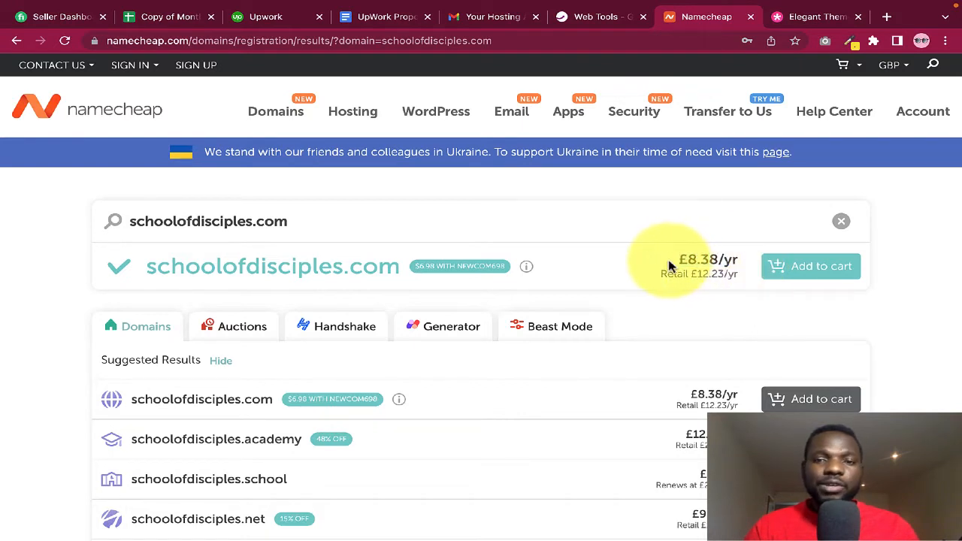
{"action": "left_click_drag", "start_coordinate": [659, 274], "coordinate": [726, 280]}
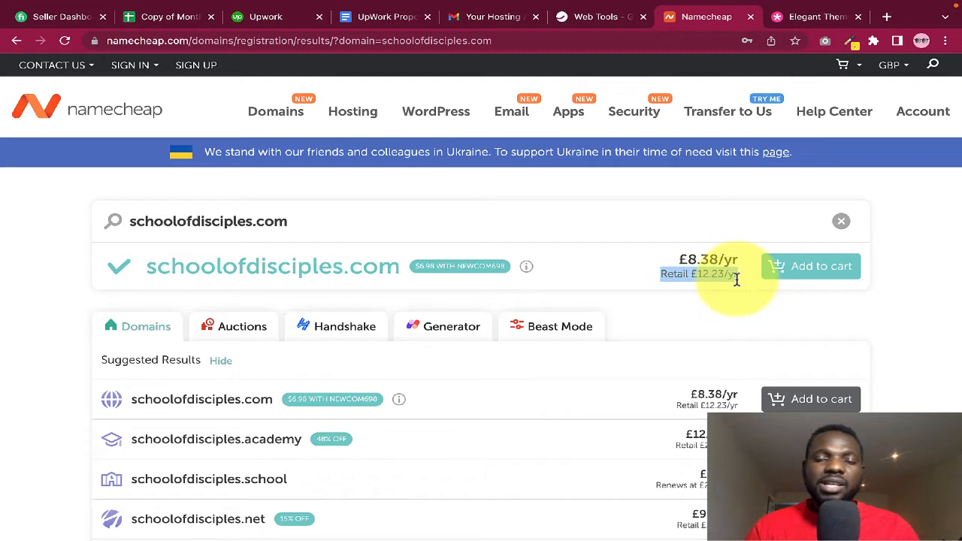
{"action": "left_click", "coordinate": [737, 279]}
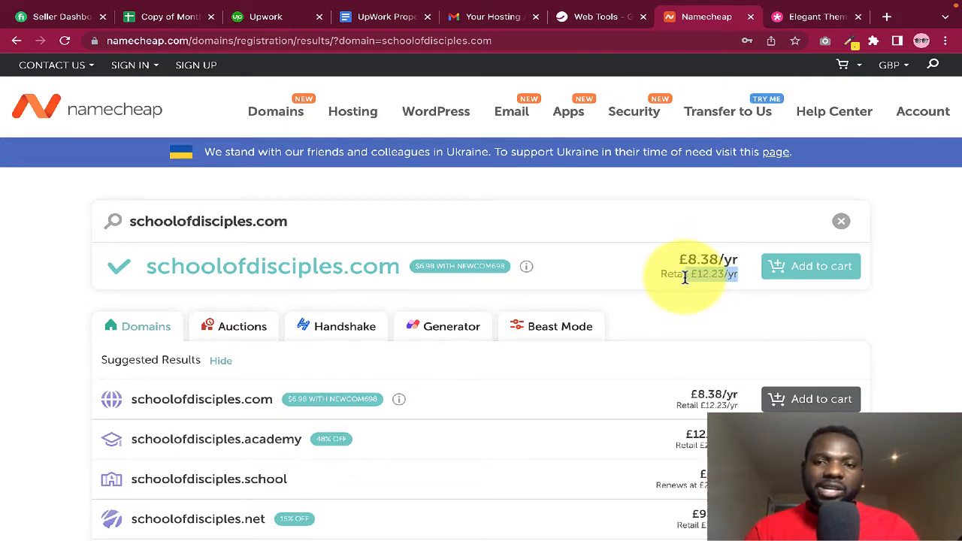
{"action": "scroll", "coordinate": [685, 277], "scroll_direction": "down", "scroll_amount": 1}
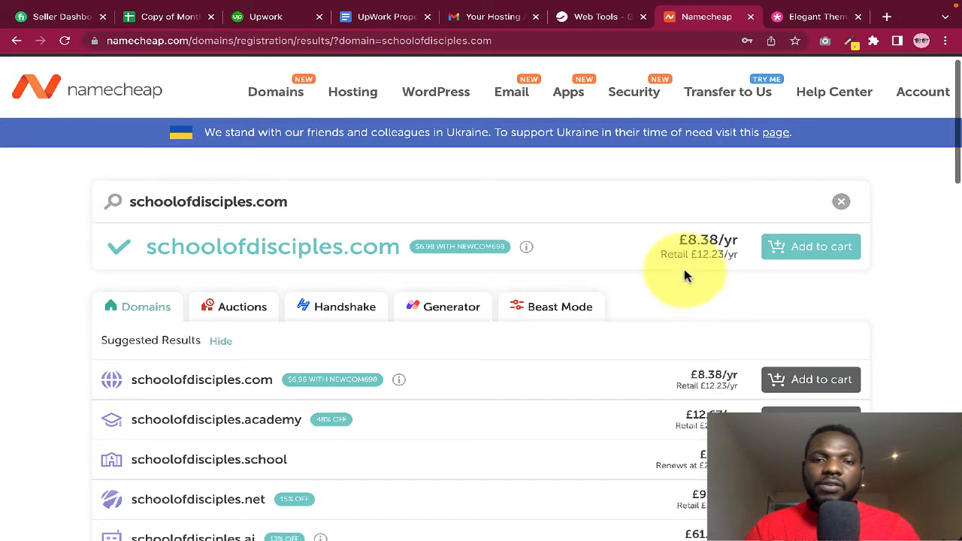
{"action": "scroll", "coordinate": [691, 275], "scroll_direction": "down", "scroll_amount": 1}
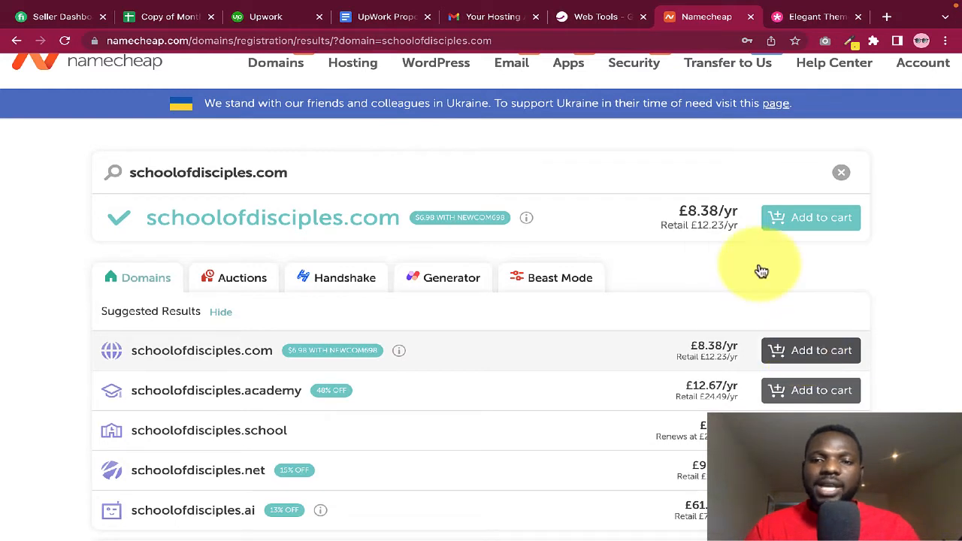
Add schoolofdisciples.com to the cart, making it one item totalling £8.54
{"action": "left_click", "coordinate": [789, 352]}
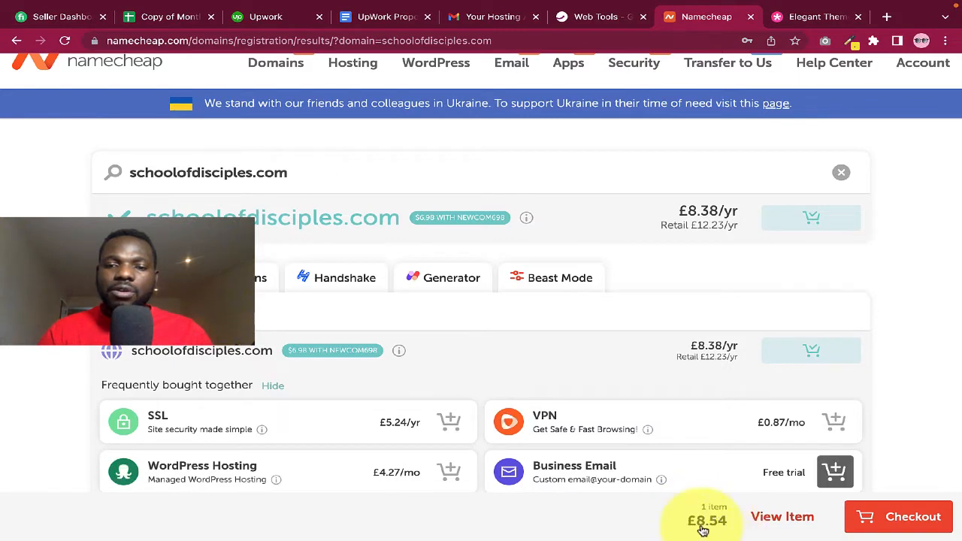
{"action": "scroll", "coordinate": [630, 328], "scroll_direction": "up", "scroll_amount": 1}
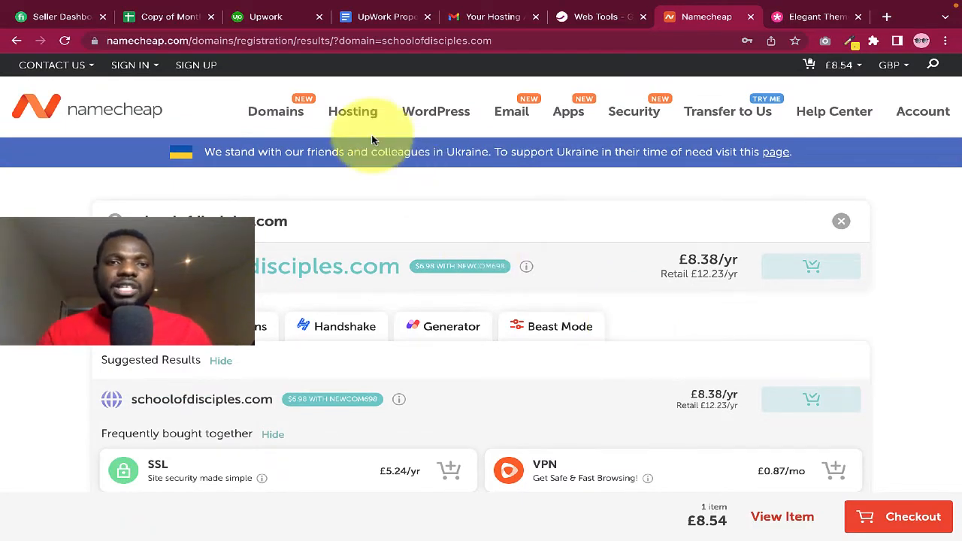
{"action": "mouse_move", "coordinate": [338, 118]}
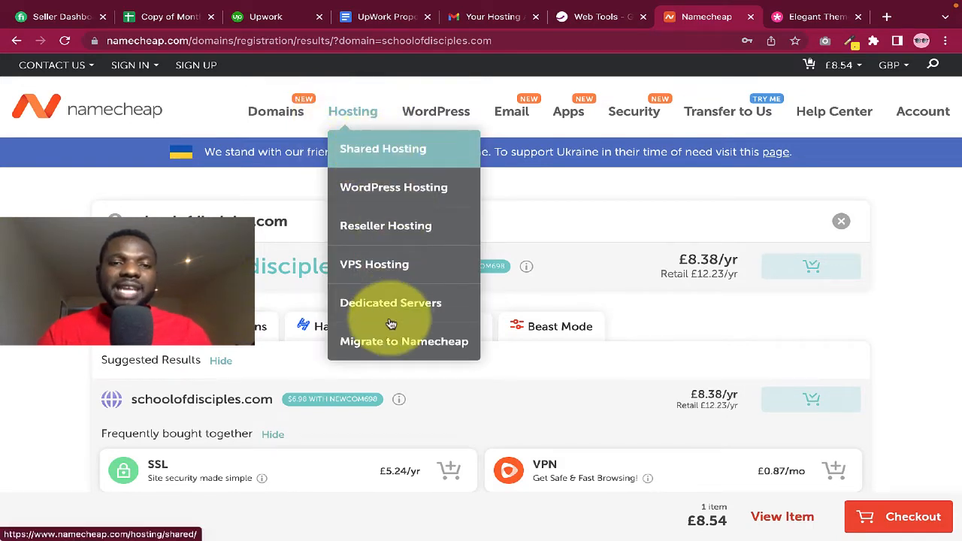
Compare Shared Hosting plans: Stellar £1.91/mo, Stellar Plus £2.78/mo, Stellar Business £4.36/mo
{"action": "left_click", "coordinate": [373, 148]}
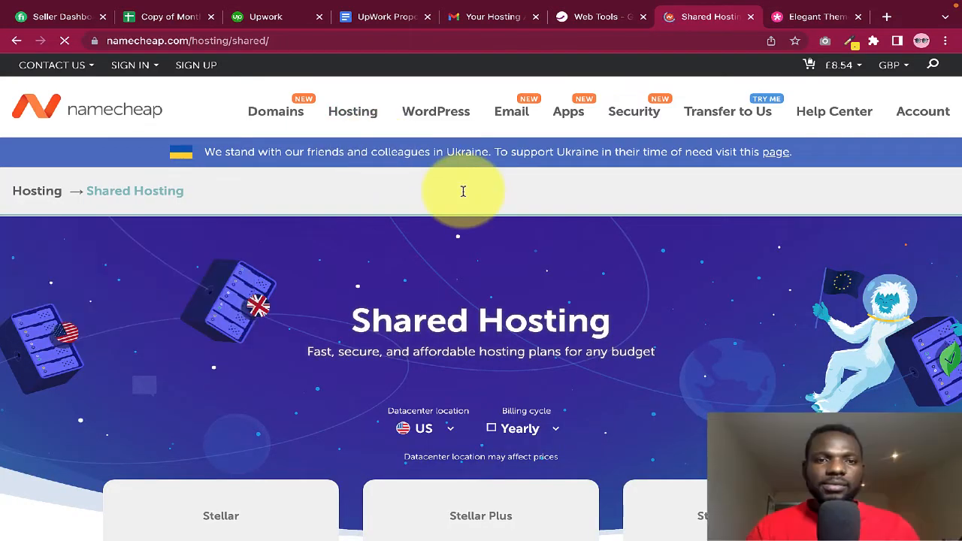
{"action": "scroll", "coordinate": [496, 276], "scroll_direction": "down", "scroll_amount": 2}
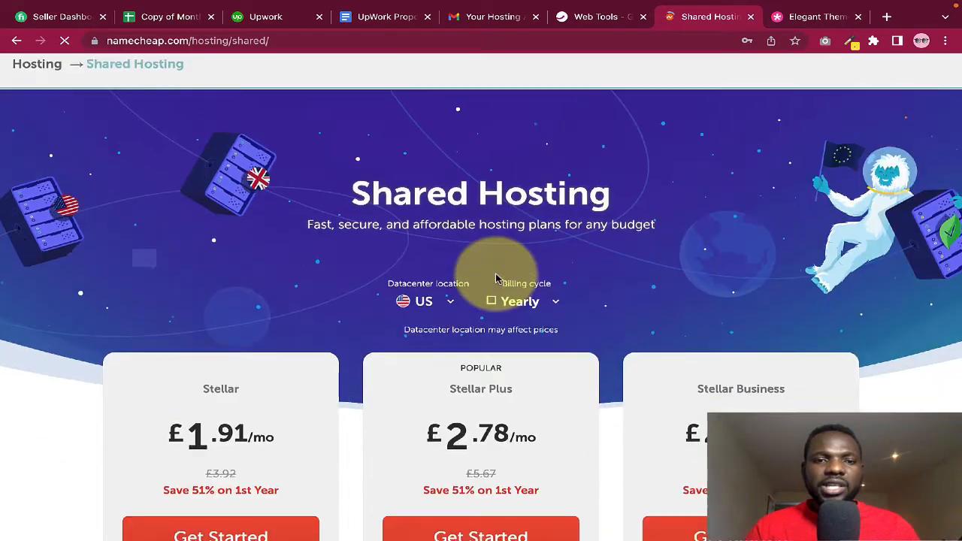
{"action": "scroll", "coordinate": [496, 277], "scroll_direction": "down", "scroll_amount": 1}
{"action": "scroll", "coordinate": [236, 366], "scroll_direction": "down", "scroll_amount": 1}
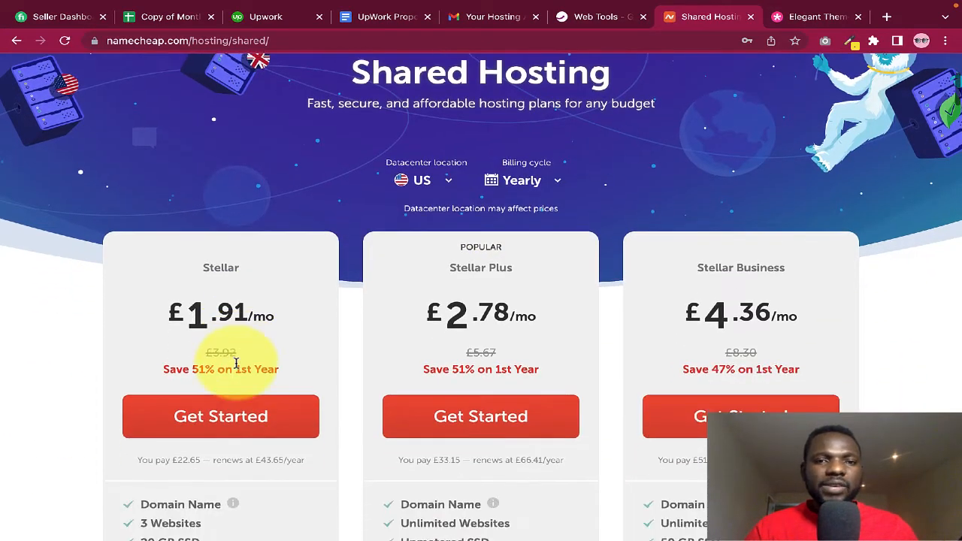
{"action": "scroll", "coordinate": [217, 316], "scroll_direction": "down", "scroll_amount": 1}
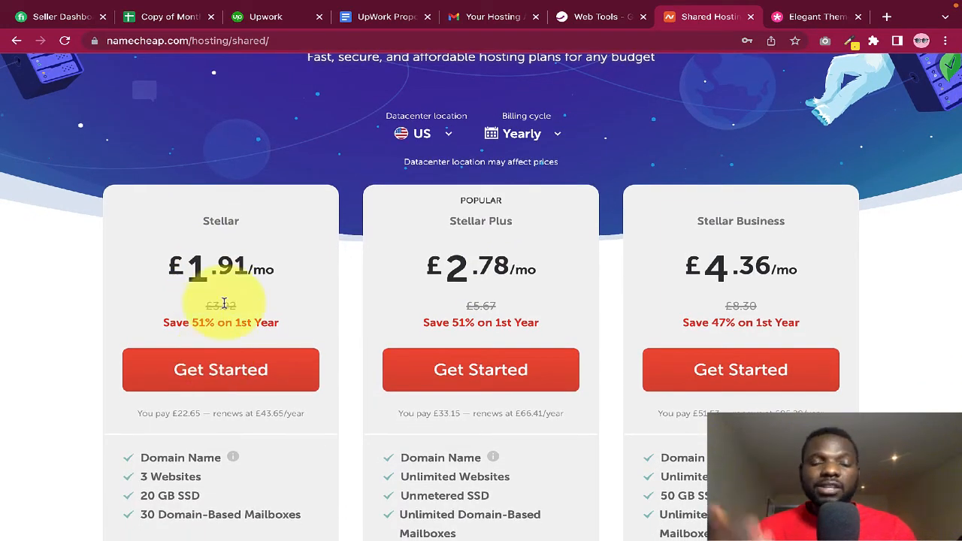
{"action": "scroll", "coordinate": [223, 307], "scroll_direction": "down", "scroll_amount": 1}
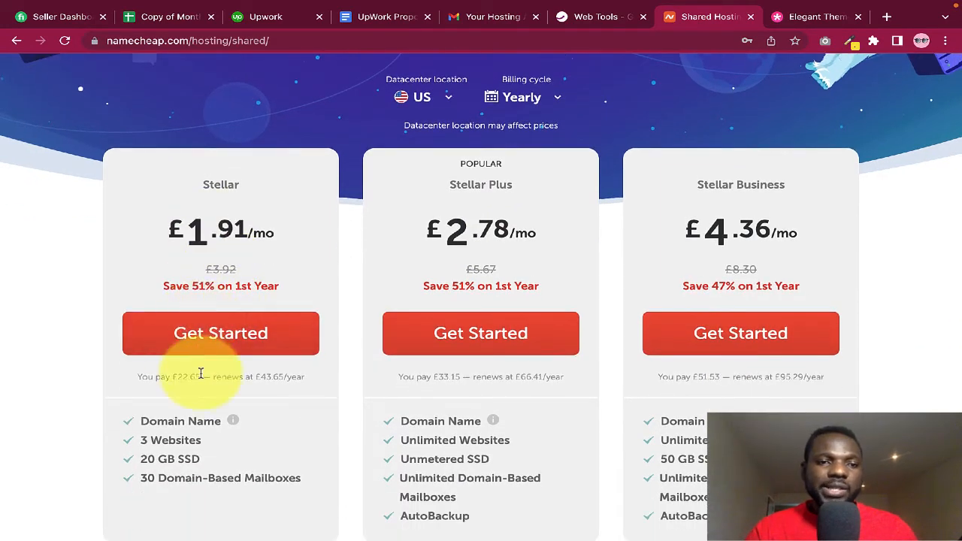
{"action": "left_click_drag", "start_coordinate": [137, 377], "coordinate": [199, 378]}
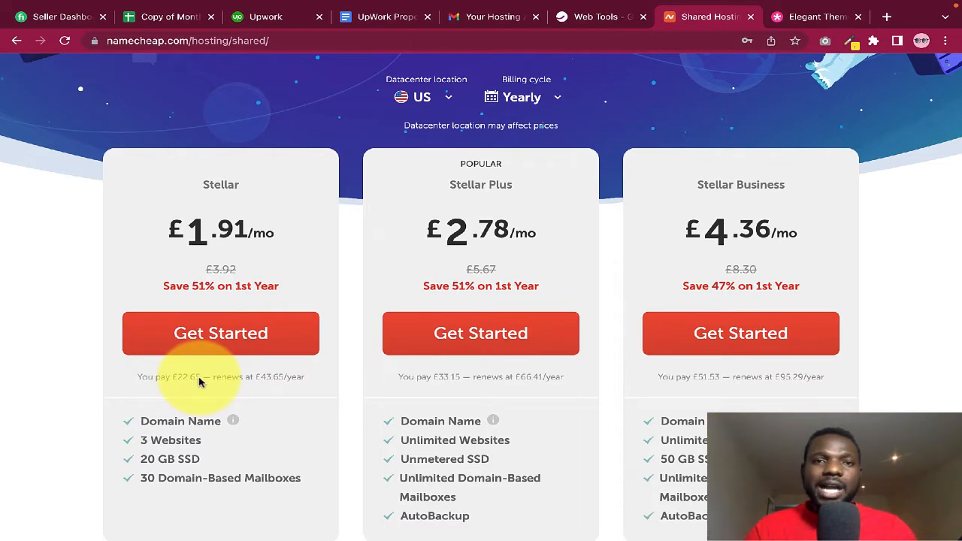
{"action": "scroll", "coordinate": [414, 283], "scroll_direction": "up", "scroll_amount": 2}
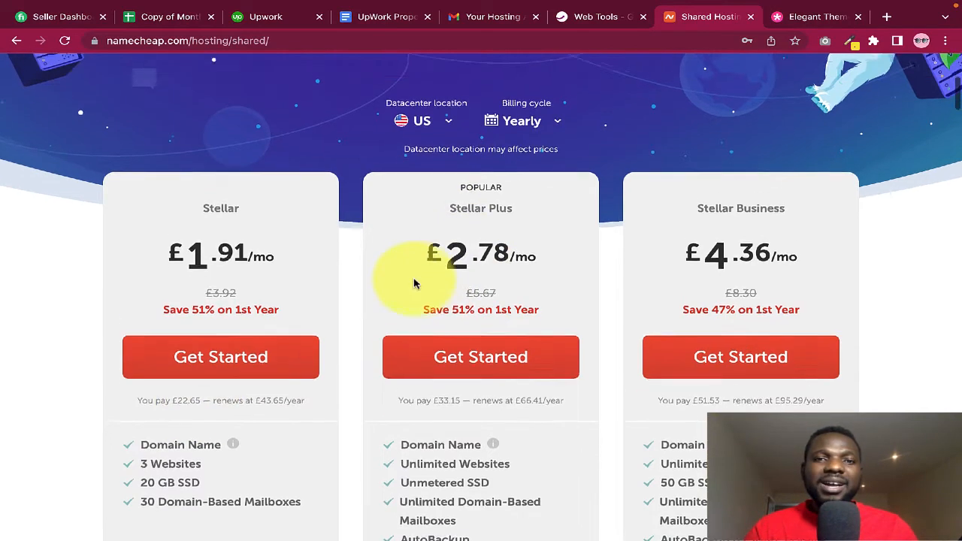
{"action": "scroll", "coordinate": [413, 284], "scroll_direction": "up", "scroll_amount": 4}
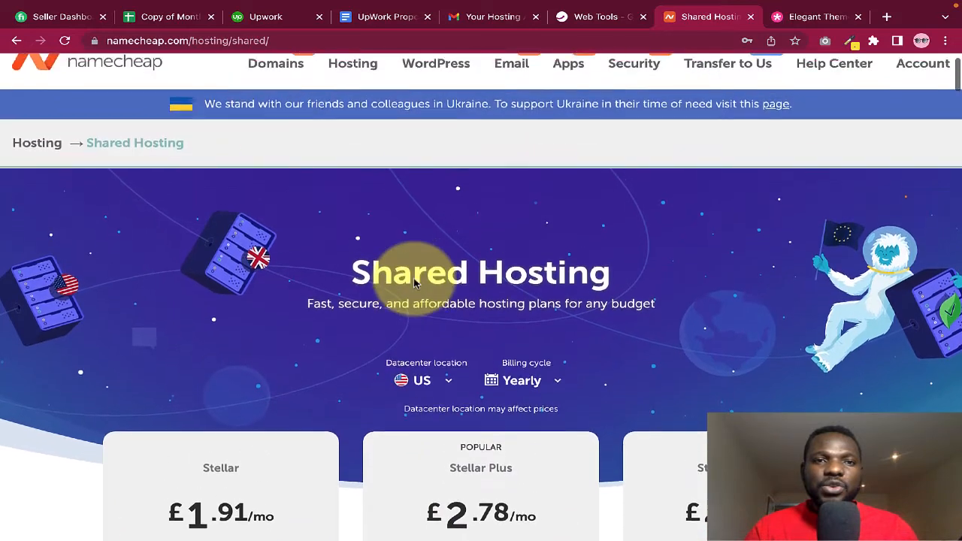
{"action": "scroll", "coordinate": [413, 284], "scroll_direction": "down", "scroll_amount": 5}
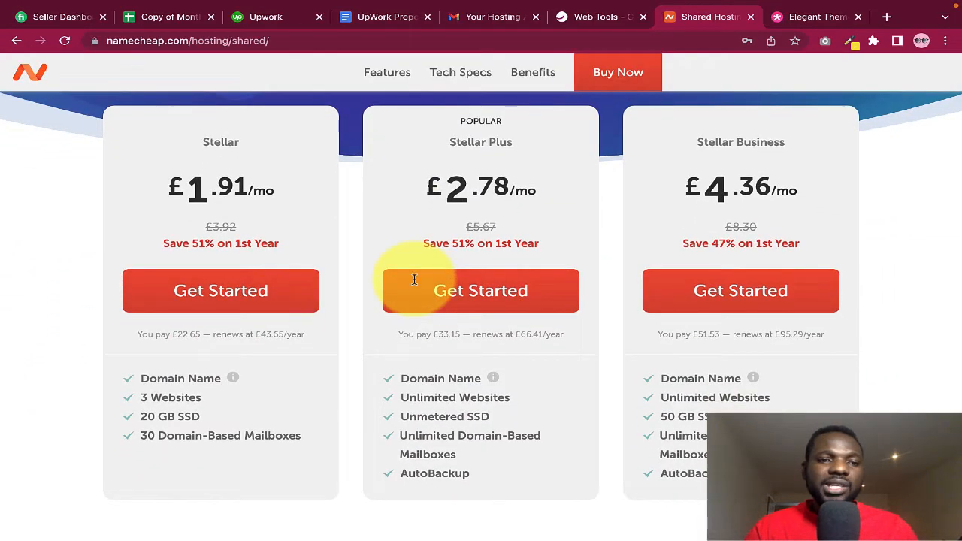
{"action": "scroll", "coordinate": [209, 333], "scroll_direction": "up", "scroll_amount": 6}
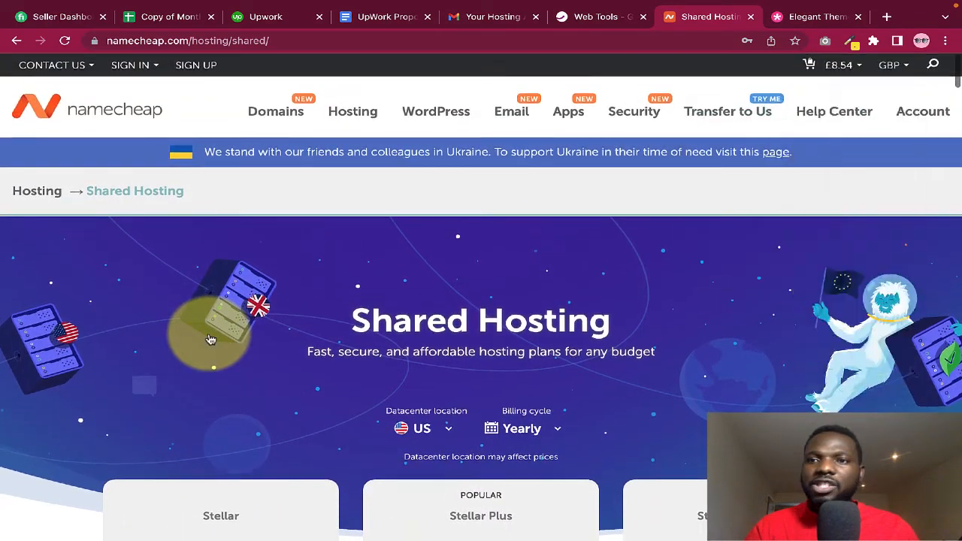
{"action": "mouse_move", "coordinate": [893, 65]}
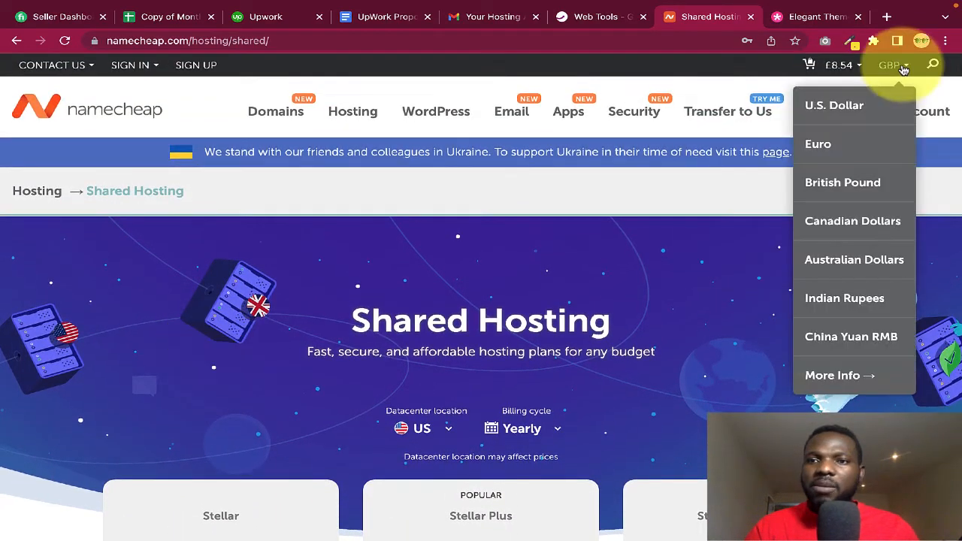
{"action": "left_click", "coordinate": [827, 110]}
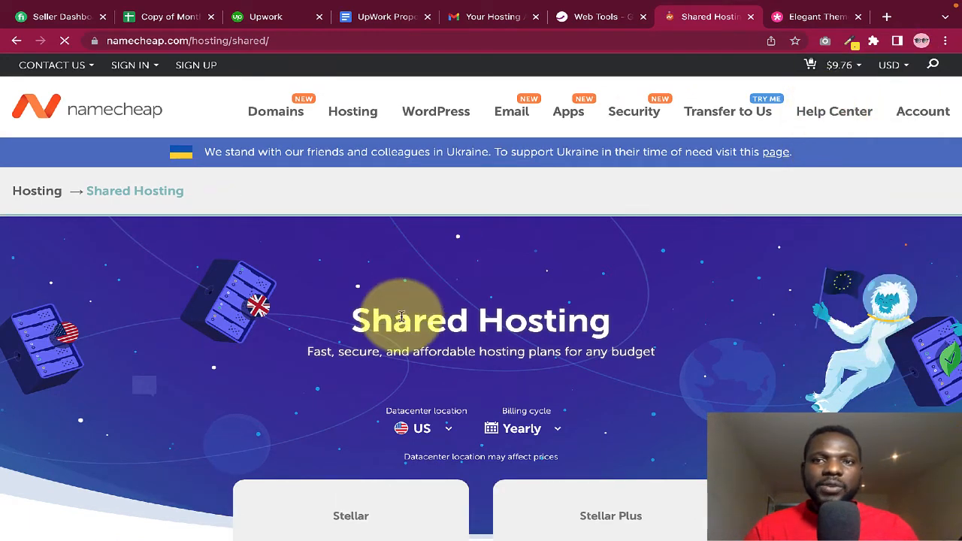
{"action": "scroll", "coordinate": [398, 338], "scroll_direction": "down", "scroll_amount": 3}
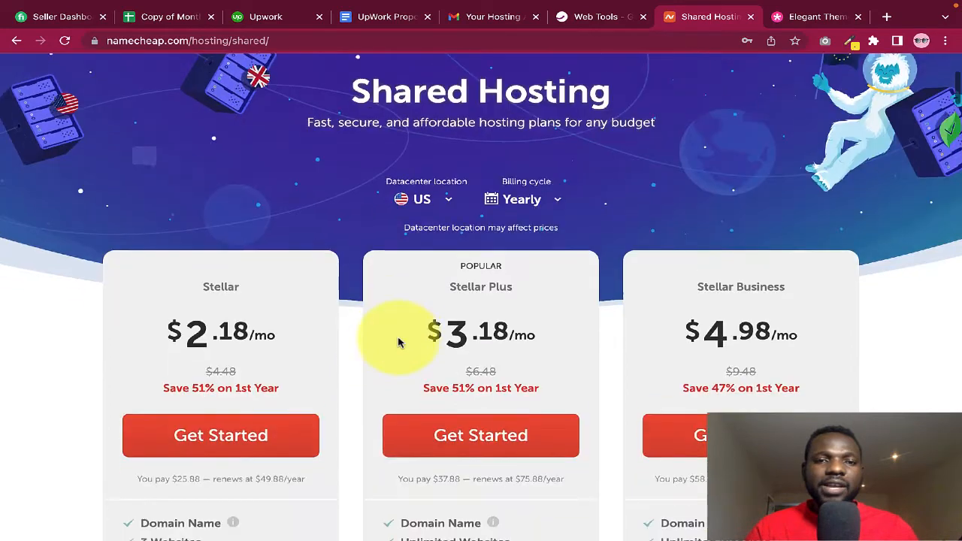
{"action": "scroll", "coordinate": [327, 283], "scroll_direction": "down", "scroll_amount": 1}
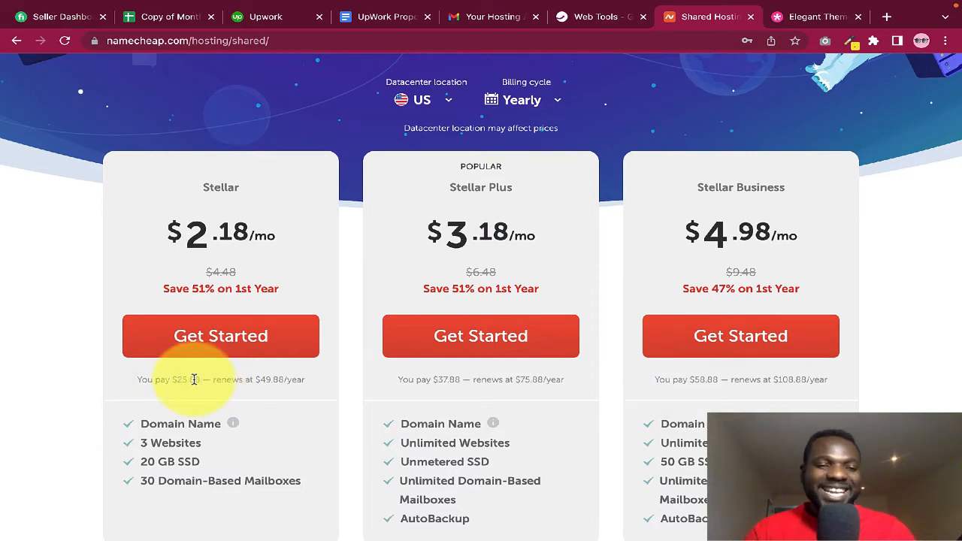
{"action": "scroll", "coordinate": [194, 380], "scroll_direction": "down", "scroll_amount": 1}
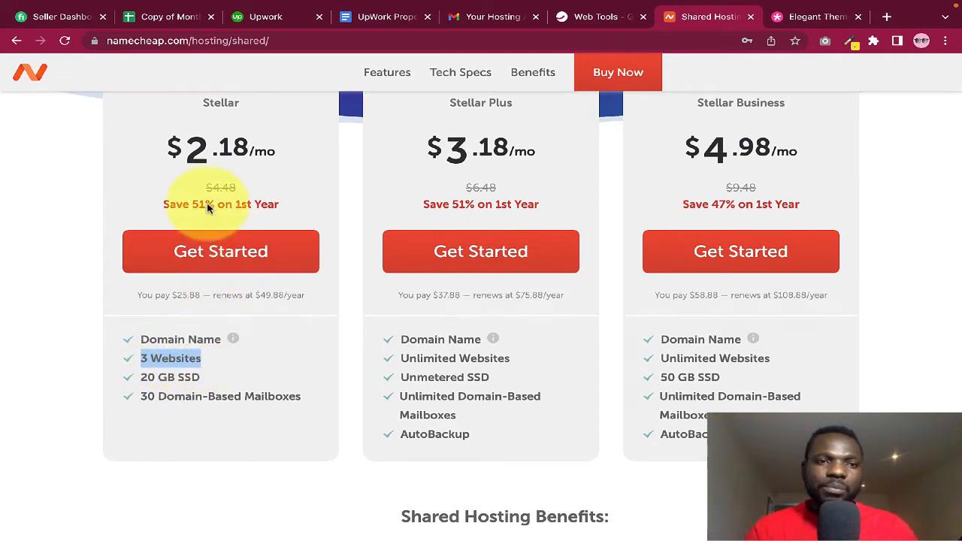
{"action": "scroll", "coordinate": [225, 272], "scroll_direction": "up", "scroll_amount": 1}
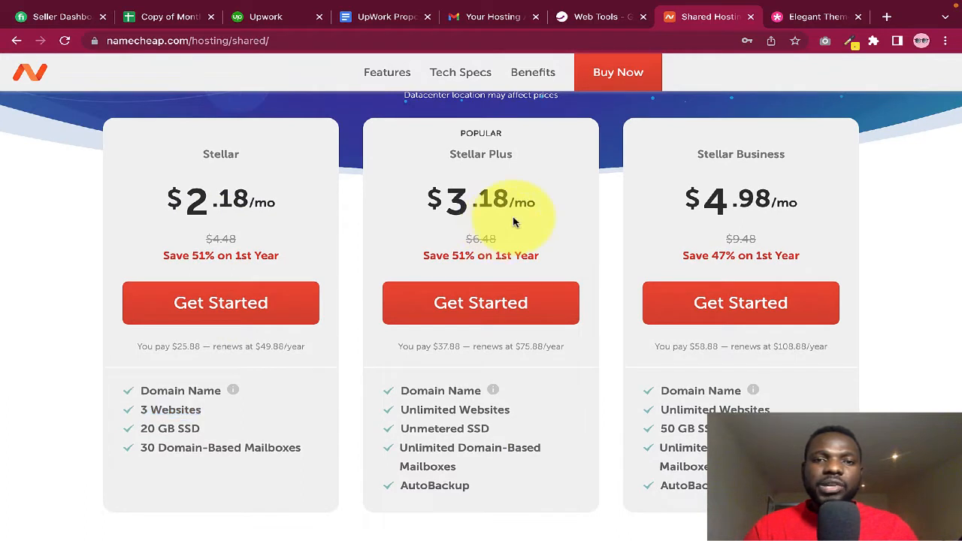
{"action": "scroll", "coordinate": [459, 351], "scroll_direction": "down", "scroll_amount": 1}
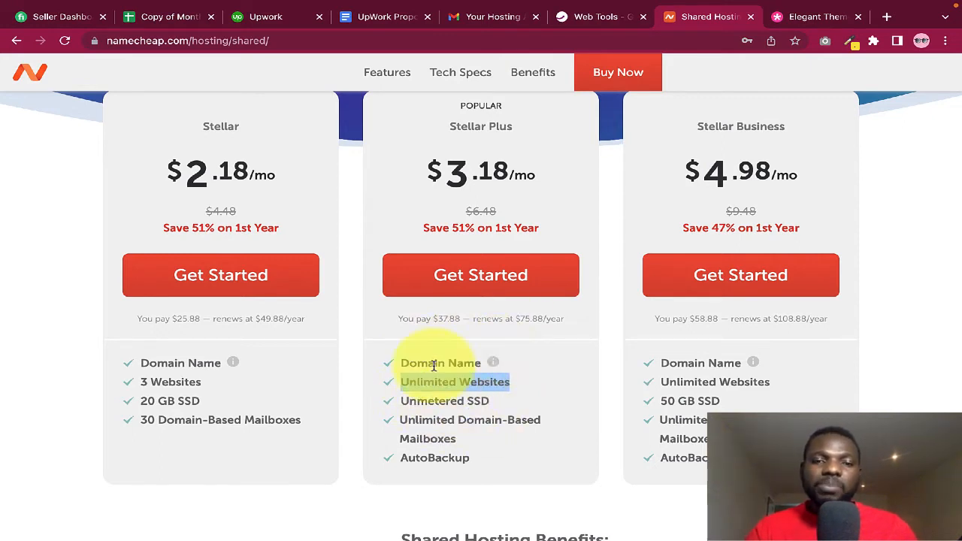
{"action": "scroll", "coordinate": [514, 354], "scroll_direction": "up", "scroll_amount": 2}
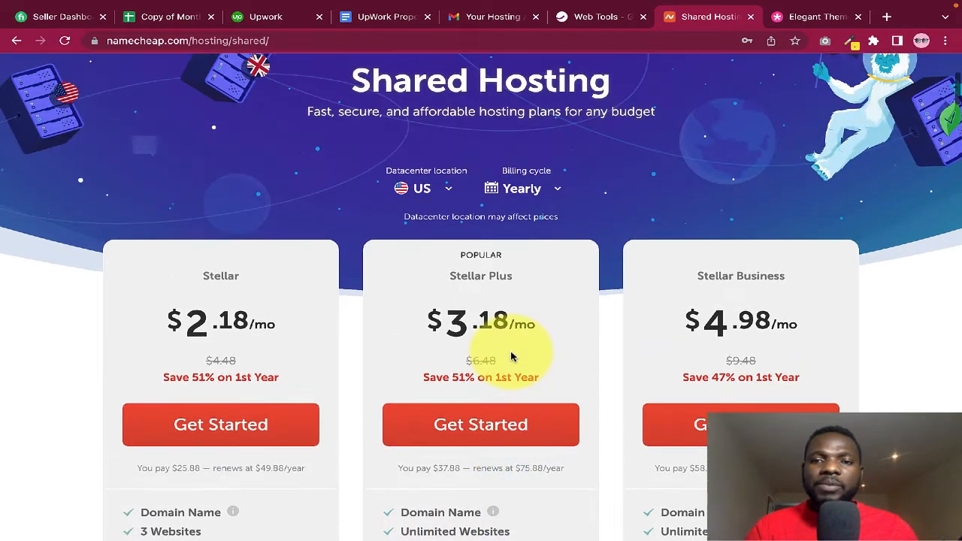
{"action": "scroll", "coordinate": [687, 369], "scroll_direction": "down", "scroll_amount": 1}
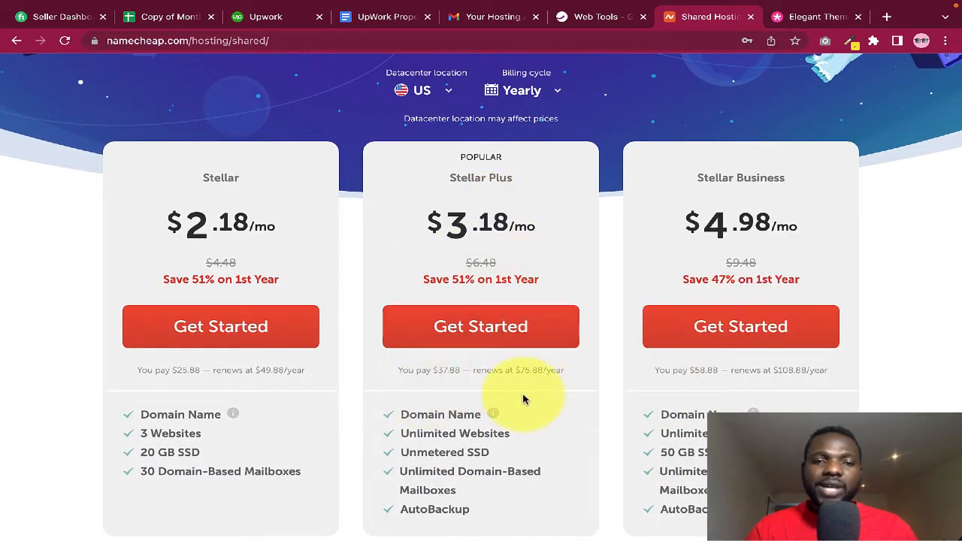
{"action": "scroll", "coordinate": [523, 396], "scroll_direction": "down", "scroll_amount": 1}
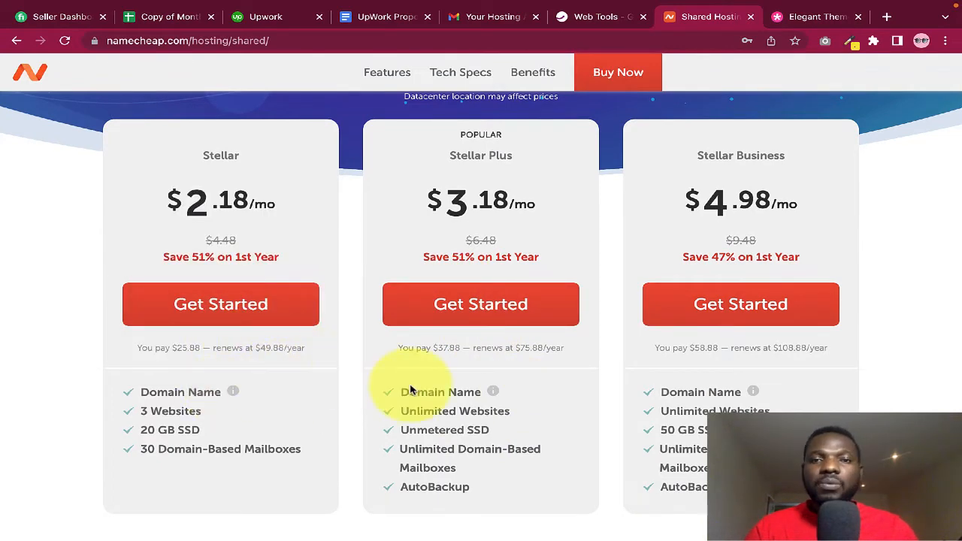
{"action": "scroll", "coordinate": [519, 339], "scroll_direction": "up", "scroll_amount": 2}
{"action": "scroll", "coordinate": [526, 323], "scroll_direction": "down", "scroll_amount": 2}
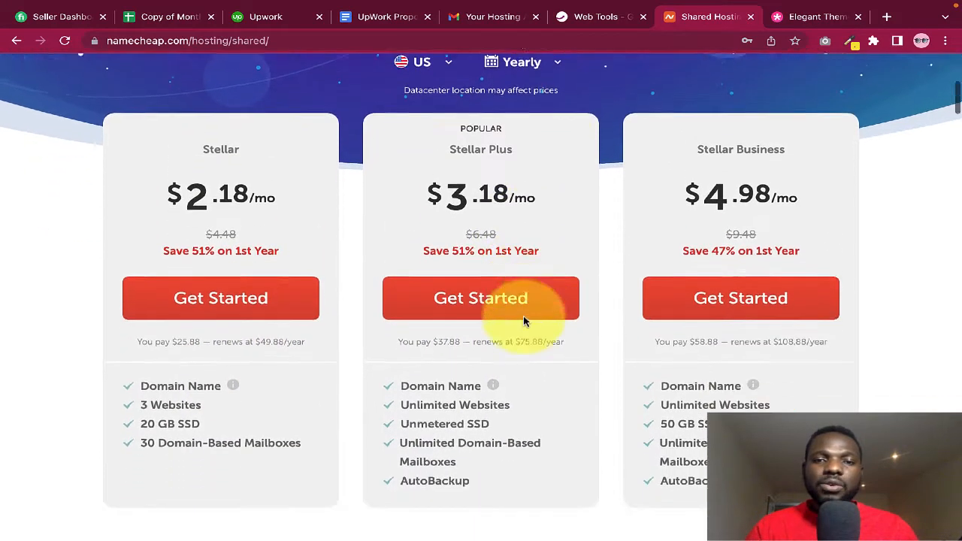
Start ordering the Stellar Plus shared hosting plan
{"action": "left_click", "coordinate": [488, 282]}
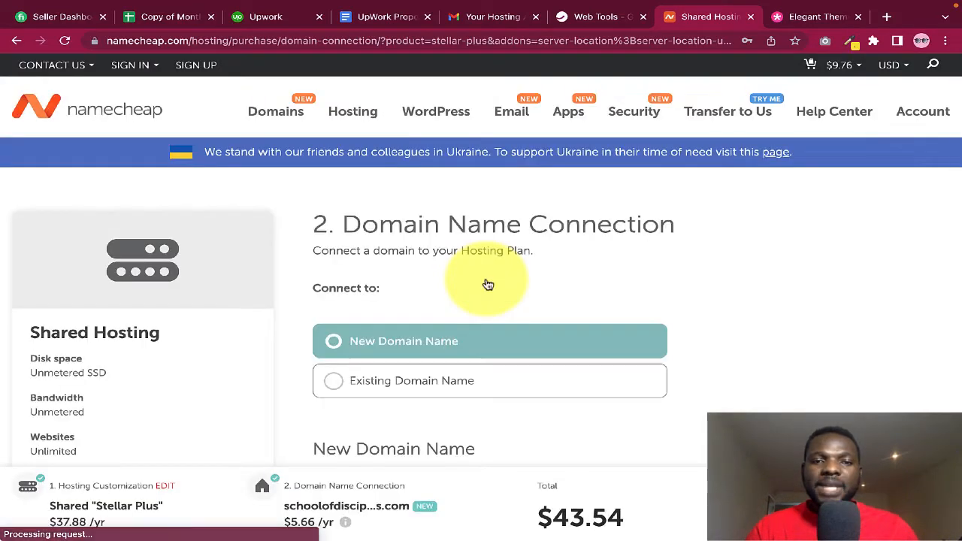
{"action": "scroll", "coordinate": [677, 361], "scroll_direction": "down", "scroll_amount": 1}
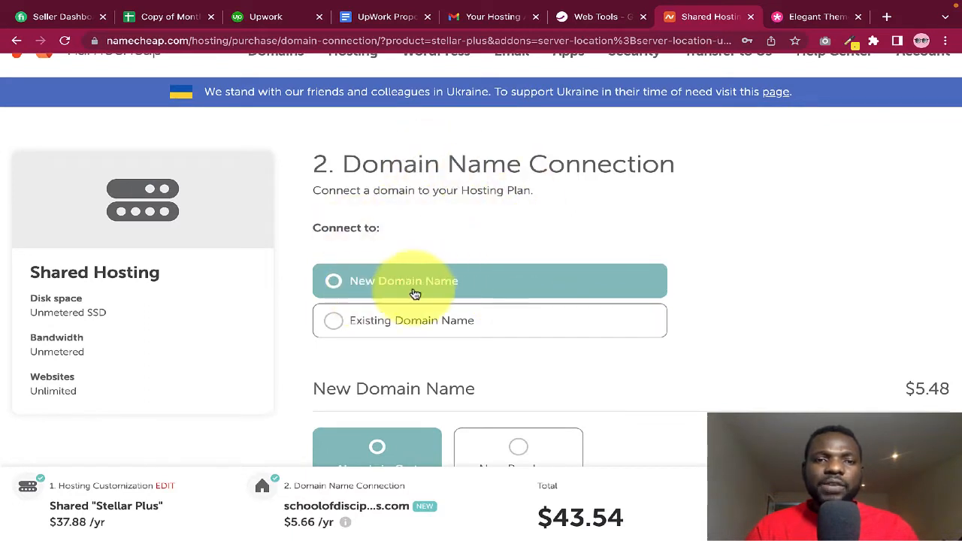
{"action": "scroll", "coordinate": [418, 290], "scroll_direction": "down", "scroll_amount": 1}
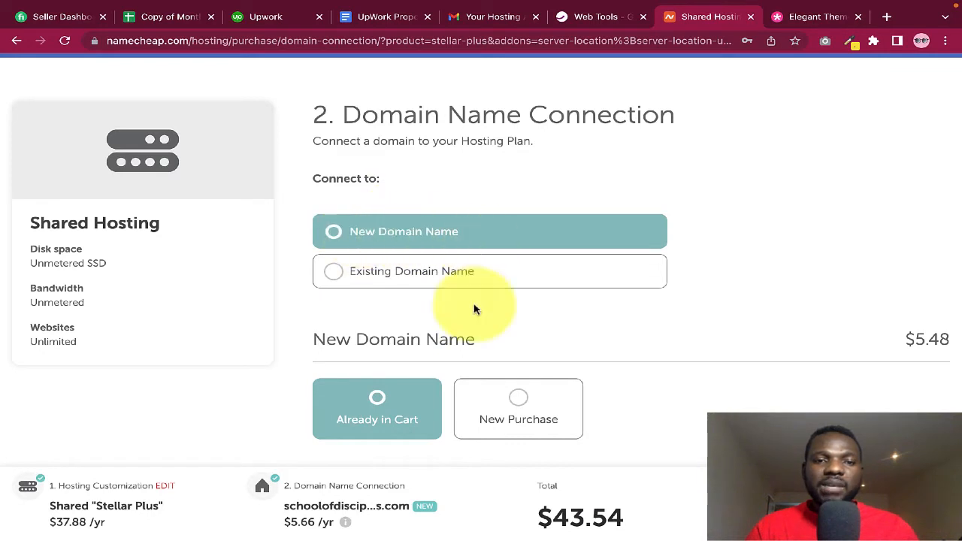
{"action": "scroll", "coordinate": [473, 305], "scroll_direction": "down", "scroll_amount": 2}
{"action": "scroll", "coordinate": [439, 321], "scroll_direction": "down", "scroll_amount": 3}
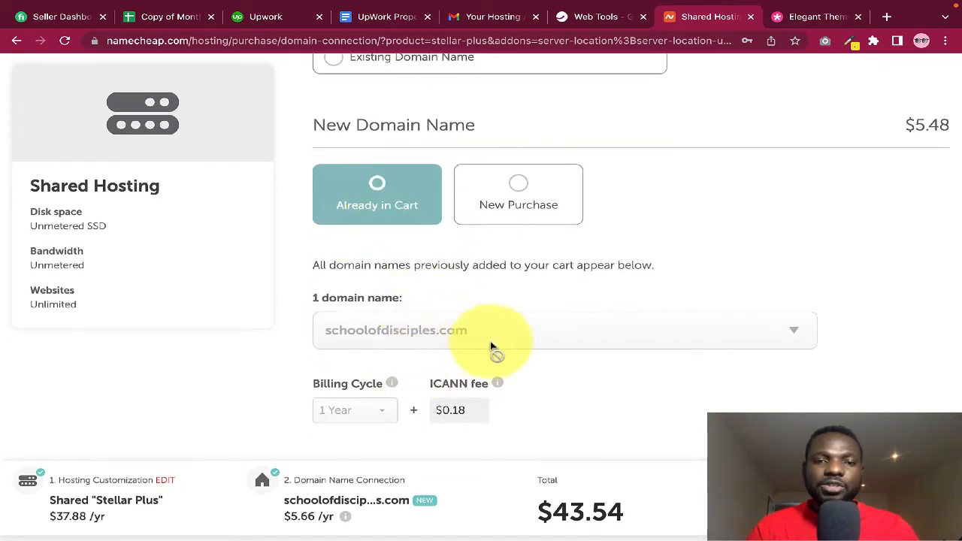
Connect the plan to schoolofdisciples.com, the domain already in the cart
{"action": "left_click", "coordinate": [516, 201]}
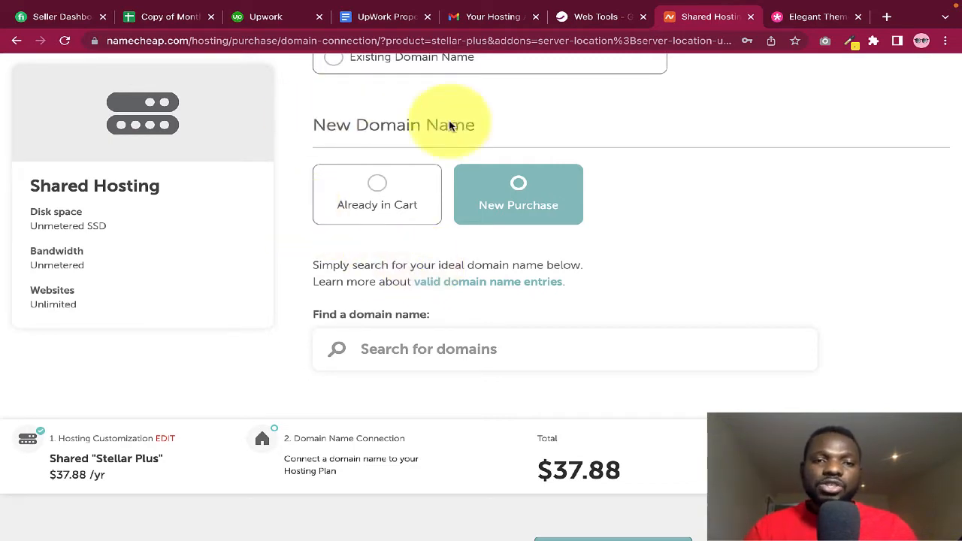
{"action": "scroll", "coordinate": [380, 342], "scroll_direction": "down", "scroll_amount": 1}
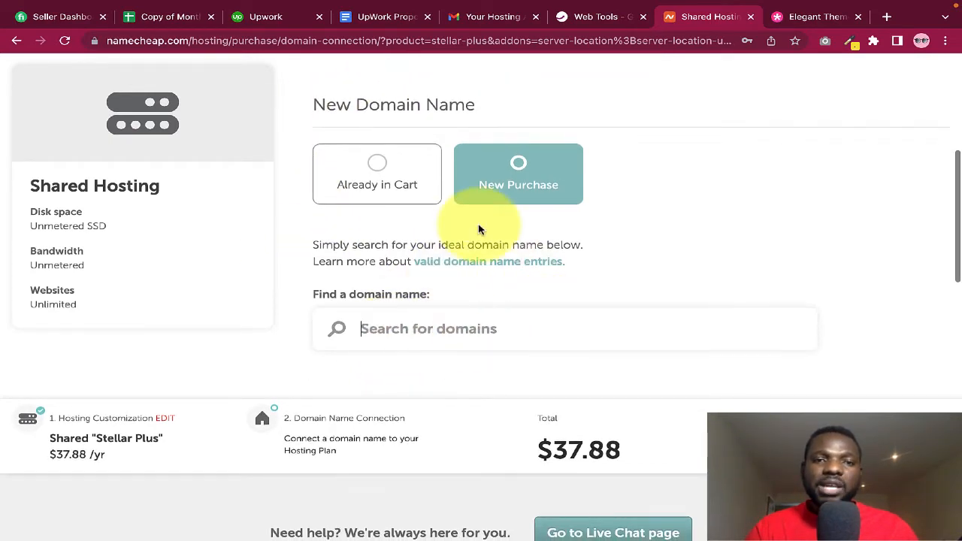
{"action": "left_click", "coordinate": [391, 172]}
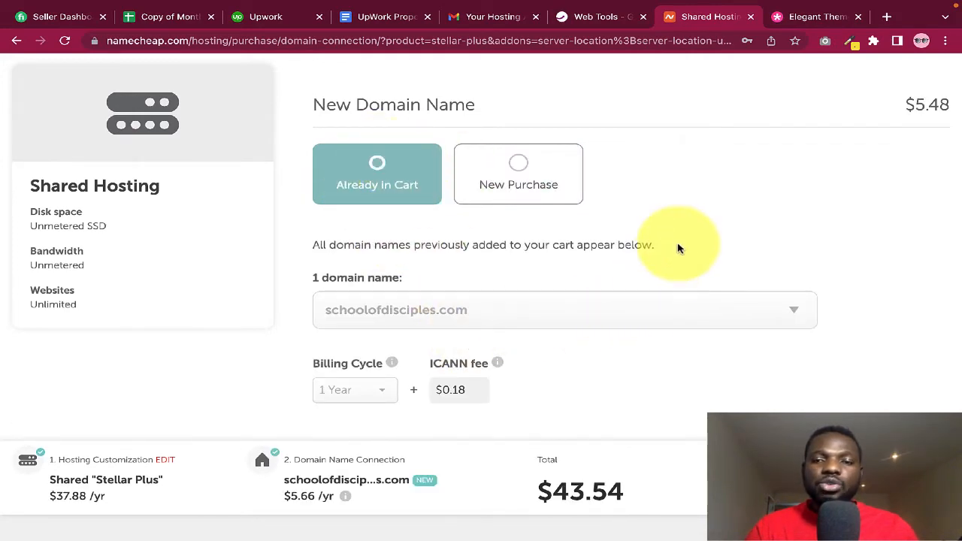
{"action": "scroll", "coordinate": [679, 248], "scroll_direction": "up", "scroll_amount": 2}
{"action": "scroll", "coordinate": [679, 245], "scroll_direction": "up", "scroll_amount": 3}
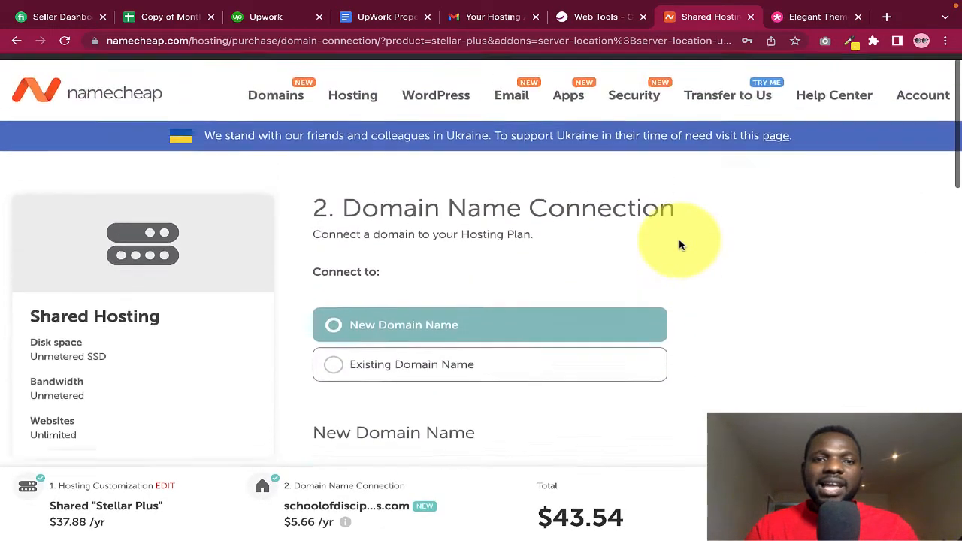
{"action": "scroll", "coordinate": [679, 245], "scroll_direction": "down", "scroll_amount": 3}
{"action": "scroll", "coordinate": [679, 245], "scroll_direction": "down", "scroll_amount": 2}
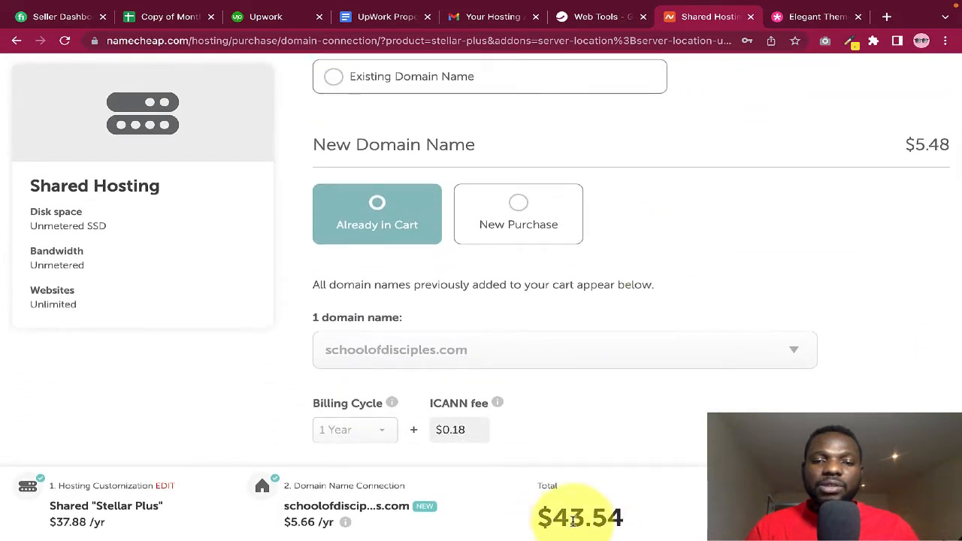
{"action": "scroll", "coordinate": [642, 363], "scroll_direction": "up", "scroll_amount": 3}
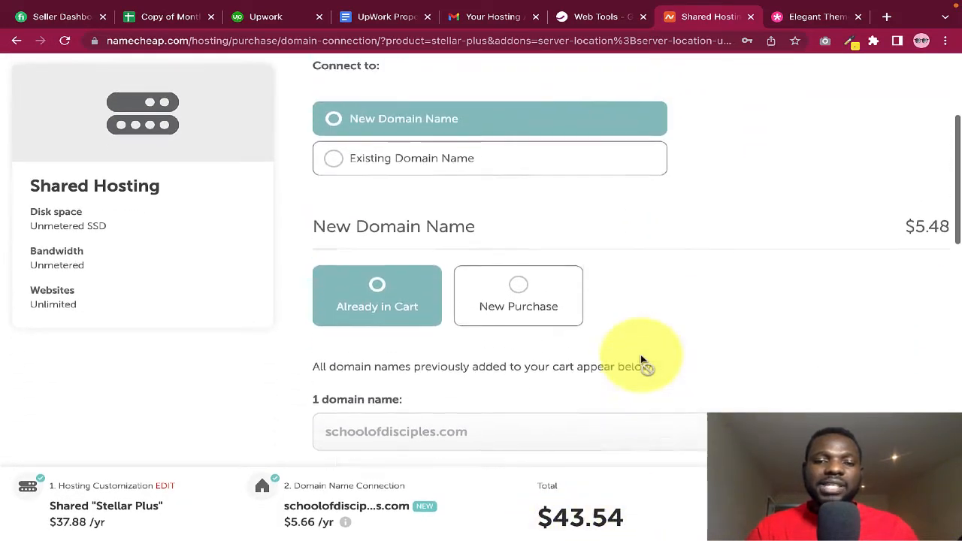
{"action": "scroll", "coordinate": [641, 360], "scroll_direction": "up", "scroll_amount": 2}
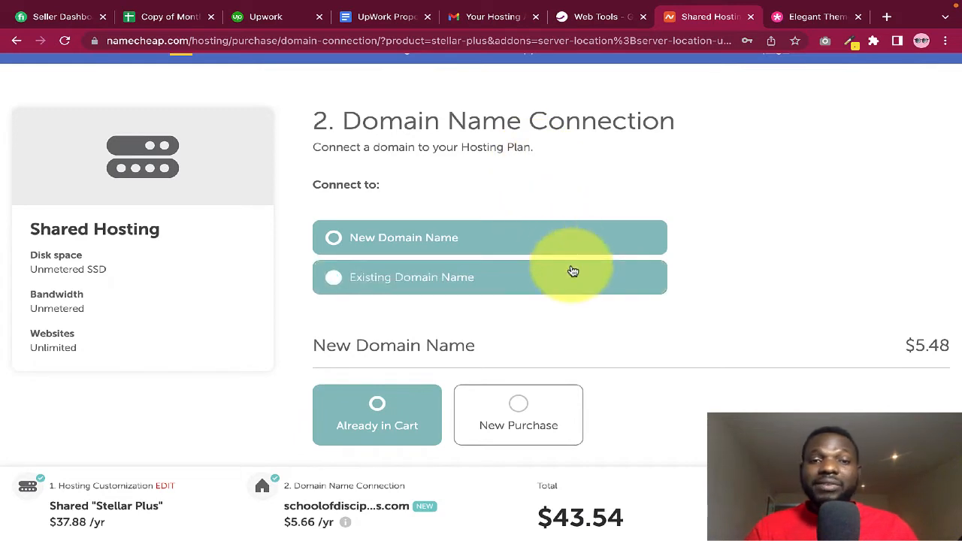
Keep the cart domain and add Stellar Plus ($37.88/yr) to the cart, totalling $43.54
{"action": "left_click", "coordinate": [399, 284]}
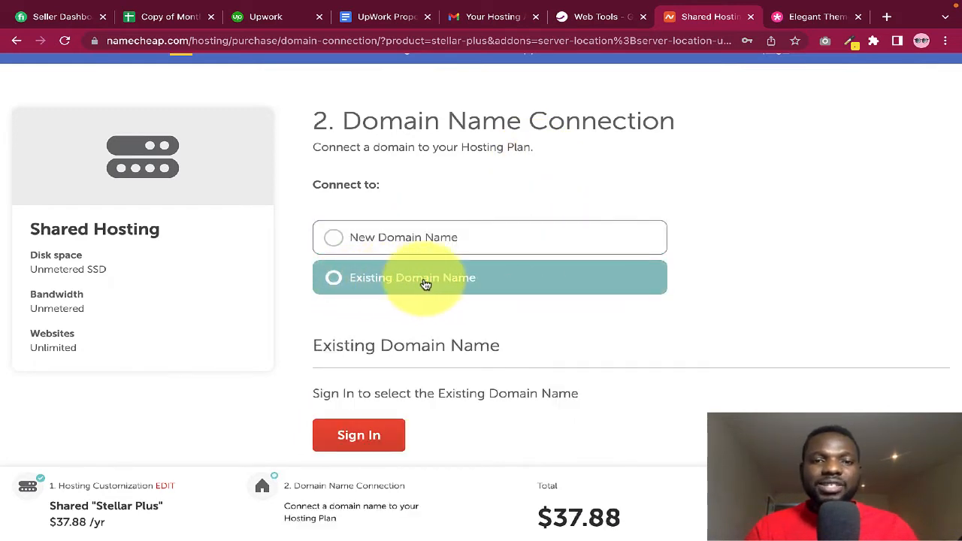
{"action": "scroll", "coordinate": [481, 320], "scroll_direction": "down", "scroll_amount": 1}
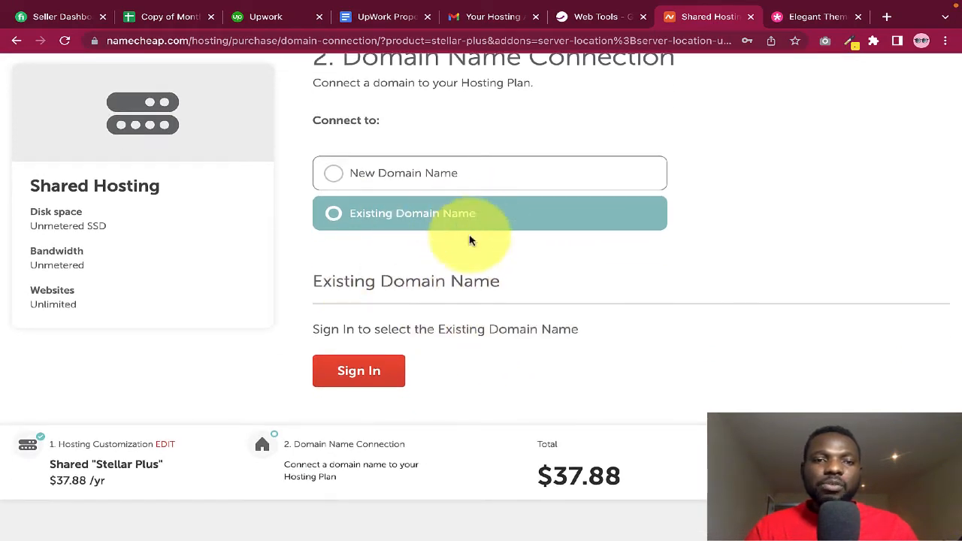
{"action": "scroll", "coordinate": [474, 245], "scroll_direction": "up", "scroll_amount": 1}
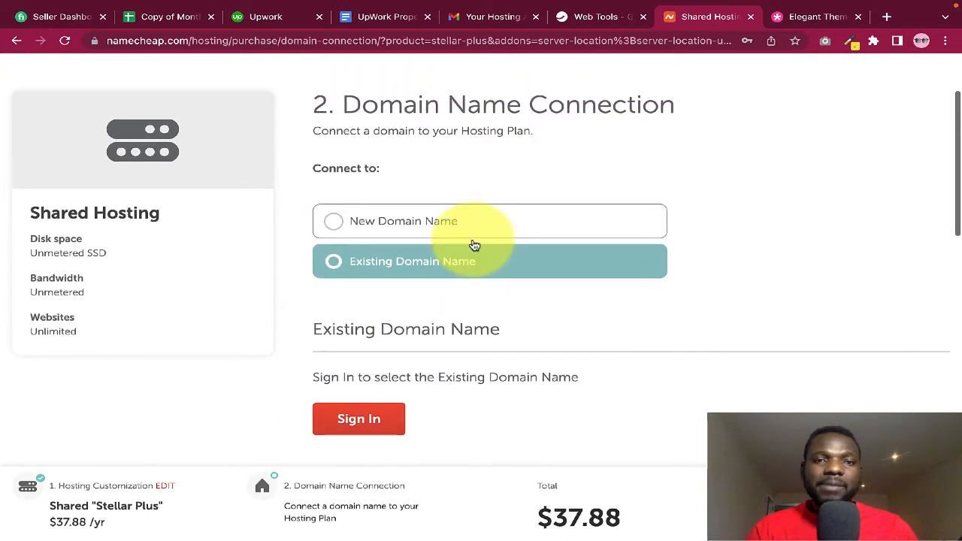
{"action": "scroll", "coordinate": [475, 244], "scroll_direction": "up", "scroll_amount": 2}
{"action": "scroll", "coordinate": [473, 243], "scroll_direction": "down", "scroll_amount": 4}
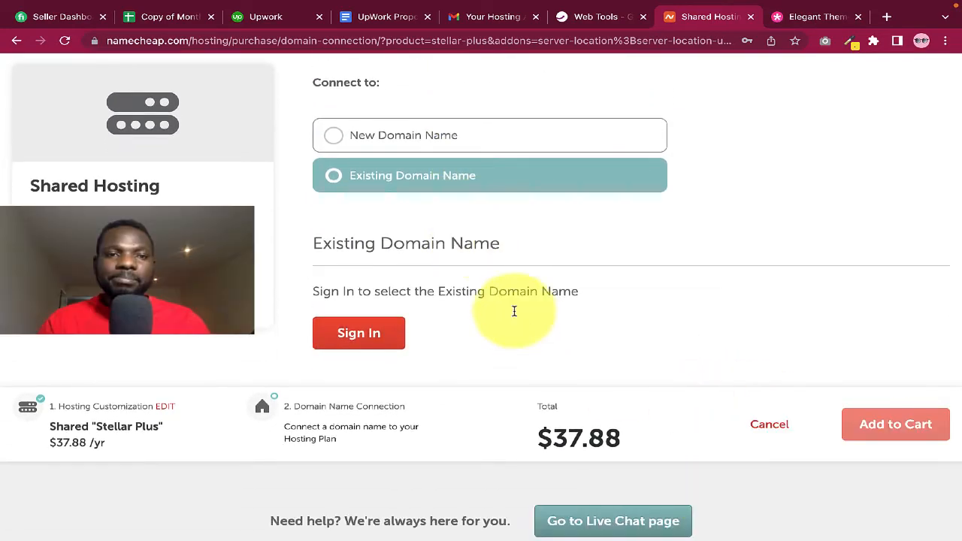
{"action": "scroll", "coordinate": [476, 248], "scroll_direction": "up", "scroll_amount": 1}
{"action": "scroll", "coordinate": [479, 251], "scroll_direction": "up", "scroll_amount": 1}
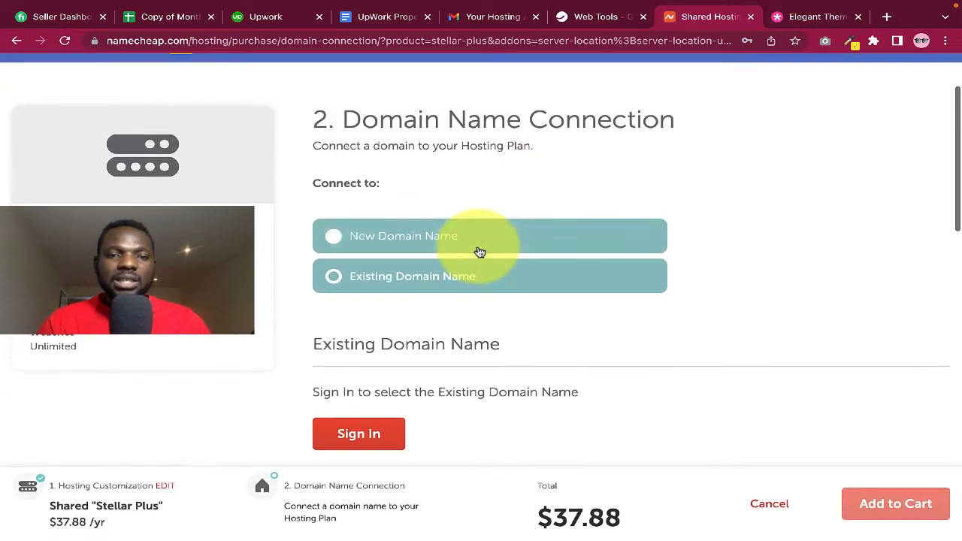
{"action": "left_click", "coordinate": [429, 239]}
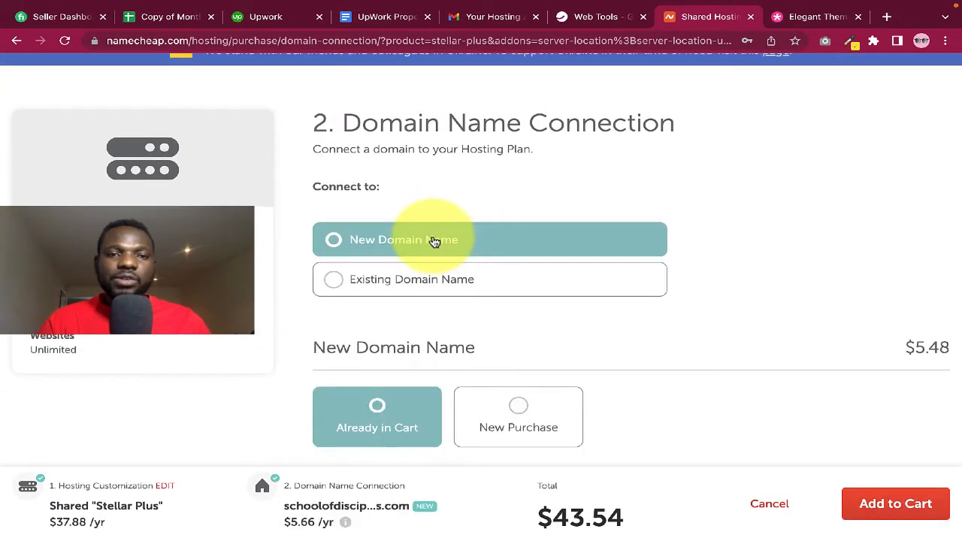
{"action": "scroll", "coordinate": [647, 316], "scroll_direction": "down", "scroll_amount": 2}
{"action": "scroll", "coordinate": [660, 321], "scroll_direction": "down", "scroll_amount": 1}
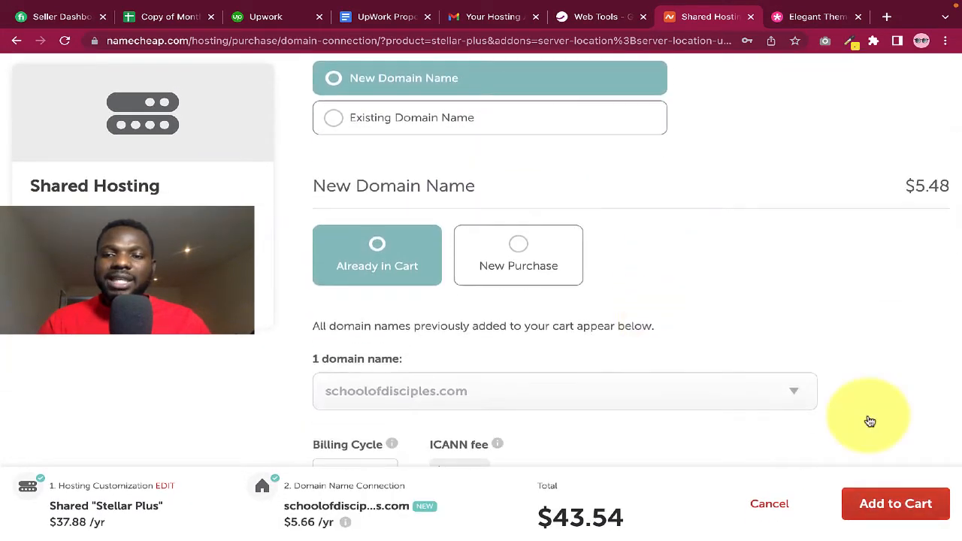
{"action": "left_click", "coordinate": [891, 504]}
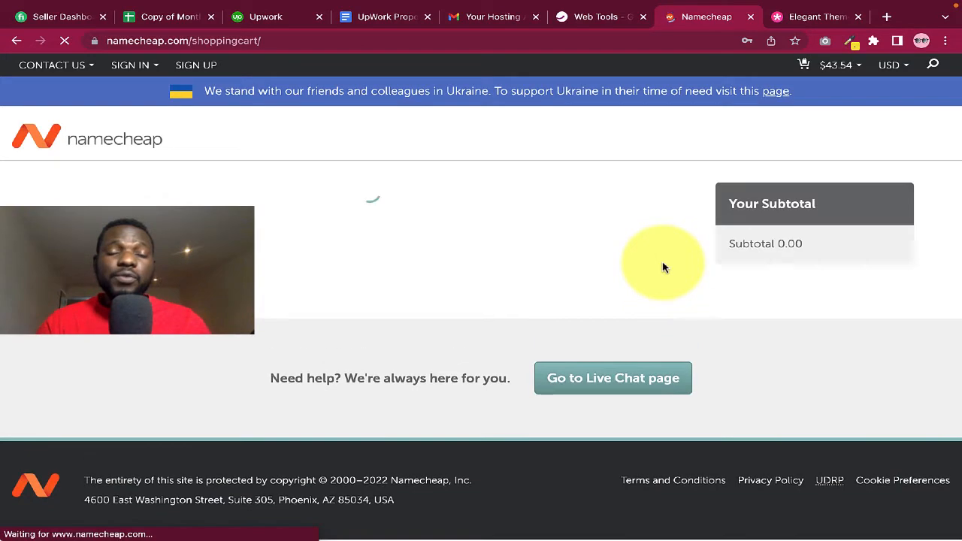
{"action": "scroll", "coordinate": [573, 257], "scroll_direction": "down", "scroll_amount": 4}
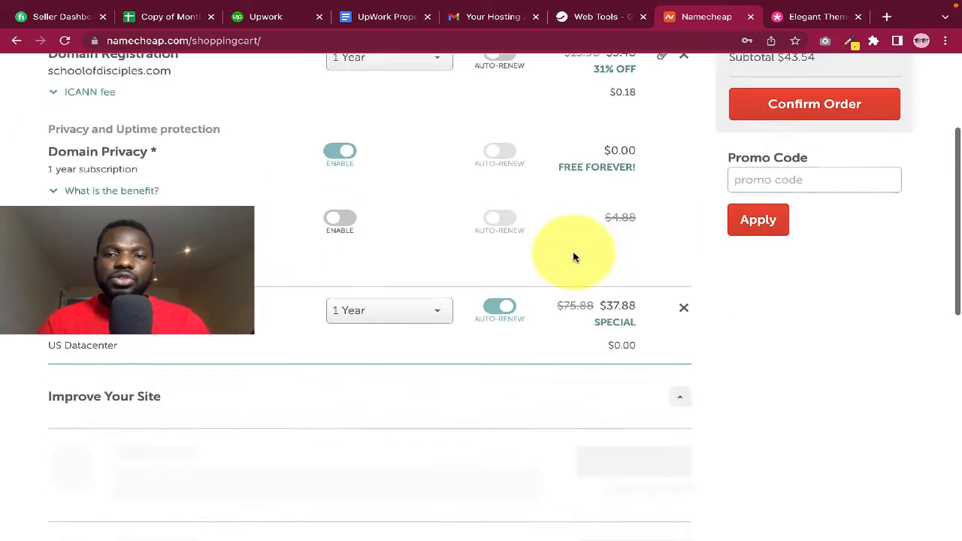
{"action": "scroll", "coordinate": [574, 258], "scroll_direction": "up", "scroll_amount": 3}
{"action": "scroll", "coordinate": [619, 321], "scroll_direction": "up", "scroll_amount": 2}
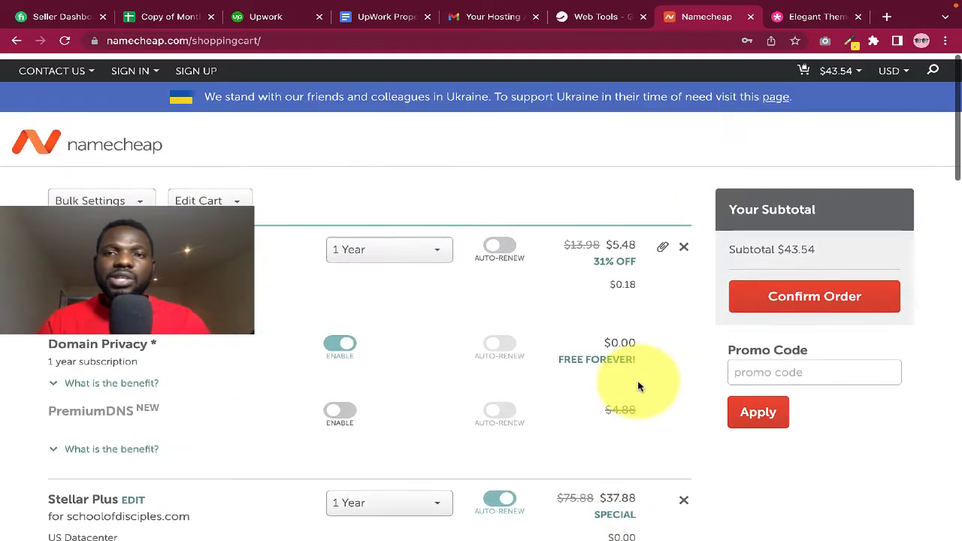
{"action": "scroll", "coordinate": [722, 361], "scroll_direction": "down", "scroll_amount": 1}
{"action": "scroll", "coordinate": [726, 369], "scroll_direction": "down", "scroll_amount": 2}
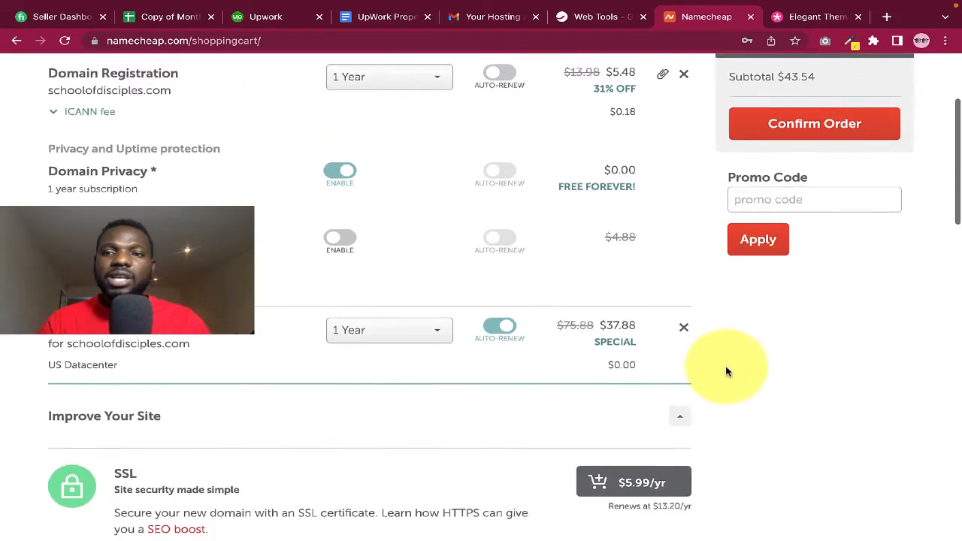
{"action": "scroll", "coordinate": [730, 350], "scroll_direction": "up", "scroll_amount": 2}
{"action": "scroll", "coordinate": [692, 180], "scroll_direction": "up", "scroll_amount": 2}
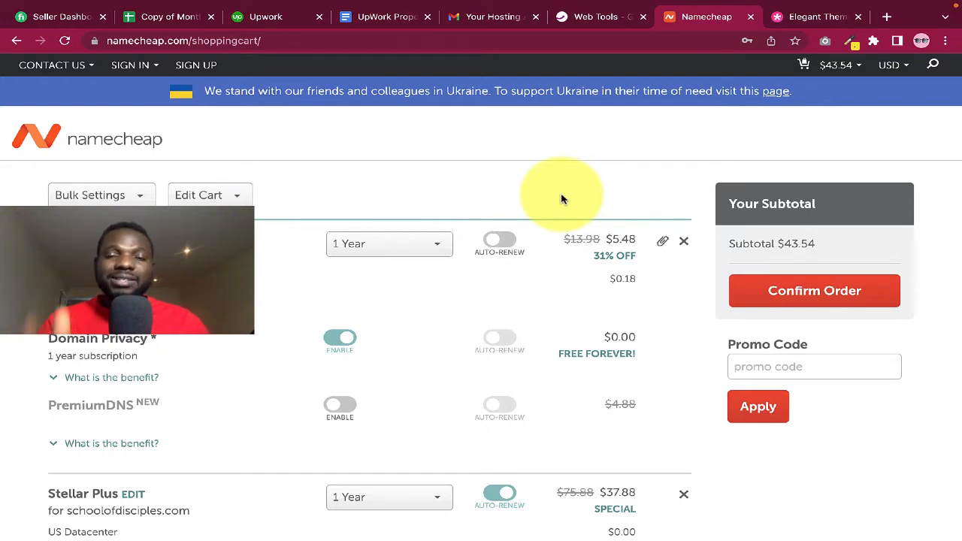
{"action": "scroll", "coordinate": [564, 197], "scroll_direction": "down", "scroll_amount": 1}
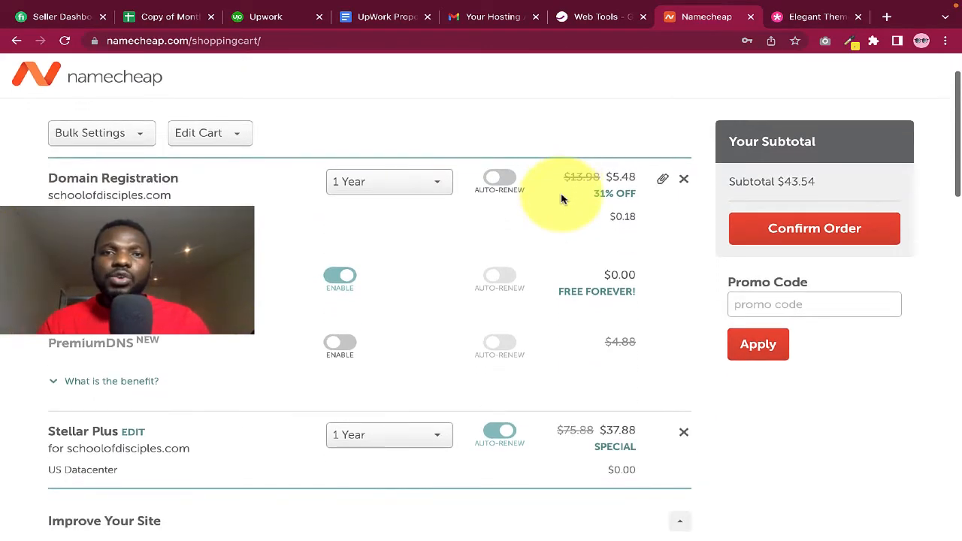
{"action": "scroll", "coordinate": [583, 148], "scroll_direction": "up", "scroll_amount": 1}
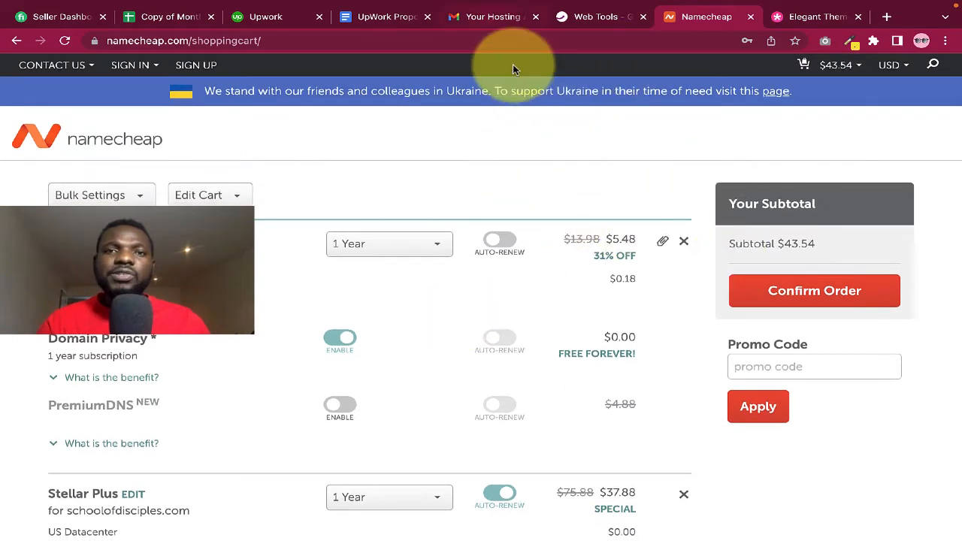
Open the 'Your Hosting' welcome email from Namecheap and read its package details
{"action": "left_click", "coordinate": [488, 18]}
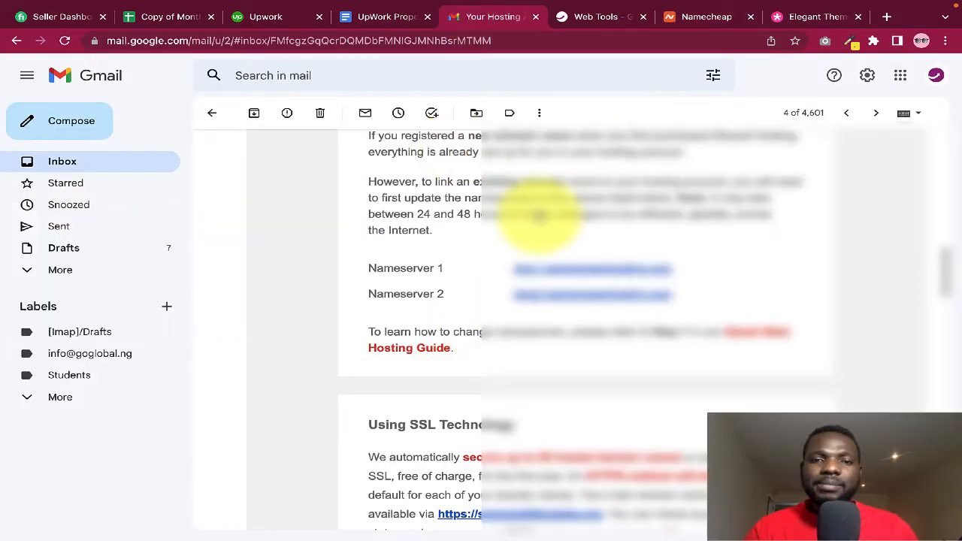
{"action": "scroll", "coordinate": [540, 216], "scroll_direction": "up", "scroll_amount": 7}
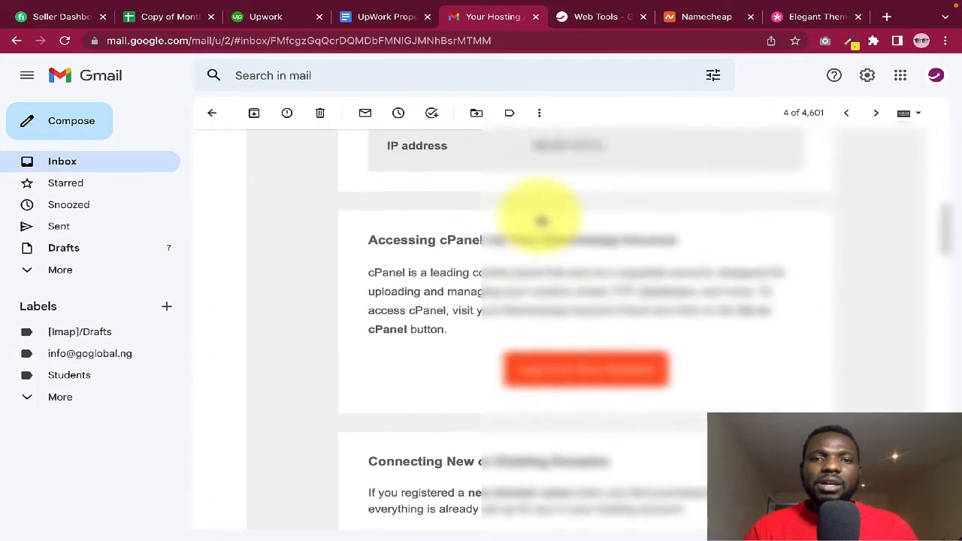
{"action": "scroll", "coordinate": [540, 217], "scroll_direction": "up", "scroll_amount": 6}
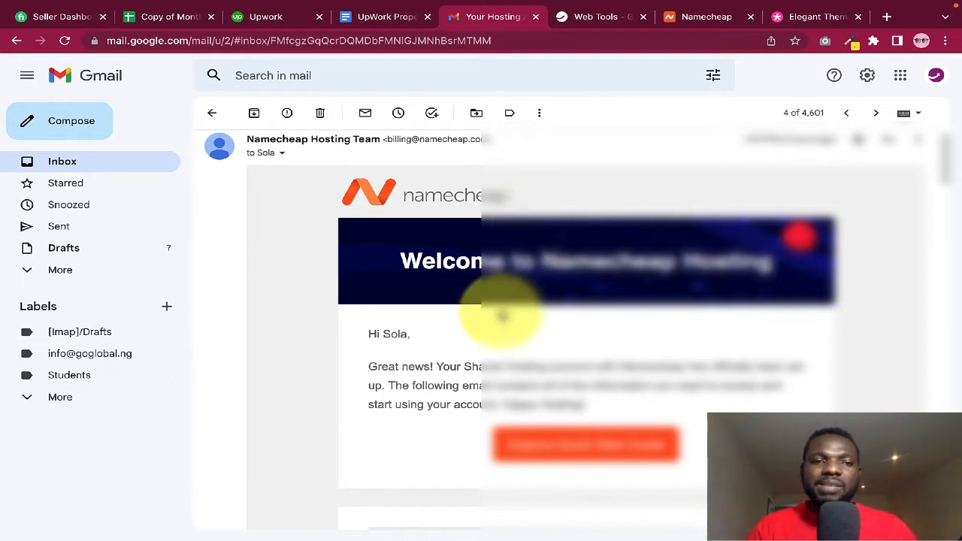
{"action": "scroll", "coordinate": [500, 313], "scroll_direction": "down", "scroll_amount": 1}
{"action": "scroll", "coordinate": [541, 325], "scroll_direction": "down", "scroll_amount": 3}
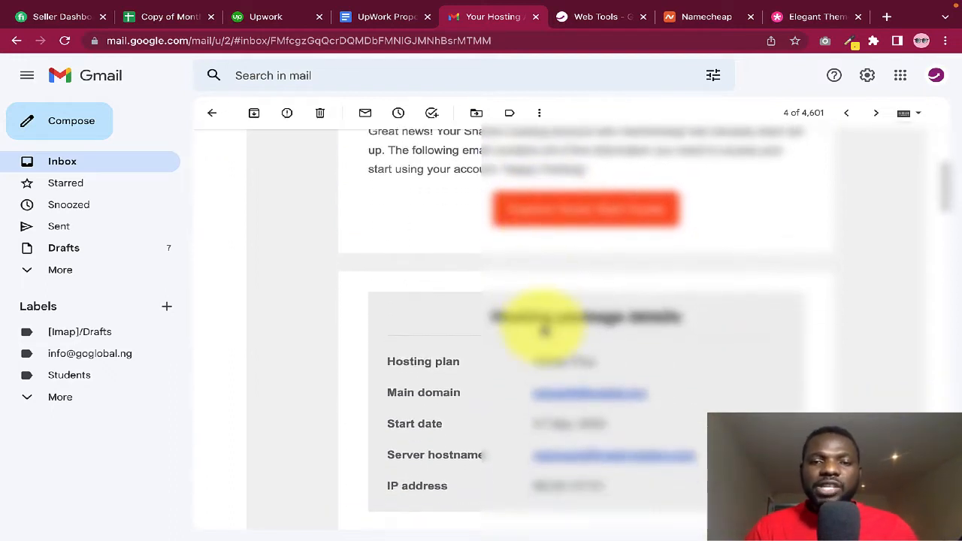
{"action": "scroll", "coordinate": [544, 330], "scroll_direction": "down", "scroll_amount": 3}
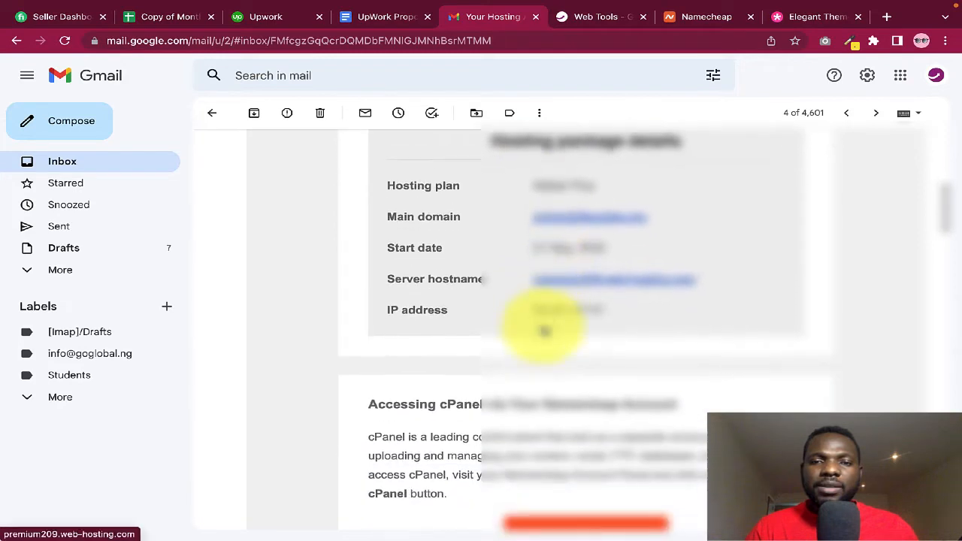
{"action": "scroll", "coordinate": [543, 329], "scroll_direction": "up", "scroll_amount": 1}
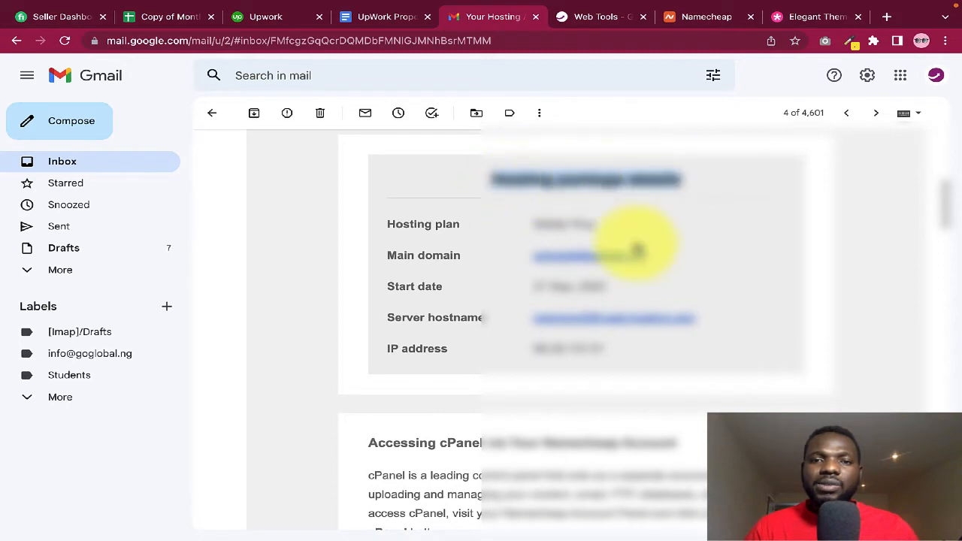
{"action": "left_click", "coordinate": [667, 239]}
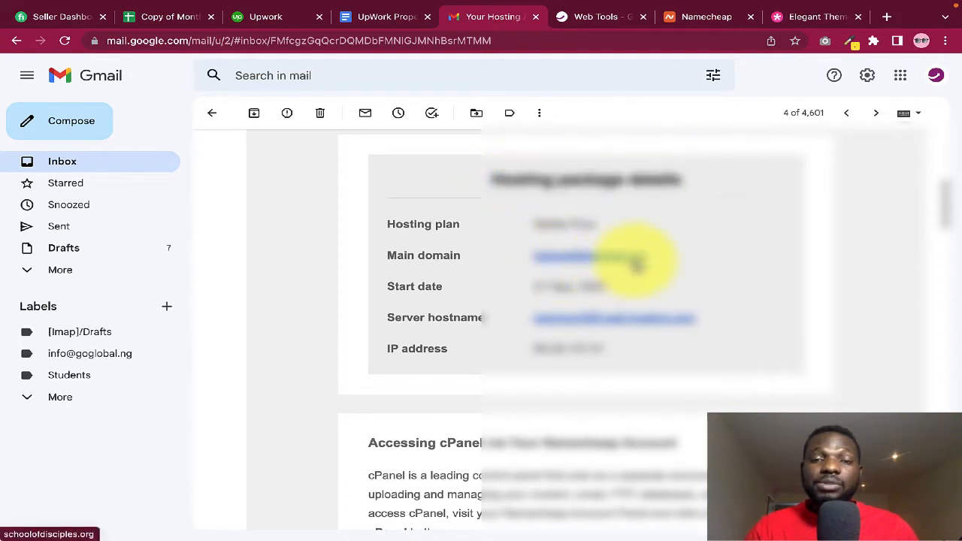
{"action": "scroll", "coordinate": [676, 348], "scroll_direction": "down", "scroll_amount": 3}
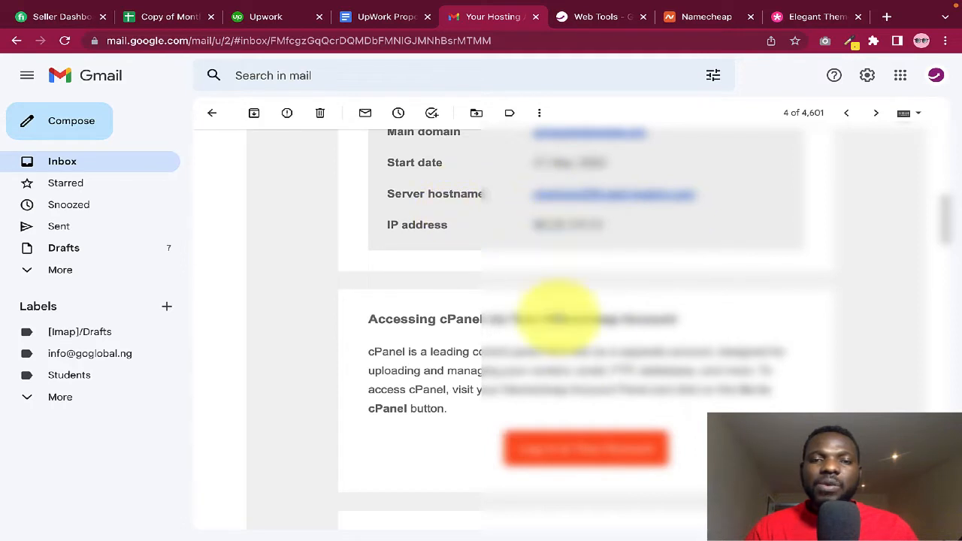
{"action": "scroll", "coordinate": [557, 312], "scroll_direction": "down", "scroll_amount": 5}
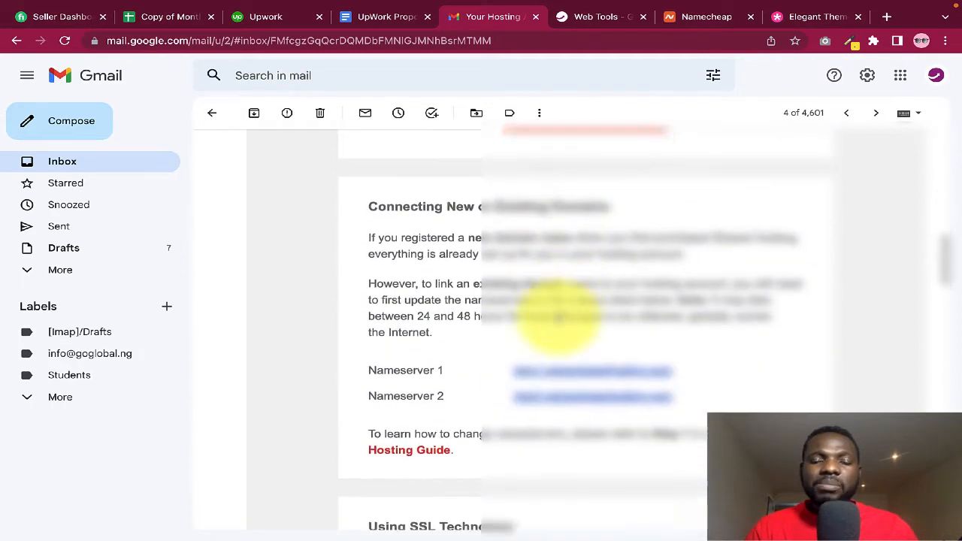
{"action": "scroll", "coordinate": [556, 312], "scroll_direction": "down", "scroll_amount": 1}
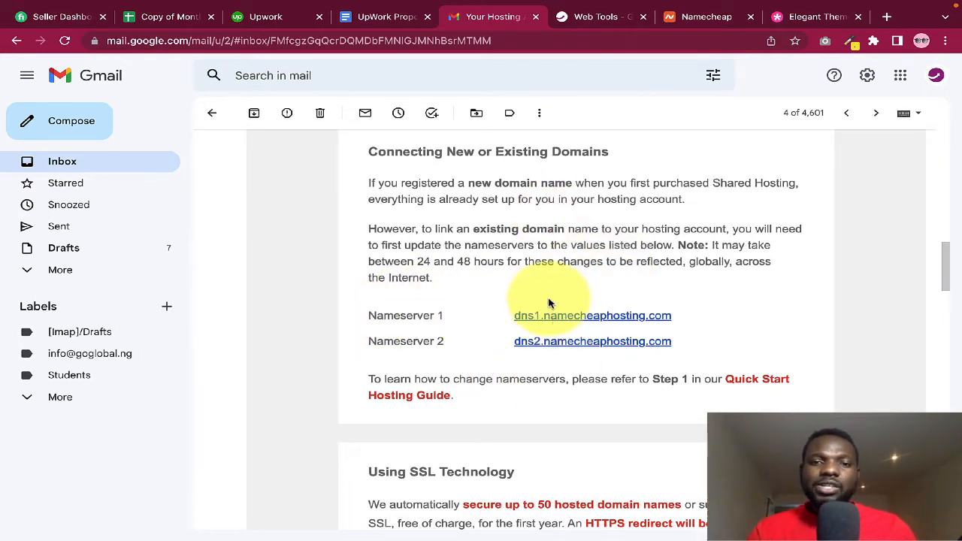
Note nameserver dns1.namecheaphosting.com and continue to the cPanel login details
{"action": "left_click_drag", "start_coordinate": [509, 315], "coordinate": [675, 319]}
{"action": "left_click", "coordinate": [463, 280]}
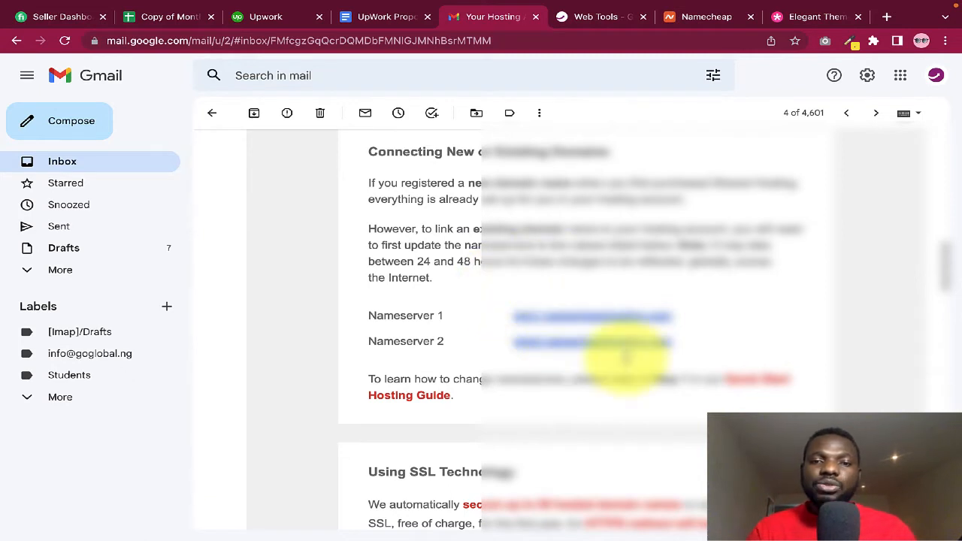
{"action": "scroll", "coordinate": [564, 382], "scroll_direction": "down", "scroll_amount": 6}
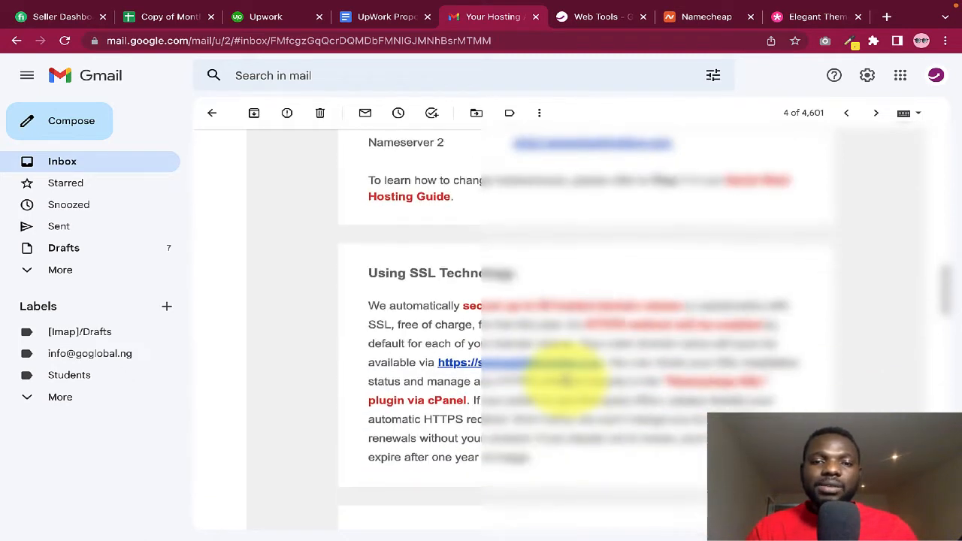
{"action": "scroll", "coordinate": [564, 383], "scroll_direction": "down", "scroll_amount": 2}
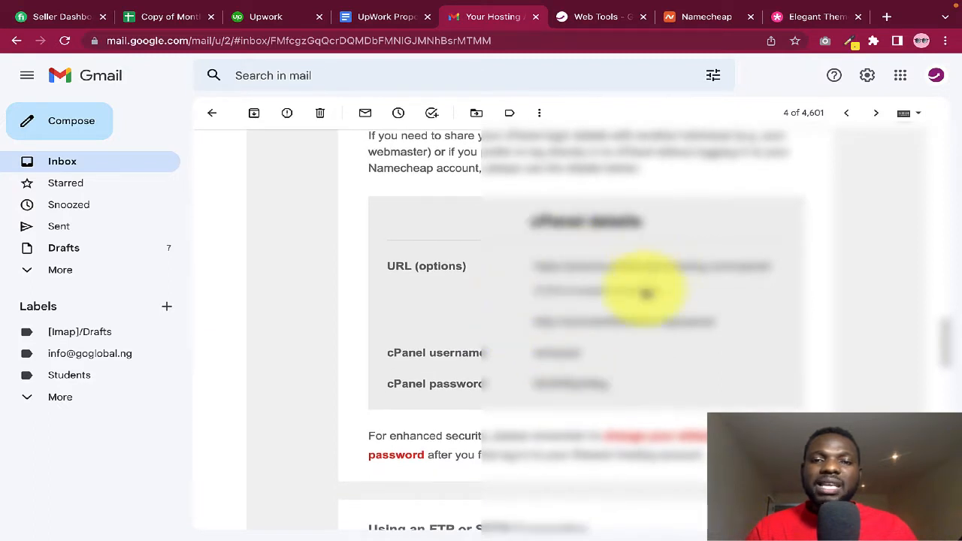
{"action": "left_click_drag", "start_coordinate": [385, 359], "coordinate": [401, 353]}
{"action": "left_click", "coordinate": [476, 354]}
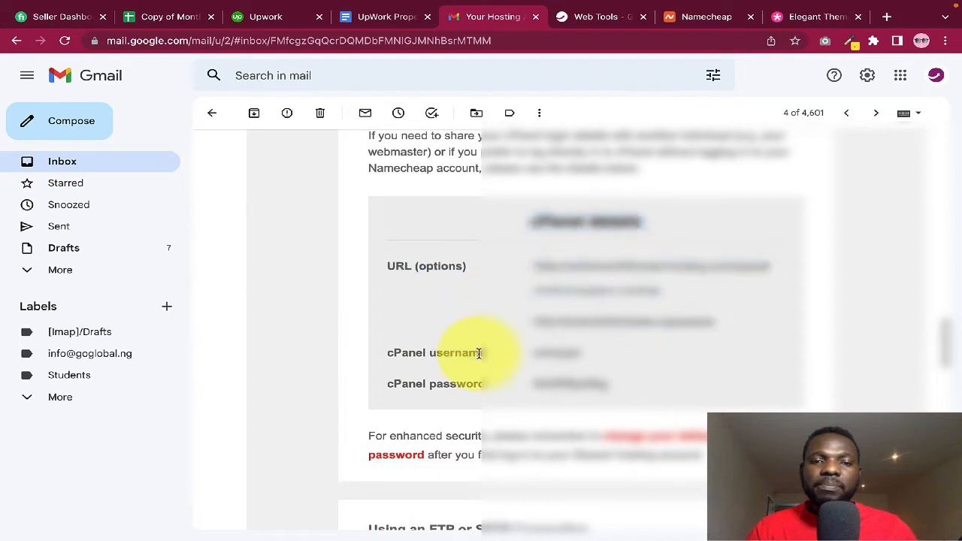
{"action": "left_click_drag", "start_coordinate": [389, 363], "coordinate": [392, 359]}
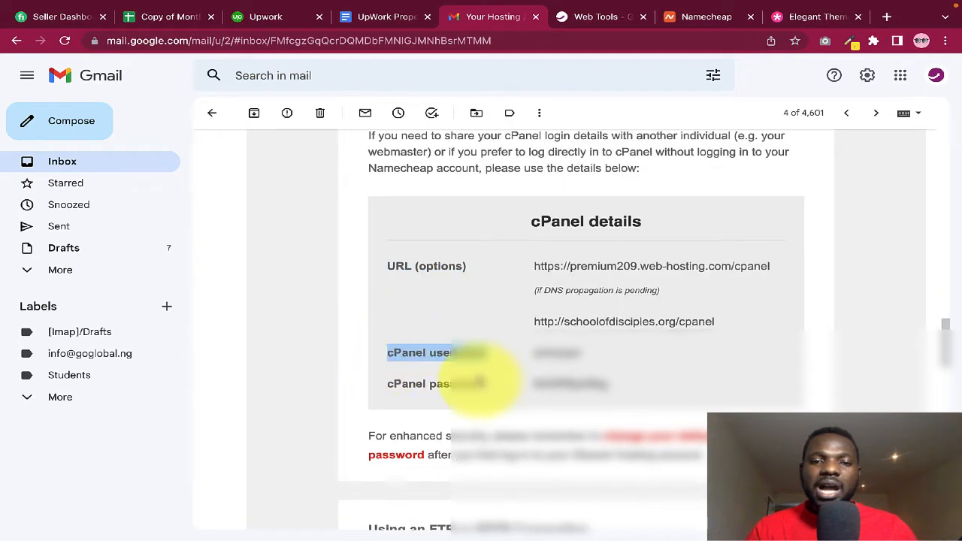
{"action": "left_click_drag", "start_coordinate": [442, 387], "coordinate": [388, 387]}
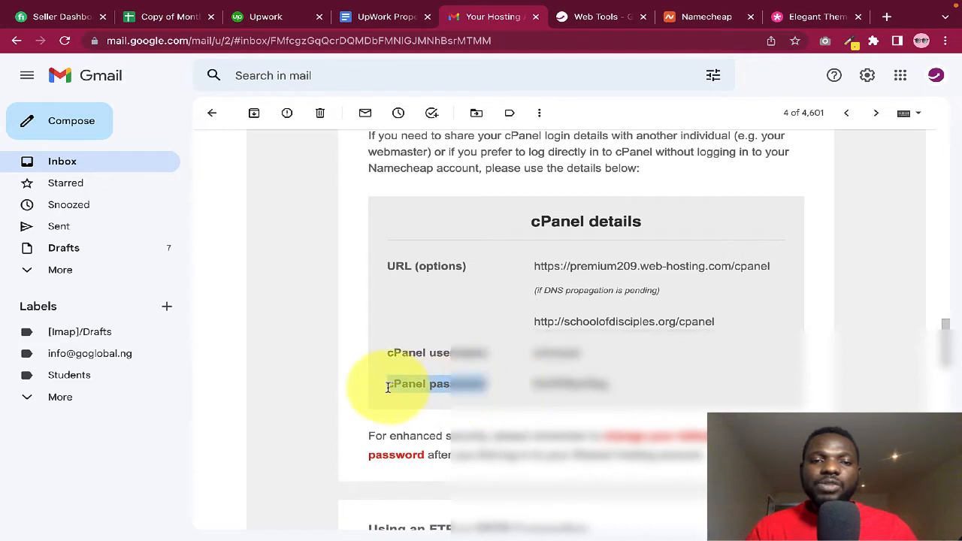
{"action": "left_click", "coordinate": [440, 387]}
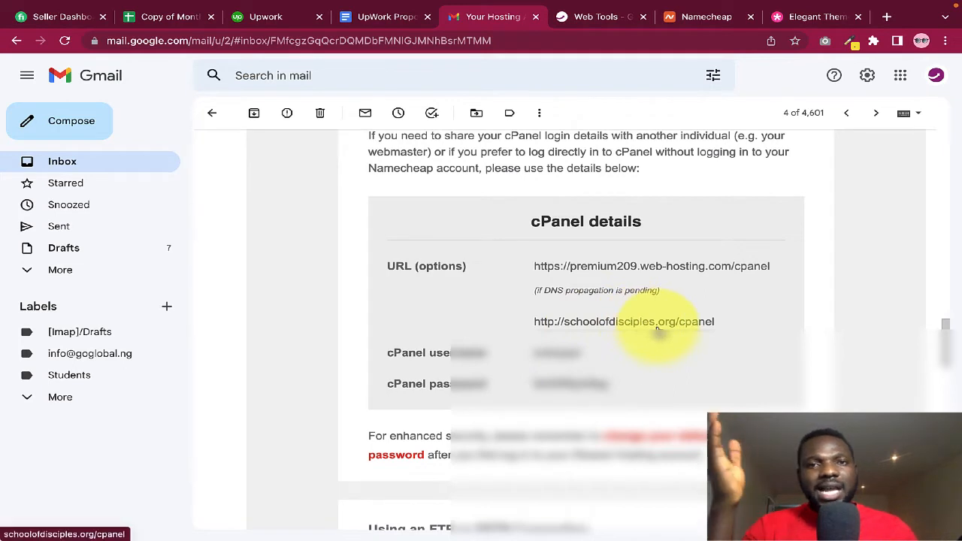
Open the premium209.web-hosting.com:2083 cPanel address from the email
{"action": "right_click", "coordinate": [607, 270]}
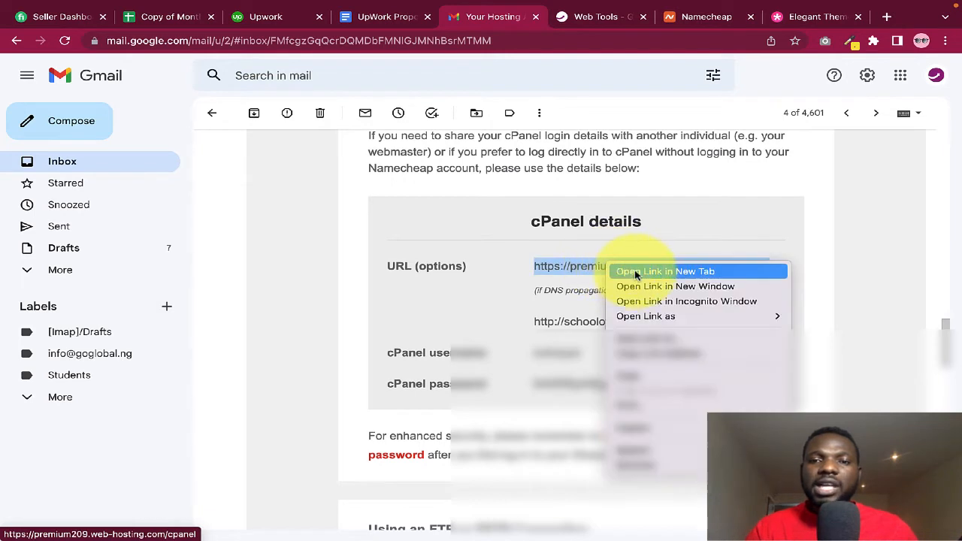
{"action": "left_click", "coordinate": [579, 247]}
{"action": "left_click", "coordinate": [591, 269]}
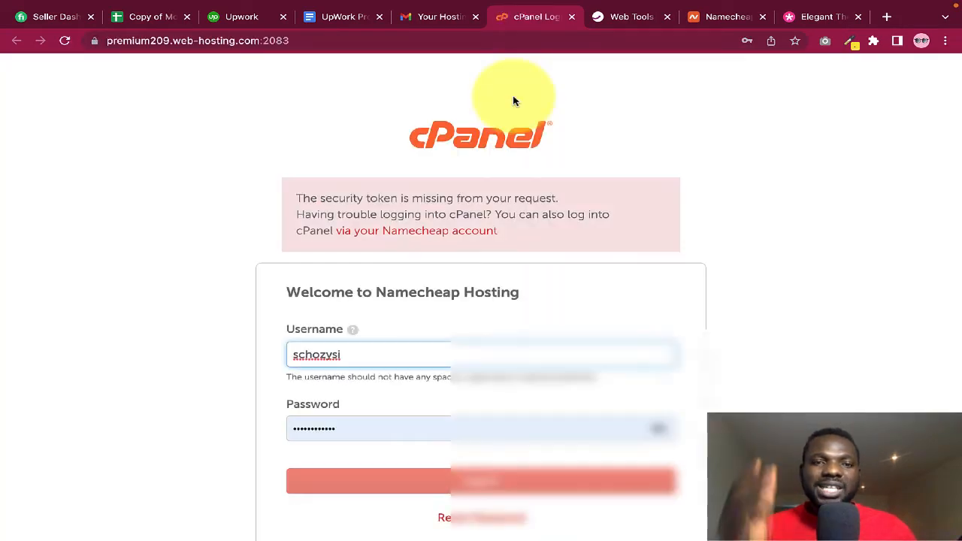
Fill in the saved cPanel username and password from Chrome's autofill
{"action": "left_click", "coordinate": [365, 357]}
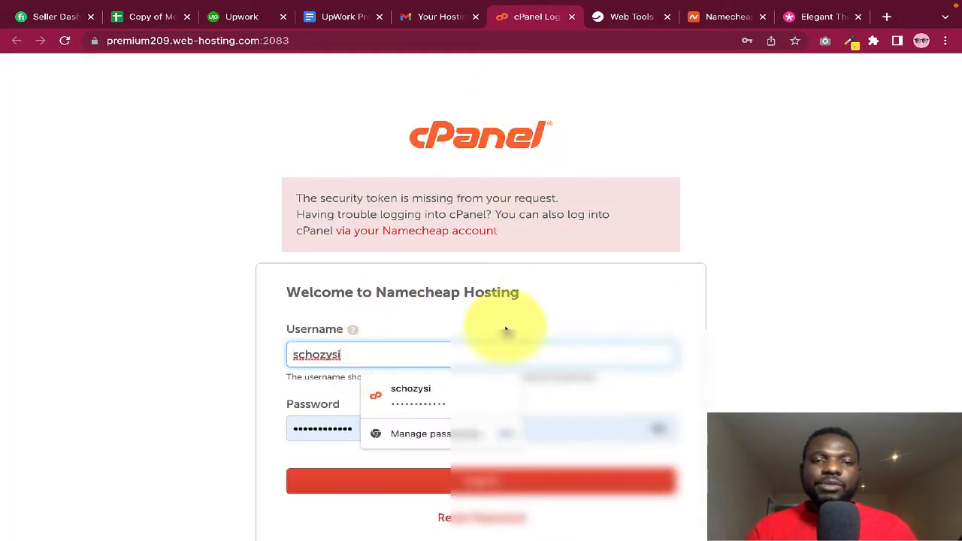
{"action": "left_click", "coordinate": [764, 301]}
{"action": "scroll", "coordinate": [762, 301], "scroll_direction": "down", "scroll_amount": 2}
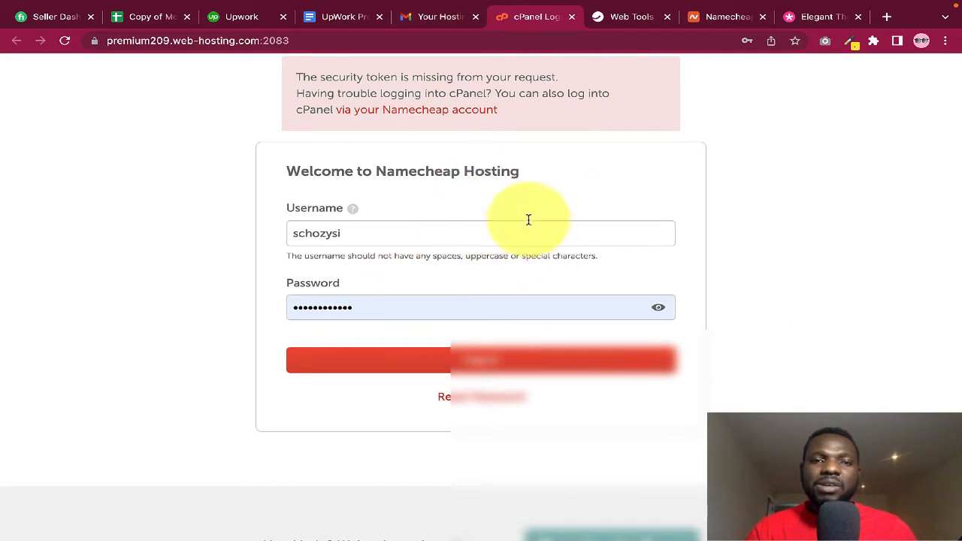
{"action": "left_click", "coordinate": [440, 22]}
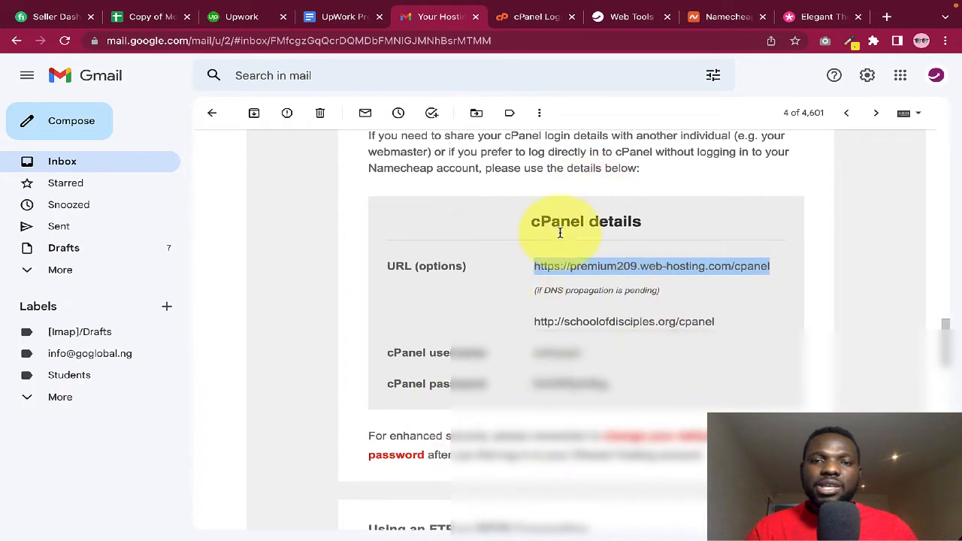
{"action": "left_click", "coordinate": [516, 17]}
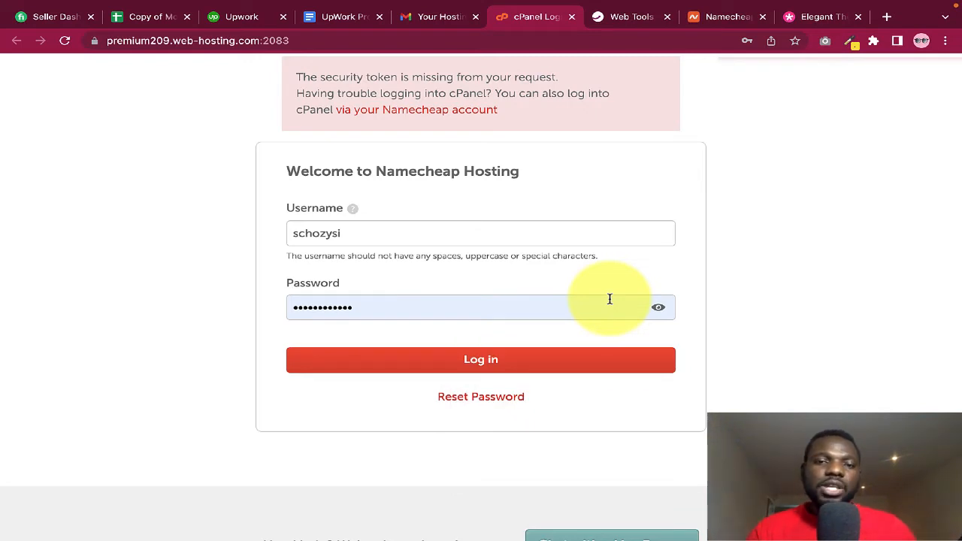
Log in to cPanel and scroll the dashboard down to the Advanced and Preferences sections
{"action": "left_click", "coordinate": [512, 369]}
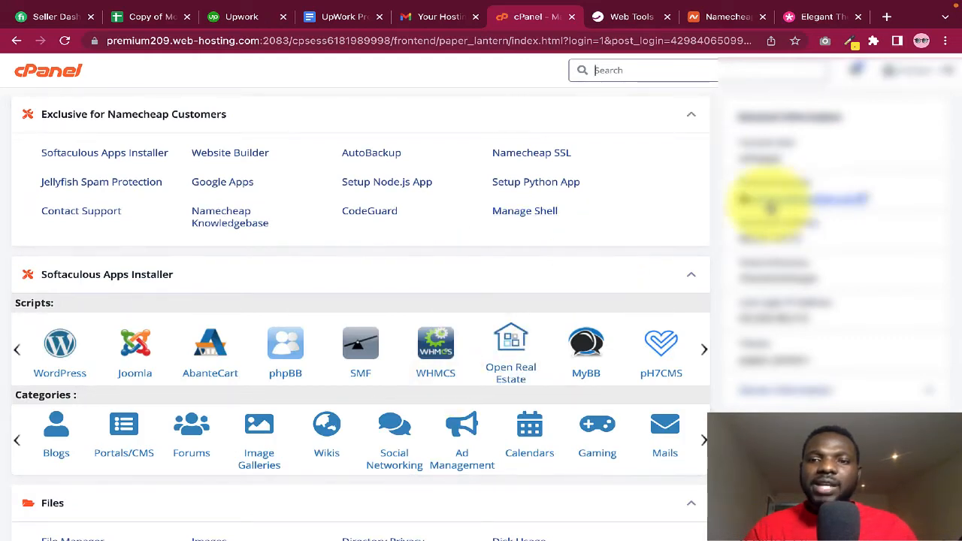
{"action": "scroll", "coordinate": [576, 204], "scroll_direction": "down", "scroll_amount": 2}
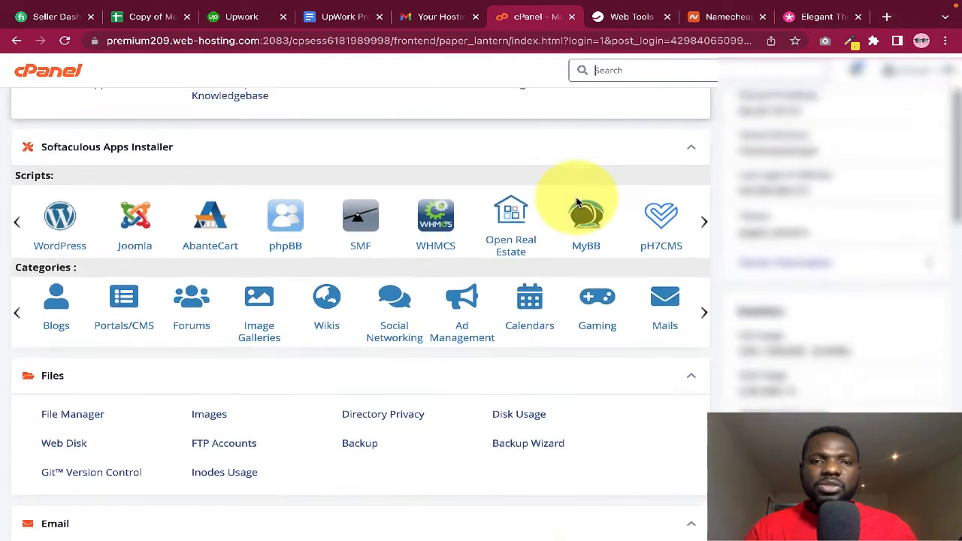
{"action": "scroll", "coordinate": [576, 204], "scroll_direction": "down", "scroll_amount": 13}
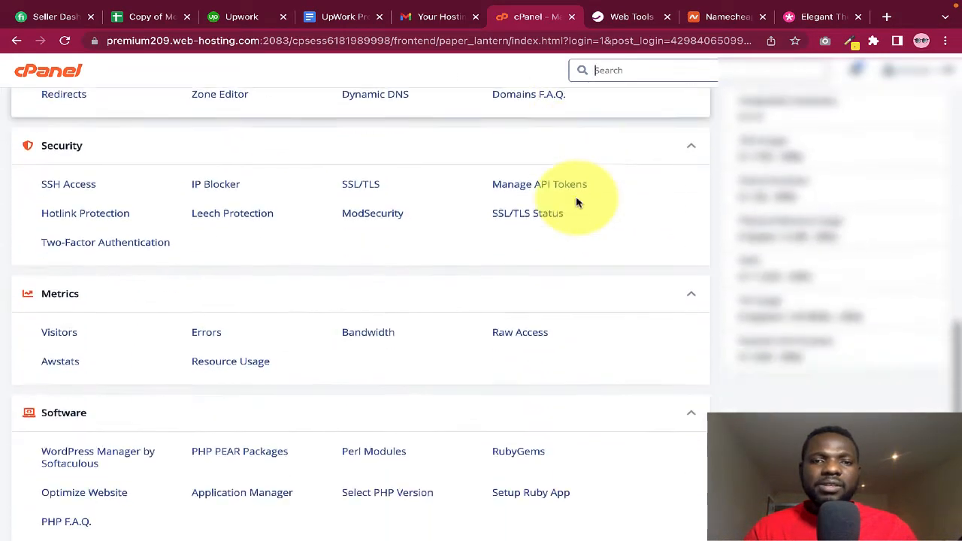
{"action": "scroll", "coordinate": [576, 202], "scroll_direction": "down", "scroll_amount": 5}
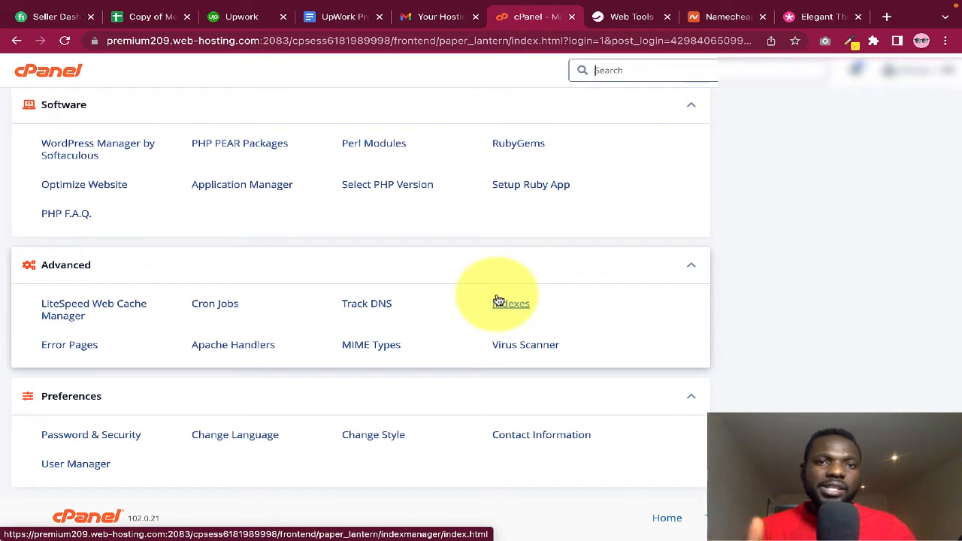
Change the cPanel interface style from Glass to Basic and return to the home page
{"action": "left_click", "coordinate": [373, 436]}
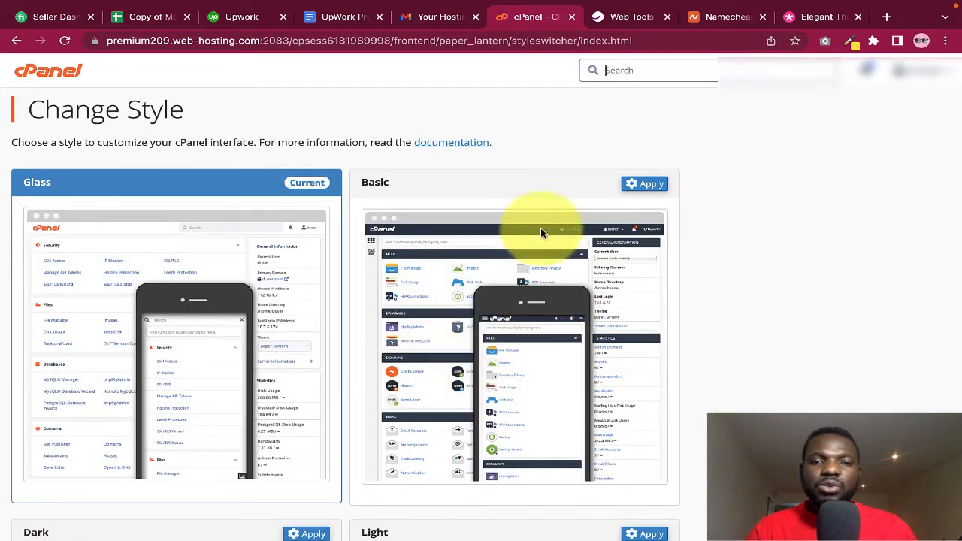
{"action": "scroll", "coordinate": [522, 301], "scroll_direction": "down", "scroll_amount": 1}
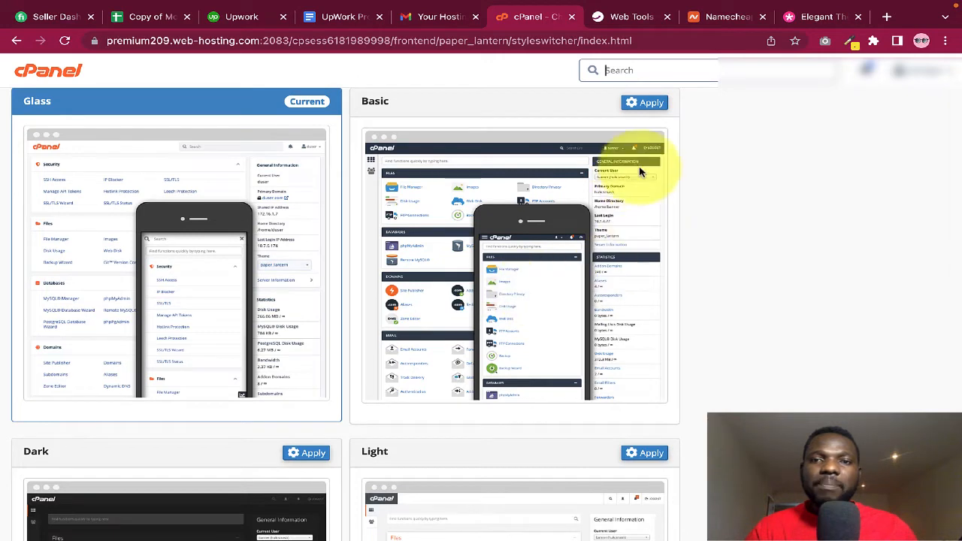
{"action": "left_click", "coordinate": [644, 104]}
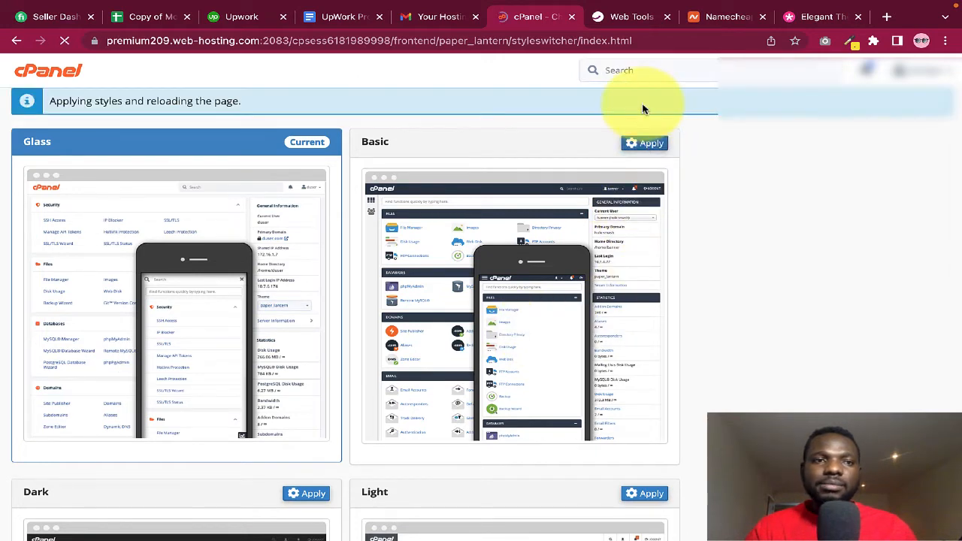
{"action": "scroll", "coordinate": [259, 205], "scroll_direction": "up", "scroll_amount": 1}
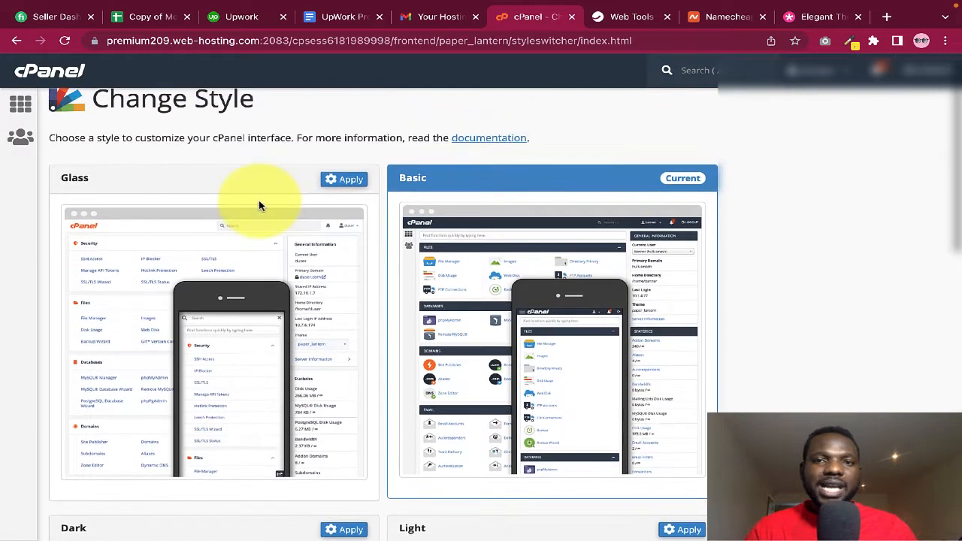
{"action": "scroll", "coordinate": [518, 177], "scroll_direction": "up", "scroll_amount": 1}
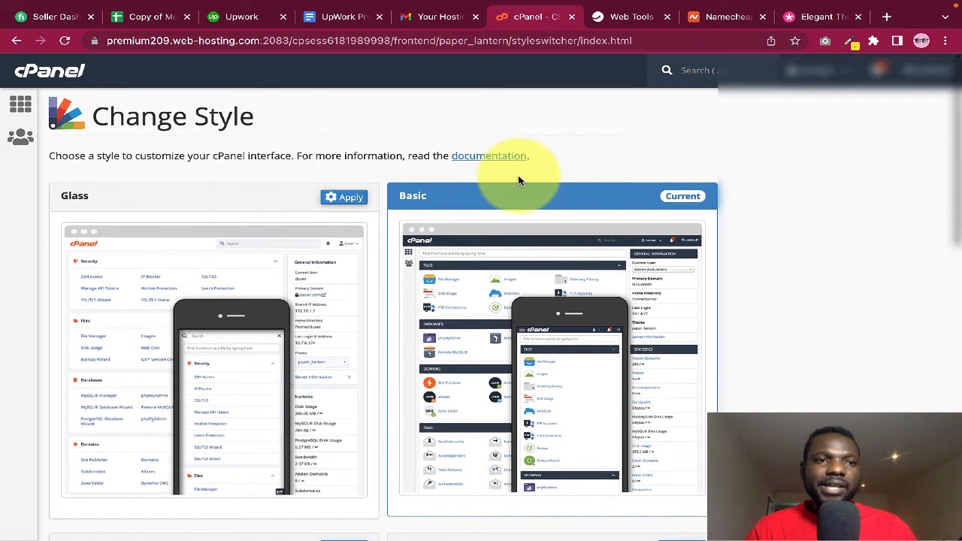
{"action": "left_click", "coordinate": [45, 76]}
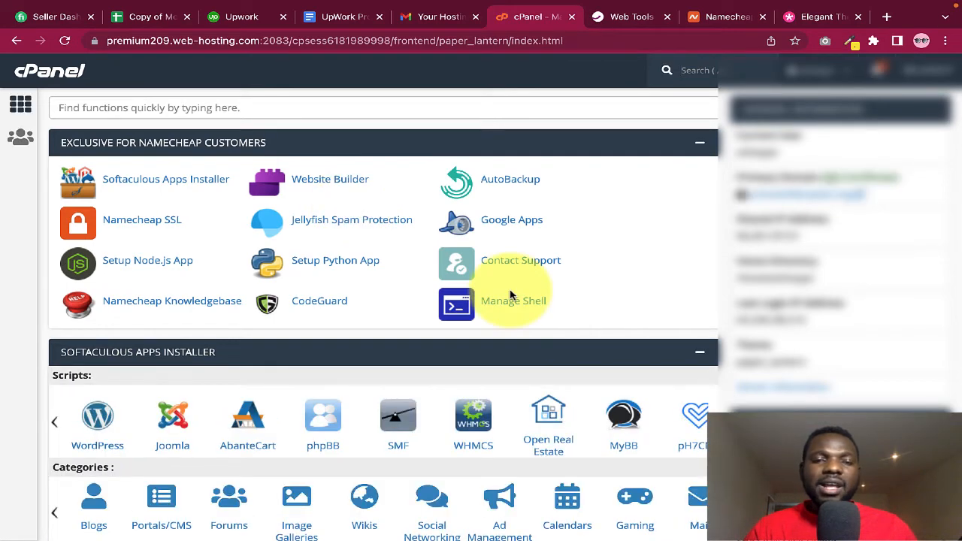
{"action": "scroll", "coordinate": [510, 295], "scroll_direction": "down", "scroll_amount": 1}
{"action": "scroll", "coordinate": [510, 296], "scroll_direction": "up", "scroll_amount": 1}
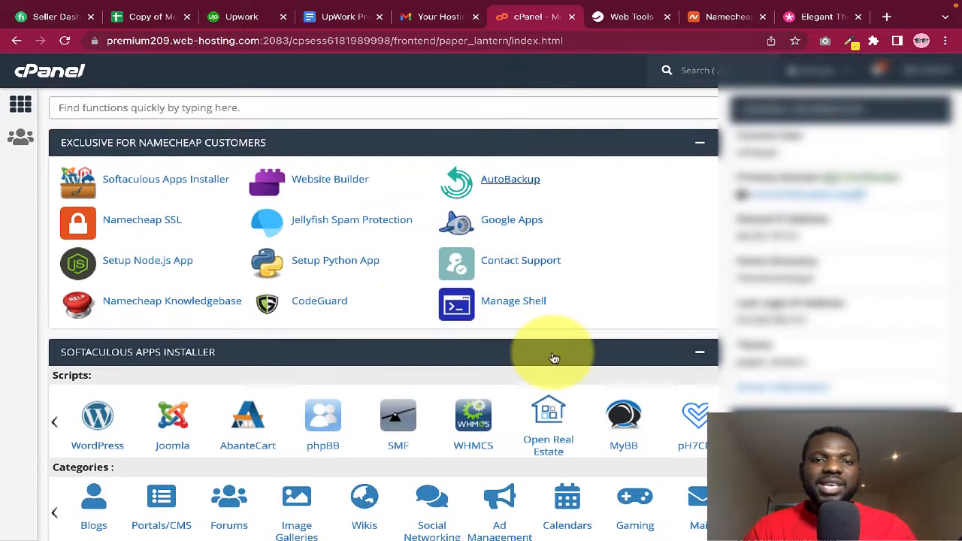
{"action": "scroll", "coordinate": [469, 217], "scroll_direction": "down", "scroll_amount": 5}
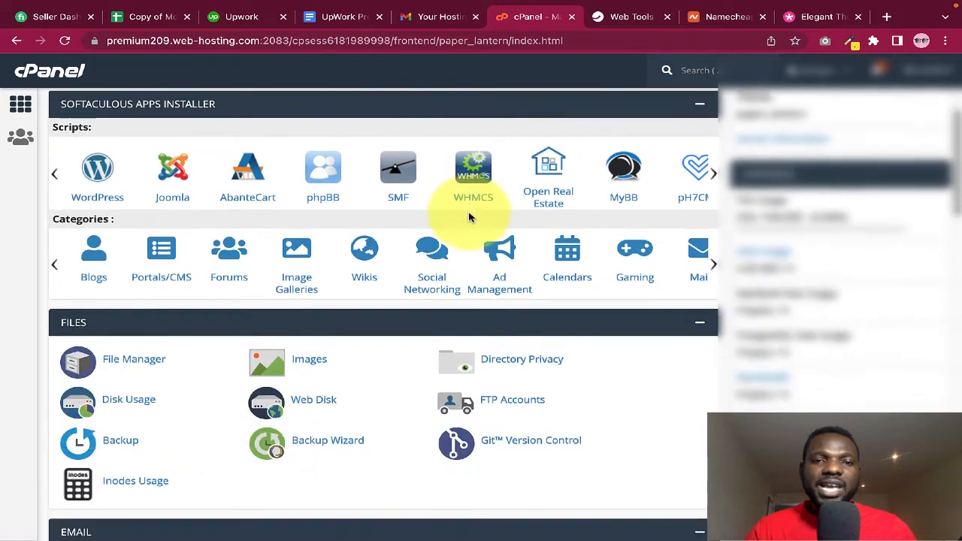
{"action": "scroll", "coordinate": [473, 200], "scroll_direction": "up", "scroll_amount": 3}
{"action": "scroll", "coordinate": [468, 214], "scroll_direction": "up", "scroll_amount": 1}
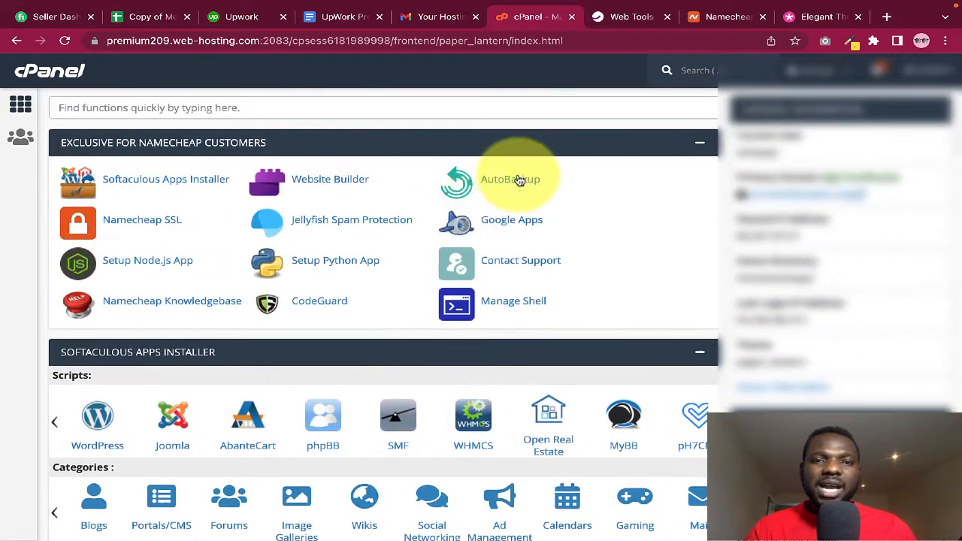
{"action": "scroll", "coordinate": [571, 274], "scroll_direction": "down", "scroll_amount": 5}
{"action": "scroll", "coordinate": [564, 278], "scroll_direction": "down", "scroll_amount": 3}
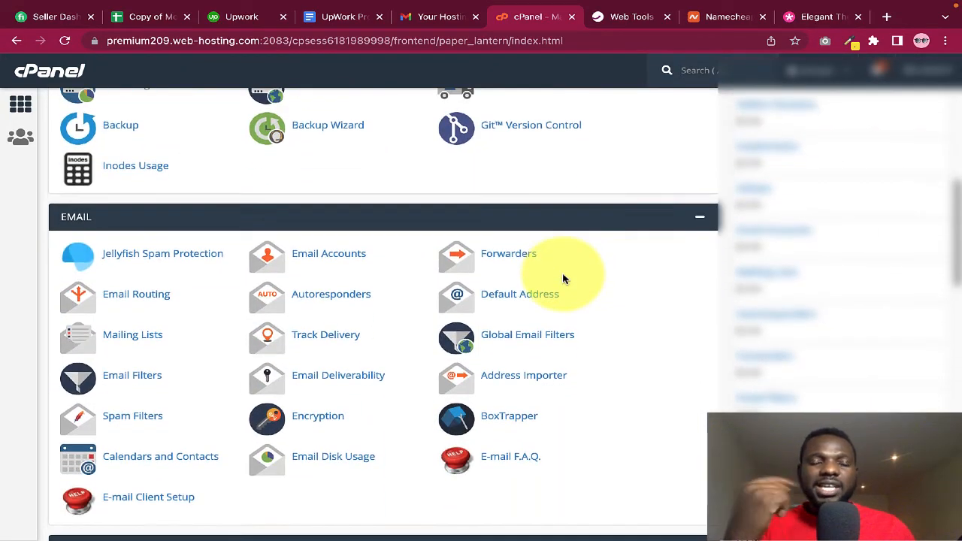
{"action": "scroll", "coordinate": [564, 278], "scroll_direction": "down", "scroll_amount": 1}
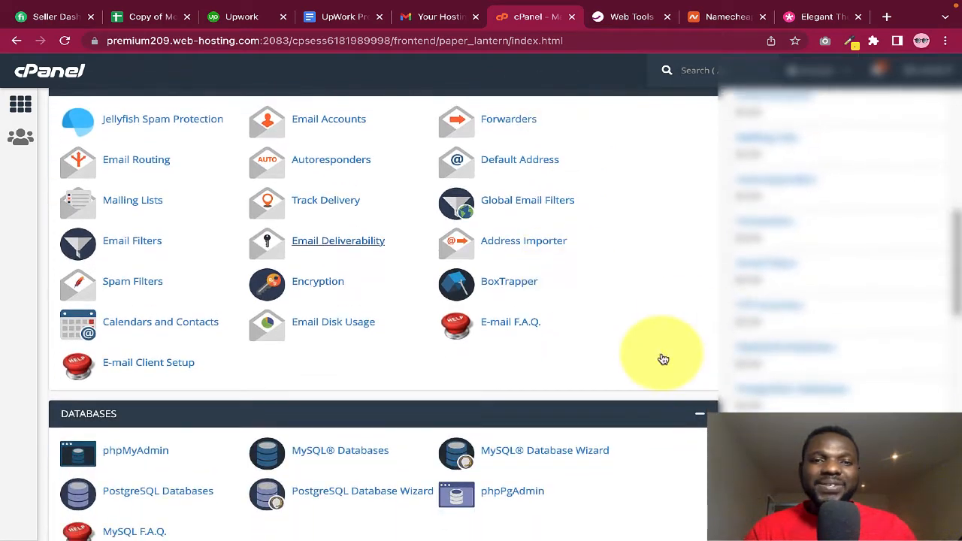
{"action": "scroll", "coordinate": [481, 257], "scroll_direction": "up", "scroll_amount": 3}
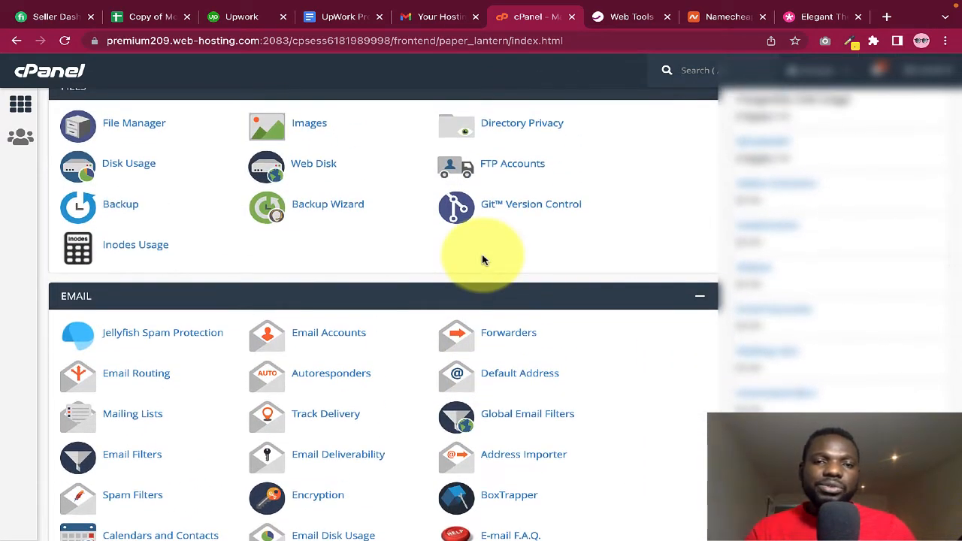
{"action": "scroll", "coordinate": [483, 259], "scroll_direction": "down", "scroll_amount": 10}
{"action": "scroll", "coordinate": [484, 297], "scroll_direction": "down", "scroll_amount": 5}
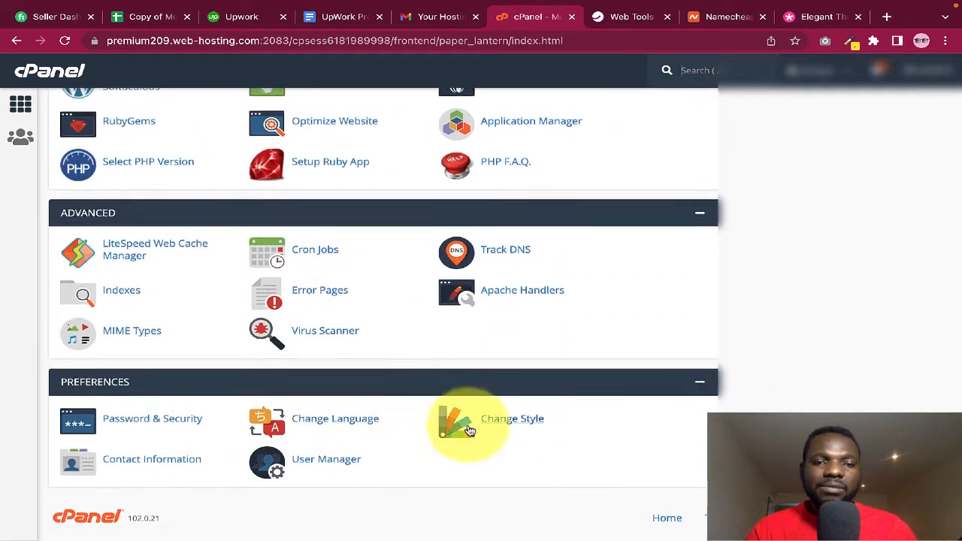
Apply the Glass style under Change Style, then go back to the cPanel home page
{"action": "left_click", "coordinate": [508, 425]}
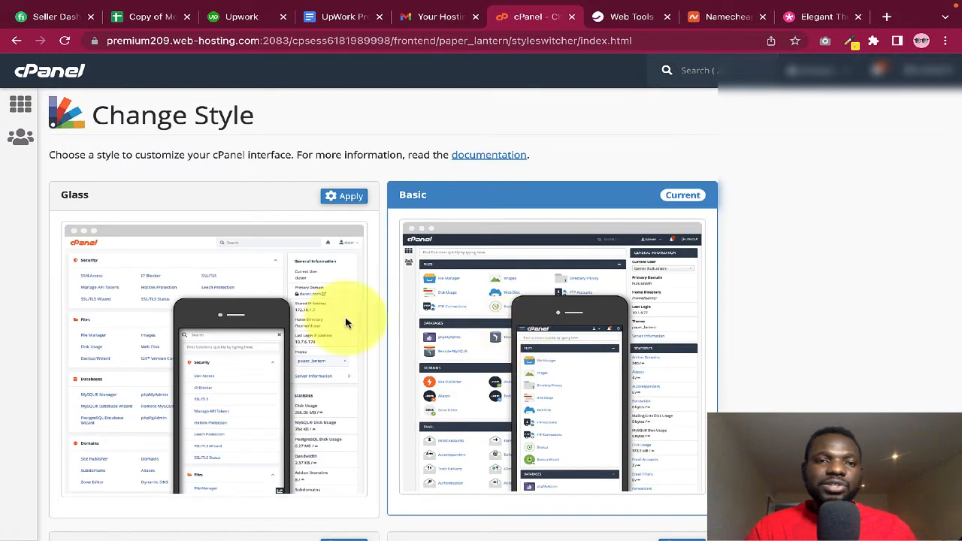
{"action": "left_click", "coordinate": [344, 197]}
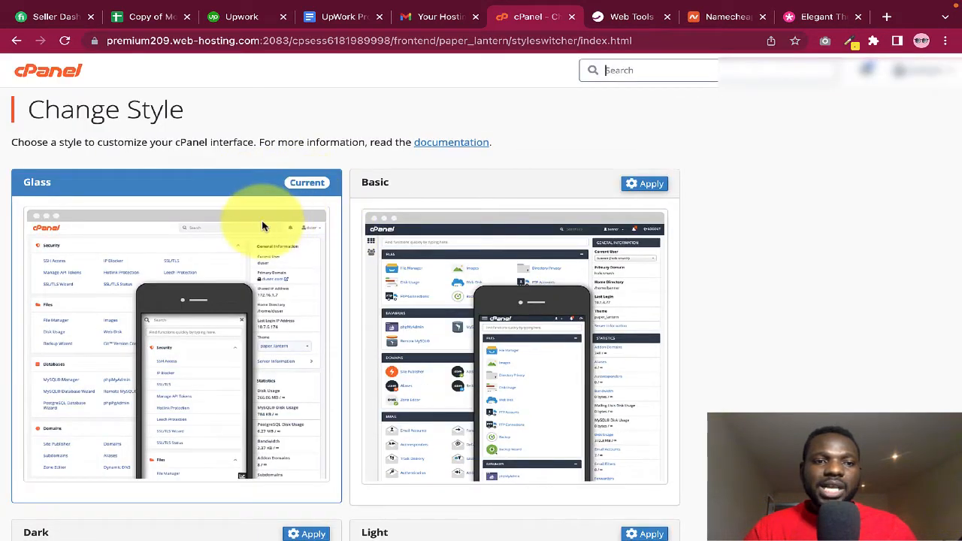
{"action": "left_click", "coordinate": [44, 71]}
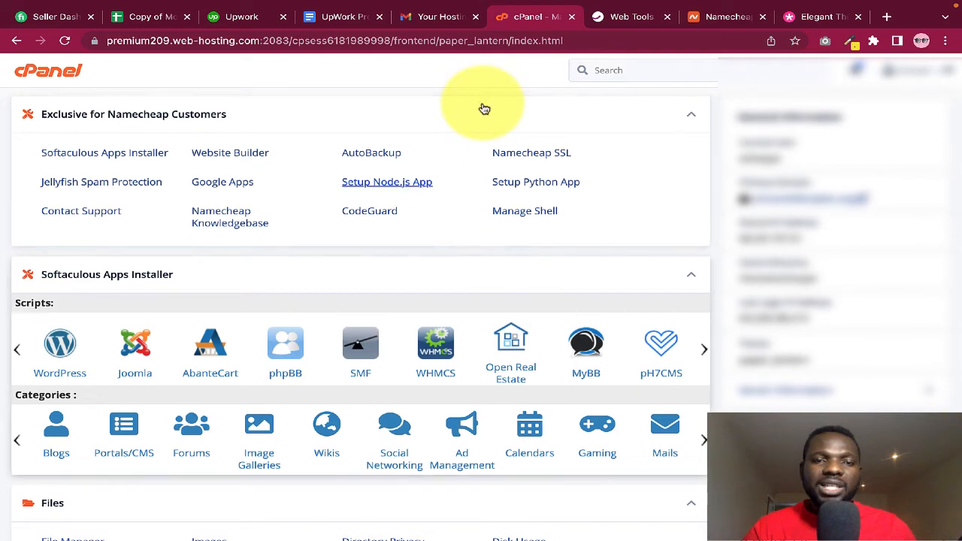
Collapse the Softaculous Apps Installer, Files and Email sections on the cPanel home page
{"action": "scroll", "coordinate": [444, 253], "scroll_direction": "down", "scroll_amount": 1}
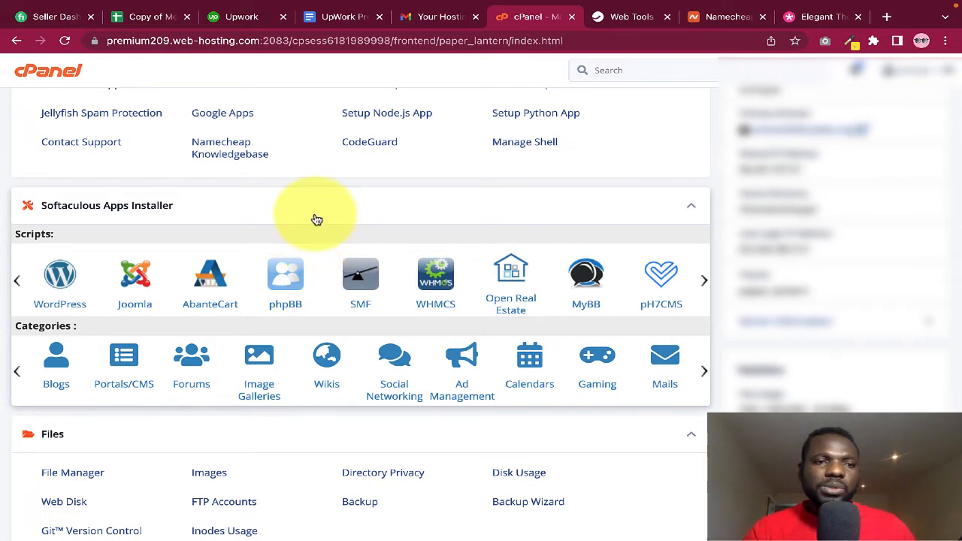
{"action": "scroll", "coordinate": [315, 218], "scroll_direction": "up", "scroll_amount": 1}
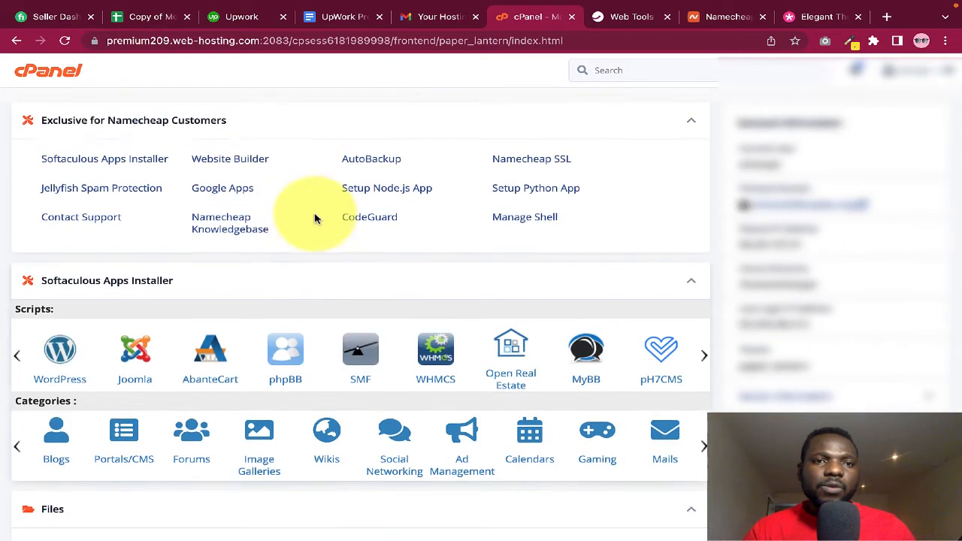
{"action": "scroll", "coordinate": [314, 216], "scroll_direction": "down", "scroll_amount": 4}
{"action": "scroll", "coordinate": [315, 184], "scroll_direction": "down", "scroll_amount": 6}
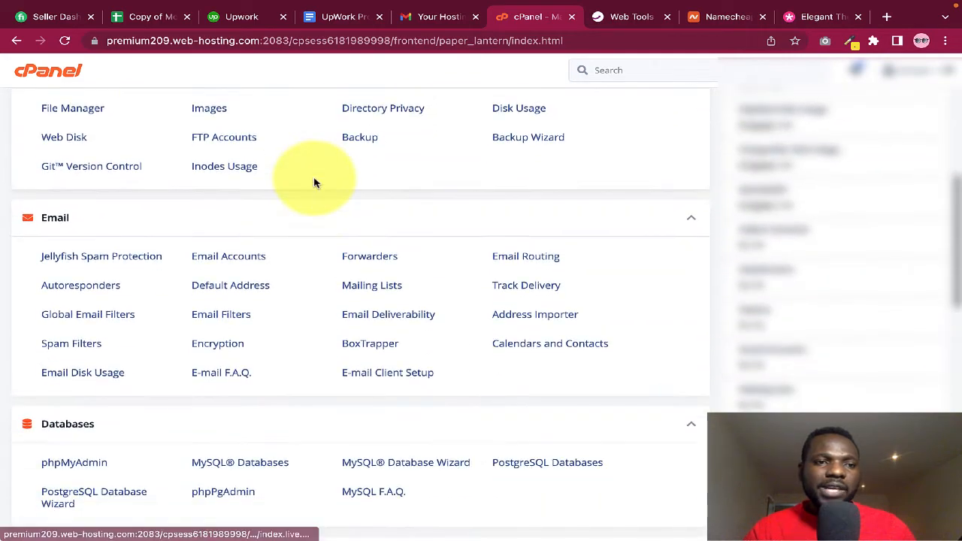
{"action": "scroll", "coordinate": [315, 180], "scroll_direction": "down", "scroll_amount": 3}
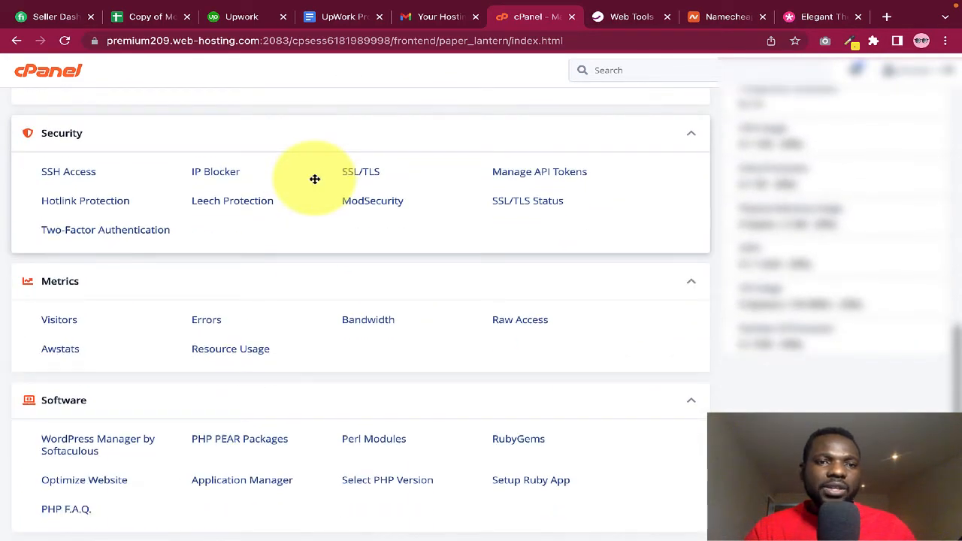
{"action": "scroll", "coordinate": [315, 179], "scroll_direction": "up", "scroll_amount": 10}
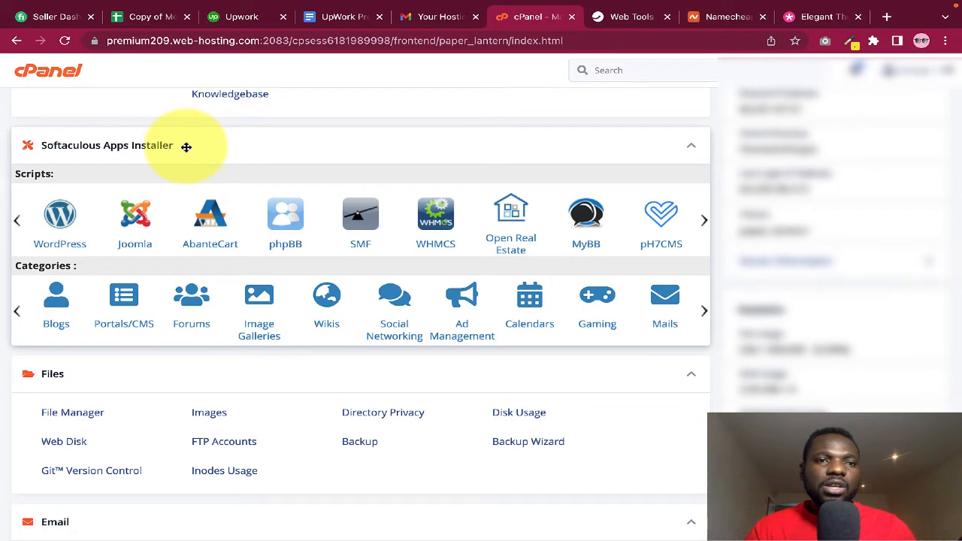
{"action": "left_click", "coordinate": [692, 149]}
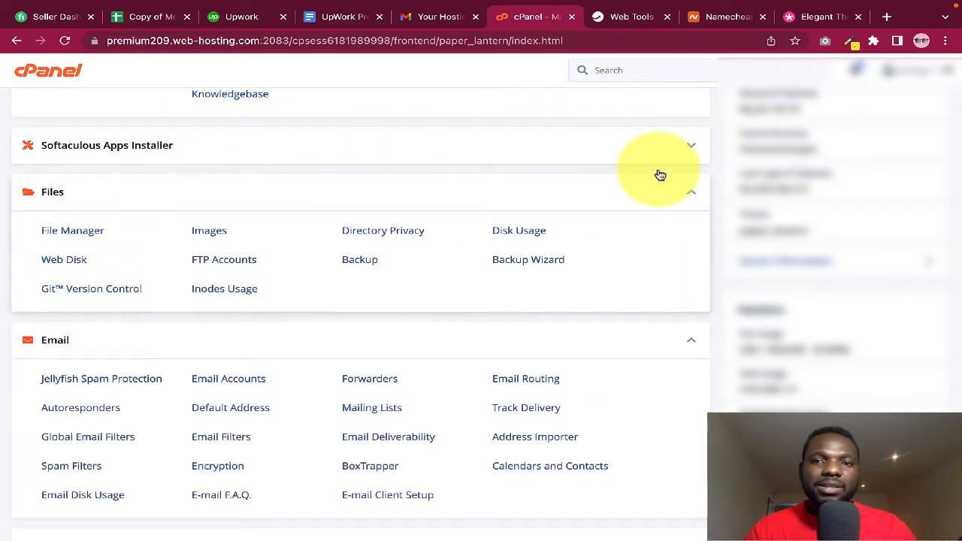
{"action": "left_click", "coordinate": [690, 192]}
{"action": "left_click", "coordinate": [690, 238]}
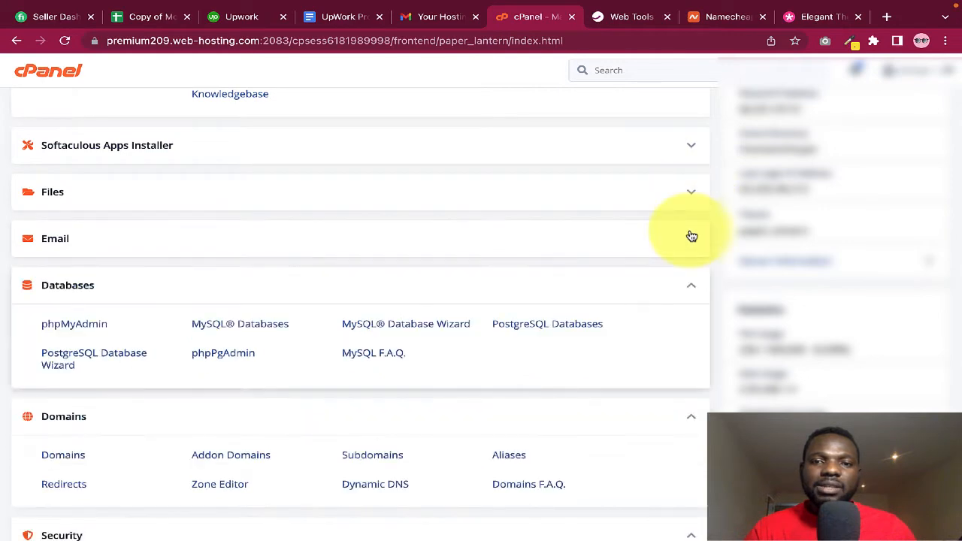
Collapse Databases, Domains, Security and Metrics, then re-expand Softaculous Apps Installer
{"action": "left_click", "coordinate": [691, 285]}
{"action": "left_click", "coordinate": [692, 333]}
{"action": "left_click", "coordinate": [691, 378]}
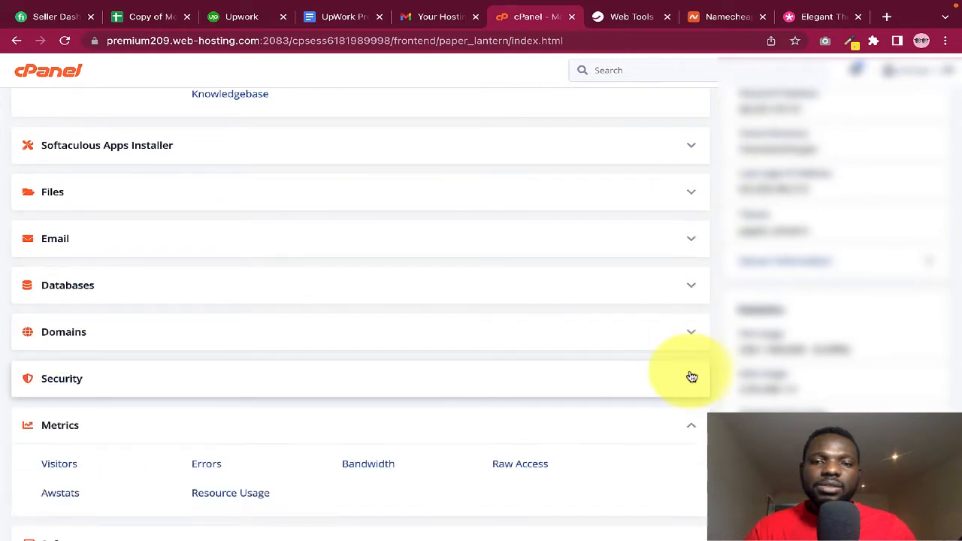
{"action": "left_click", "coordinate": [691, 424]}
{"action": "scroll", "coordinate": [663, 286], "scroll_direction": "up", "scroll_amount": 2}
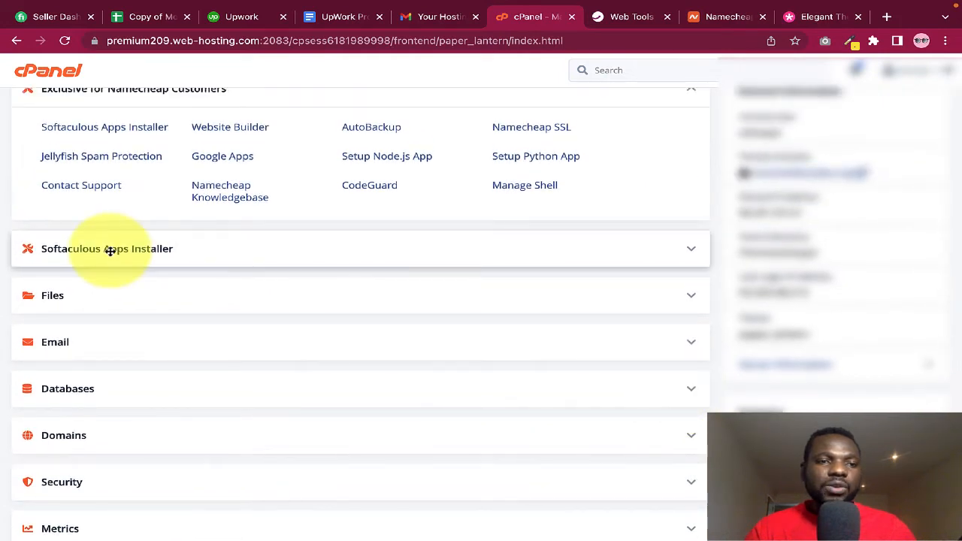
{"action": "left_click", "coordinate": [670, 260]}
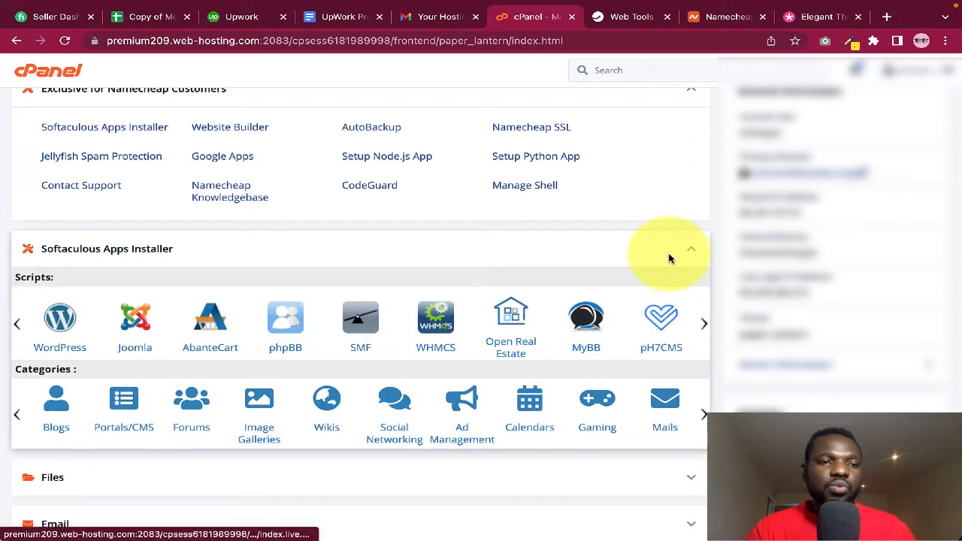
Open WordPress in Softaculous and start a new installation for schoolofdisciples.org
{"action": "left_click", "coordinate": [60, 319]}
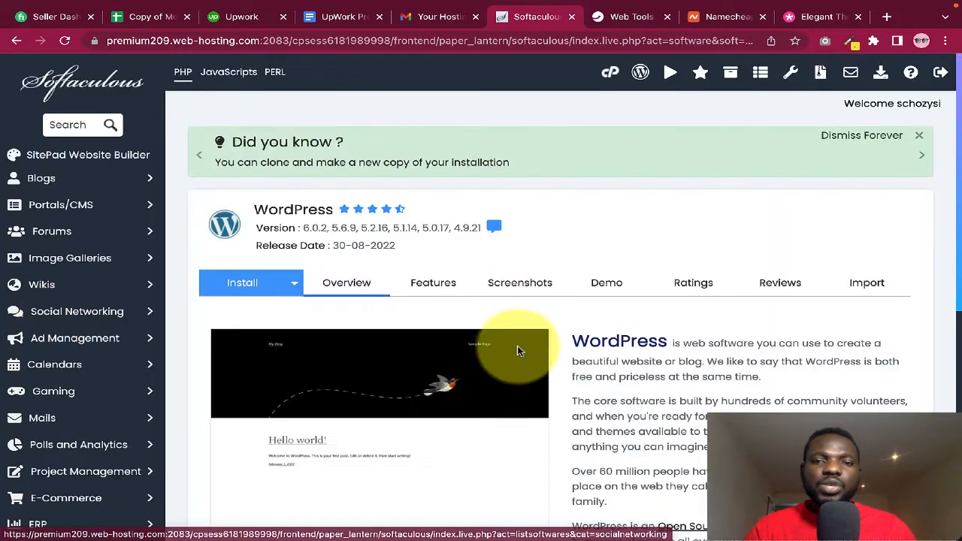
{"action": "scroll", "coordinate": [519, 282], "scroll_direction": "down", "scroll_amount": 3}
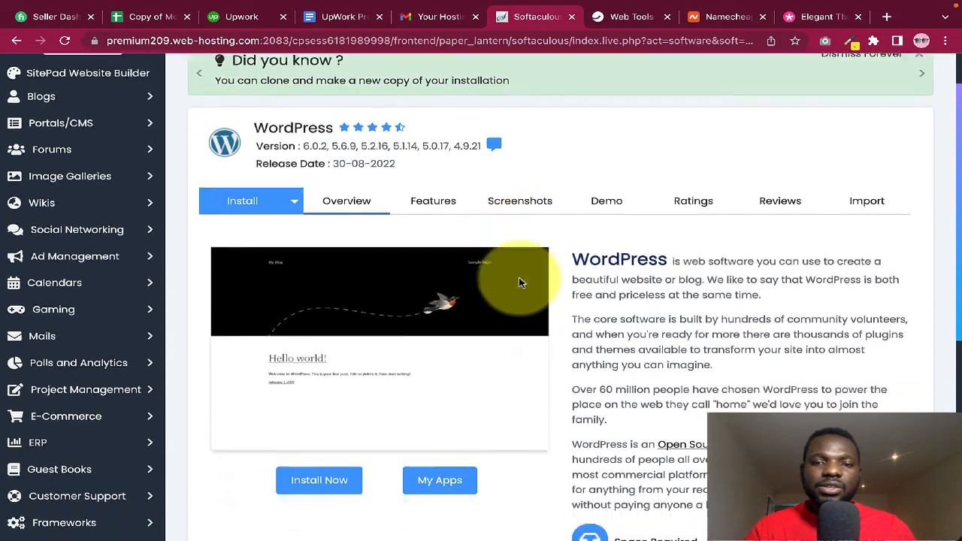
{"action": "scroll", "coordinate": [519, 282], "scroll_direction": "down", "scroll_amount": 2}
{"action": "scroll", "coordinate": [519, 283], "scroll_direction": "up", "scroll_amount": 4}
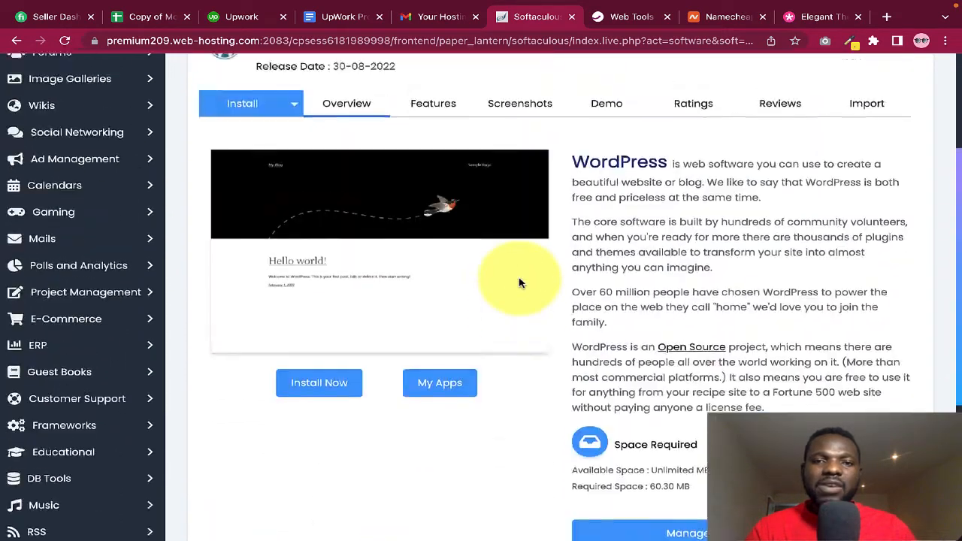
{"action": "scroll", "coordinate": [518, 283], "scroll_direction": "up", "scroll_amount": 2}
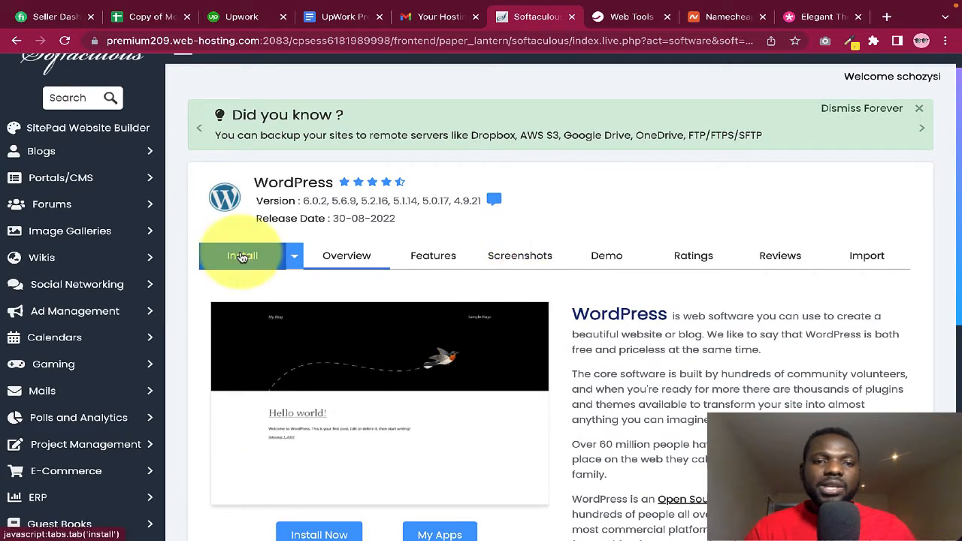
{"action": "scroll", "coordinate": [416, 356], "scroll_direction": "down", "scroll_amount": 2}
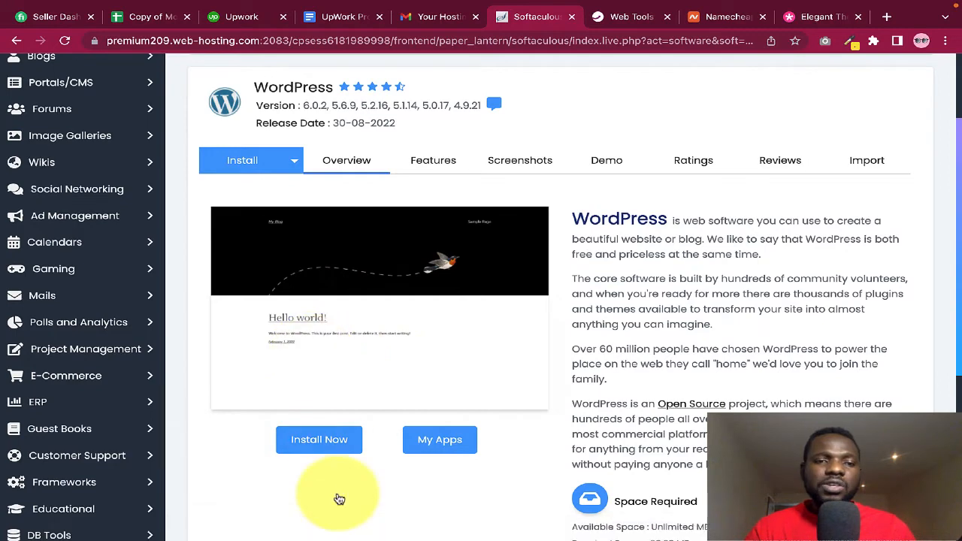
{"action": "left_click", "coordinate": [317, 442]}
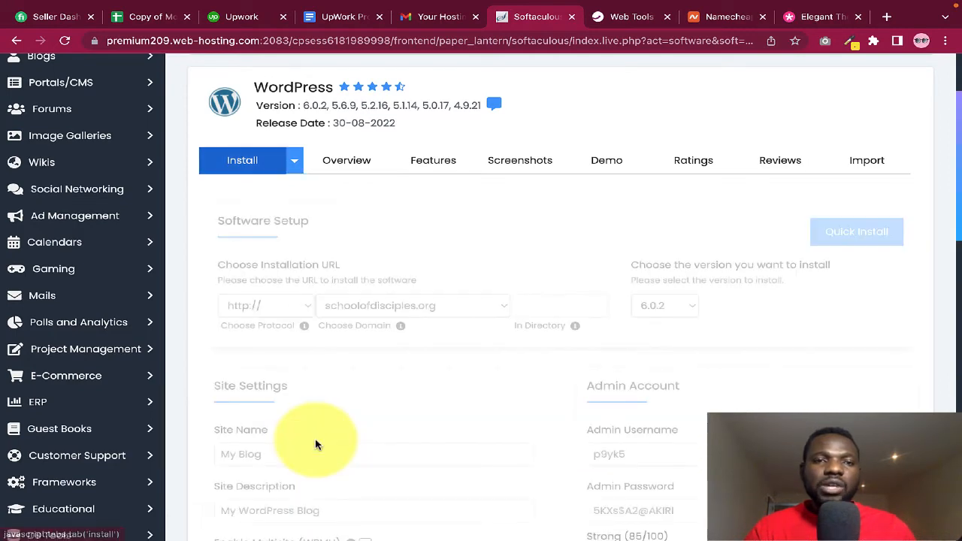
Select the default wp install directory and begin replacing it with academy
{"action": "scroll", "coordinate": [502, 346], "scroll_direction": "down", "scroll_amount": 1}
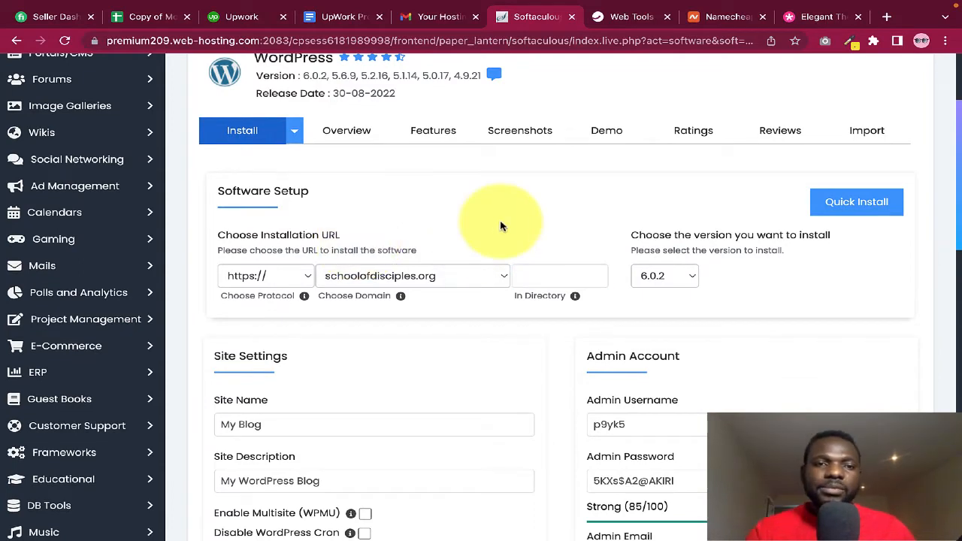
{"action": "scroll", "coordinate": [501, 226], "scroll_direction": "down", "scroll_amount": 1}
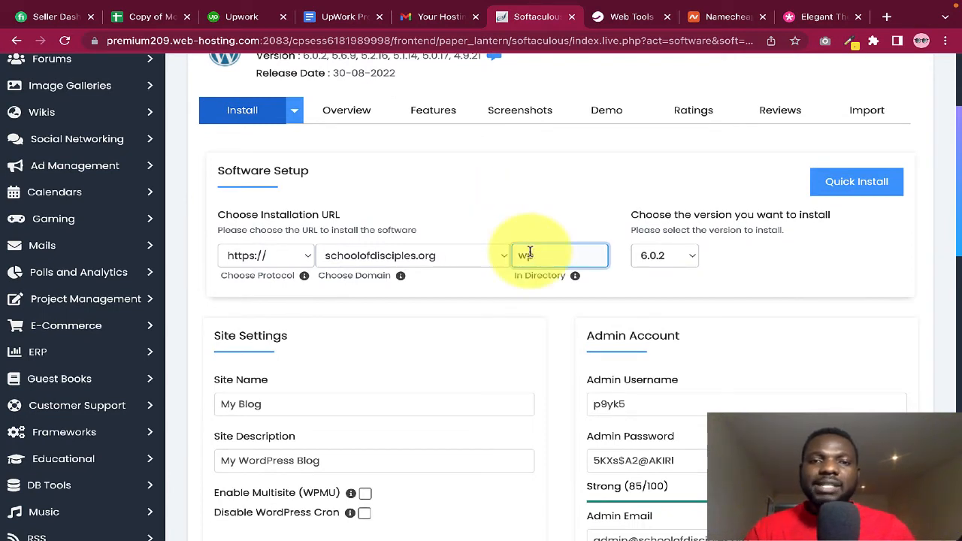
{"action": "left_click_drag", "start_coordinate": [552, 254], "coordinate": [496, 256]}
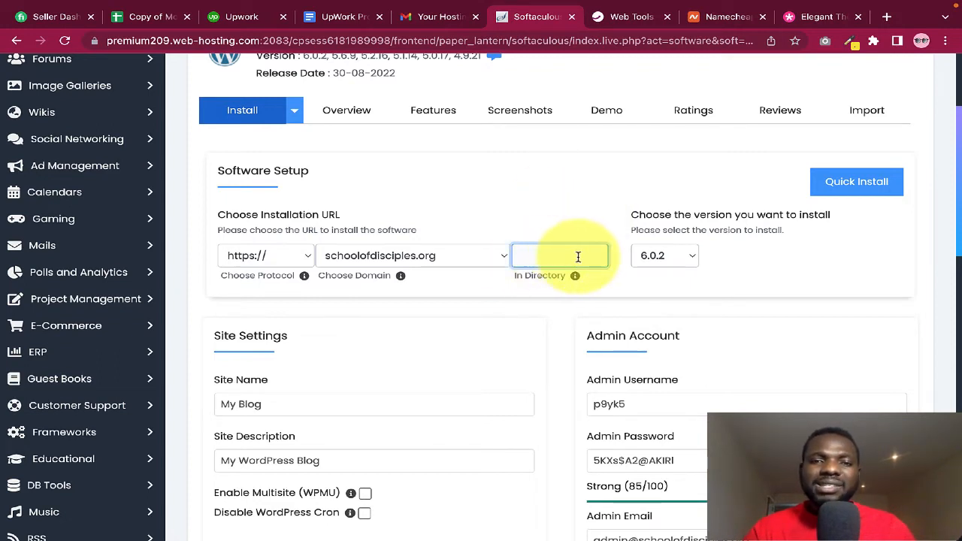
{"action": "mouse_move", "coordinate": [575, 280]}
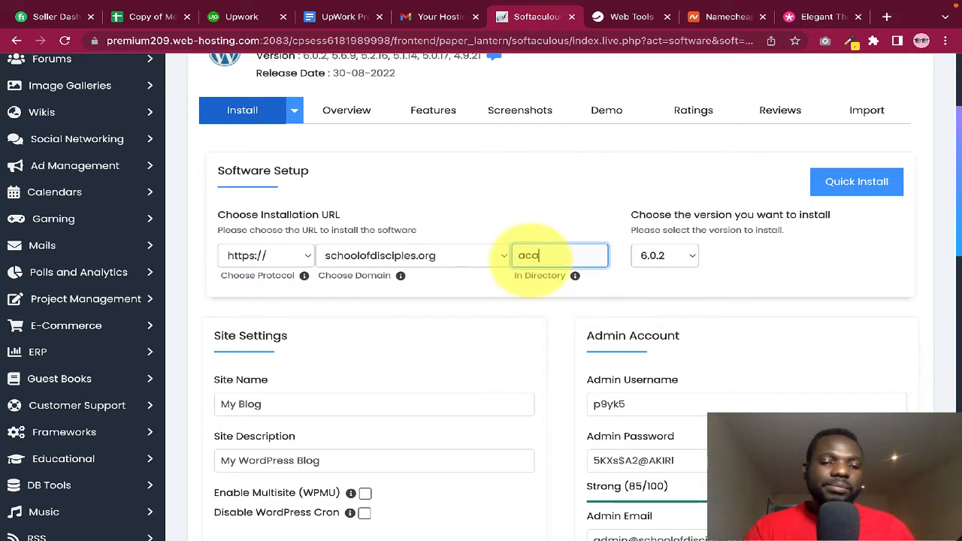
Delete academy from the In Directory field so WordPress installs at the domain root
{"action": "left_click", "coordinate": [534, 263]}
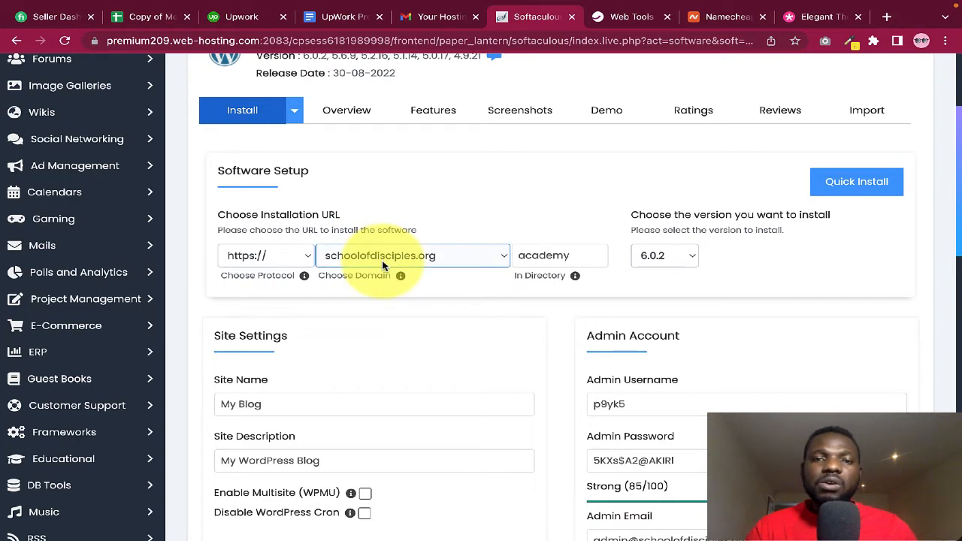
{"action": "key", "text": "Tab"}
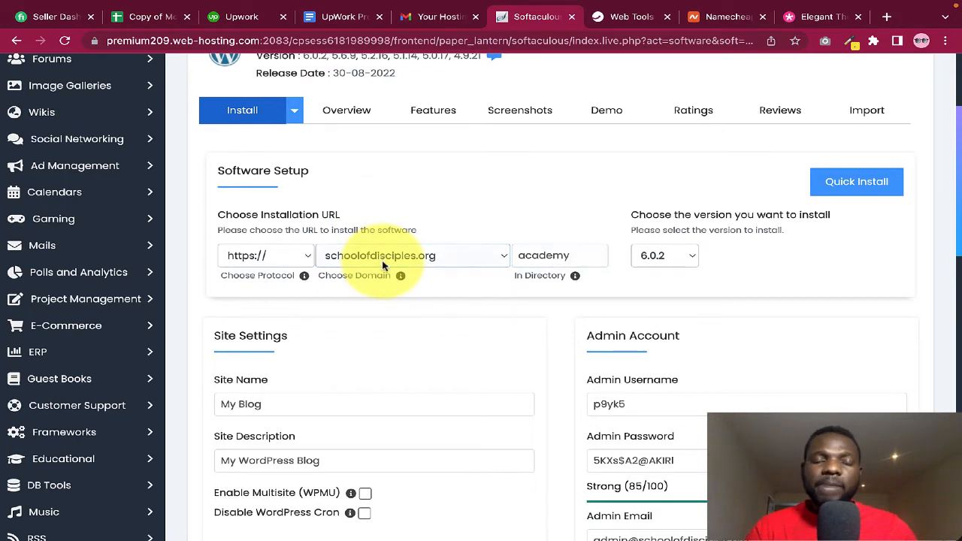
{"action": "key", "text": "shift+Tab"}
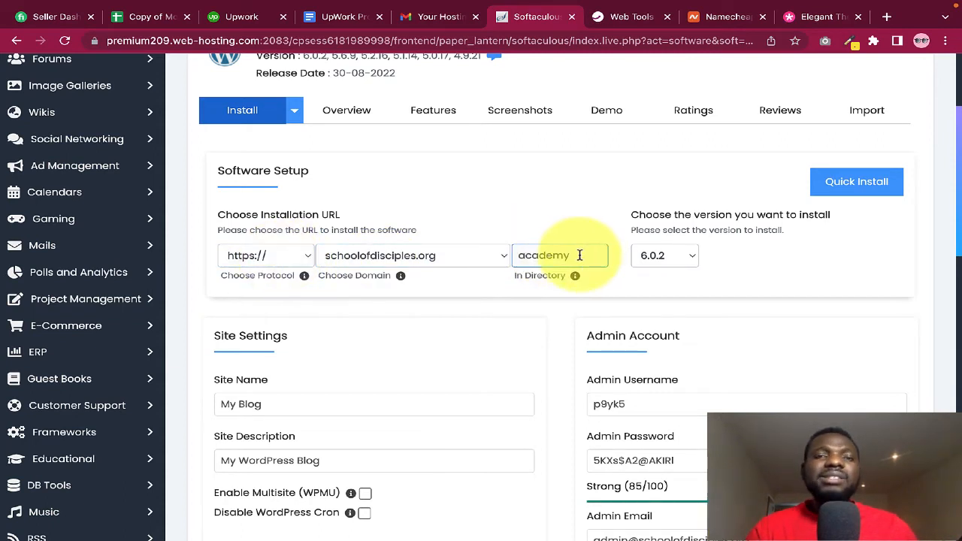
{"action": "left_click_drag", "start_coordinate": [580, 256], "coordinate": [511, 257]}
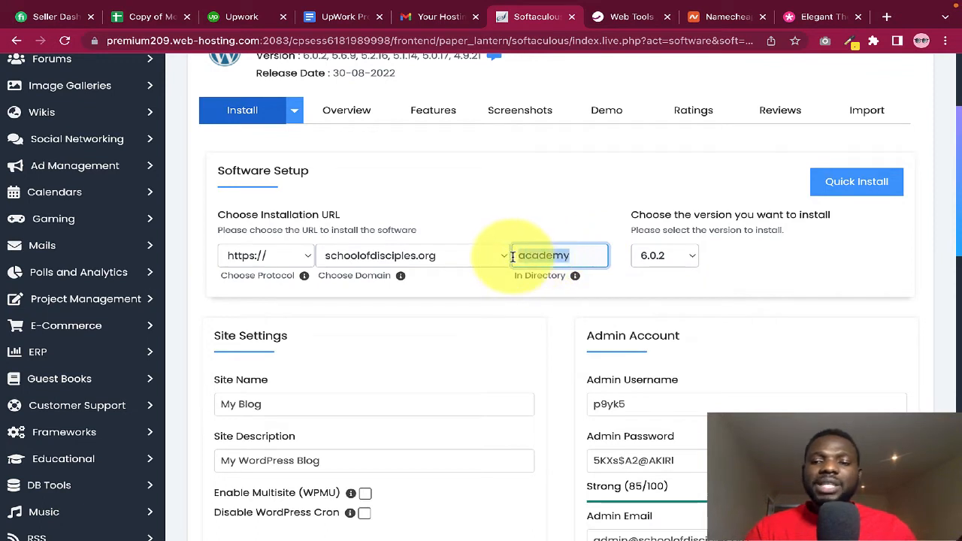
{"action": "key", "text": "BackSpace"}
{"action": "left_click", "coordinate": [509, 206]}
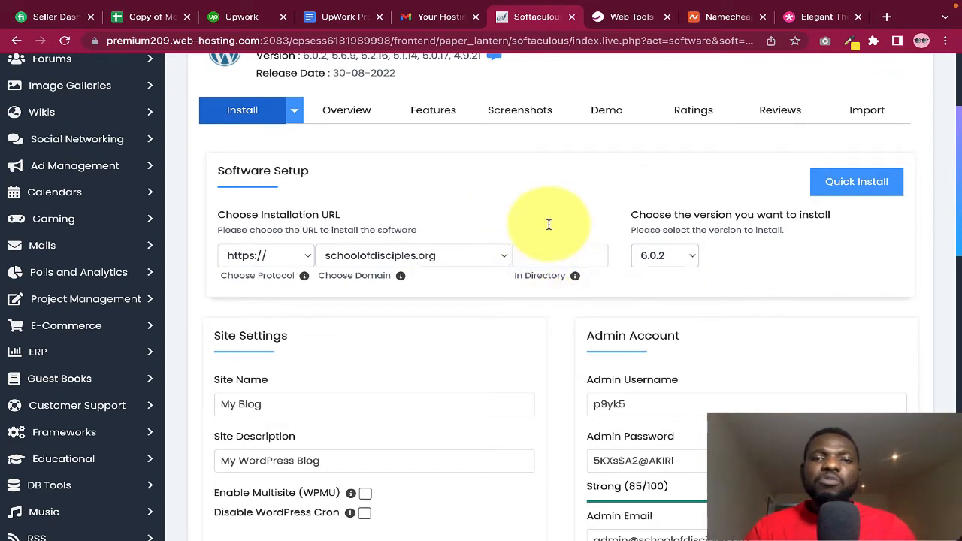
{"action": "left_click", "coordinate": [531, 256]}
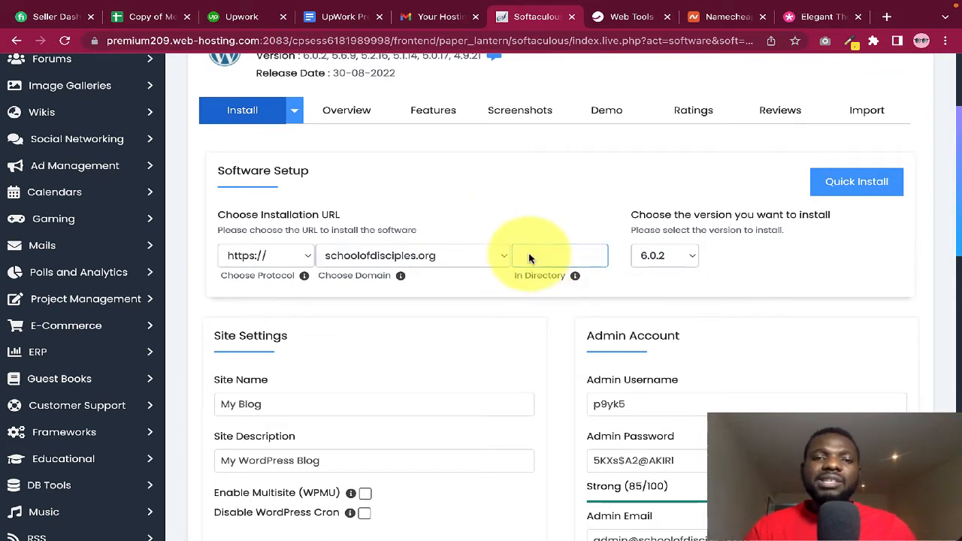
{"action": "key", "text": "shift+Tab"}
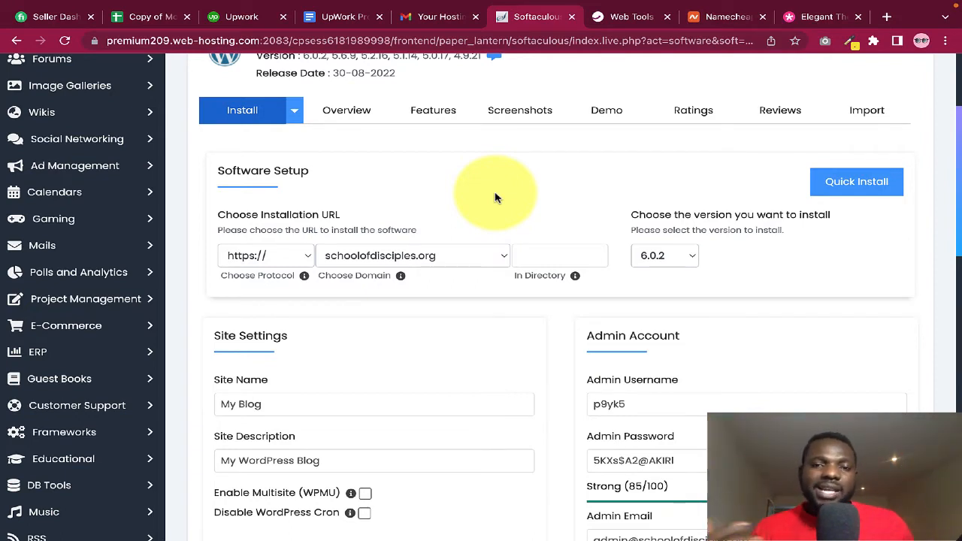
{"action": "left_click", "coordinate": [543, 255]}
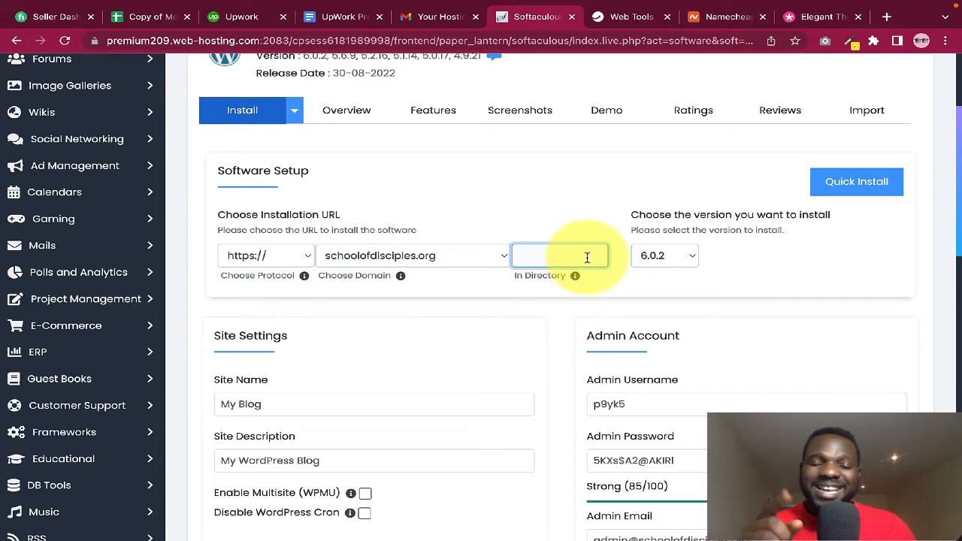
{"action": "left_click", "coordinate": [551, 200]}
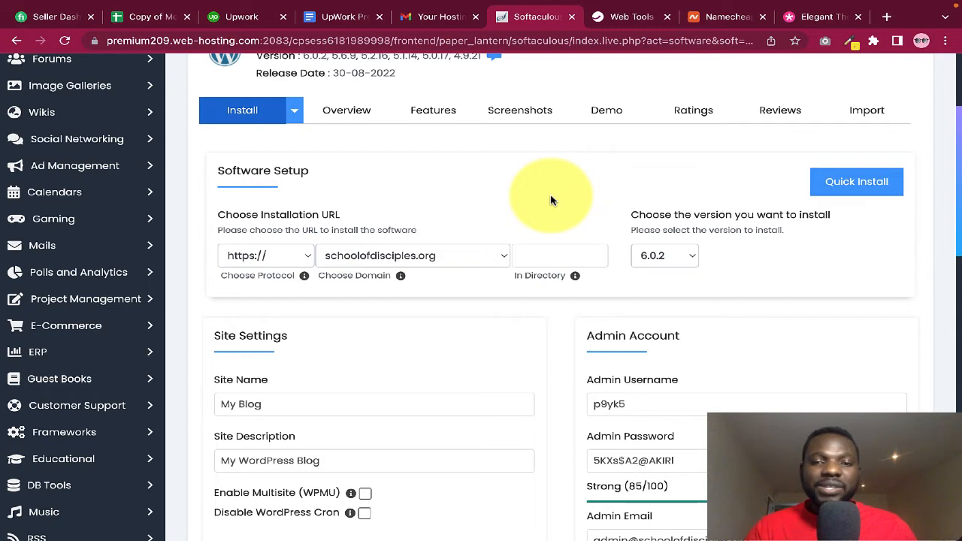
{"action": "scroll", "coordinate": [552, 200], "scroll_direction": "down", "scroll_amount": 2}
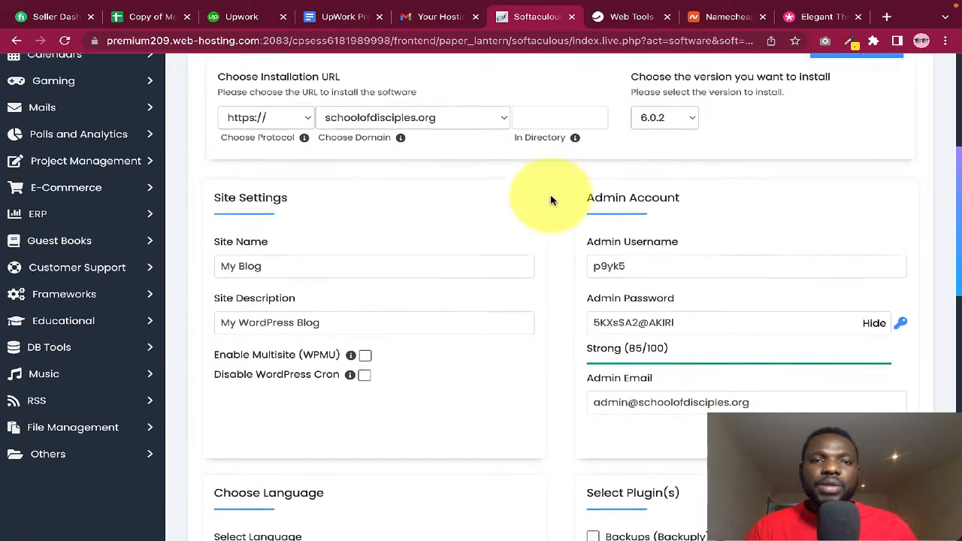
Keep WordPress 6.0.2 as the installation version
{"action": "left_click", "coordinate": [686, 81]}
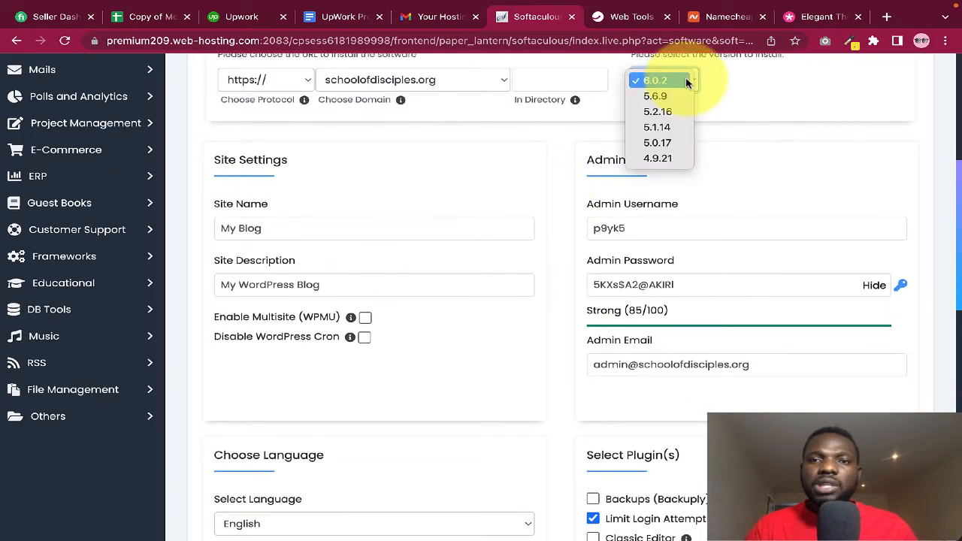
{"action": "left_click", "coordinate": [680, 81]}
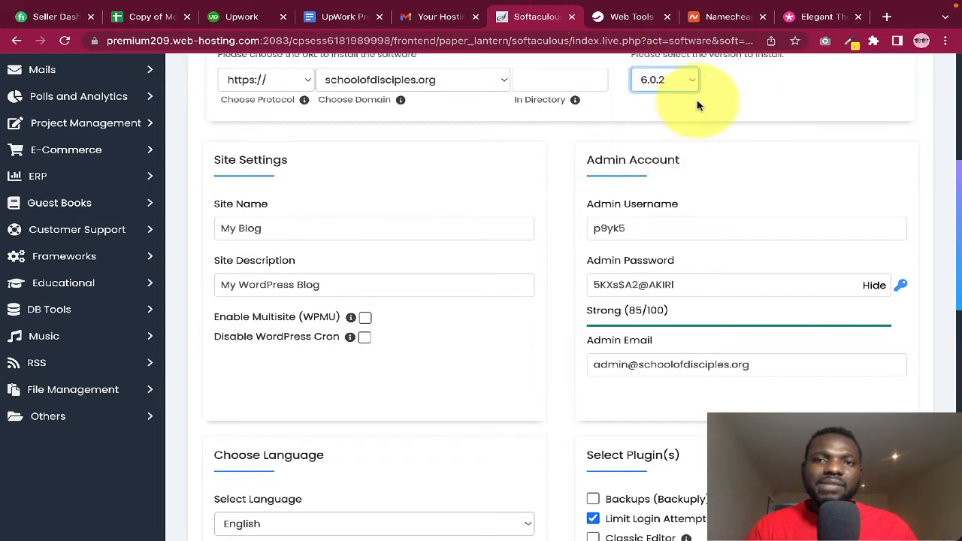
{"action": "scroll", "coordinate": [697, 105], "scroll_direction": "up", "scroll_amount": 1}
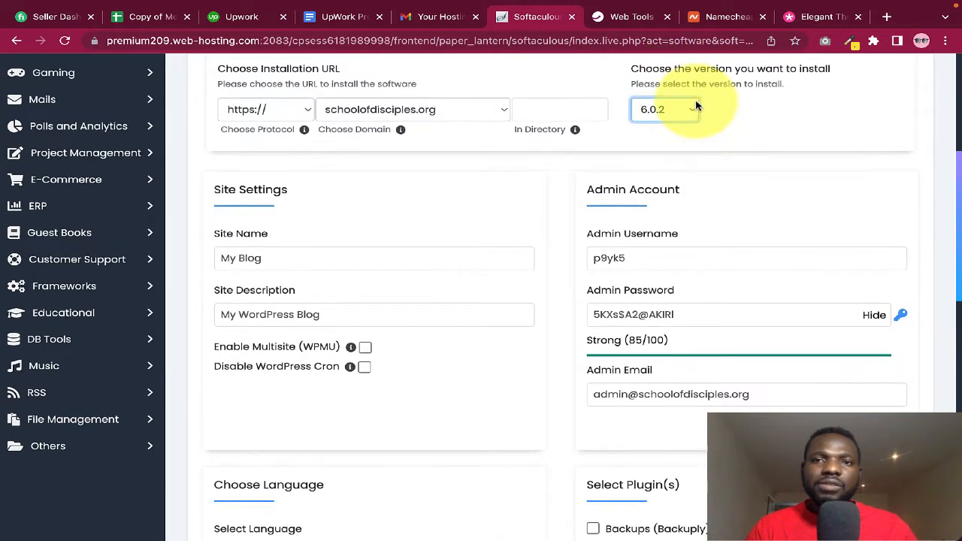
{"action": "scroll", "coordinate": [475, 220], "scroll_direction": "down", "scroll_amount": 1}
Change the site name from My Blog to School of Disciples, leaving the description My WordPress Blog
{"action": "left_click", "coordinate": [474, 216]}
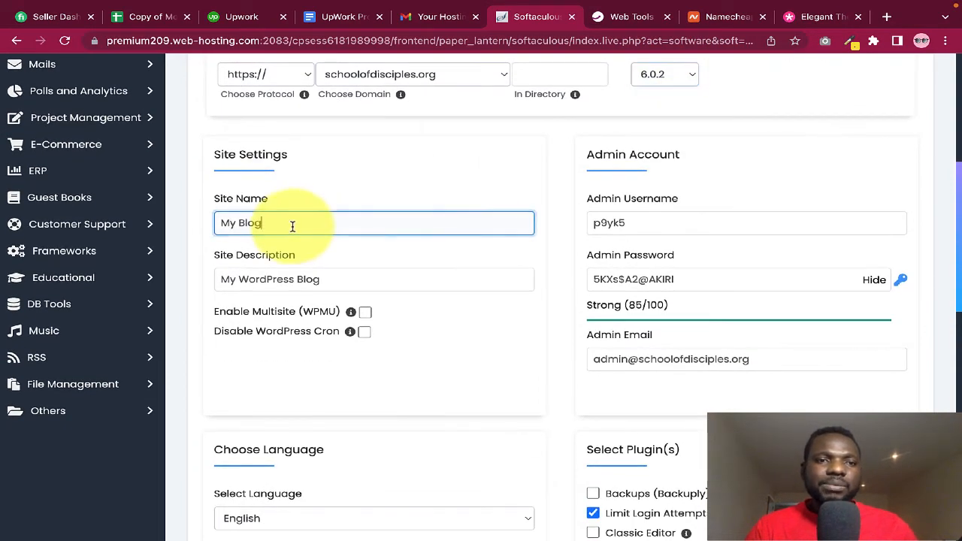
{"action": "left_click_drag", "start_coordinate": [292, 226], "coordinate": [182, 230]}
{"action": "type", "text": "S"}
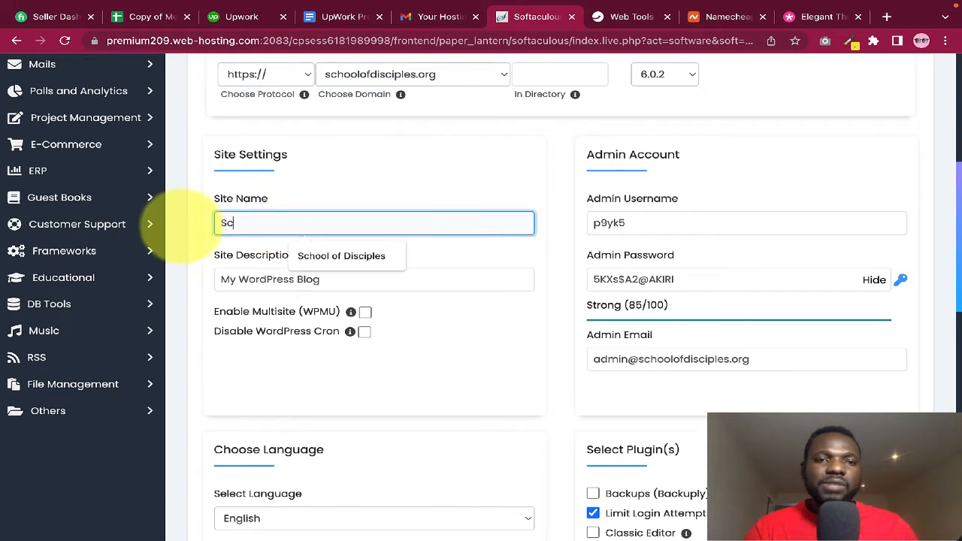
{"action": "type", "text": "c"}
{"action": "key", "text": "Down"}
{"action": "left_click", "coordinate": [327, 257]}
{"action": "left_click", "coordinate": [327, 257]}
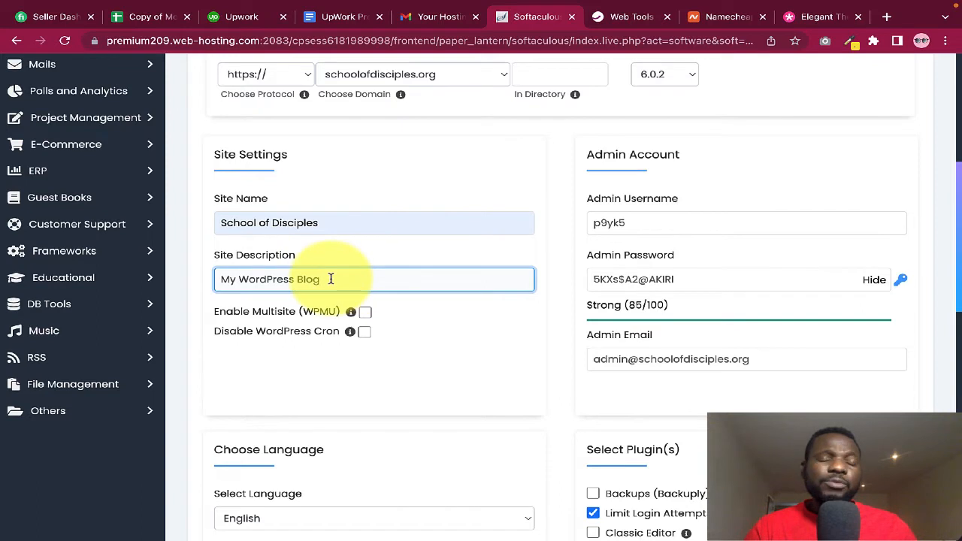
{"action": "triple_click", "coordinate": [340, 281]}
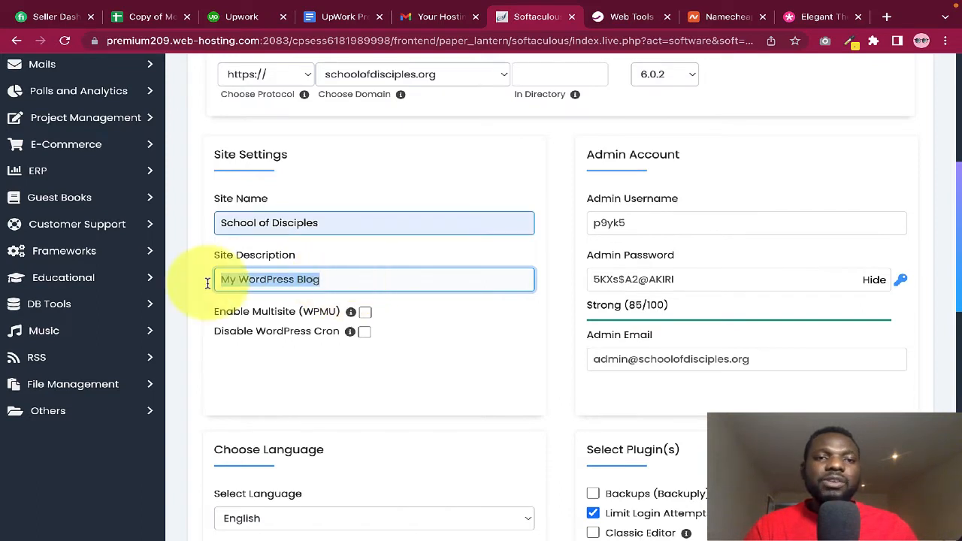
{"action": "left_click_drag", "start_coordinate": [322, 224], "coordinate": [209, 223]}
{"action": "left_click", "coordinate": [339, 186]}
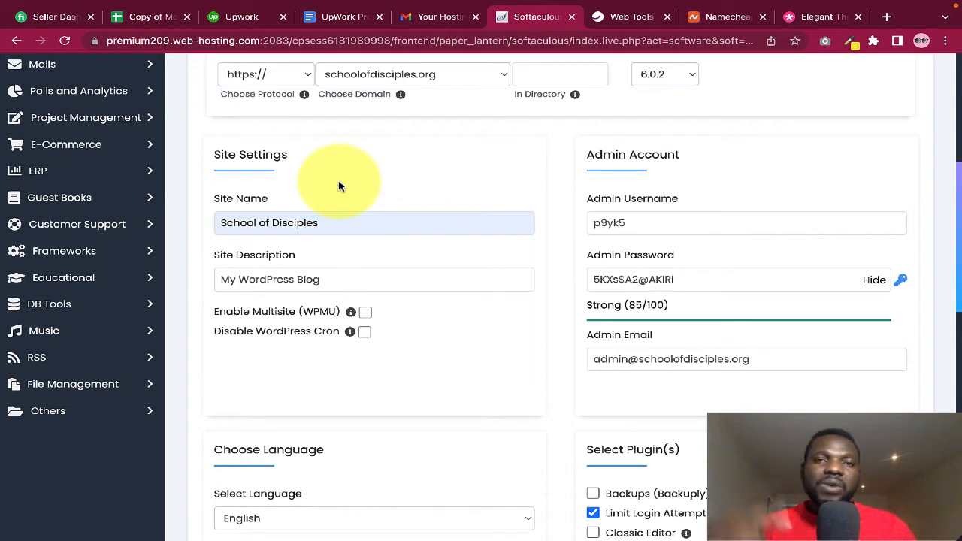
{"action": "left_click", "coordinate": [333, 279]}
{"action": "triple_click", "coordinate": [310, 279]}
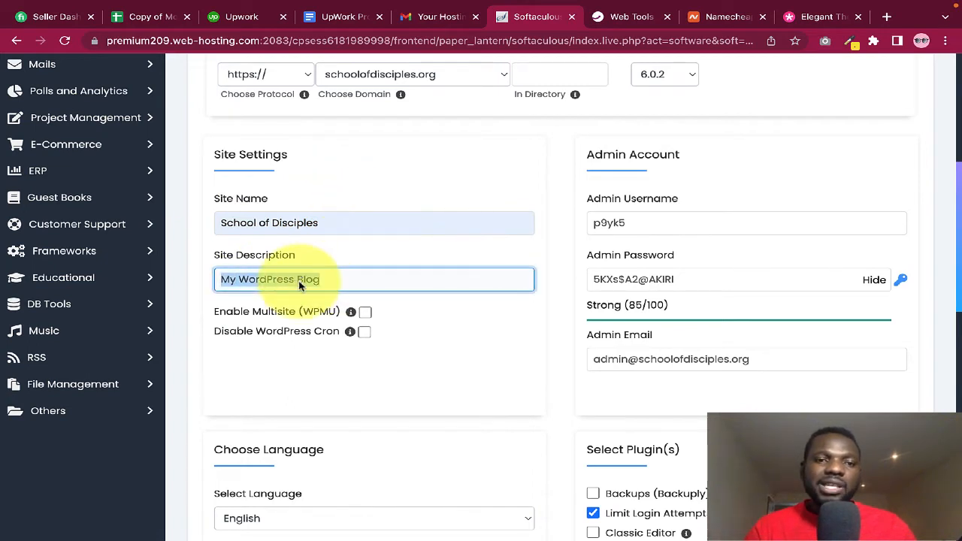
{"action": "left_click", "coordinate": [436, 331]}
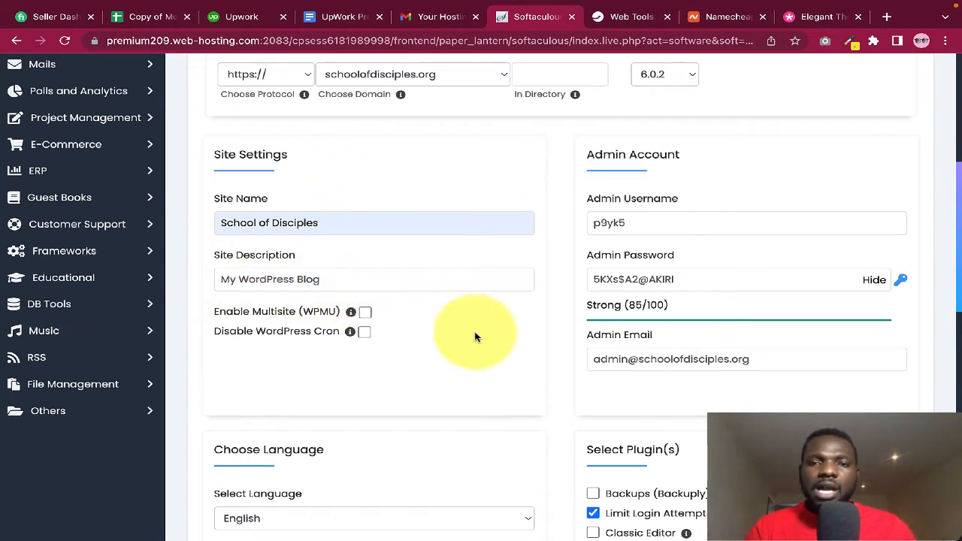
{"action": "scroll", "coordinate": [506, 342], "scroll_direction": "down", "scroll_amount": 1}
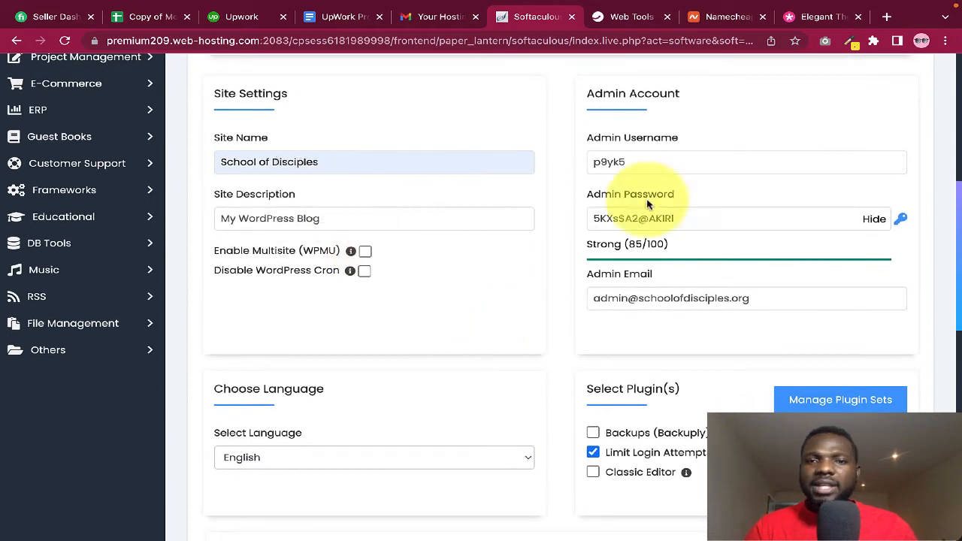
Replace the generated admin username with the site owner's own username
{"action": "left_click", "coordinate": [654, 162]}
{"action": "key", "text": "ctrl+a"}
{"action": "type", "text": "s"}
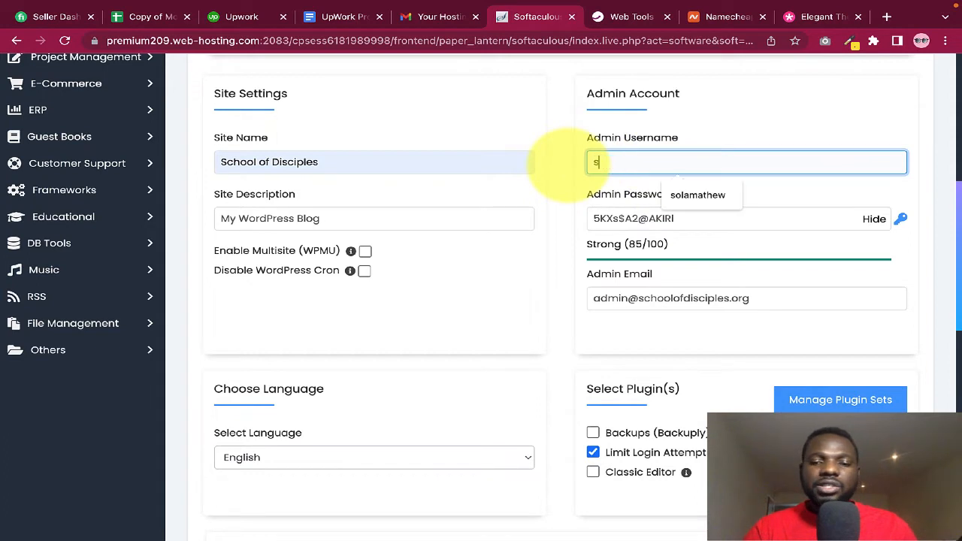
{"action": "left_click", "coordinate": [698, 195]}
Hide the admin password and replace it with a new strong password
{"action": "left_click", "coordinate": [873, 218]}
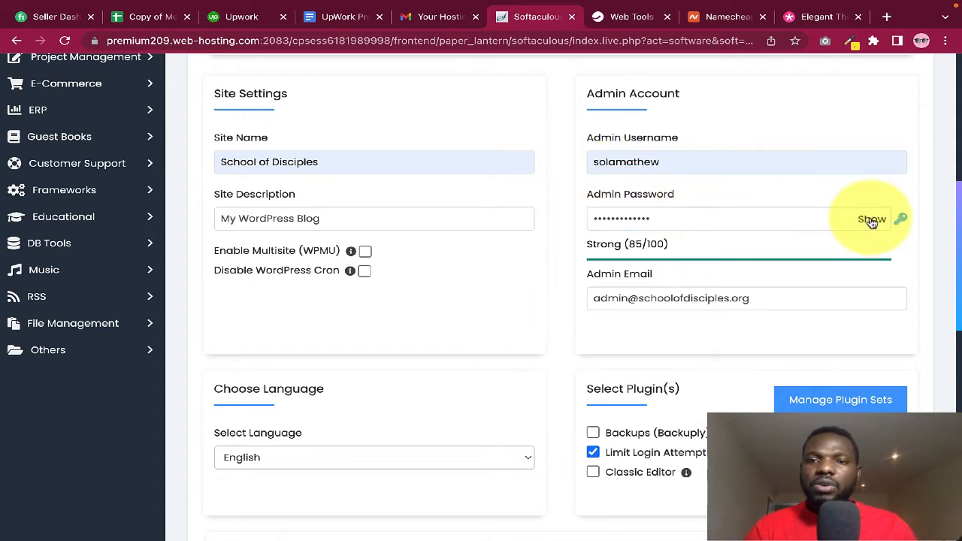
{"action": "left_click_drag", "start_coordinate": [838, 218], "coordinate": [742, 221]}
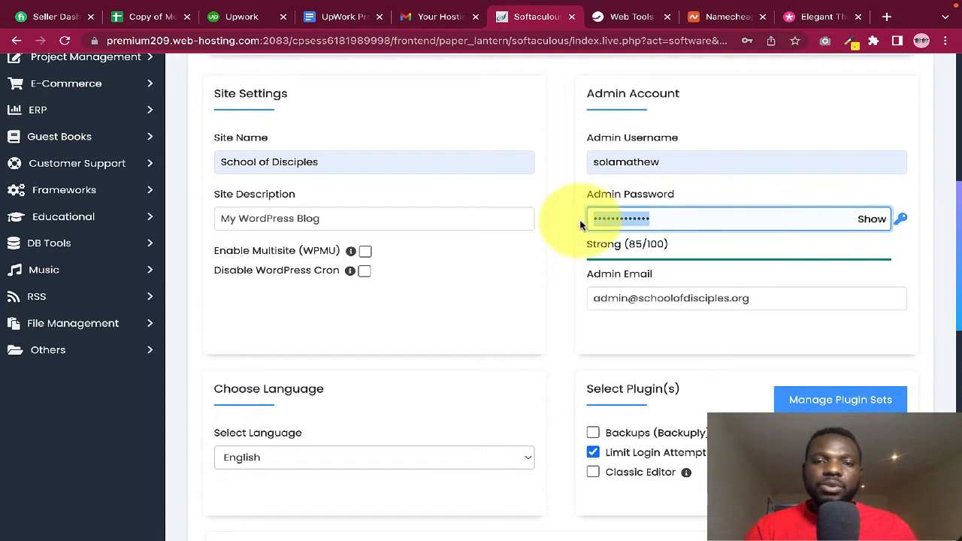
{"action": "key", "text": "BackSpace"}
{"action": "type", "text": "•"}
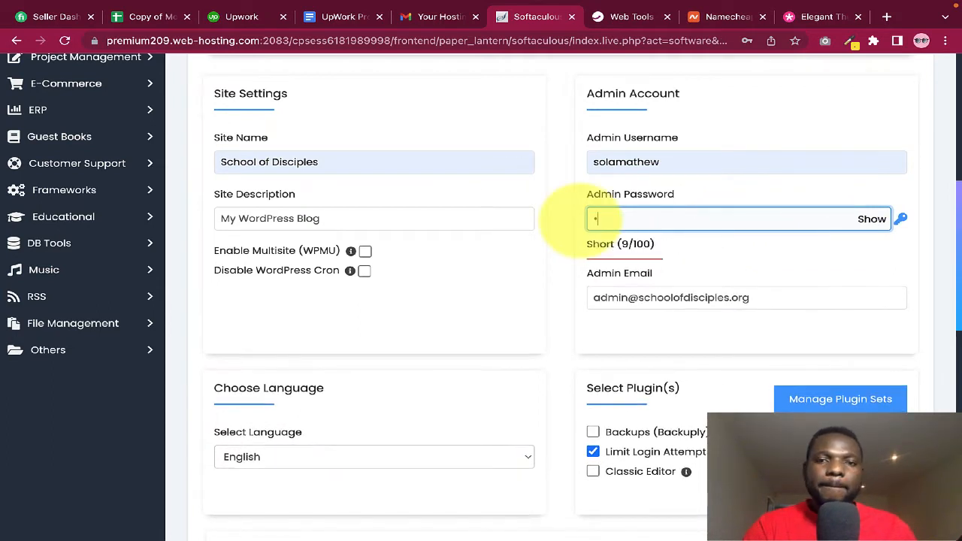
{"action": "key", "text": "BackSpace"}
{"action": "type", "text": "•••"}
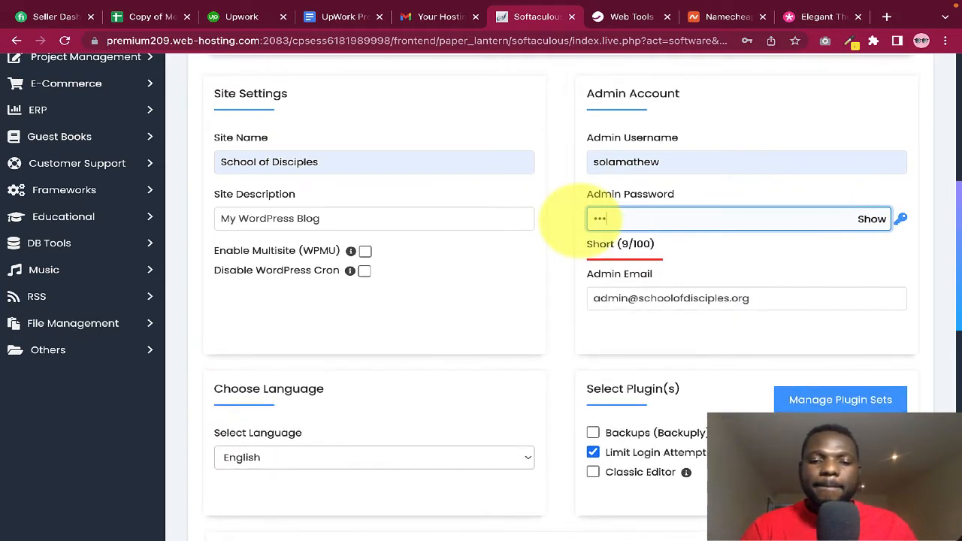
{"action": "type", "text": "••••••"}
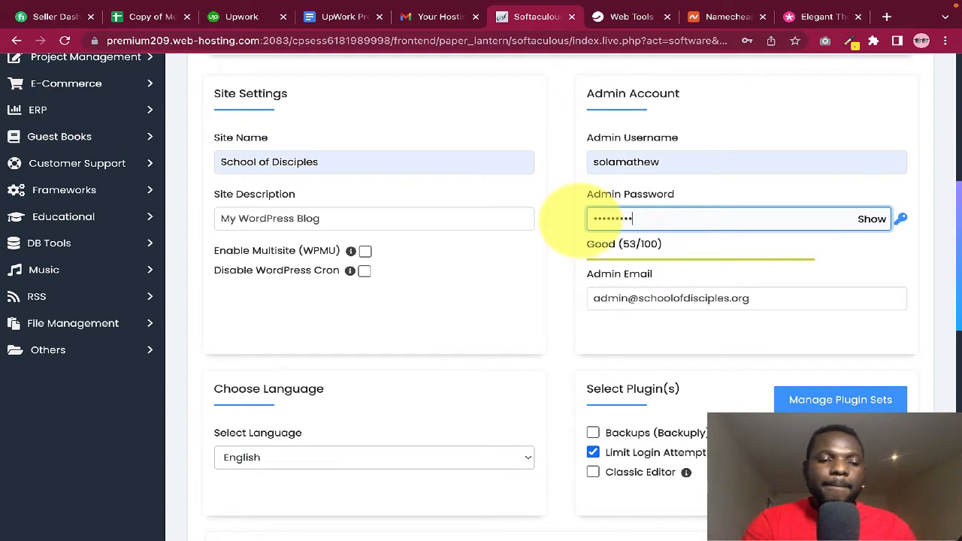
{"action": "type", "text": "•••"}
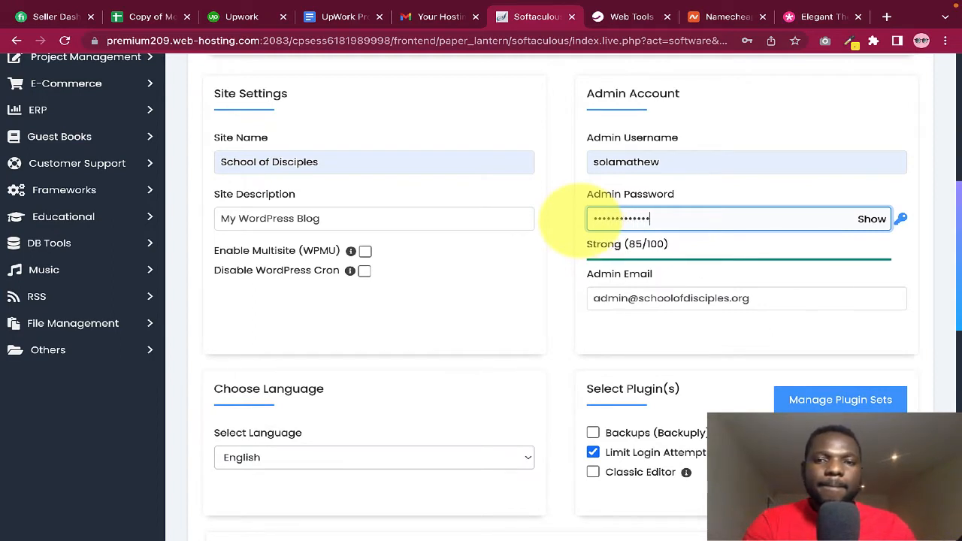
{"action": "left_click", "coordinate": [561, 251]}
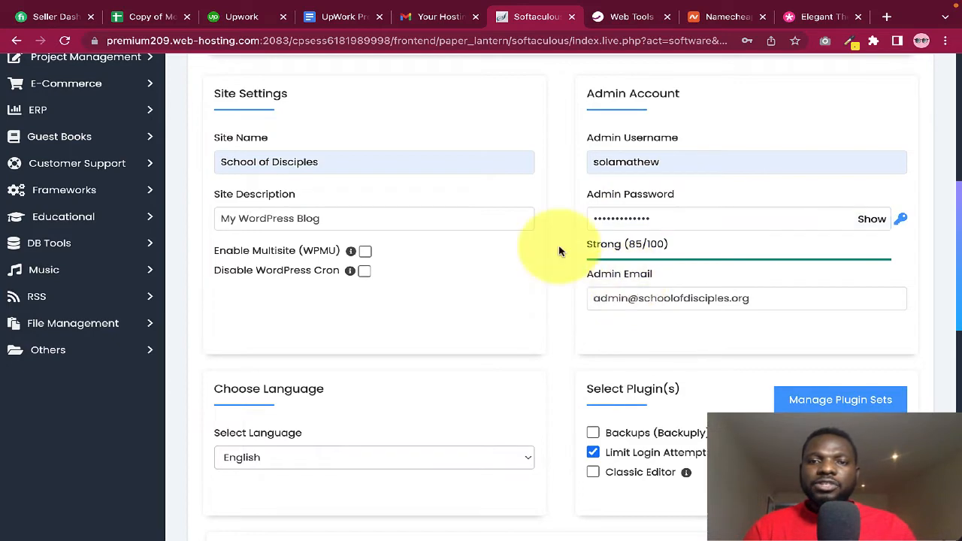
{"action": "scroll", "coordinate": [559, 290], "scroll_direction": "down", "scroll_amount": 1}
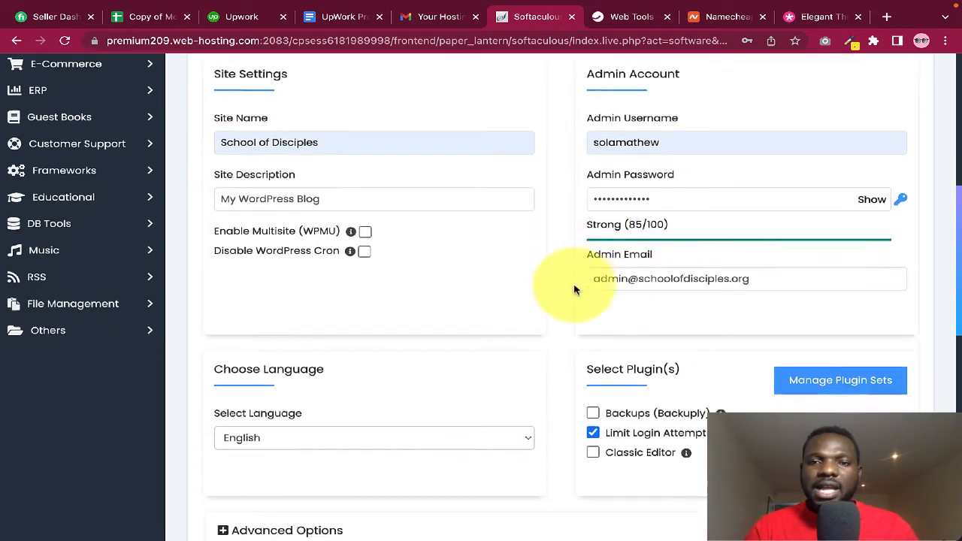
{"action": "left_click_drag", "start_coordinate": [782, 258], "coordinate": [590, 260]}
{"action": "left_click", "coordinate": [597, 258]}
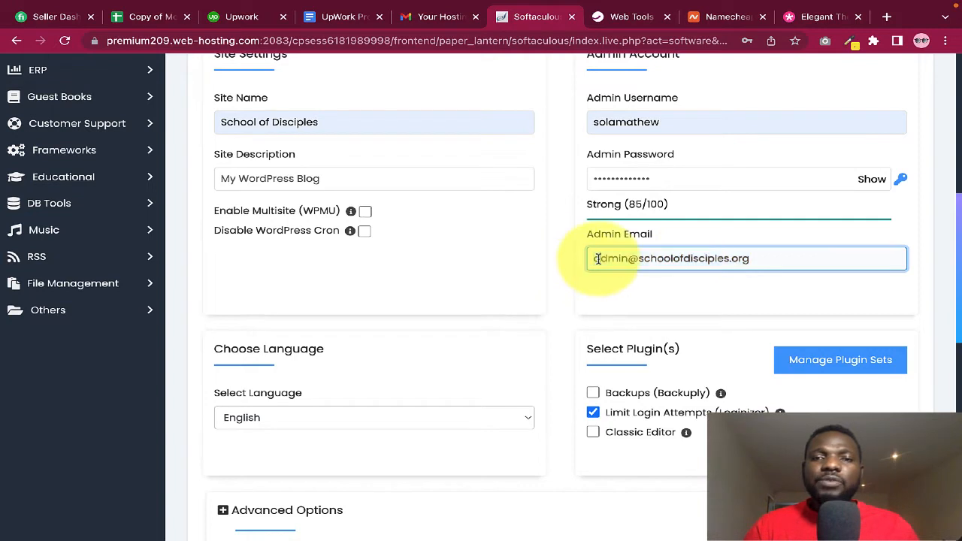
{"action": "left_click_drag", "start_coordinate": [638, 258], "coordinate": [757, 259]}
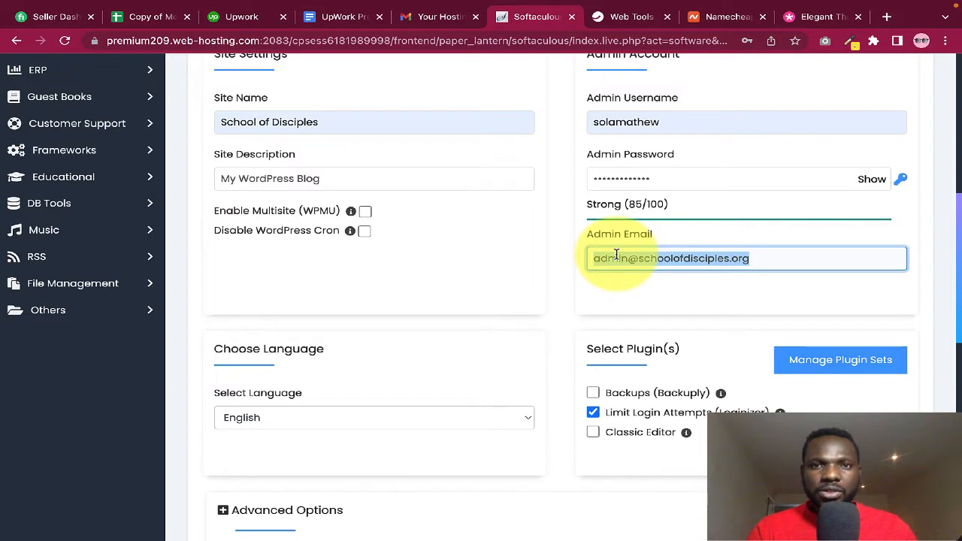
{"action": "left_click", "coordinate": [726, 264]}
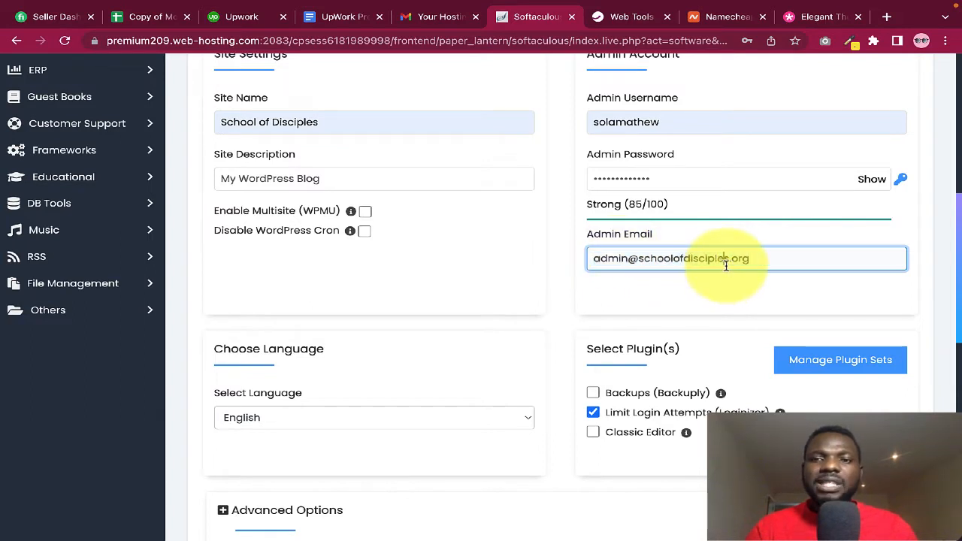
{"action": "left_click", "coordinate": [766, 262]}
{"action": "left_click_drag", "start_coordinate": [767, 263], "coordinate": [582, 266]}
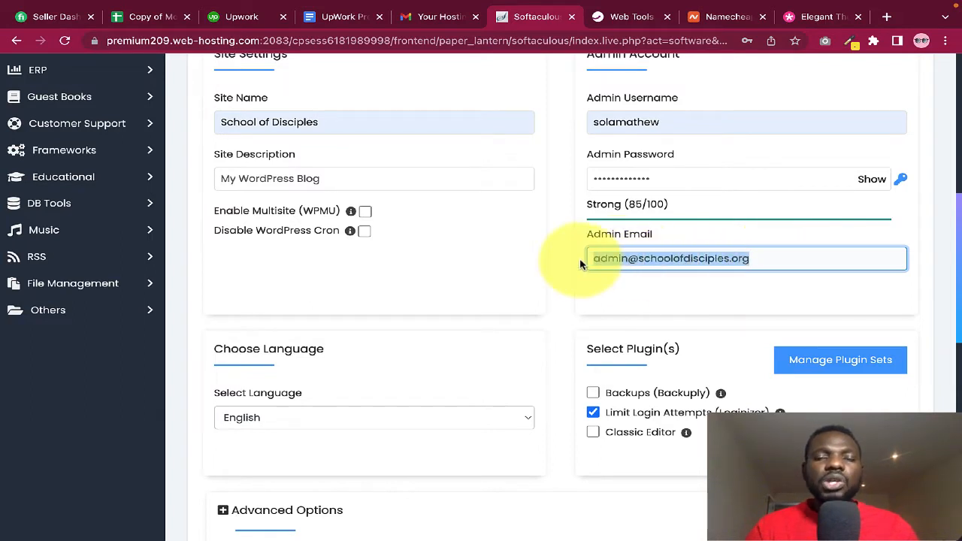
{"action": "left_click", "coordinate": [770, 261]}
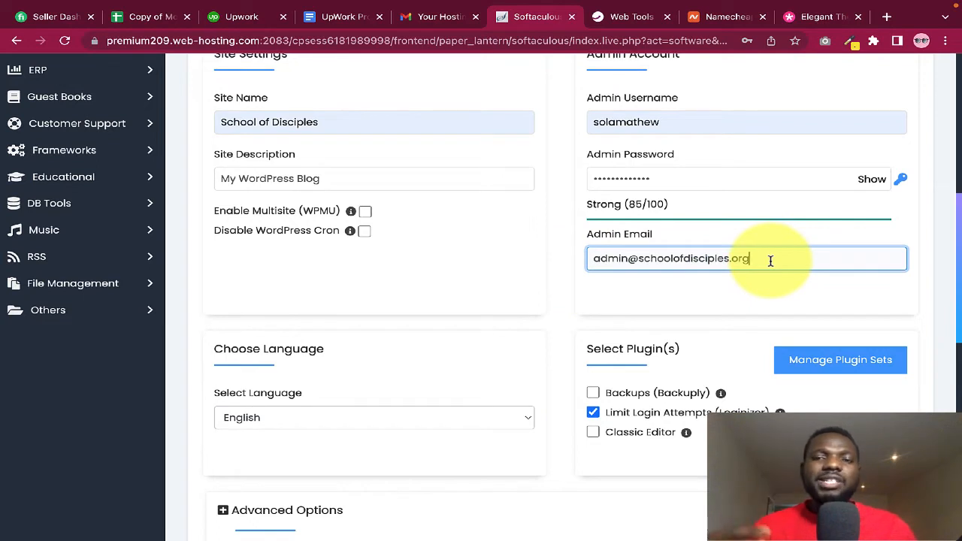
{"action": "left_click_drag", "start_coordinate": [771, 260], "coordinate": [589, 271]}
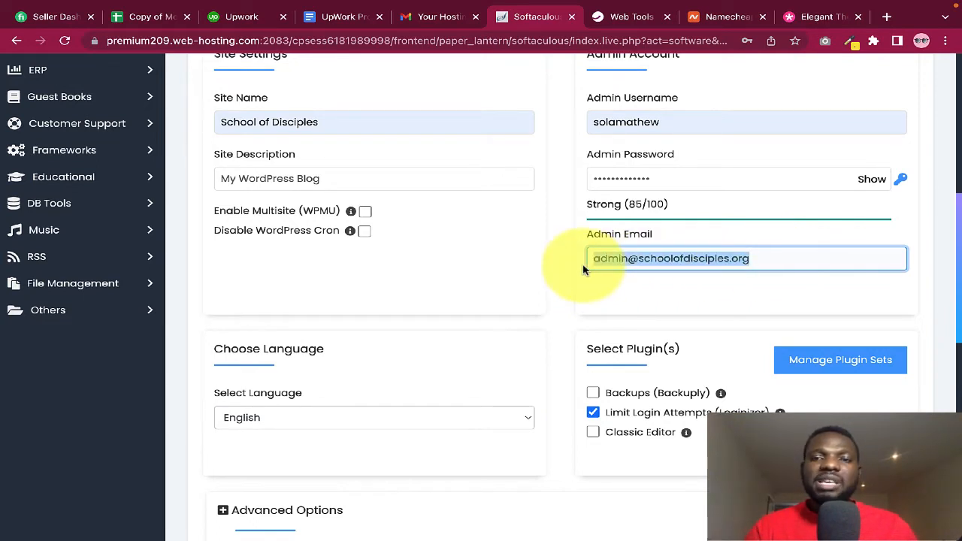
{"action": "left_click", "coordinate": [584, 265]}
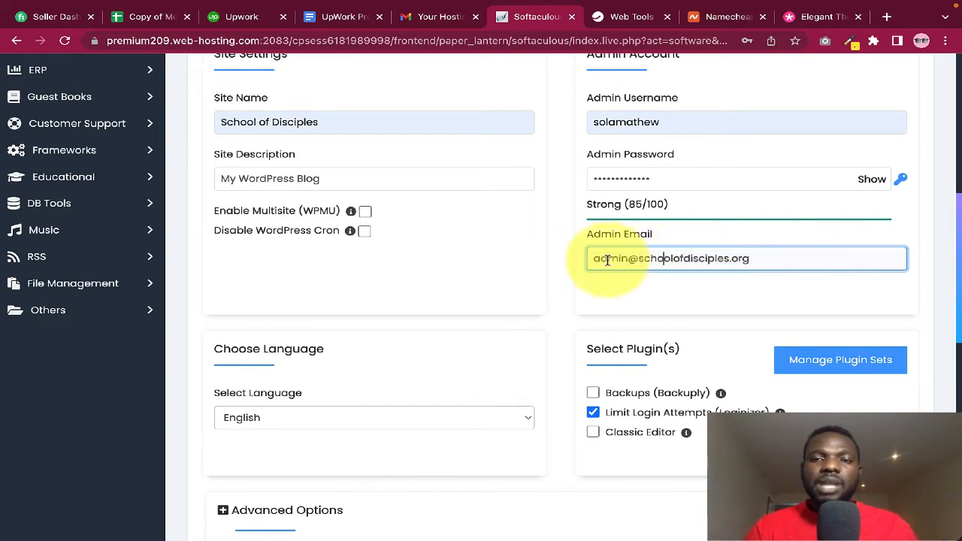
{"action": "left_click_drag", "start_coordinate": [764, 260], "coordinate": [582, 260]}
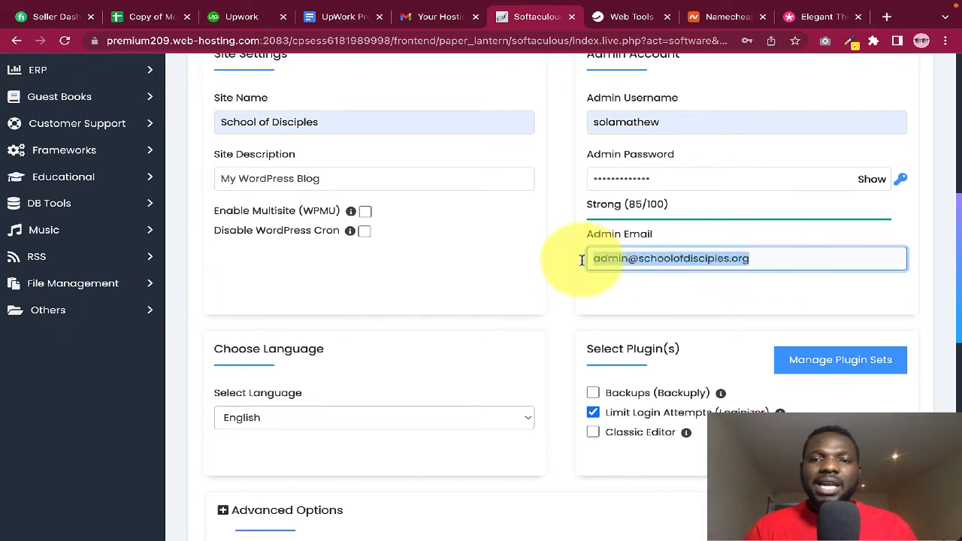
{"action": "left_click", "coordinate": [584, 258]}
{"action": "left_click", "coordinate": [634, 257]}
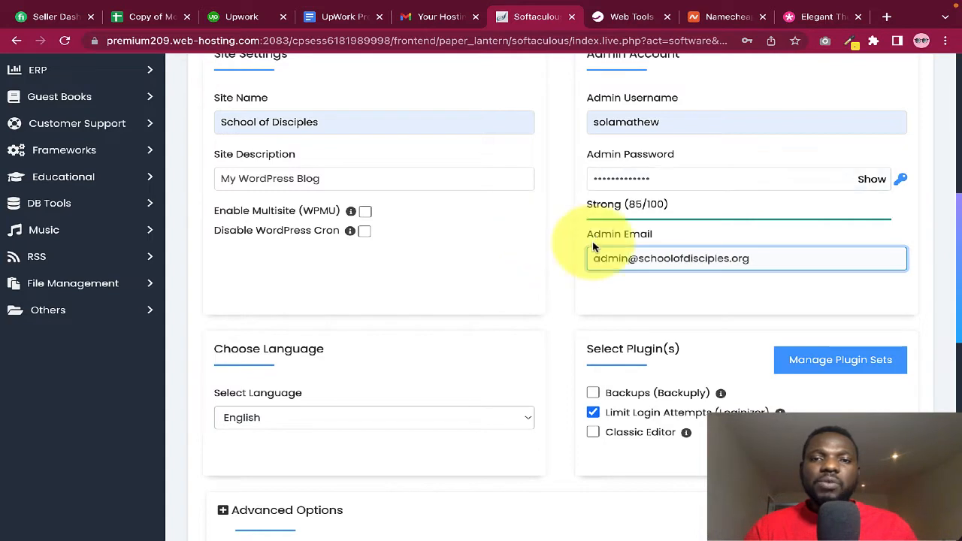
{"action": "left_click", "coordinate": [649, 298]}
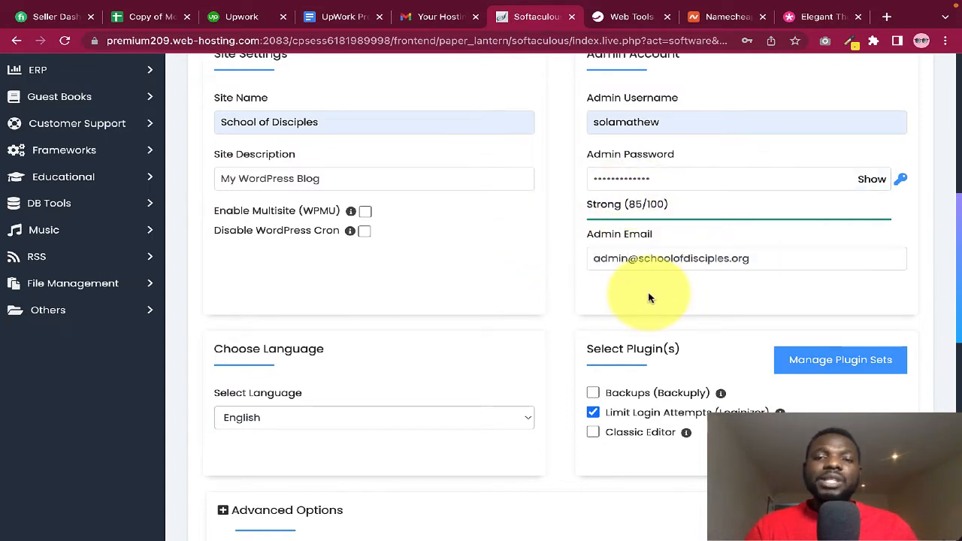
{"action": "left_click", "coordinate": [648, 265]}
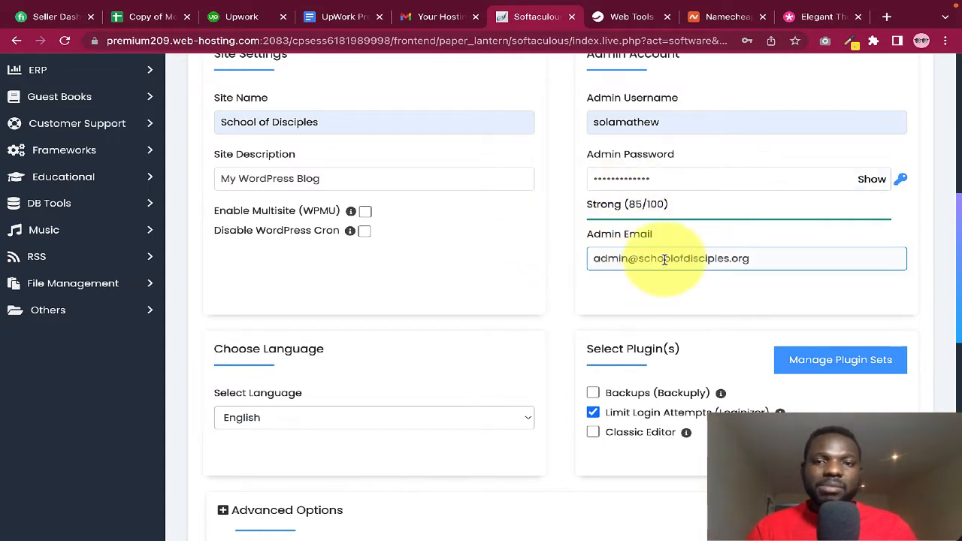
{"action": "left_click", "coordinate": [648, 294]}
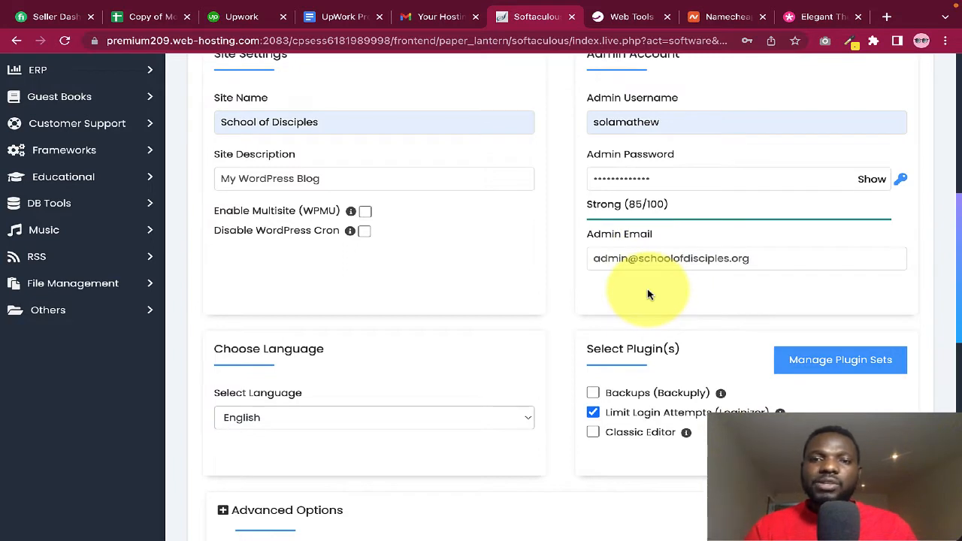
{"action": "left_click", "coordinate": [668, 258]}
{"action": "left_click_drag", "start_coordinate": [754, 260], "coordinate": [565, 270]}
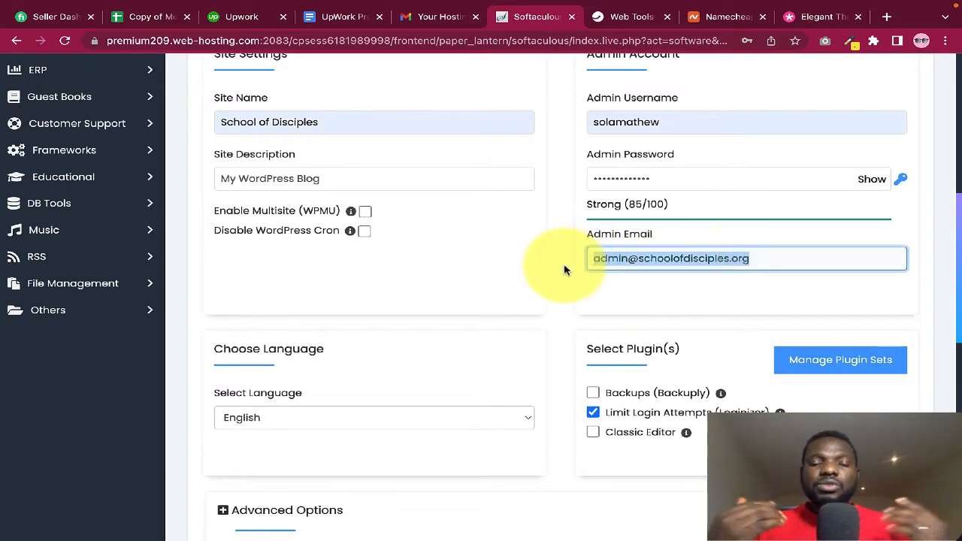
{"action": "left_click", "coordinate": [580, 290]}
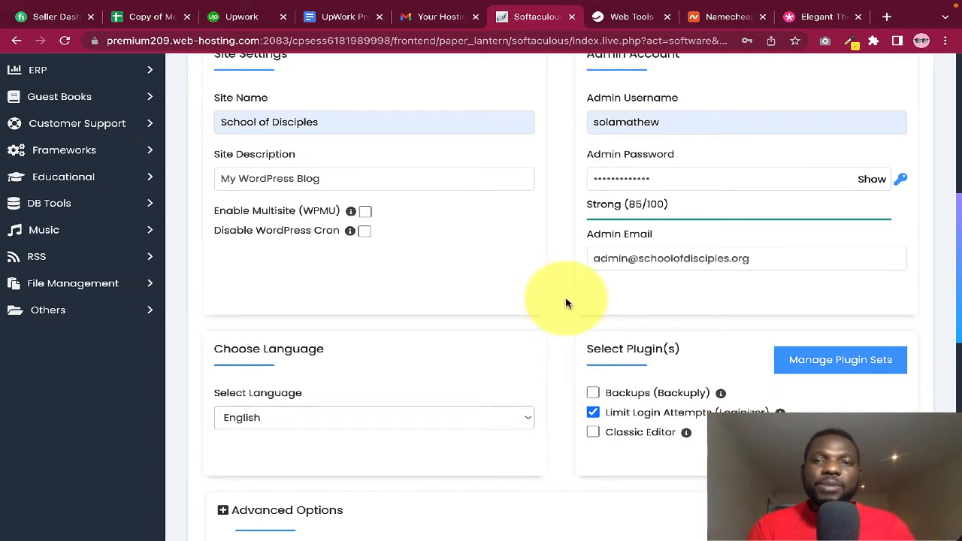
Launch the WordPress installation, leaving plugins and theme at their defaults
{"action": "scroll", "coordinate": [639, 290], "scroll_direction": "down", "scroll_amount": 2}
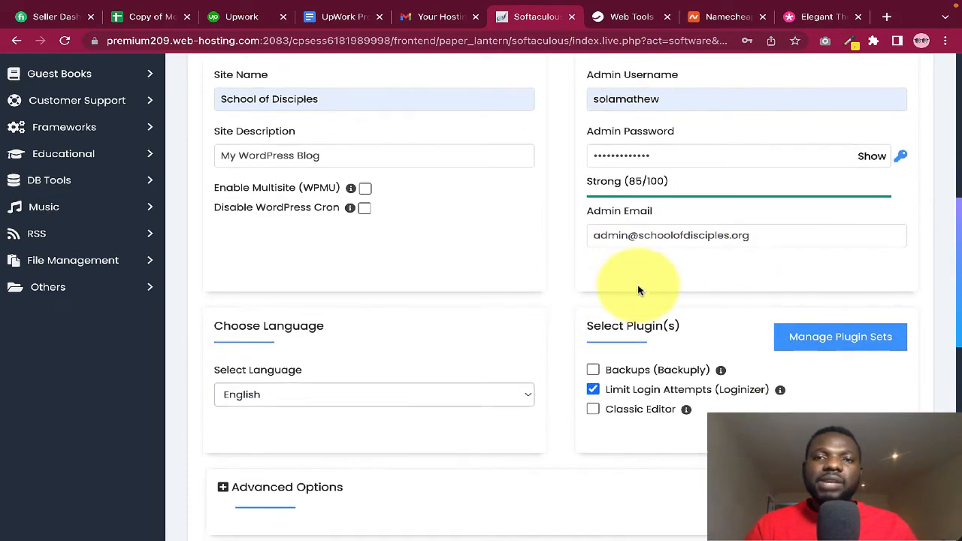
{"action": "scroll", "coordinate": [638, 290], "scroll_direction": "down", "scroll_amount": 5}
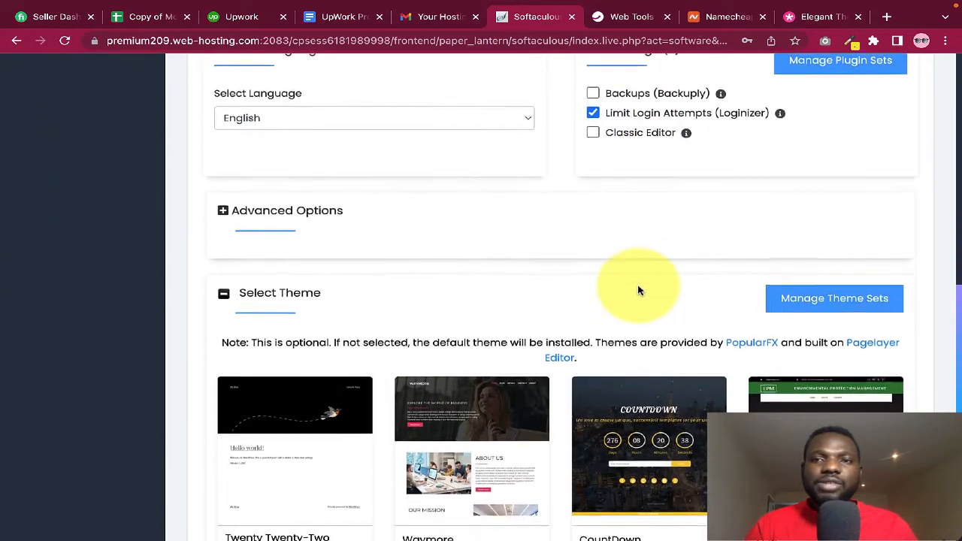
{"action": "scroll", "coordinate": [639, 289], "scroll_direction": "up", "scroll_amount": 2}
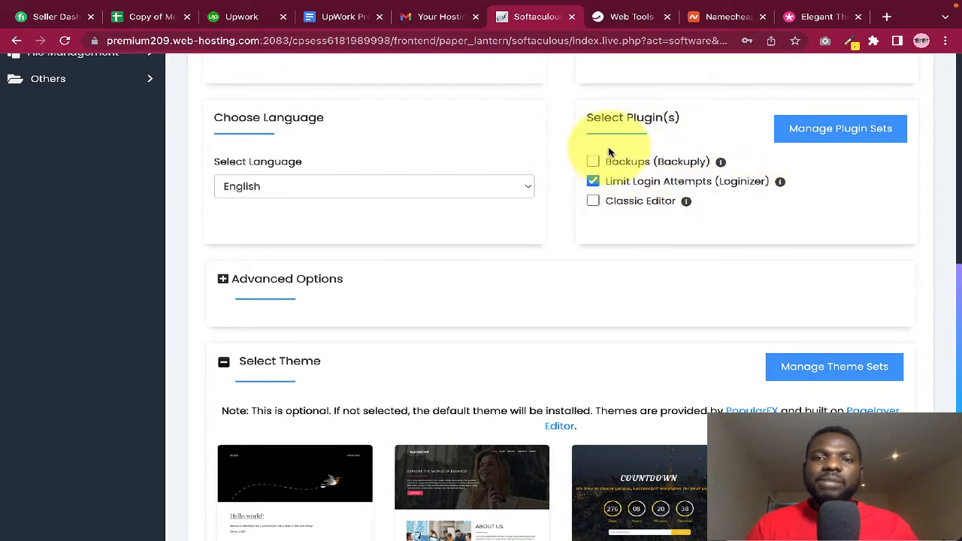
{"action": "scroll", "coordinate": [496, 293], "scroll_direction": "down", "scroll_amount": 4}
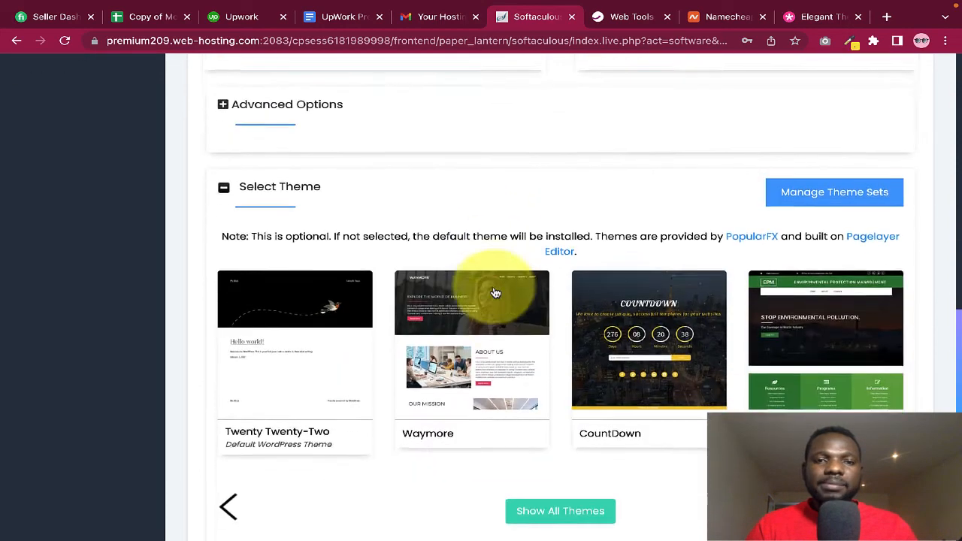
{"action": "scroll", "coordinate": [495, 292], "scroll_direction": "down", "scroll_amount": 1}
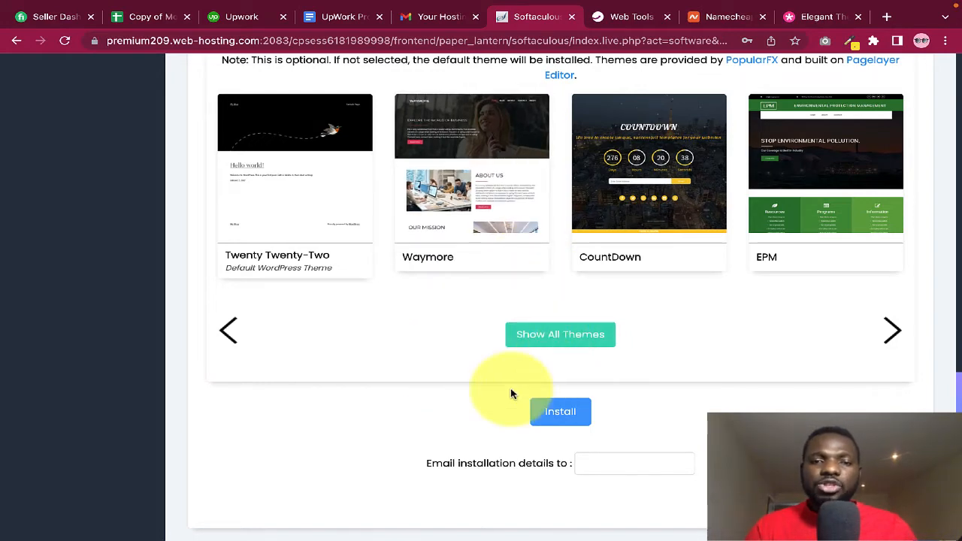
{"action": "left_click", "coordinate": [559, 410]}
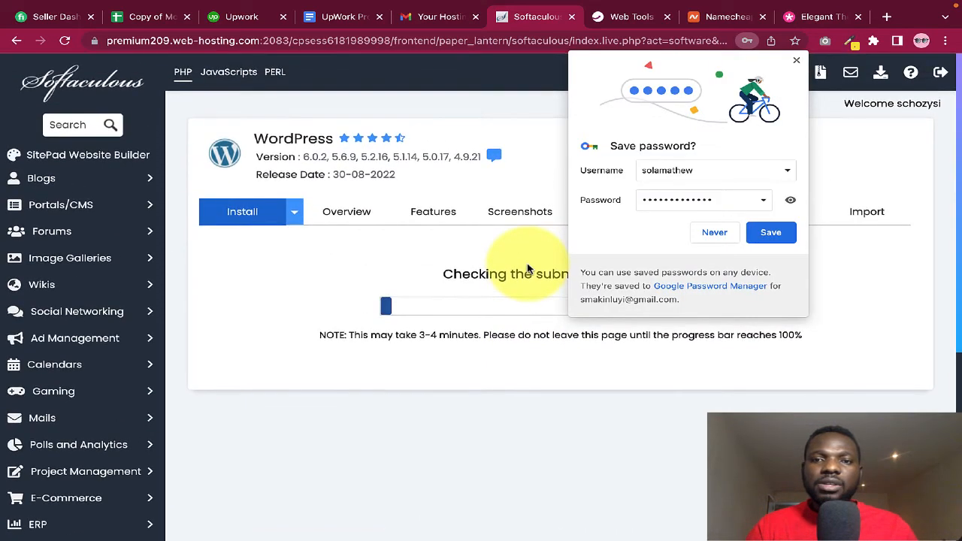
Decline the browser's save-password prompt and open schoolofdisciples.org in a new tab
{"action": "left_click", "coordinate": [704, 238]}
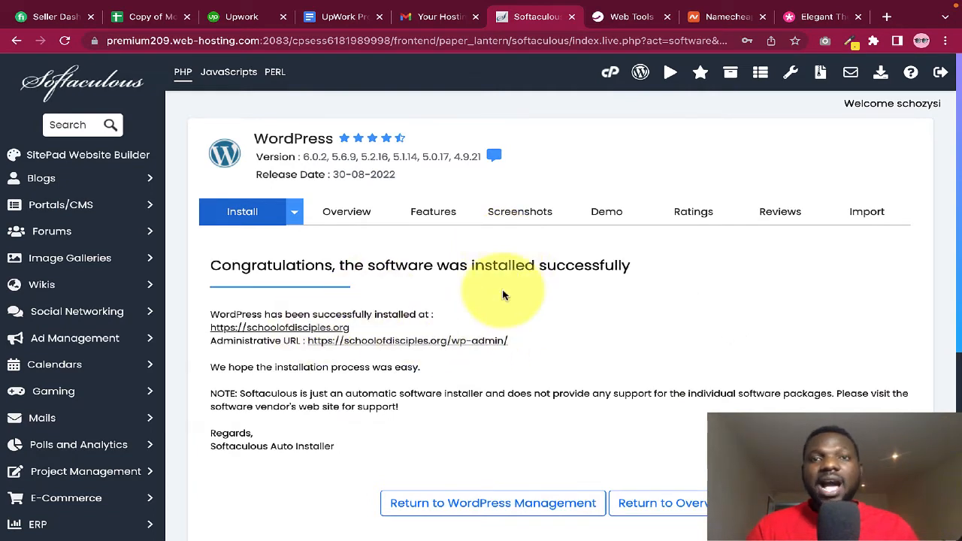
{"action": "right_click", "coordinate": [310, 331]}
{"action": "left_click", "coordinate": [345, 334]}
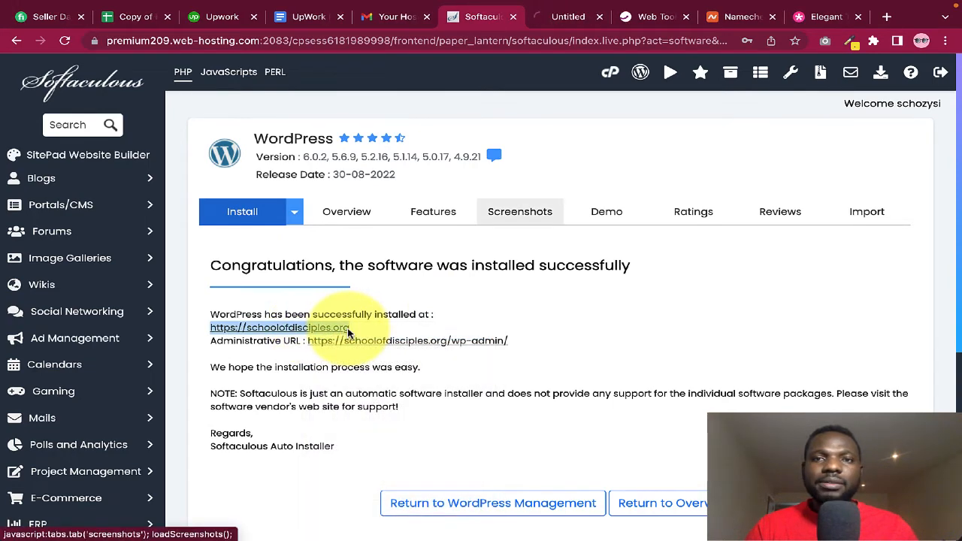
Switch to the School of Disciples tab and scroll through the homepage and its Hello world! post
{"action": "left_click", "coordinate": [564, 19]}
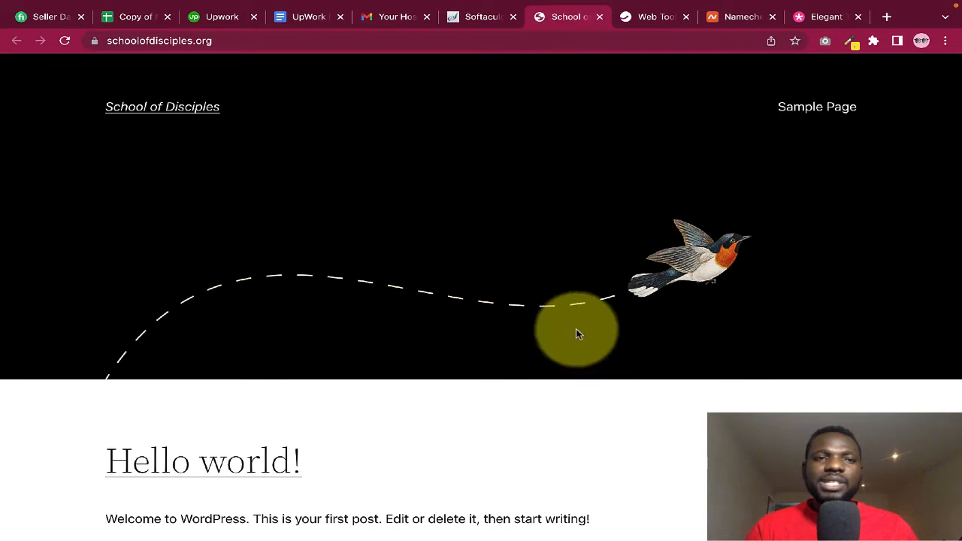
{"action": "scroll", "coordinate": [576, 333], "scroll_direction": "down", "scroll_amount": 5}
{"action": "scroll", "coordinate": [576, 333], "scroll_direction": "up", "scroll_amount": 5}
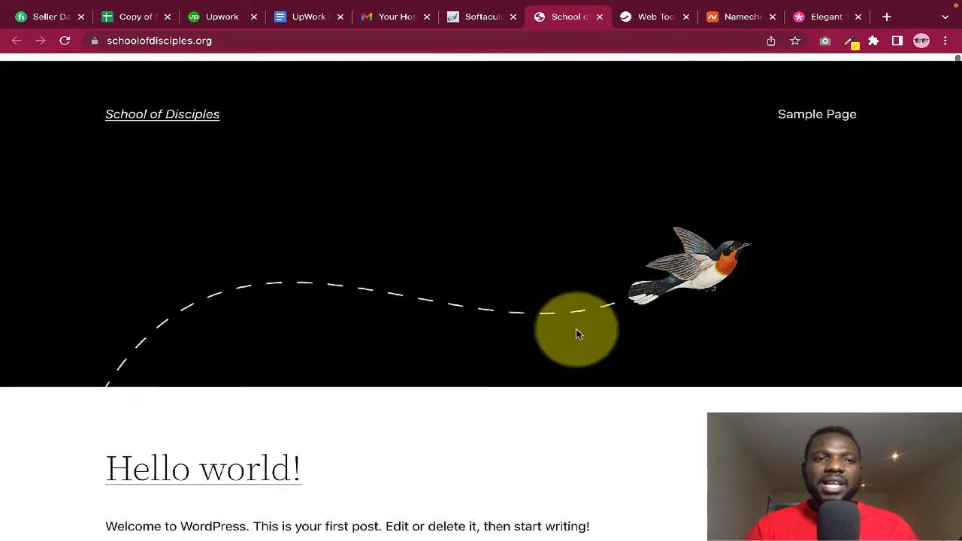
{"action": "scroll", "coordinate": [576, 333], "scroll_direction": "down", "scroll_amount": 5}
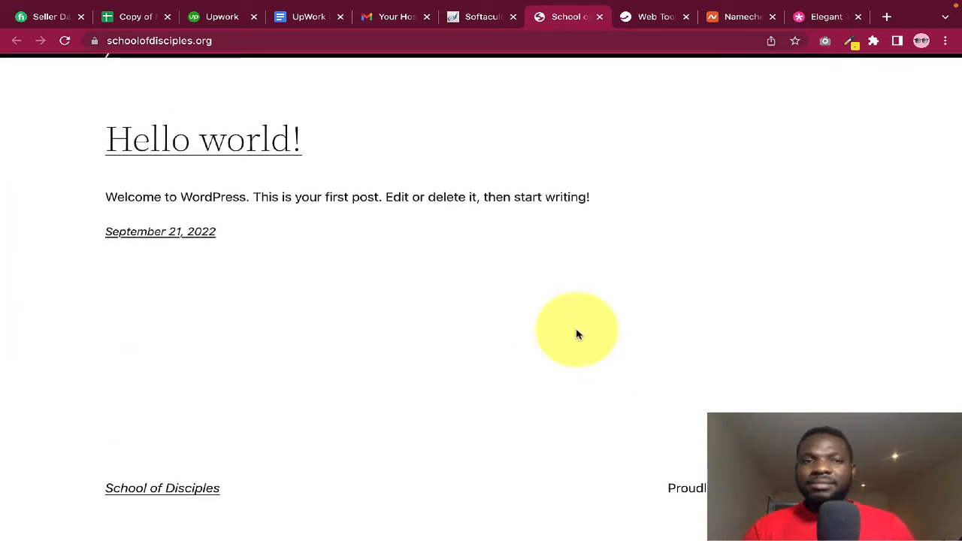
{"action": "scroll", "coordinate": [576, 334], "scroll_direction": "up", "scroll_amount": 2}
{"action": "scroll", "coordinate": [576, 333], "scroll_direction": "down", "scroll_amount": 2}
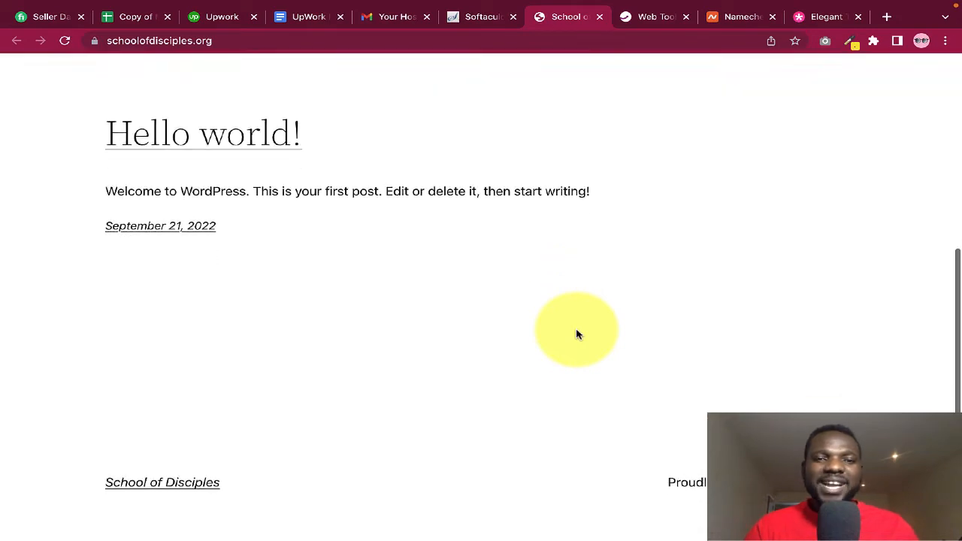
{"action": "scroll", "coordinate": [575, 333], "scroll_direction": "up", "scroll_amount": 3}
{"action": "scroll", "coordinate": [576, 333], "scroll_direction": "up", "scroll_amount": 3}
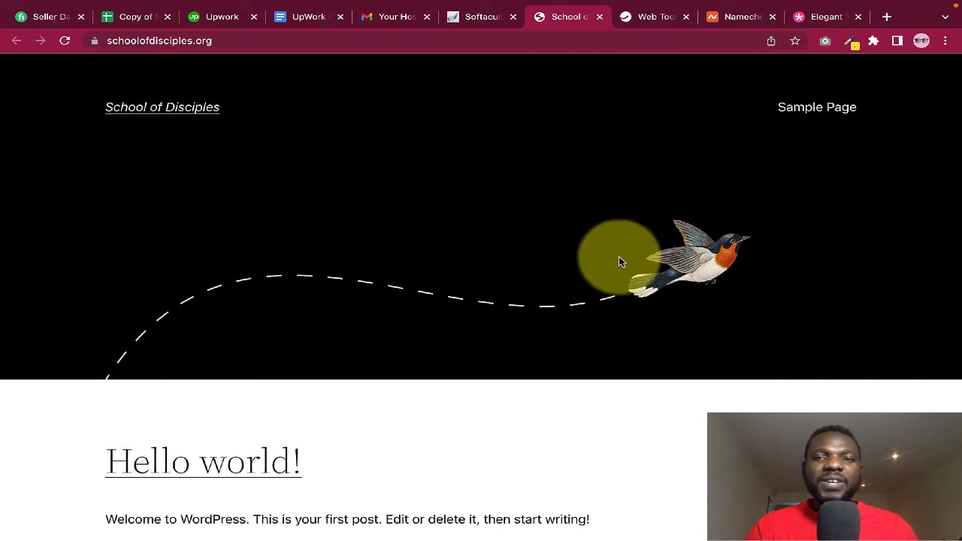
{"action": "scroll", "coordinate": [588, 273], "scroll_direction": "down", "scroll_amount": 4}
{"action": "scroll", "coordinate": [588, 272], "scroll_direction": "up", "scroll_amount": 4}
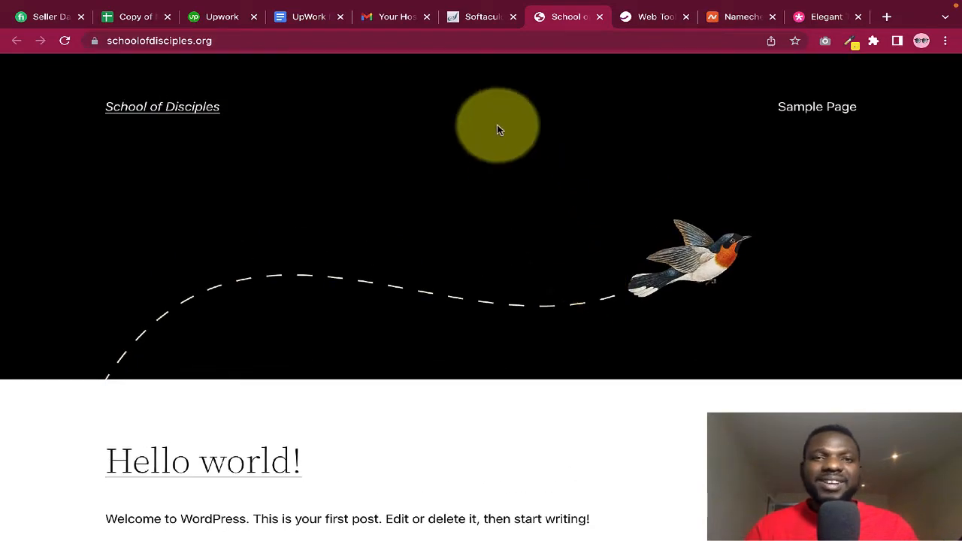
Open the schoolofdisciples.org/wp-admin/ admin URL in a new tab from the success page
{"action": "left_click", "coordinate": [476, 19]}
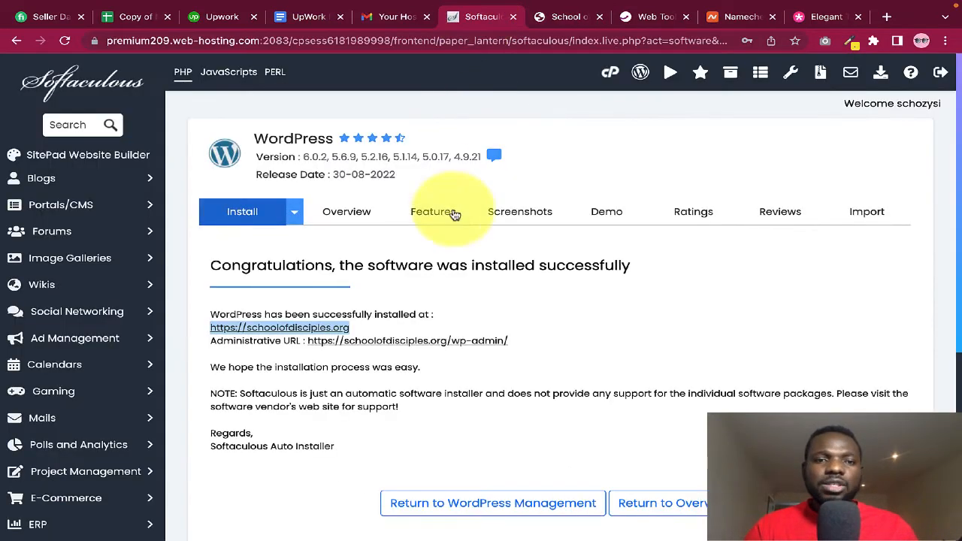
{"action": "left_click", "coordinate": [433, 327]}
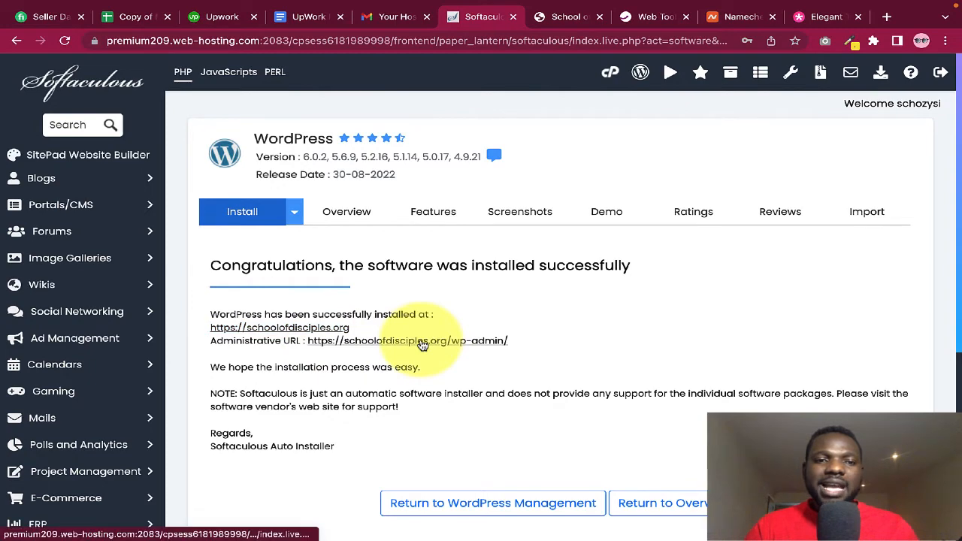
{"action": "right_click", "coordinate": [425, 343]}
{"action": "left_click", "coordinate": [471, 319]}
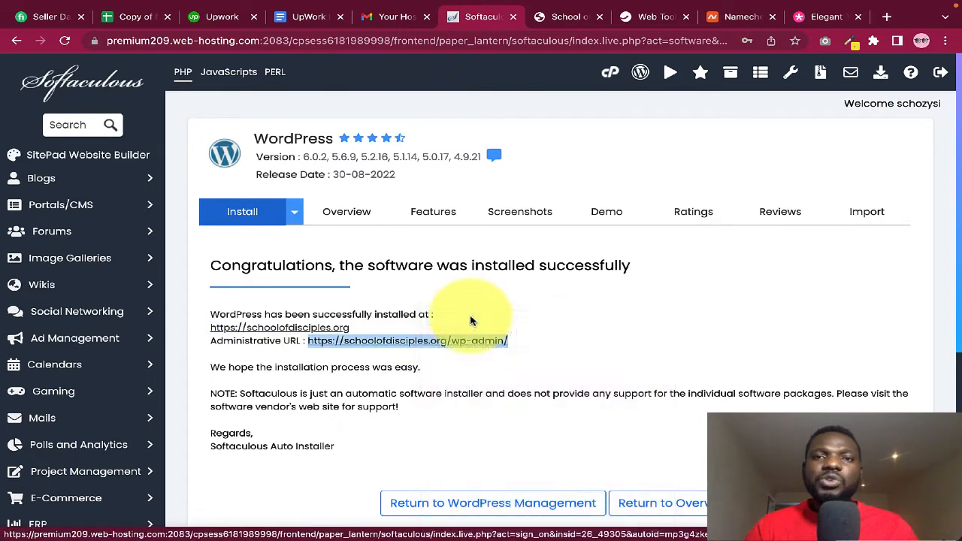
{"action": "left_click", "coordinate": [562, 323]}
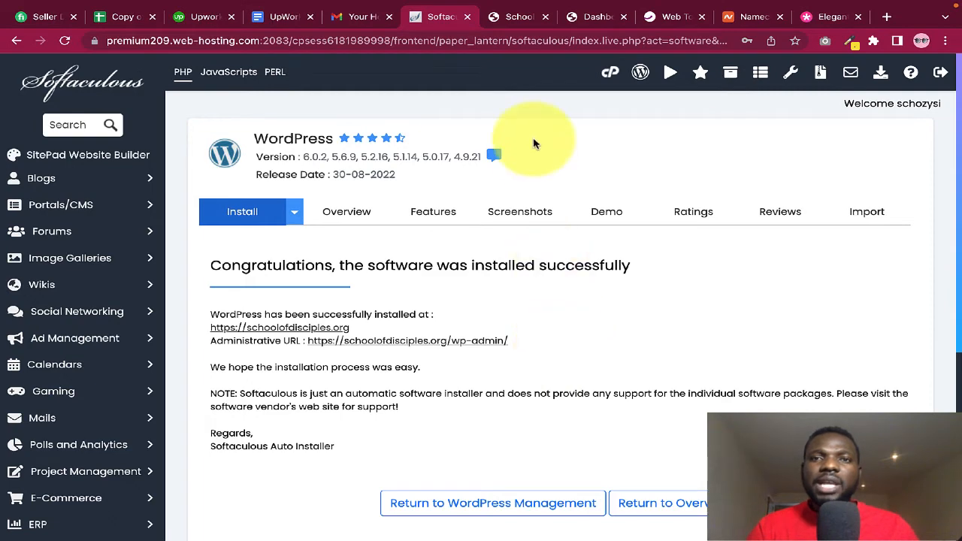
Review the admin Dashboard and live homepage, then return to the Softaculous confirmation page
{"action": "left_click", "coordinate": [593, 16]}
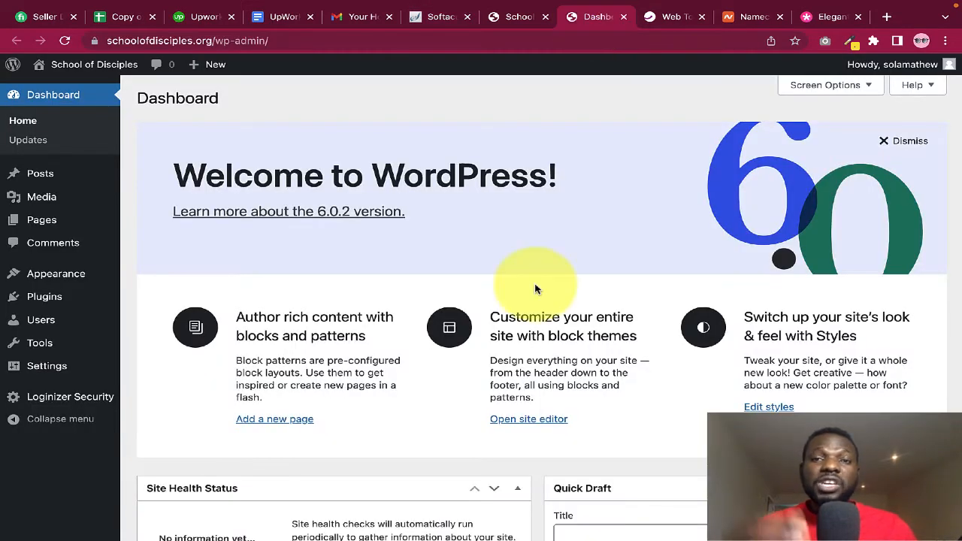
{"action": "left_click", "coordinate": [493, 21]}
{"action": "left_click", "coordinate": [464, 21]}
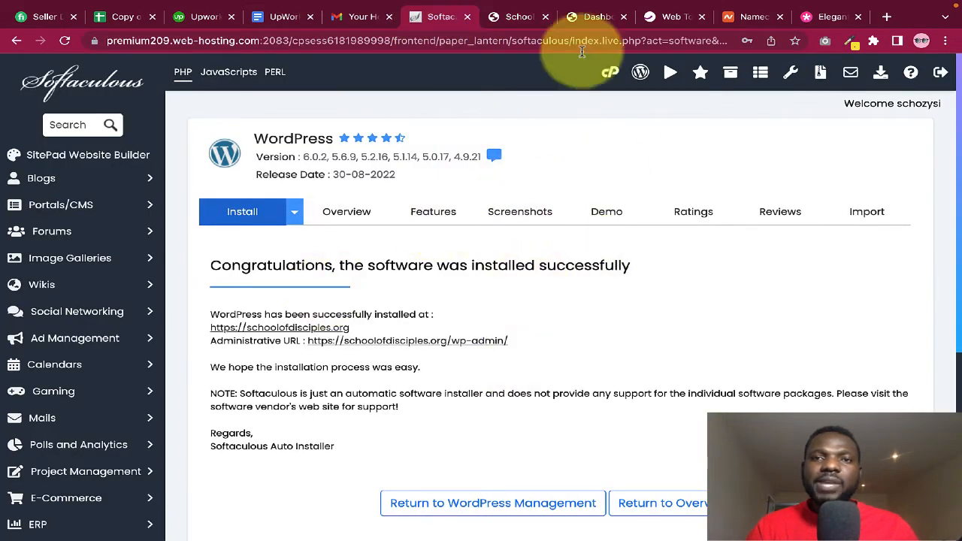
{"action": "left_click", "coordinate": [586, 21]}
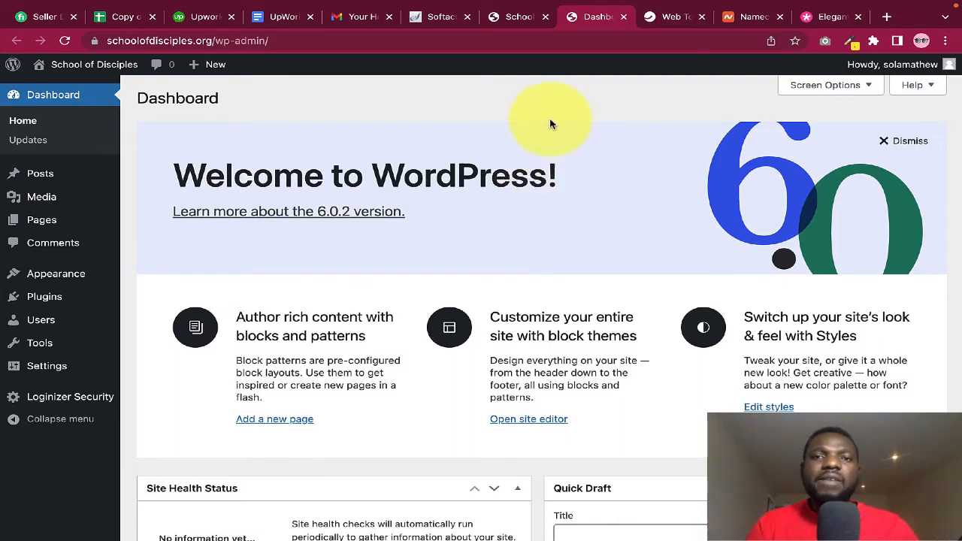
{"action": "left_click", "coordinate": [513, 21]}
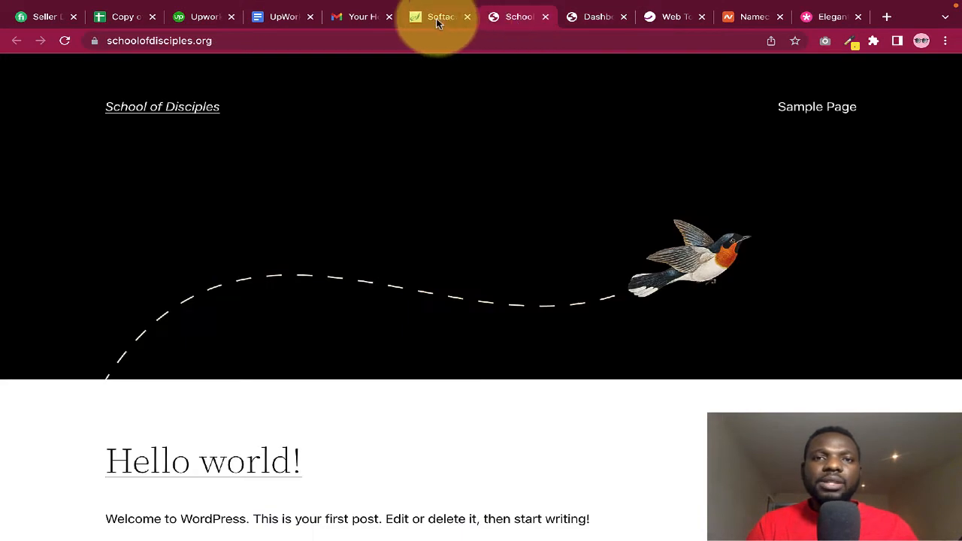
{"action": "scroll", "coordinate": [477, 351], "scroll_direction": "down", "scroll_amount": 3}
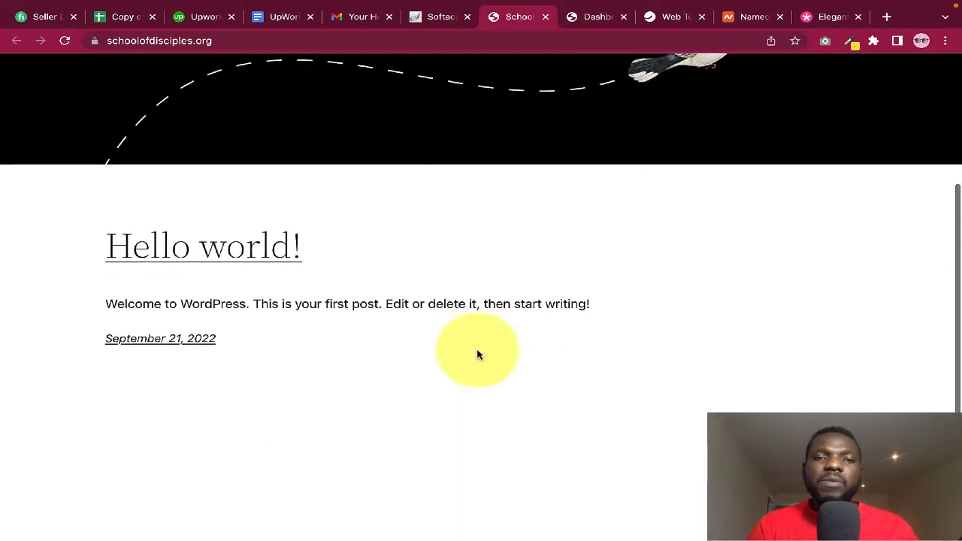
{"action": "scroll", "coordinate": [535, 273], "scroll_direction": "up", "scroll_amount": 3}
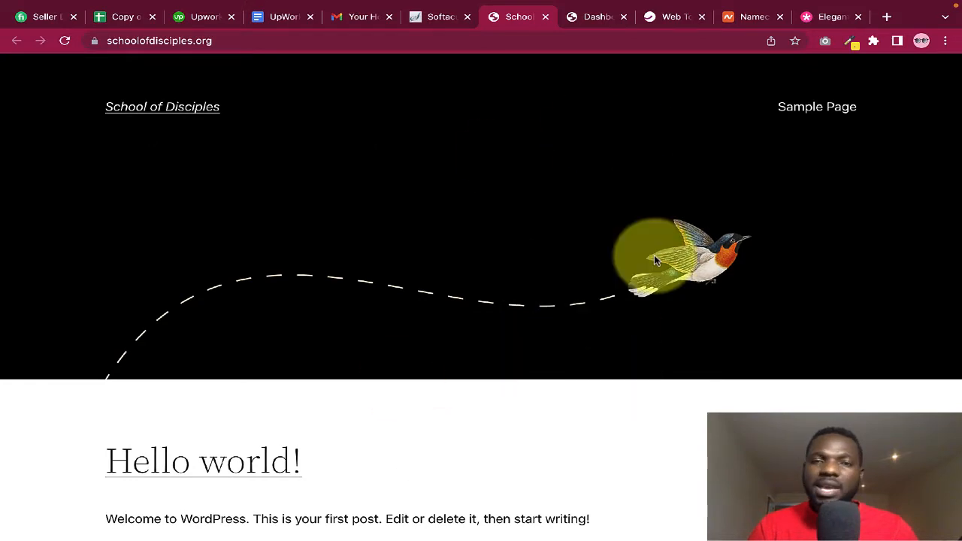
{"action": "scroll", "coordinate": [530, 291], "scroll_direction": "down", "scroll_amount": 2}
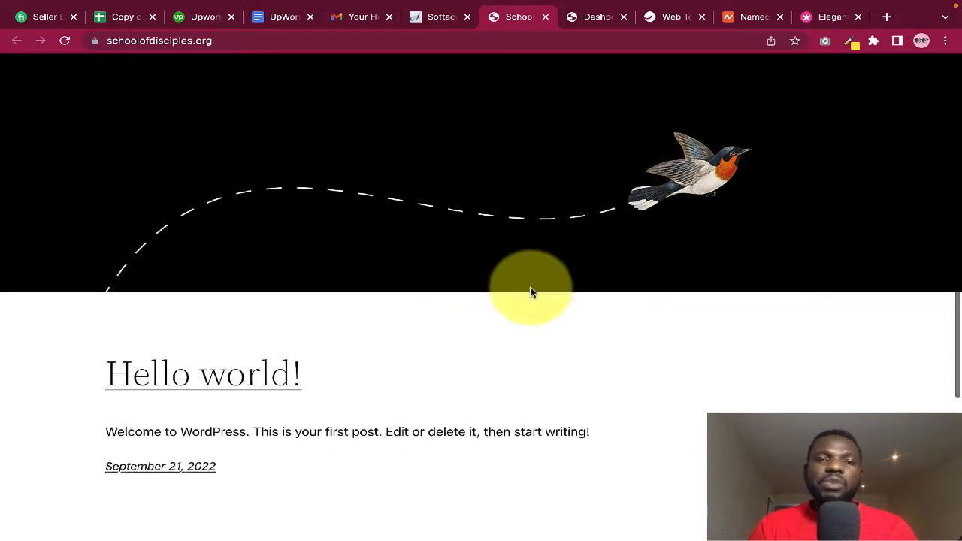
{"action": "scroll", "coordinate": [560, 188], "scroll_direction": "up", "scroll_amount": 2}
{"action": "left_click", "coordinate": [587, 20]}
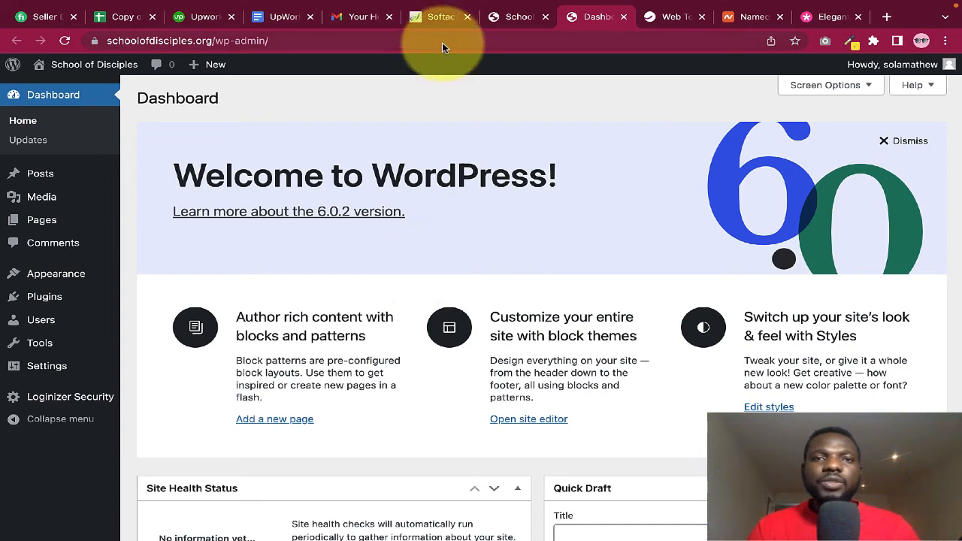
{"action": "left_click", "coordinate": [441, 18]}
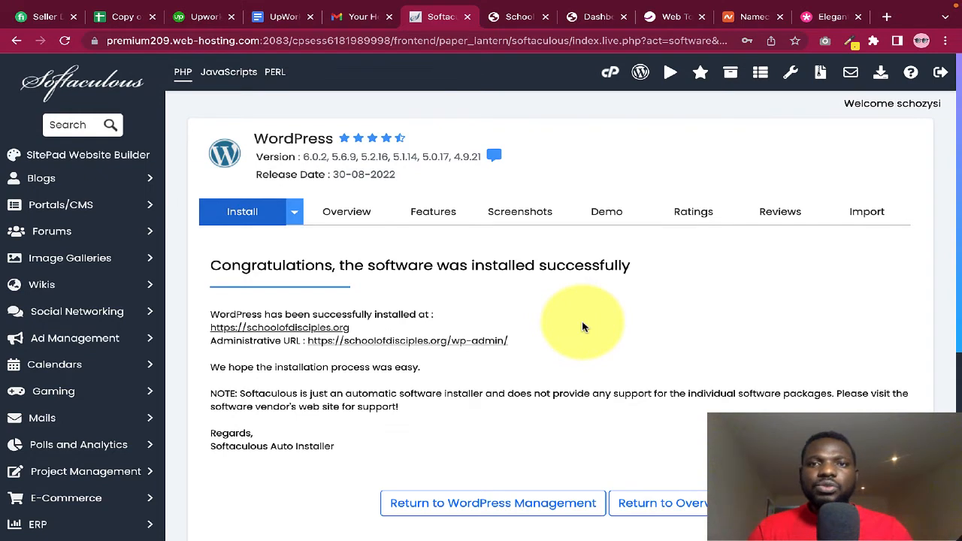
Go to cPanel home, expand the Email section and open Email Accounts
{"action": "left_click", "coordinate": [609, 75]}
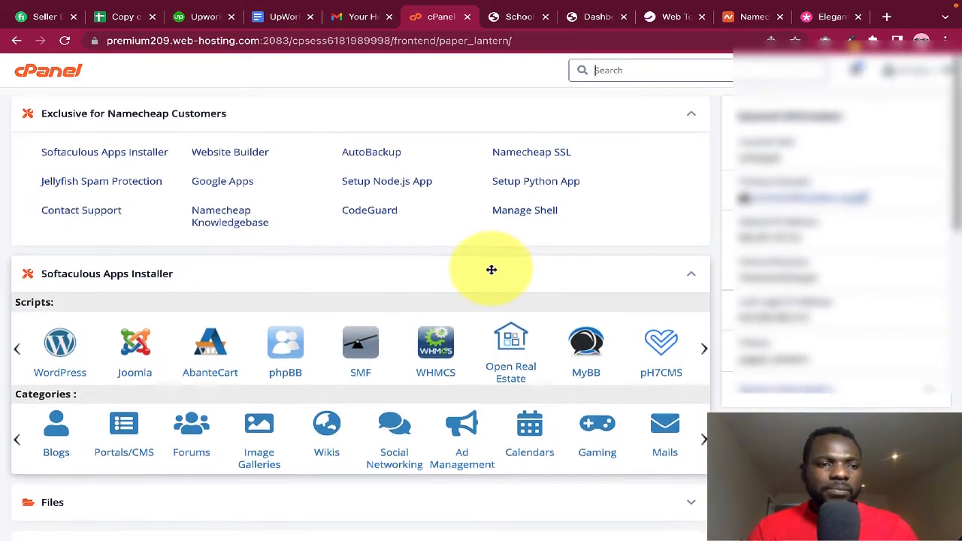
{"action": "scroll", "coordinate": [492, 269], "scroll_direction": "down", "scroll_amount": 4}
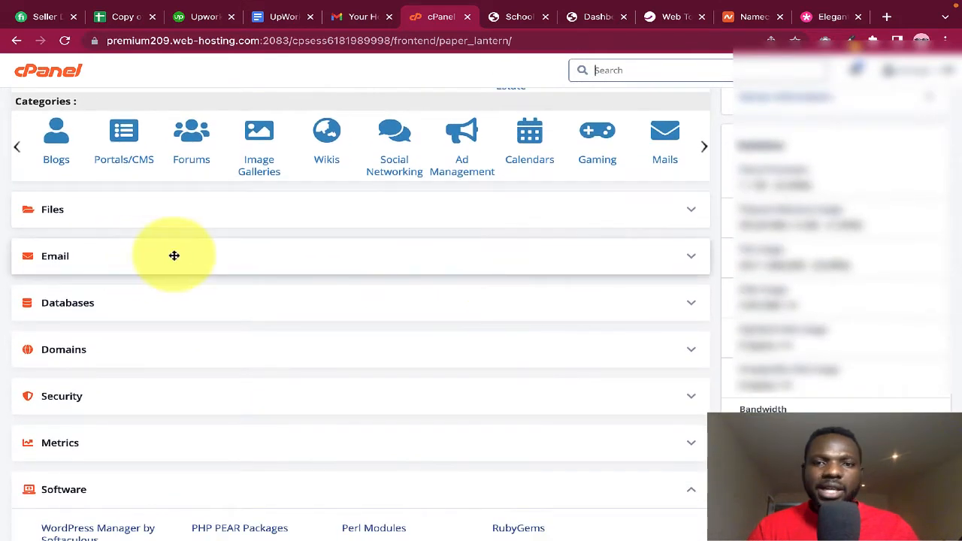
{"action": "left_click", "coordinate": [693, 260]}
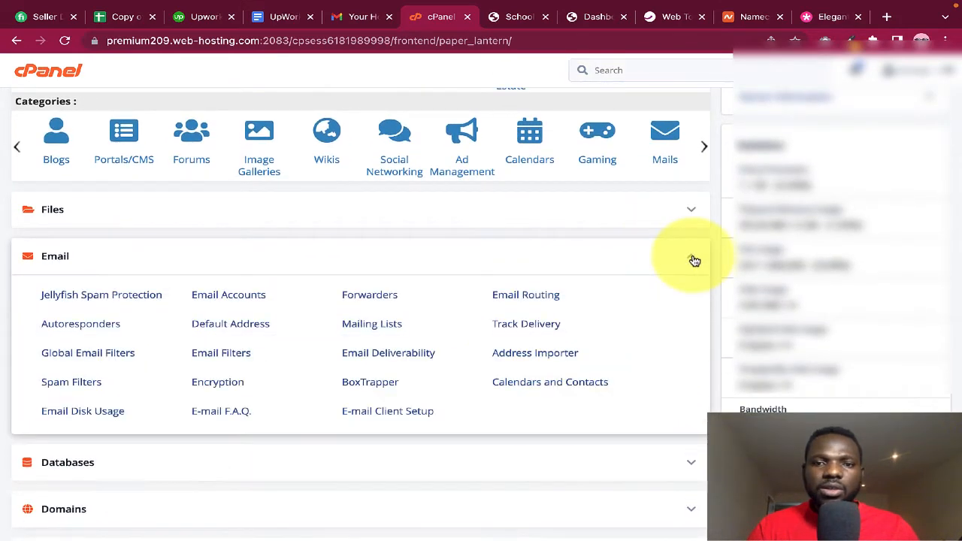
{"action": "left_click", "coordinate": [224, 297]}
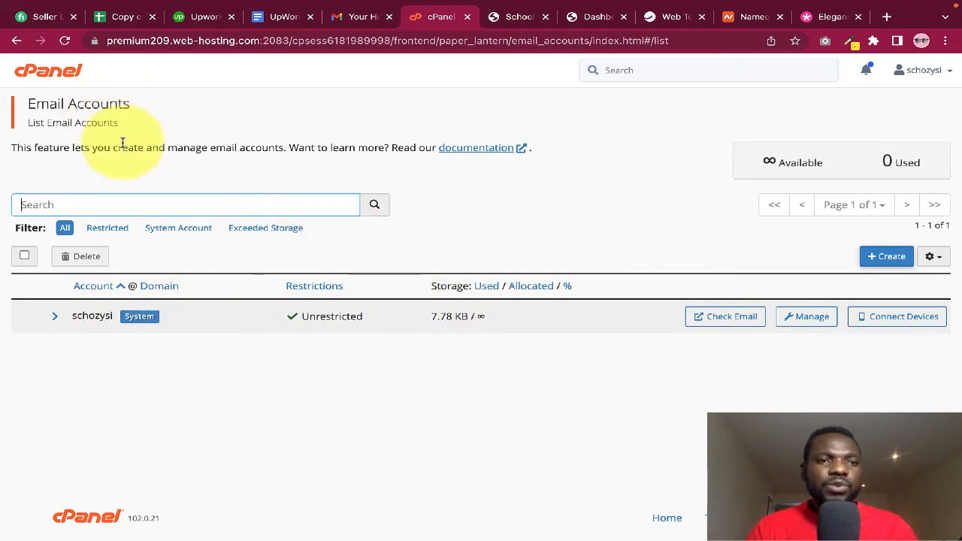
Start a new email account from the Email Accounts page with the green + Create button
{"action": "left_click", "coordinate": [887, 256]}
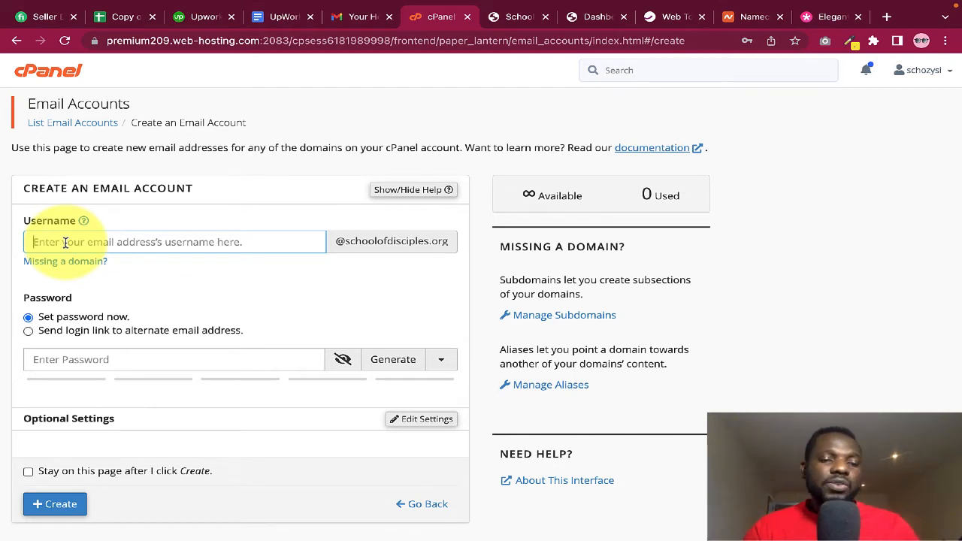
Enter username admin and a password rated 99 strength, above the required 50
{"action": "type", "text": "admin"}
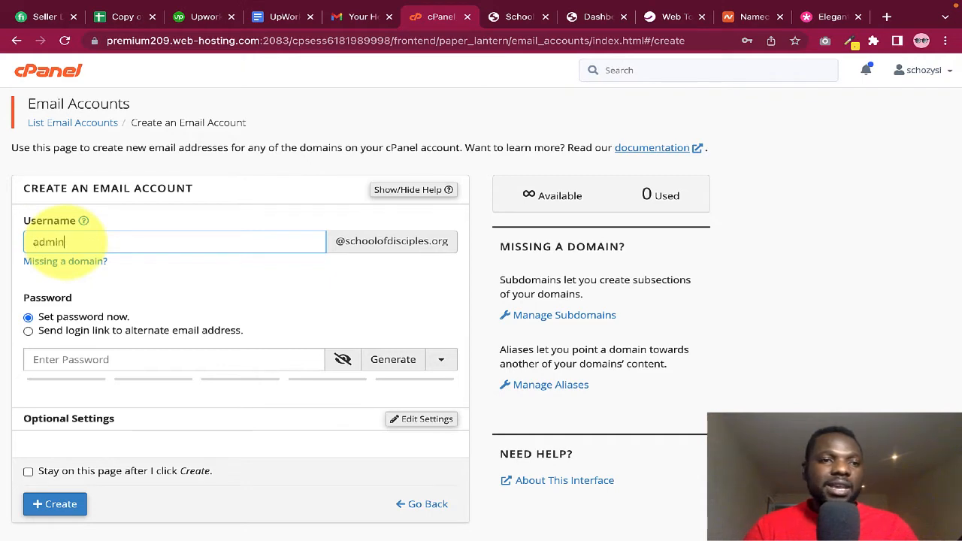
{"action": "scroll", "coordinate": [167, 280], "scroll_direction": "down", "scroll_amount": 1}
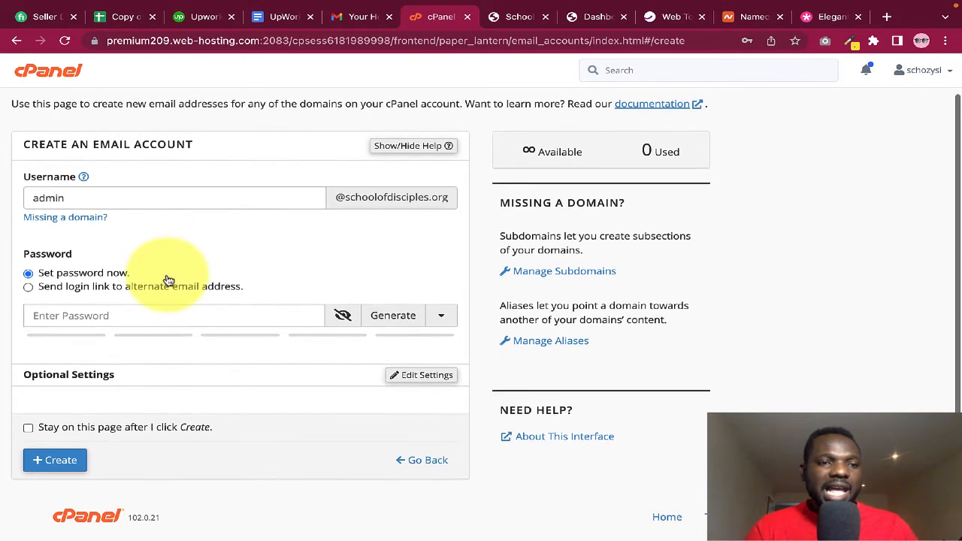
{"action": "left_click", "coordinate": [113, 316]}
{"action": "left_click", "coordinate": [340, 317]}
{"action": "left_click", "coordinate": [172, 320]}
{"action": "type", "text": "hhh"}
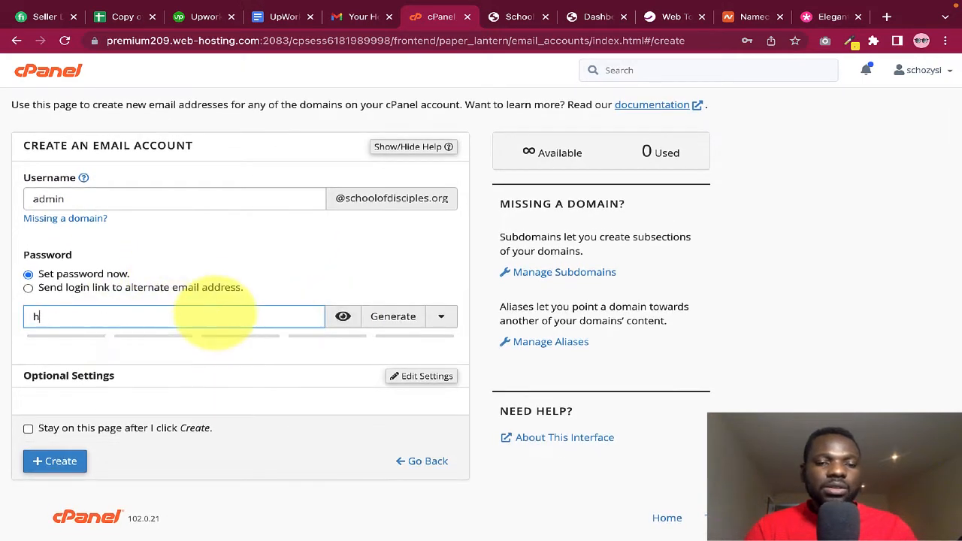
{"action": "left_click", "coordinate": [343, 316]}
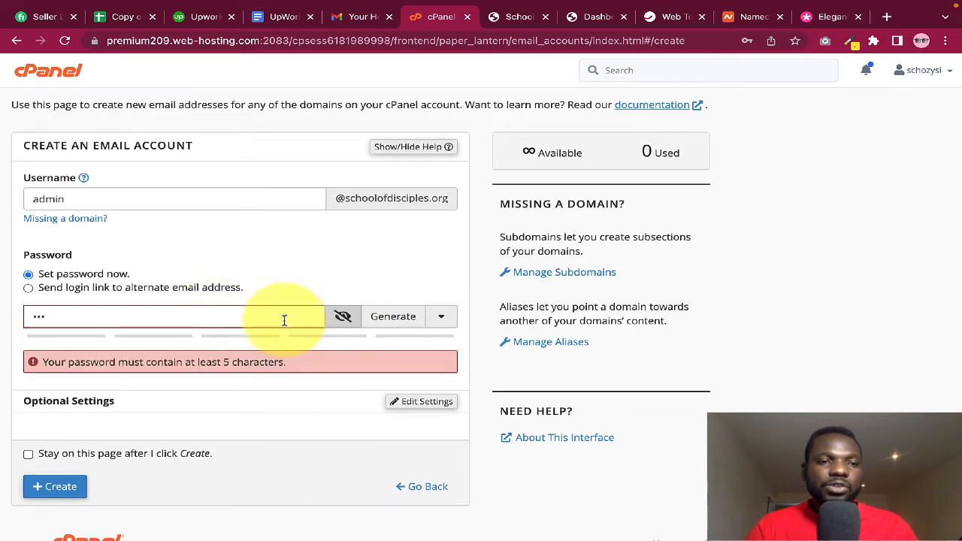
{"action": "left_click_drag", "start_coordinate": [200, 316], "coordinate": [0, 316]}
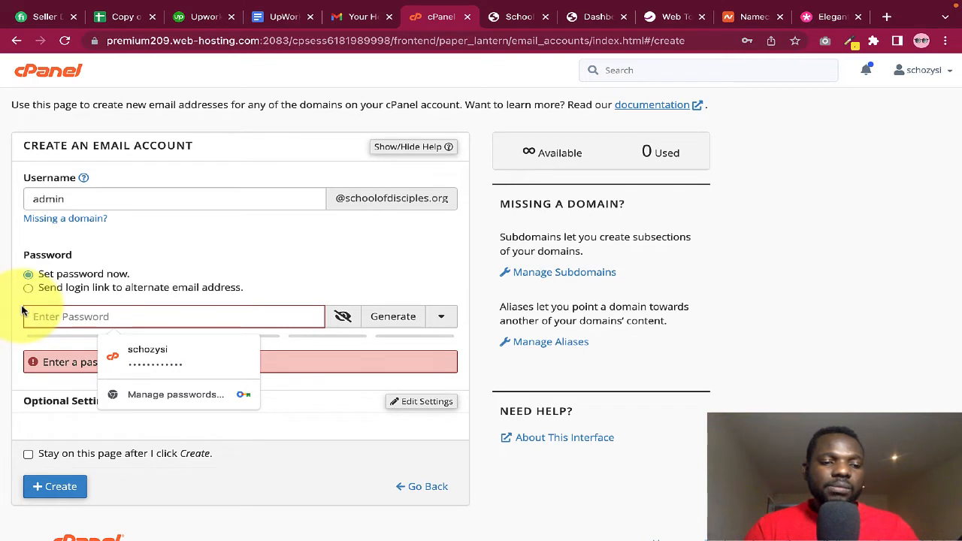
{"action": "type", "text": "hh"}
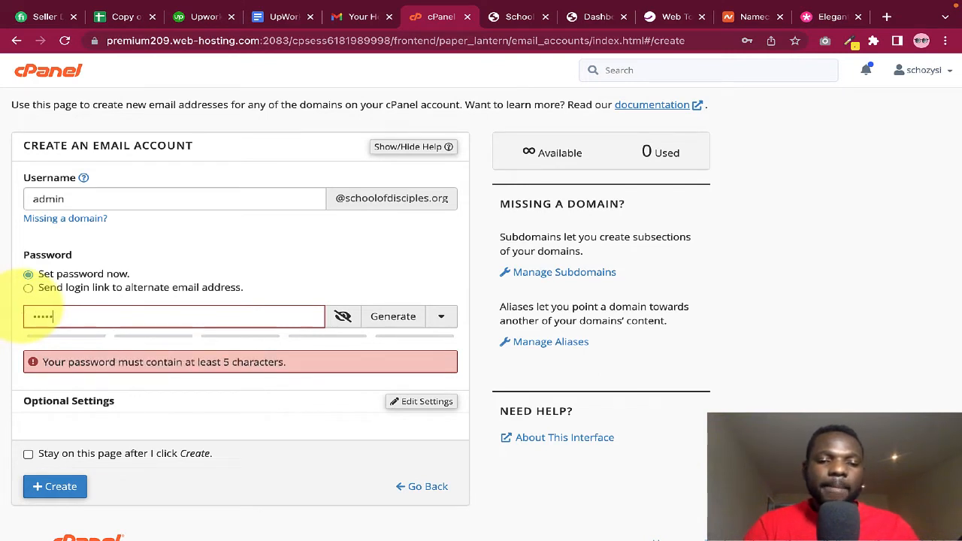
{"action": "type", "text": "••••••••"}
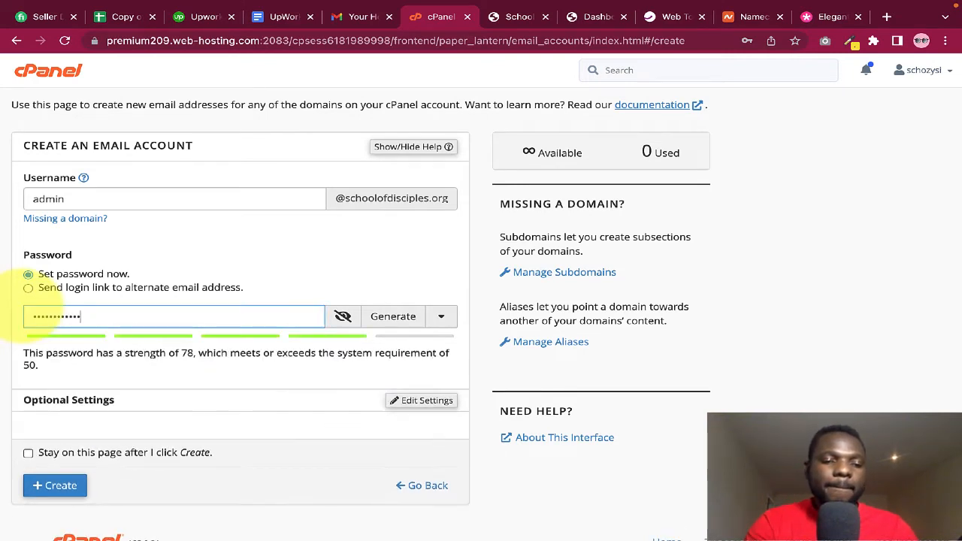
{"action": "type", "text": "•"}
{"action": "left_click", "coordinate": [218, 241]}
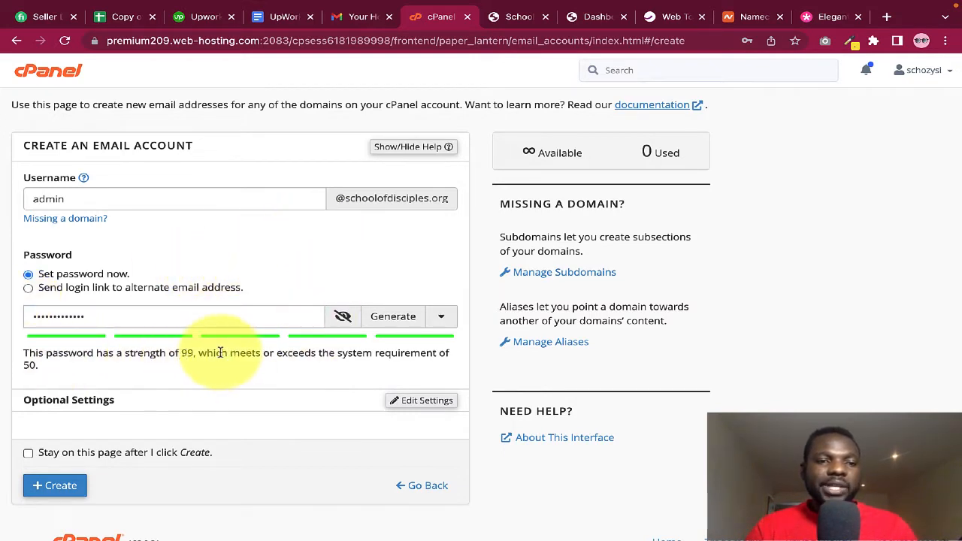
{"action": "scroll", "coordinate": [275, 365], "scroll_direction": "down", "scroll_amount": 1}
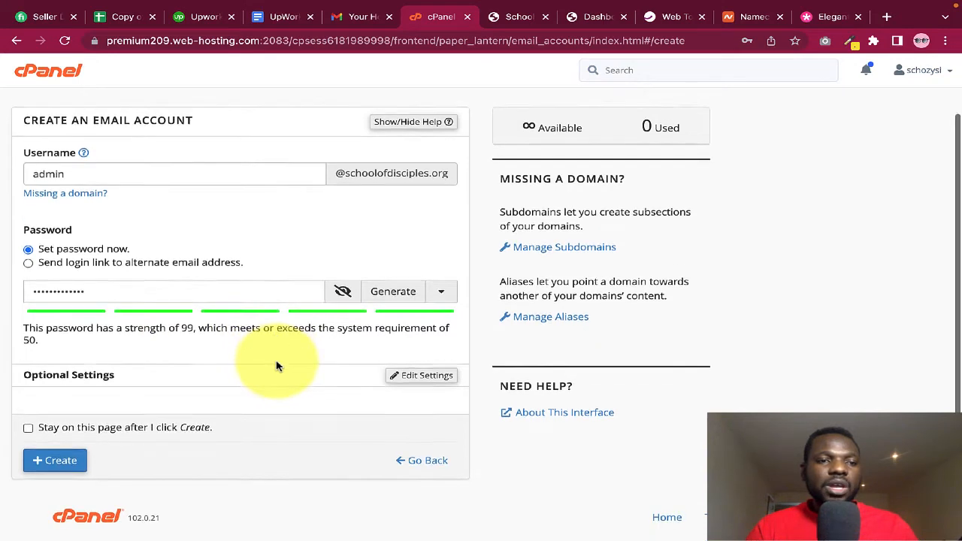
Expand Optional Settings and select the 250 MB storage quota value
{"action": "left_click", "coordinate": [421, 378]}
{"action": "scroll", "coordinate": [421, 381], "scroll_direction": "down", "scroll_amount": 1}
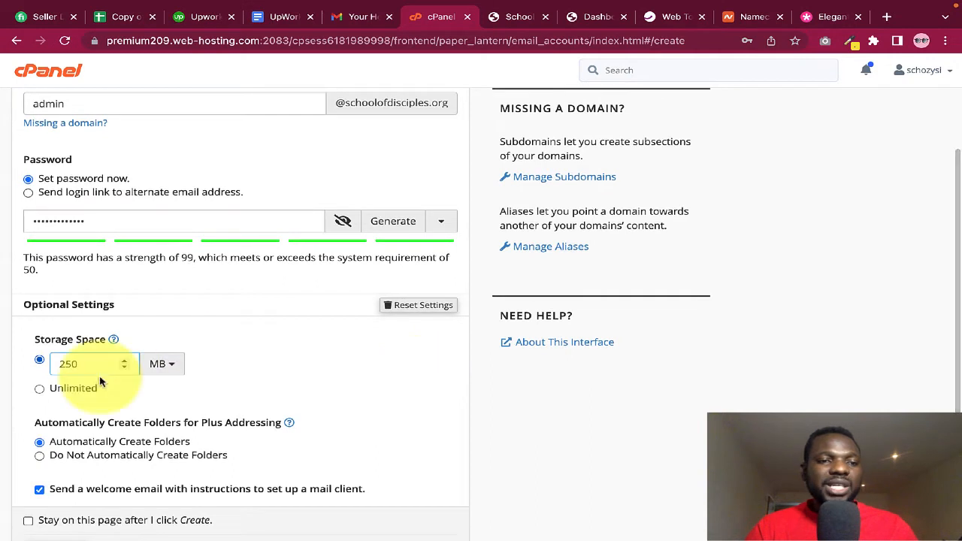
{"action": "left_click_drag", "start_coordinate": [94, 366], "coordinate": [47, 366]}
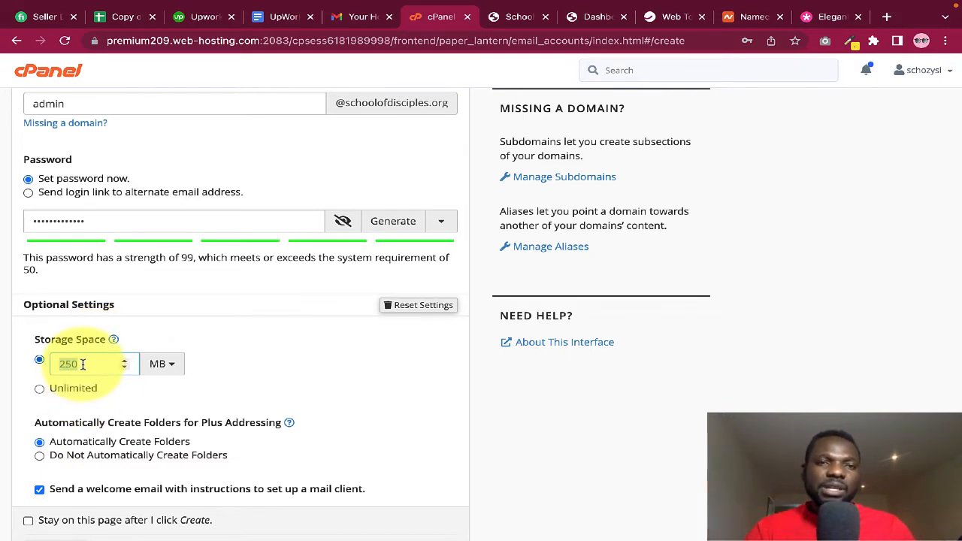
{"action": "left_click", "coordinate": [200, 378]}
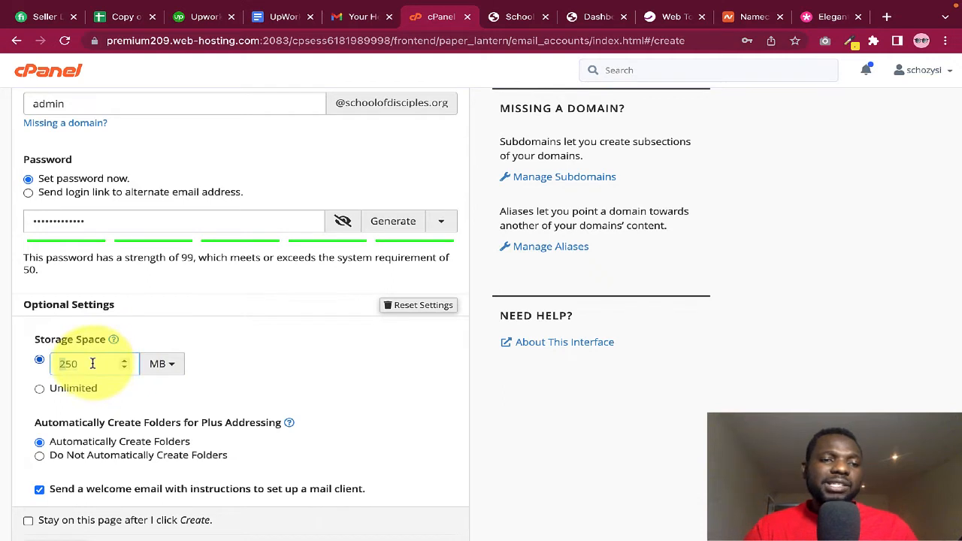
{"action": "left_click_drag", "start_coordinate": [90, 365], "coordinate": [60, 366]}
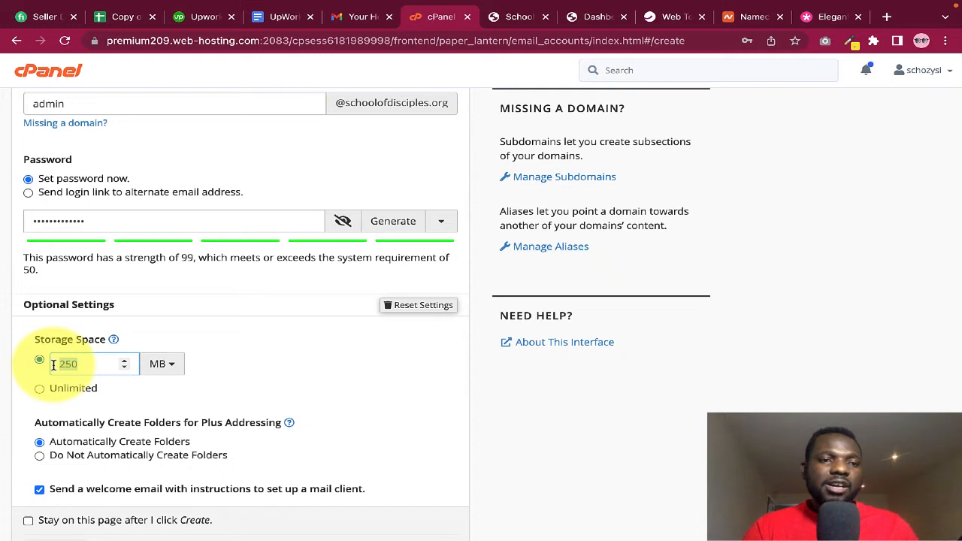
{"action": "left_click", "coordinate": [295, 397]}
{"action": "scroll", "coordinate": [215, 228], "scroll_direction": "up", "scroll_amount": 1}
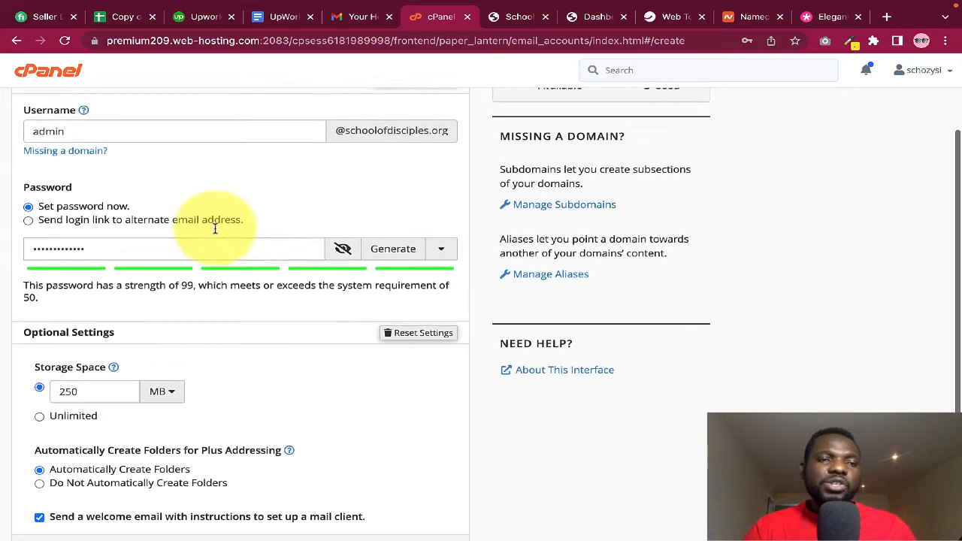
{"action": "scroll", "coordinate": [215, 228], "scroll_direction": "up", "scroll_amount": 1}
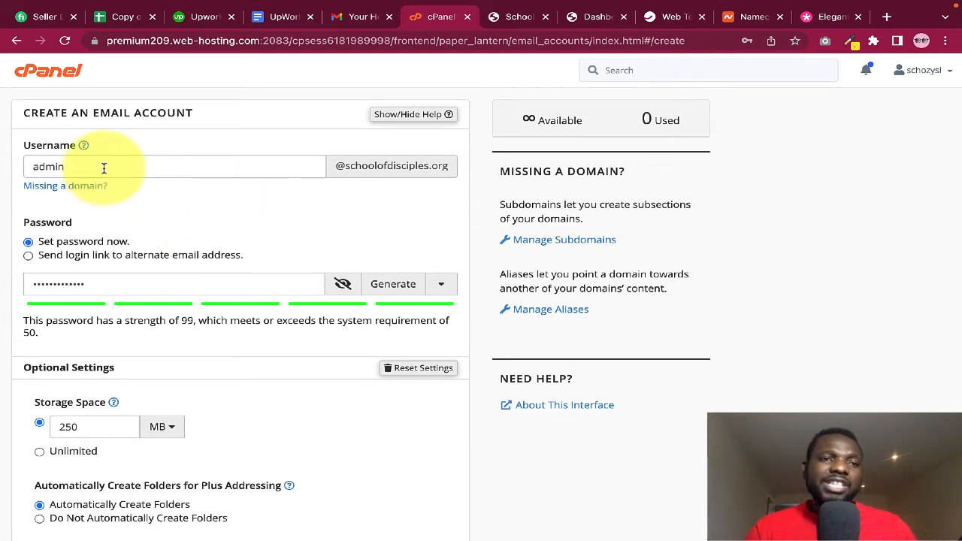
{"action": "left_click_drag", "start_coordinate": [83, 166], "coordinate": [28, 166]}
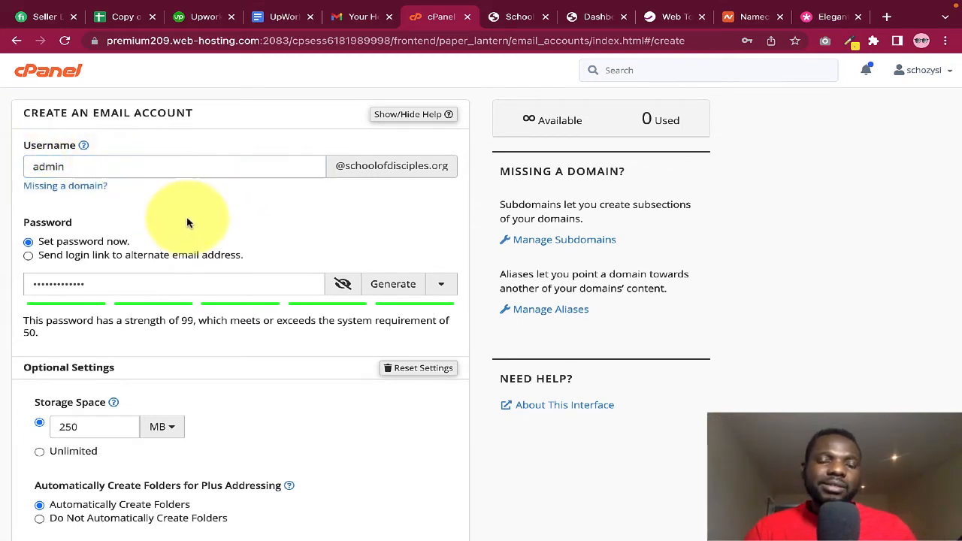
Try other storage quota values and units, finally keeping the quota at 250 MB
{"action": "double_click", "coordinate": [99, 425]}
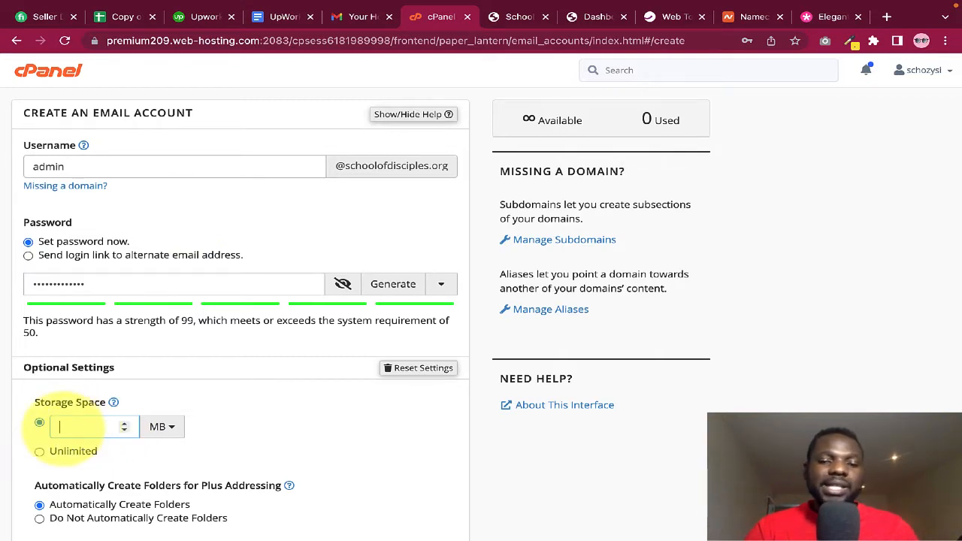
{"action": "left_click", "coordinate": [285, 442]}
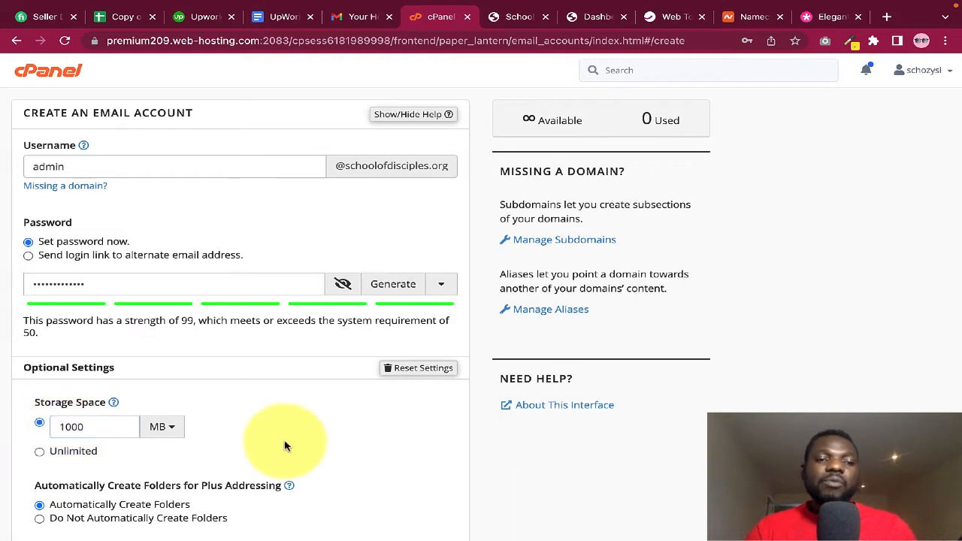
{"action": "left_click", "coordinate": [159, 427]}
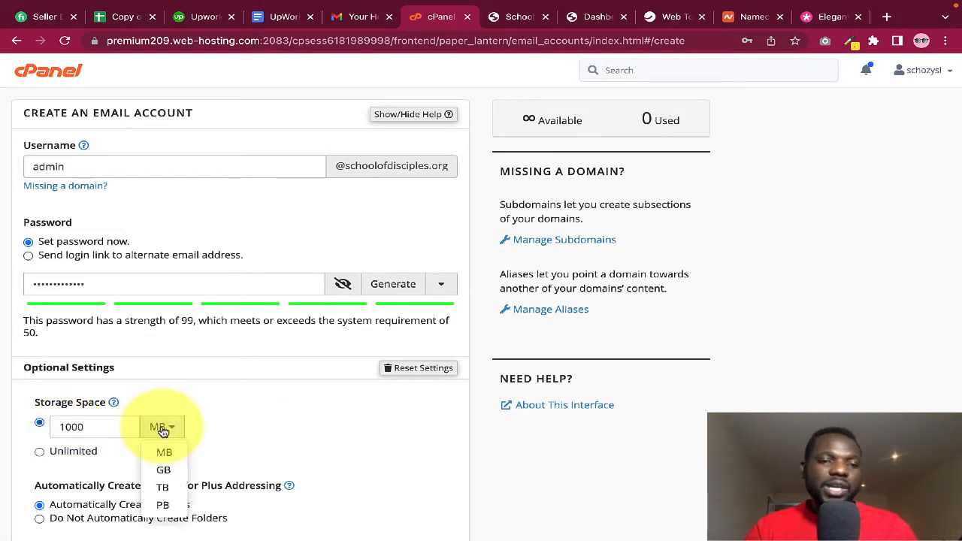
{"action": "left_click", "coordinate": [160, 467]}
{"action": "double_click", "coordinate": [72, 427]}
{"action": "type", "text": "100"}
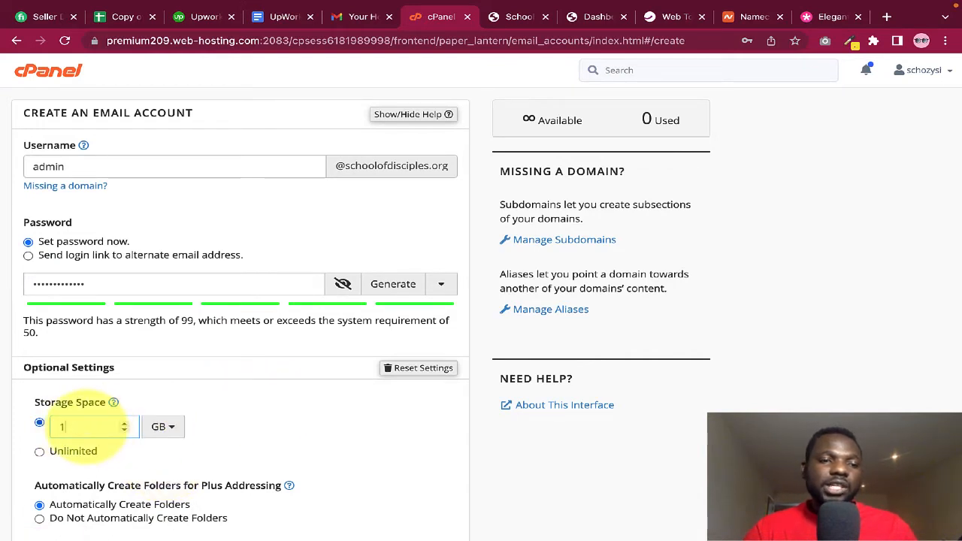
{"action": "left_click", "coordinate": [161, 426]}
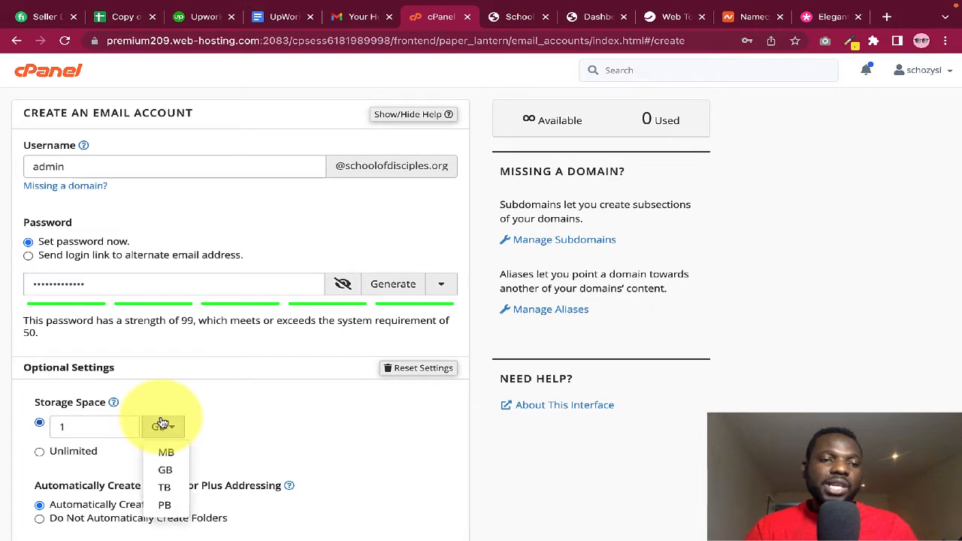
{"action": "left_click", "coordinate": [167, 448]}
{"action": "double_click", "coordinate": [93, 427]}
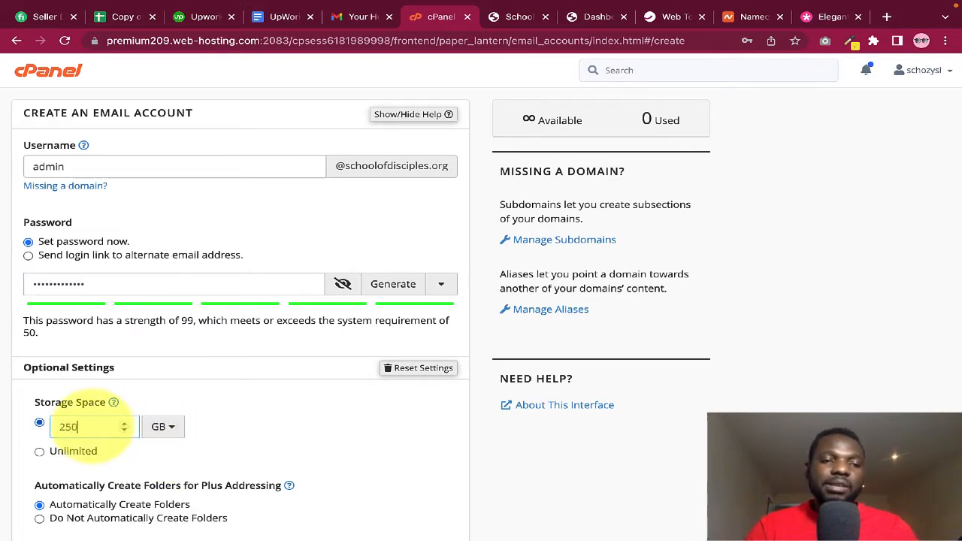
{"action": "left_click", "coordinate": [411, 370]}
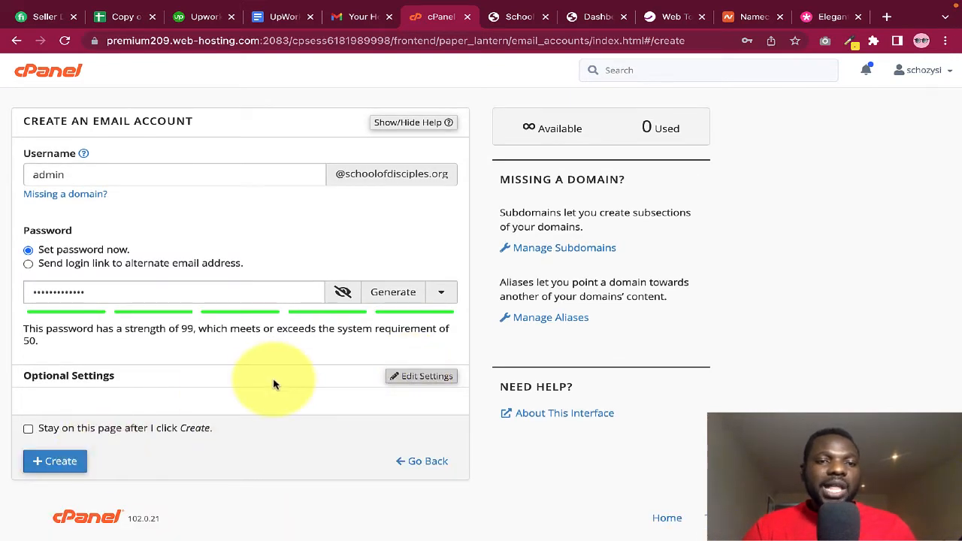
{"action": "scroll", "coordinate": [272, 381], "scroll_direction": "up", "scroll_amount": 1}
{"action": "scroll", "coordinate": [248, 286], "scroll_direction": "up", "scroll_amount": 1}
{"action": "scroll", "coordinate": [240, 258], "scroll_direction": "down", "scroll_amount": 2}
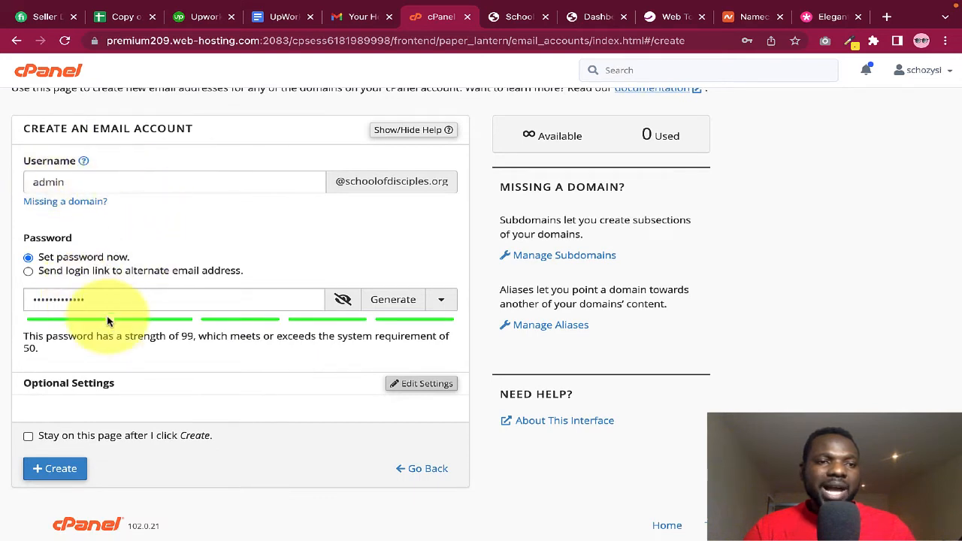
{"action": "scroll", "coordinate": [224, 370], "scroll_direction": "down", "scroll_amount": 1}
{"action": "left_click", "coordinate": [66, 459]}
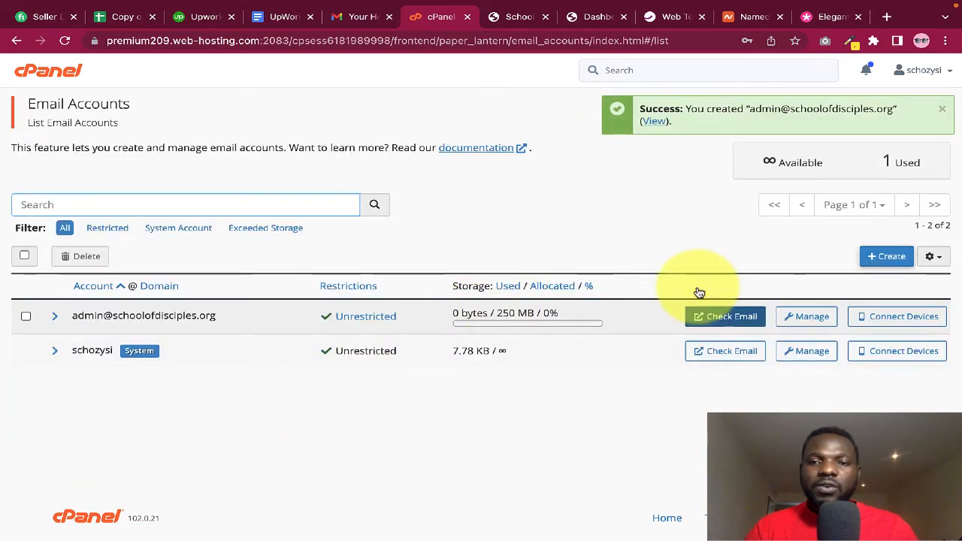
{"action": "left_click", "coordinate": [720, 317]}
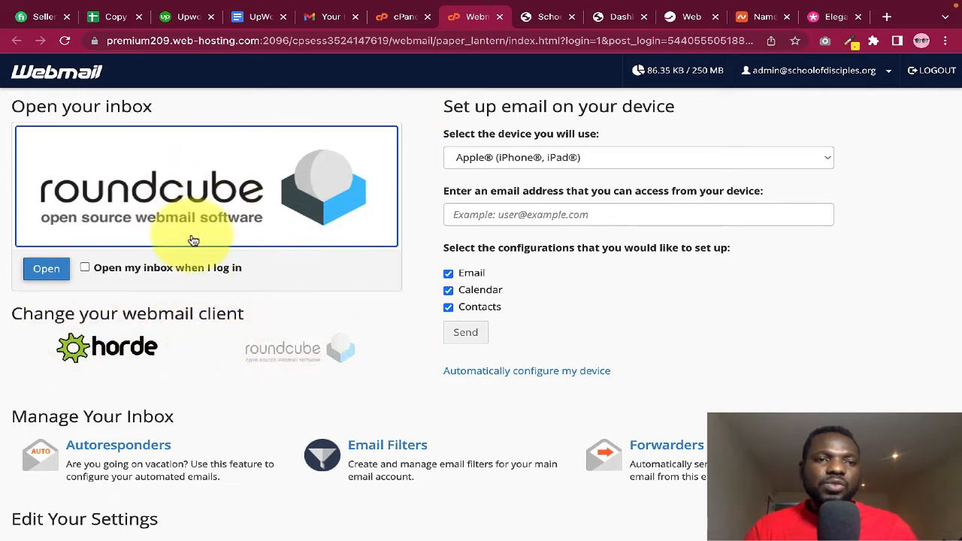
View the admin inbox in Roundcube, then close the webmail tab
{"action": "left_click", "coordinate": [180, 190]}
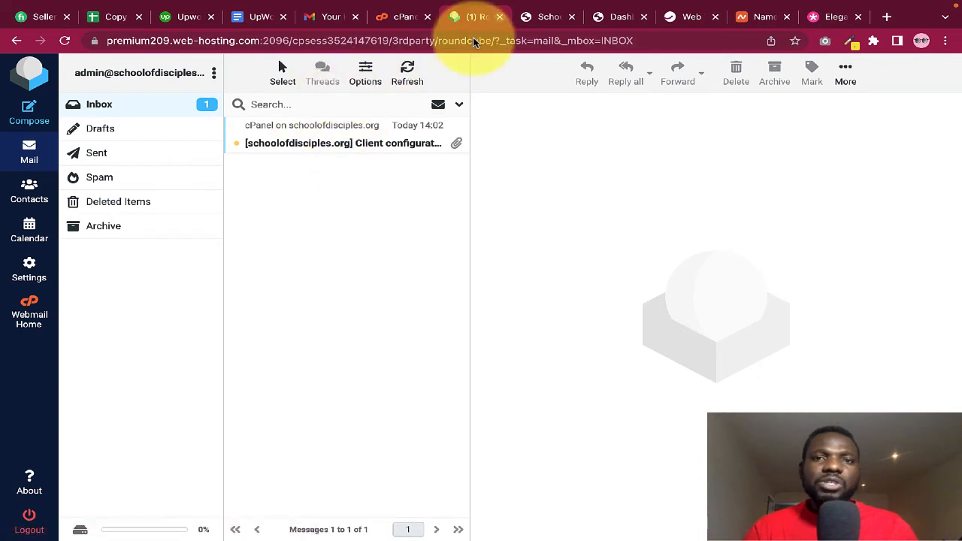
{"action": "left_click", "coordinate": [499, 18]}
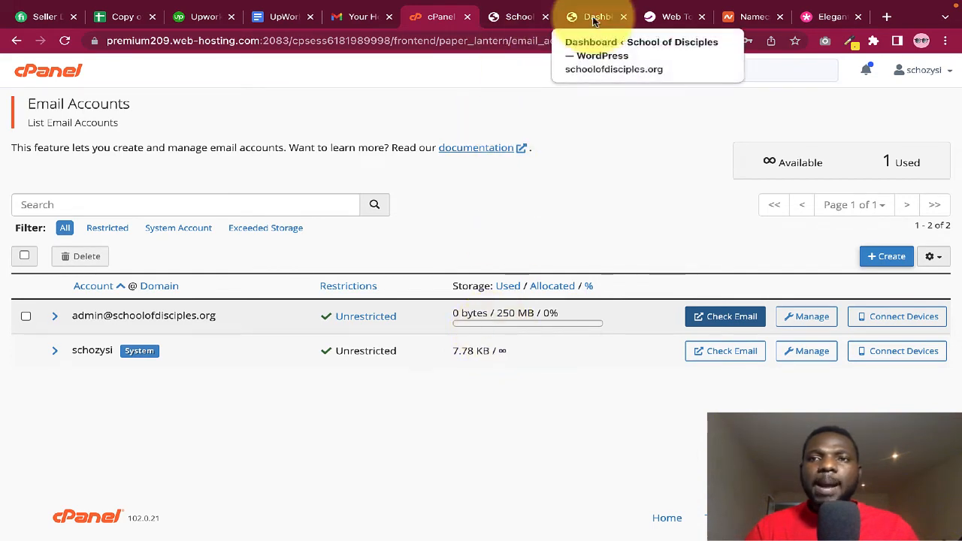
Load schoolofdisciples.org/webmail in a new browser tab
{"action": "left_click", "coordinate": [888, 17]}
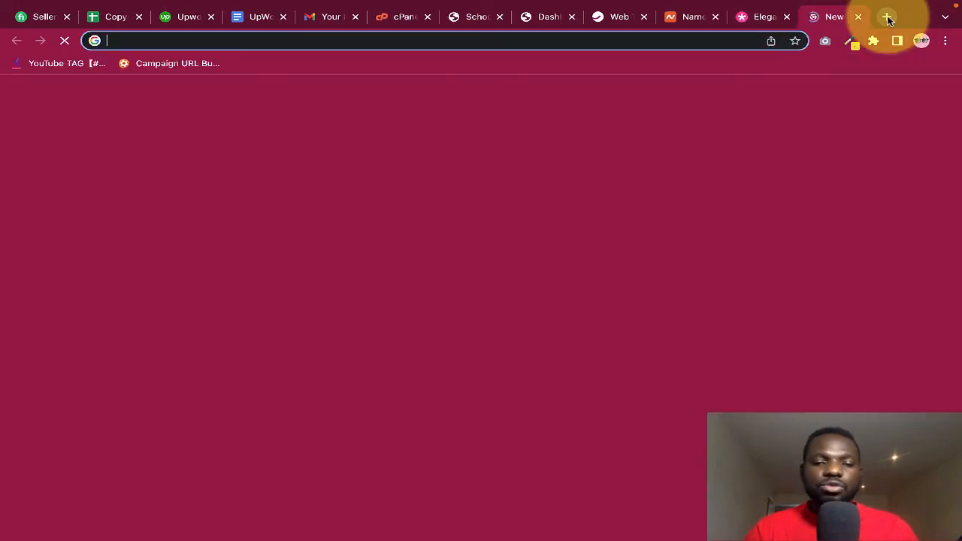
{"action": "type", "text": "sol"}
{"action": "key", "text": "BackSpace"}
{"action": "key", "text": "BackSpace"}
{"action": "key", "text": "BackSpace"}
{"action": "key", "text": "BackSpace"}
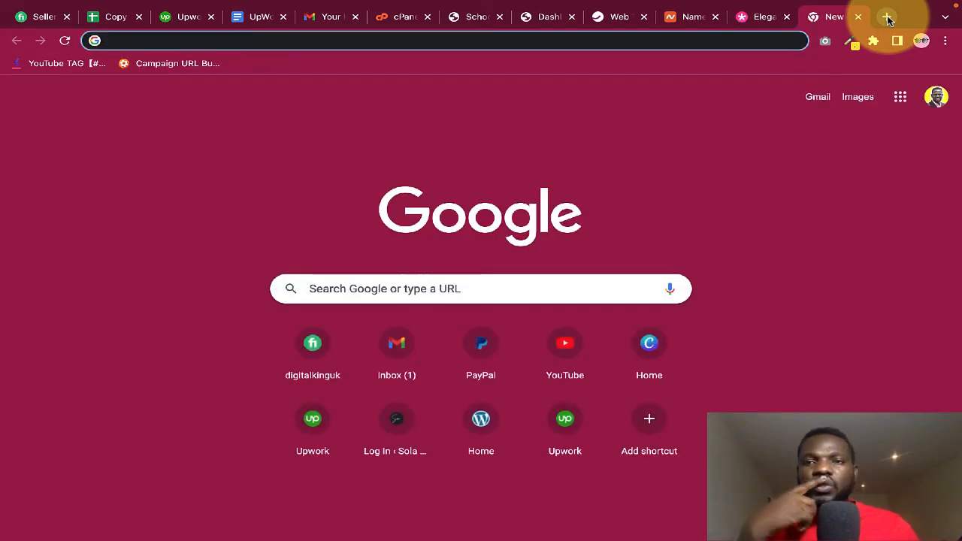
{"action": "type", "text": "sc"}
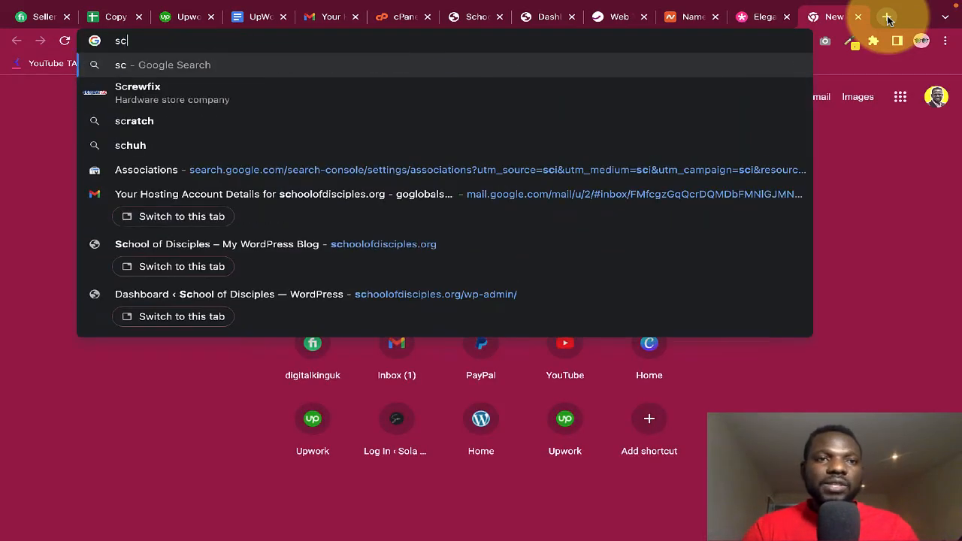
{"action": "key", "text": "Down"}
{"action": "key", "text": "Down"}
{"action": "key", "text": "Down"}
{"action": "key", "text": "Down"}
{"action": "key", "text": "Down"}
{"action": "key", "text": "Down"}
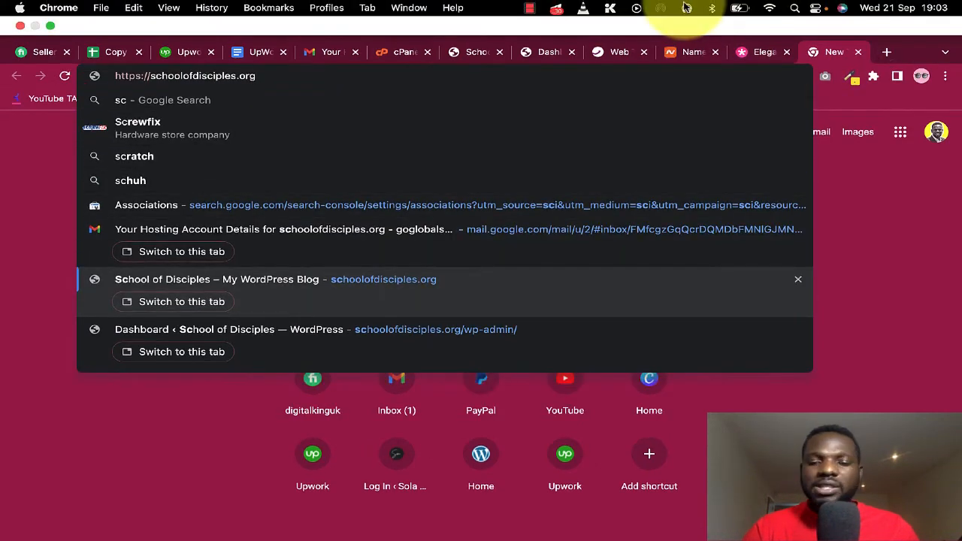
{"action": "type", "text": "/"}
{"action": "type", "text": "web"}
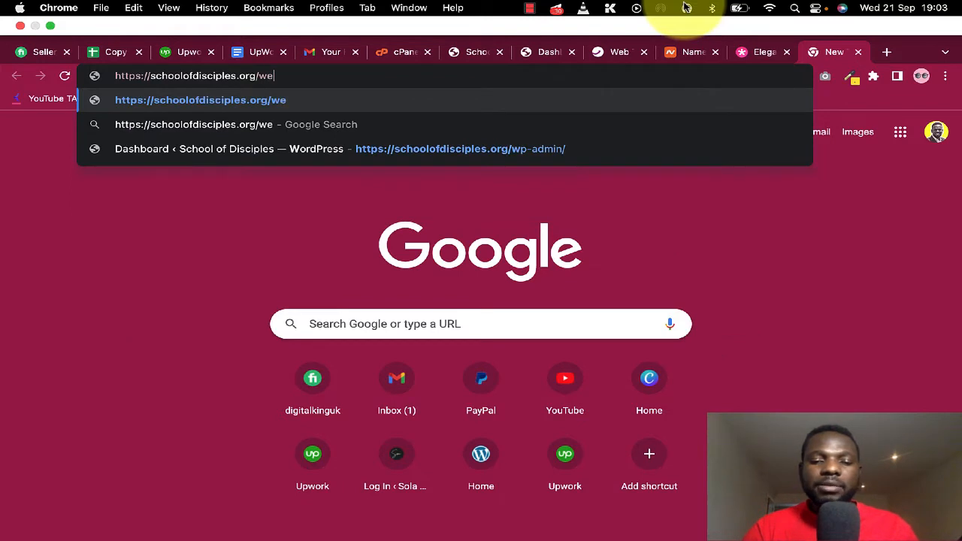
{"action": "type", "text": "mail"}
{"action": "key", "text": "Return"}
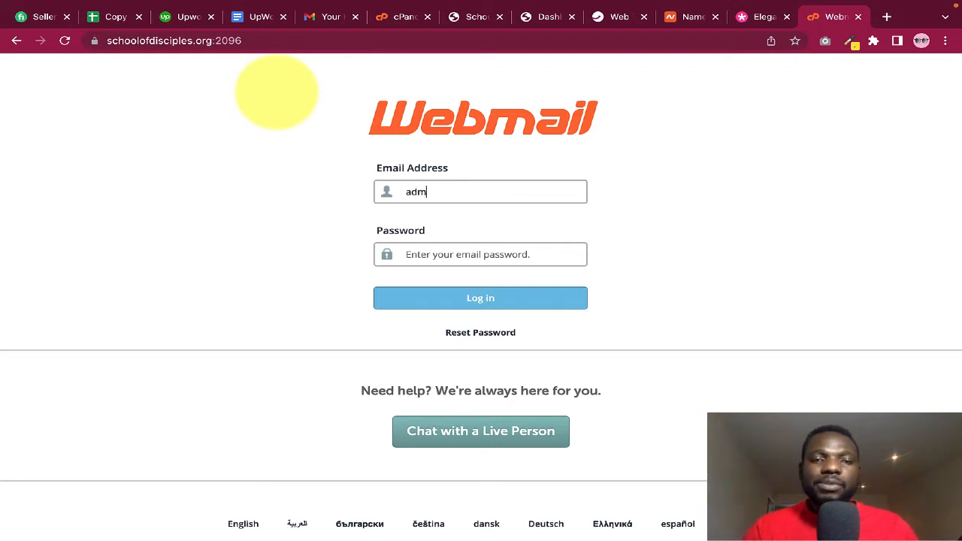
Log in with the admin email address and its password
{"action": "type", "text": "@schoolofdisciples.org"}
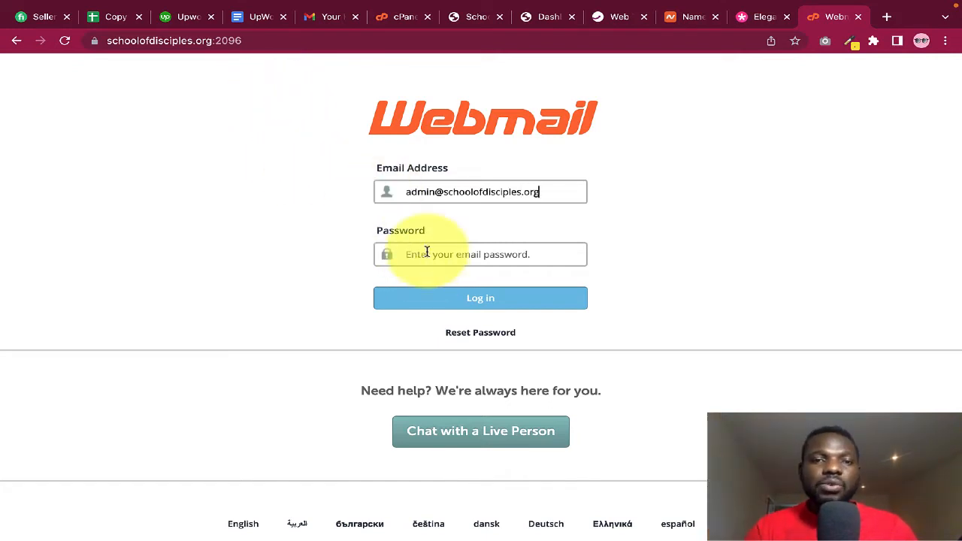
{"action": "type", "text": "••"}
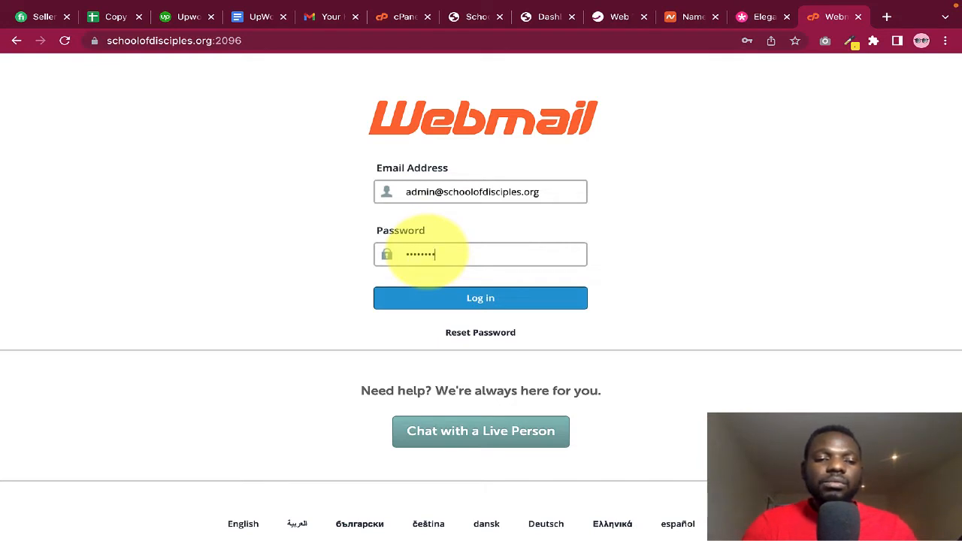
{"action": "left_click", "coordinate": [485, 300]}
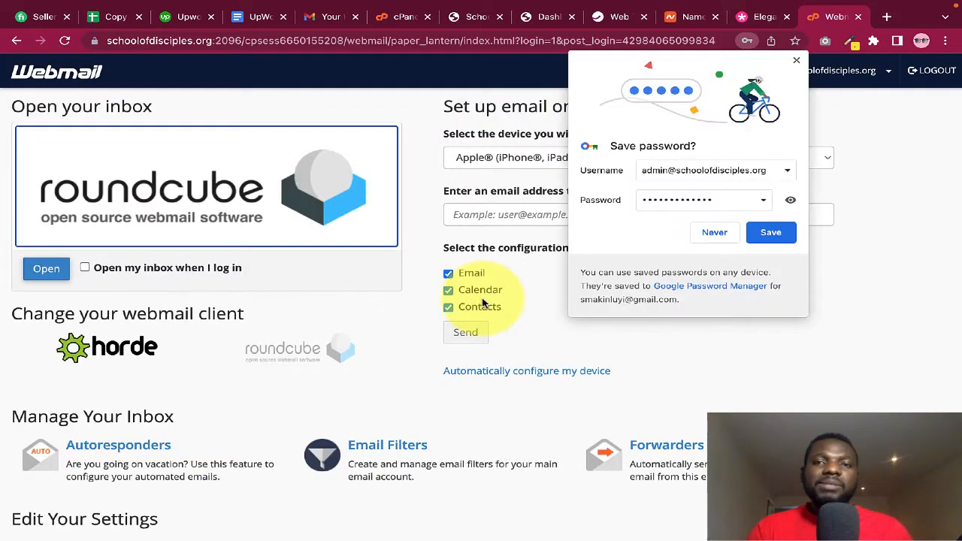
Decline Chrome's save-password prompt and open the Forwarders page under Manage Your Inbox
{"action": "left_click", "coordinate": [715, 233]}
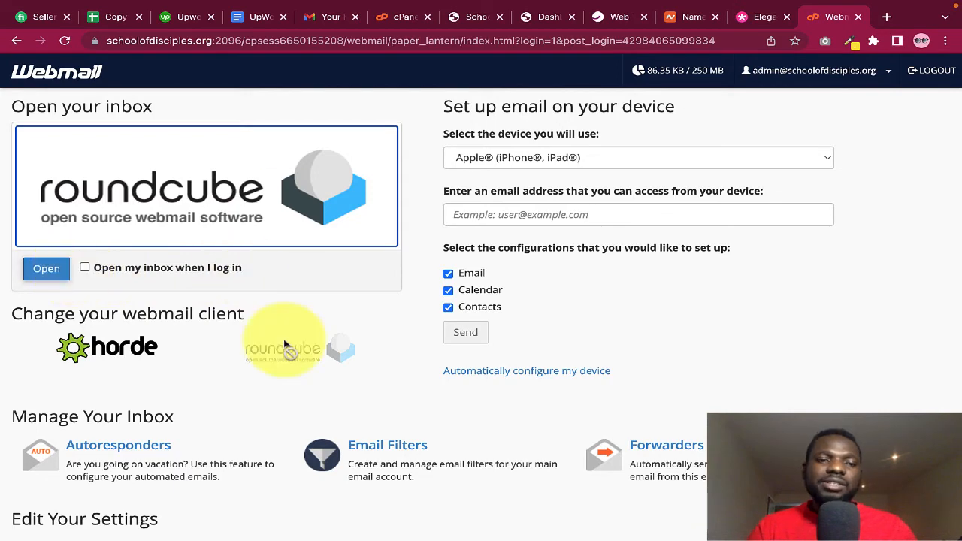
{"action": "scroll", "coordinate": [283, 339], "scroll_direction": "down", "scroll_amount": 2}
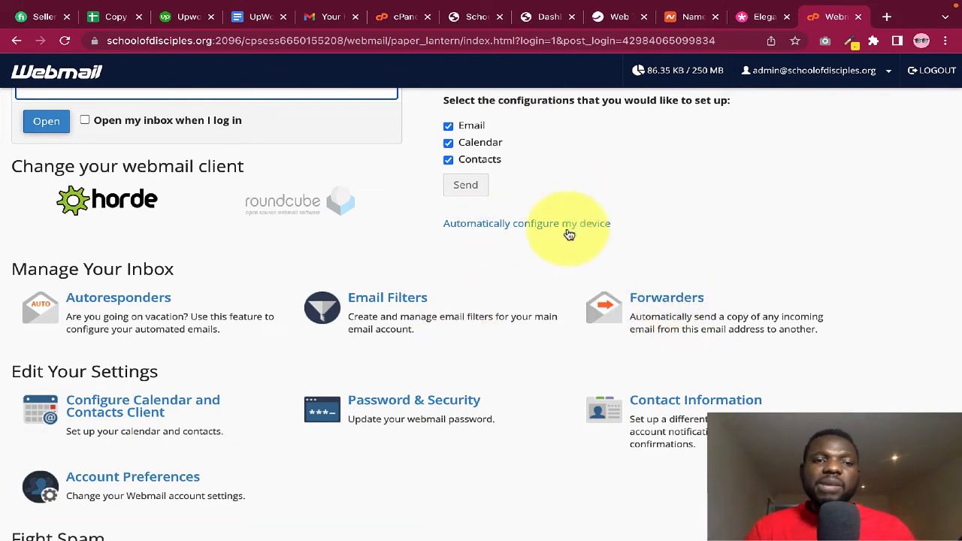
{"action": "scroll", "coordinate": [534, 245], "scroll_direction": "up", "scroll_amount": 2}
{"action": "scroll", "coordinate": [530, 250], "scroll_direction": "up", "scroll_amount": 1}
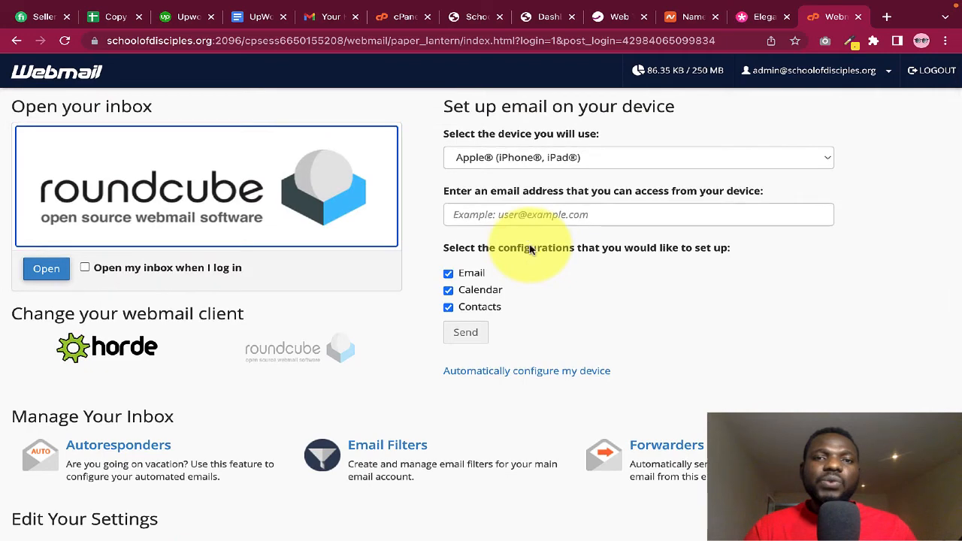
{"action": "scroll", "coordinate": [559, 283], "scroll_direction": "down", "scroll_amount": 1}
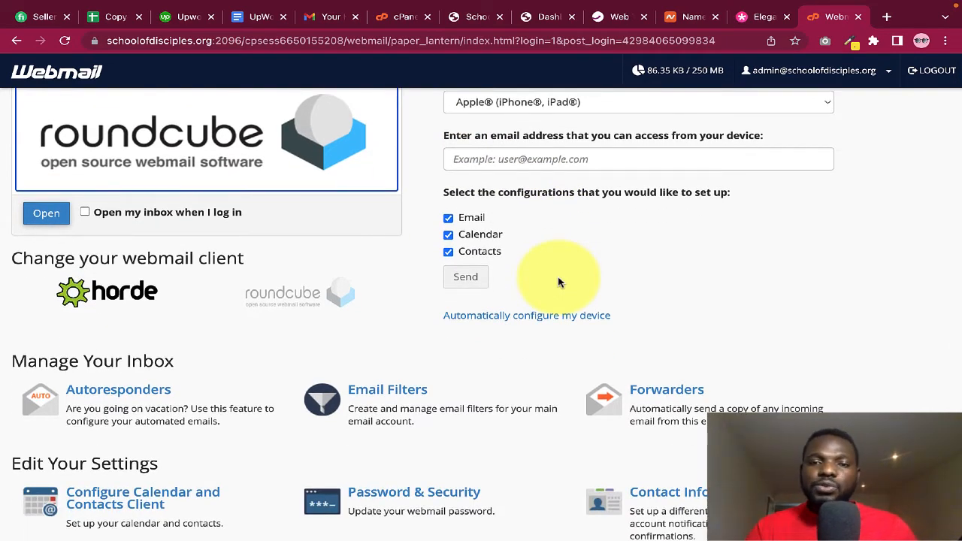
{"action": "left_click", "coordinate": [668, 390]}
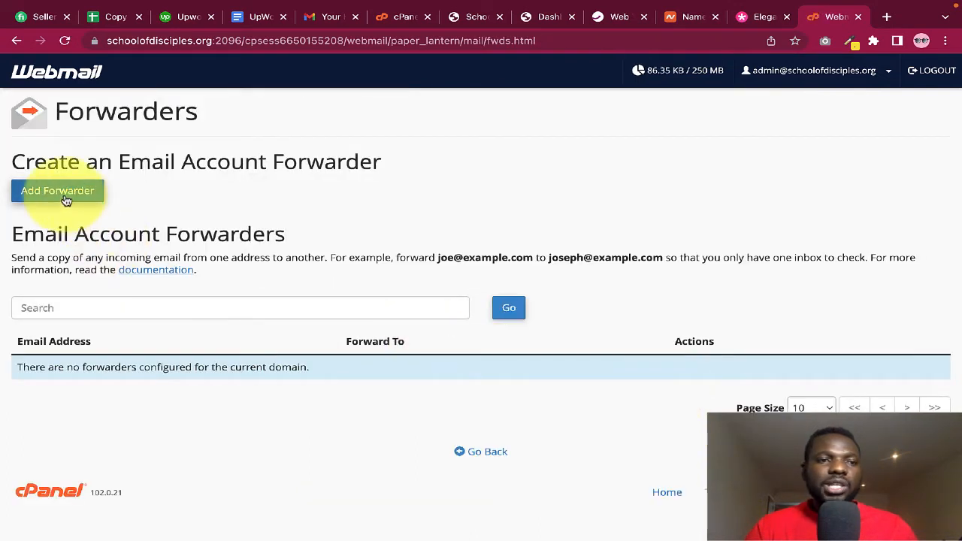
Open the Add Forwarder form without adding one, then close the Webmail tab
{"action": "left_click", "coordinate": [63, 196]}
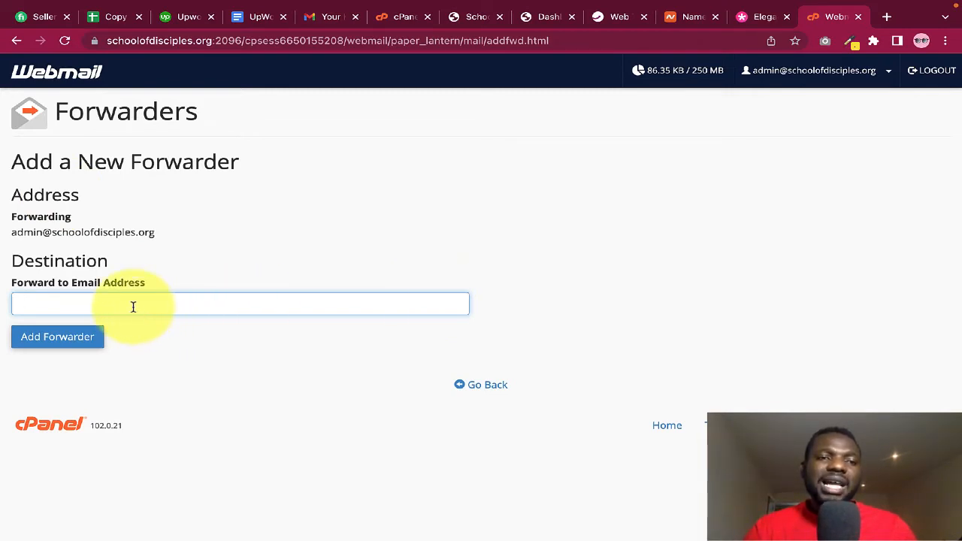
{"action": "left_click", "coordinate": [282, 243]}
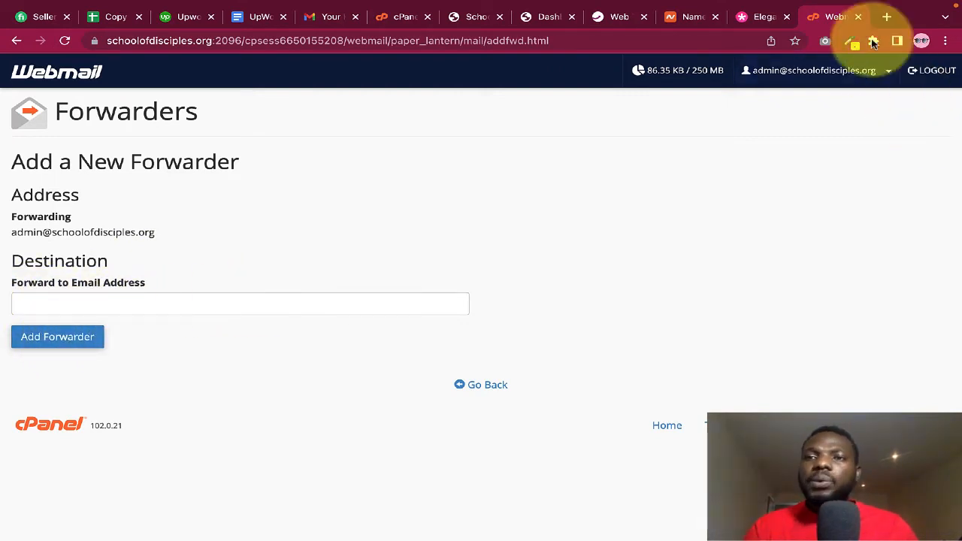
{"action": "left_click", "coordinate": [858, 17]}
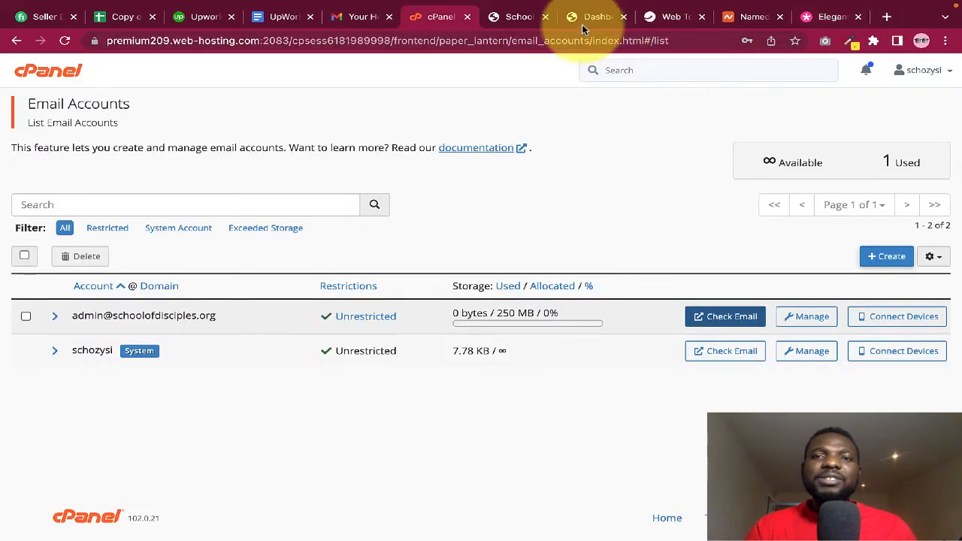
Close the cPanel tab and move the WordPress Dashboard tab ahead of the site tab
{"action": "left_click", "coordinate": [583, 18]}
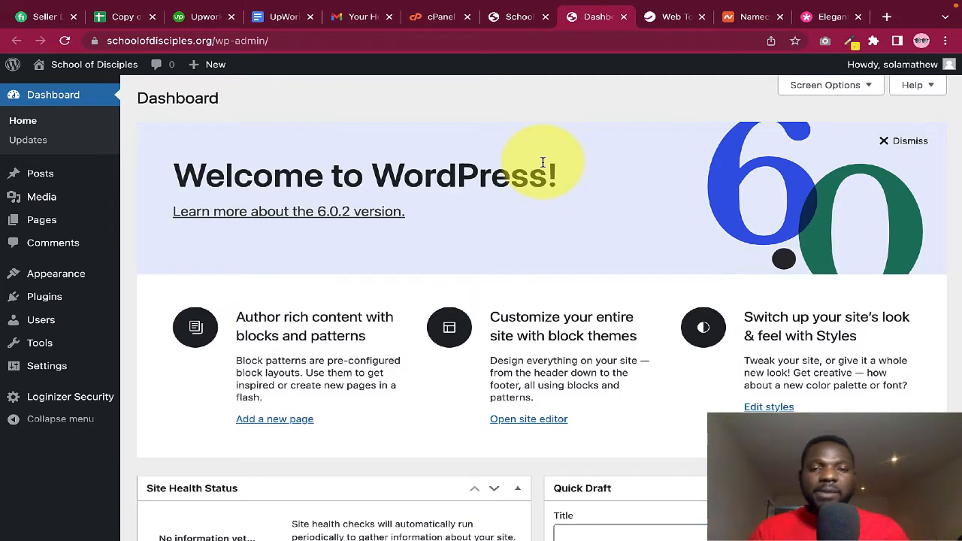
{"action": "left_click", "coordinate": [511, 18]}
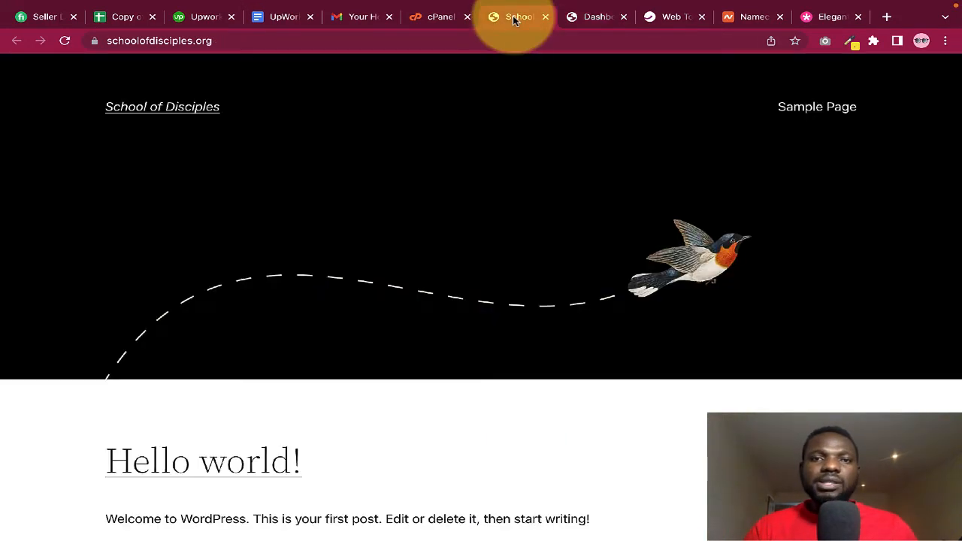
{"action": "left_click", "coordinate": [430, 16]}
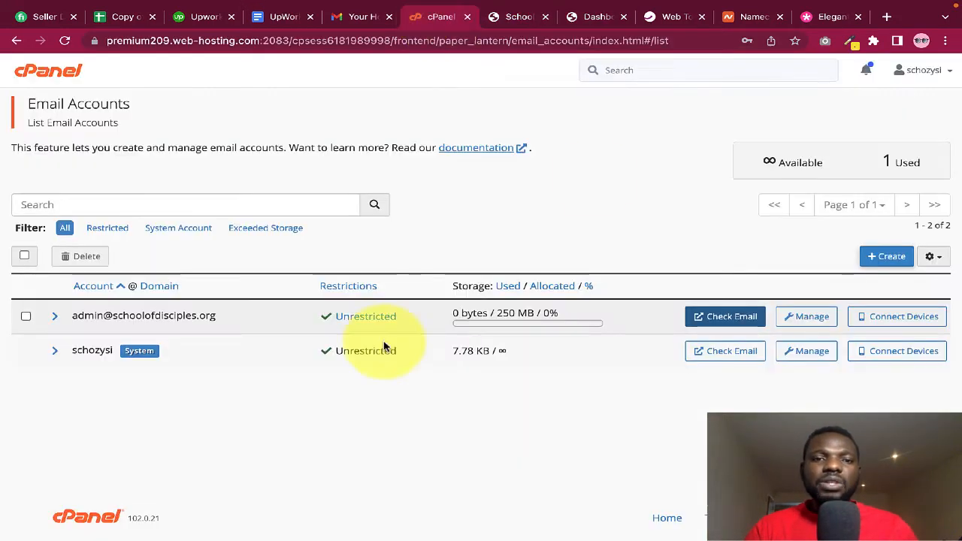
{"action": "left_click", "coordinate": [467, 16]}
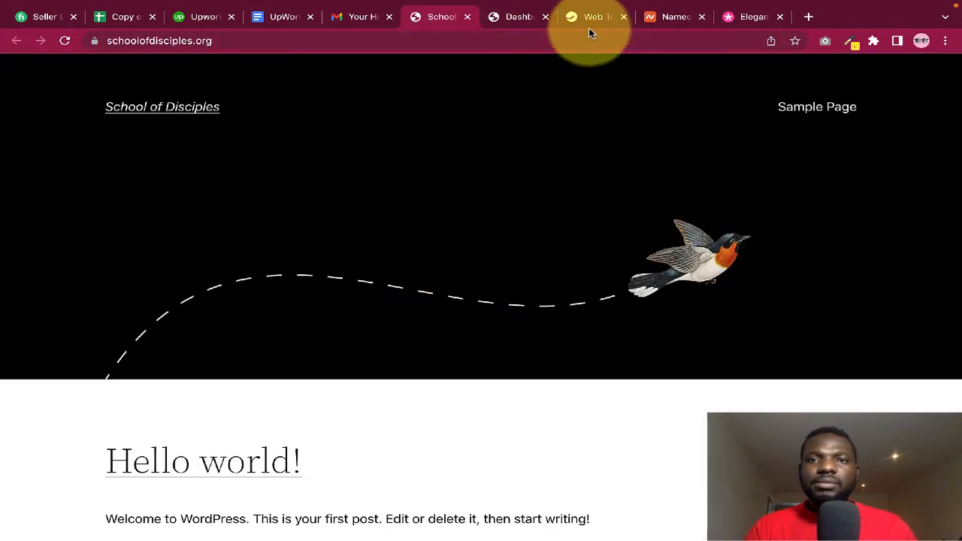
{"action": "left_click", "coordinate": [511, 18]}
{"action": "left_click_drag", "start_coordinate": [511, 18], "coordinate": [446, 17]}
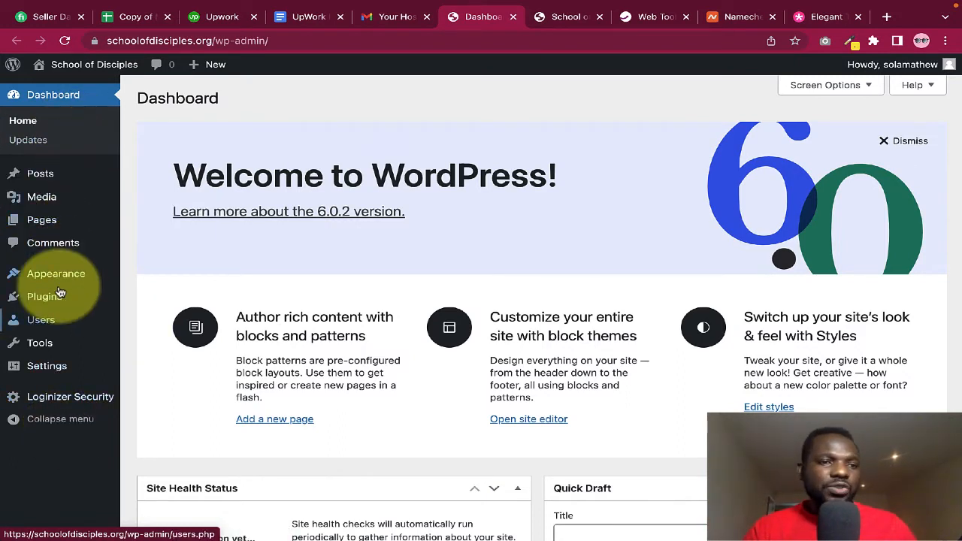
In General Settings, replace the 'My WordPress Blog' tagline with 'Building Disciples of Christ'
{"action": "left_click", "coordinate": [47, 368]}
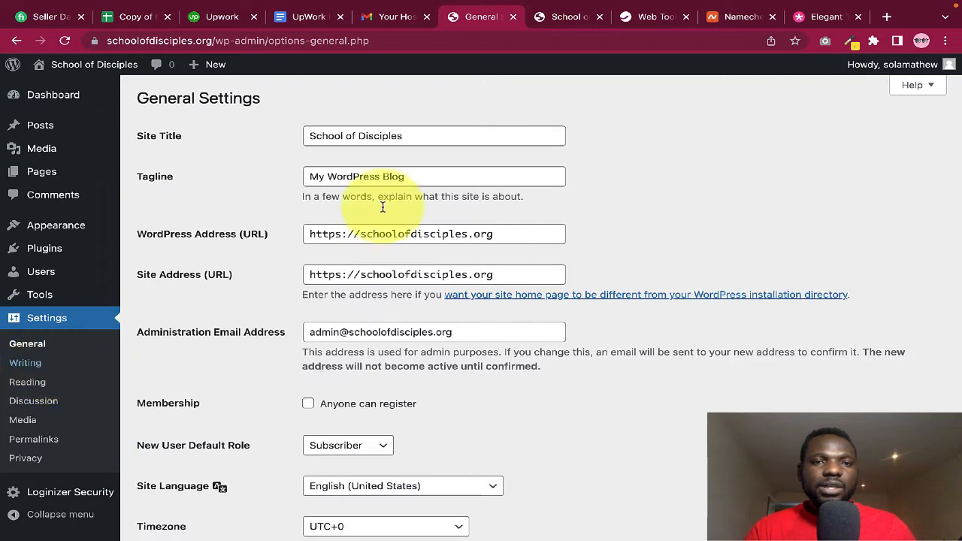
{"action": "left_click_drag", "start_coordinate": [434, 136], "coordinate": [332, 133]}
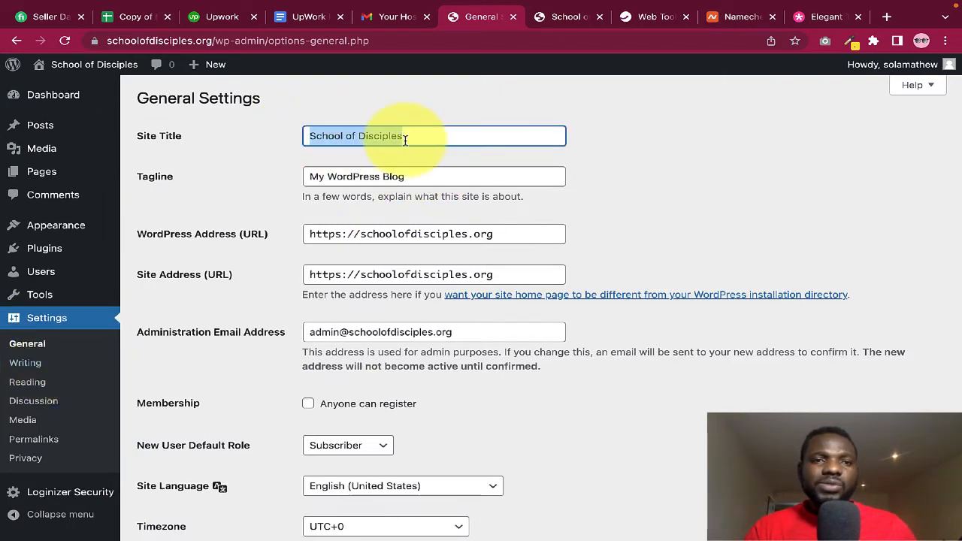
{"action": "left_click", "coordinate": [421, 178]}
{"action": "left_click_drag", "start_coordinate": [432, 179], "coordinate": [295, 182]}
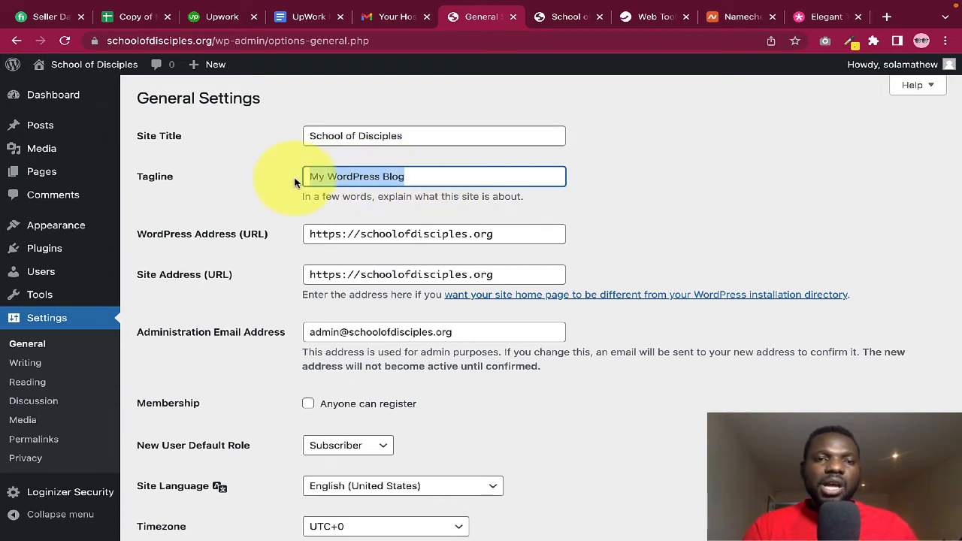
{"action": "type", "text": "Building Disciples of Christ"}
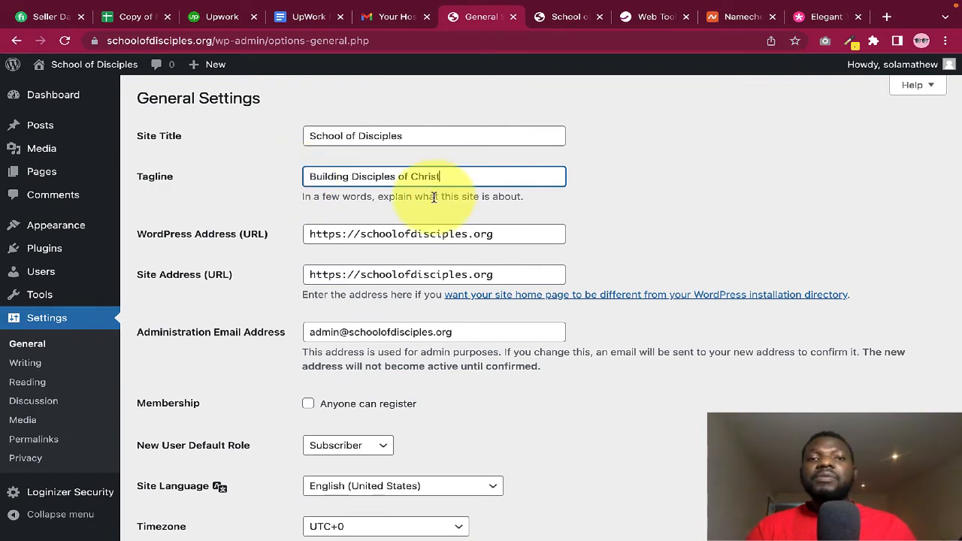
{"action": "left_click", "coordinate": [617, 201]}
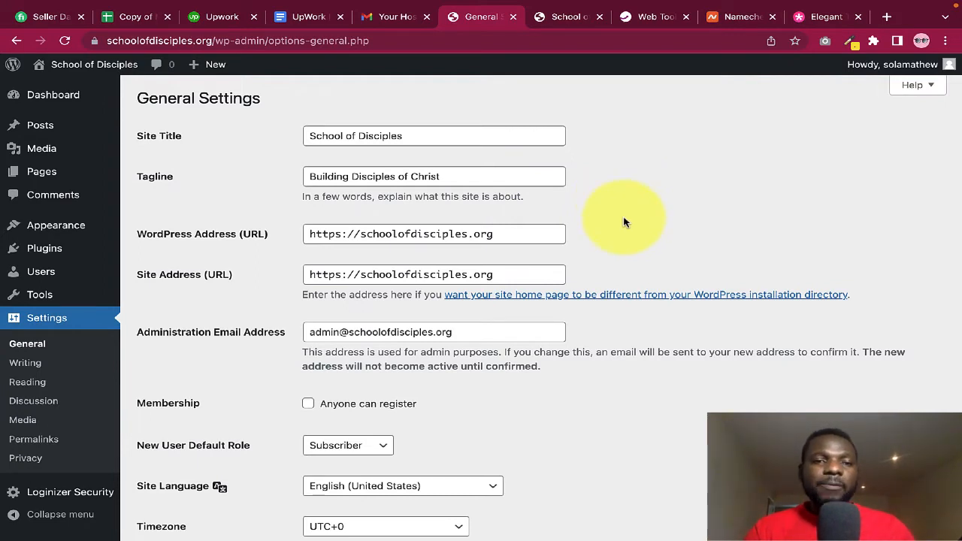
{"action": "scroll", "coordinate": [623, 222], "scroll_direction": "down", "scroll_amount": 1}
{"action": "scroll", "coordinate": [517, 314], "scroll_direction": "down", "scroll_amount": 1}
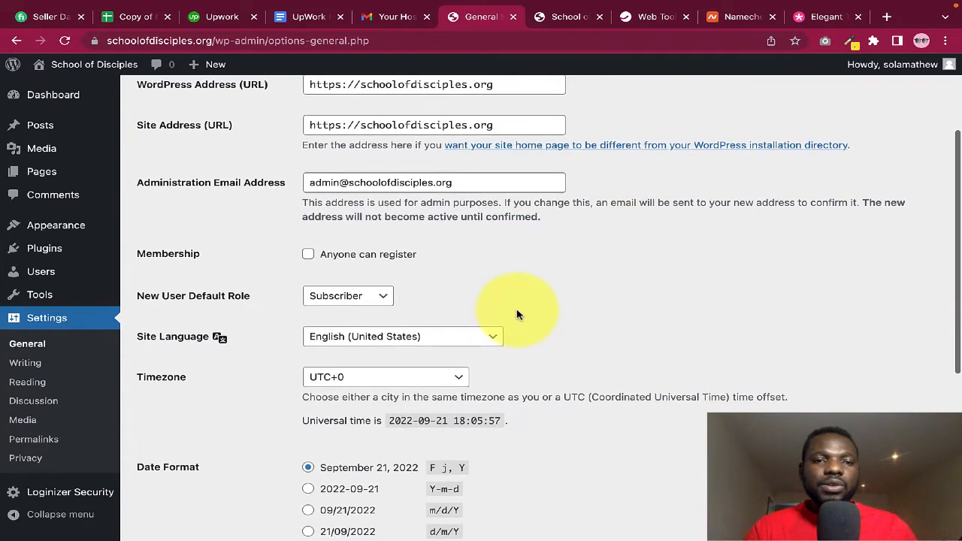
{"action": "scroll", "coordinate": [530, 319], "scroll_direction": "down", "scroll_amount": 2}
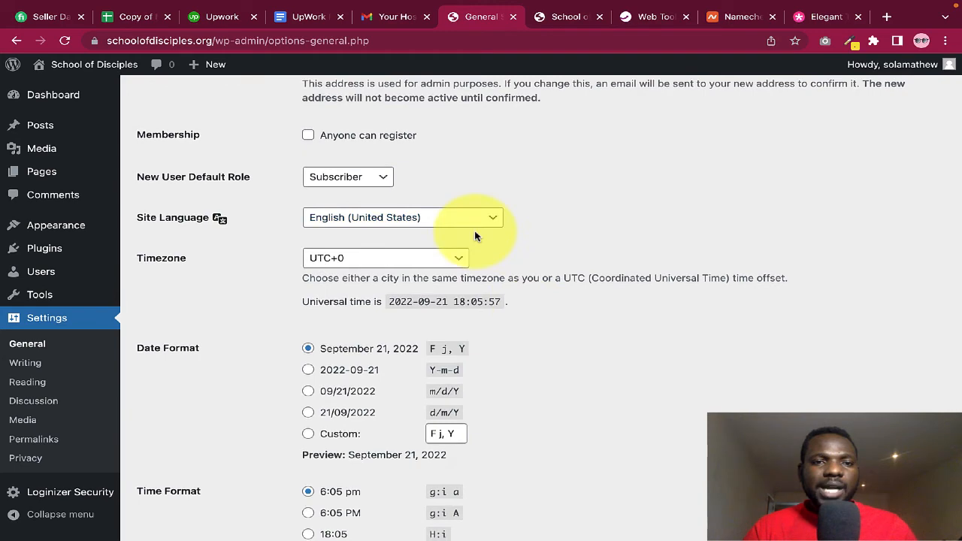
{"action": "scroll", "coordinate": [451, 226], "scroll_direction": "down", "scroll_amount": 2}
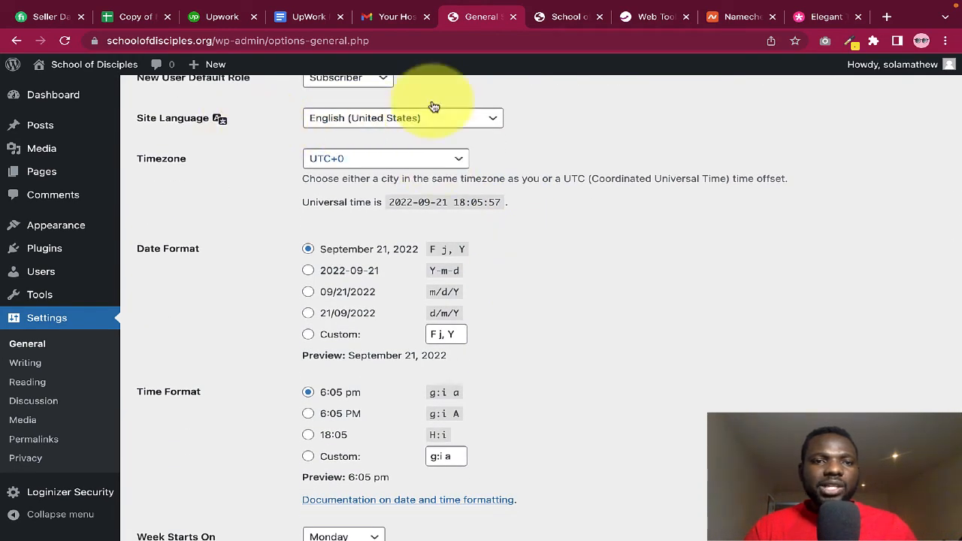
Check the timezone list and leave the timezone at UTC+0
{"action": "left_click", "coordinate": [450, 165]}
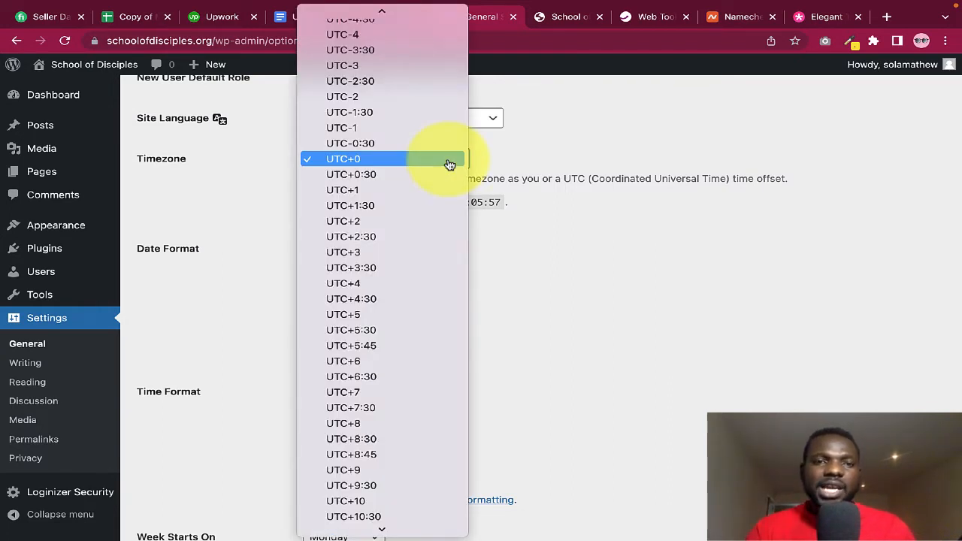
{"action": "scroll", "coordinate": [449, 165], "scroll_direction": "down", "scroll_amount": 3}
{"action": "scroll", "coordinate": [449, 165], "scroll_direction": "up", "scroll_amount": 20}
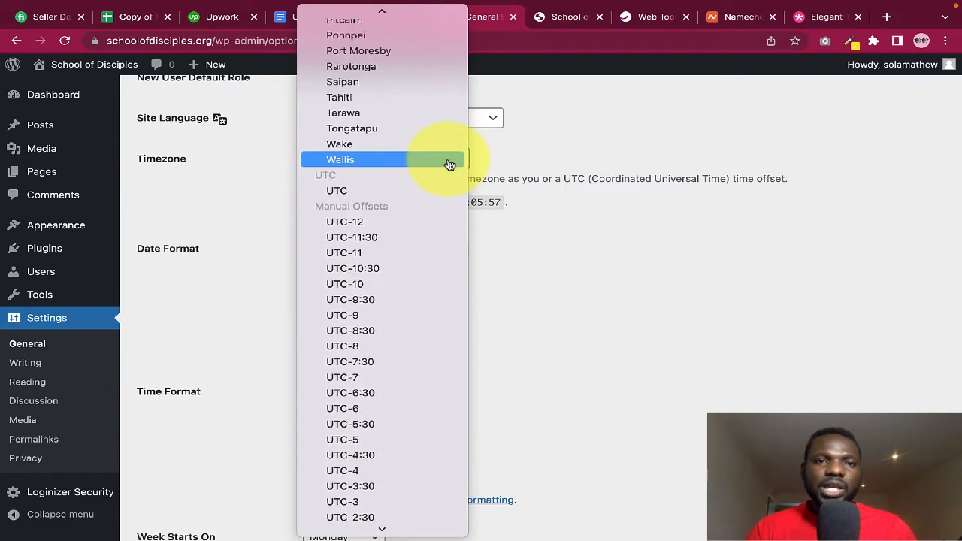
{"action": "scroll", "coordinate": [449, 162], "scroll_direction": "up", "scroll_amount": 10}
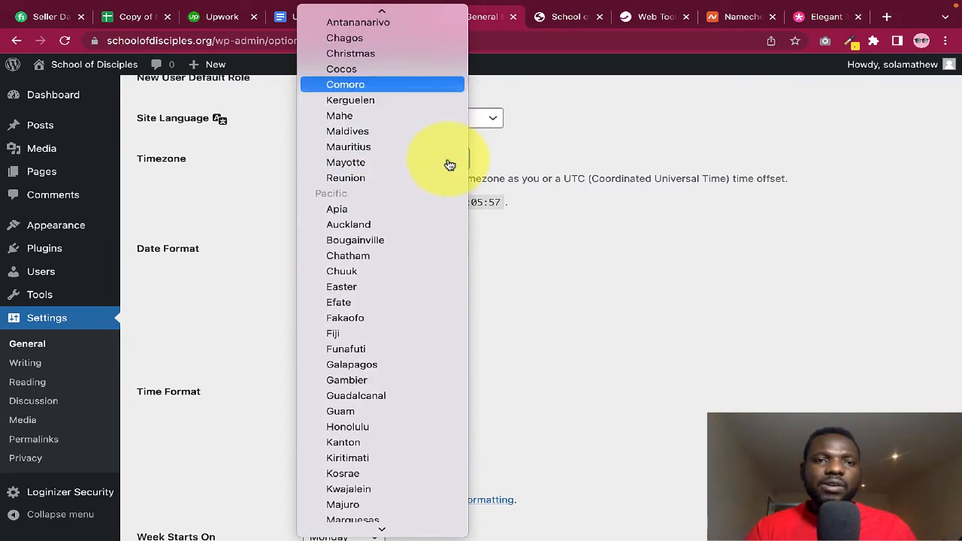
{"action": "scroll", "coordinate": [432, 295], "scroll_direction": "down", "scroll_amount": 1}
{"action": "scroll", "coordinate": [432, 294], "scroll_direction": "down", "scroll_amount": 15}
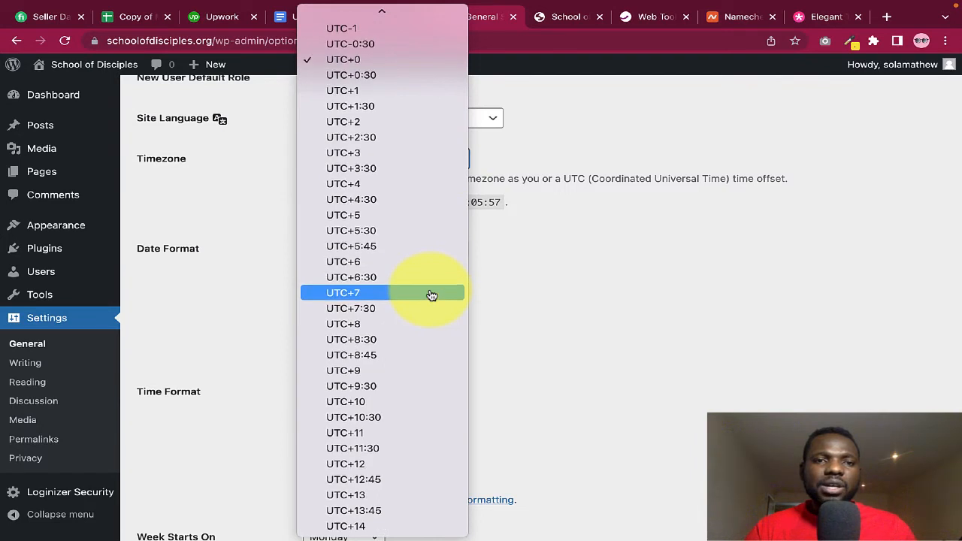
{"action": "left_click", "coordinate": [599, 333]}
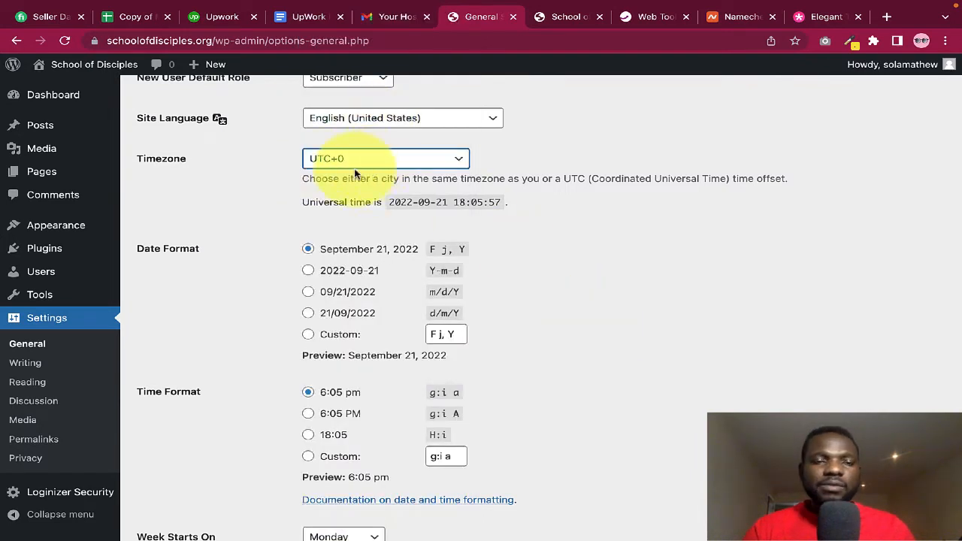
{"action": "scroll", "coordinate": [586, 317], "scroll_direction": "down", "scroll_amount": 2}
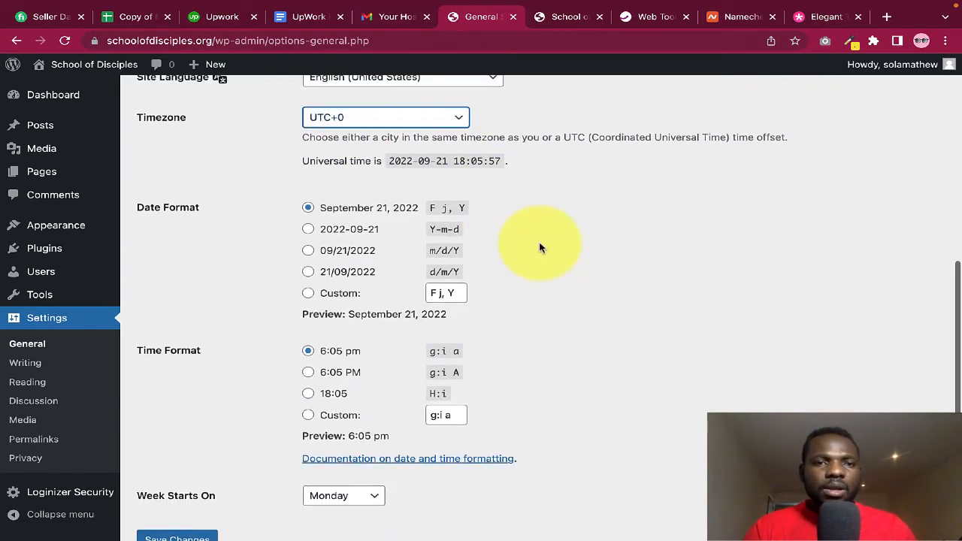
{"action": "left_click", "coordinate": [538, 239]}
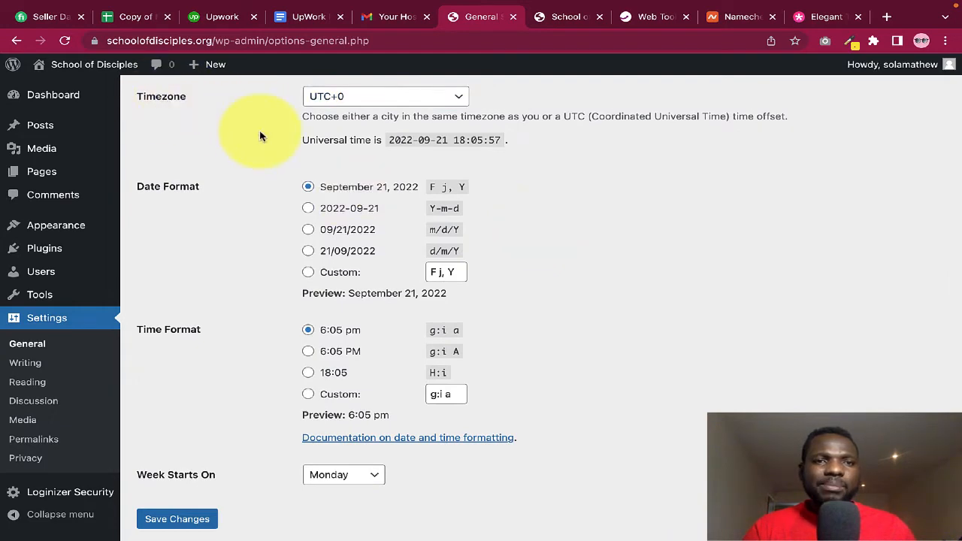
Make weeks start on Sunday and save the General Settings
{"action": "scroll", "coordinate": [262, 135], "scroll_direction": "up", "scroll_amount": 1}
{"action": "scroll", "coordinate": [419, 280], "scroll_direction": "down", "scroll_amount": 1}
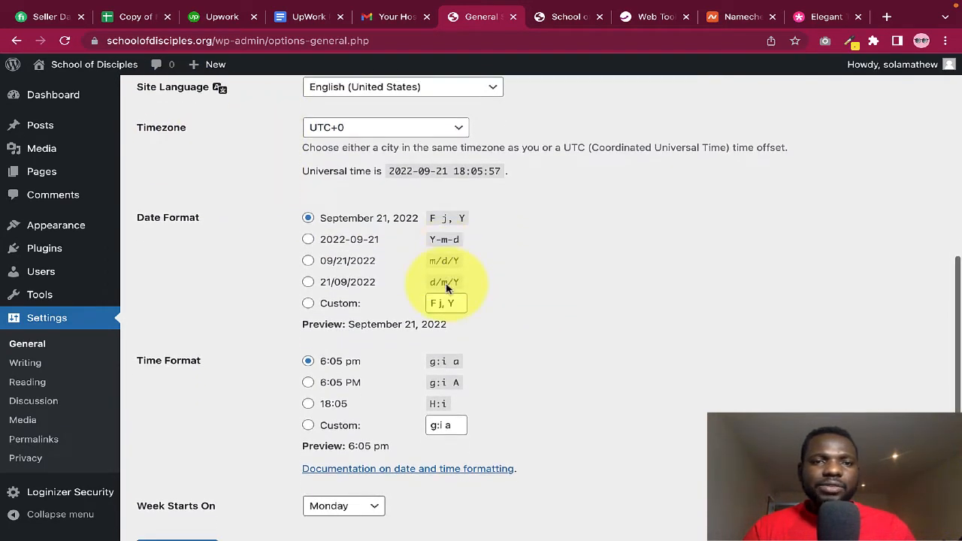
{"action": "scroll", "coordinate": [513, 257], "scroll_direction": "down", "scroll_amount": 1}
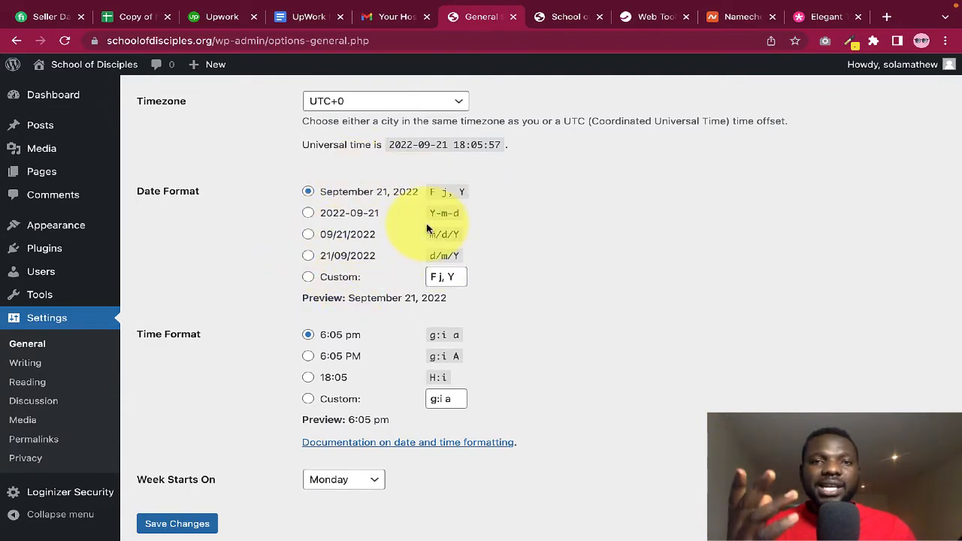
{"action": "scroll", "coordinate": [462, 351], "scroll_direction": "down", "scroll_amount": 2}
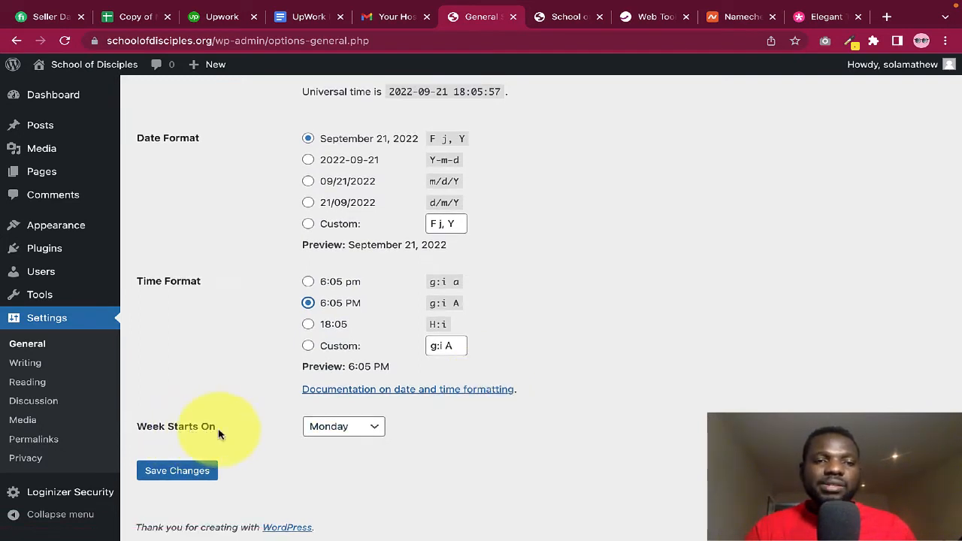
{"action": "left_click", "coordinate": [376, 432]}
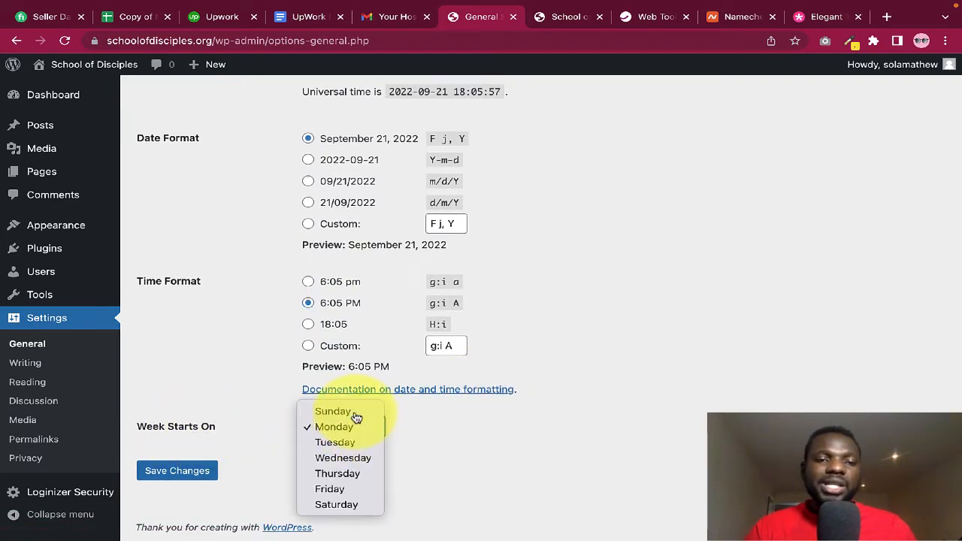
{"action": "left_click", "coordinate": [357, 416]}
{"action": "left_click", "coordinate": [193, 470]}
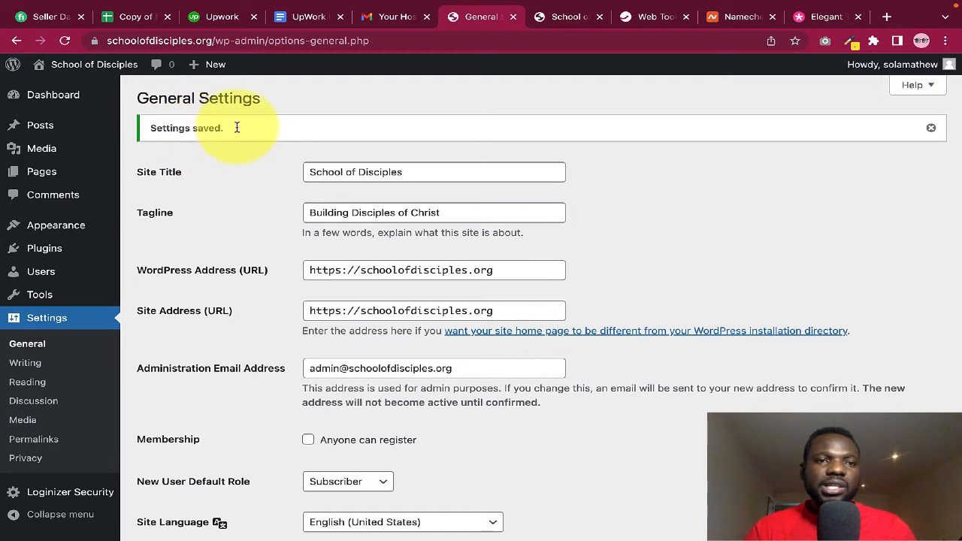
{"action": "left_click_drag", "start_coordinate": [236, 128], "coordinate": [164, 128]}
In Permalink settings, highlight the date and sample-post parts of the Day and name example URL
{"action": "left_click", "coordinate": [158, 134]}
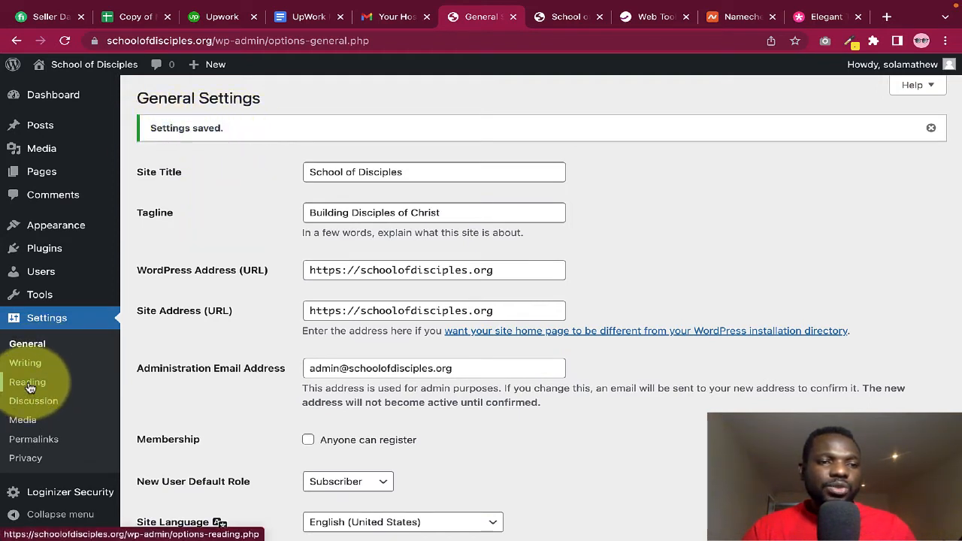
{"action": "left_click", "coordinate": [38, 445]}
{"action": "scroll", "coordinate": [419, 369], "scroll_direction": "down", "scroll_amount": 2}
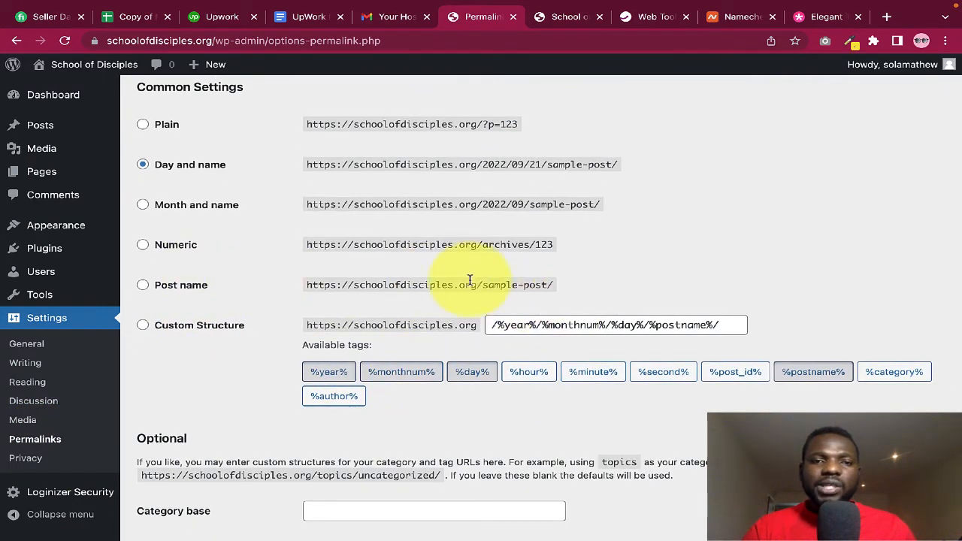
{"action": "scroll", "coordinate": [455, 277], "scroll_direction": "up", "scroll_amount": 1}
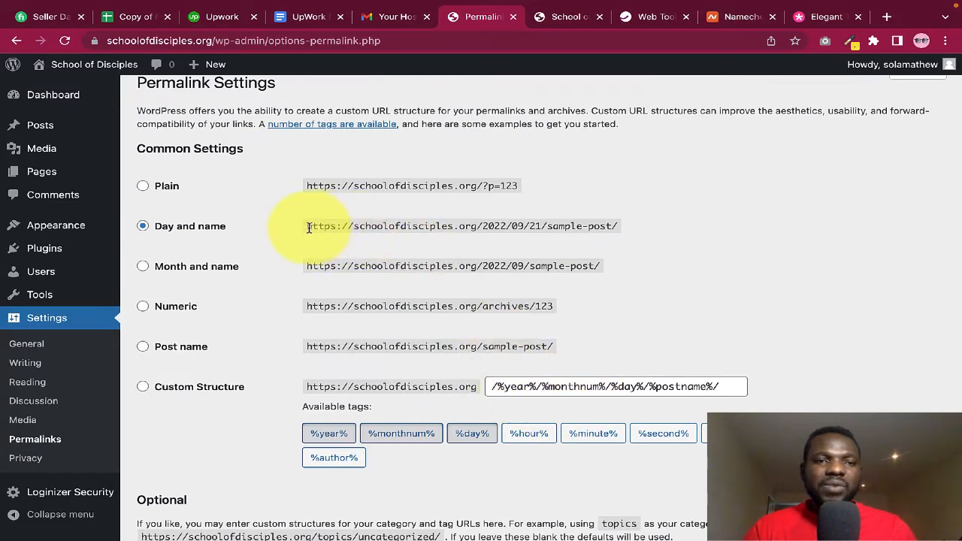
{"action": "left_click_drag", "start_coordinate": [308, 227], "coordinate": [626, 233]}
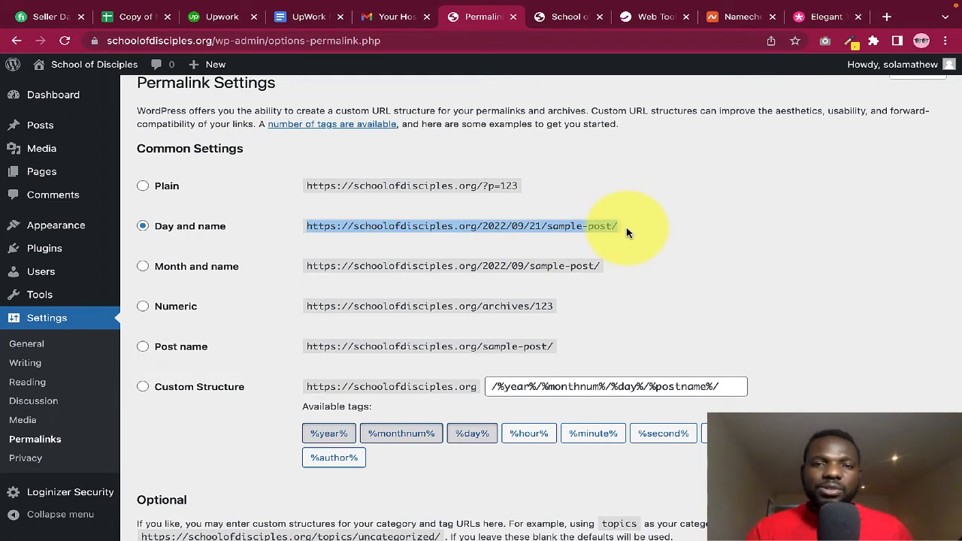
{"action": "left_click", "coordinate": [626, 227]}
{"action": "left_click_drag", "start_coordinate": [483, 227], "coordinate": [534, 227]}
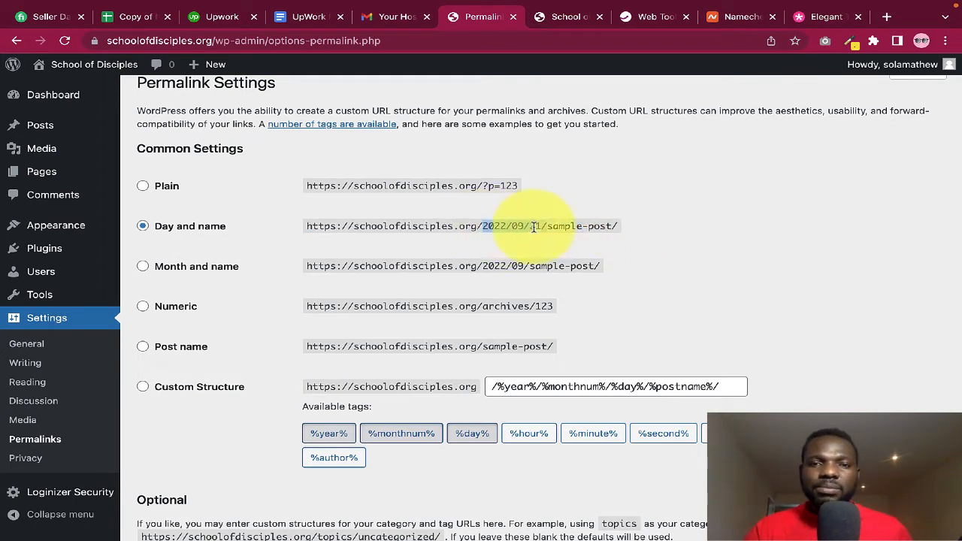
{"action": "left_click", "coordinate": [557, 228]}
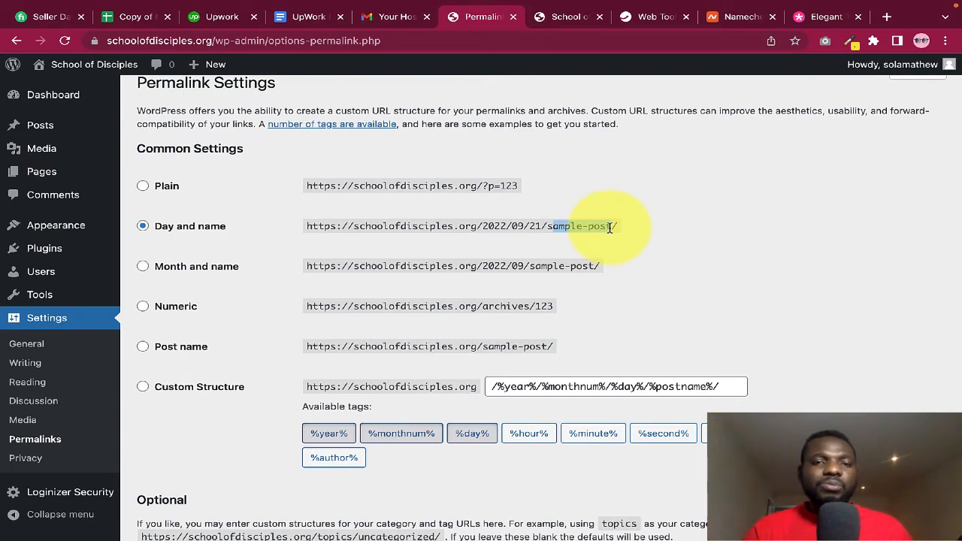
{"action": "left_click_drag", "start_coordinate": [609, 229], "coordinate": [618, 228]}
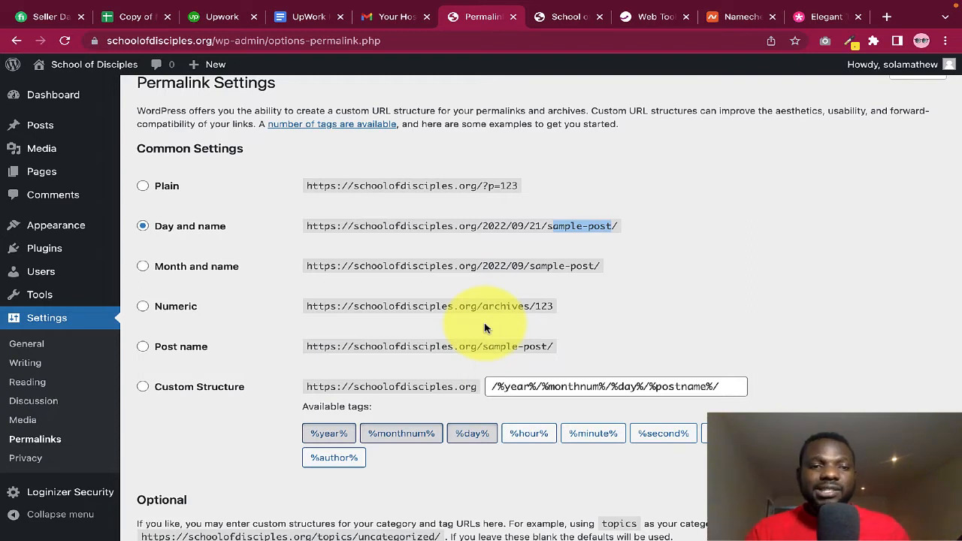
Switch permalinks to the Post name structure and dismiss the update notice
{"action": "left_click", "coordinate": [175, 345]}
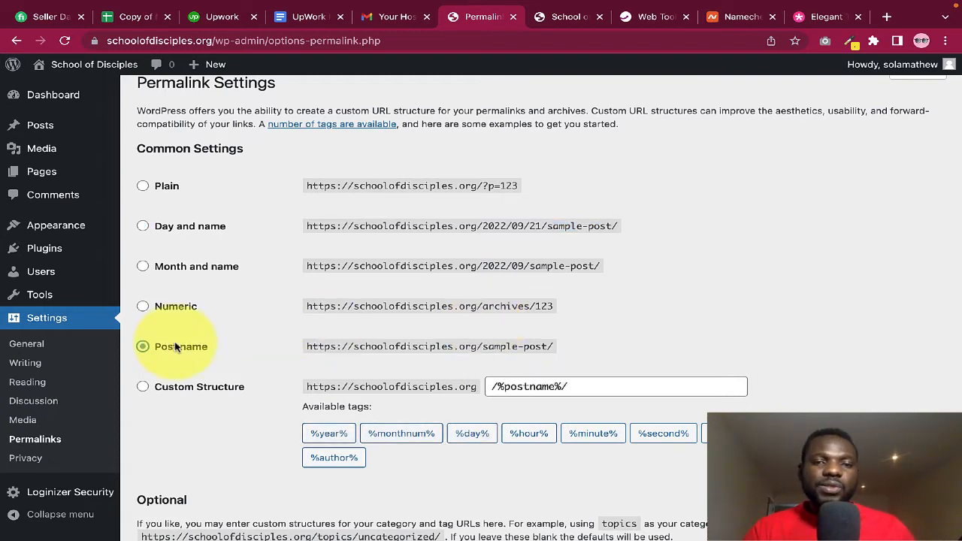
{"action": "scroll", "coordinate": [353, 421], "scroll_direction": "down", "scroll_amount": 3}
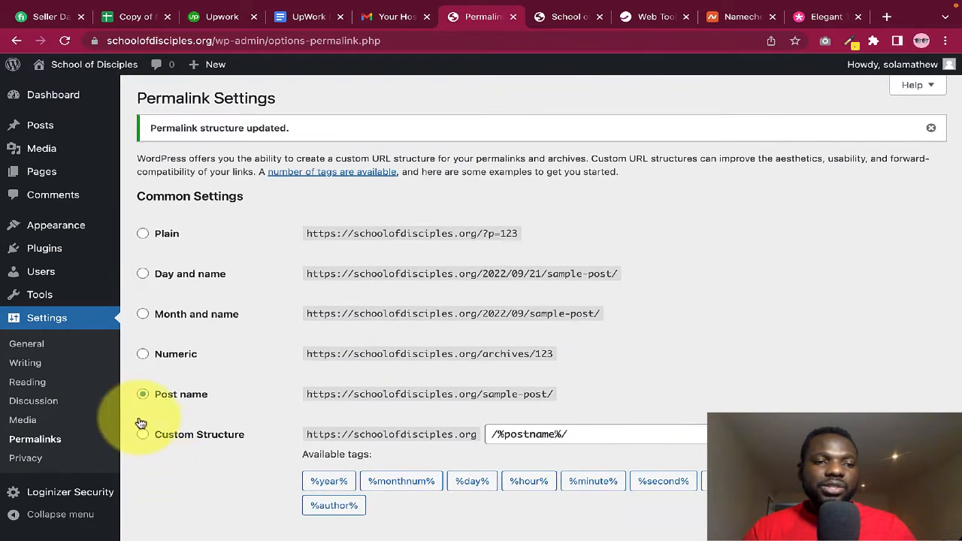
{"action": "scroll", "coordinate": [373, 292], "scroll_direction": "down", "scroll_amount": 3}
{"action": "scroll", "coordinate": [374, 291], "scroll_direction": "up", "scroll_amount": 3}
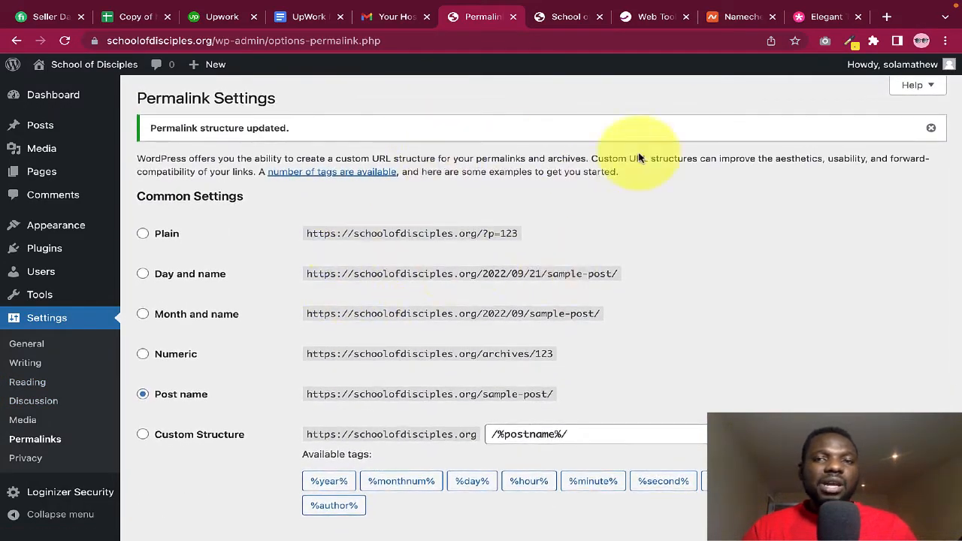
{"action": "left_click", "coordinate": [931, 128]}
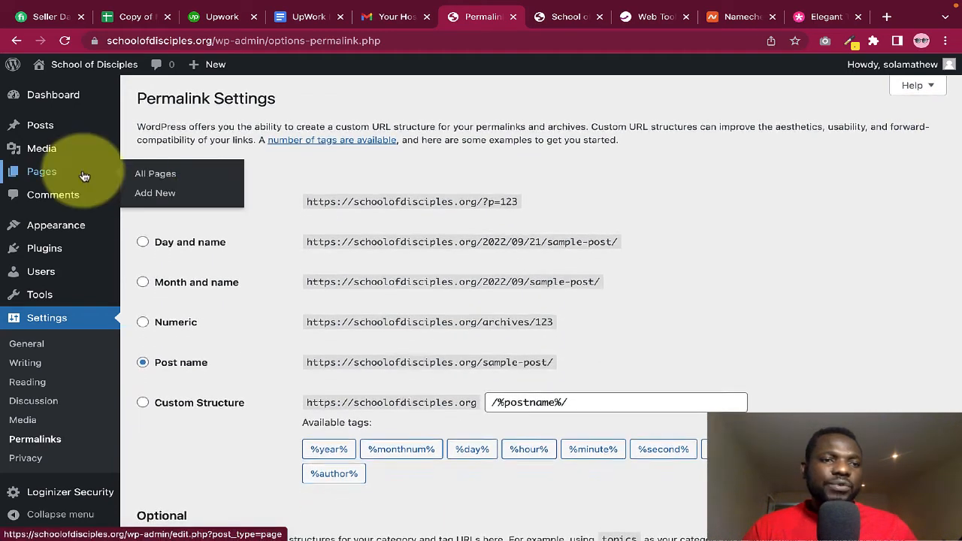
{"action": "mouse_move", "coordinate": [42, 274]}
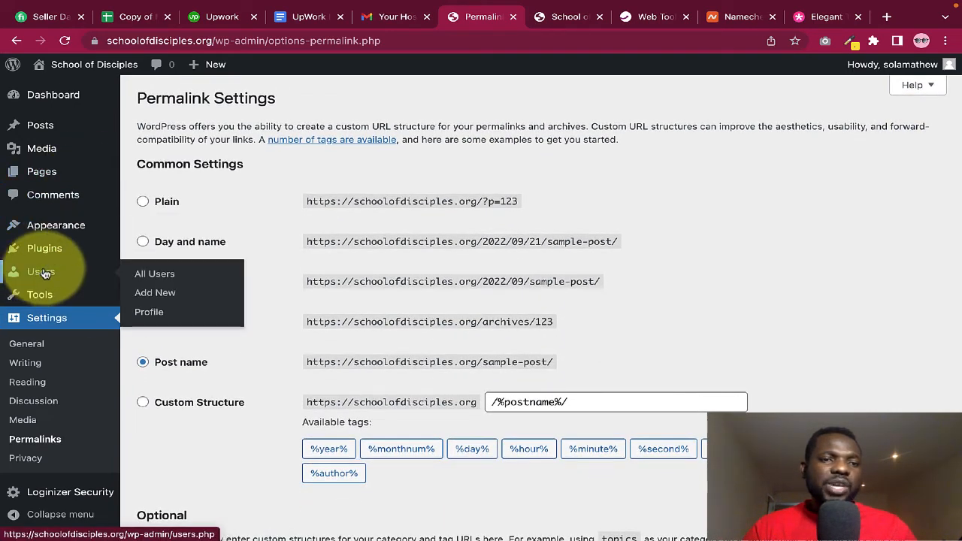
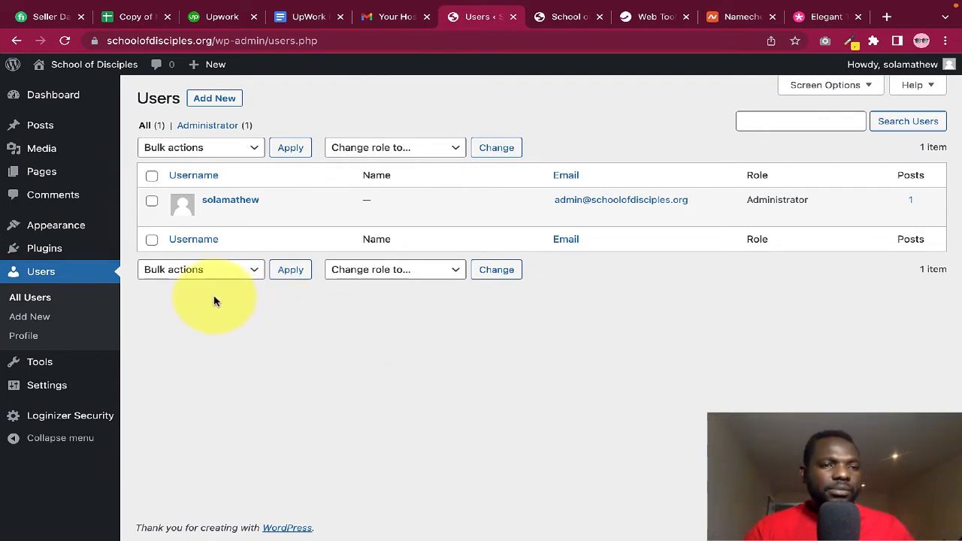
Browse the Pages list, then open All Posts, which holds only 'Hello world!'
{"action": "mouse_move", "coordinate": [54, 255]}
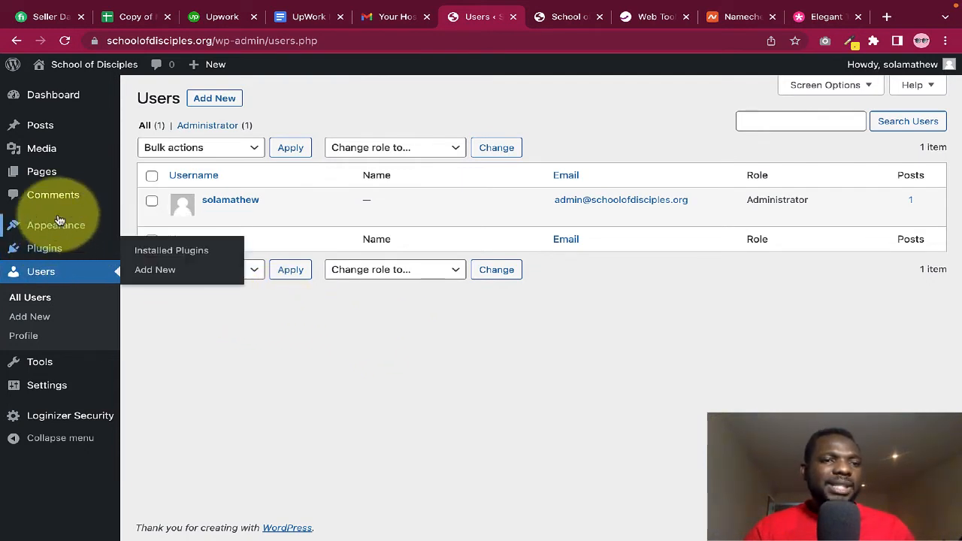
{"action": "left_click", "coordinate": [43, 174]}
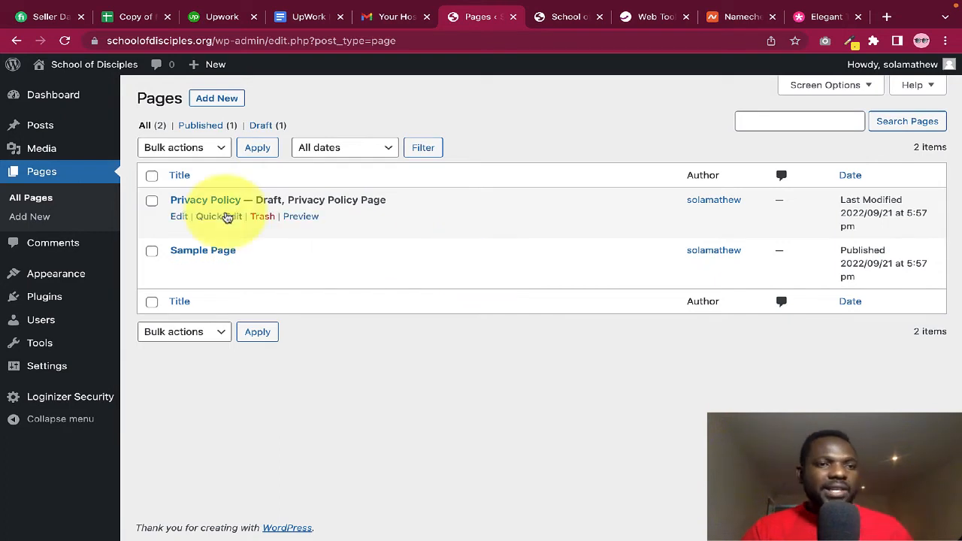
{"action": "left_click", "coordinate": [49, 128]}
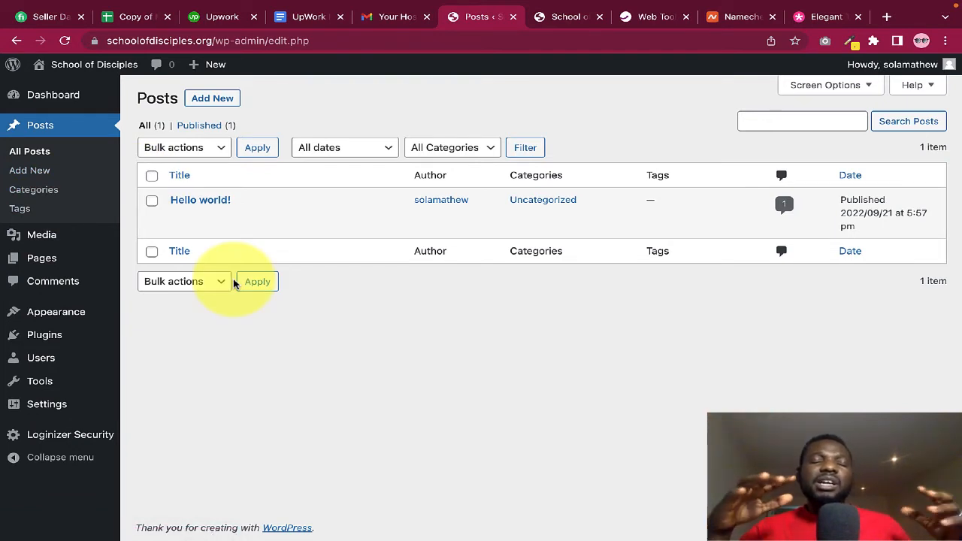
{"action": "mouse_move", "coordinate": [36, 268]}
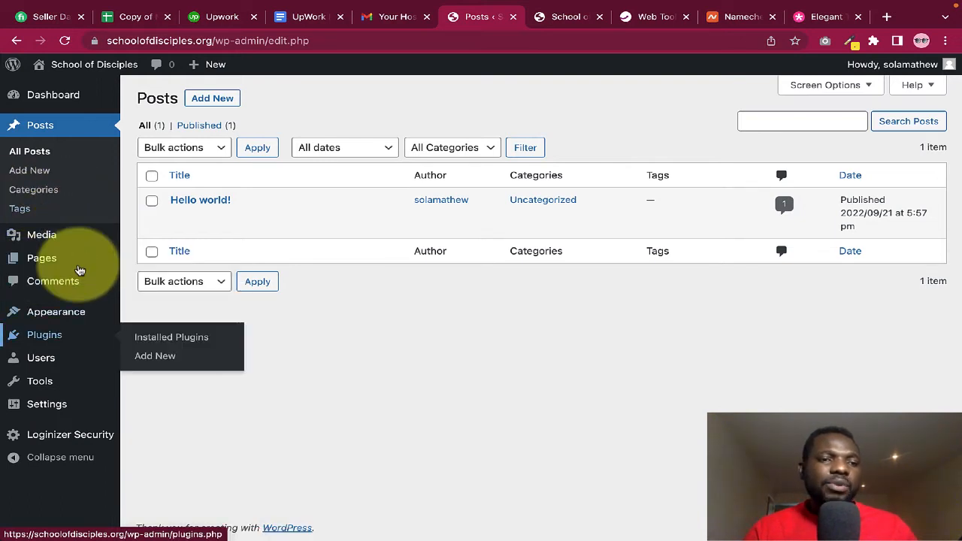
Review the installed plugins: Akismet Anti-Spam, Hello Dolly and the active Loginizer
{"action": "left_click", "coordinate": [58, 338]}
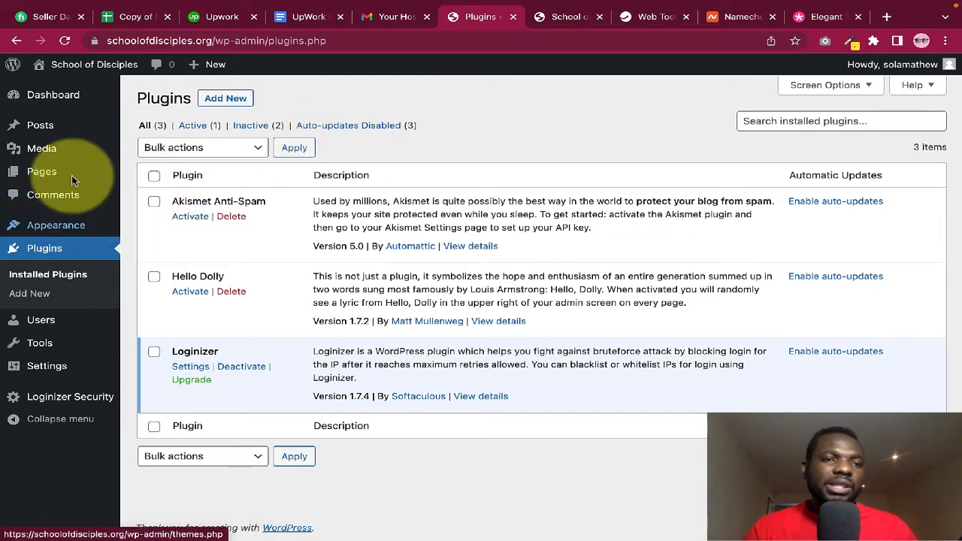
{"action": "mouse_move", "coordinate": [51, 231]}
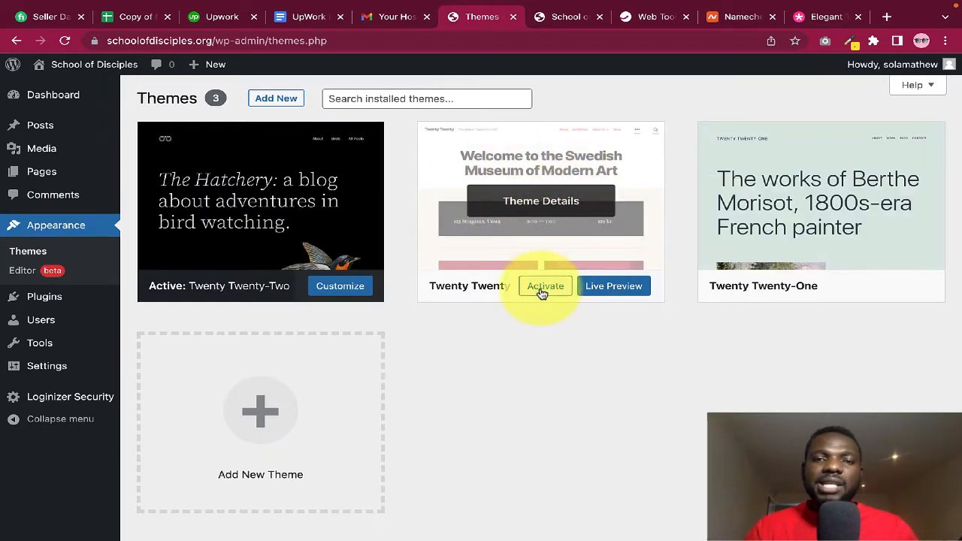
Glance at the live front page and return to the Themes page to activate Twenty Twenty
{"action": "left_click", "coordinate": [560, 18]}
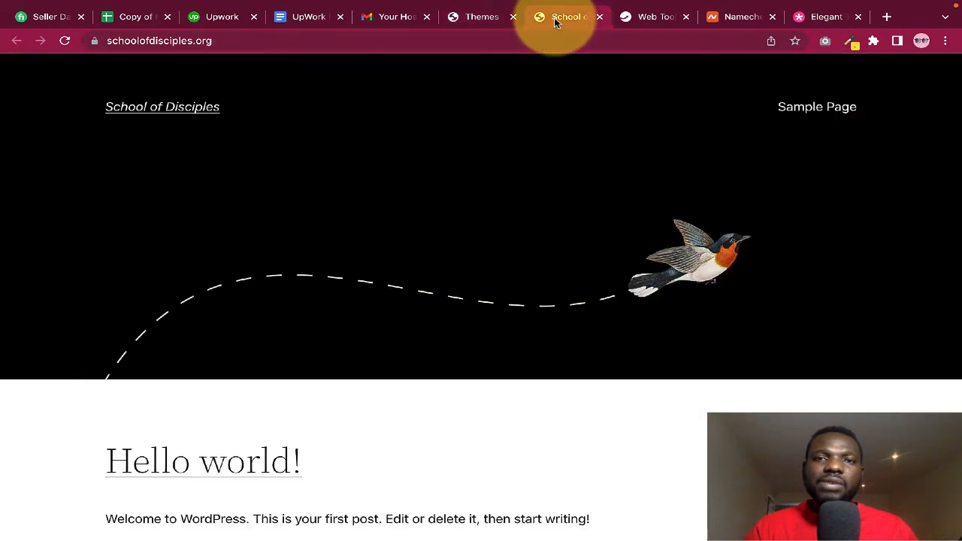
{"action": "left_click", "coordinate": [472, 19]}
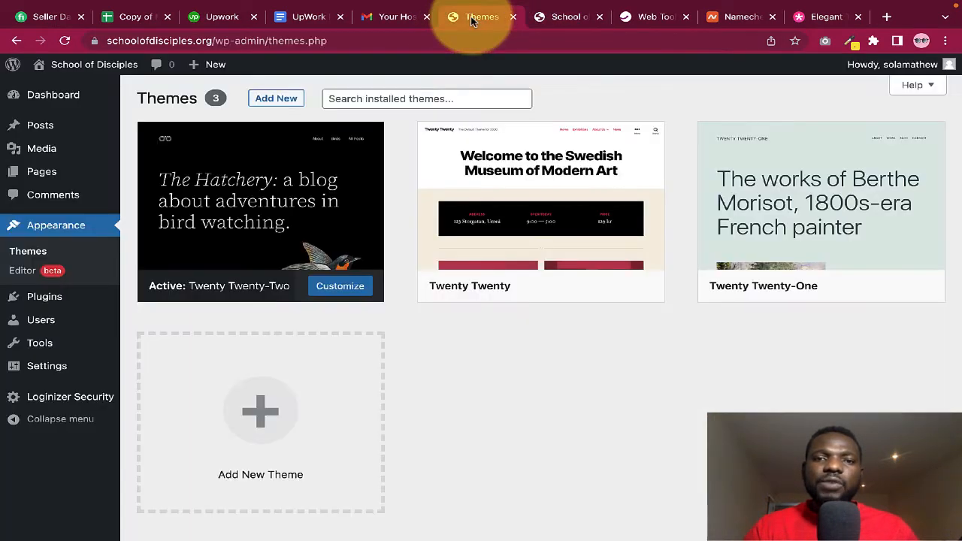
{"action": "mouse_move", "coordinate": [534, 270]}
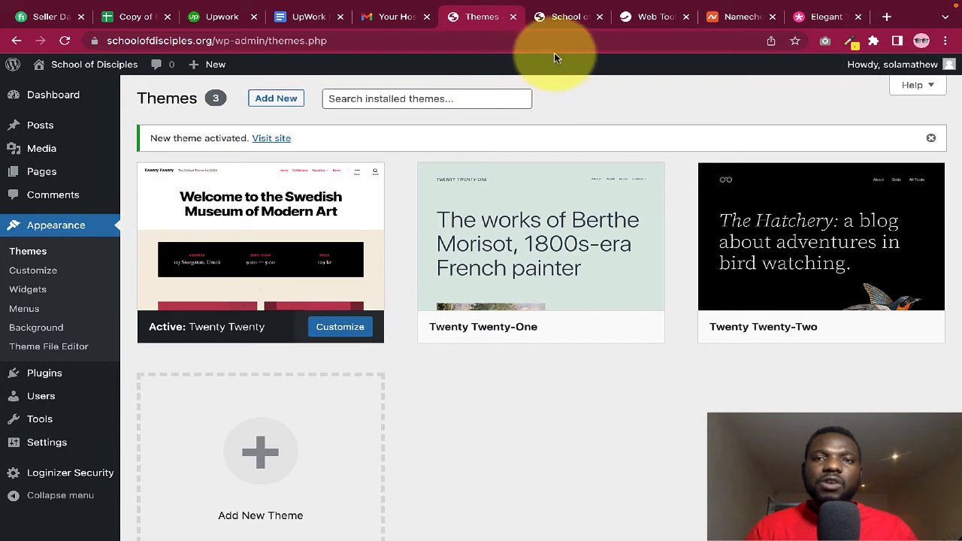
Reload the live site and scroll through it to confirm the Twenty Twenty theme
{"action": "left_click", "coordinate": [553, 21]}
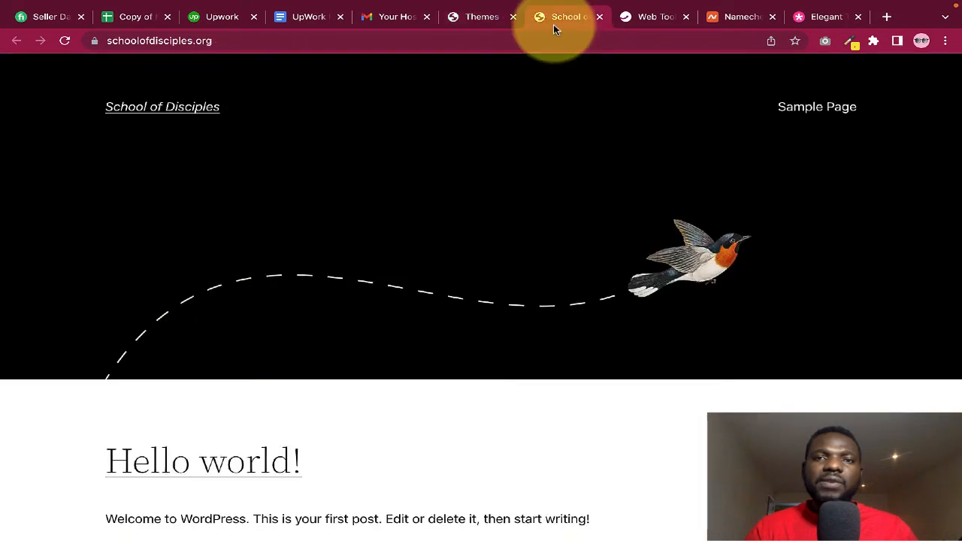
{"action": "left_click", "coordinate": [64, 42]}
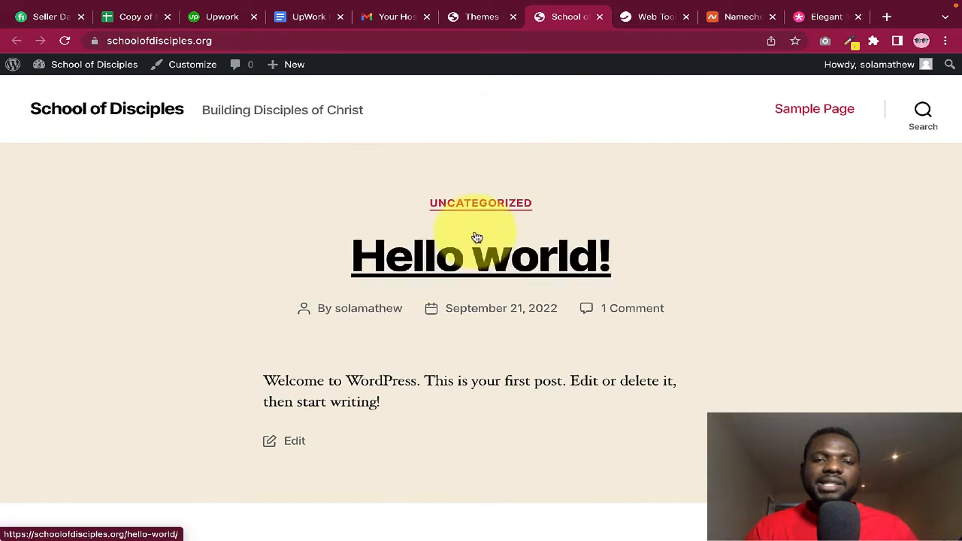
{"action": "scroll", "coordinate": [475, 235], "scroll_direction": "down", "scroll_amount": 3}
{"action": "scroll", "coordinate": [553, 209], "scroll_direction": "up", "scroll_amount": 2}
{"action": "scroll", "coordinate": [554, 208], "scroll_direction": "up", "scroll_amount": 1}
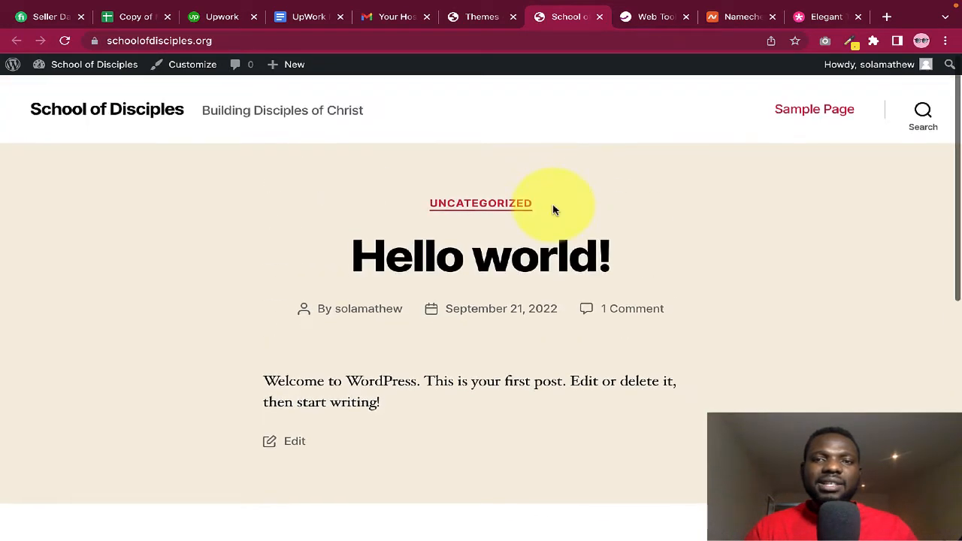
{"action": "scroll", "coordinate": [505, 258], "scroll_direction": "down", "scroll_amount": 3}
{"action": "scroll", "coordinate": [504, 268], "scroll_direction": "down", "scroll_amount": 2}
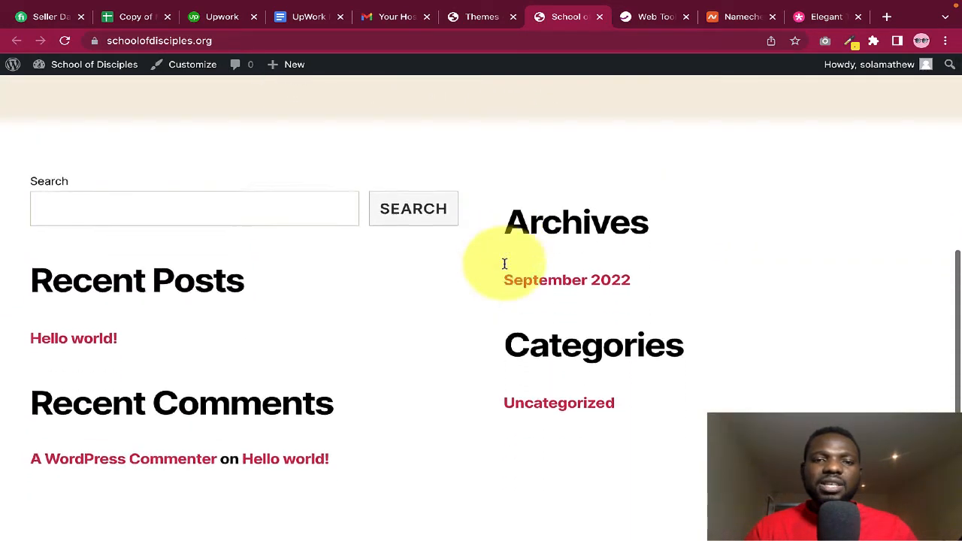
{"action": "scroll", "coordinate": [505, 269], "scroll_direction": "up", "scroll_amount": 5}
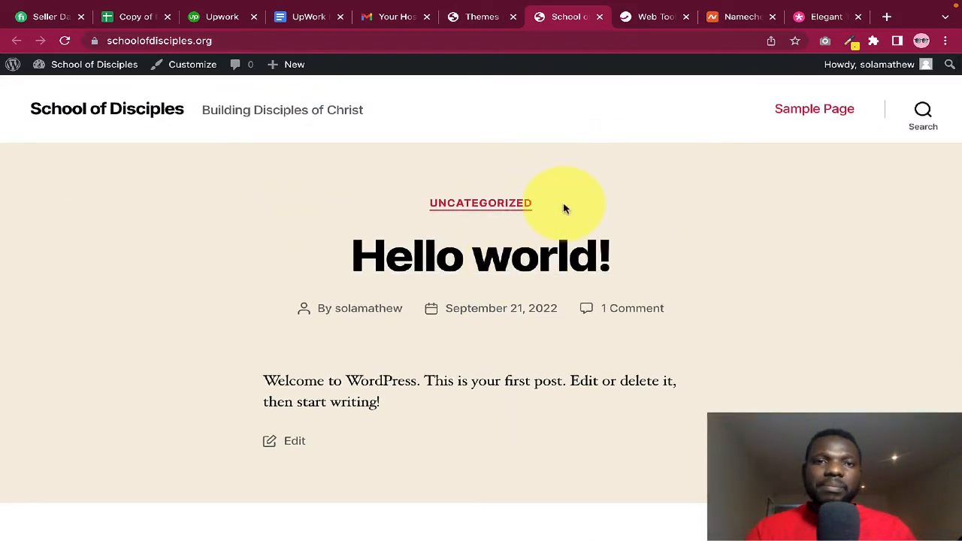
{"action": "left_click", "coordinate": [466, 12]}
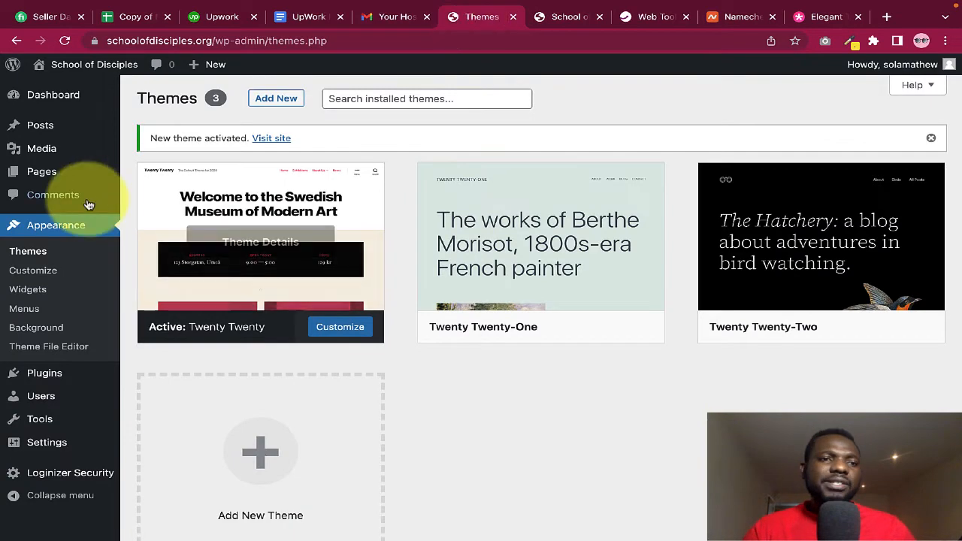
{"action": "mouse_move", "coordinate": [45, 376]}
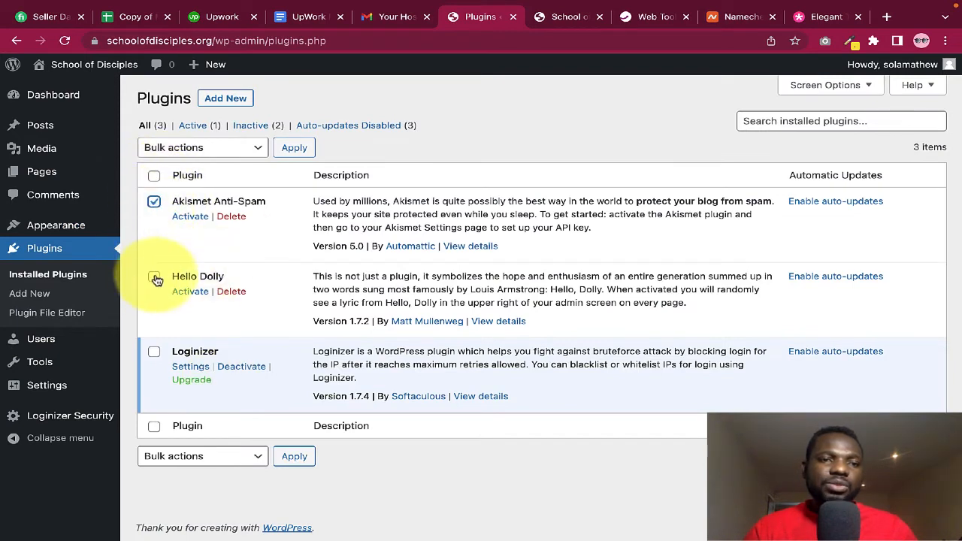
Bulk-delete the Akismet Anti-Spam and Hello Dolly plugins
{"action": "left_click", "coordinate": [222, 148]}
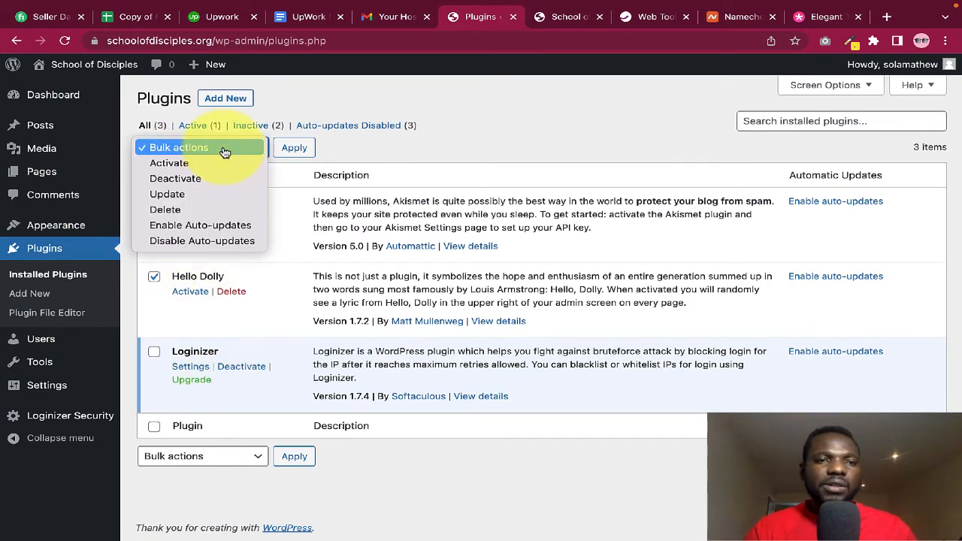
{"action": "left_click", "coordinate": [191, 210]}
{"action": "left_click", "coordinate": [292, 147]}
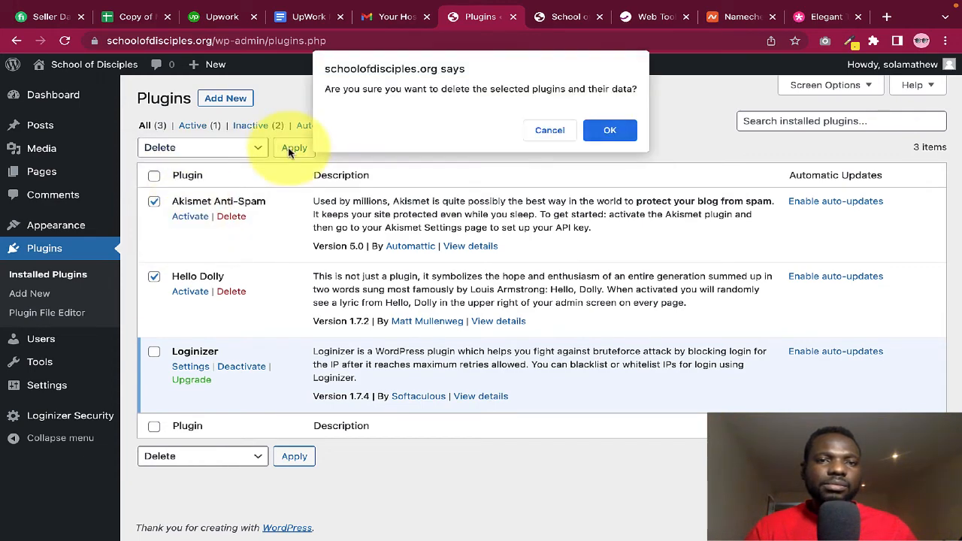
{"action": "left_click", "coordinate": [606, 131]}
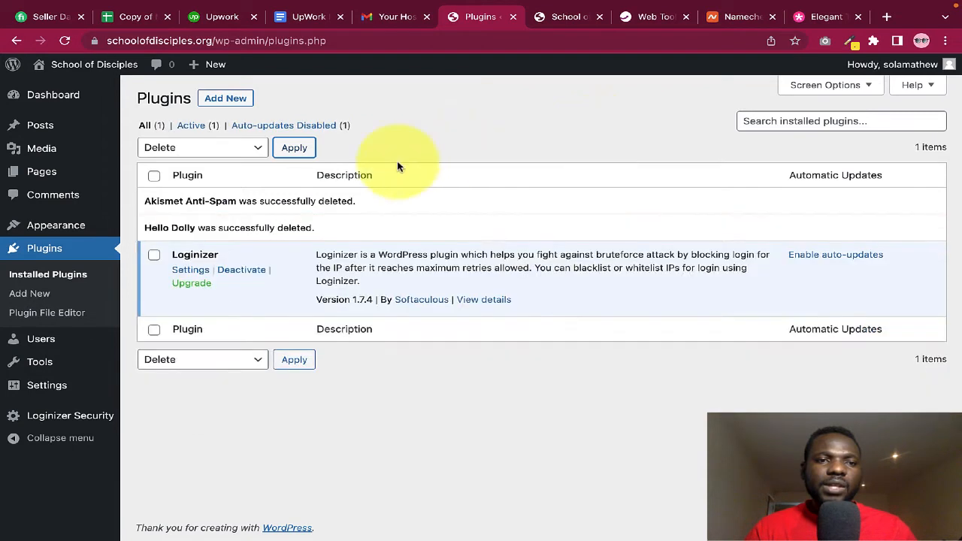
Search the plugin directory for 'maintenance' and install the Maintenance plugin by WebFactory Ltd
{"action": "left_click", "coordinate": [230, 99]}
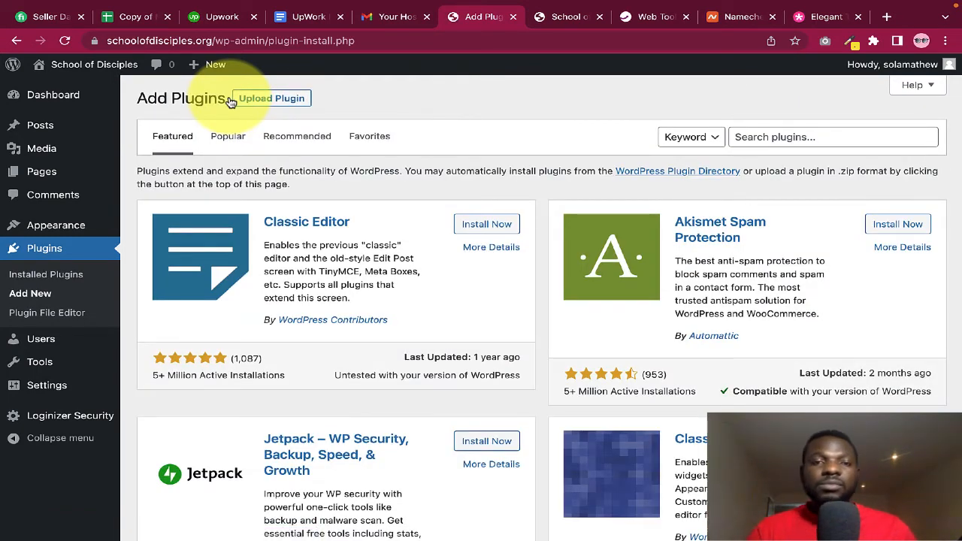
{"action": "left_click", "coordinate": [558, 22]}
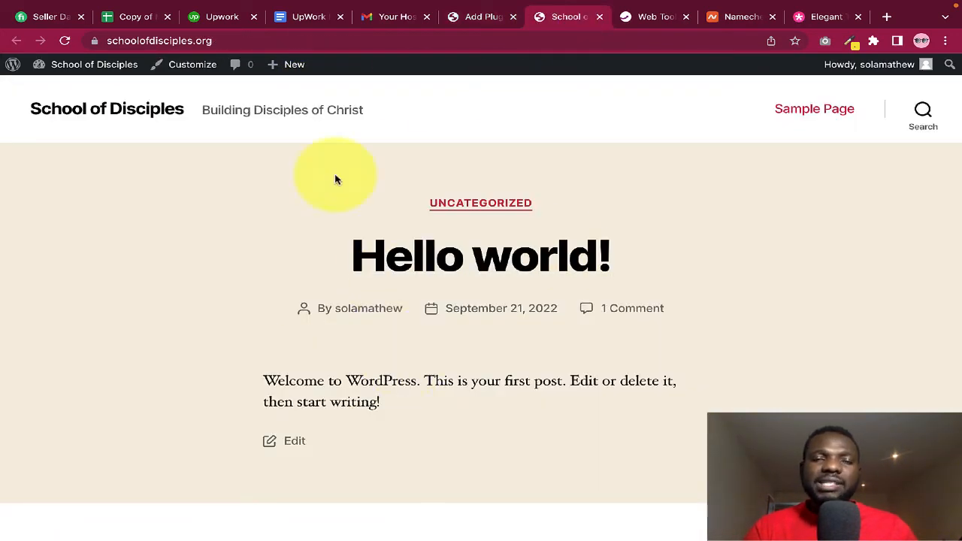
{"action": "left_click", "coordinate": [485, 17]}
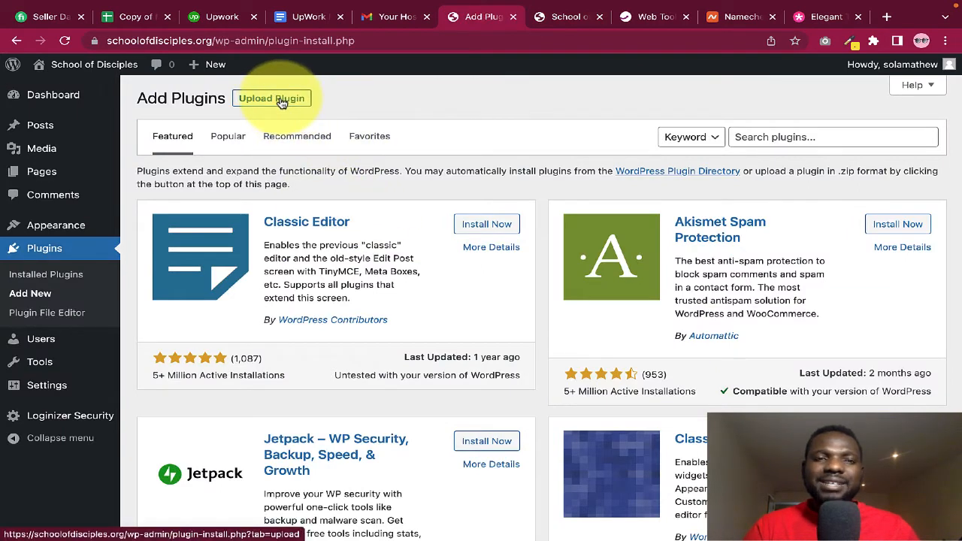
{"action": "left_click", "coordinate": [762, 137]}
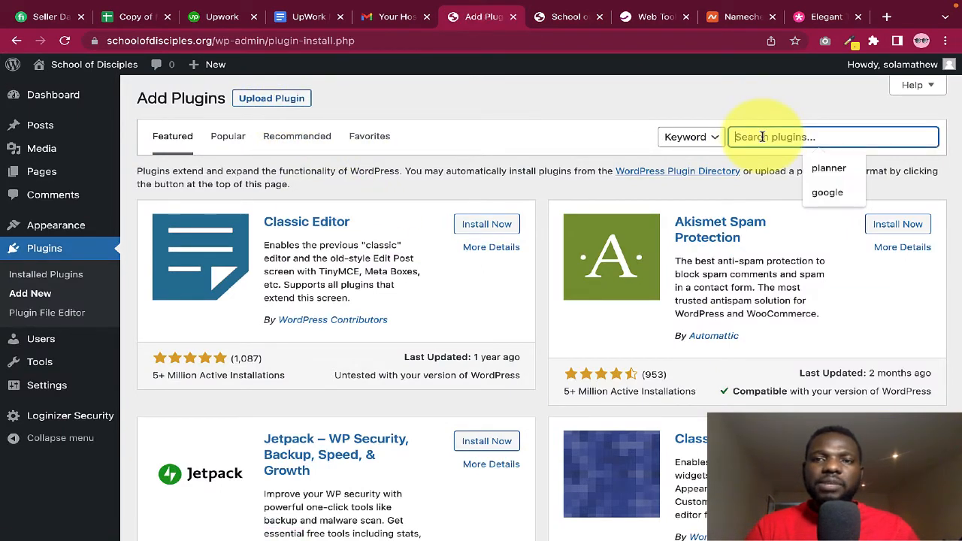
{"action": "type", "text": "maintenance"}
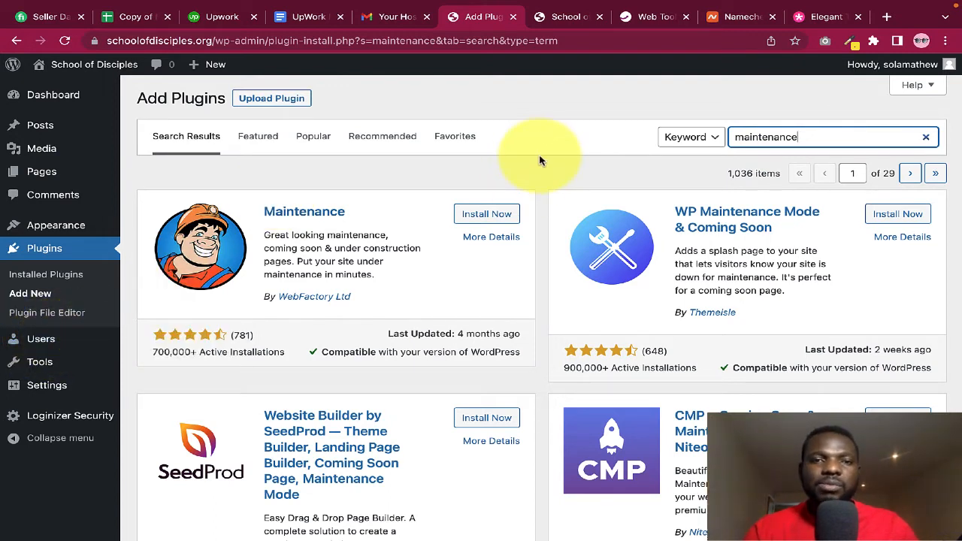
{"action": "left_click", "coordinate": [494, 216]}
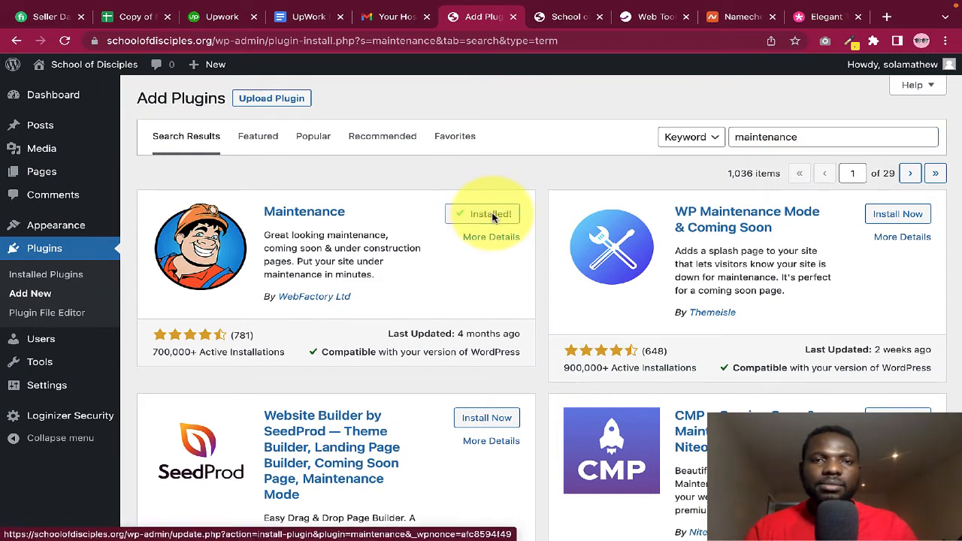
{"action": "left_click", "coordinate": [493, 215]}
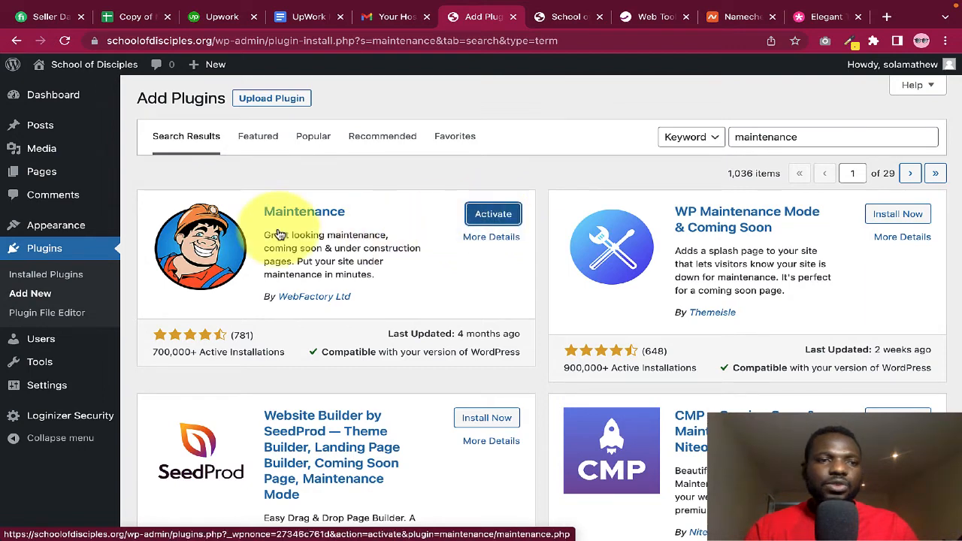
{"action": "left_click", "coordinate": [41, 278]}
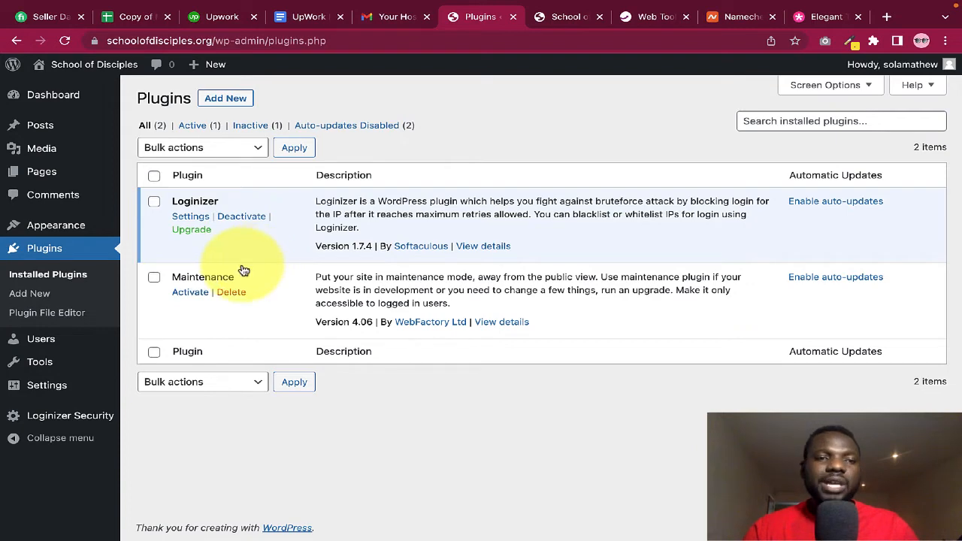
Activate the Maintenance plugin, then bring up the site title's link menu on the live homepage
{"action": "left_click", "coordinate": [191, 291]}
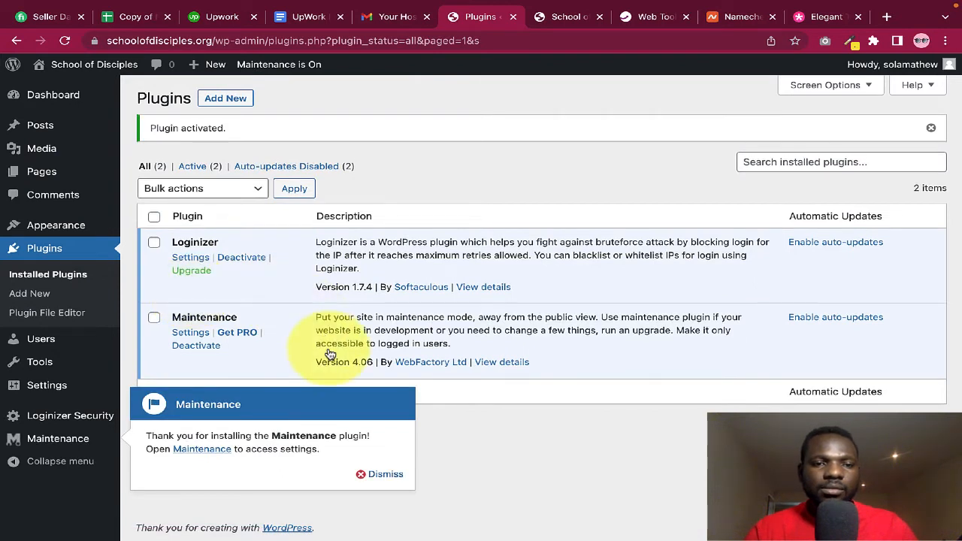
{"action": "left_click", "coordinate": [383, 474]}
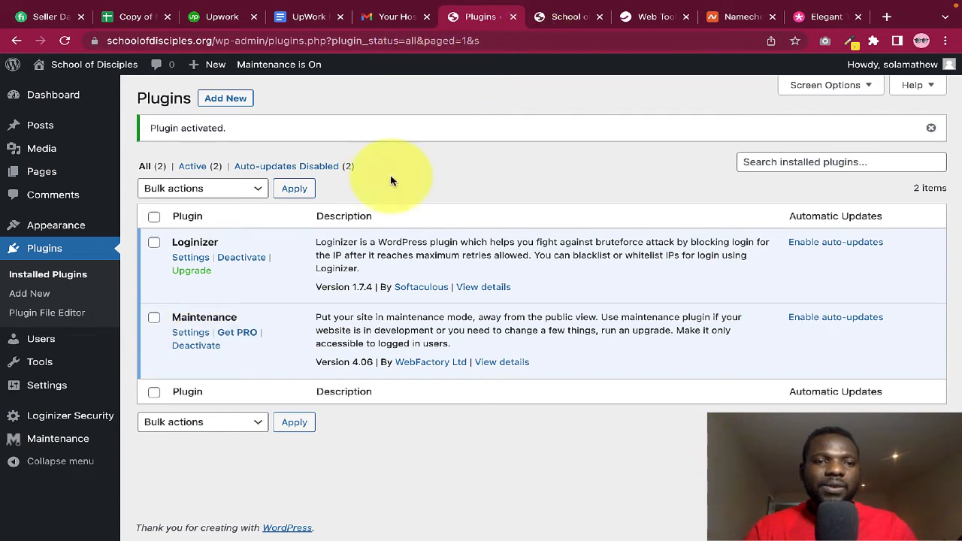
{"action": "left_click", "coordinate": [566, 18]}
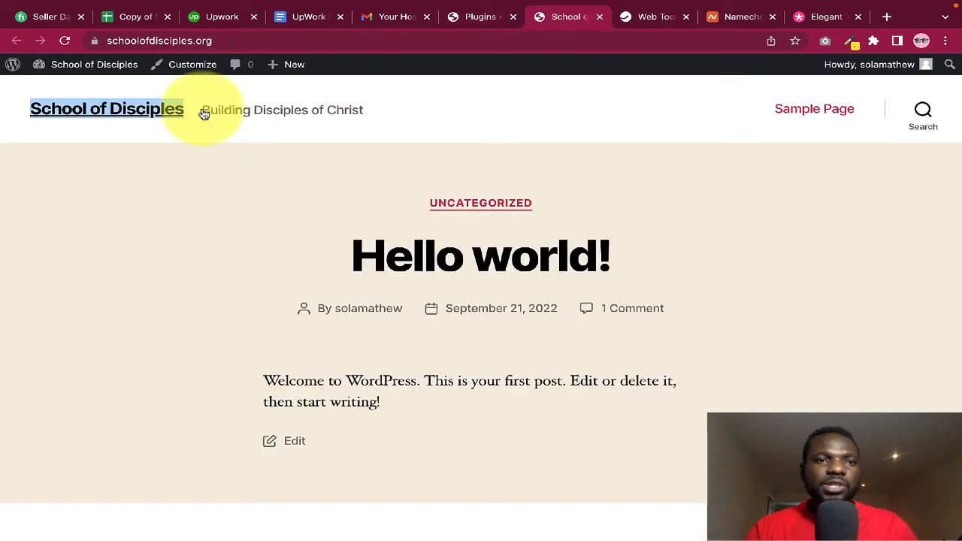
{"action": "right_click", "coordinate": [143, 113]}
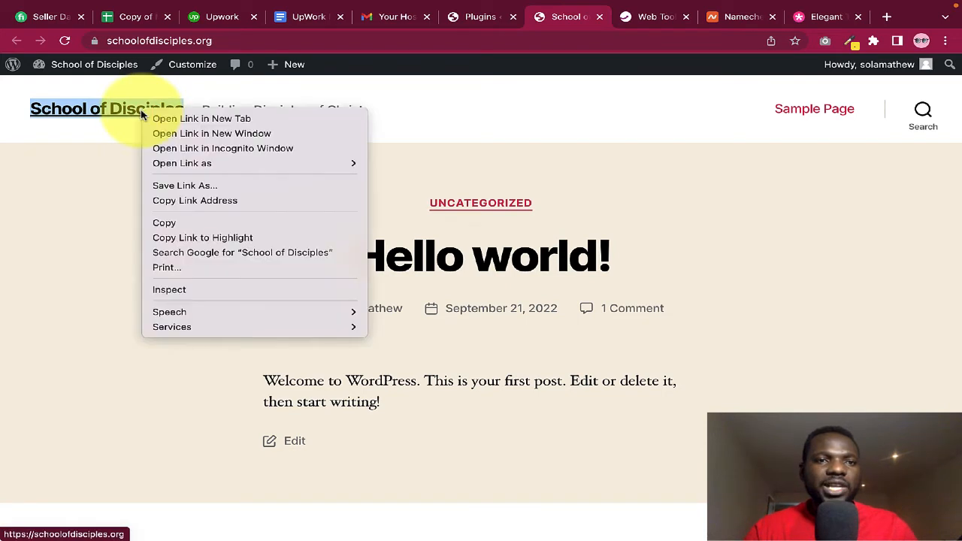
Open the site in an Incognito window and try the maintenance page's login panel
{"action": "left_click", "coordinate": [238, 151]}
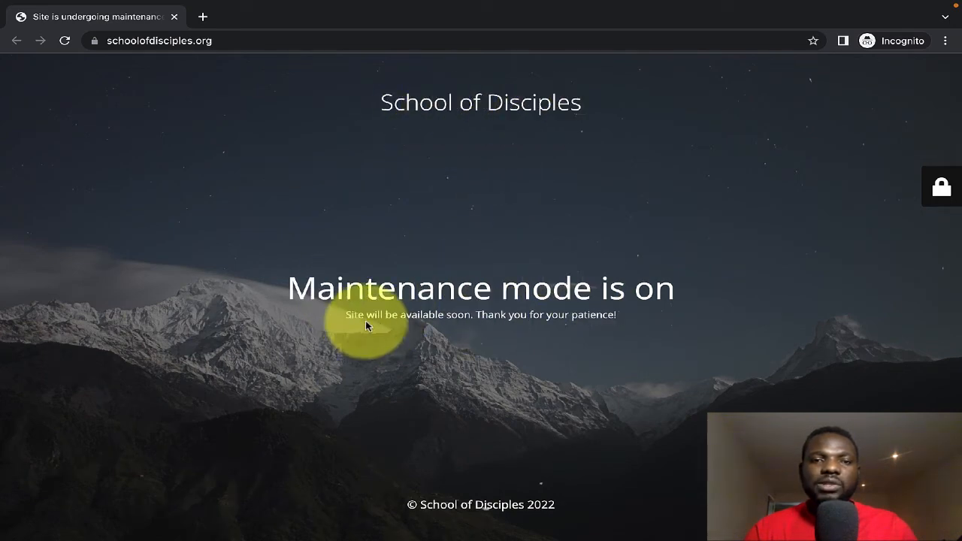
{"action": "left_click", "coordinate": [940, 187]}
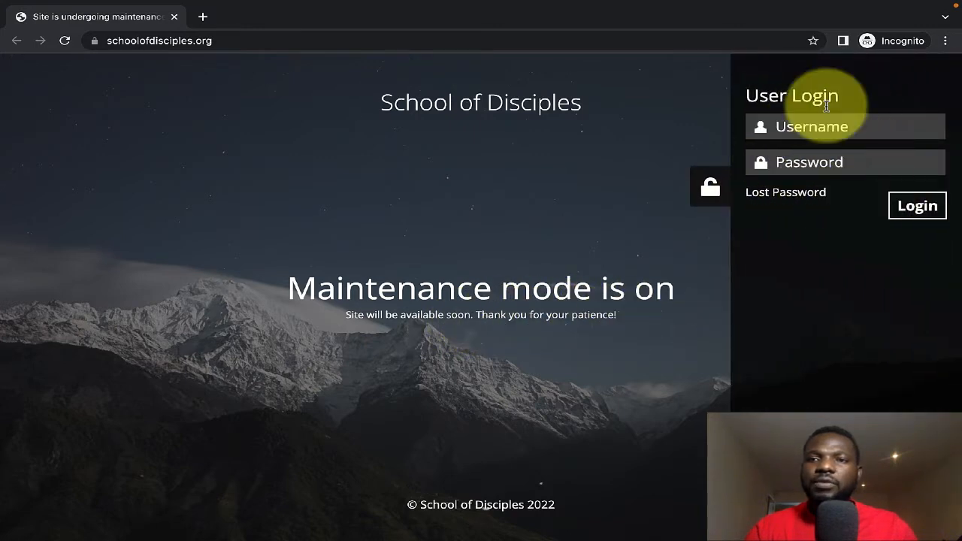
{"action": "left_click", "coordinate": [781, 124]}
{"action": "left_click", "coordinate": [682, 132]}
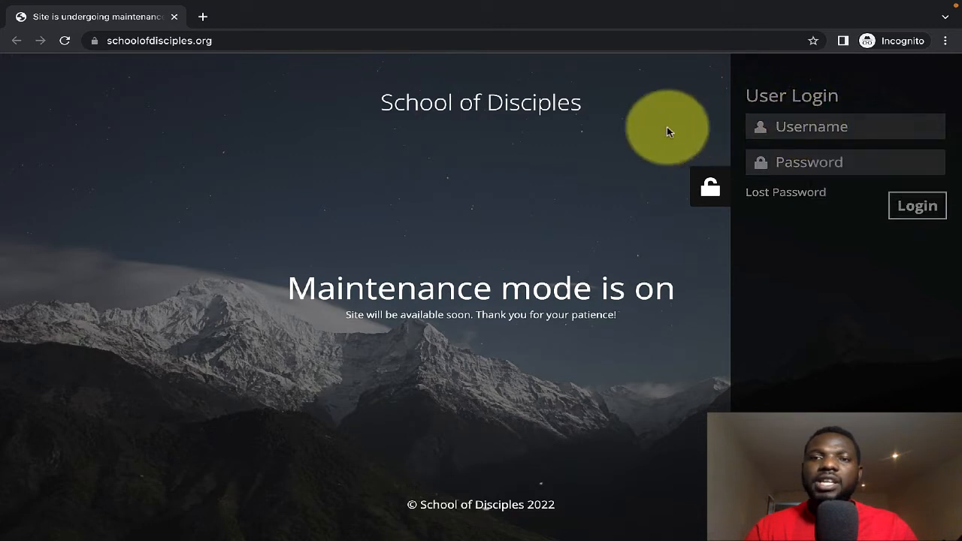
{"action": "left_click", "coordinate": [711, 188]}
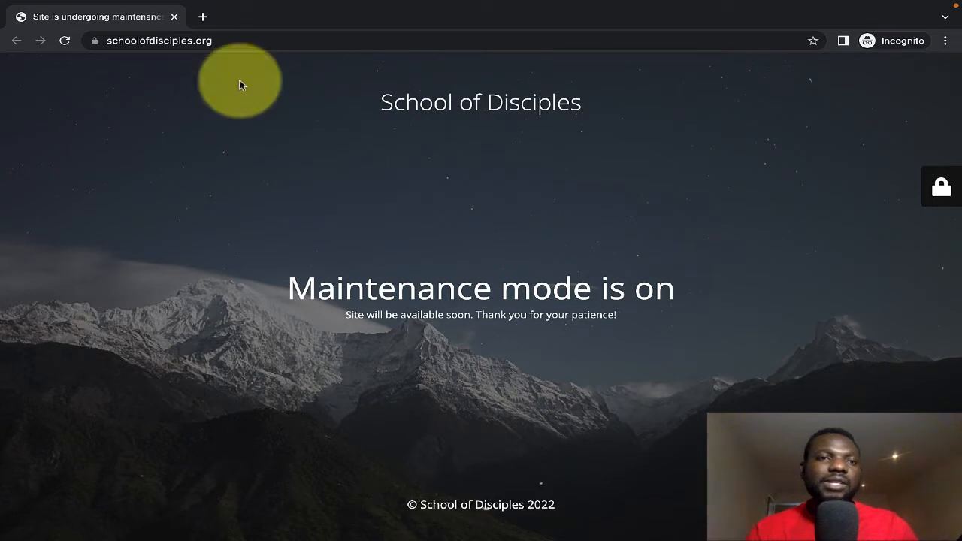
Close the Incognito window and reload the homepage, now flagged 'Maintenance is On'
{"action": "left_click", "coordinate": [174, 21]}
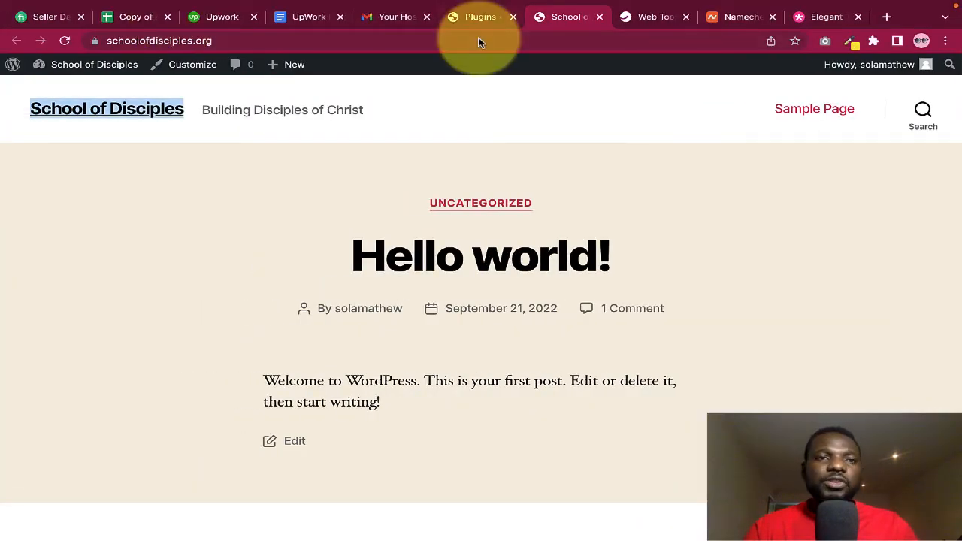
{"action": "left_click", "coordinate": [65, 41]}
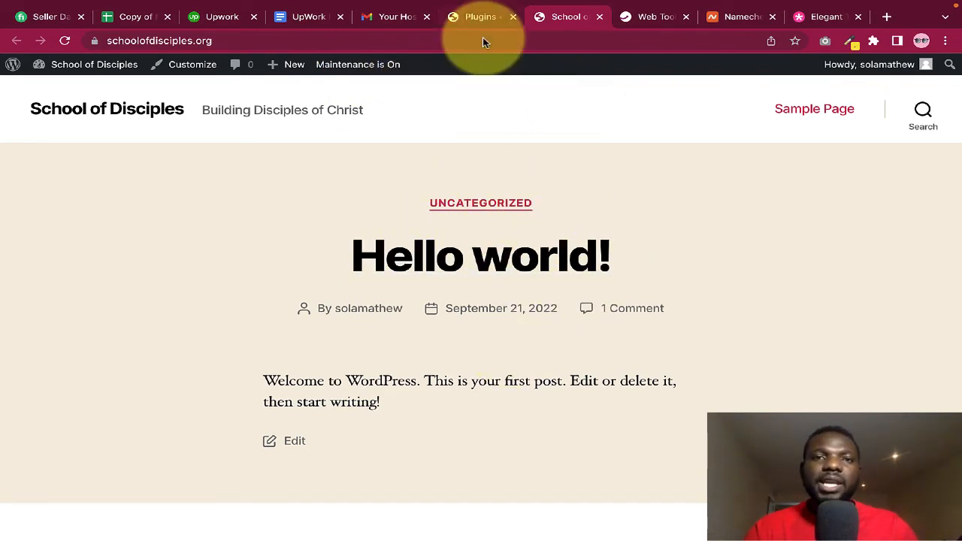
{"action": "left_click", "coordinate": [483, 17]}
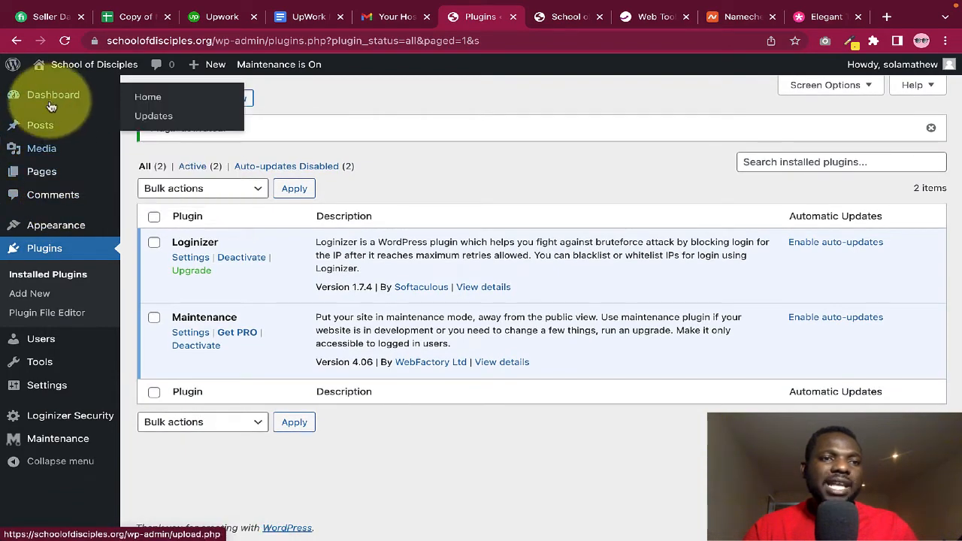
In Pages, mark Sample Page for Move to Trash via Bulk actions
{"action": "left_click", "coordinate": [42, 171]}
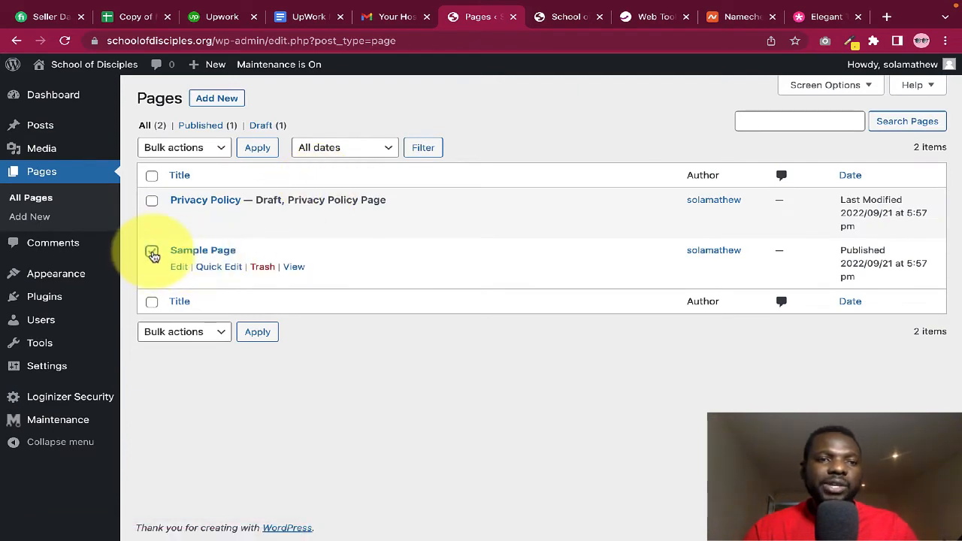
{"action": "left_click", "coordinate": [205, 149]}
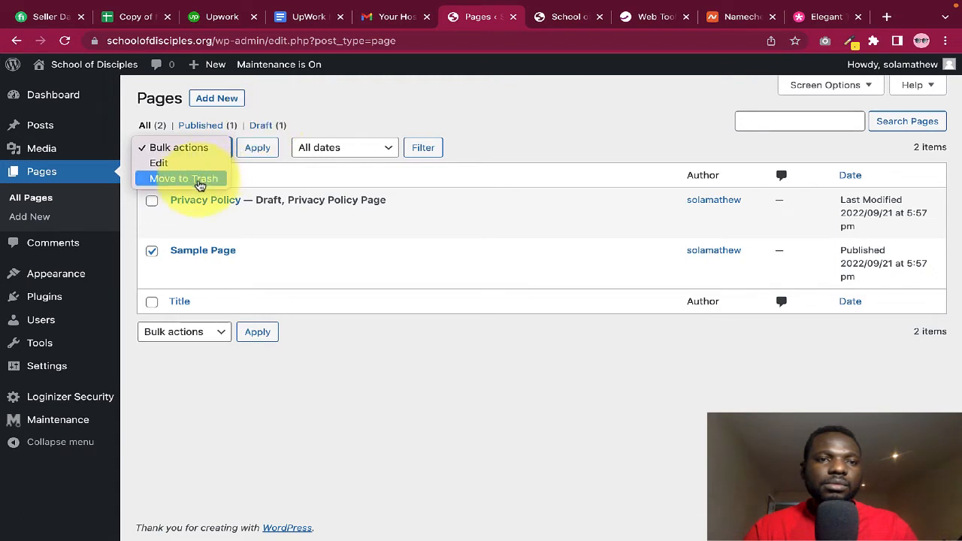
{"action": "left_click", "coordinate": [199, 180]}
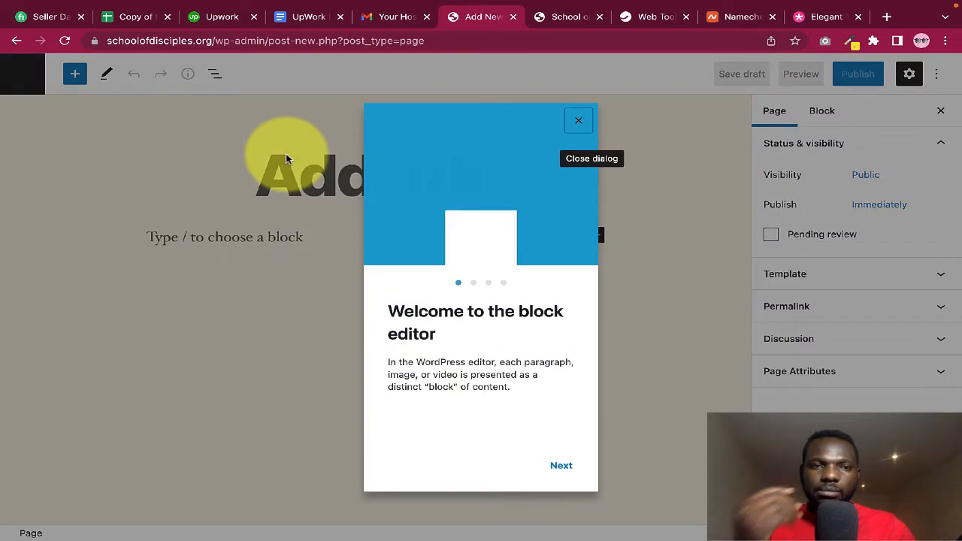
Dismiss the welcome guide, title the new page 'About Us' and publish it
{"action": "left_click", "coordinate": [564, 464]}
{"action": "left_click", "coordinate": [577, 120]}
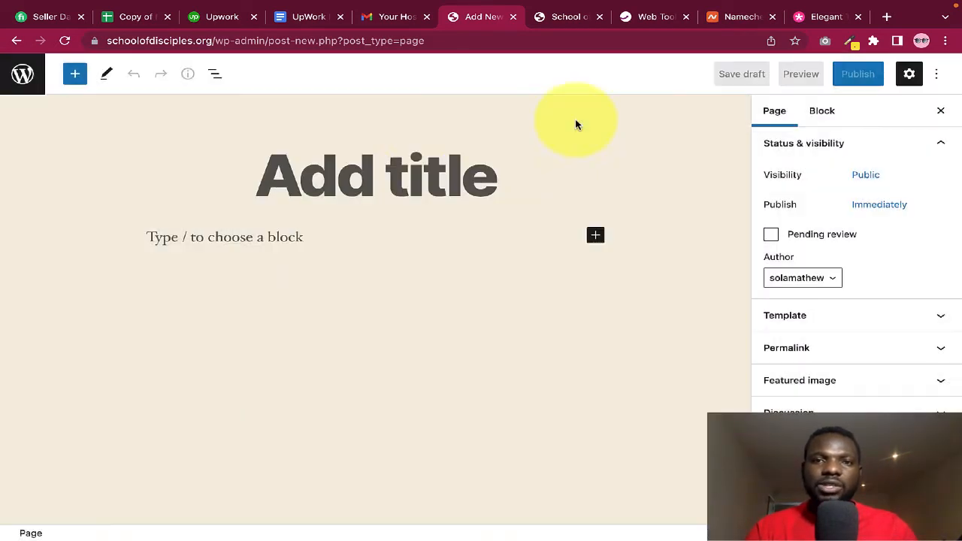
{"action": "left_click", "coordinate": [296, 177]}
{"action": "type", "text": "Ab"}
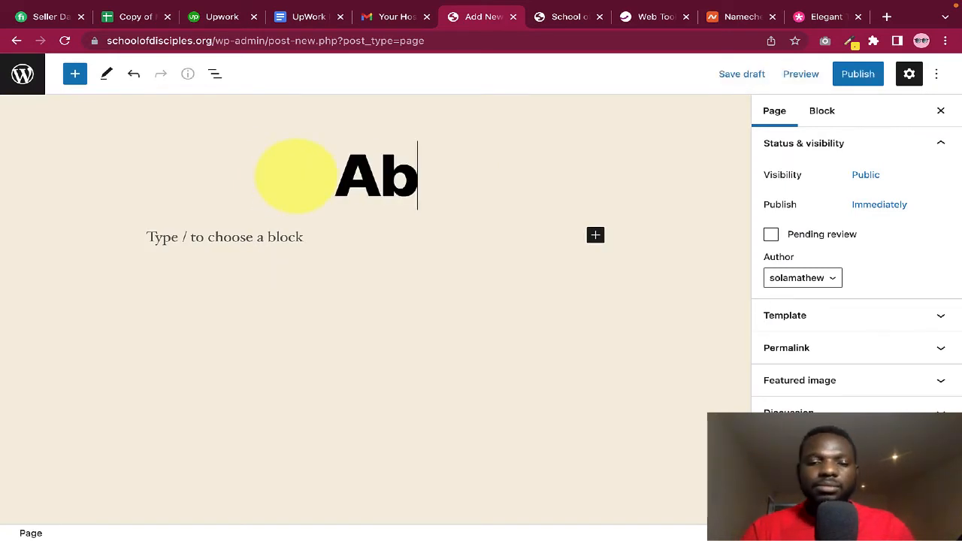
{"action": "type", "text": "out Us"}
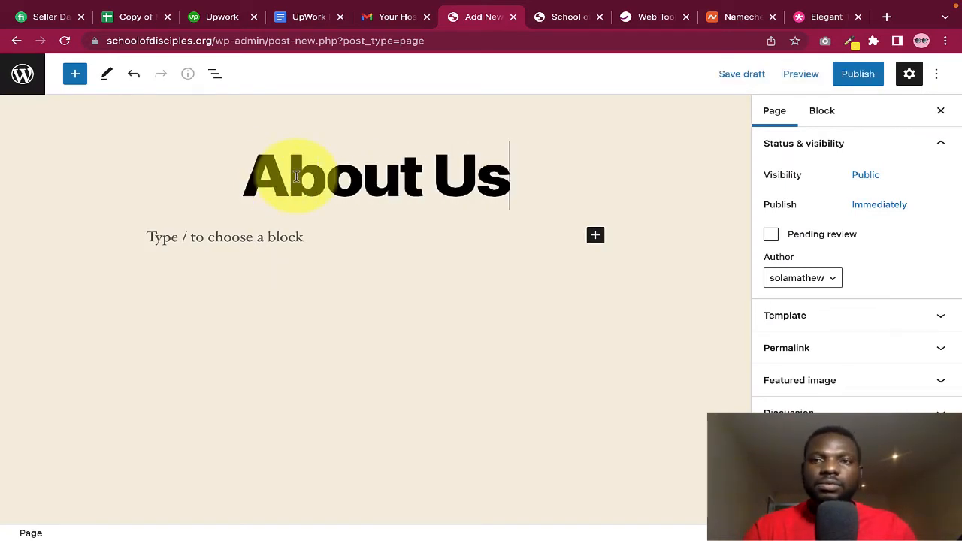
{"action": "left_click", "coordinate": [858, 74]}
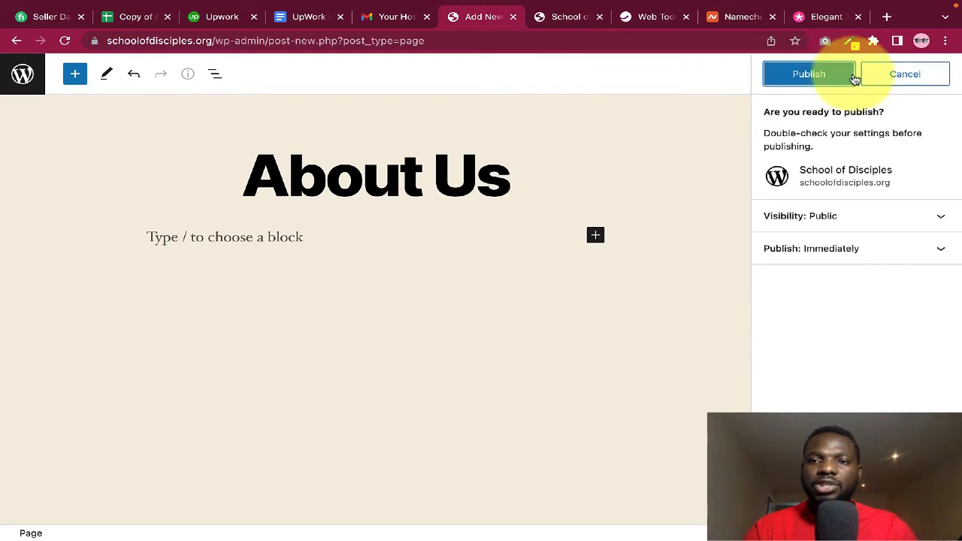
{"action": "left_click", "coordinate": [809, 73]}
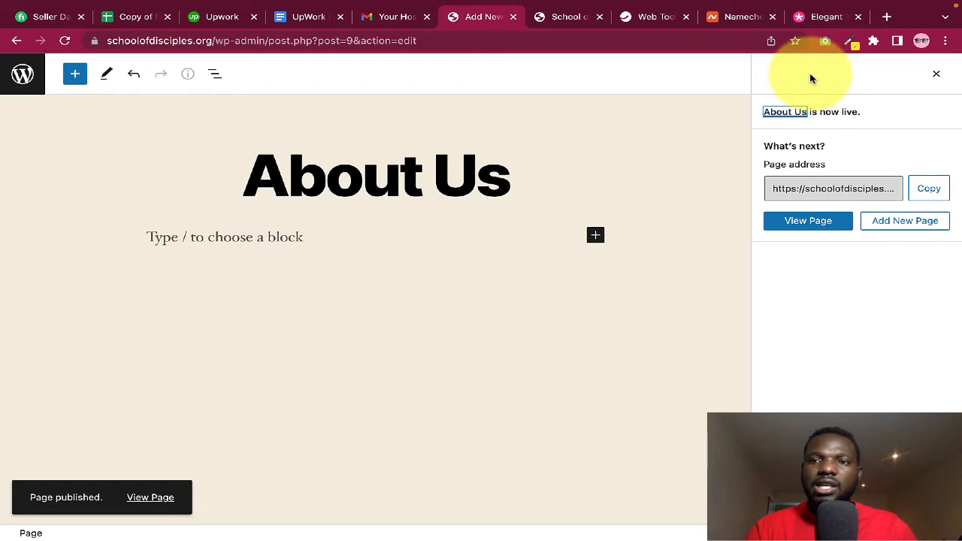
{"action": "left_click", "coordinate": [936, 74]}
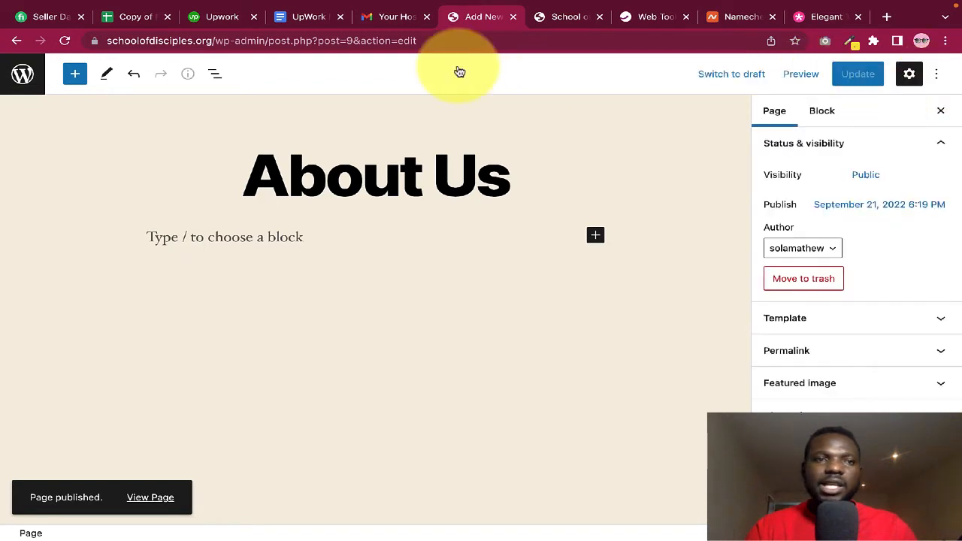
{"action": "left_click", "coordinate": [27, 78]}
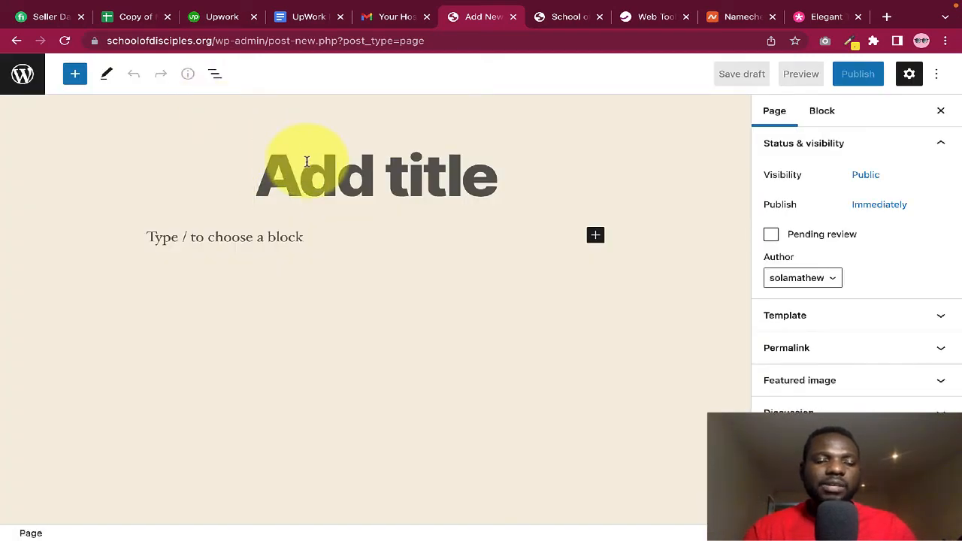
Title the blank page 'Home' and publish it
{"action": "type", "text": "Home"}
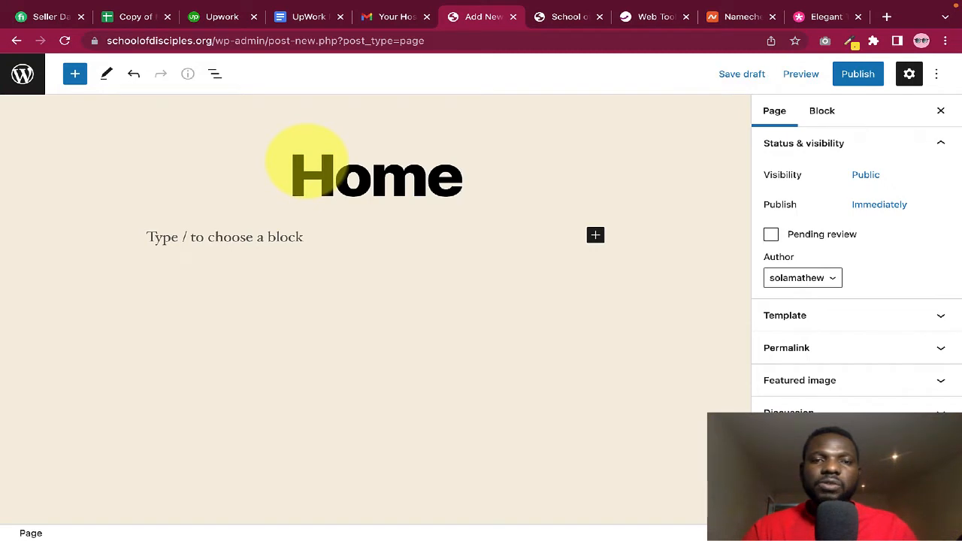
{"action": "left_click", "coordinate": [858, 74]}
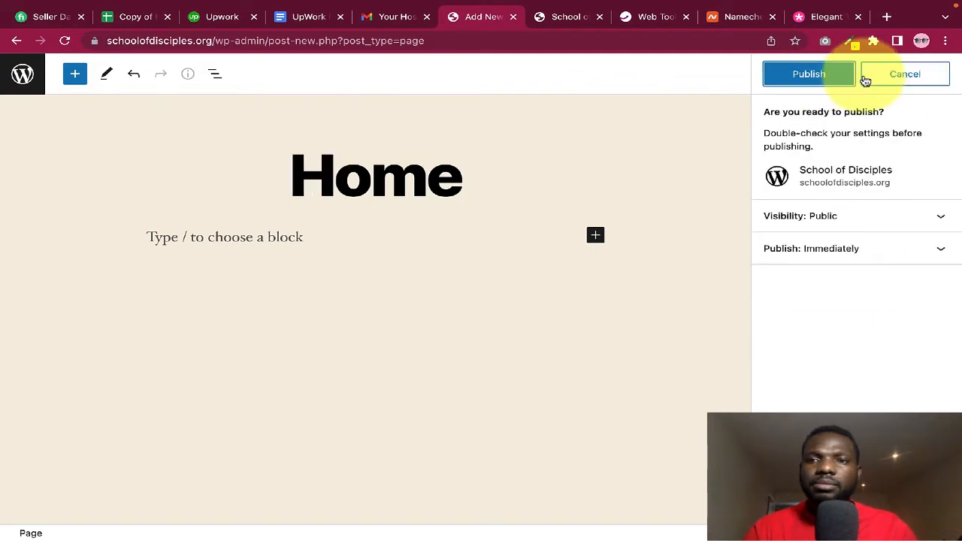
{"action": "left_click", "coordinate": [837, 81]}
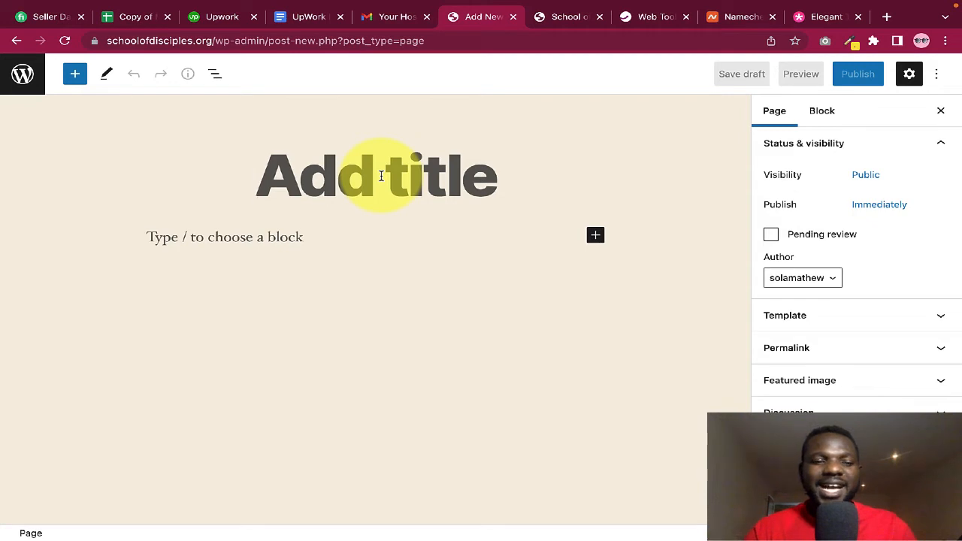
Publish another new page titled 'Testimonials'
{"action": "left_click", "coordinate": [381, 176]}
{"action": "type", "text": "T"}
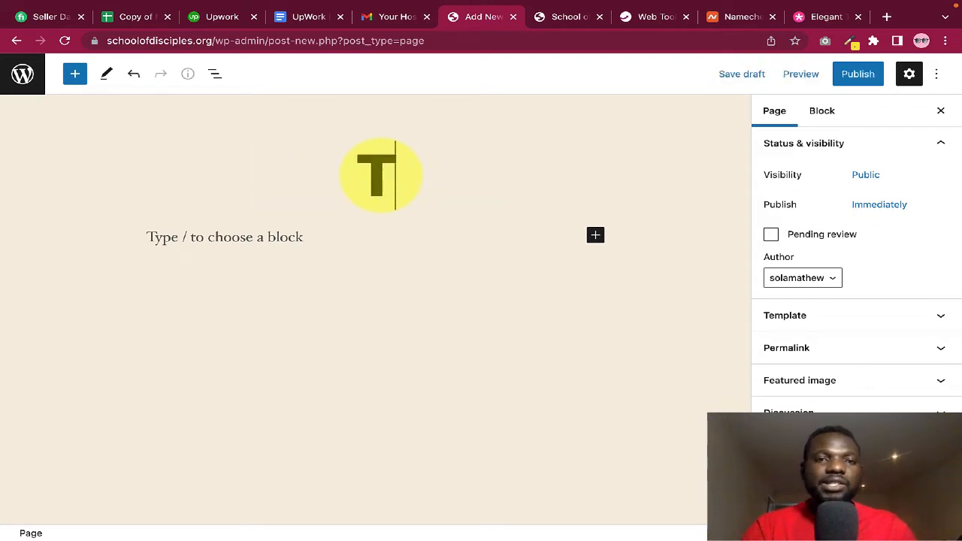
{"action": "type", "text": "estimon"}
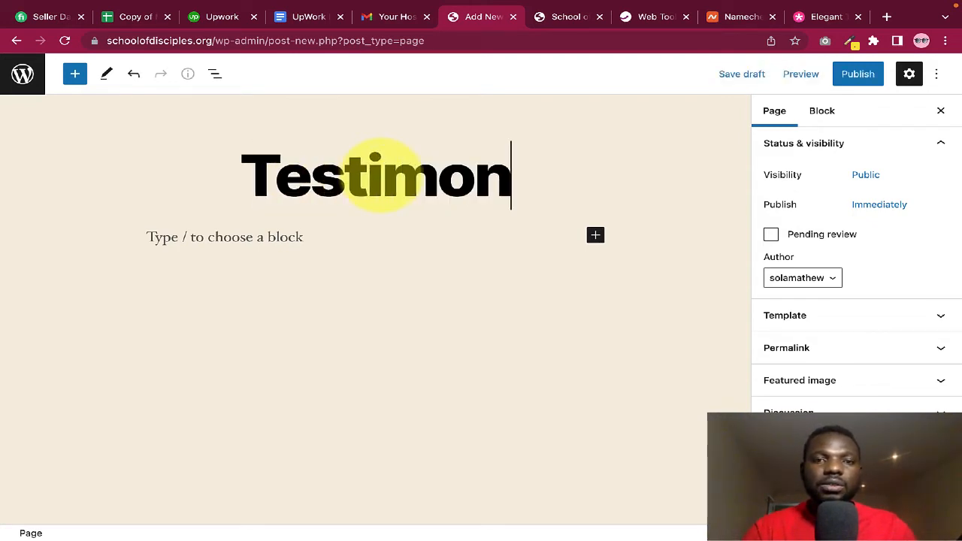
{"action": "type", "text": "ial"}
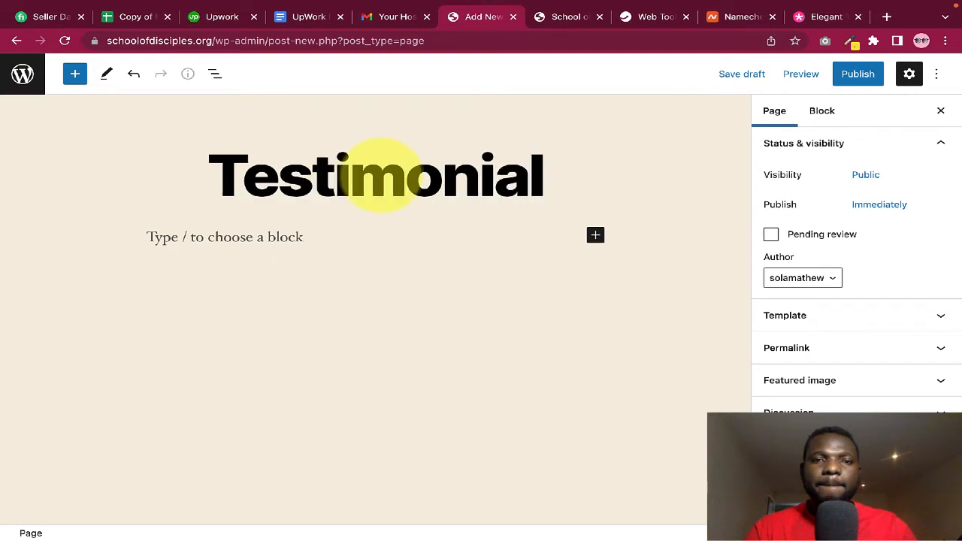
{"action": "type", "text": "s"}
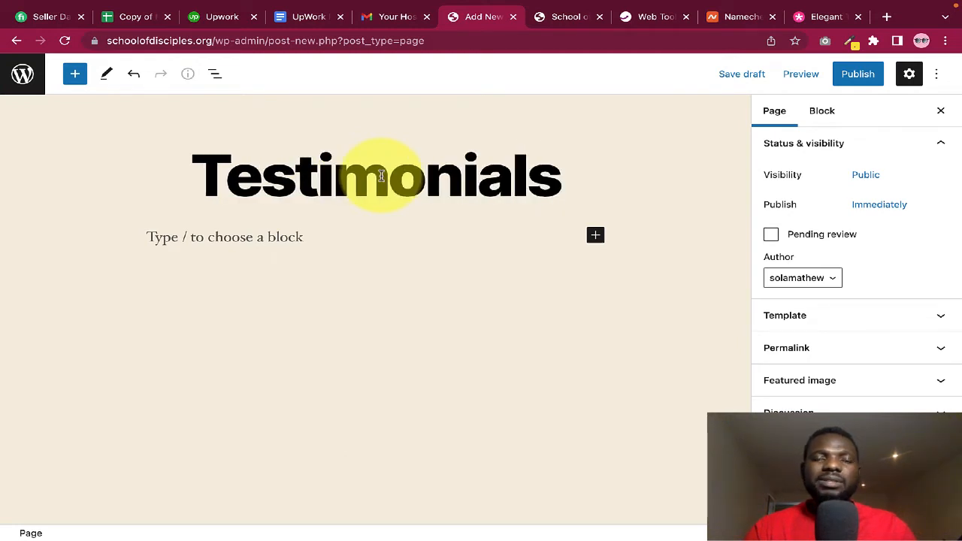
{"action": "left_click", "coordinate": [857, 75]}
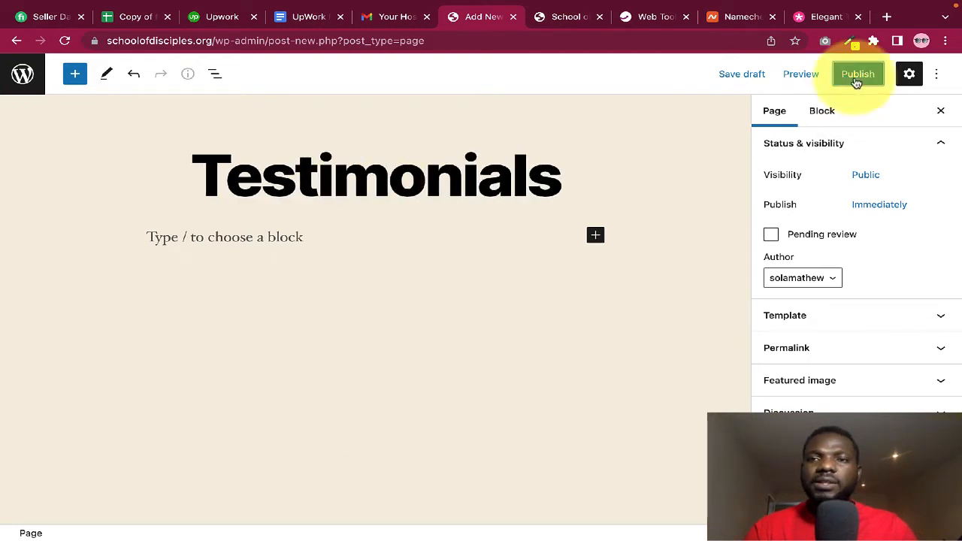
{"action": "left_click", "coordinate": [809, 75]}
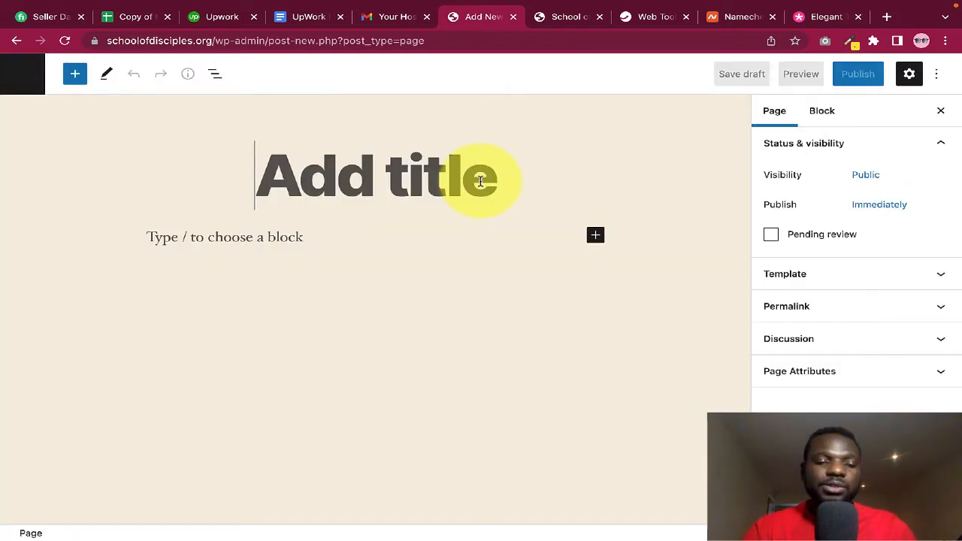
Title the page 'Contact Us', publish it, and return to the Pages list
{"action": "type", "text": "Con"}
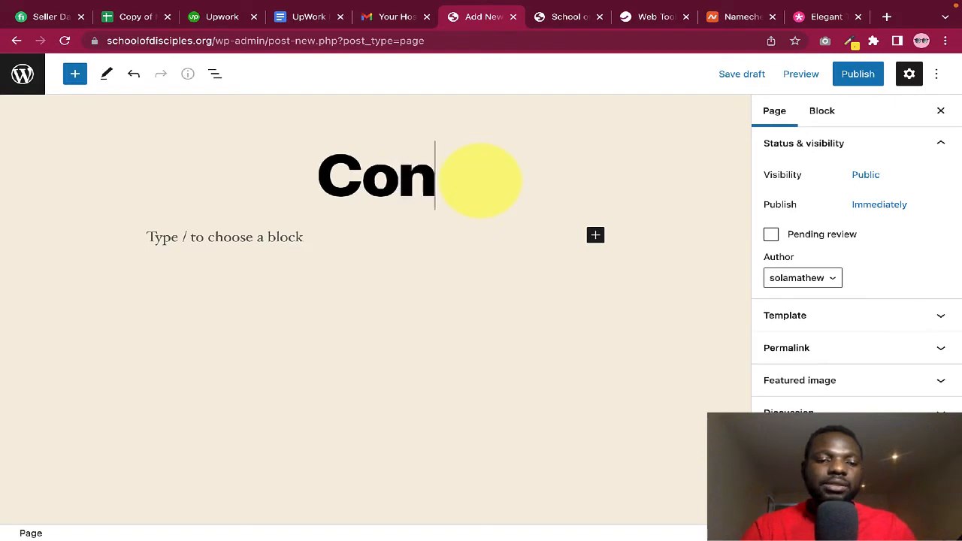
{"action": "type", "text": "tact Us"}
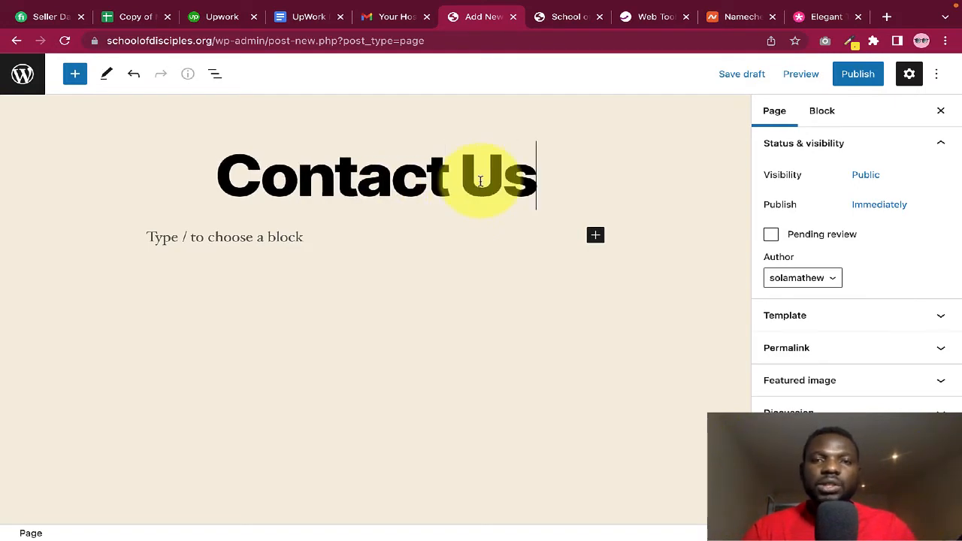
{"action": "left_click", "coordinate": [860, 78]}
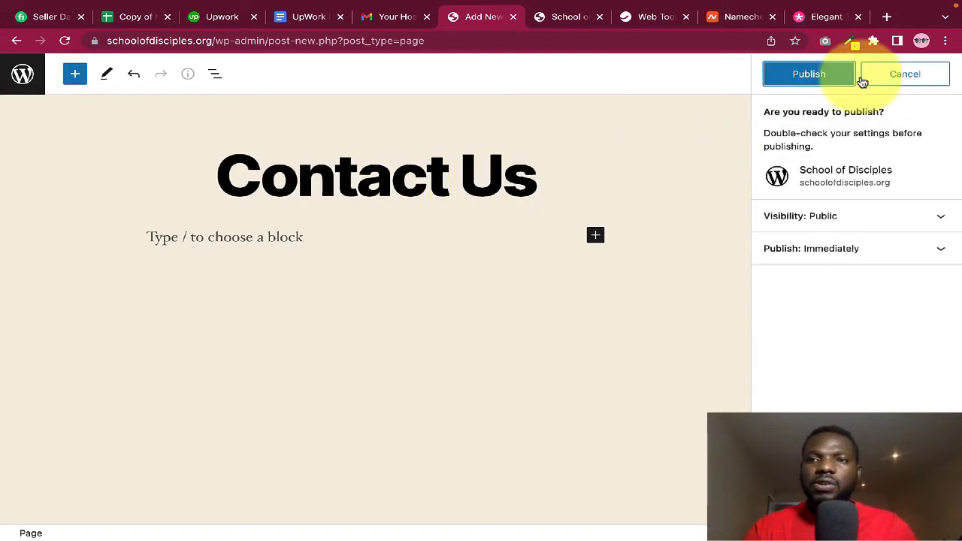
{"action": "left_click", "coordinate": [818, 76]}
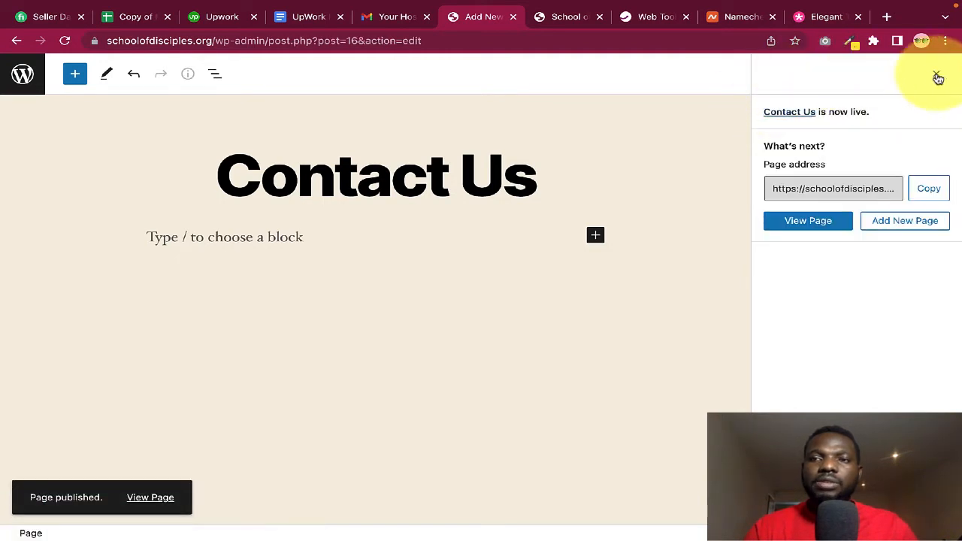
{"action": "left_click", "coordinate": [936, 74]}
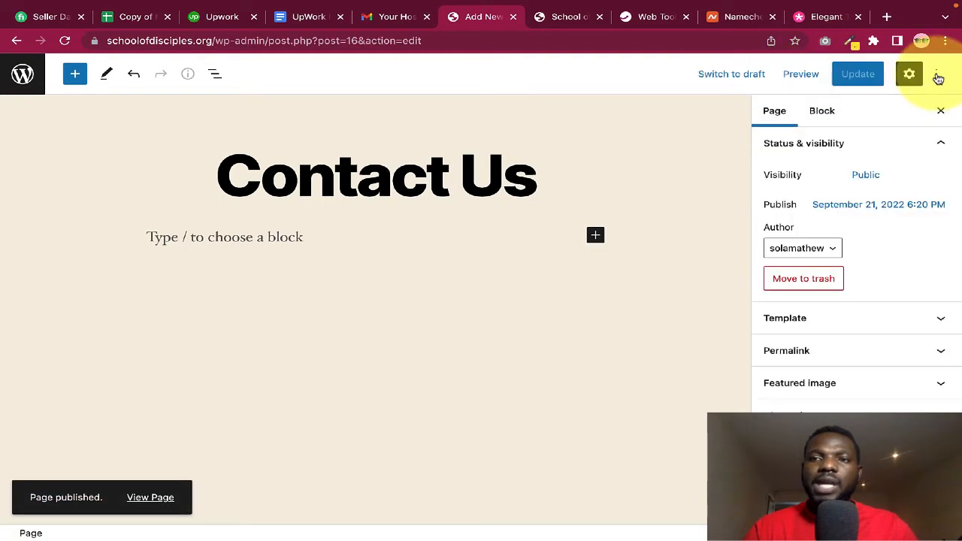
{"action": "left_click", "coordinate": [22, 75]}
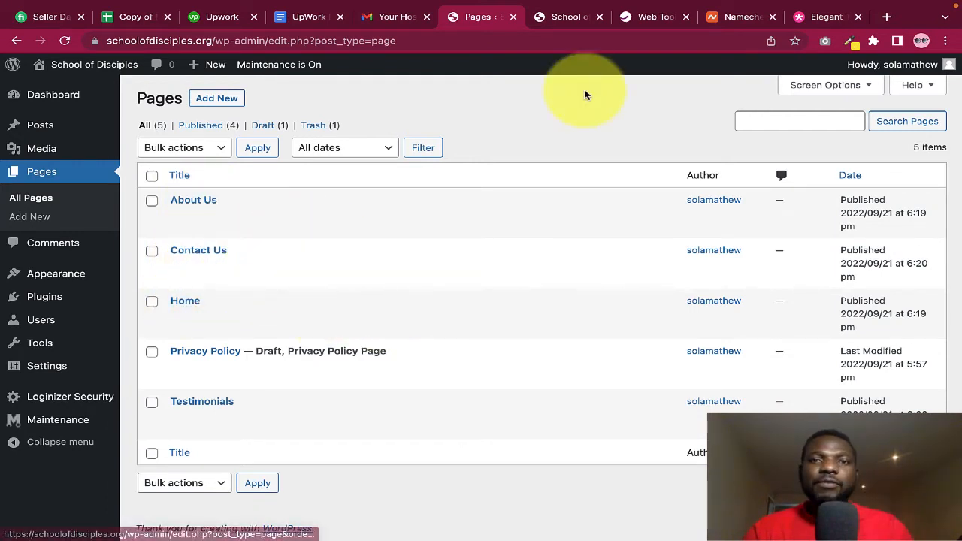
{"action": "left_click", "coordinate": [569, 19]}
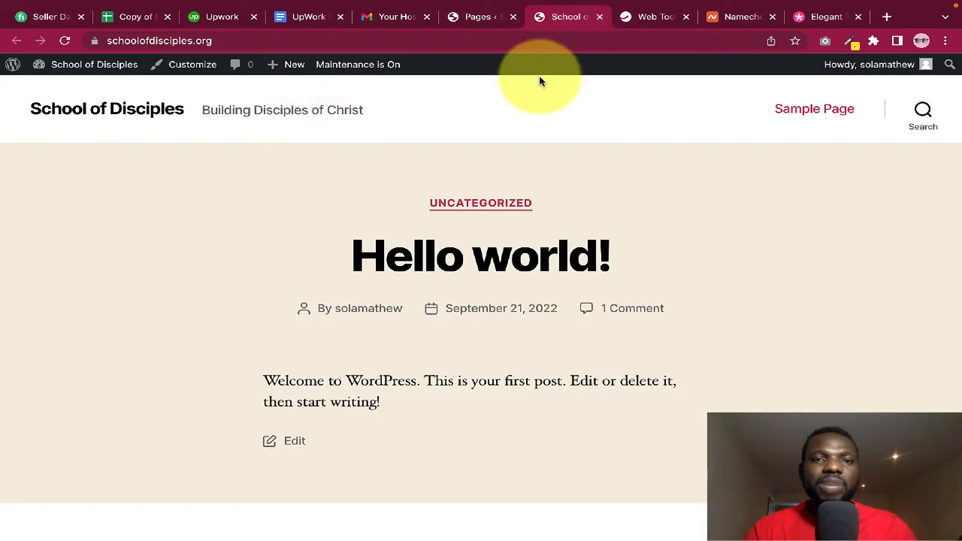
{"action": "left_click", "coordinate": [64, 41]}
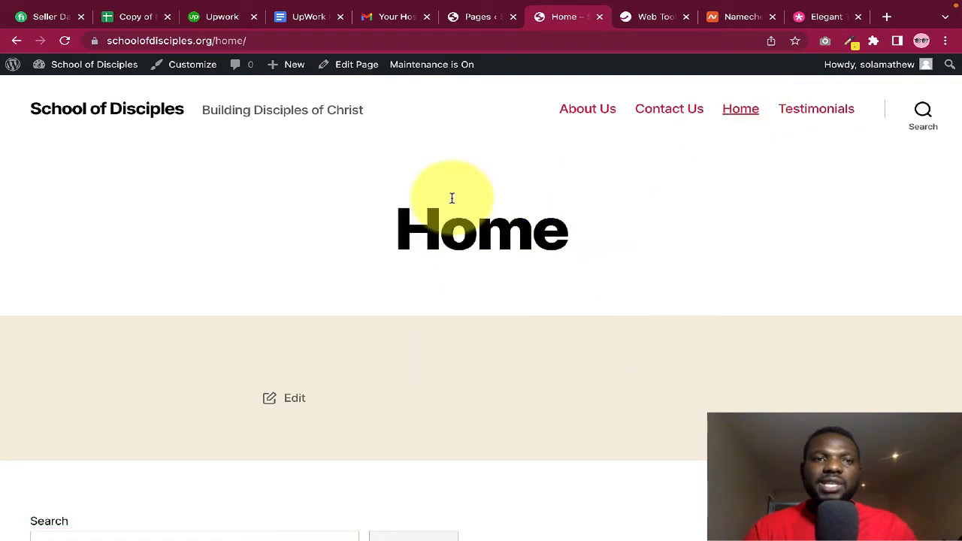
{"action": "left_click_drag", "start_coordinate": [215, 40], "coordinate": [287, 40]}
{"action": "left_click", "coordinate": [292, 41]}
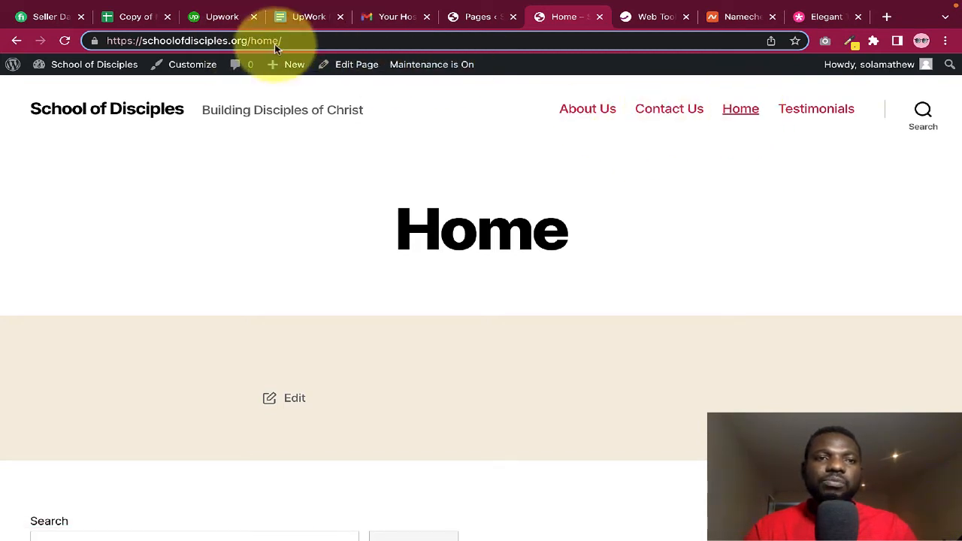
{"action": "left_click", "coordinate": [139, 111]}
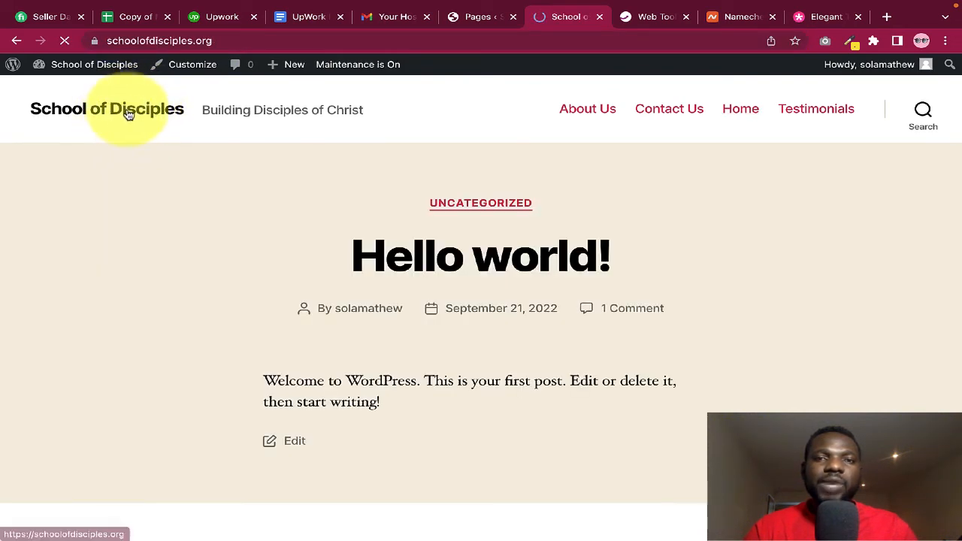
{"action": "left_click", "coordinate": [478, 17]}
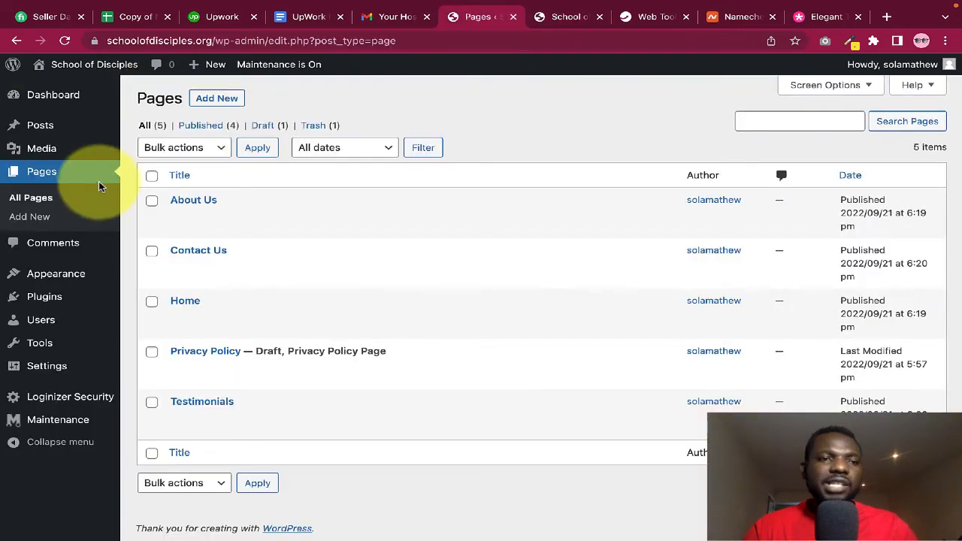
Create a new navigation menu called 'Main Menu' from Appearance > Menus
{"action": "mouse_move", "coordinate": [63, 278]}
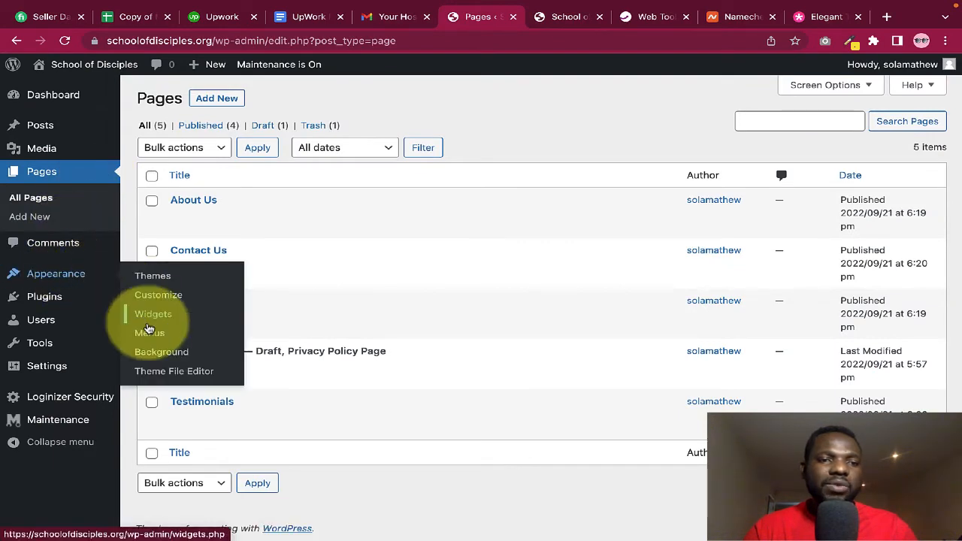
{"action": "left_click", "coordinate": [150, 334]}
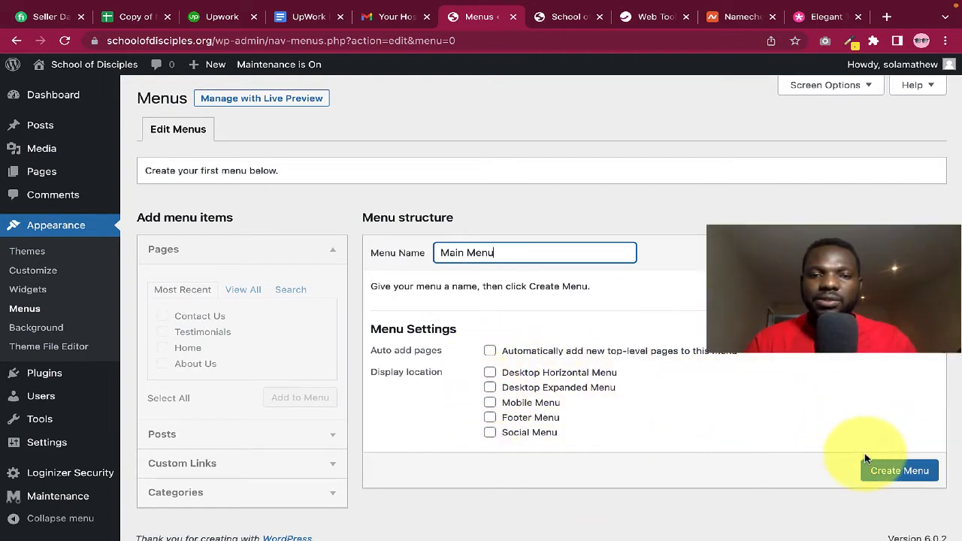
{"action": "left_click", "coordinate": [900, 472]}
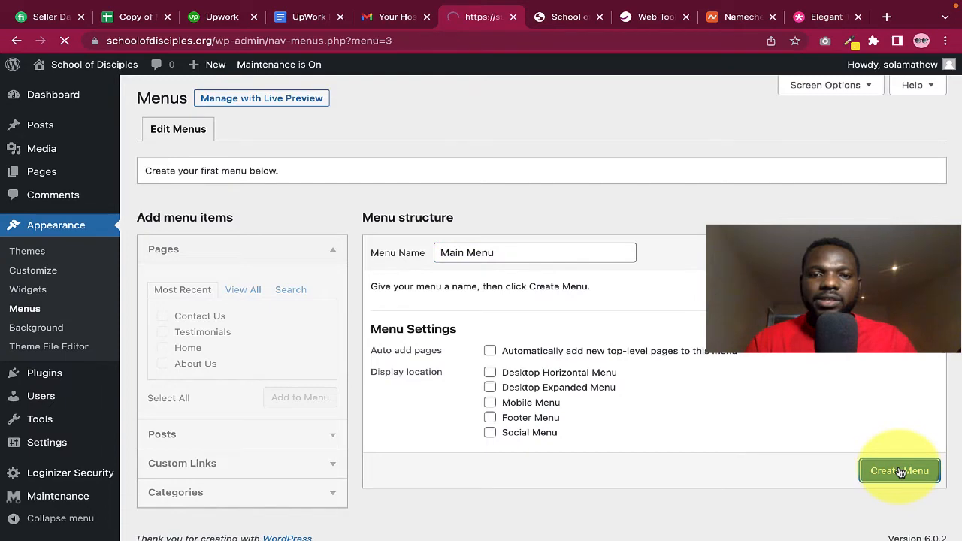
Add the Contact Us, Testimonials and About Us pages to Main Menu, leaving Home out
{"action": "scroll", "coordinate": [669, 395], "scroll_direction": "down", "scroll_amount": 1}
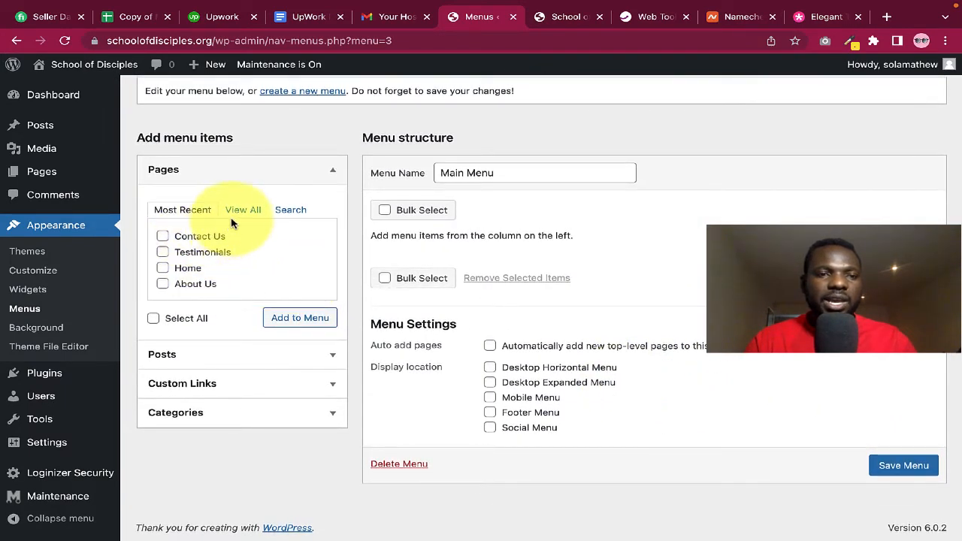
{"action": "left_click", "coordinate": [163, 237]}
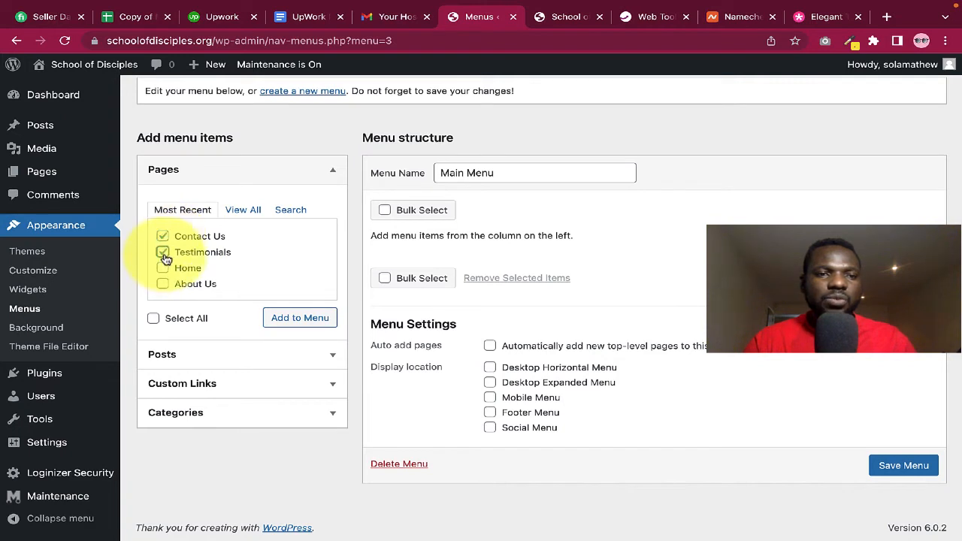
{"action": "left_click", "coordinate": [163, 268]}
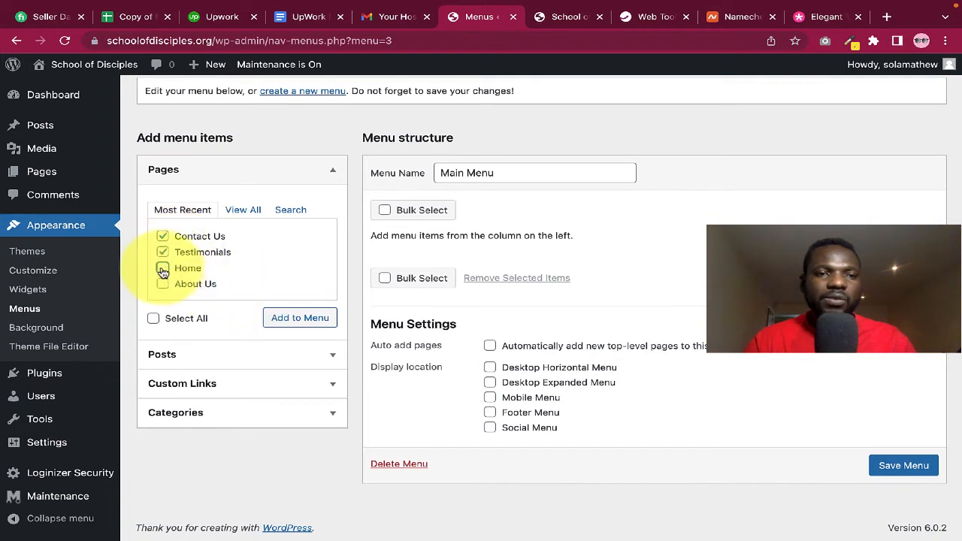
{"action": "left_click", "coordinate": [163, 269]}
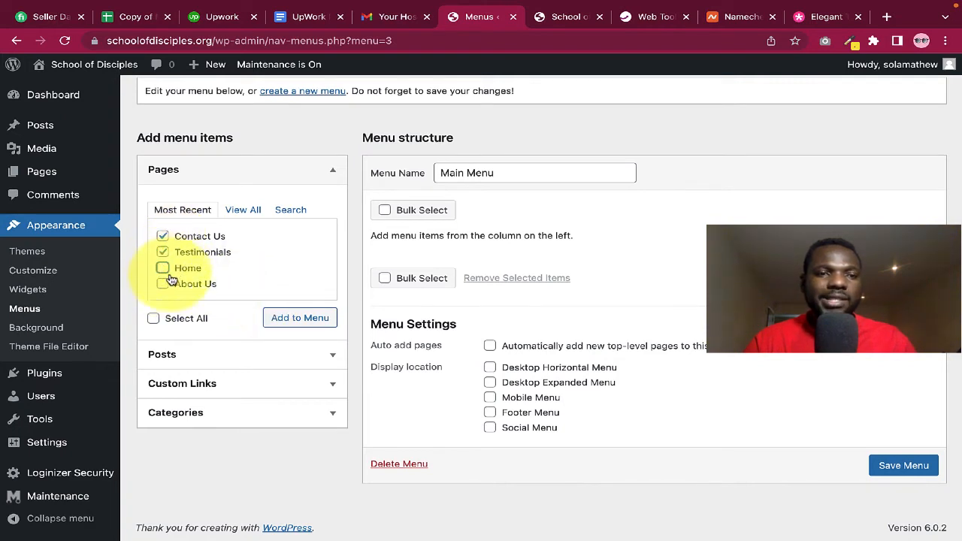
{"action": "left_click", "coordinate": [162, 283]}
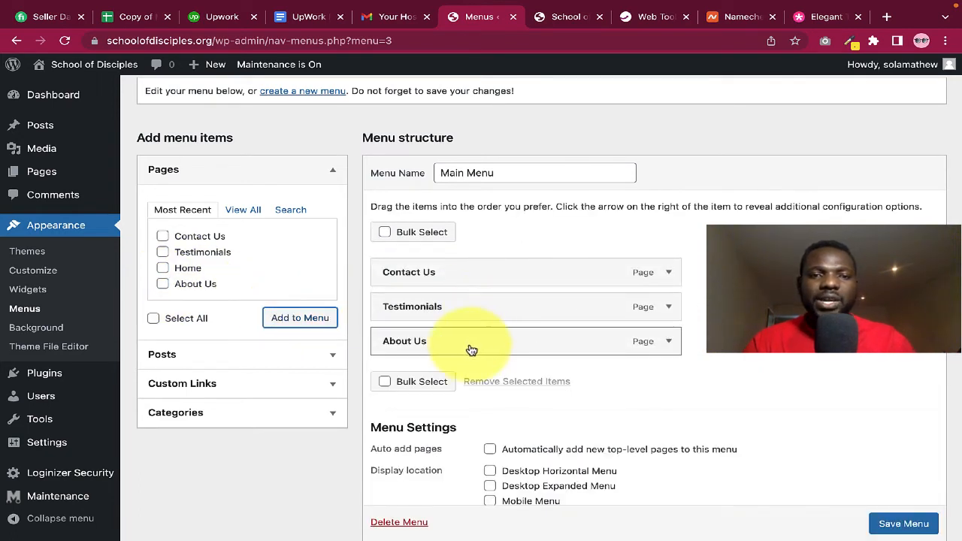
Reorder the menu items to About Us, Testimonials, Contact Us
{"action": "left_click_drag", "start_coordinate": [472, 350], "coordinate": [468, 276]}
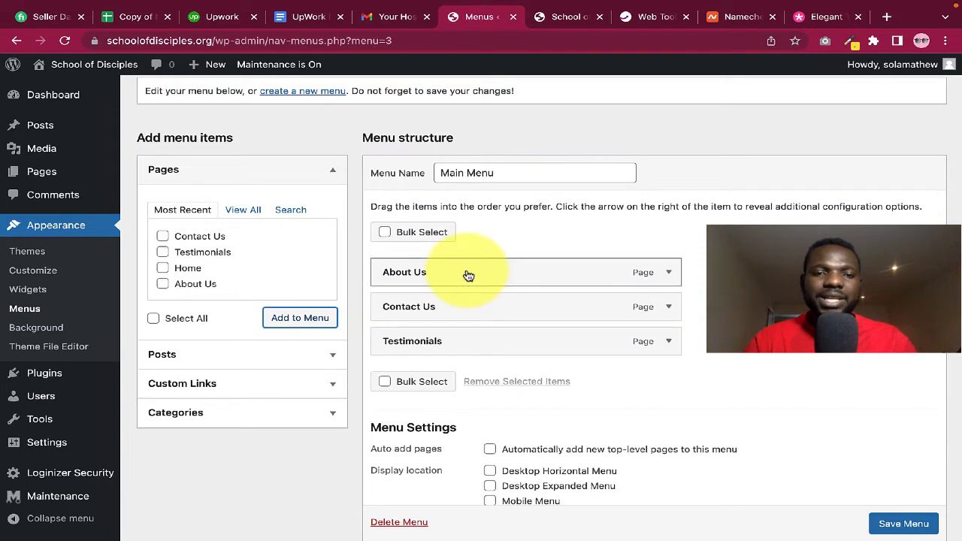
{"action": "left_click_drag", "start_coordinate": [445, 311], "coordinate": [414, 342]}
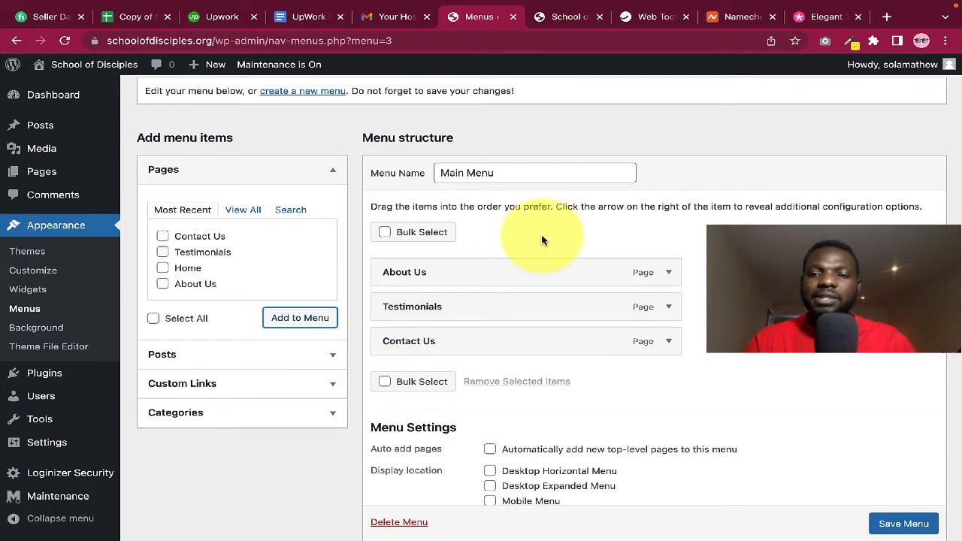
{"action": "scroll", "coordinate": [769, 441], "scroll_direction": "down", "scroll_amount": 1}
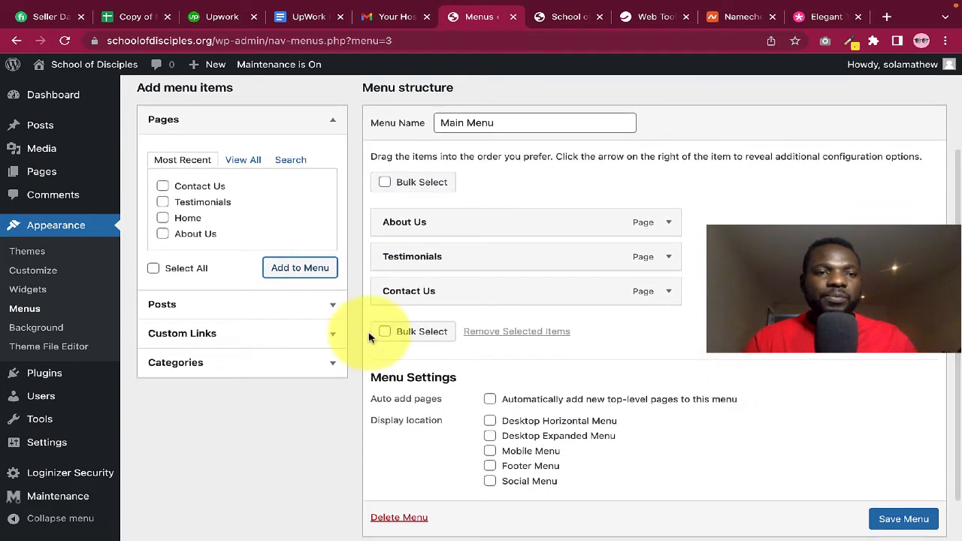
{"action": "left_click", "coordinate": [275, 333]}
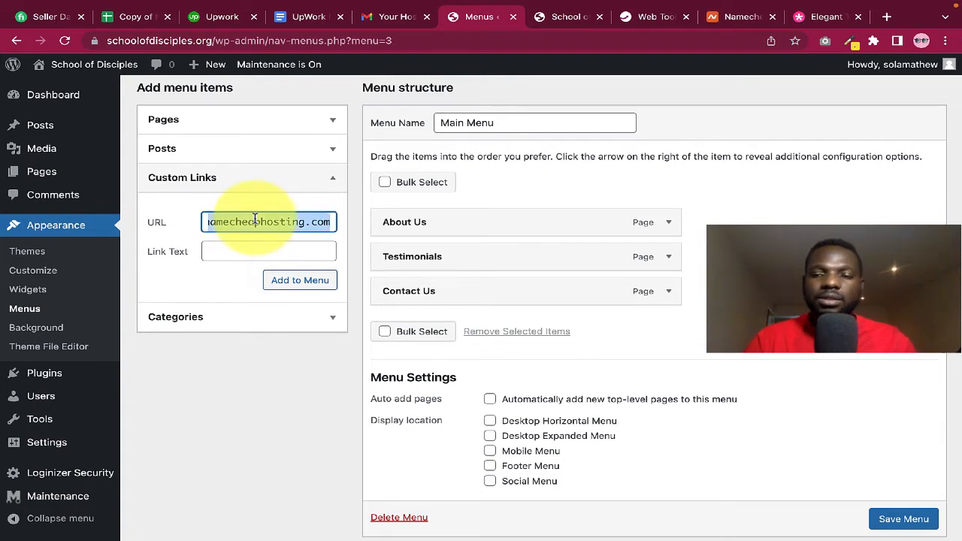
Add a custom 'Home' link pointing to the site's main URL and move it to the top
{"action": "left_click_drag", "start_coordinate": [248, 41], "coordinate": [104, 42]}
{"action": "right_click", "coordinate": [144, 40]}
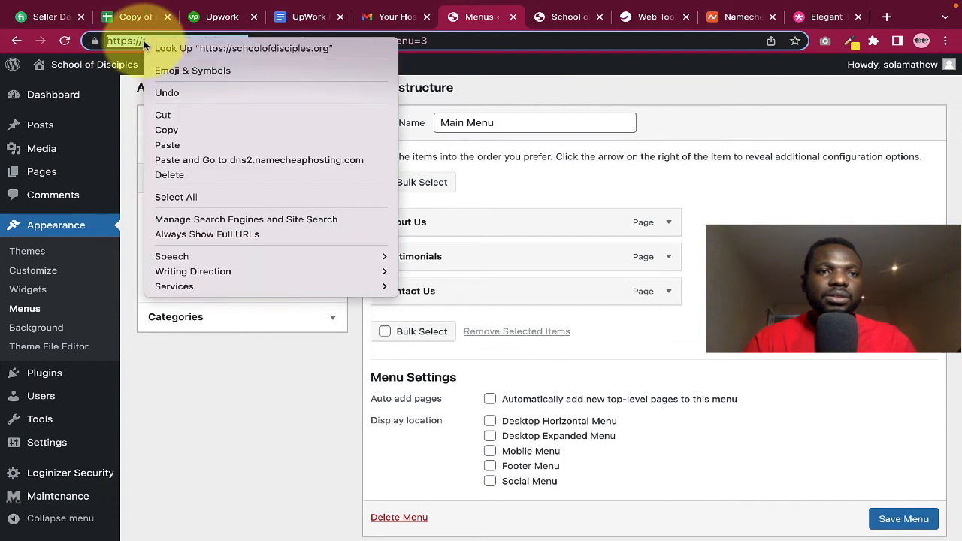
{"action": "left_click", "coordinate": [188, 128]}
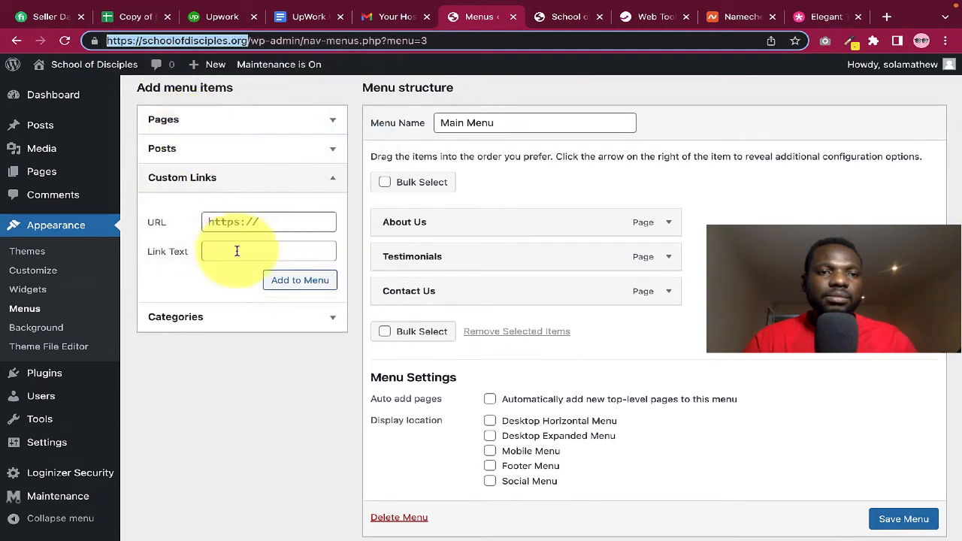
{"action": "left_click", "coordinate": [240, 221]}
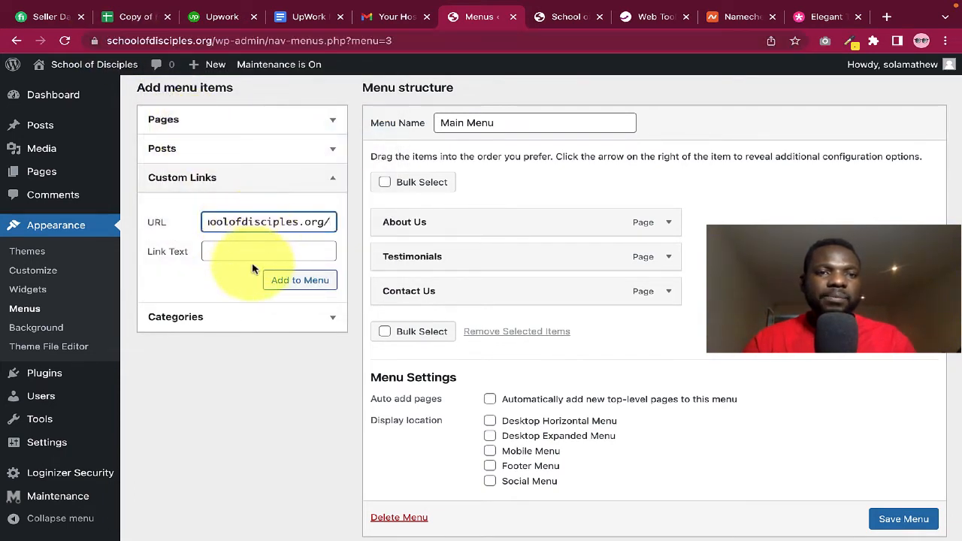
{"action": "left_click", "coordinate": [242, 248]}
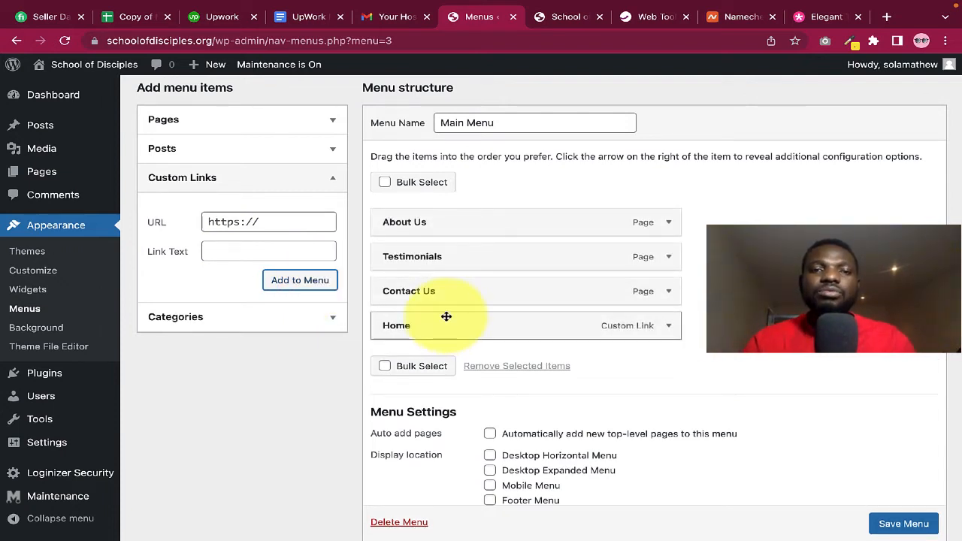
{"action": "left_click_drag", "start_coordinate": [447, 315], "coordinate": [440, 214]}
{"action": "scroll", "coordinate": [722, 391], "scroll_direction": "down", "scroll_amount": 3}
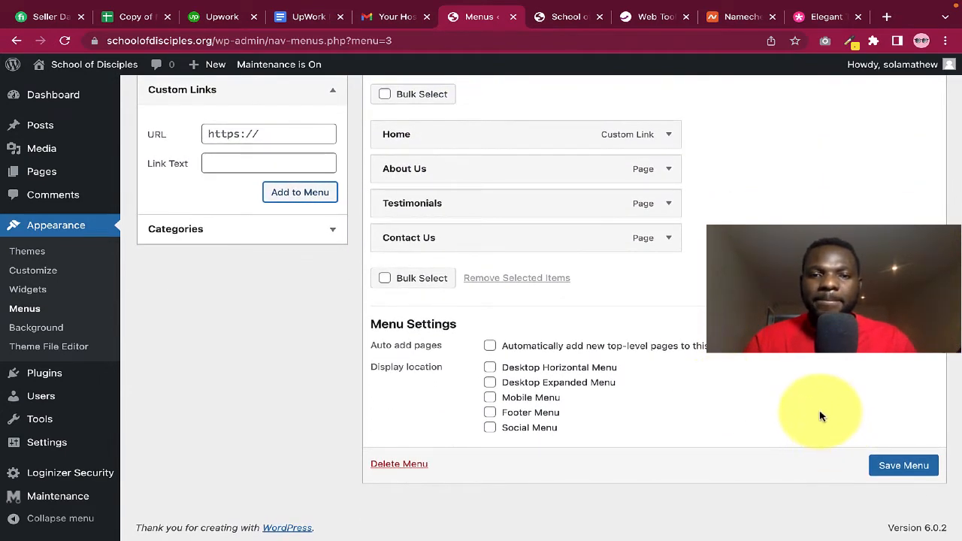
Save Main Menu, check the live site, then assign the menu to Desktop Horizontal Menu and save
{"action": "left_click", "coordinate": [886, 464]}
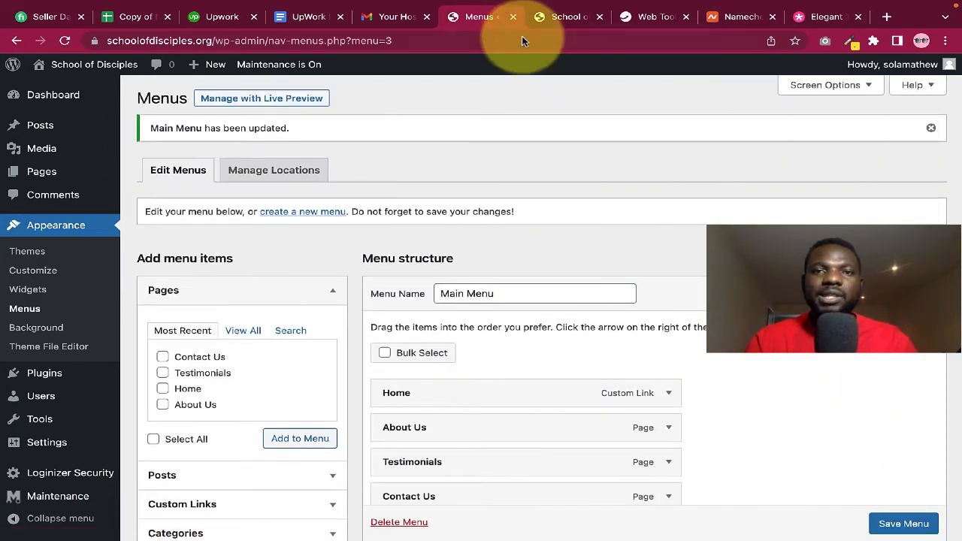
{"action": "left_click", "coordinate": [565, 16]}
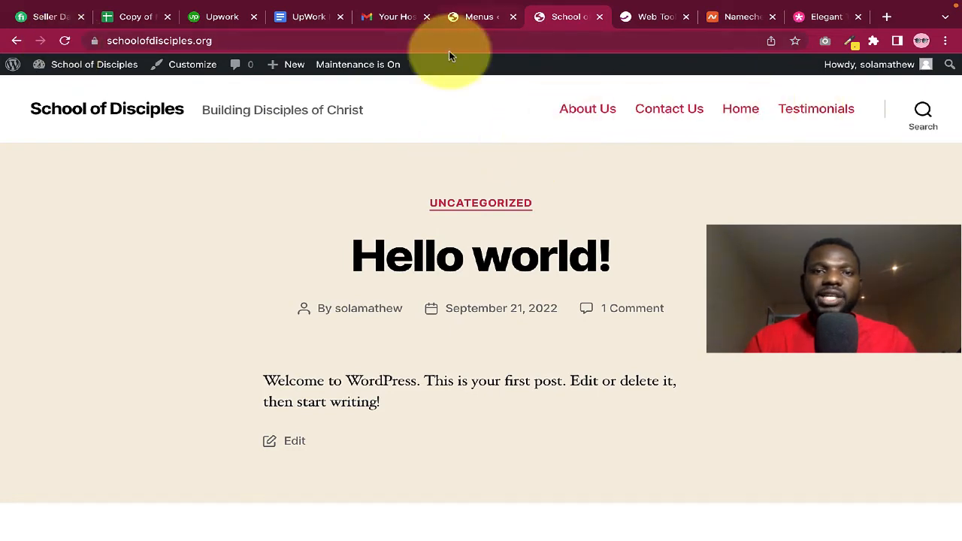
{"action": "left_click", "coordinate": [466, 18]}
{"action": "scroll", "coordinate": [559, 253], "scroll_direction": "down", "scroll_amount": 3}
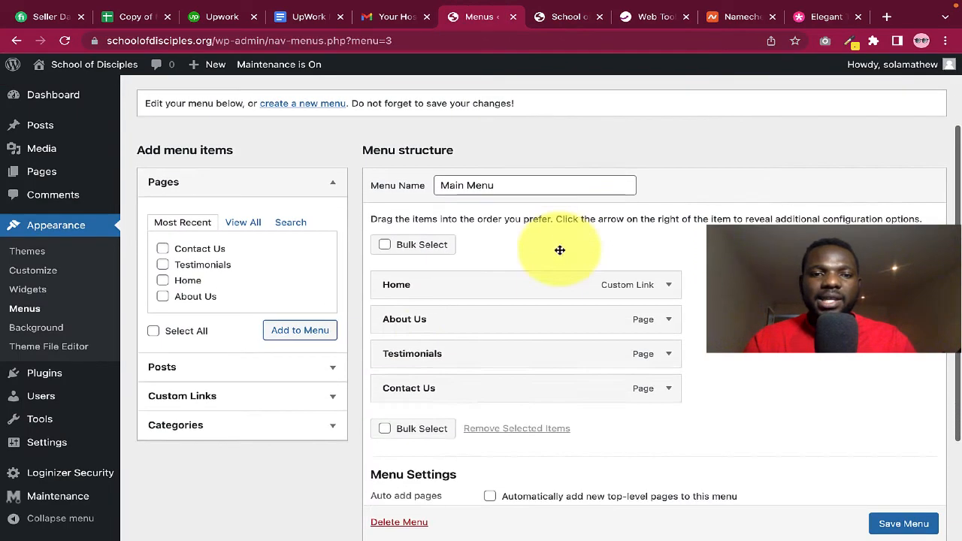
{"action": "scroll", "coordinate": [509, 378], "scroll_direction": "down", "scroll_amount": 4}
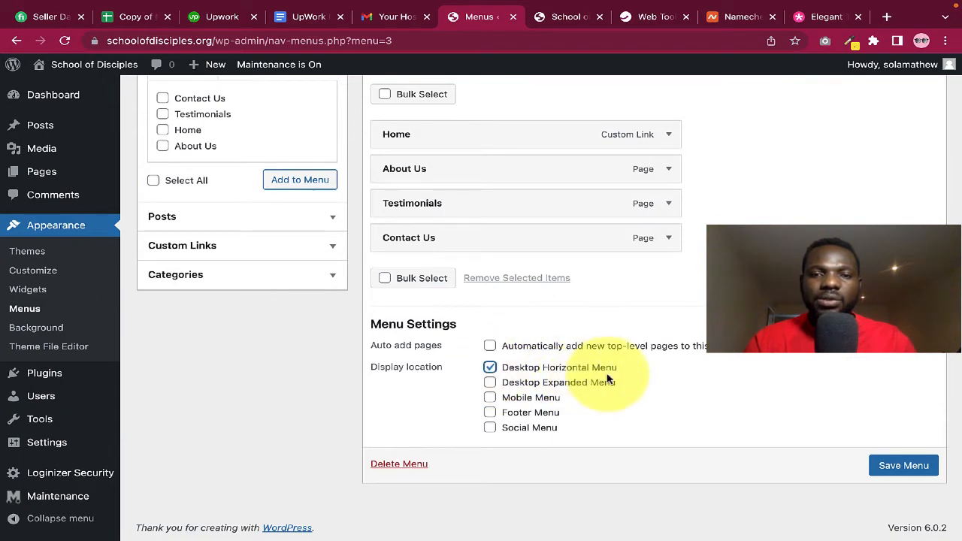
{"action": "left_click", "coordinate": [906, 466]}
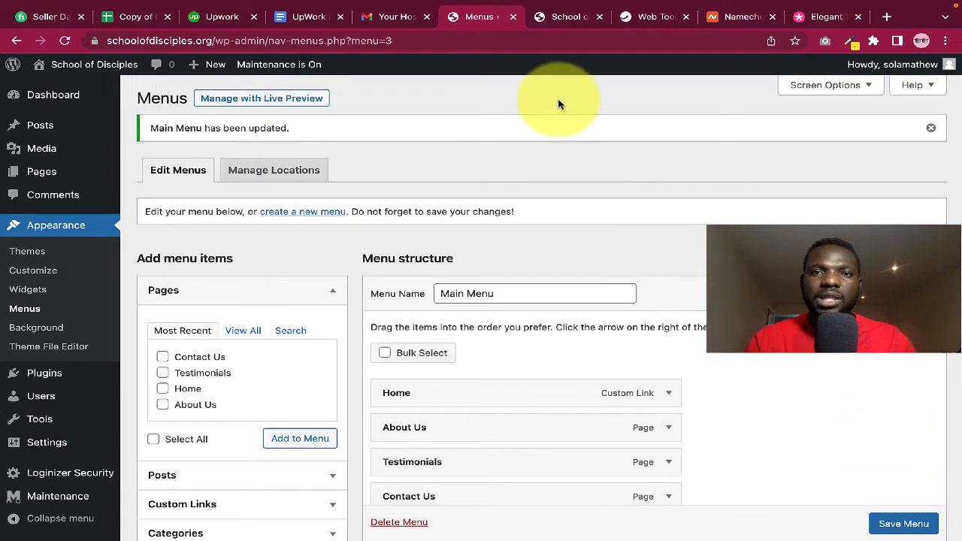
Reload the live site and compare its header links against the Main Menu order
{"action": "left_click", "coordinate": [555, 18]}
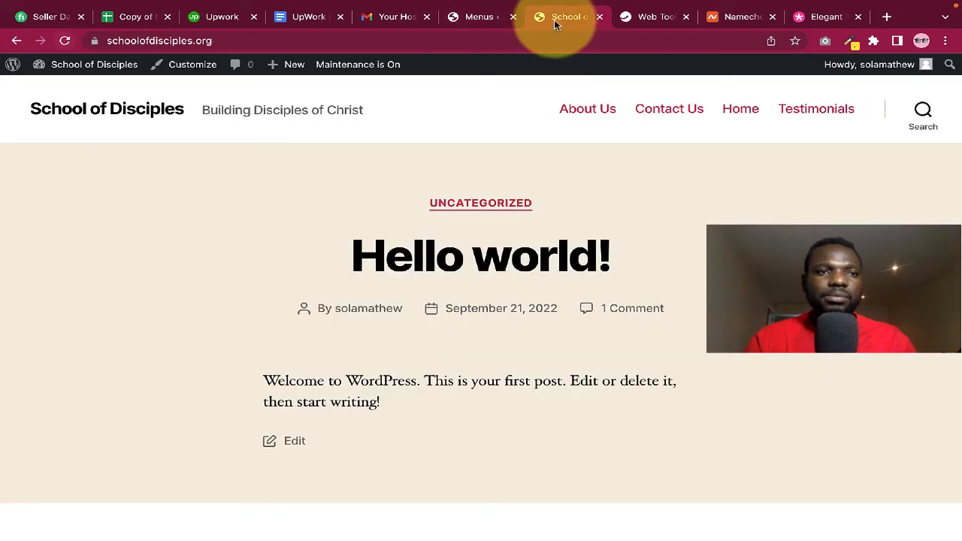
{"action": "left_click", "coordinate": [66, 41]}
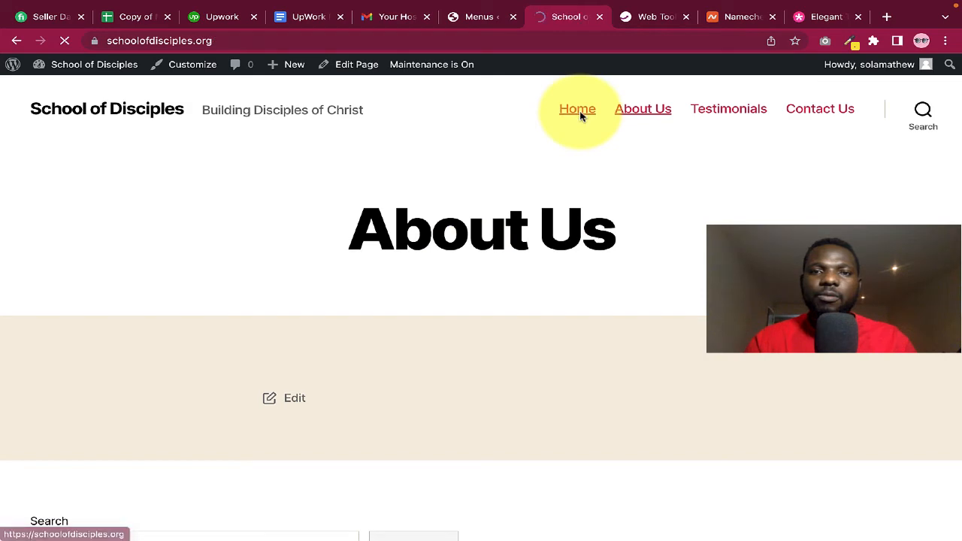
{"action": "scroll", "coordinate": [430, 440], "scroll_direction": "down", "scroll_amount": 1}
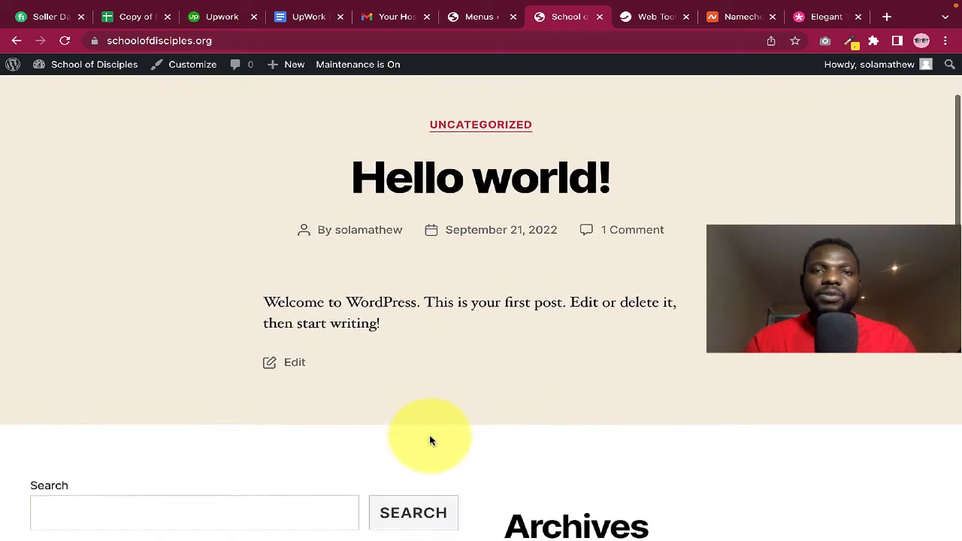
{"action": "scroll", "coordinate": [431, 441], "scroll_direction": "up", "scroll_amount": 1}
{"action": "left_click", "coordinate": [473, 16]}
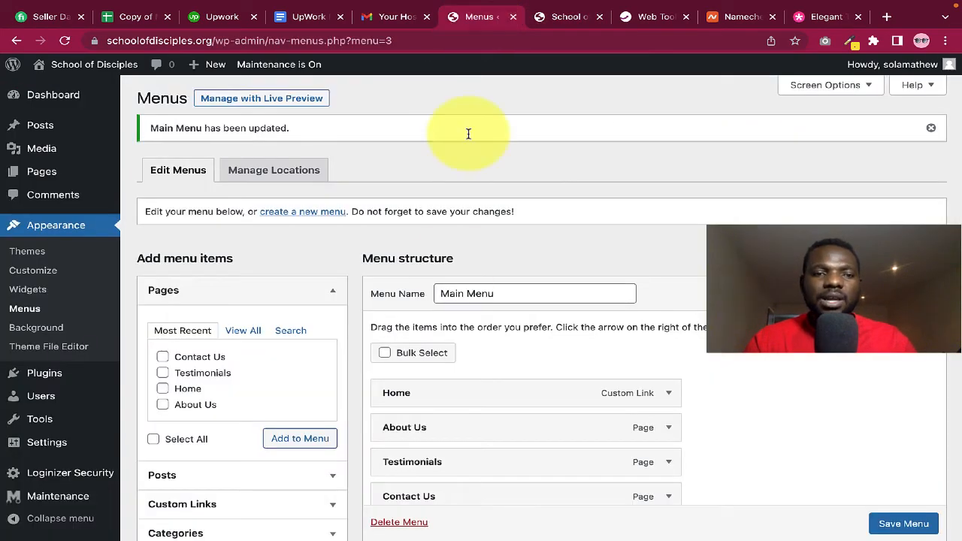
{"action": "scroll", "coordinate": [451, 295], "scroll_direction": "down", "scroll_amount": 2}
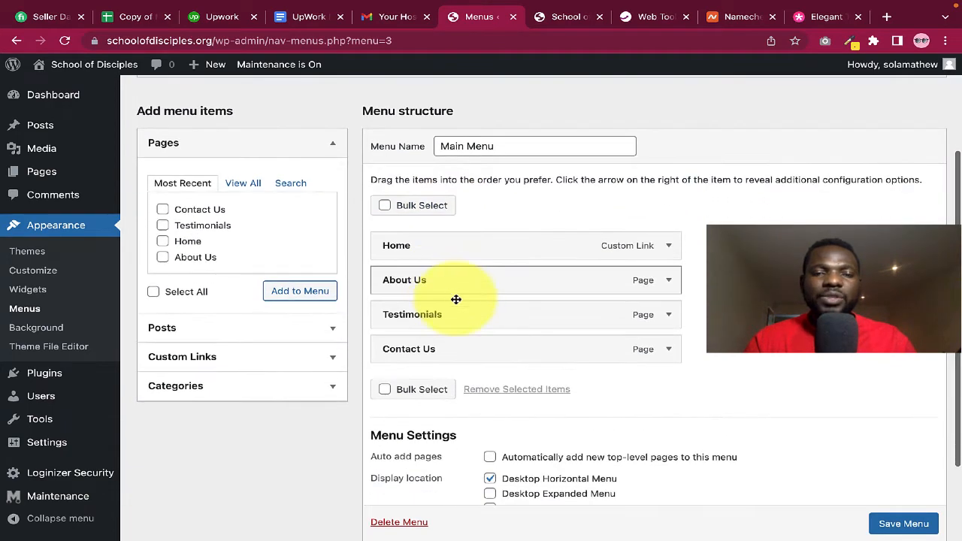
{"action": "left_click", "coordinate": [567, 16]}
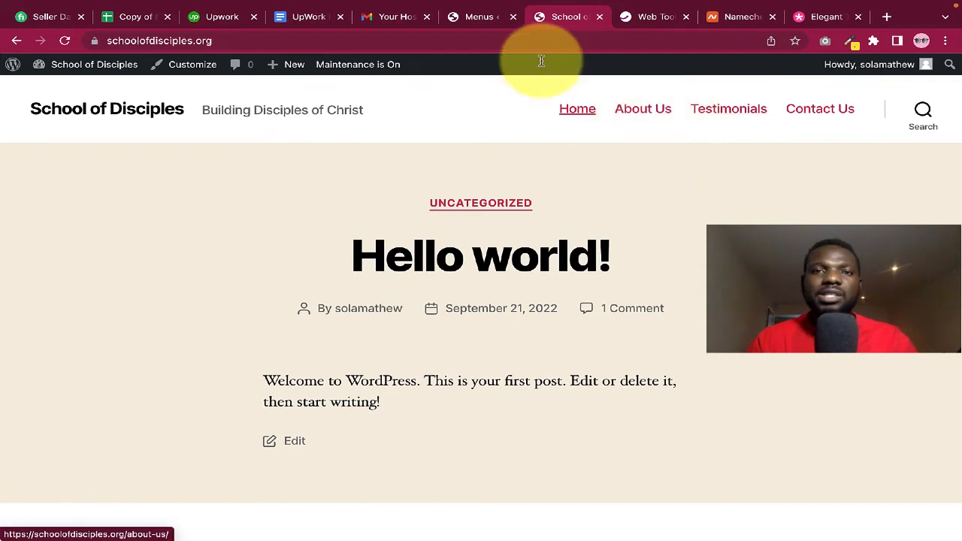
Nest Testimonials under About Us, save the menu, and preview the About Us dropdown live
{"action": "left_click", "coordinate": [479, 16]}
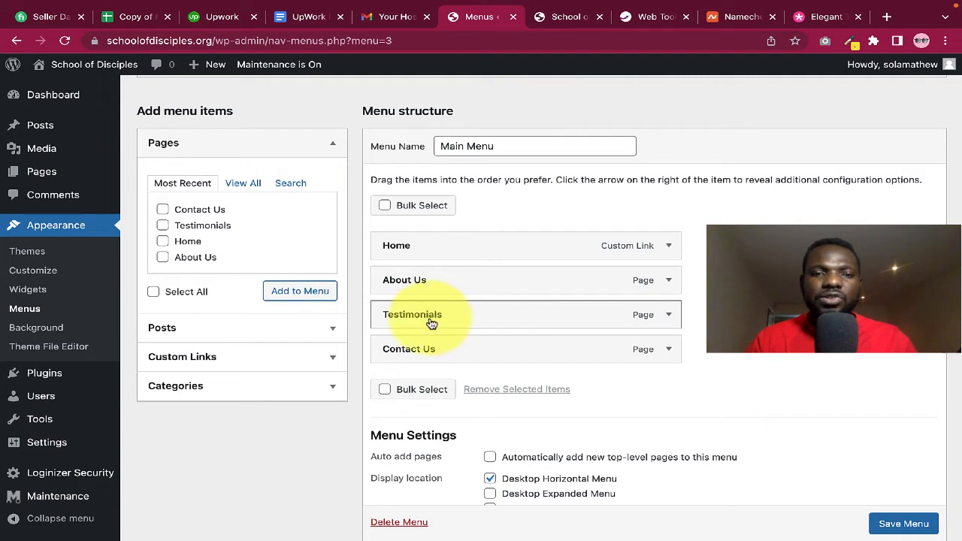
{"action": "mouse_move", "coordinate": [444, 321]}
{"action": "left_mouse_down"}
{"action": "mouse_move", "coordinate": [489, 322]}
{"action": "mouse_move", "coordinate": [451, 321]}
{"action": "left_mouse_up"}
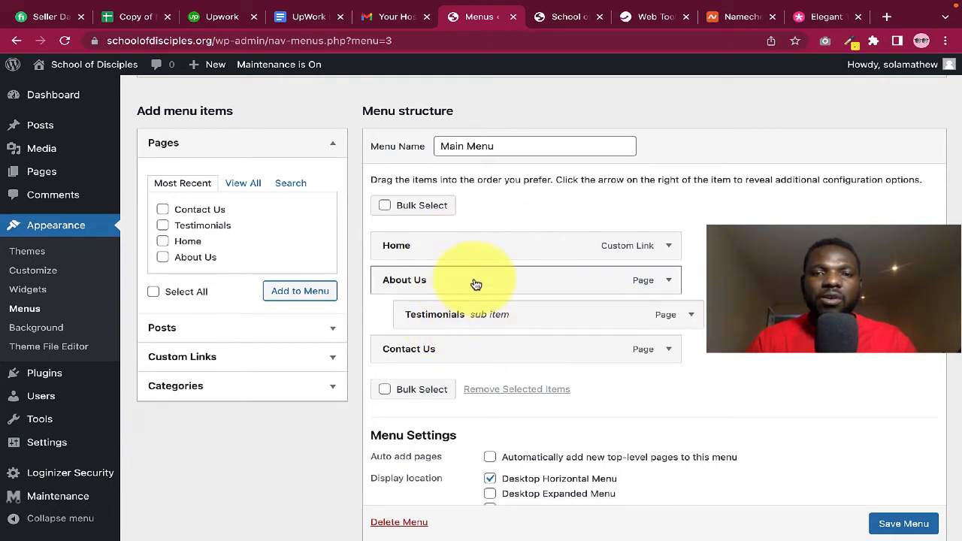
{"action": "scroll", "coordinate": [886, 528], "scroll_direction": "down", "scroll_amount": 1}
{"action": "left_click", "coordinate": [902, 524]}
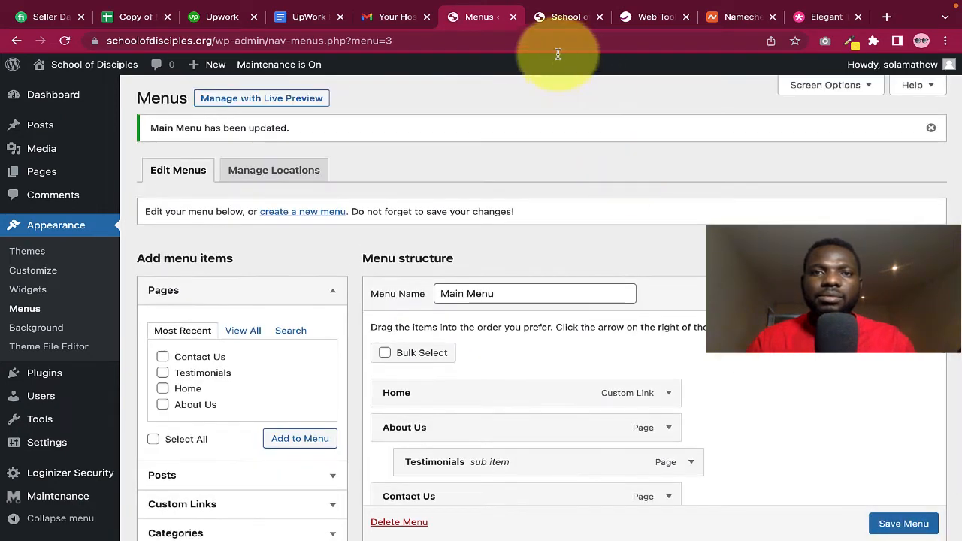
{"action": "left_click", "coordinate": [558, 17]}
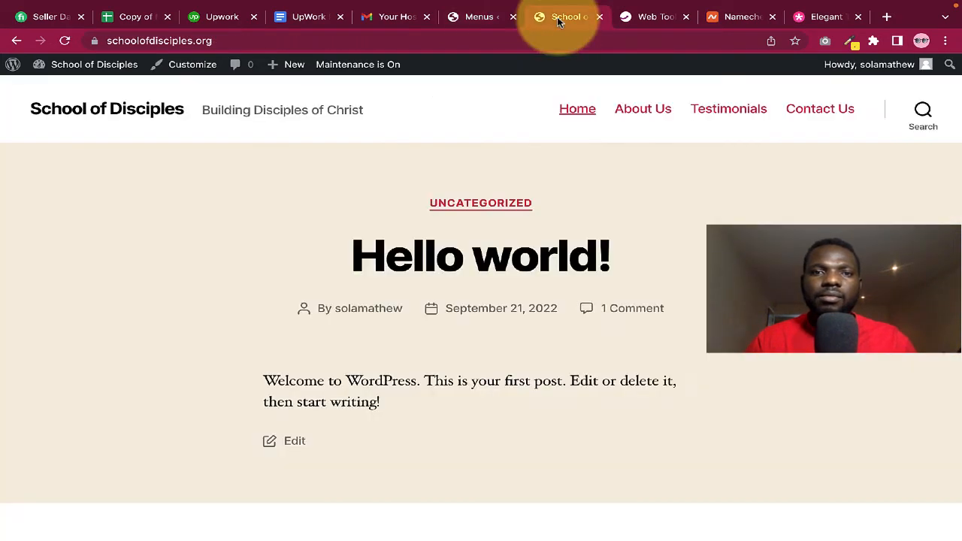
{"action": "left_click", "coordinate": [65, 41]}
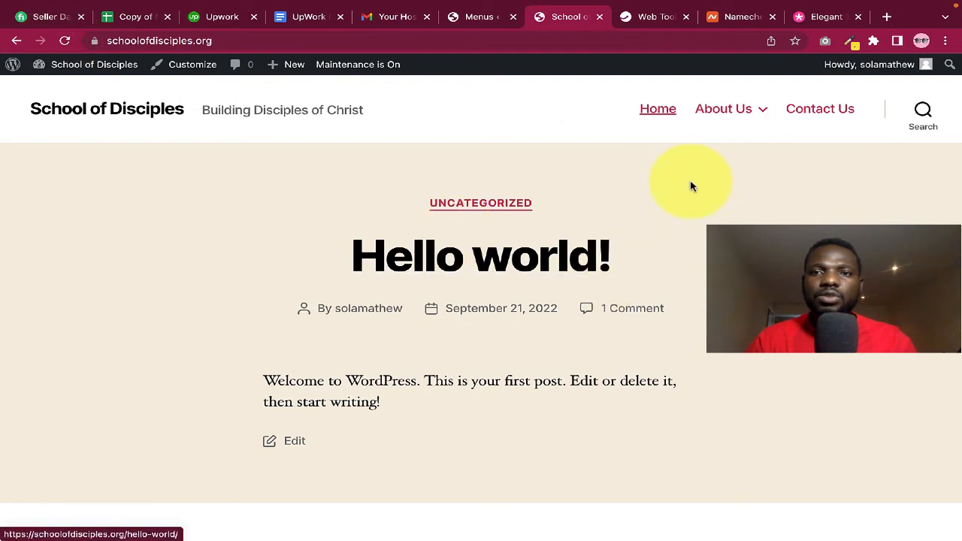
{"action": "mouse_move", "coordinate": [750, 112]}
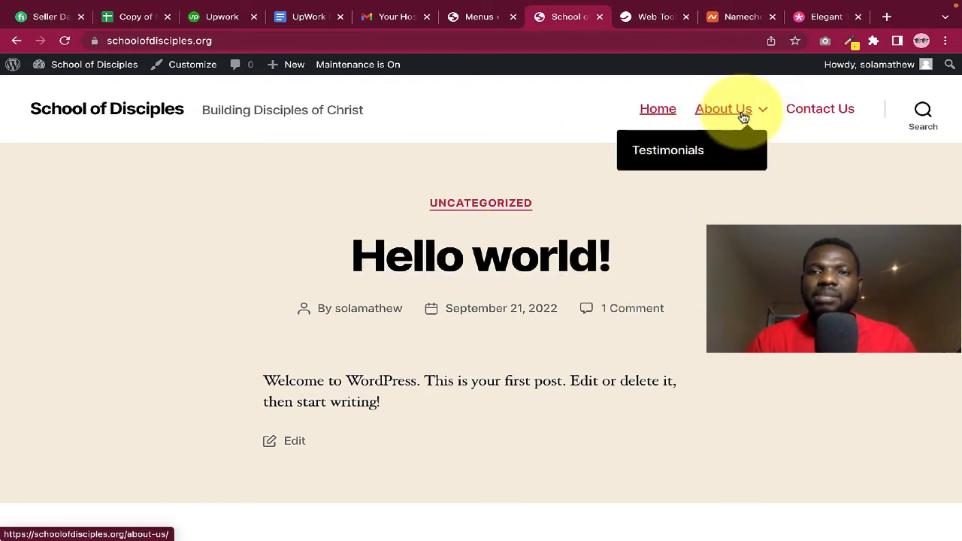
Move Testimonials back to the top level and review the flat menu on the live site
{"action": "left_click", "coordinate": [470, 16]}
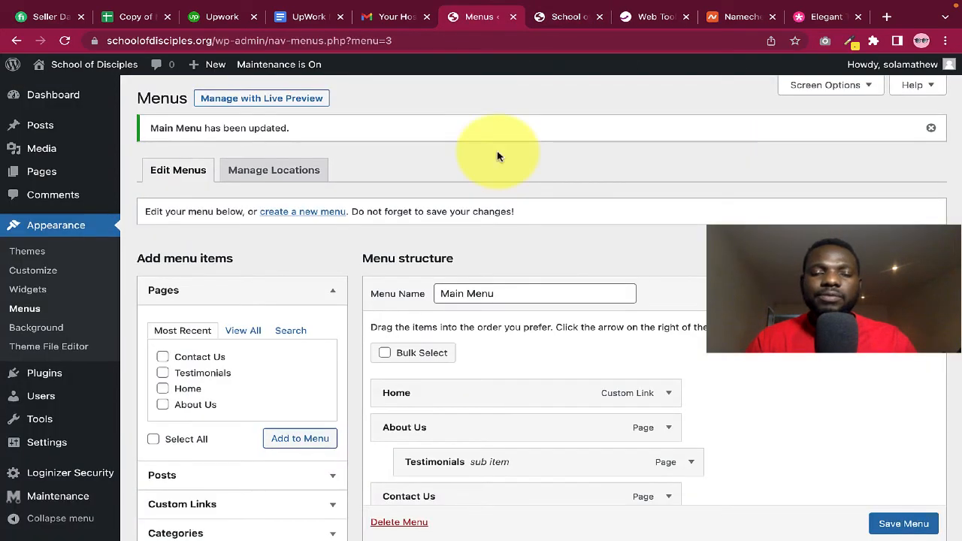
{"action": "scroll", "coordinate": [533, 350], "scroll_direction": "down", "scroll_amount": 5}
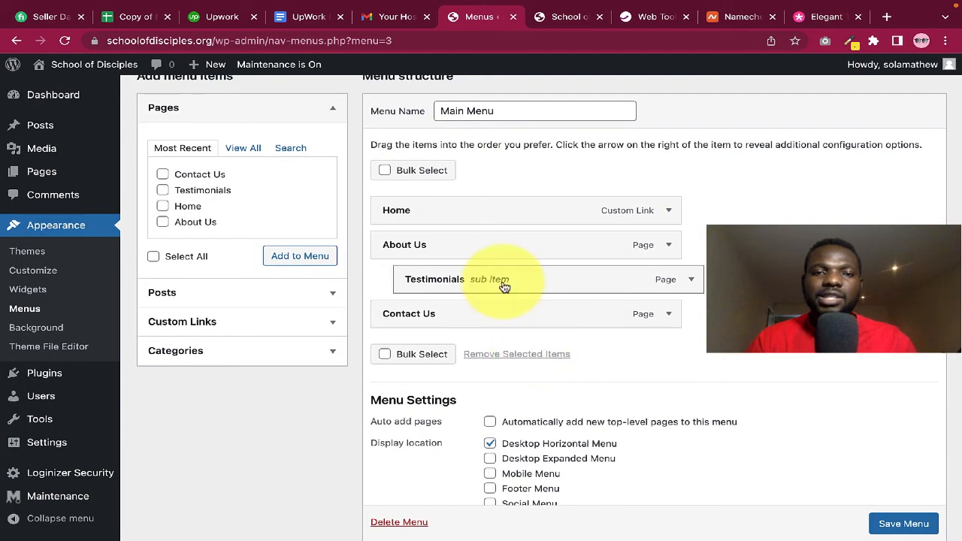
{"action": "left_click_drag", "start_coordinate": [482, 287], "coordinate": [480, 289]}
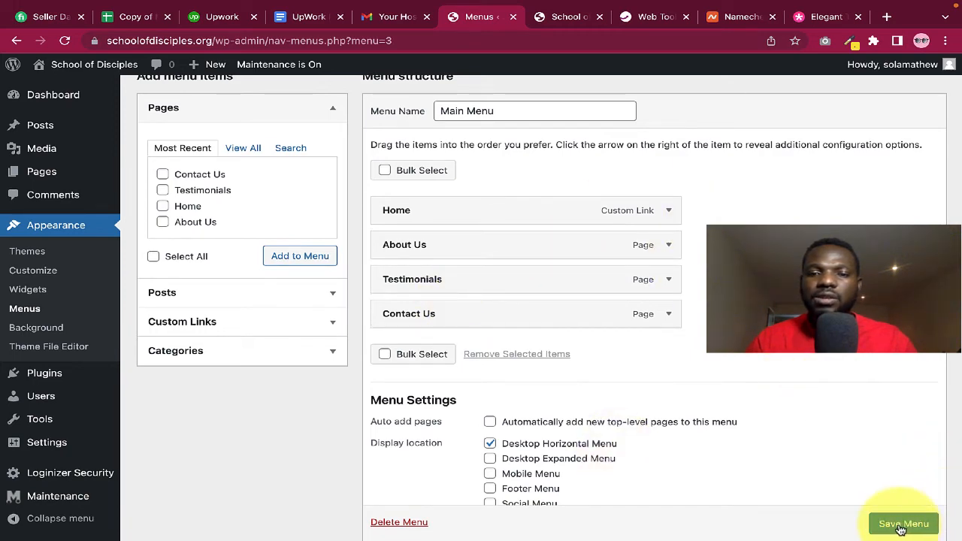
{"action": "scroll", "coordinate": [901, 530], "scroll_direction": "down", "scroll_amount": 2}
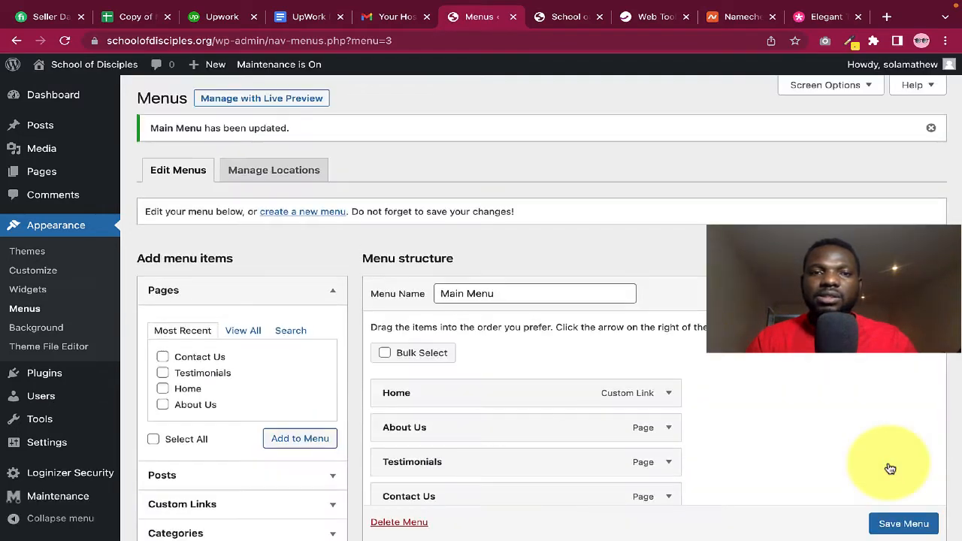
{"action": "left_click", "coordinate": [565, 16]}
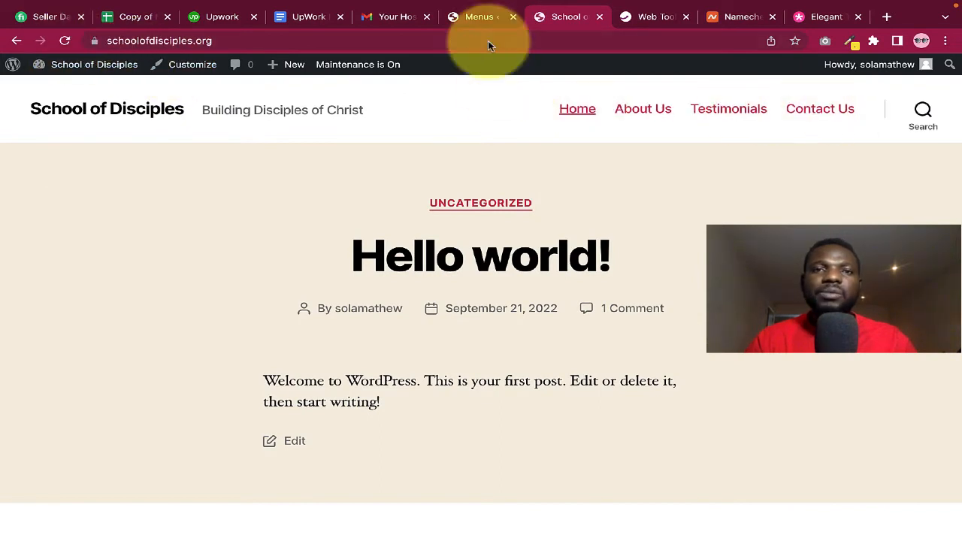
{"action": "scroll", "coordinate": [565, 279], "scroll_direction": "down", "scroll_amount": 3}
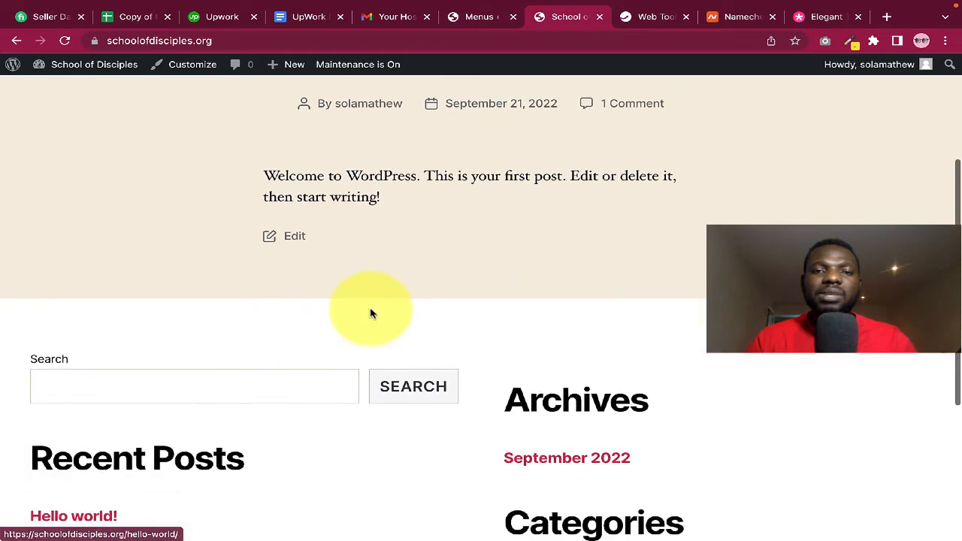
{"action": "scroll", "coordinate": [639, 250], "scroll_direction": "up", "scroll_amount": 1}
{"action": "scroll", "coordinate": [639, 249], "scroll_direction": "up", "scroll_amount": 3}
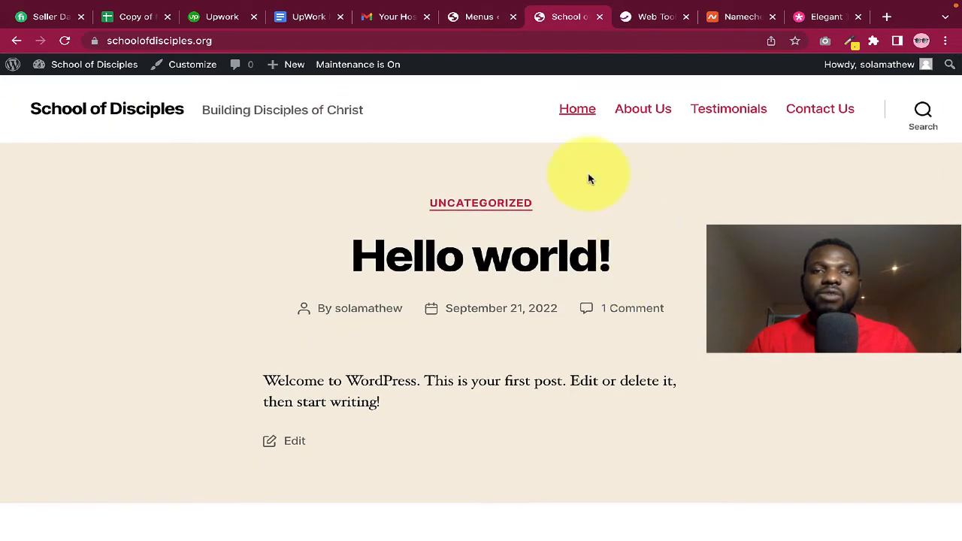
{"action": "left_click", "coordinate": [478, 20]}
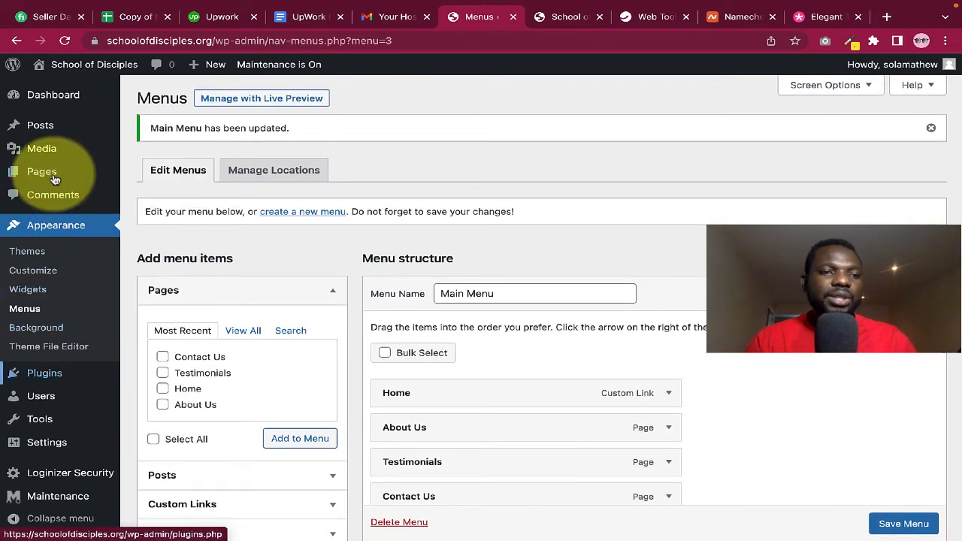
{"action": "scroll", "coordinate": [54, 177], "scroll_direction": "down", "scroll_amount": 1}
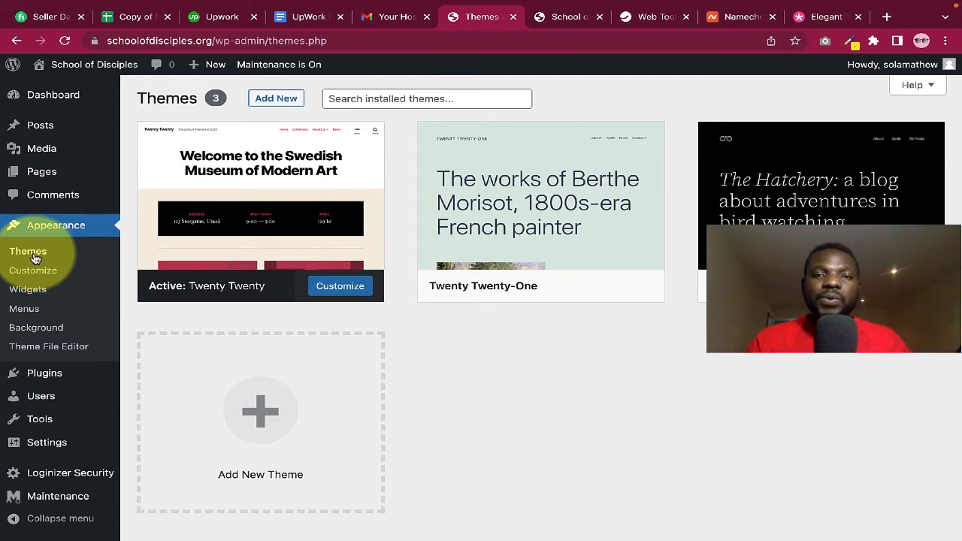
Delete the Twenty Twenty-One theme
{"action": "mouse_move", "coordinate": [537, 296]}
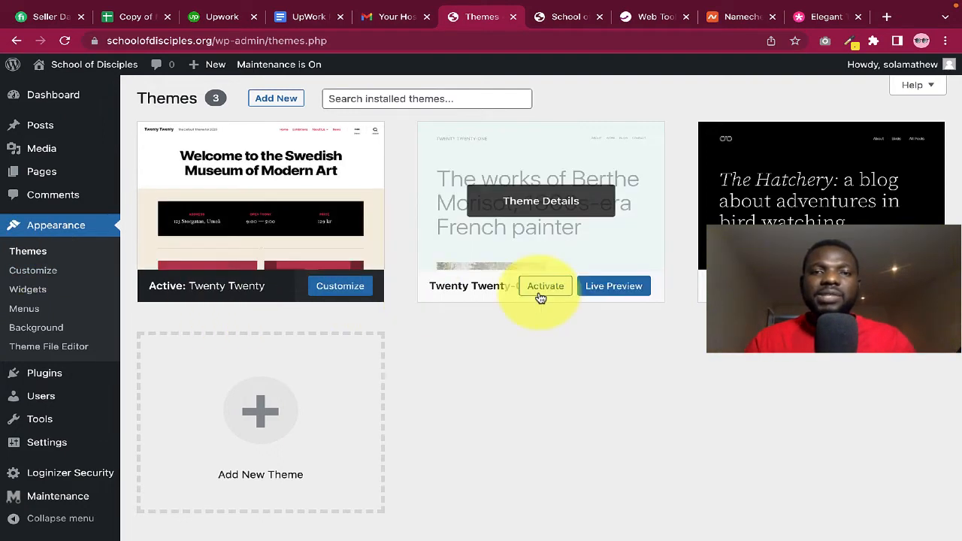
{"action": "left_click", "coordinate": [541, 169]}
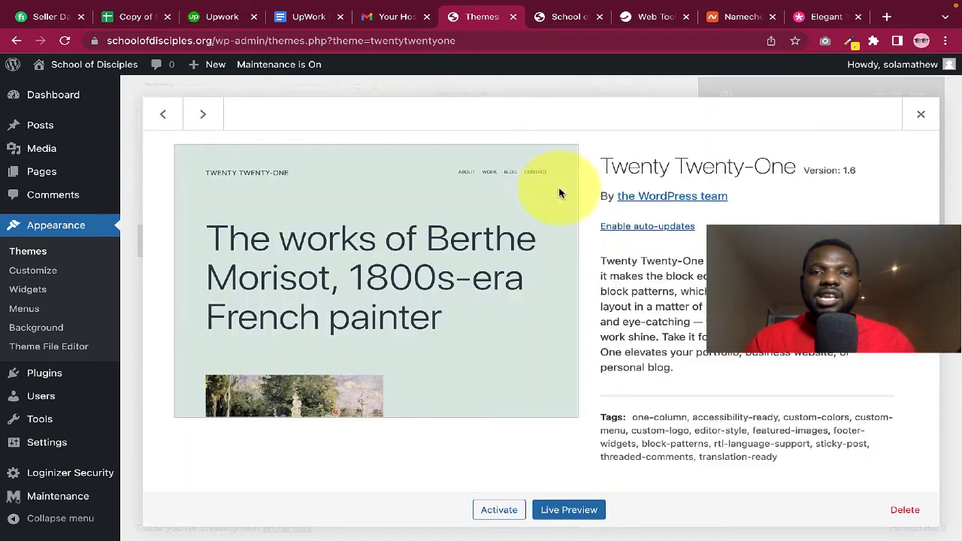
{"action": "left_click", "coordinate": [906, 511]}
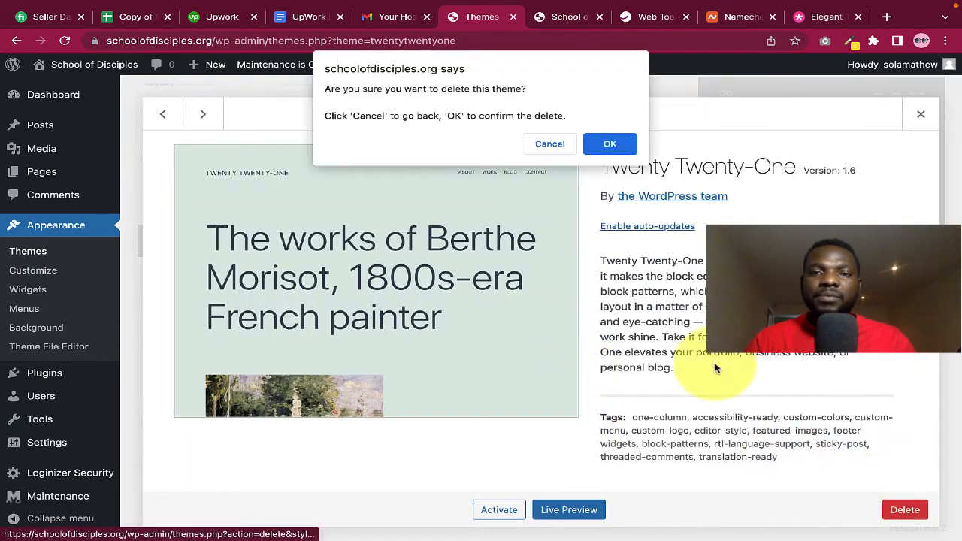
{"action": "left_click", "coordinate": [608, 143]}
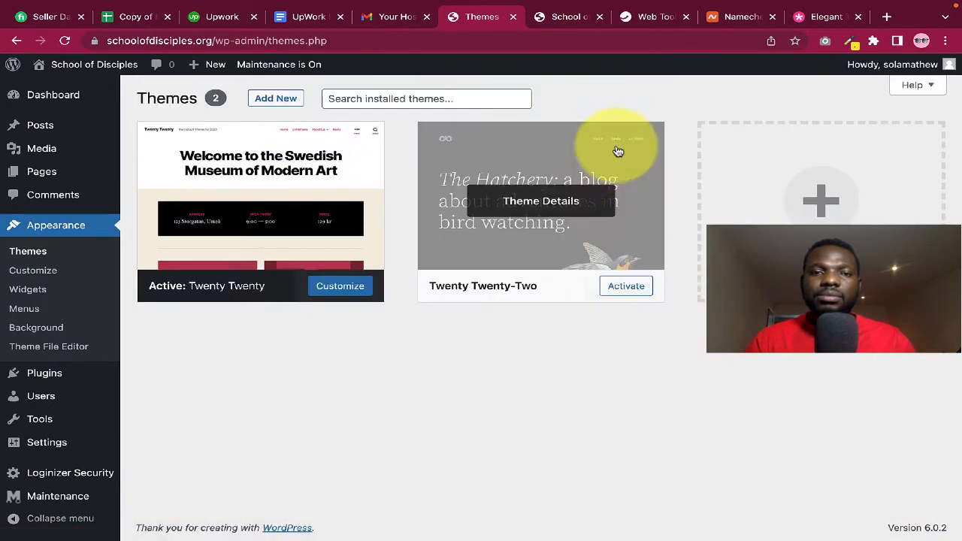
Activate Twenty Twenty-Two and delete the Twenty Twenty theme
{"action": "left_click", "coordinate": [500, 246]}
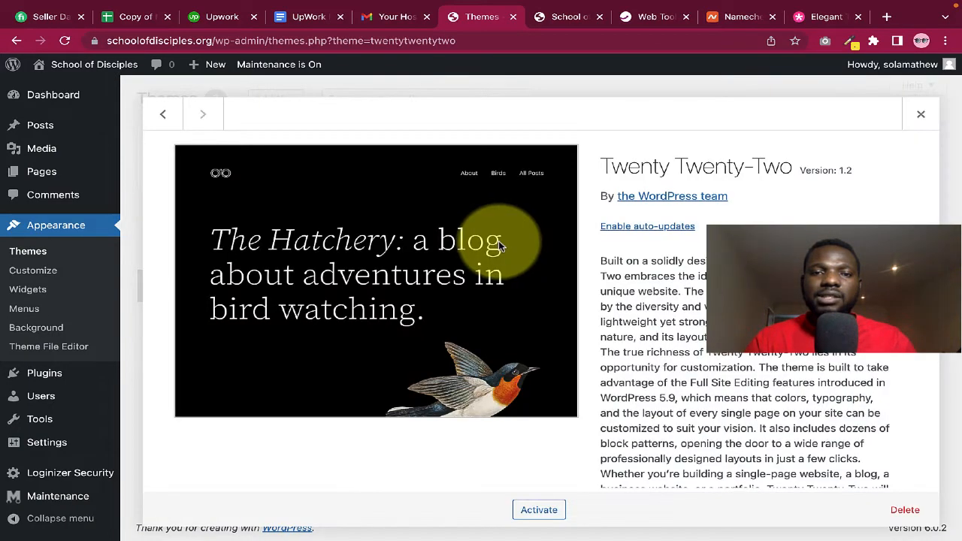
{"action": "left_click", "coordinate": [538, 512]}
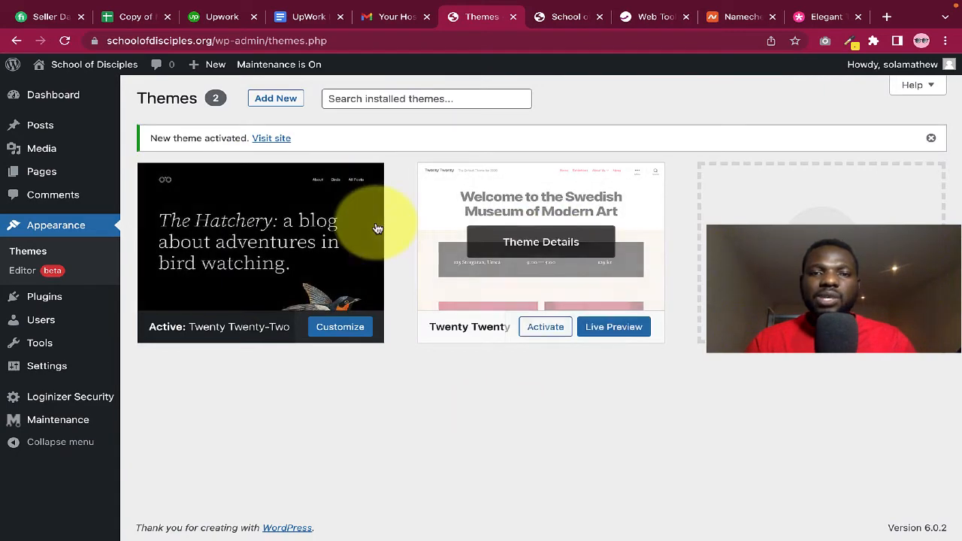
{"action": "left_click", "coordinate": [594, 272]}
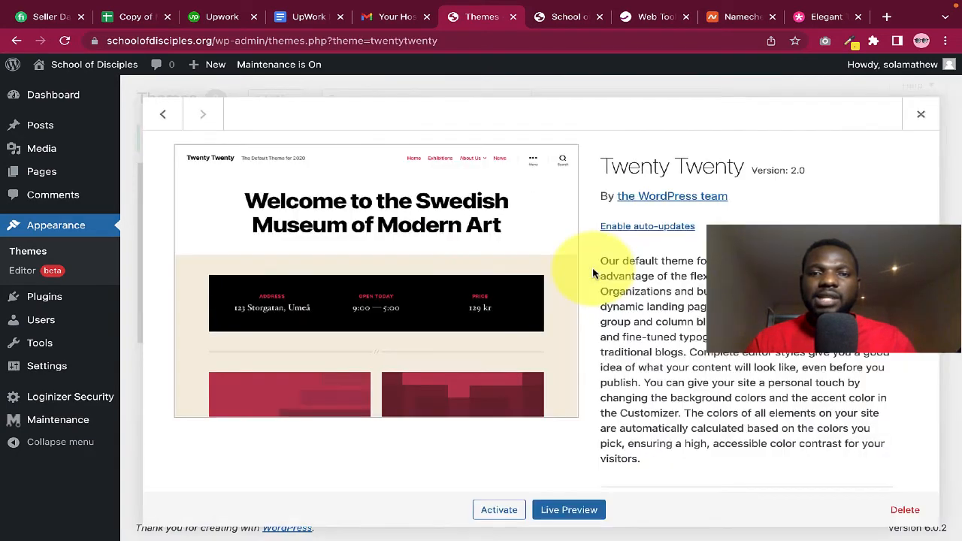
{"action": "left_click", "coordinate": [905, 509]}
{"action": "left_click", "coordinate": [606, 144]}
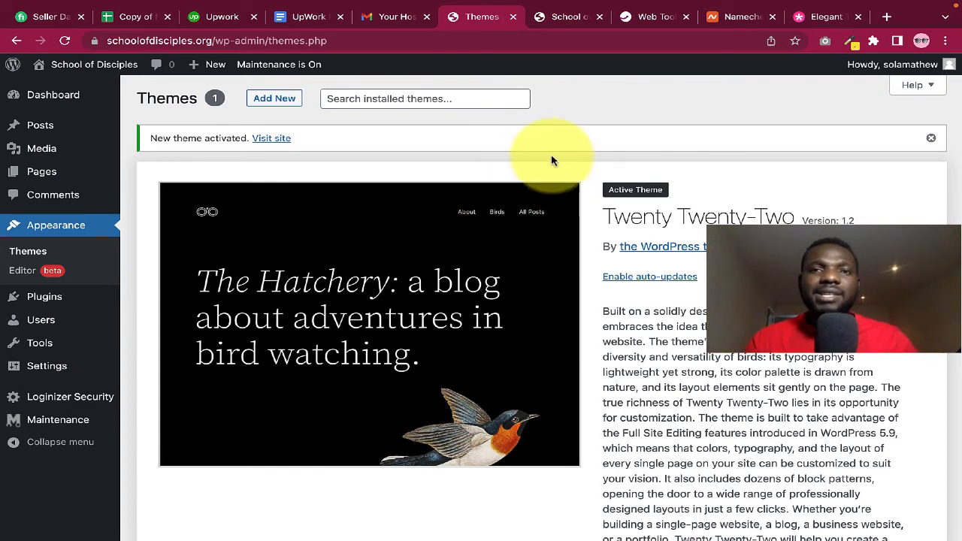
Open the Divi Themes link from the Themes section of GoGlobal's Web Tools page
{"action": "left_click", "coordinate": [645, 18]}
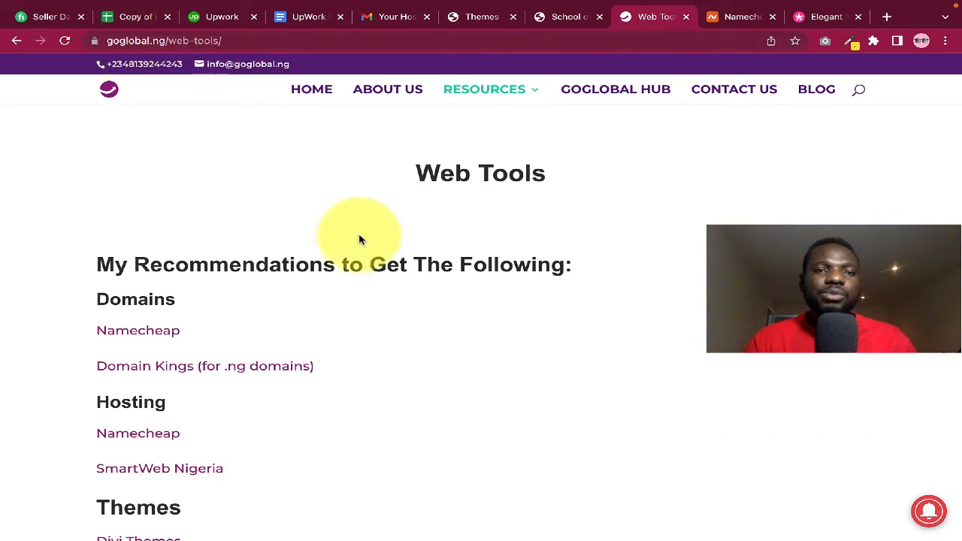
{"action": "scroll", "coordinate": [359, 247], "scroll_direction": "down", "scroll_amount": 3}
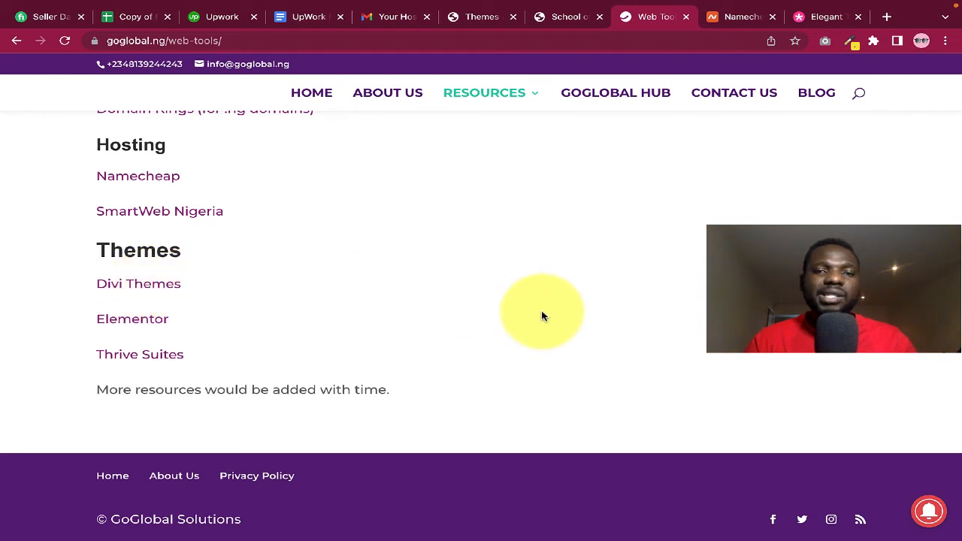
{"action": "left_click", "coordinate": [144, 287]}
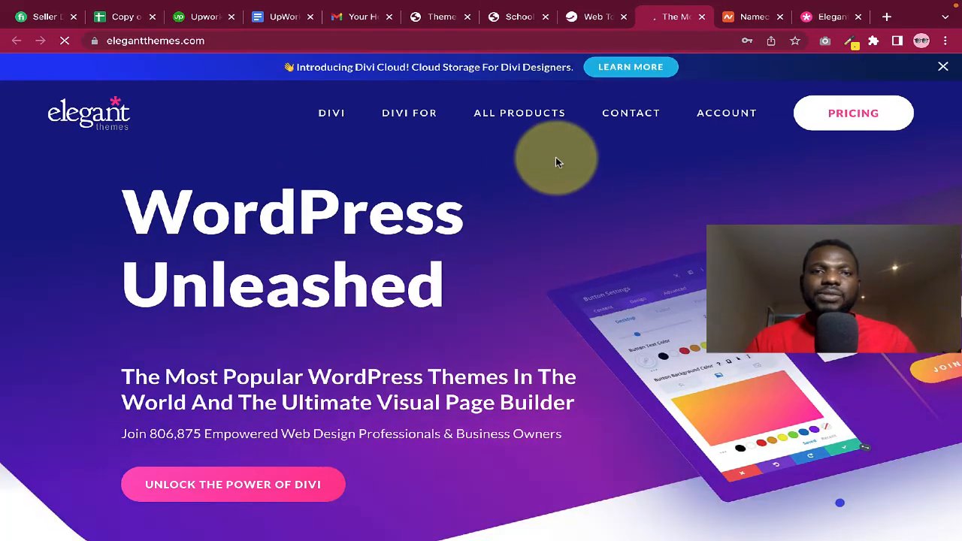
Browse the Elegant Themes 'WordPress Unleashed' homepage and reveal the ACCOUNT dropdown
{"action": "scroll", "coordinate": [580, 194], "scroll_direction": "down", "scroll_amount": 3}
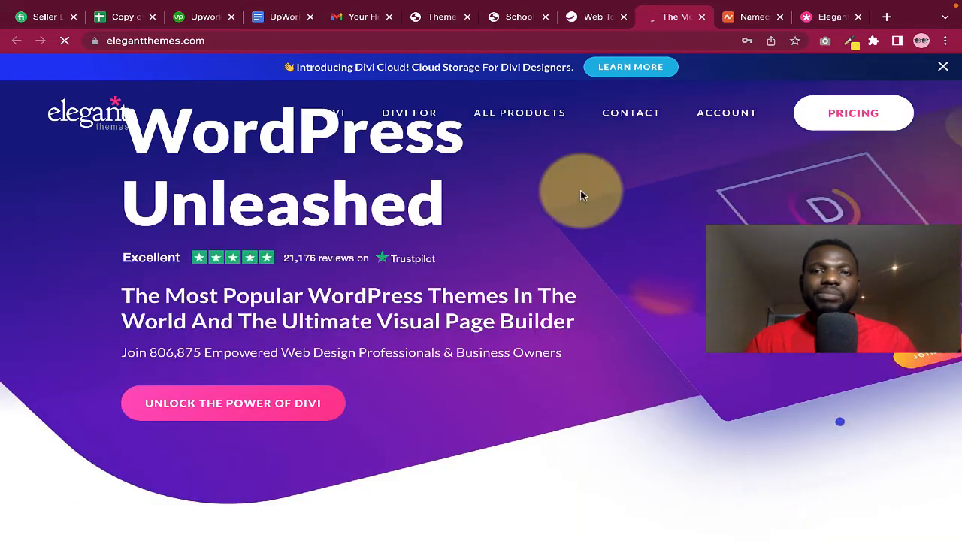
{"action": "scroll", "coordinate": [581, 194], "scroll_direction": "down", "scroll_amount": 1}
{"action": "scroll", "coordinate": [580, 195], "scroll_direction": "down", "scroll_amount": 3}
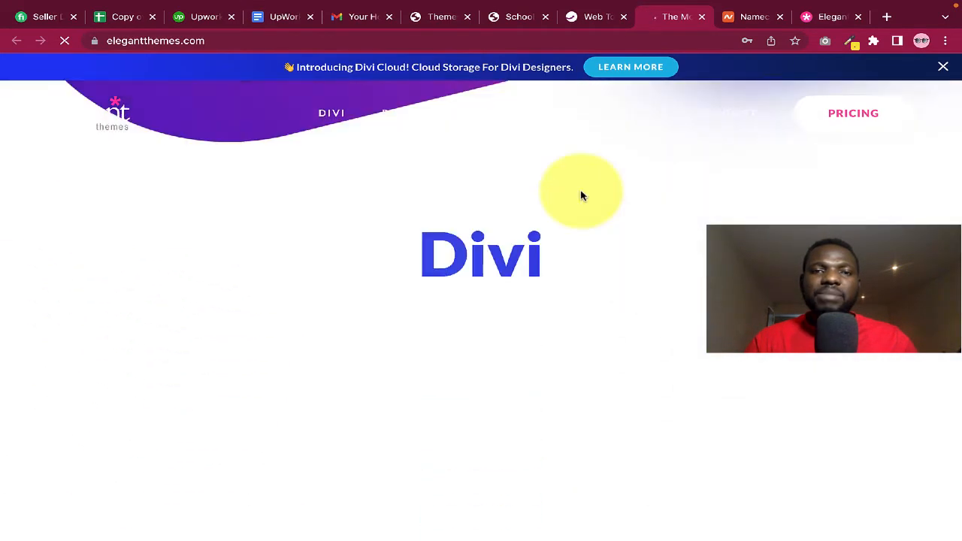
{"action": "scroll", "coordinate": [581, 196], "scroll_direction": "up", "scroll_amount": 6}
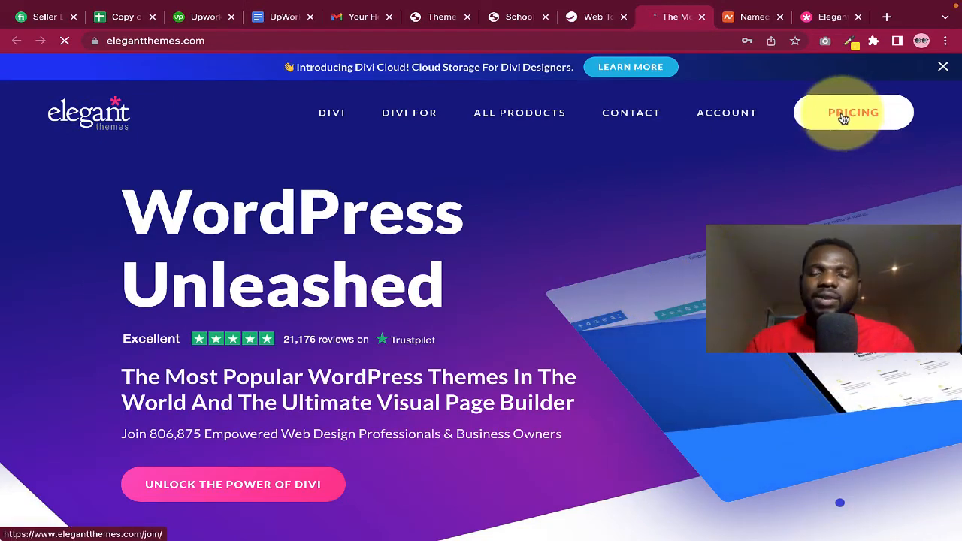
{"action": "scroll", "coordinate": [705, 315], "scroll_direction": "down", "scroll_amount": 5}
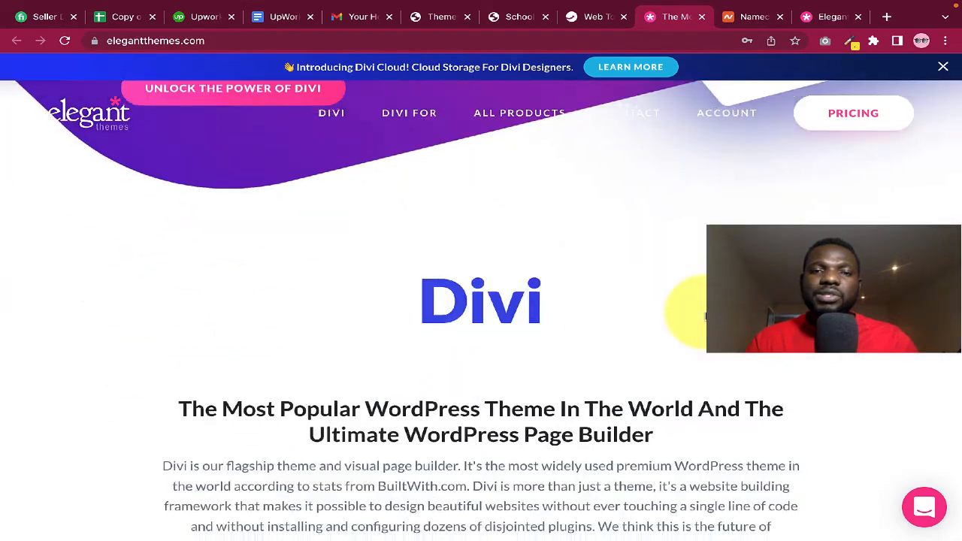
{"action": "scroll", "coordinate": [705, 316], "scroll_direction": "down", "scroll_amount": 6}
{"action": "scroll", "coordinate": [705, 316], "scroll_direction": "up", "scroll_amount": 5}
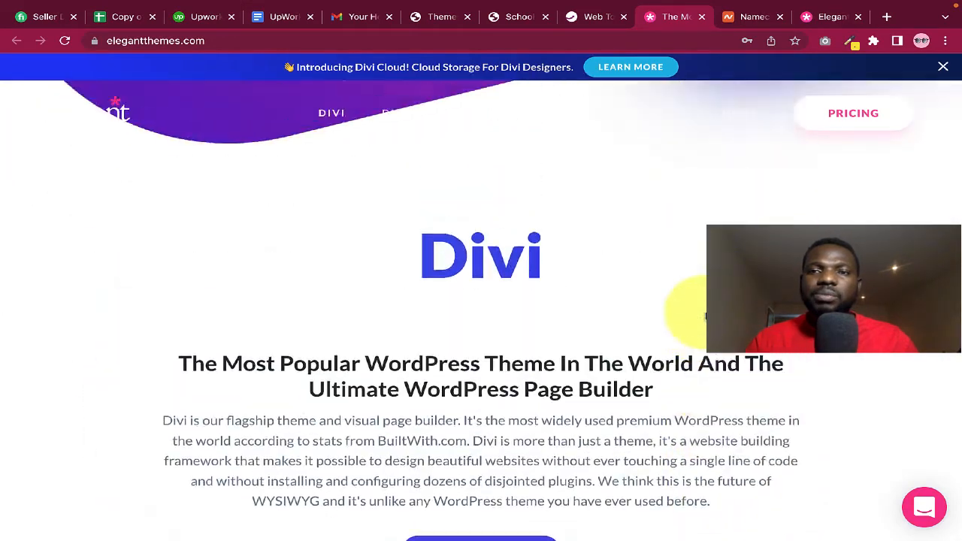
{"action": "scroll", "coordinate": [705, 316], "scroll_direction": "up", "scroll_amount": 5}
{"action": "scroll", "coordinate": [718, 237], "scroll_direction": "down", "scroll_amount": 3}
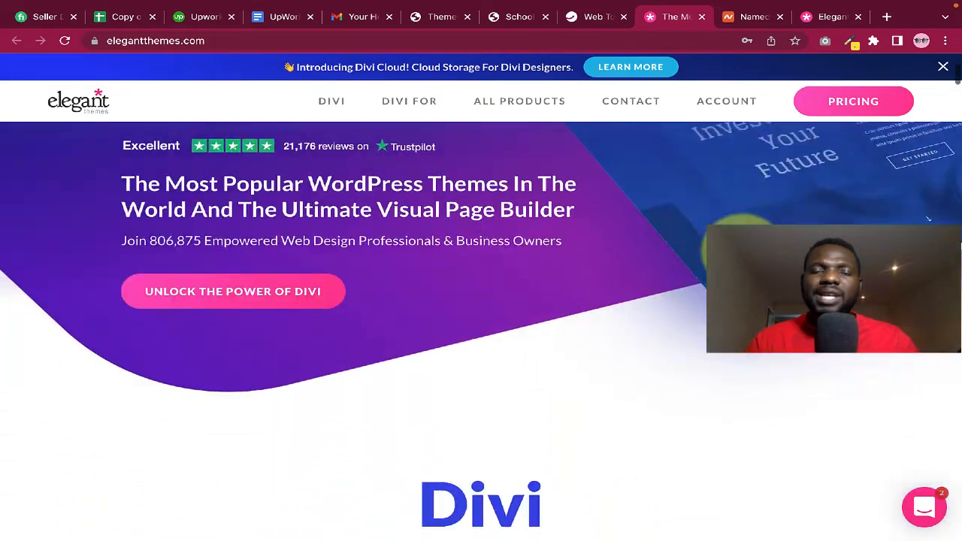
{"action": "scroll", "coordinate": [718, 237], "scroll_direction": "up", "scroll_amount": 3}
{"action": "mouse_move", "coordinate": [675, 158]}
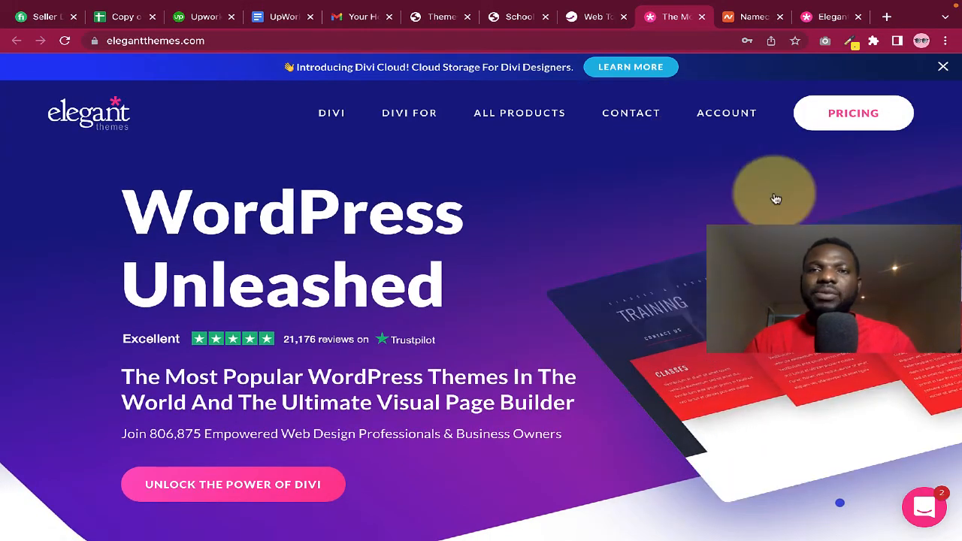
{"action": "mouse_move", "coordinate": [711, 109]}
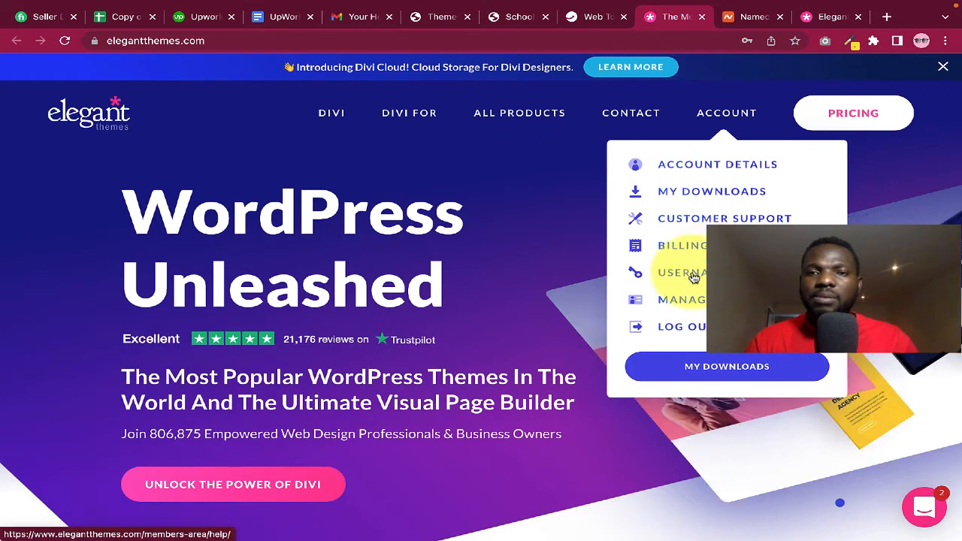
Download Divi.zip from the Themes & Plugins section of the Elegant Themes account area
{"action": "left_click", "coordinate": [680, 164]}
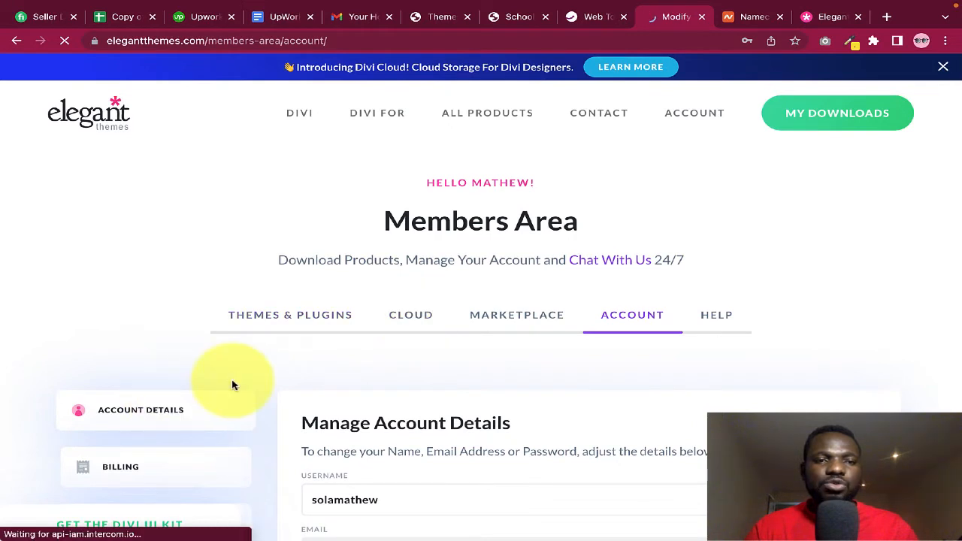
{"action": "left_click", "coordinate": [296, 318]}
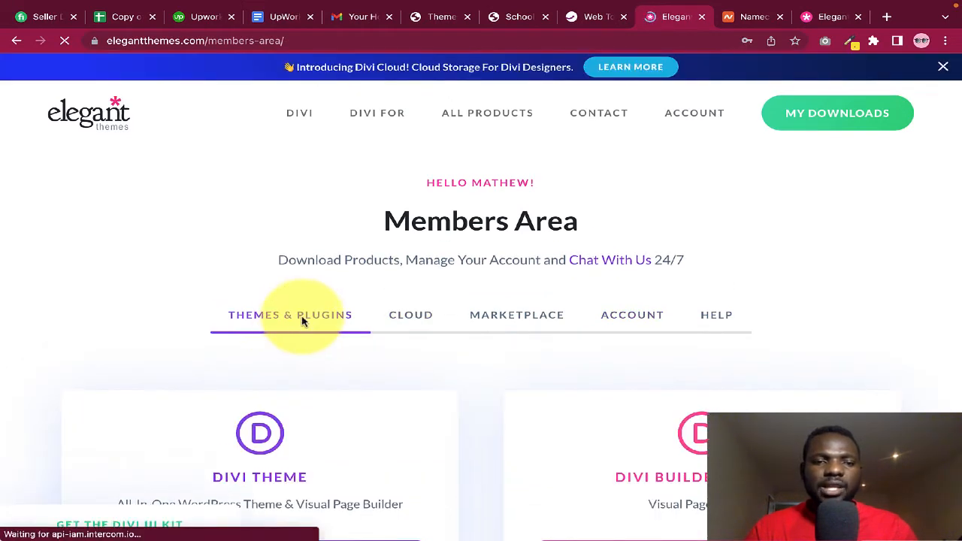
{"action": "scroll", "coordinate": [303, 320], "scroll_direction": "down", "scroll_amount": 2}
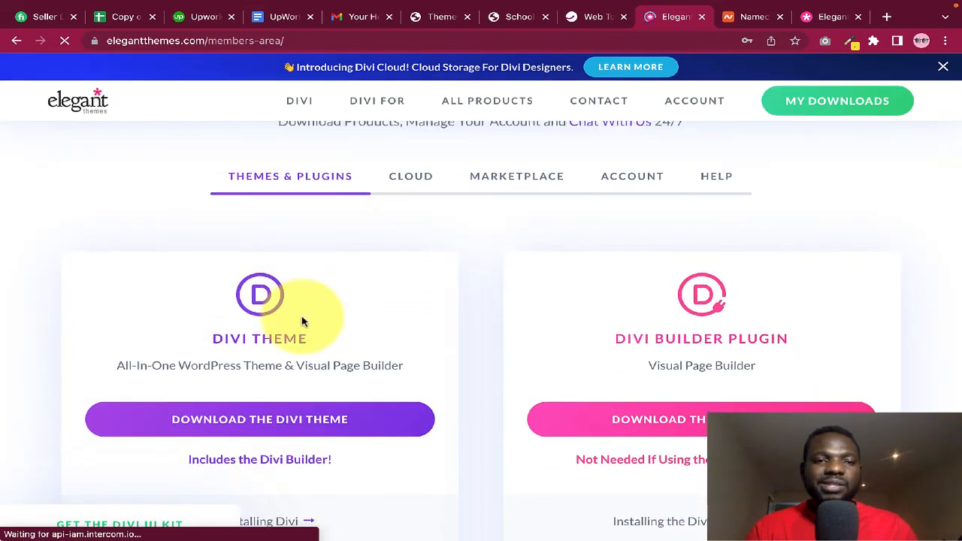
{"action": "scroll", "coordinate": [303, 322], "scroll_direction": "down", "scroll_amount": 1}
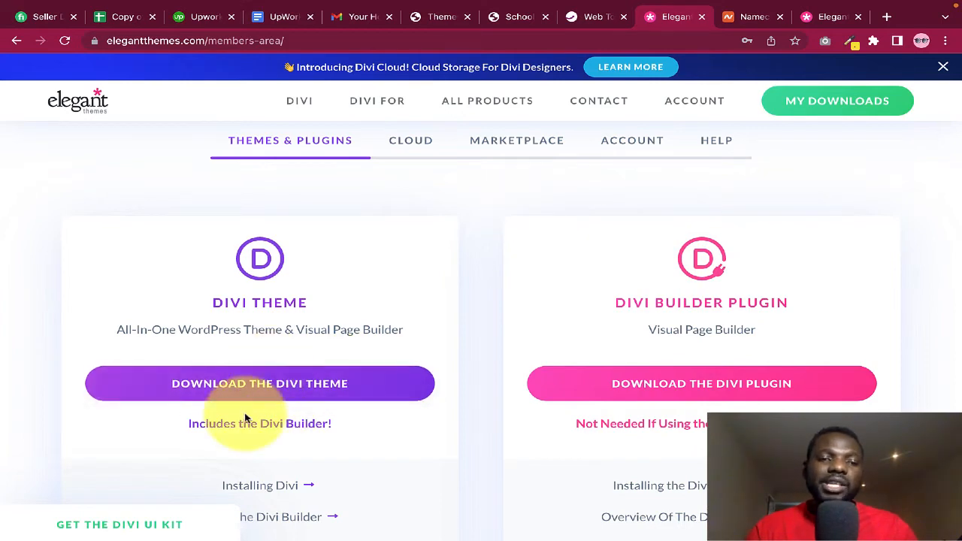
{"action": "left_click", "coordinate": [280, 384]}
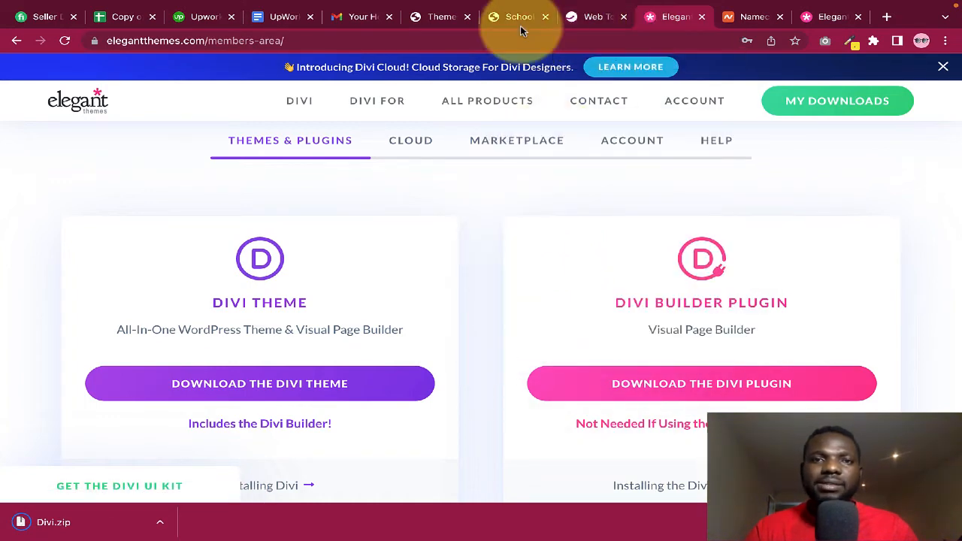
Return to the School of Disciples Themes admin and bring up the Add Themes screen
{"action": "left_click", "coordinate": [440, 17]}
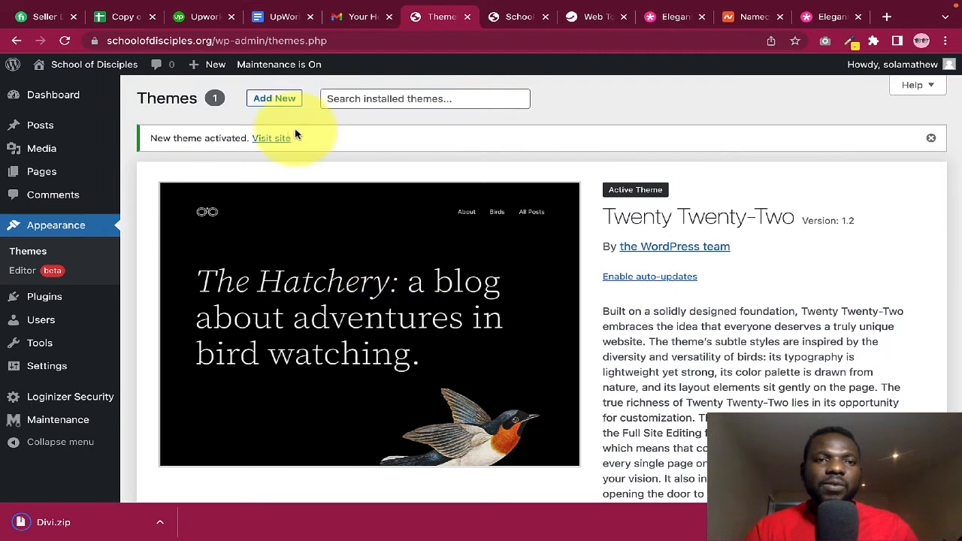
{"action": "left_click", "coordinate": [272, 100]}
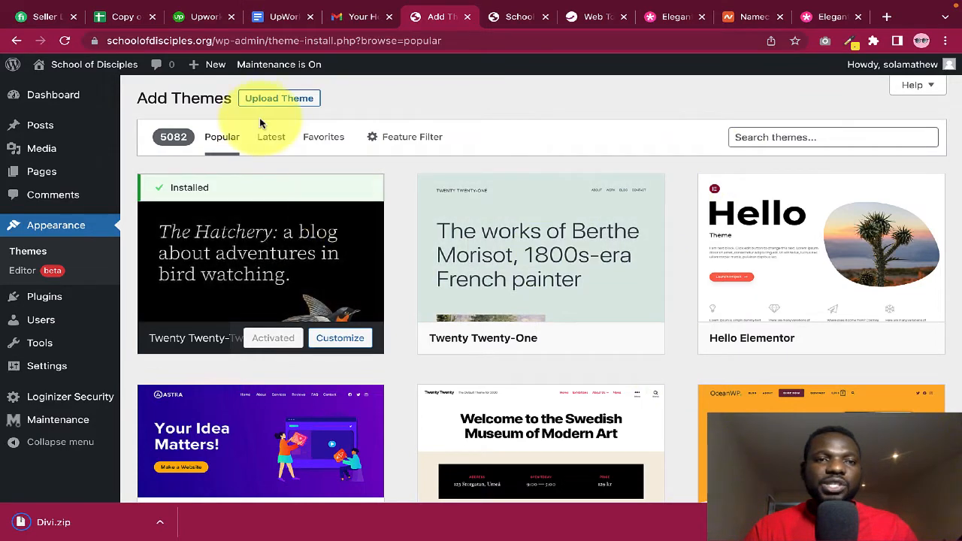
Attach Divi.zip to the Upload Theme form and dismiss the file browser
{"action": "left_click", "coordinate": [275, 101]}
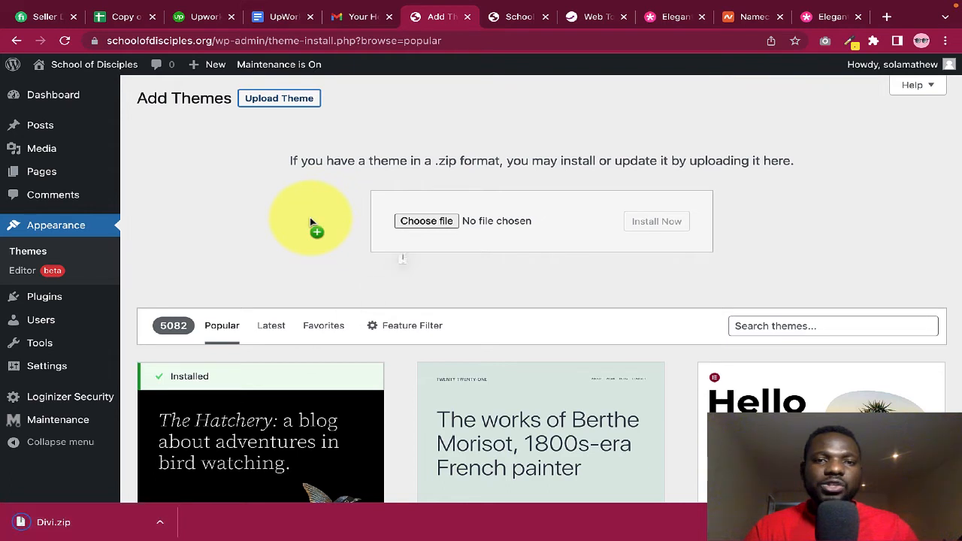
{"action": "left_click_drag", "start_coordinate": [421, 221], "coordinate": [420, 226]}
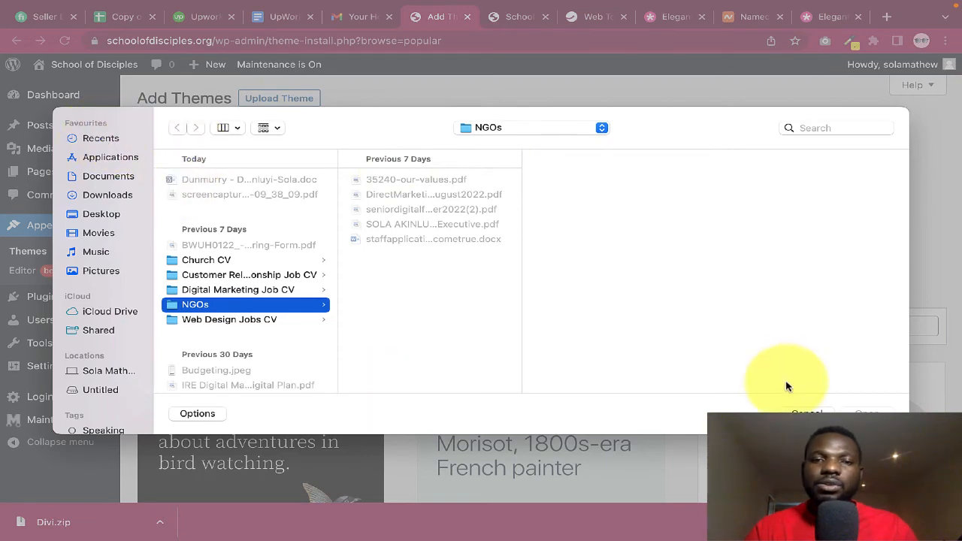
{"action": "key", "text": "Escape"}
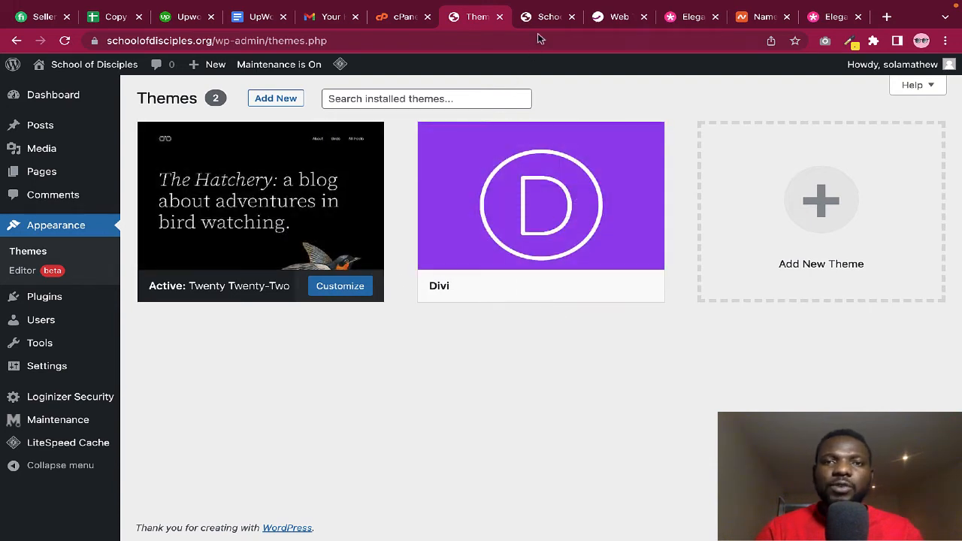
Activate the Divi theme and reload the live front page to see the Divi design
{"action": "left_click", "coordinate": [551, 23]}
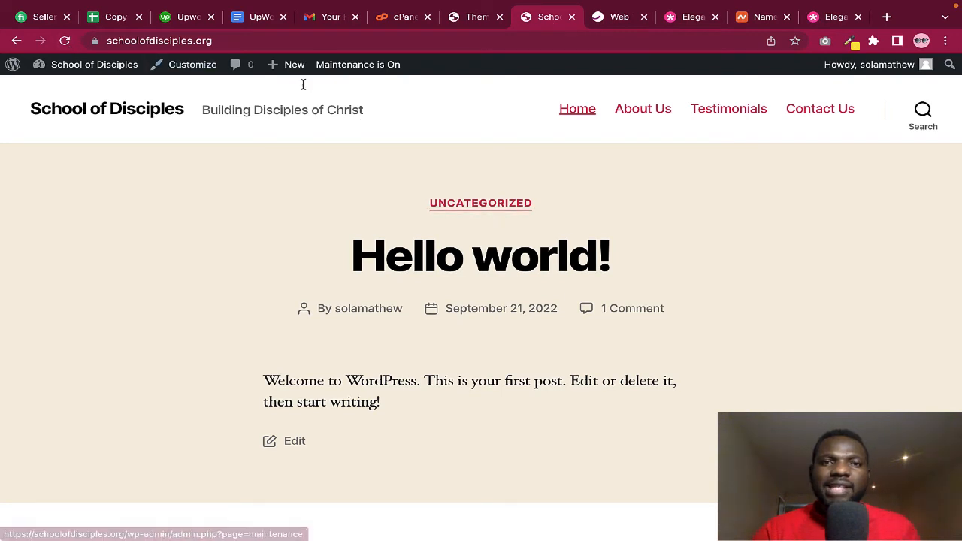
{"action": "left_click", "coordinate": [472, 24]}
{"action": "mouse_move", "coordinate": [511, 260]}
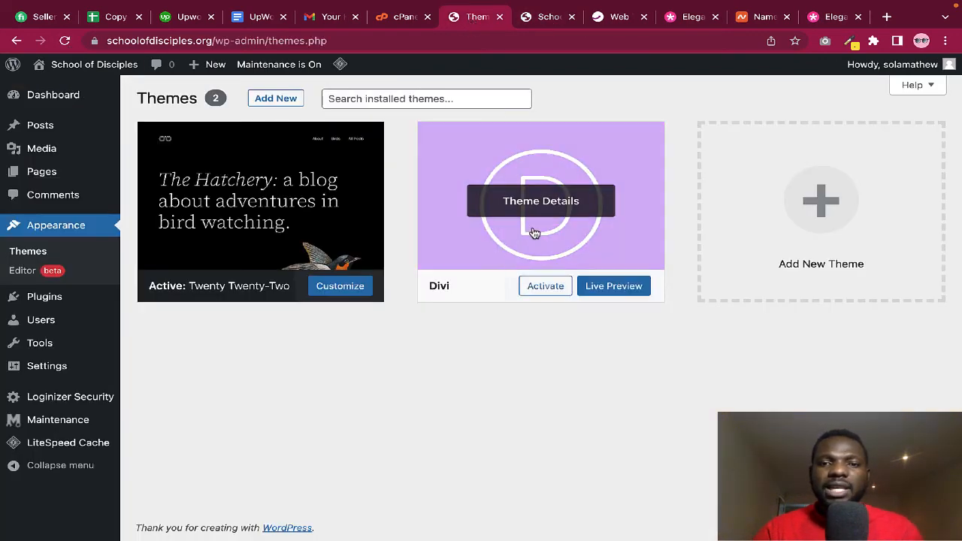
{"action": "left_click", "coordinate": [542, 289]}
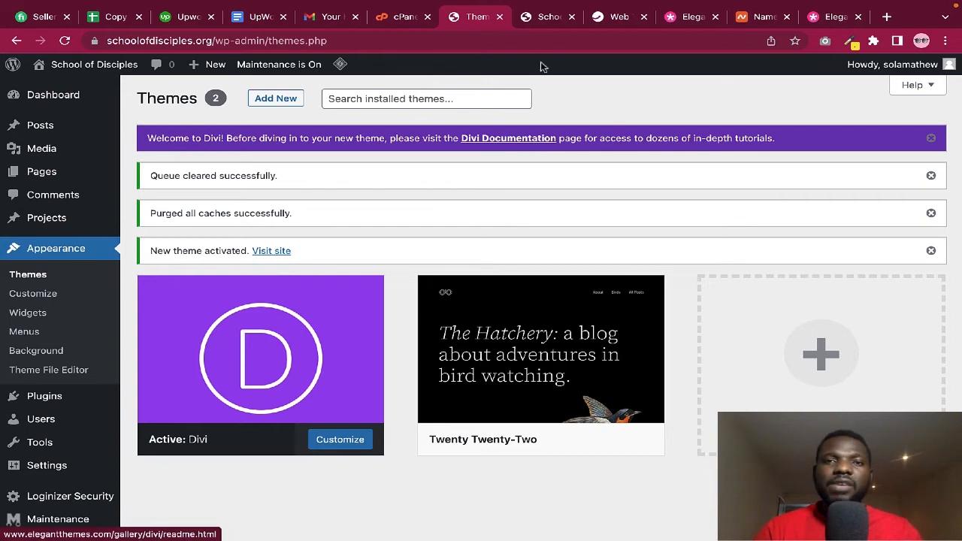
{"action": "left_click", "coordinate": [547, 18]}
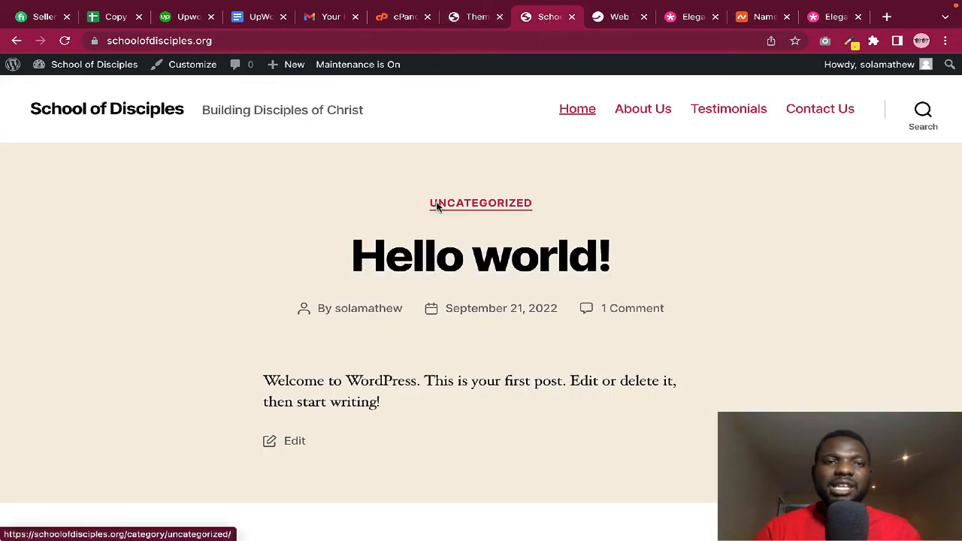
{"action": "left_click", "coordinate": [66, 41]}
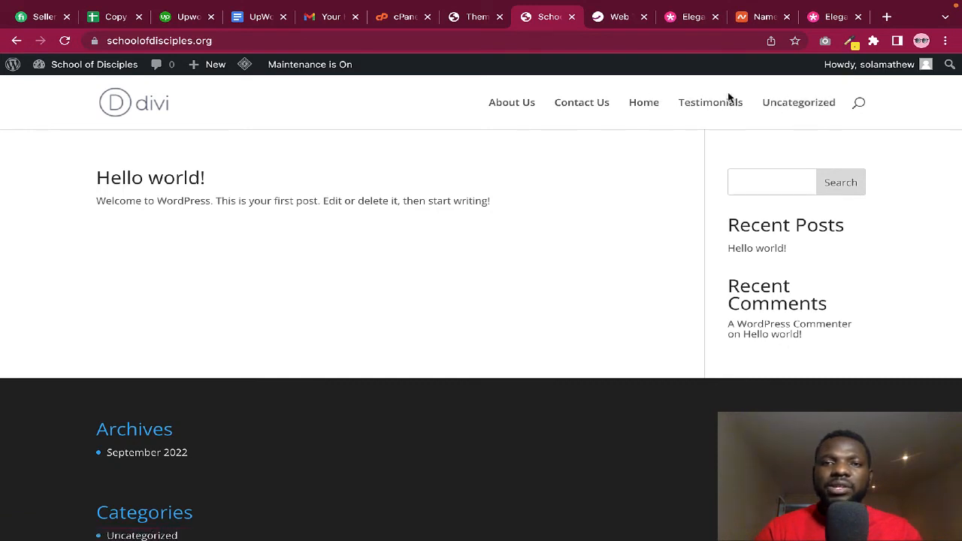
Save the Main Menu containing Home, About Us, Testimonials and Contact Us
{"action": "left_click", "coordinate": [473, 17]}
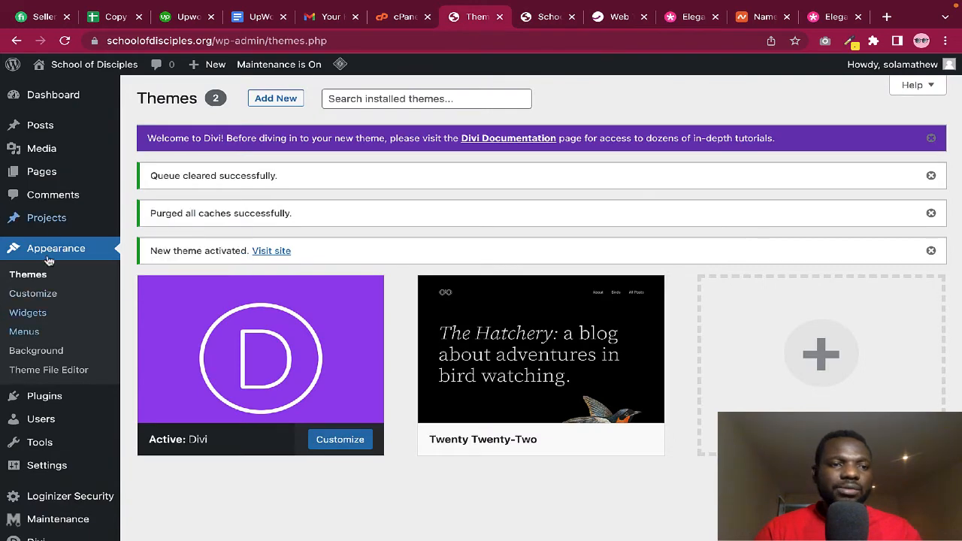
{"action": "left_click", "coordinate": [33, 336]}
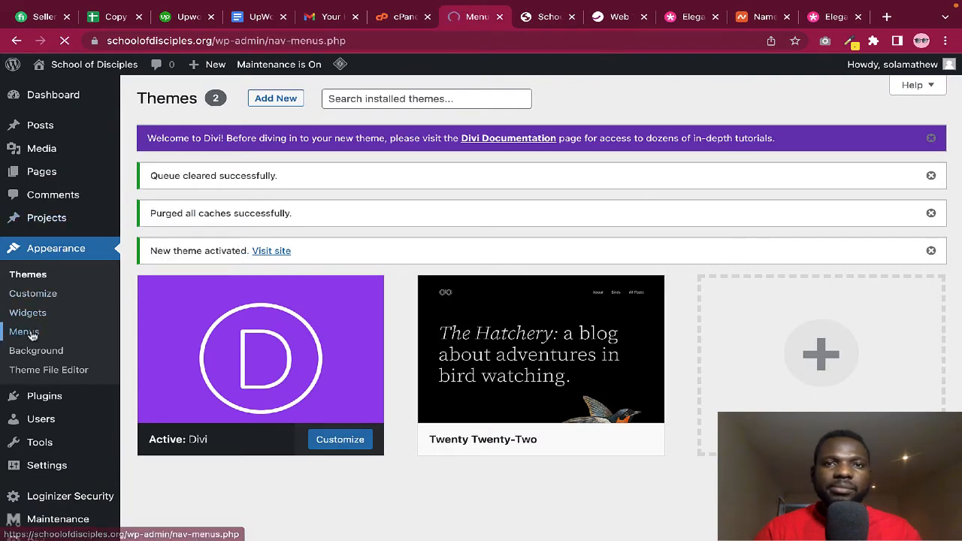
{"action": "scroll", "coordinate": [538, 339], "scroll_direction": "down", "scroll_amount": 3}
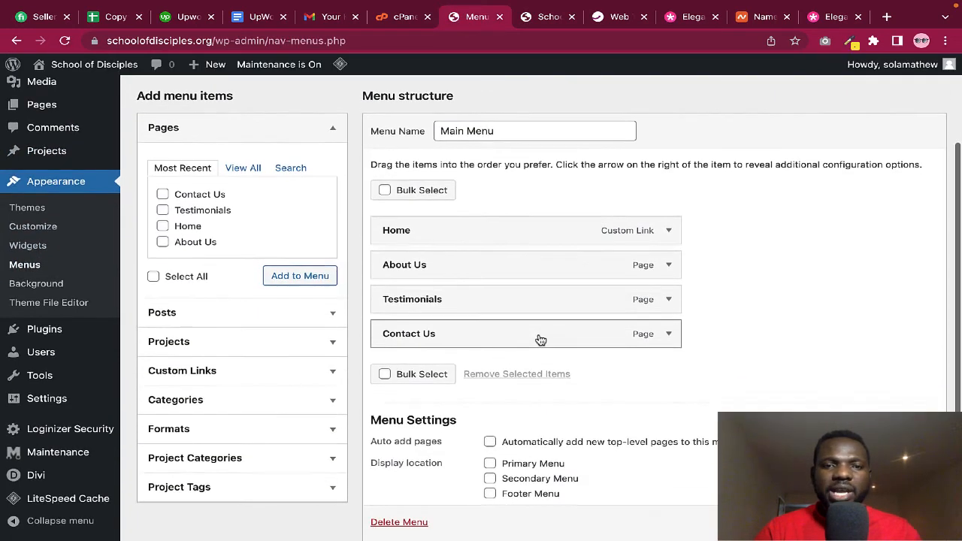
{"action": "scroll", "coordinate": [509, 301], "scroll_direction": "up", "scroll_amount": 1}
{"action": "scroll", "coordinate": [505, 299], "scroll_direction": "up", "scroll_amount": 1}
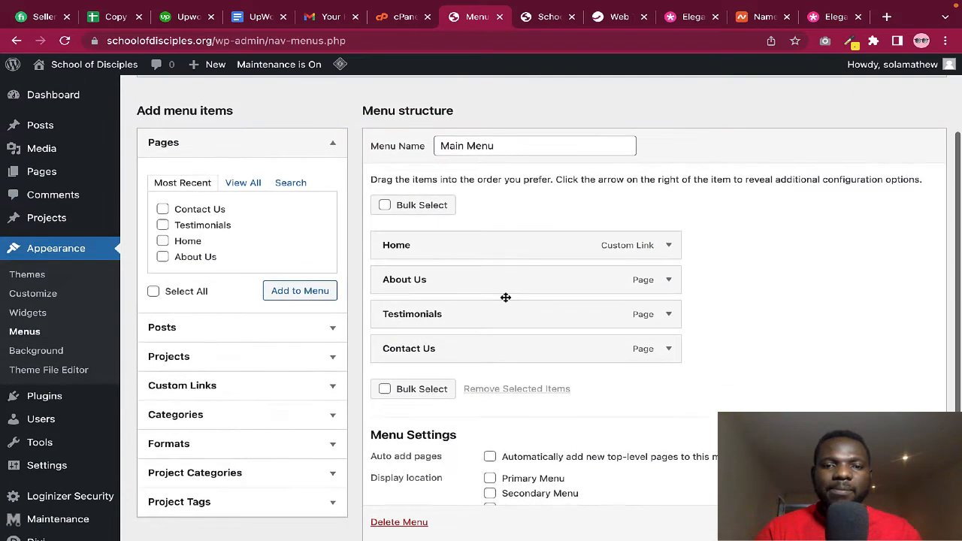
{"action": "scroll", "coordinate": [621, 354], "scroll_direction": "down", "scroll_amount": 2}
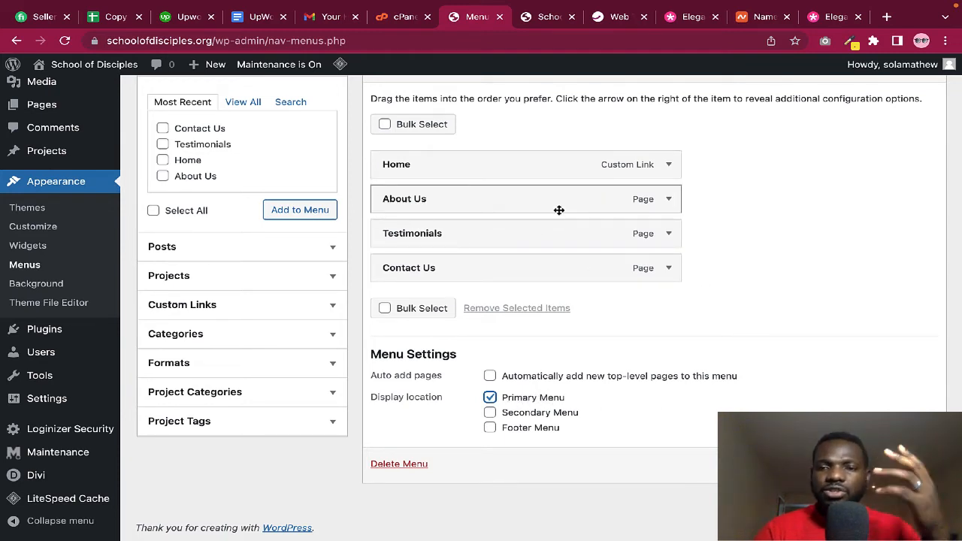
{"action": "scroll", "coordinate": [641, 249], "scroll_direction": "up", "scroll_amount": 1}
{"action": "scroll", "coordinate": [640, 249], "scroll_direction": "up", "scroll_amount": 2}
{"action": "scroll", "coordinate": [640, 249], "scroll_direction": "down", "scroll_amount": 3}
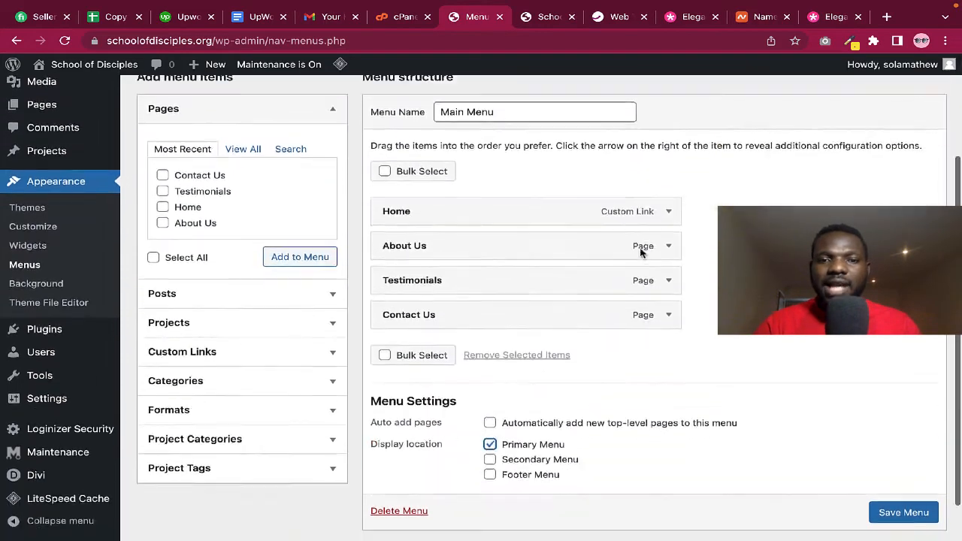
{"action": "left_click", "coordinate": [895, 465]}
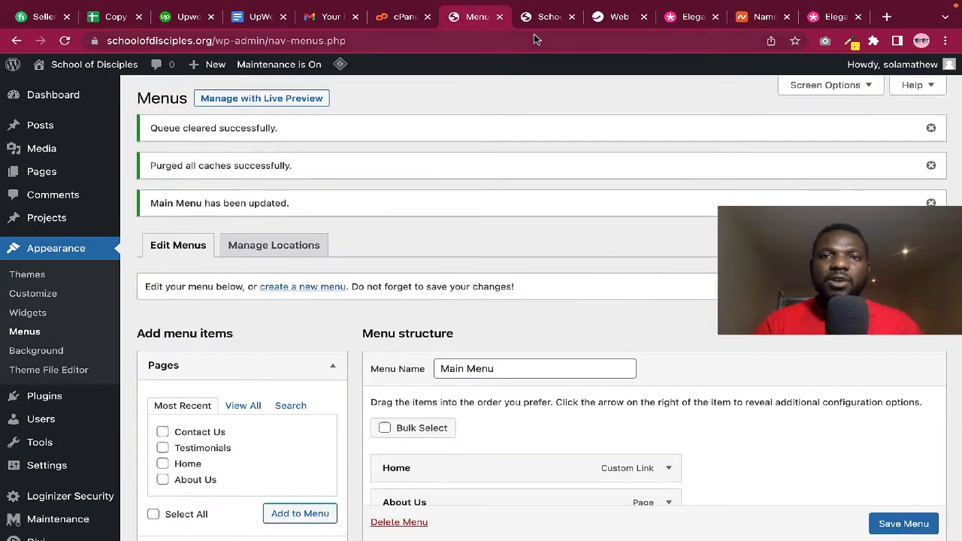
Reload the live site to check the new navigation, then return to the admin
{"action": "left_click", "coordinate": [543, 22]}
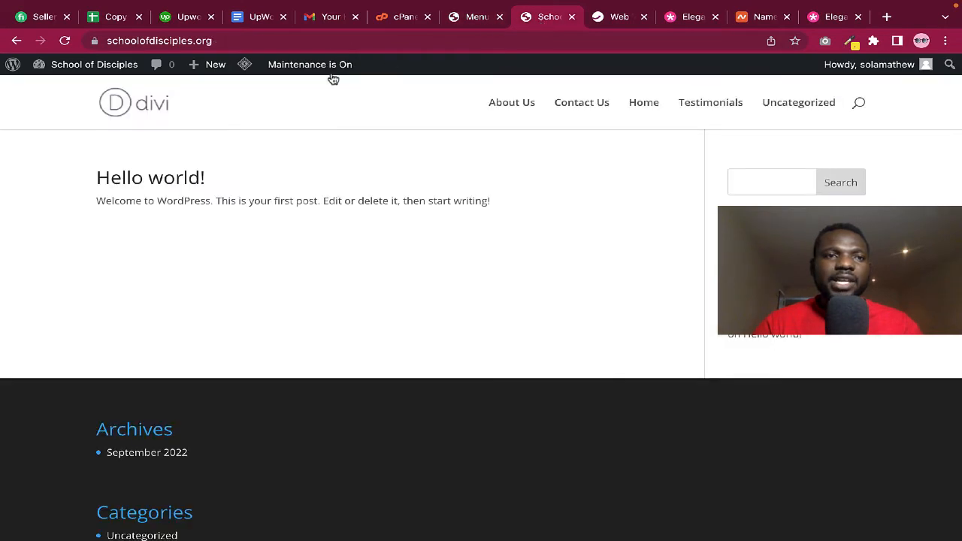
{"action": "left_click", "coordinate": [65, 42]}
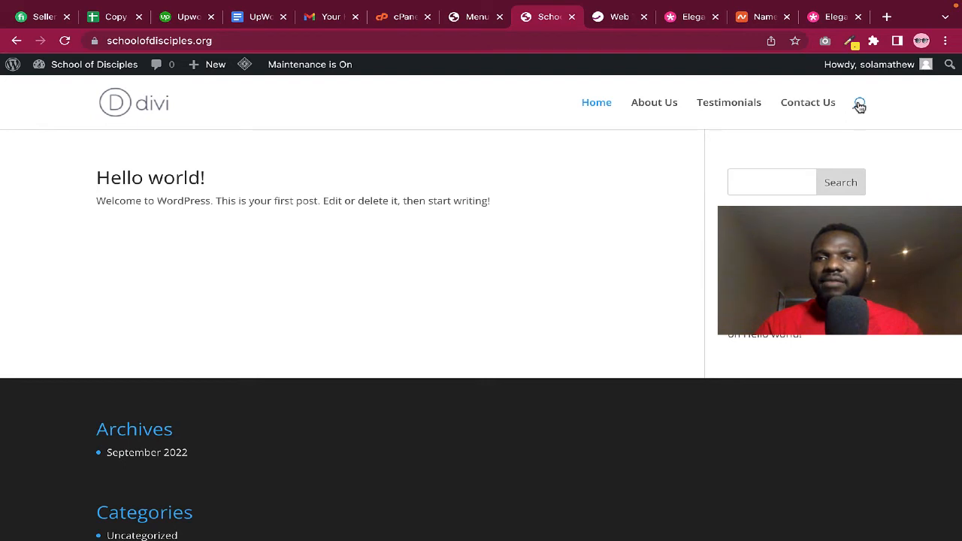
{"action": "scroll", "coordinate": [552, 220], "scroll_direction": "down", "scroll_amount": 1}
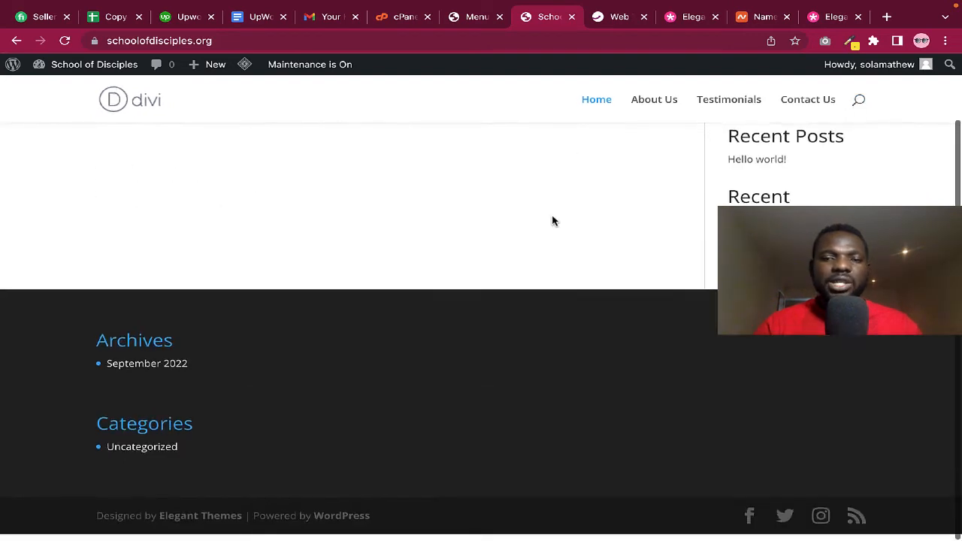
{"action": "scroll", "coordinate": [552, 221], "scroll_direction": "up", "scroll_amount": 1}
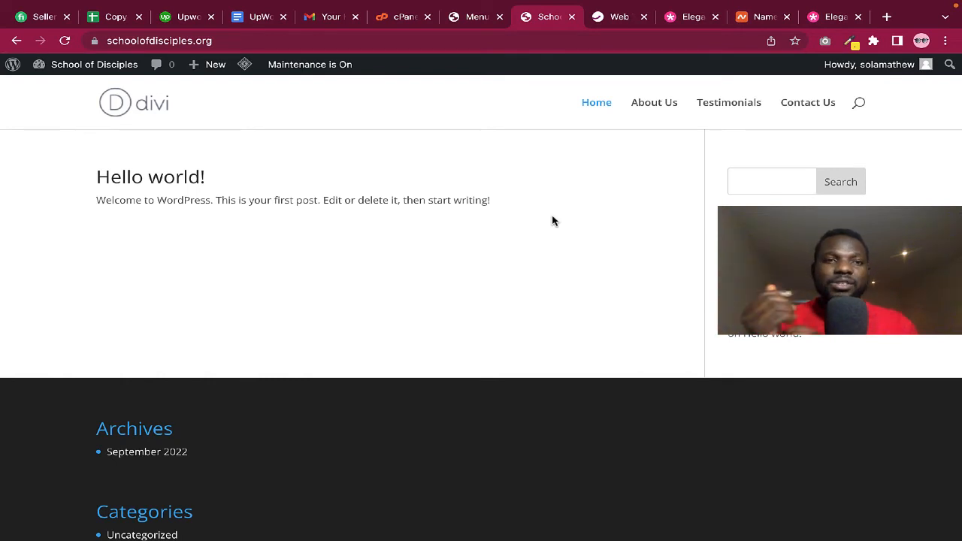
{"action": "left_click", "coordinate": [476, 18]}
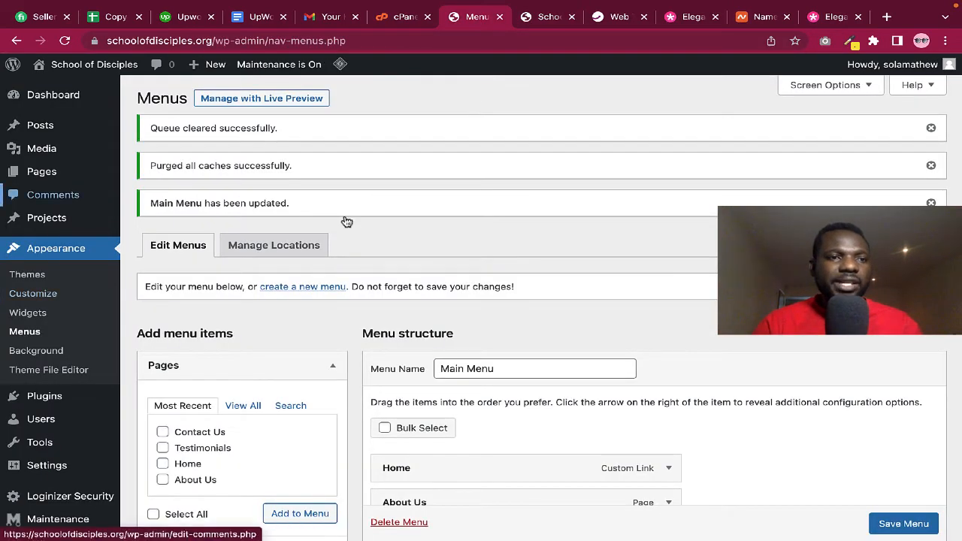
{"action": "mouse_move", "coordinate": [43, 172]}
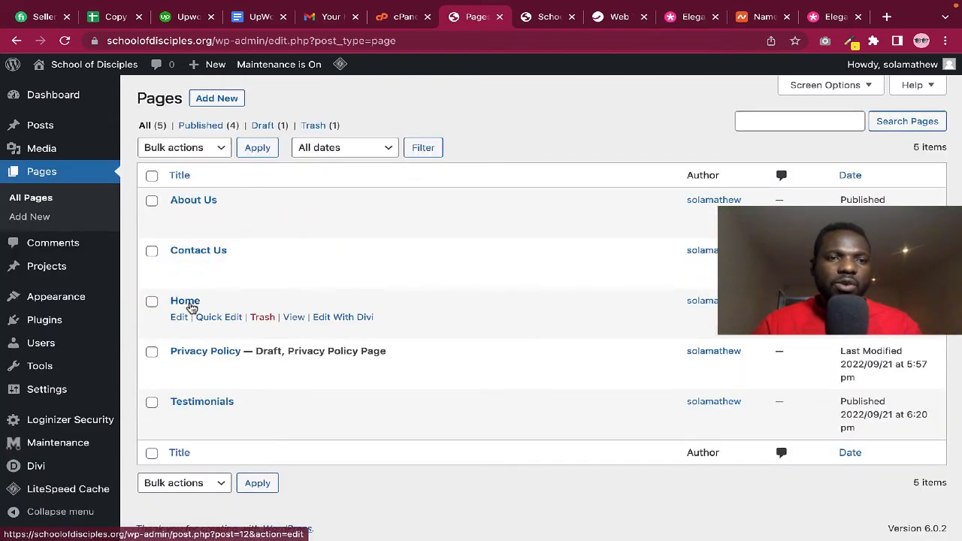
Glance at the Home page in the editor and go back to the Pages list
{"action": "left_click", "coordinate": [192, 303]}
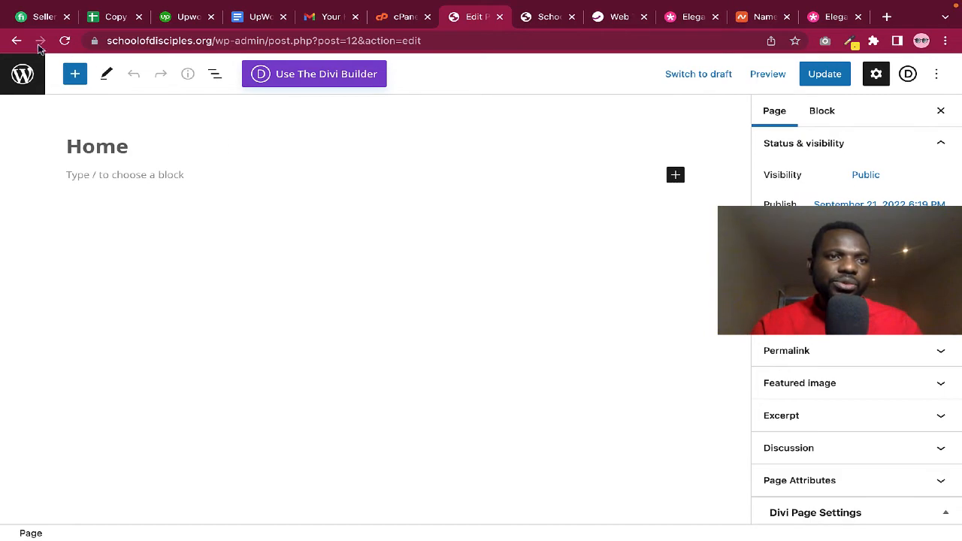
{"action": "left_click", "coordinate": [17, 40]}
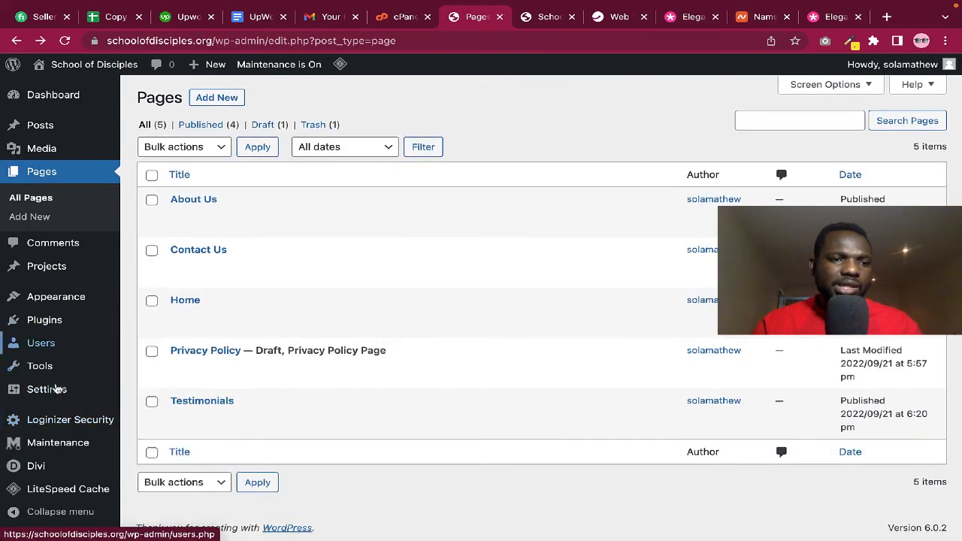
{"action": "mouse_move", "coordinate": [30, 468]}
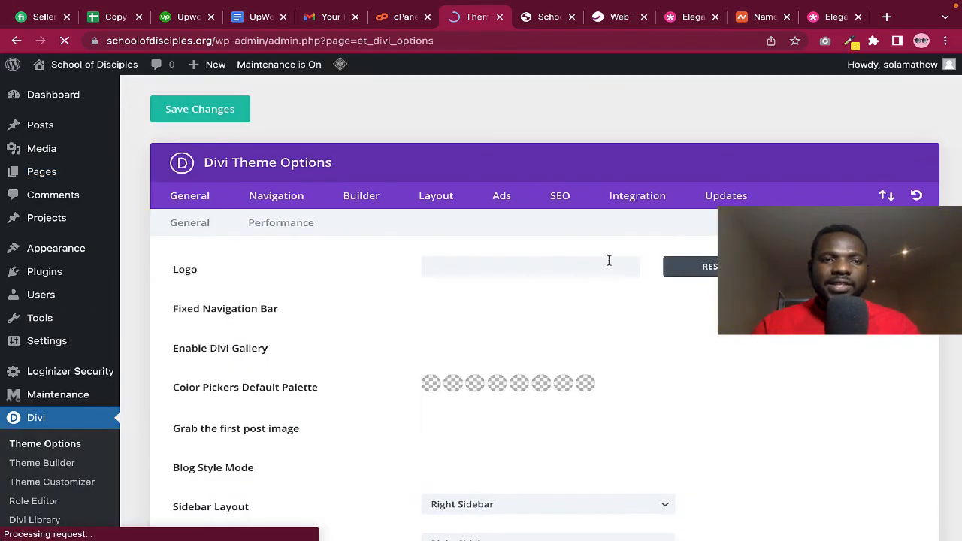
Upload LOGO.jpeg from Desktop > Church Website as the Divi logo image
{"action": "scroll", "coordinate": [609, 260], "scroll_direction": "down", "scroll_amount": 3}
{"action": "scroll", "coordinate": [609, 260], "scroll_direction": "up", "scroll_amount": 1}
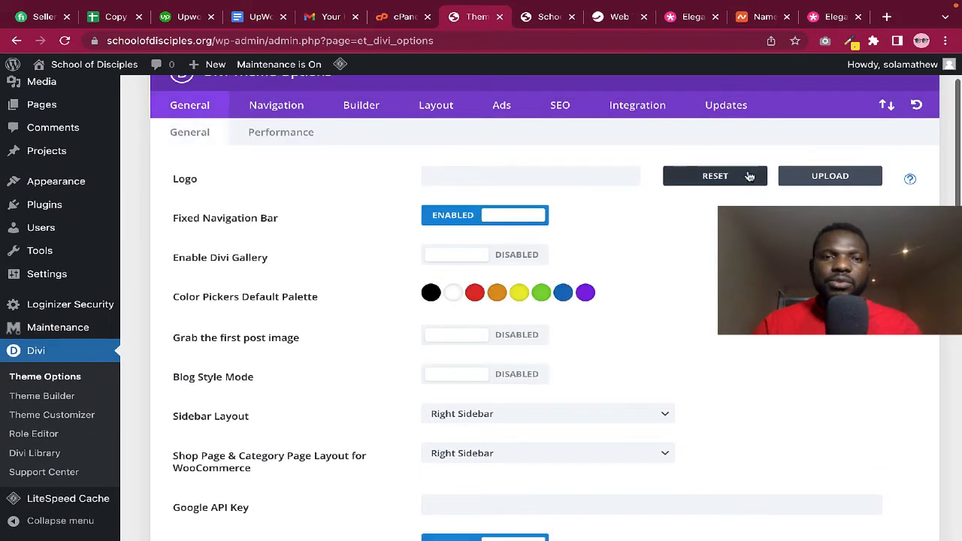
{"action": "left_click", "coordinate": [828, 179]}
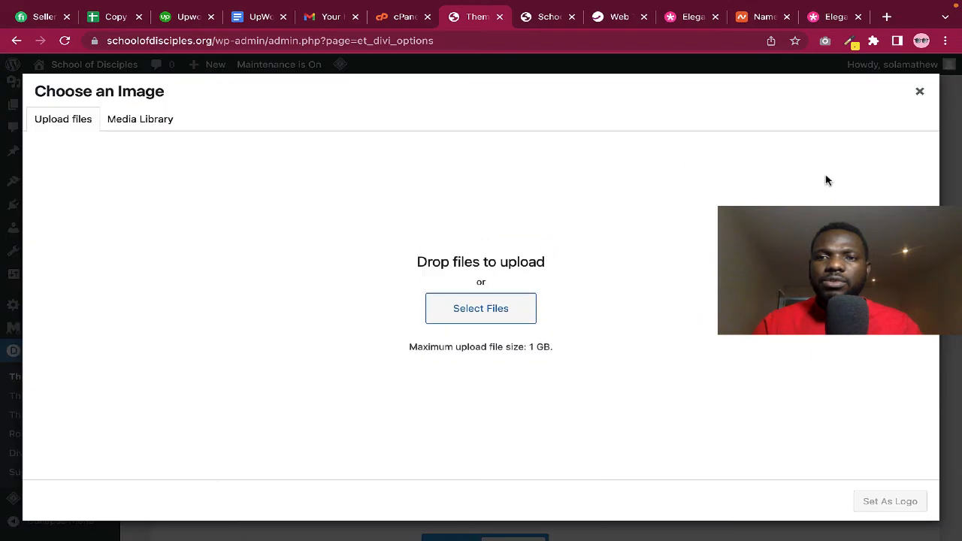
{"action": "left_click", "coordinate": [475, 313]}
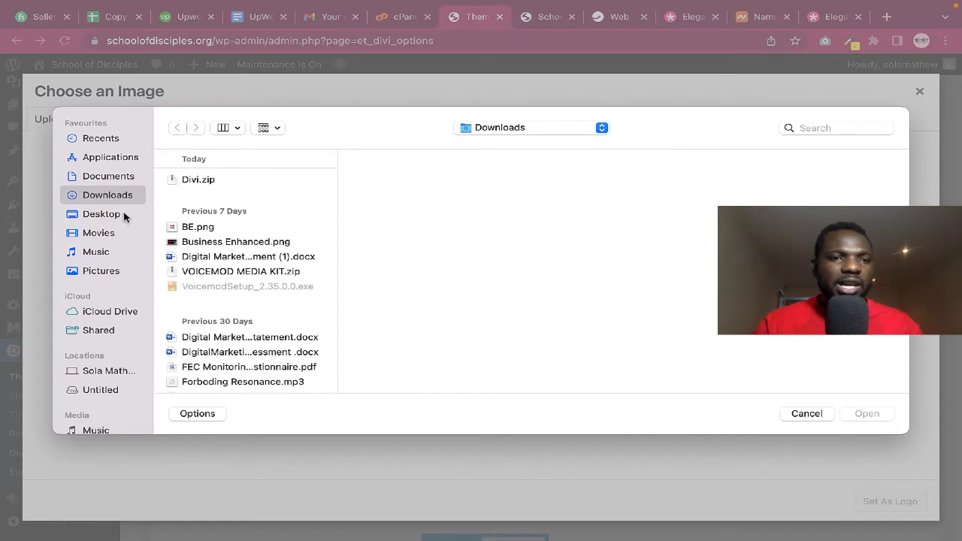
{"action": "left_click", "coordinate": [109, 178]}
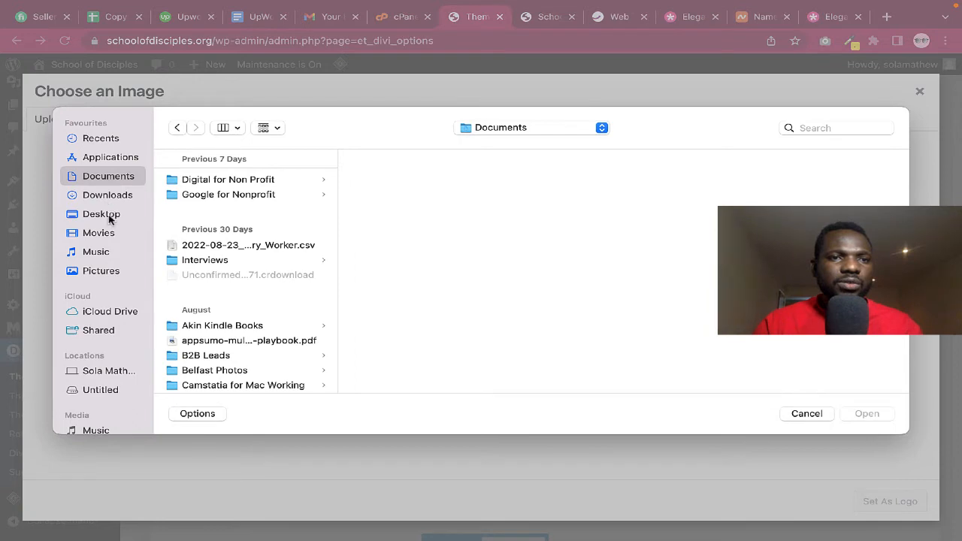
{"action": "left_click", "coordinate": [109, 214]}
{"action": "scroll", "coordinate": [228, 256], "scroll_direction": "down", "scroll_amount": 2}
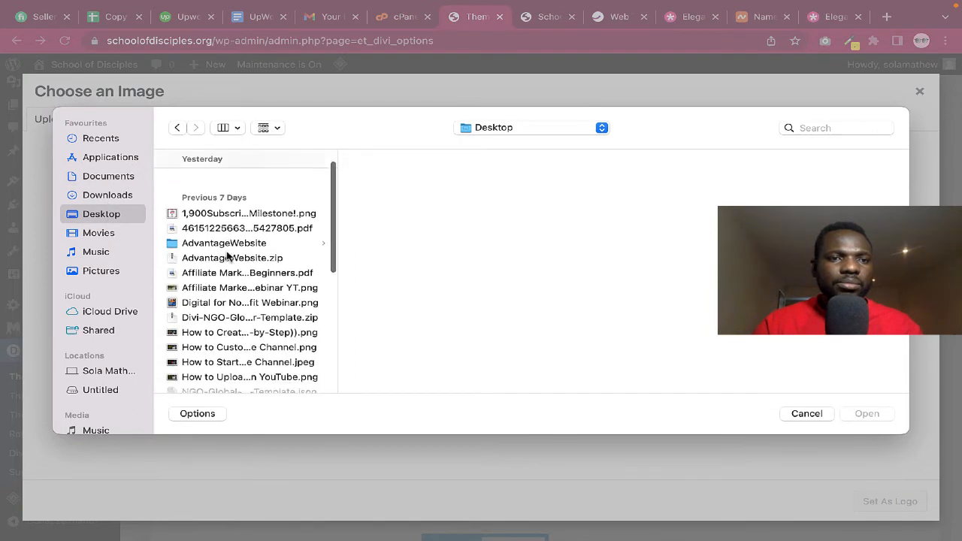
{"action": "scroll", "coordinate": [228, 257], "scroll_direction": "down", "scroll_amount": 10}
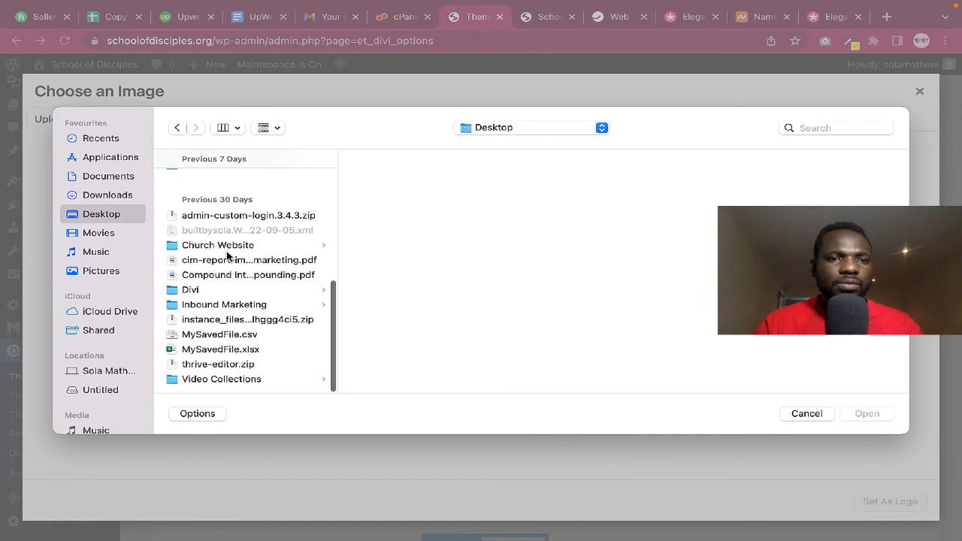
{"action": "left_click", "coordinate": [223, 247]}
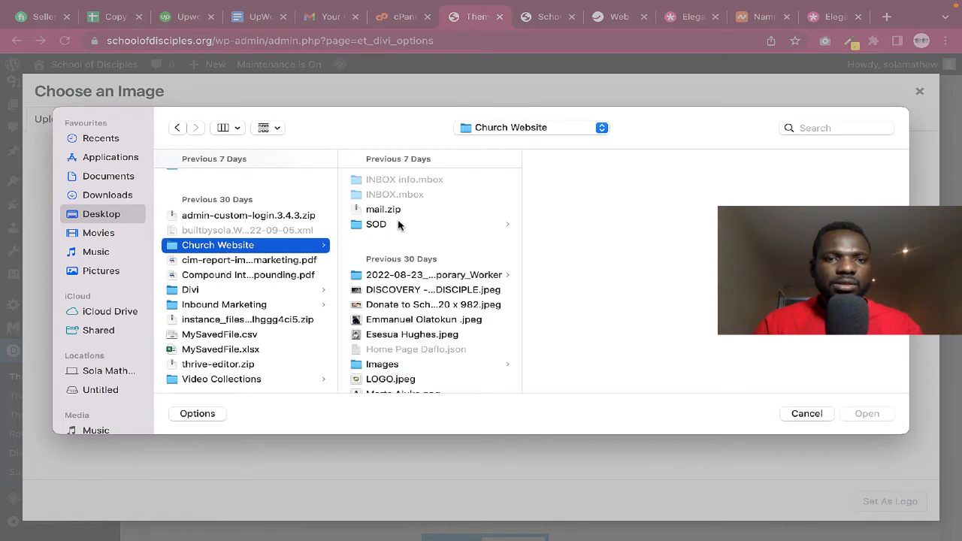
{"action": "scroll", "coordinate": [399, 224], "scroll_direction": "down", "scroll_amount": 5}
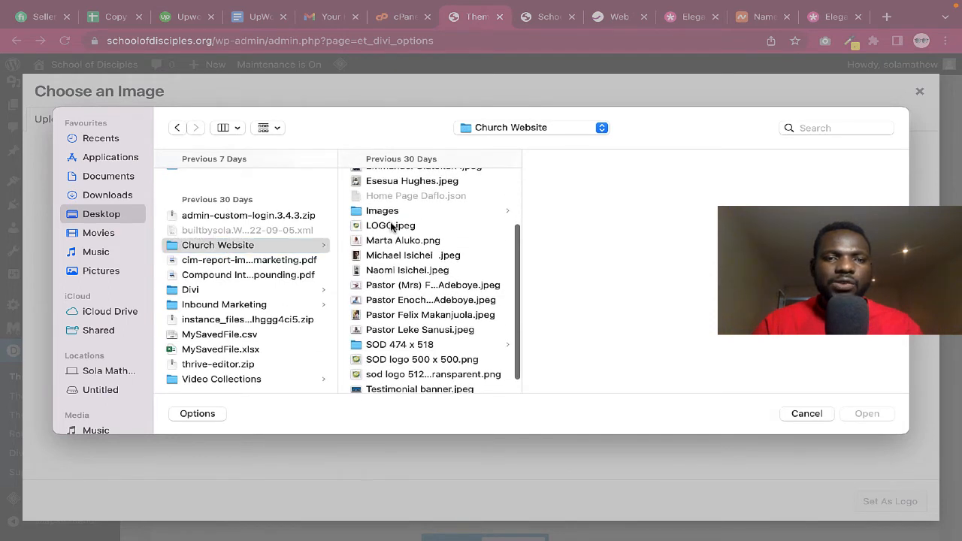
{"action": "left_click", "coordinate": [391, 226]}
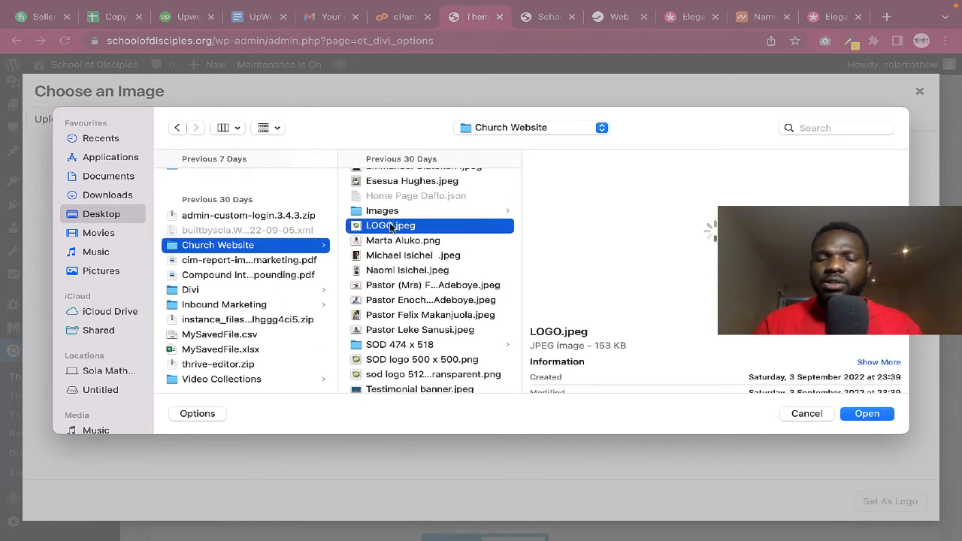
{"action": "left_click", "coordinate": [867, 415]}
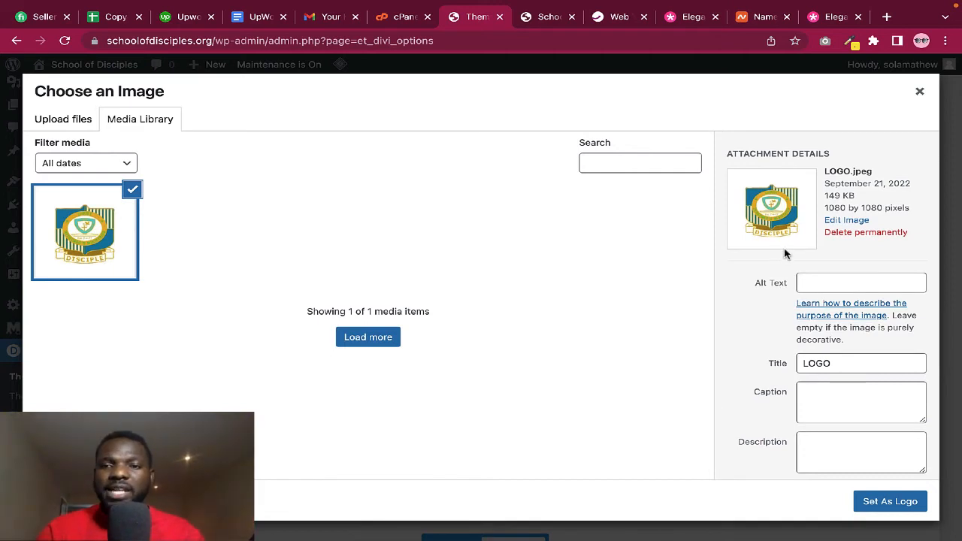
Set the image's alt text and title to 'School of Disciples logo'
{"action": "left_click", "coordinate": [818, 283]}
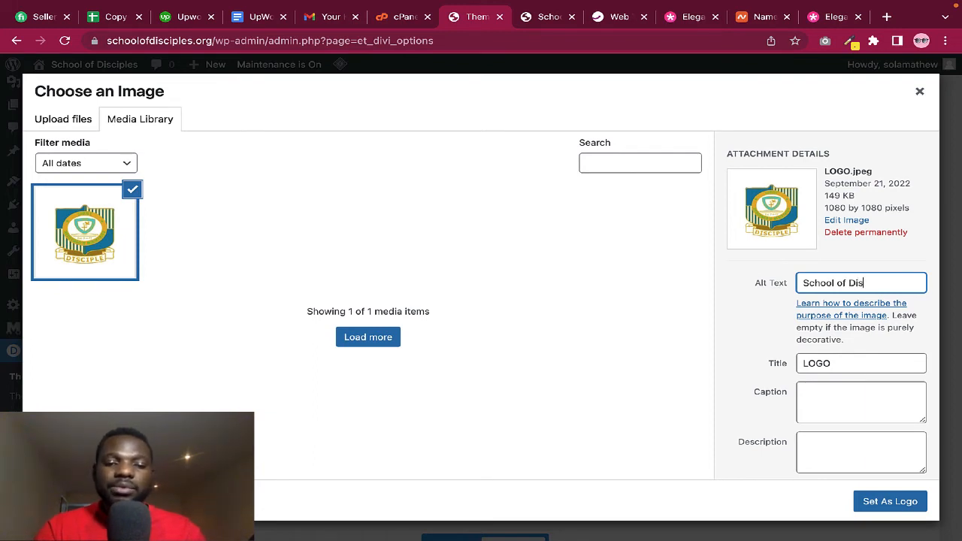
{"action": "type", "text": "les"}
{"action": "left_click_drag", "start_coordinate": [833, 364], "coordinate": [780, 369]}
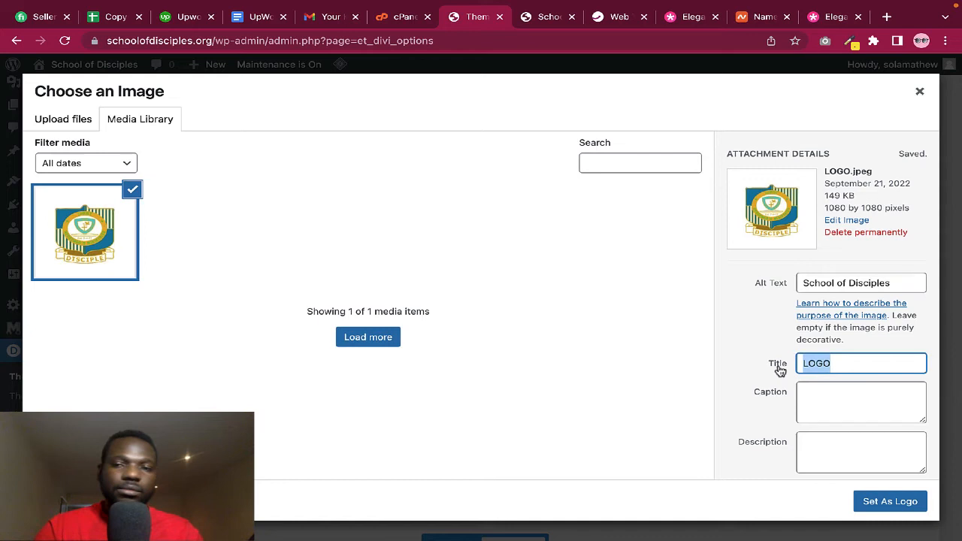
{"action": "type", "text": "School of Disciples"}
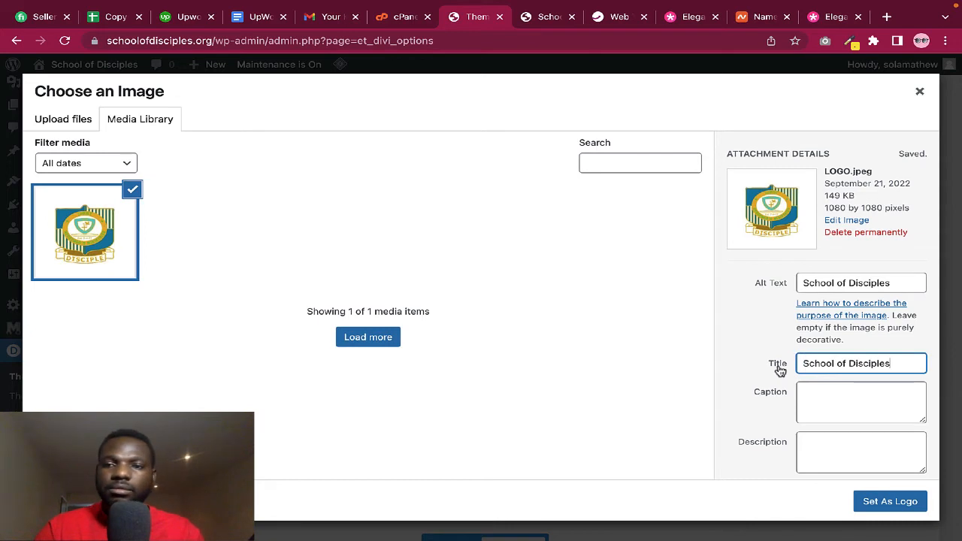
{"action": "left_click", "coordinate": [898, 287]}
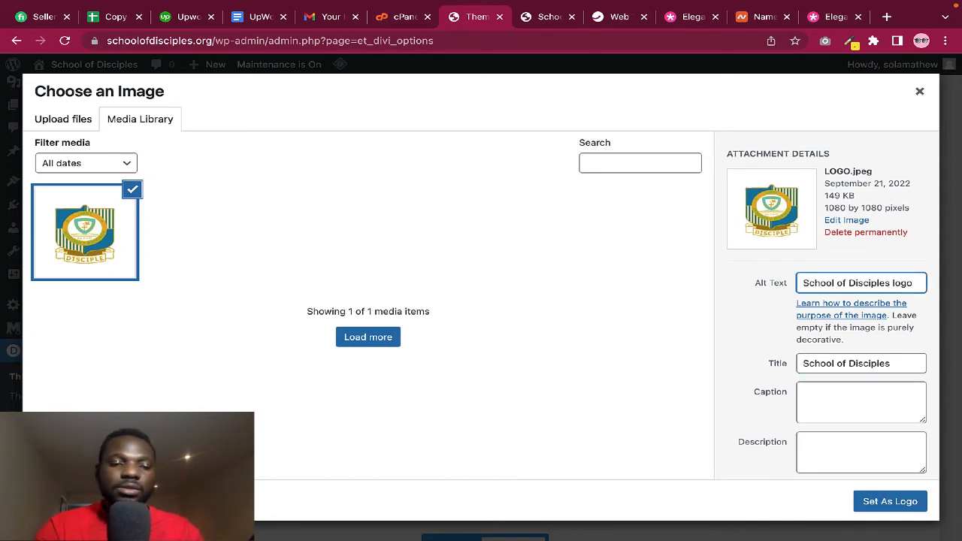
{"action": "key", "text": "super+a"}
{"action": "key", "text": "super+c"}
{"action": "left_click_drag", "start_coordinate": [908, 362], "coordinate": [778, 367]}
{"action": "key", "text": "super+v"}
Give the image the description 'School of Disciples logo' and set it as the site logo
{"action": "scroll", "coordinate": [801, 399], "scroll_direction": "down", "scroll_amount": 2}
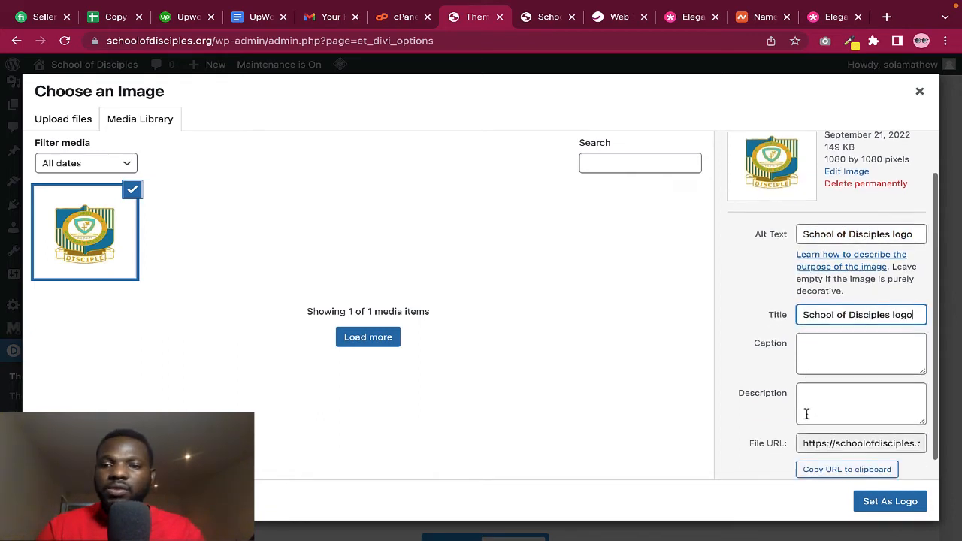
{"action": "left_click", "coordinate": [823, 374]}
{"action": "key", "text": "super+v"}
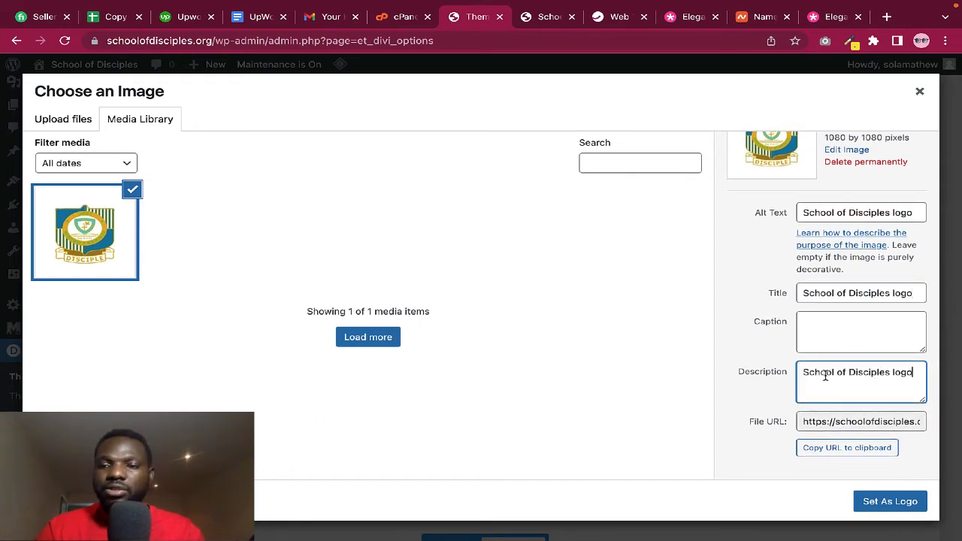
{"action": "left_click", "coordinate": [880, 501]}
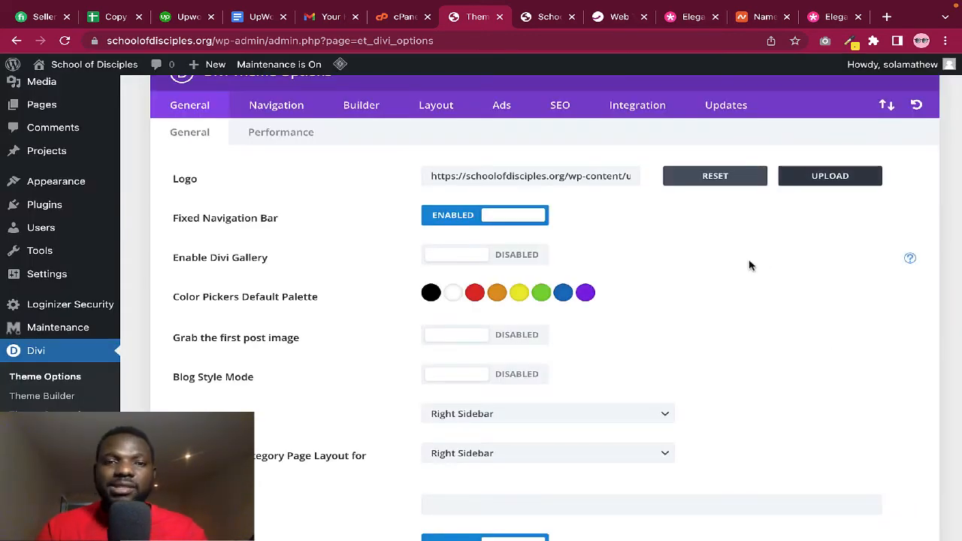
Review the Theme Options page and the live front page with the new logo
{"action": "scroll", "coordinate": [636, 325], "scroll_direction": "down", "scroll_amount": 3}
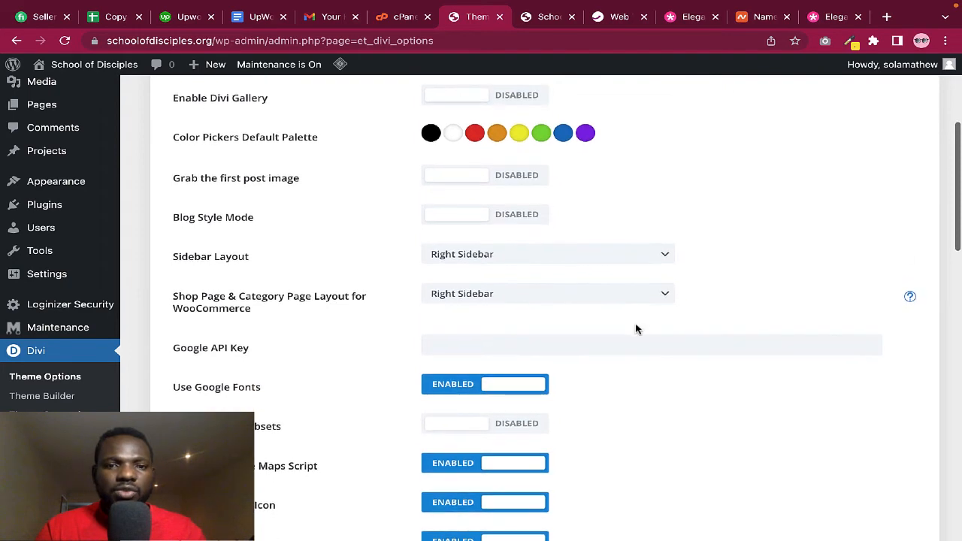
{"action": "scroll", "coordinate": [636, 325], "scroll_direction": "down", "scroll_amount": 5}
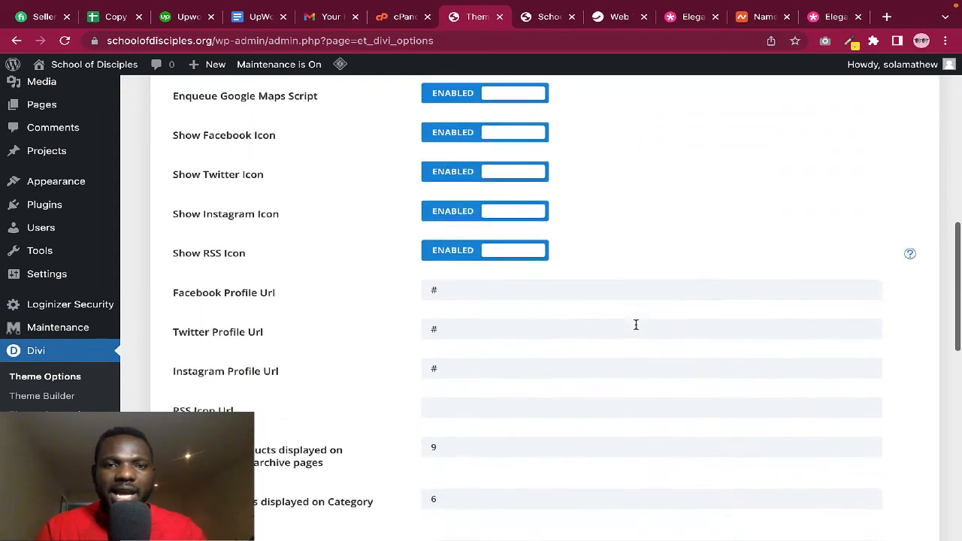
{"action": "scroll", "coordinate": [636, 329], "scroll_direction": "up", "scroll_amount": 3}
{"action": "scroll", "coordinate": [636, 329], "scroll_direction": "down", "scroll_amount": 4}
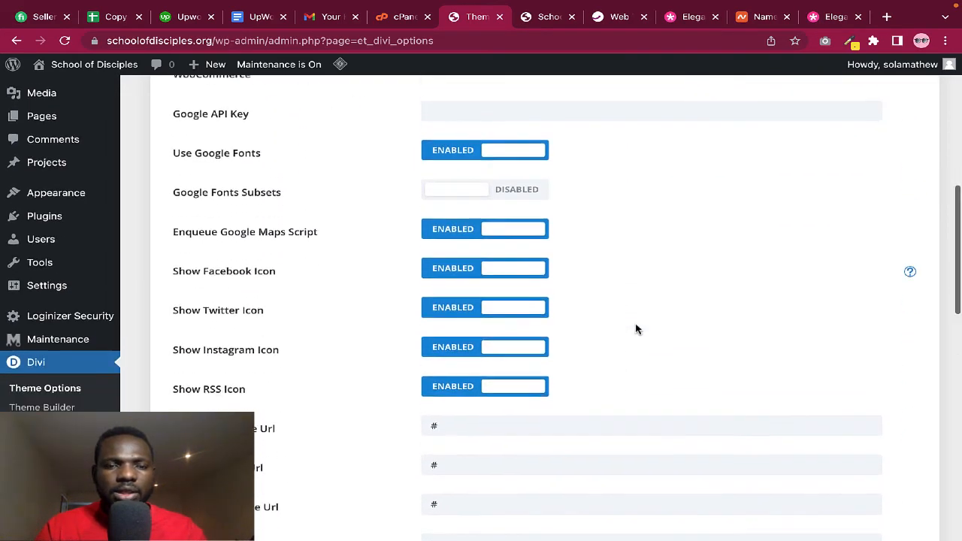
{"action": "scroll", "coordinate": [636, 329], "scroll_direction": "down", "scroll_amount": 5}
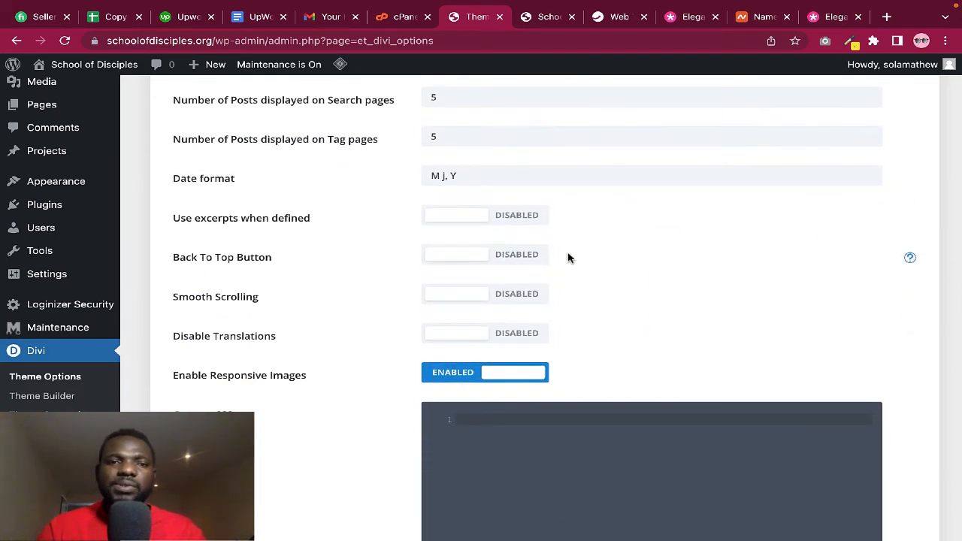
{"action": "left_click", "coordinate": [542, 18]}
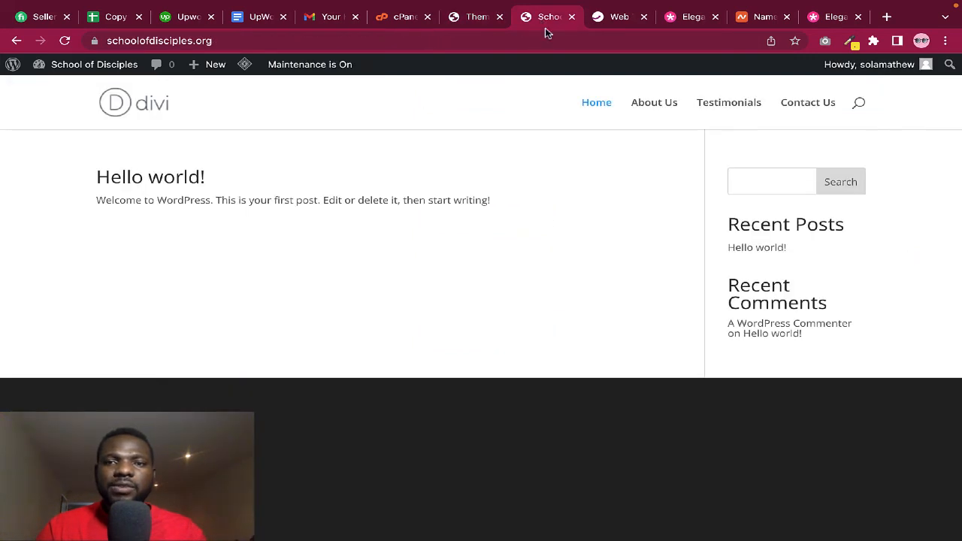
{"action": "scroll", "coordinate": [651, 278], "scroll_direction": "down", "scroll_amount": 1}
{"action": "scroll", "coordinate": [651, 278], "scroll_direction": "up", "scroll_amount": 1}
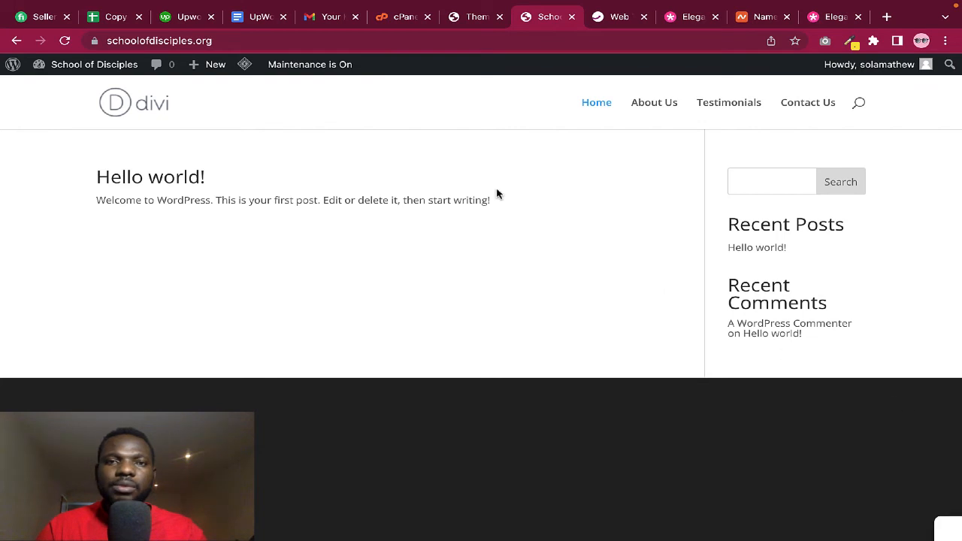
Enable the Back To Top Button in Divi Theme Options General settings
{"action": "left_click", "coordinate": [474, 18]}
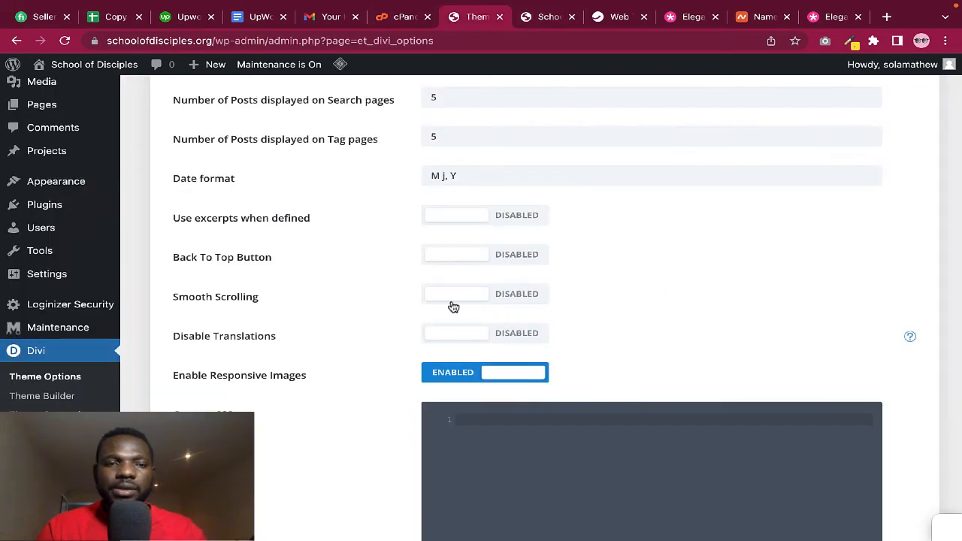
{"action": "left_click", "coordinate": [460, 258]}
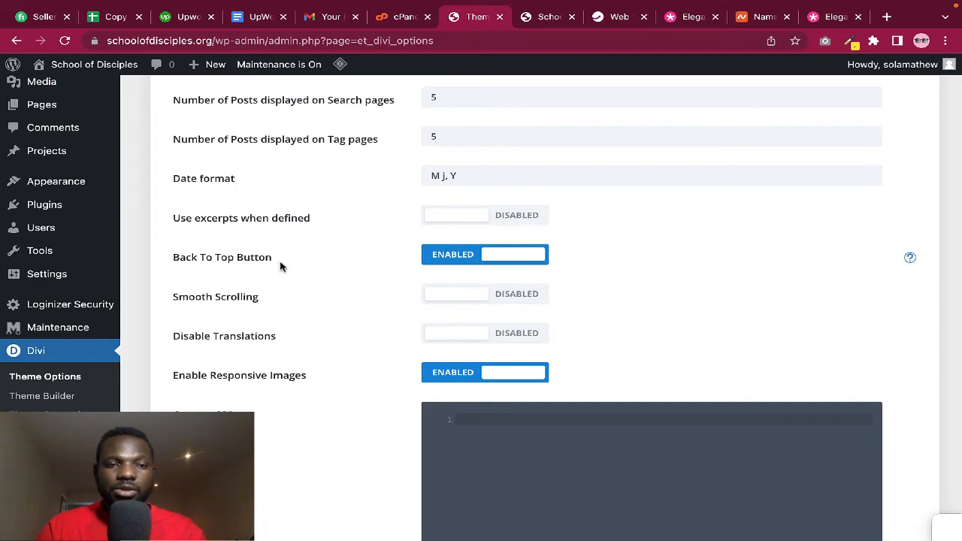
{"action": "scroll", "coordinate": [579, 283], "scroll_direction": "down", "scroll_amount": 1}
{"action": "scroll", "coordinate": [581, 286], "scroll_direction": "down", "scroll_amount": 2}
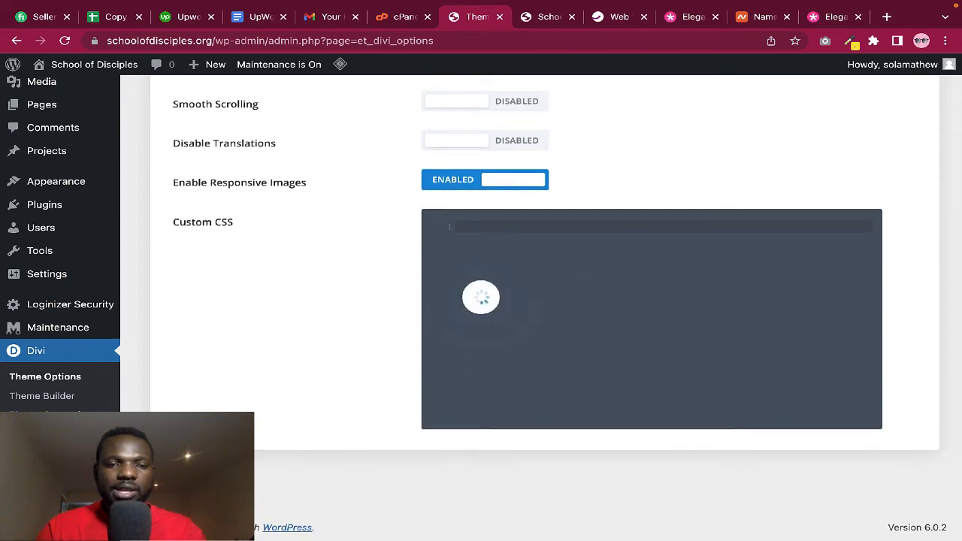
{"action": "scroll", "coordinate": [327, 308], "scroll_direction": "up", "scroll_amount": 5}
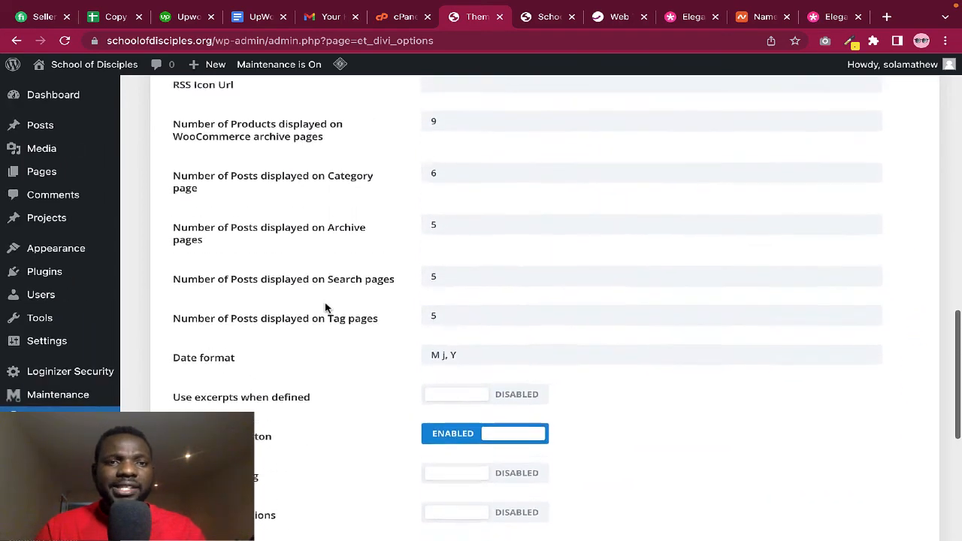
{"action": "scroll", "coordinate": [325, 307], "scroll_direction": "up", "scroll_amount": 10}
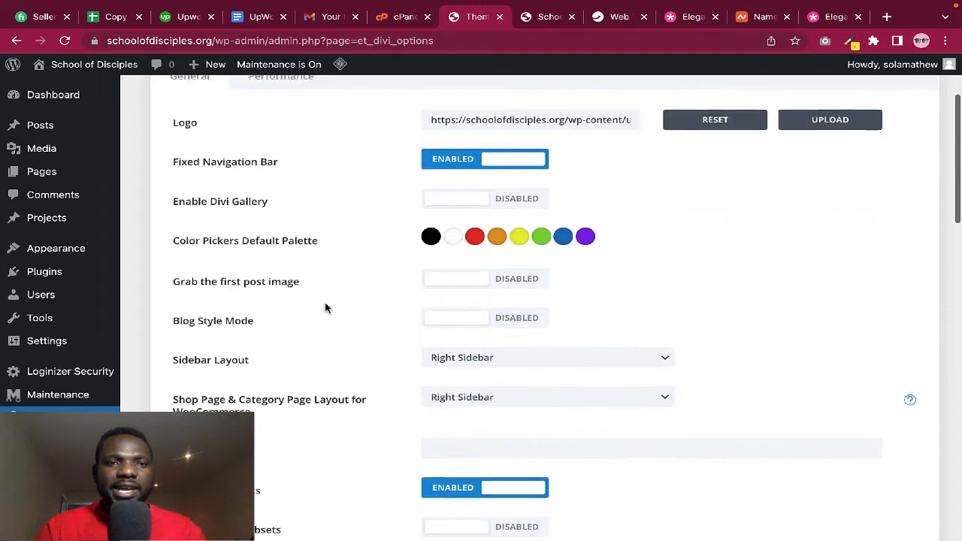
{"action": "scroll", "coordinate": [325, 307], "scroll_direction": "up", "scroll_amount": 2}
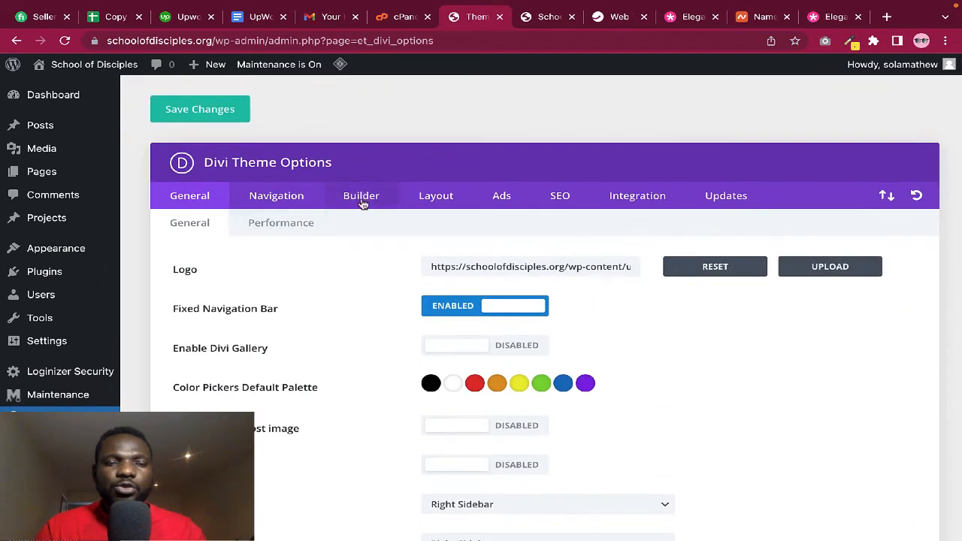
Enable Classic Editor under Builder > Advanced and bring up the Updates settings
{"action": "left_click", "coordinate": [363, 203]}
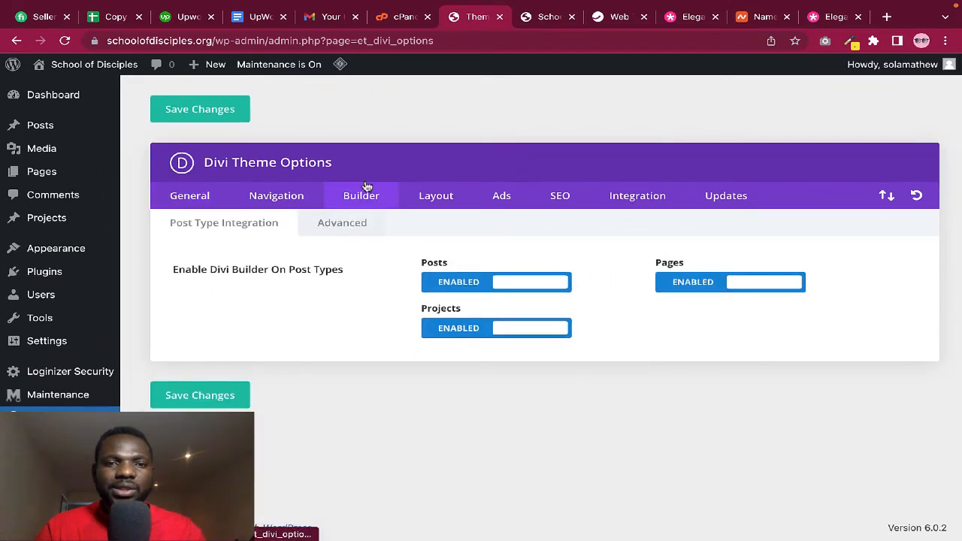
{"action": "left_click", "coordinate": [340, 232]}
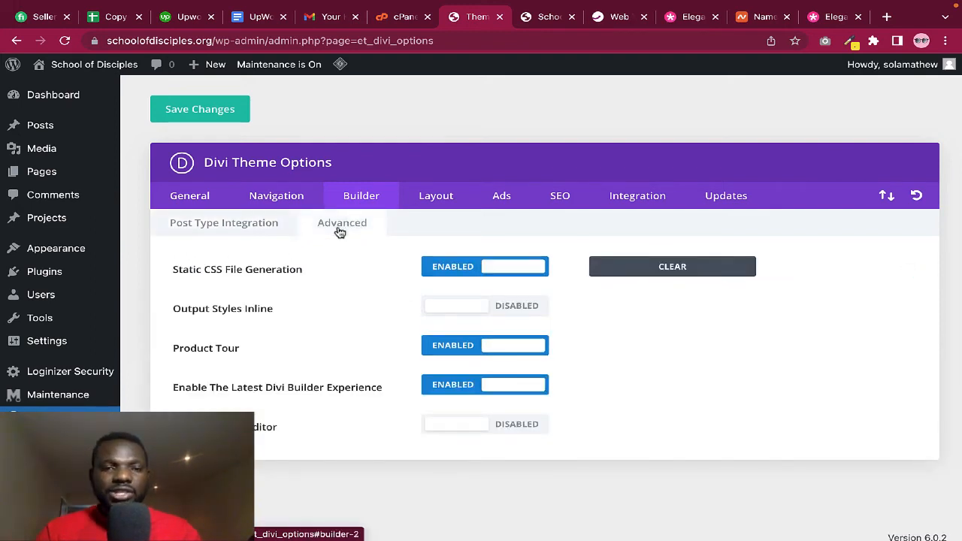
{"action": "left_click", "coordinate": [482, 427]}
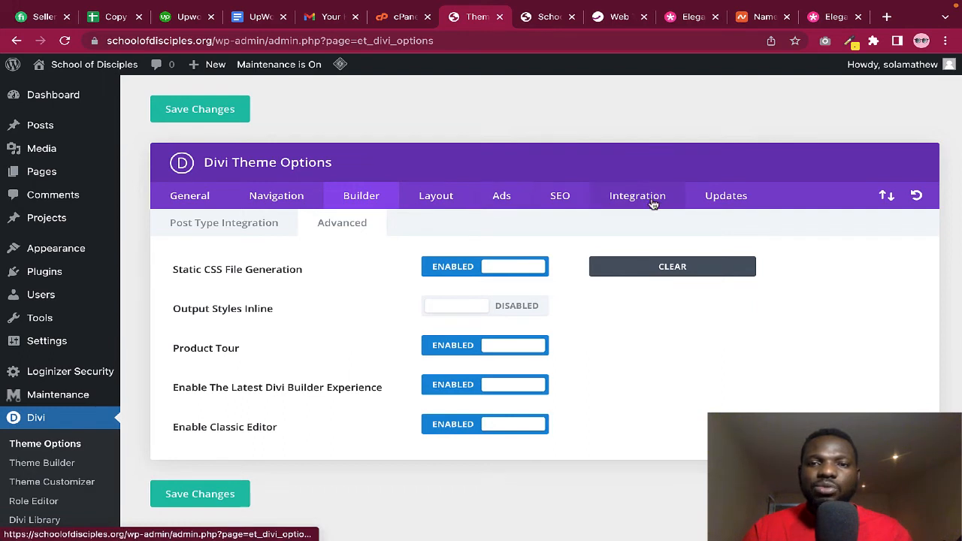
{"action": "left_click", "coordinate": [715, 197]}
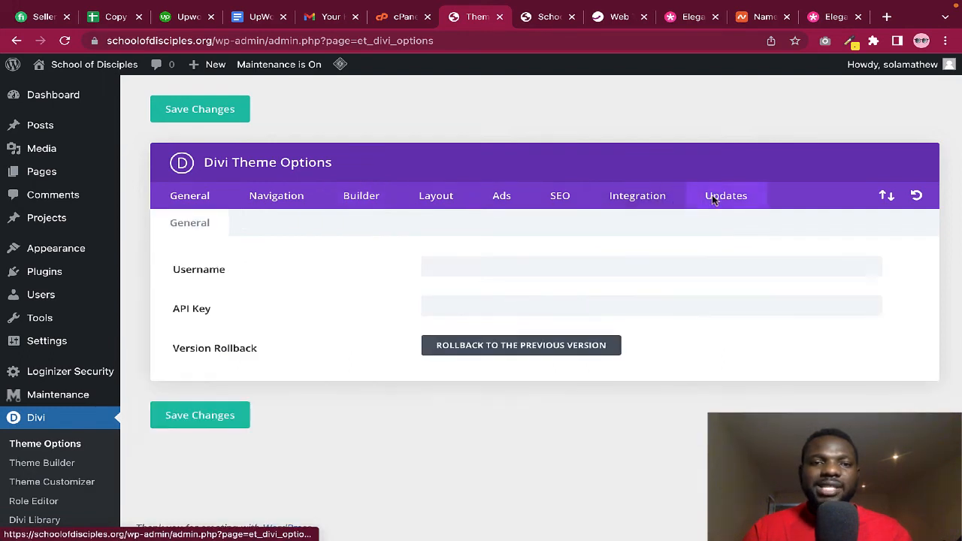
Enter the Elegant Themes account username and switch to the members area tab
{"action": "left_click", "coordinate": [427, 266]}
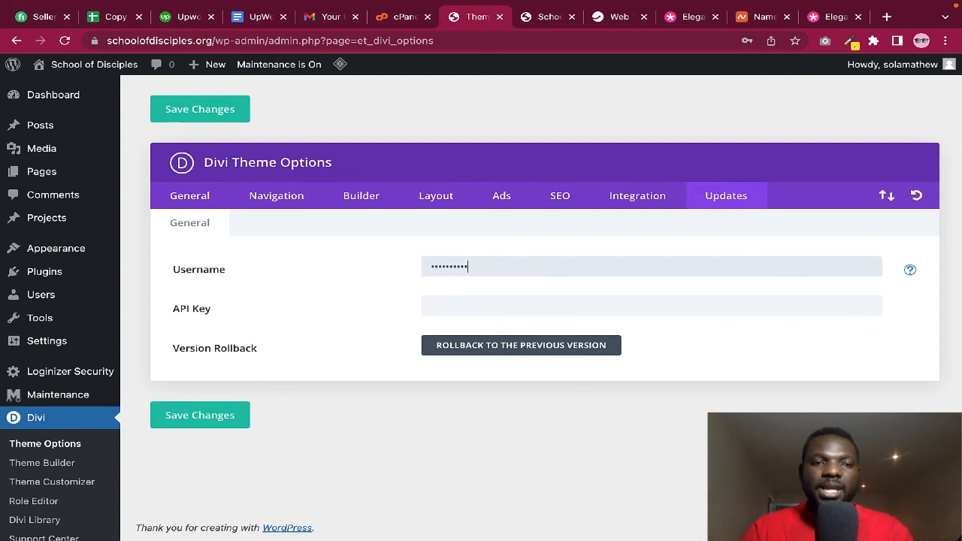
{"action": "left_click", "coordinate": [453, 306]}
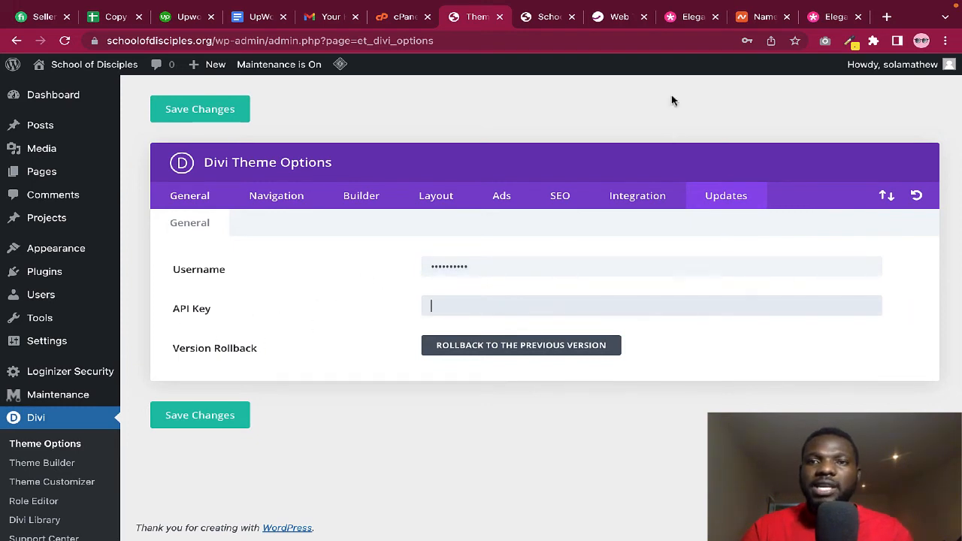
{"action": "left_click", "coordinate": [687, 25]}
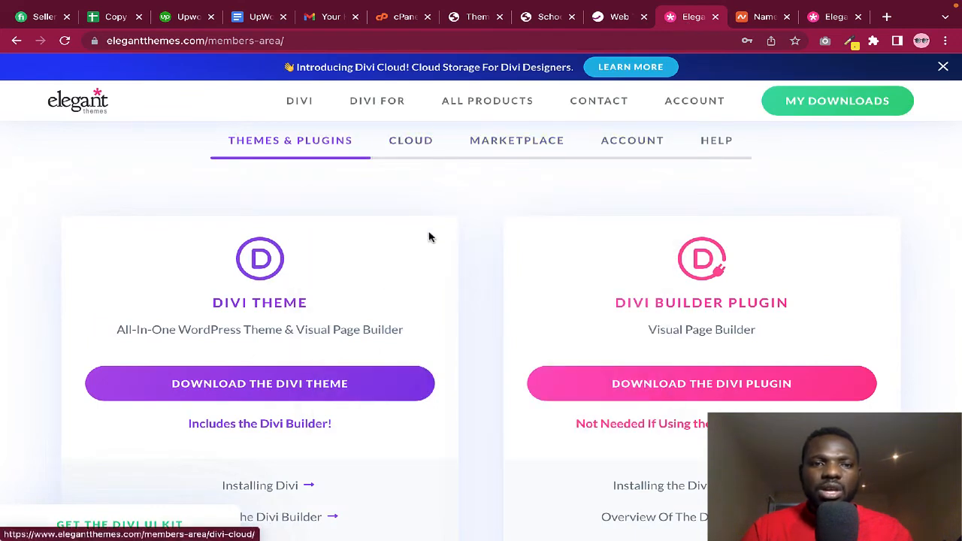
Copy the account's API key from the Elegant Themes Account > API Keys page
{"action": "scroll", "coordinate": [429, 236], "scroll_direction": "up", "scroll_amount": 3}
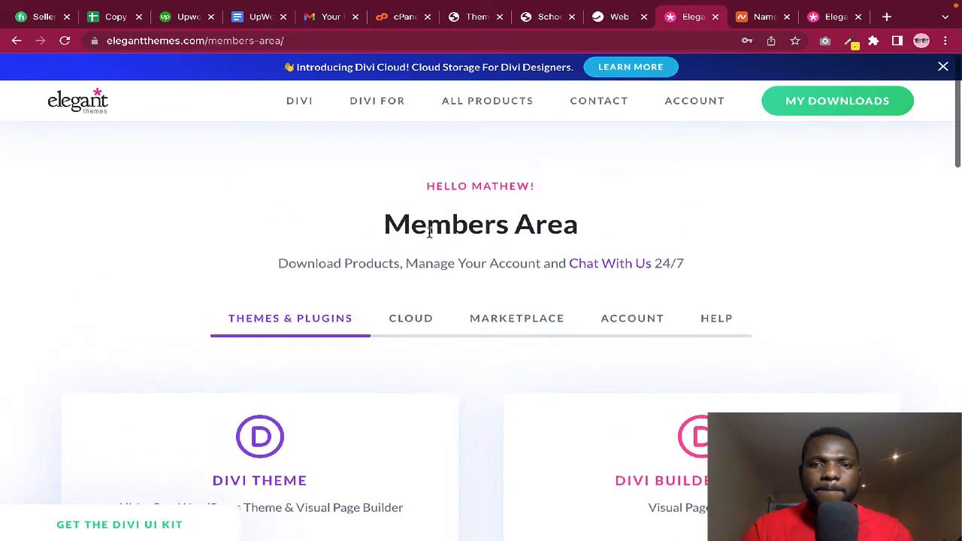
{"action": "left_click", "coordinate": [618, 322]}
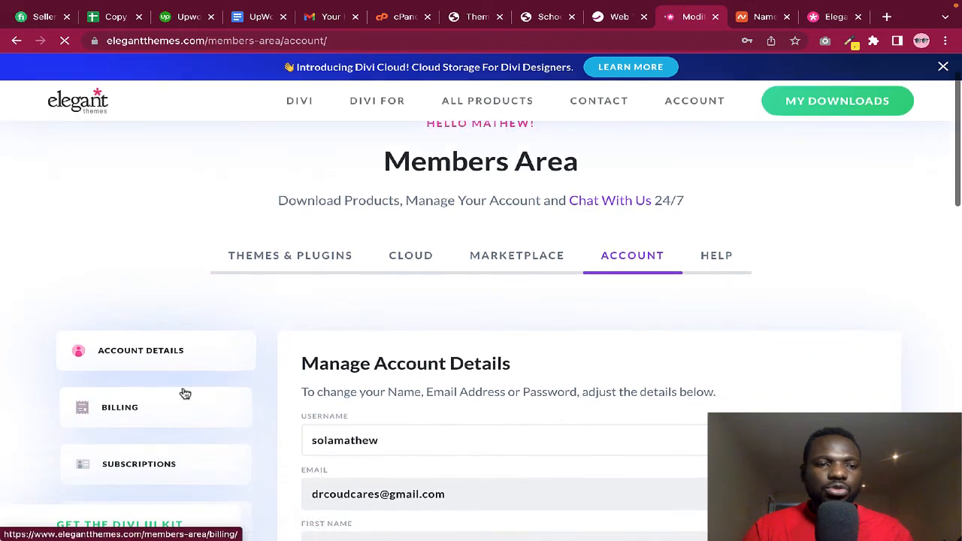
{"action": "scroll", "coordinate": [185, 393], "scroll_direction": "down", "scroll_amount": 2}
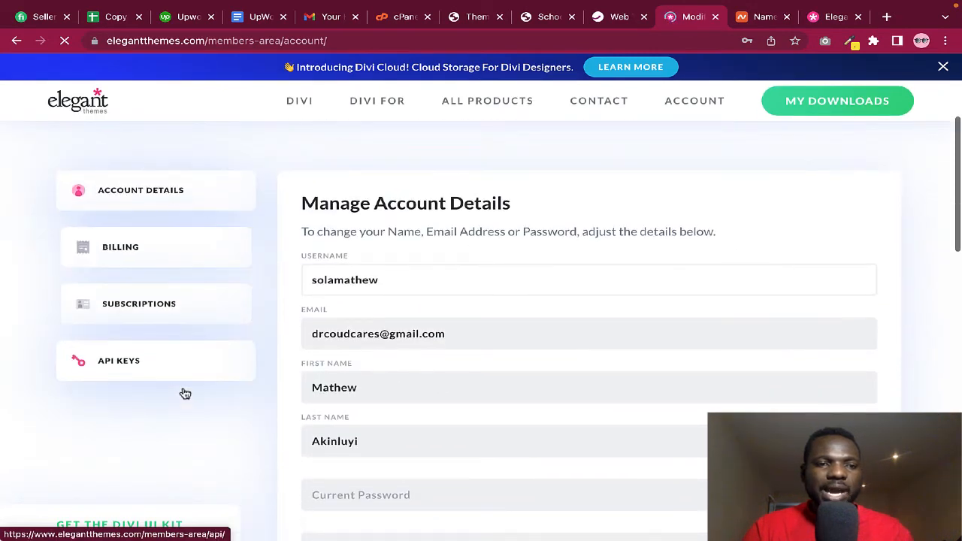
{"action": "left_click", "coordinate": [130, 366]}
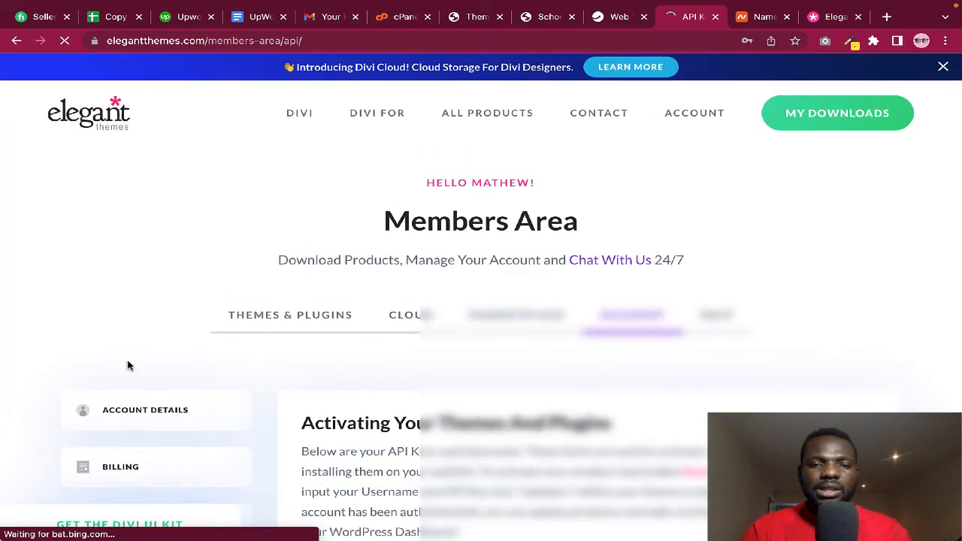
{"action": "scroll", "coordinate": [466, 390], "scroll_direction": "down", "scroll_amount": 5}
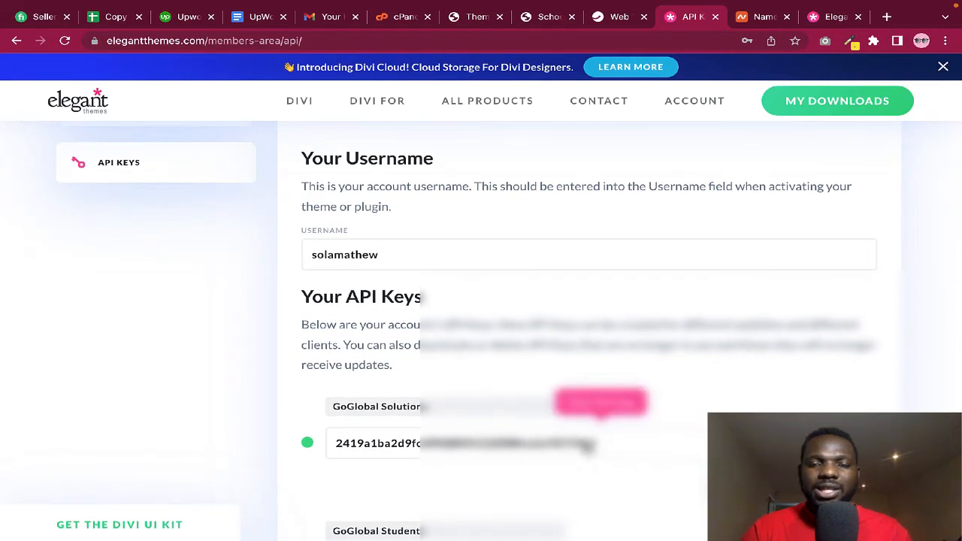
{"action": "left_click", "coordinate": [586, 444]}
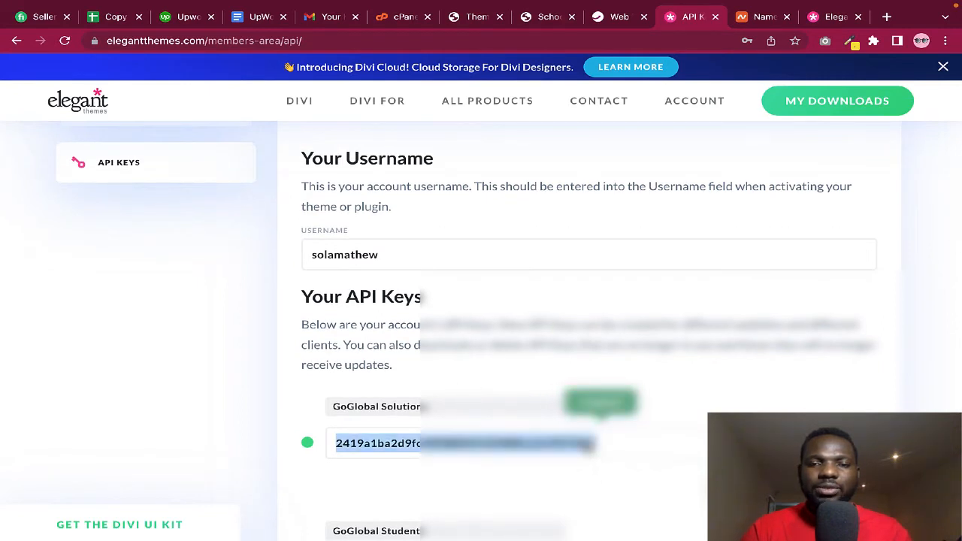
{"action": "left_click", "coordinate": [613, 21]}
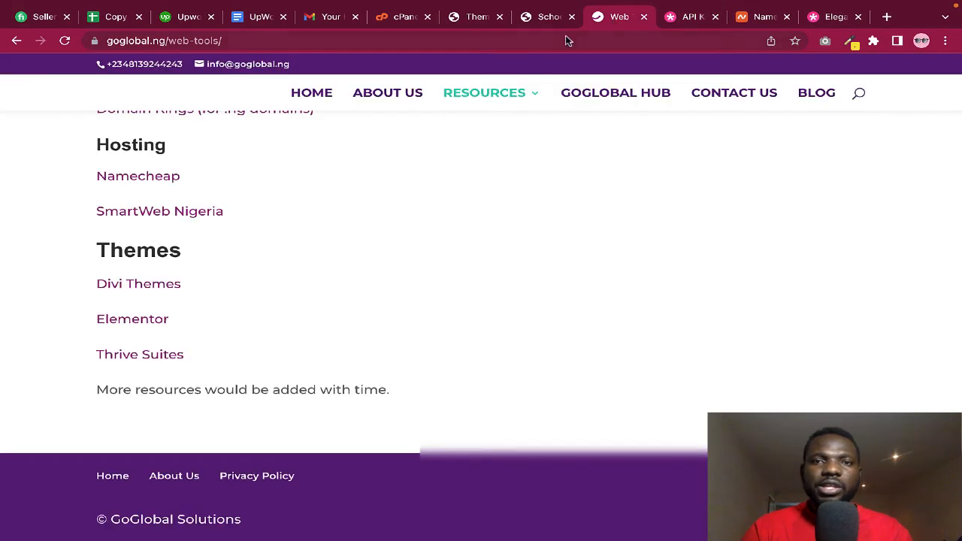
Leave the GoGlobal web tools page and go back to Divi's Updates settings in WordPress
{"action": "left_click", "coordinate": [539, 26]}
{"action": "left_click", "coordinate": [610, 18]}
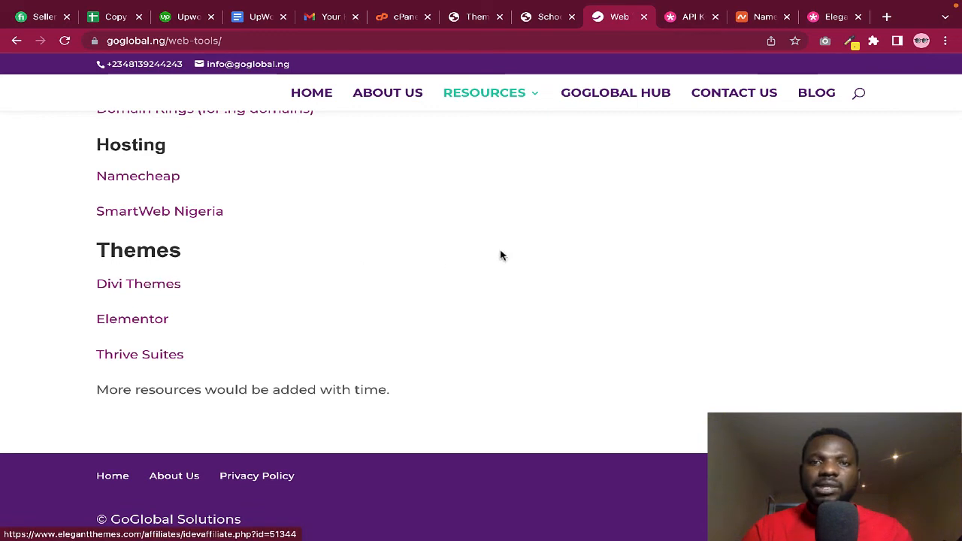
{"action": "left_click", "coordinate": [478, 18]}
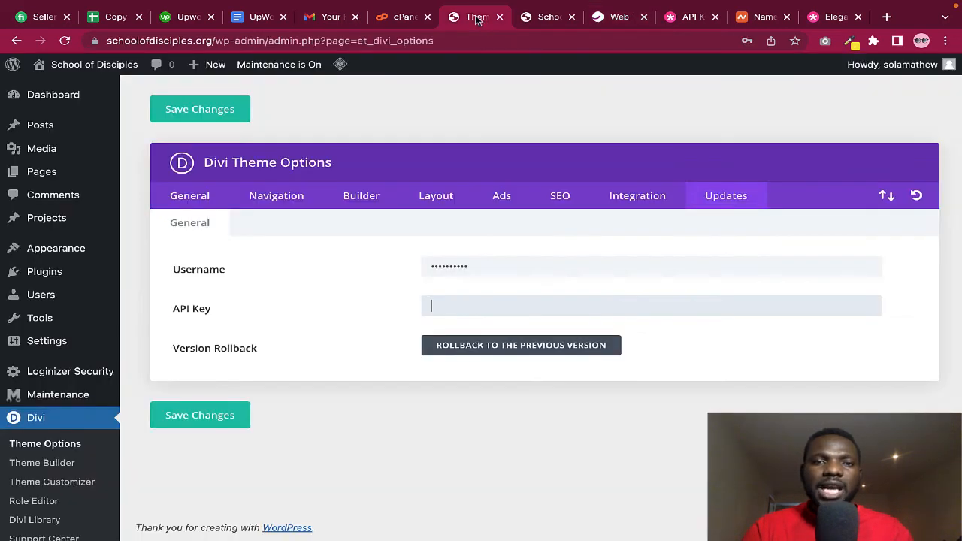
Paste the copied API key into Divi's Updates settings and save the changes
{"action": "right_click", "coordinate": [442, 306]}
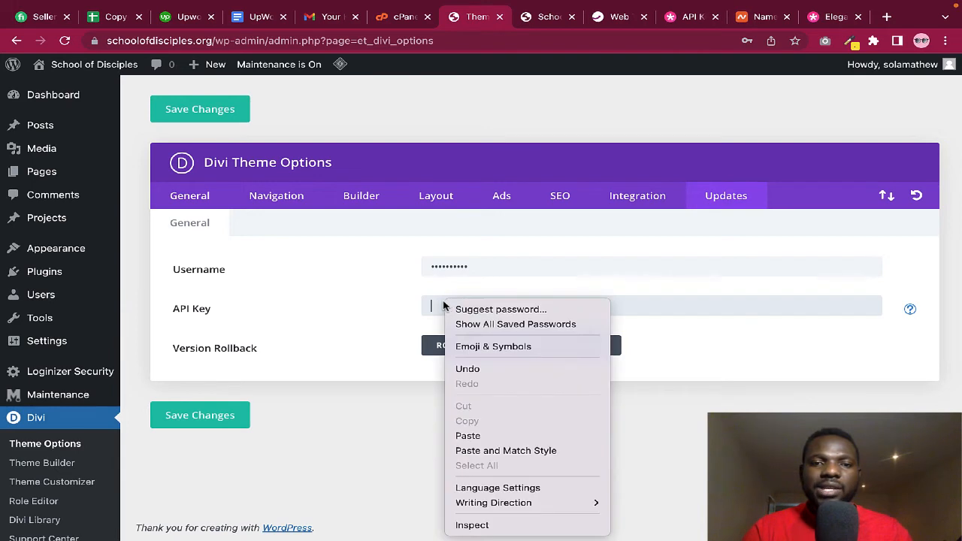
{"action": "left_click", "coordinate": [474, 436]}
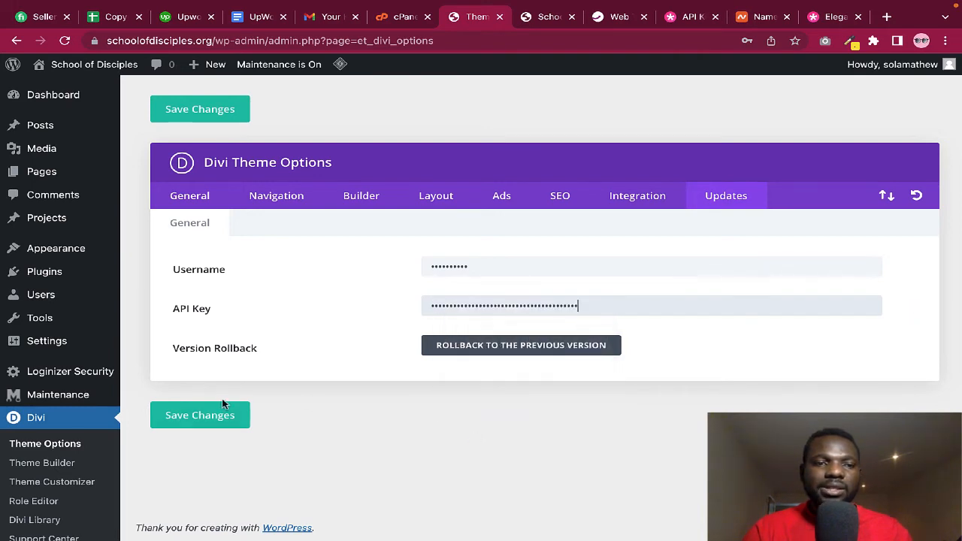
{"action": "left_click", "coordinate": [210, 419]}
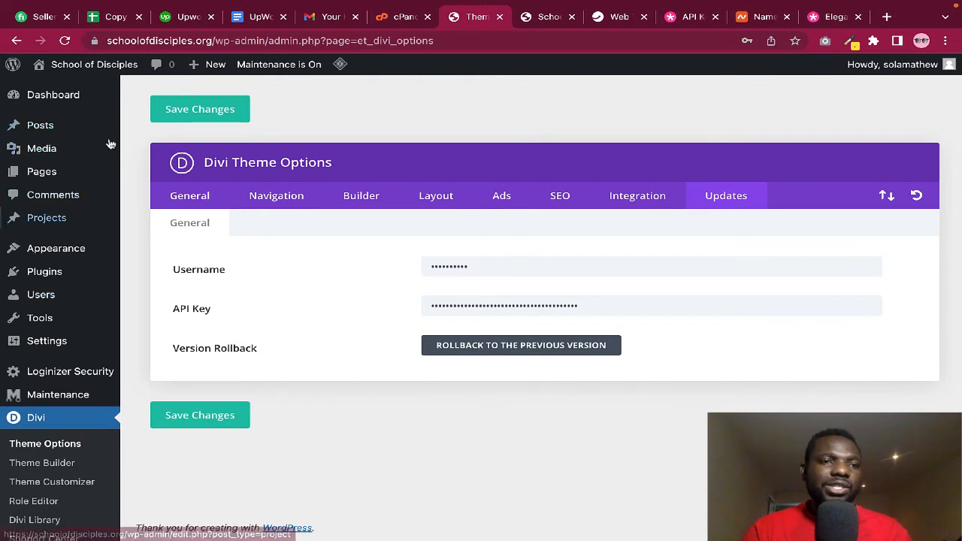
Replace the old API key in Divi's Updates settings with the new one, save, and return to Pages
{"action": "left_click", "coordinate": [44, 174]}
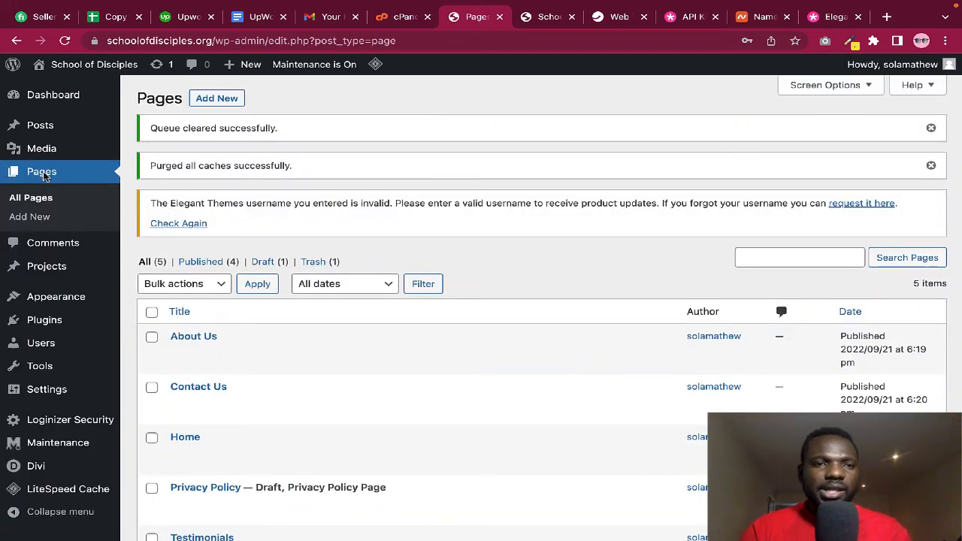
{"action": "scroll", "coordinate": [210, 225], "scroll_direction": "down", "scroll_amount": 2}
{"action": "scroll", "coordinate": [211, 237], "scroll_direction": "up", "scroll_amount": 2}
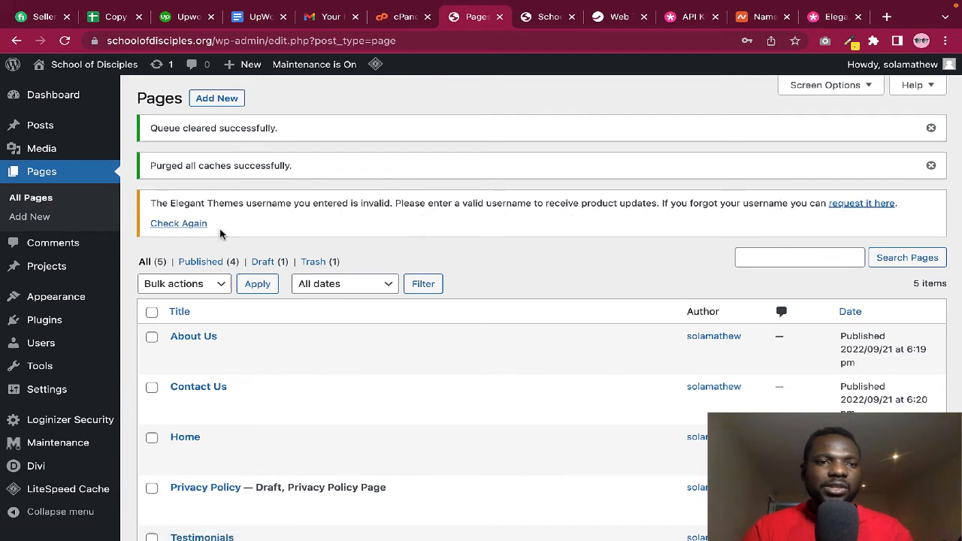
{"action": "left_click", "coordinate": [192, 225]}
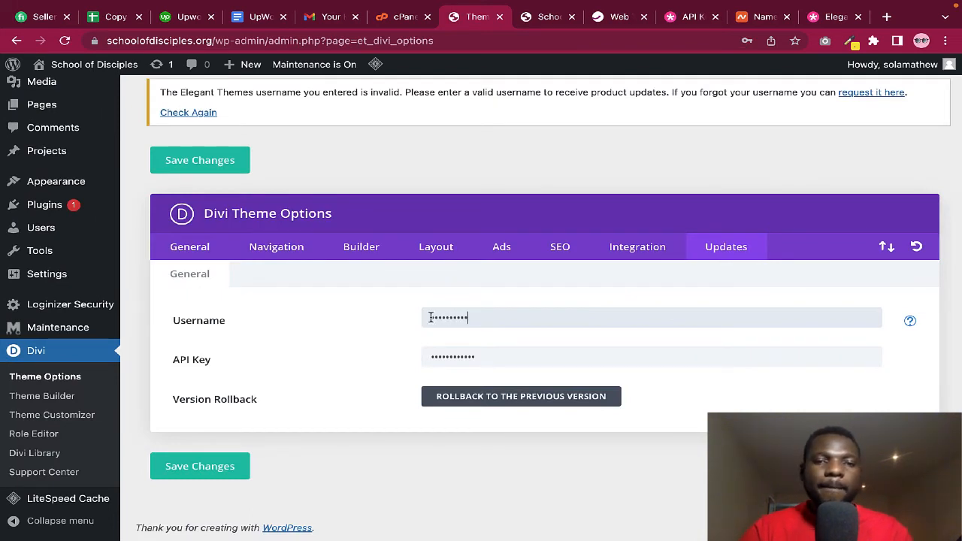
{"action": "double_click", "coordinate": [496, 358]}
{"action": "key", "text": "ctrl+v"}
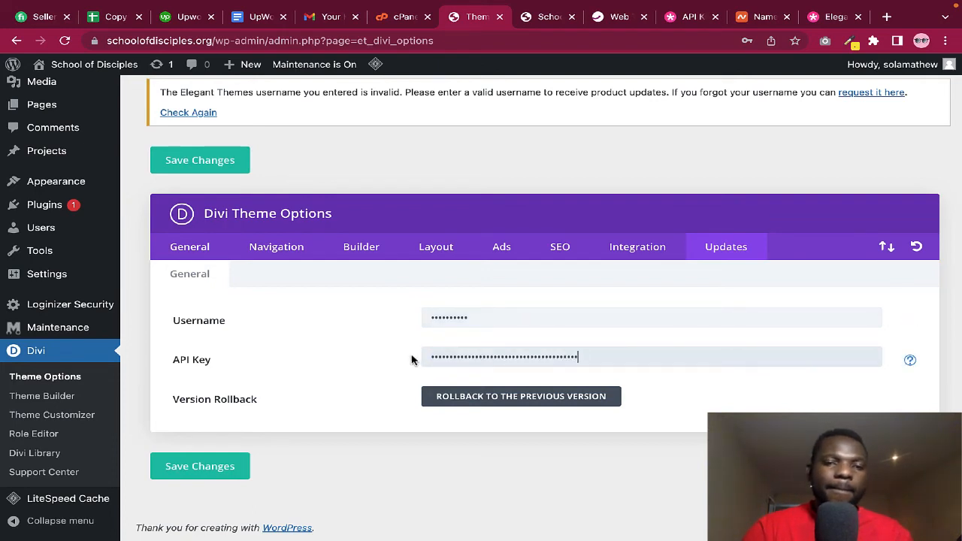
{"action": "left_click", "coordinate": [217, 467]}
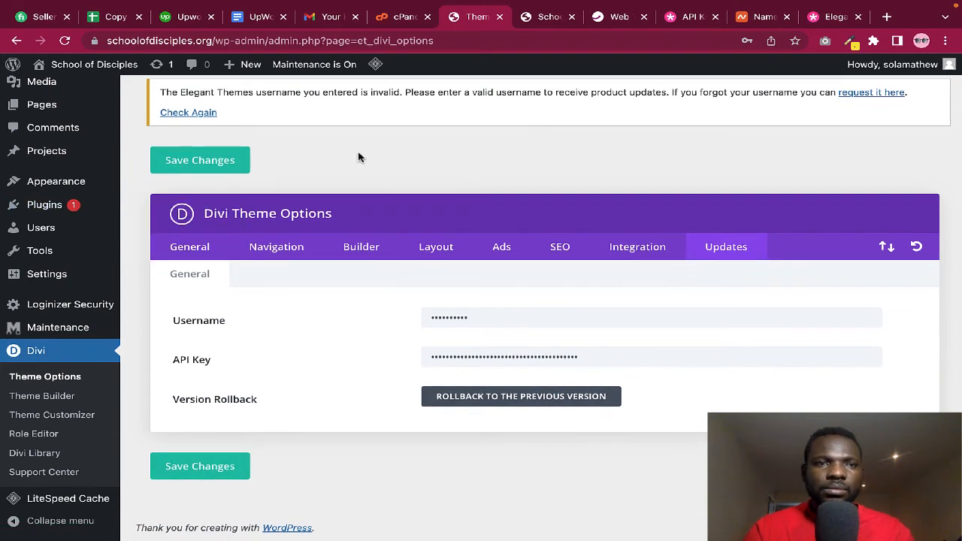
{"action": "left_click", "coordinate": [53, 107]}
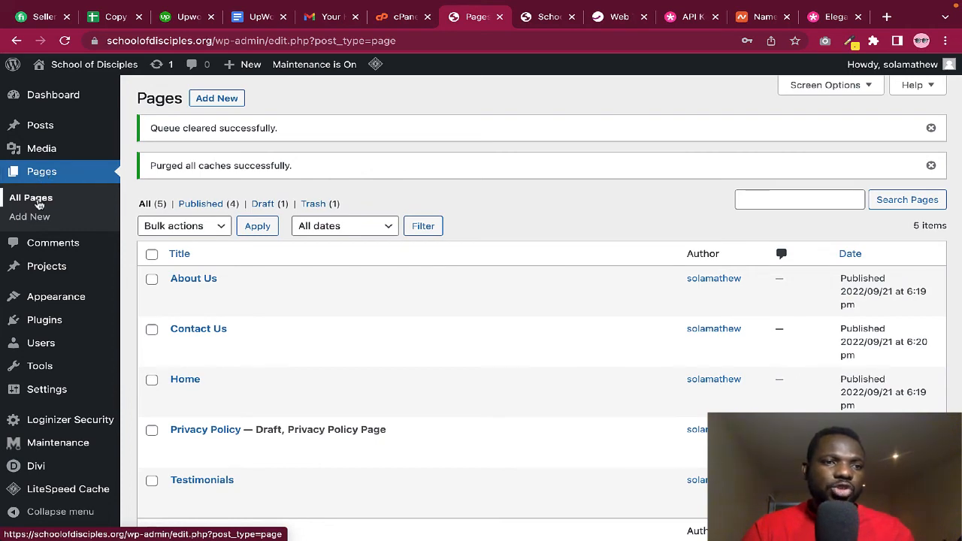
Edit the Home page with the Divi Builder, dismissing both welcome dialogs
{"action": "left_click", "coordinate": [43, 179]}
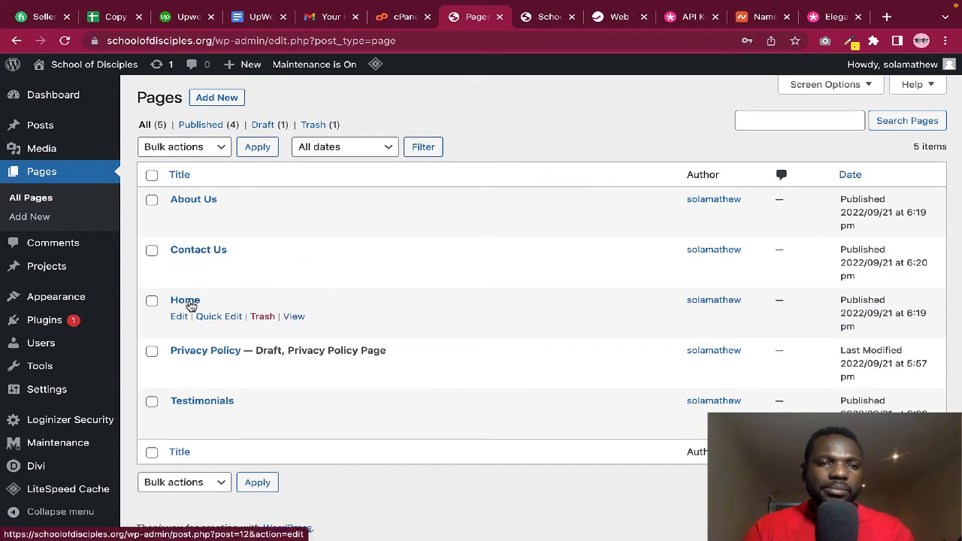
{"action": "left_click", "coordinate": [185, 301]}
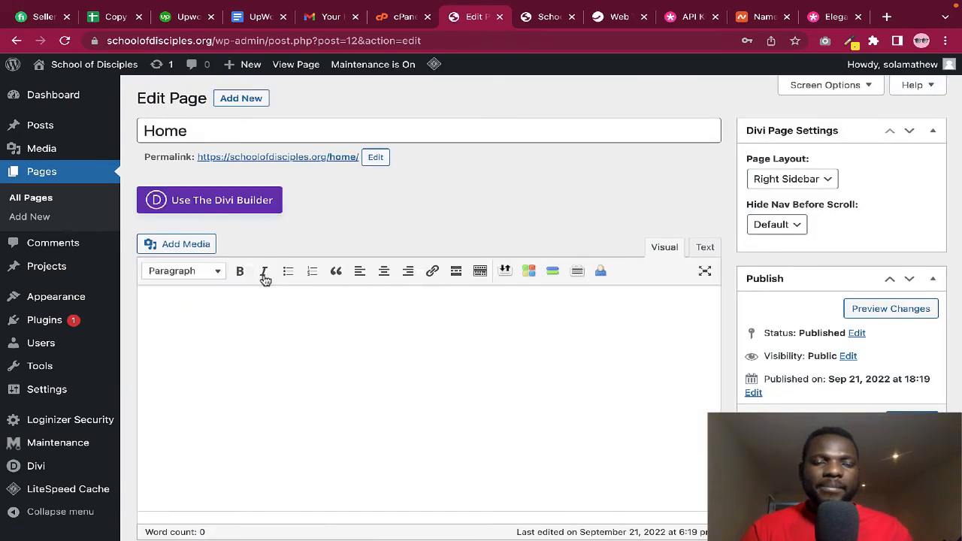
{"action": "left_click", "coordinate": [236, 205]}
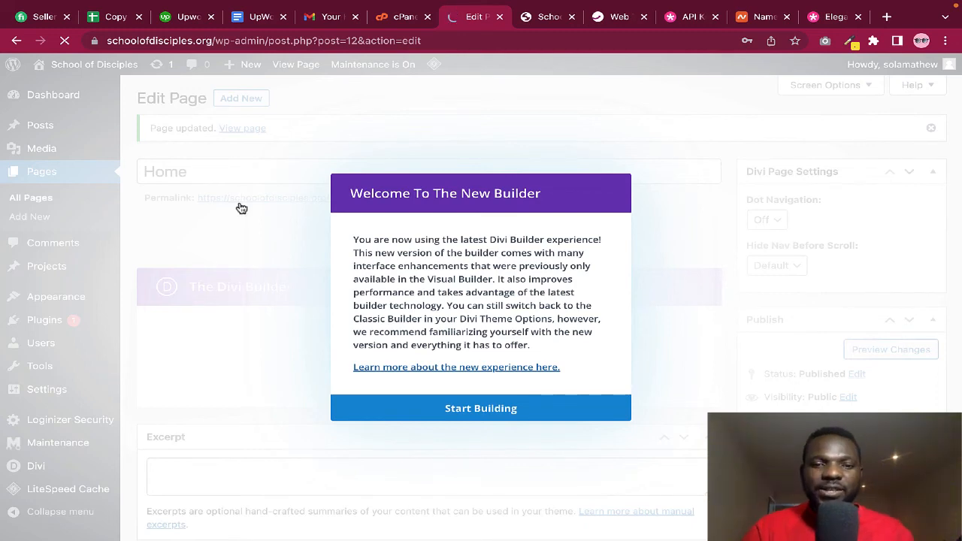
{"action": "left_click", "coordinate": [469, 409]}
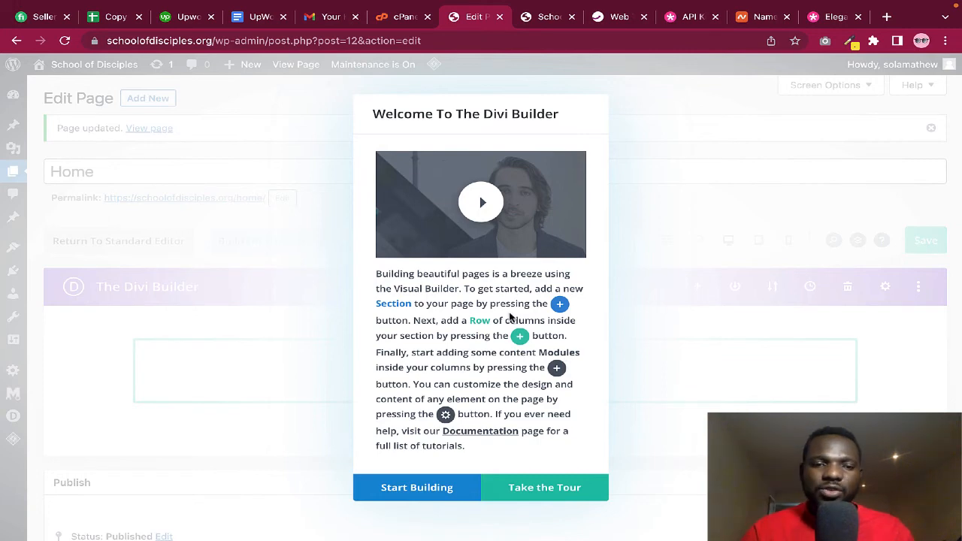
{"action": "left_click", "coordinate": [406, 489]}
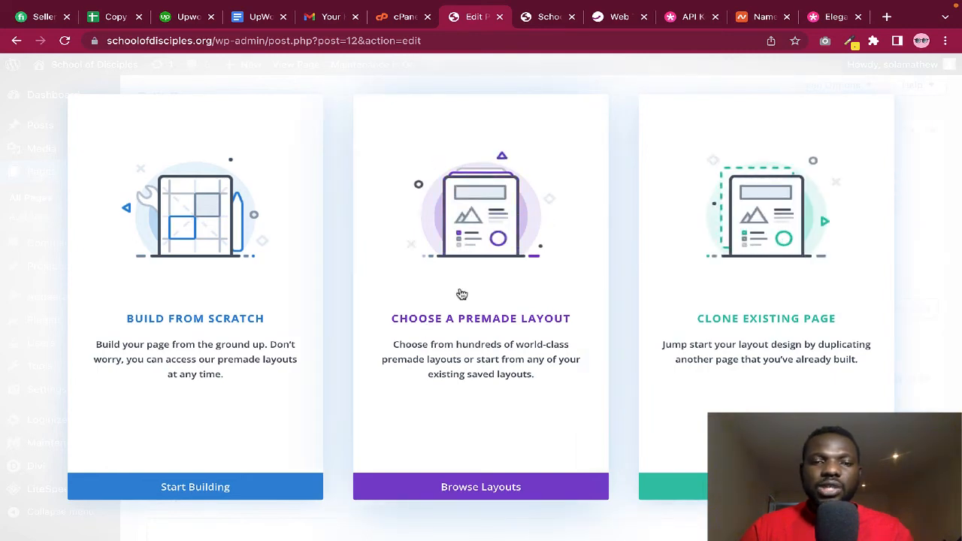
Open the premade layout library and filter it to Community & Non-Profit to find the Church pack
{"action": "left_click", "coordinate": [474, 298]}
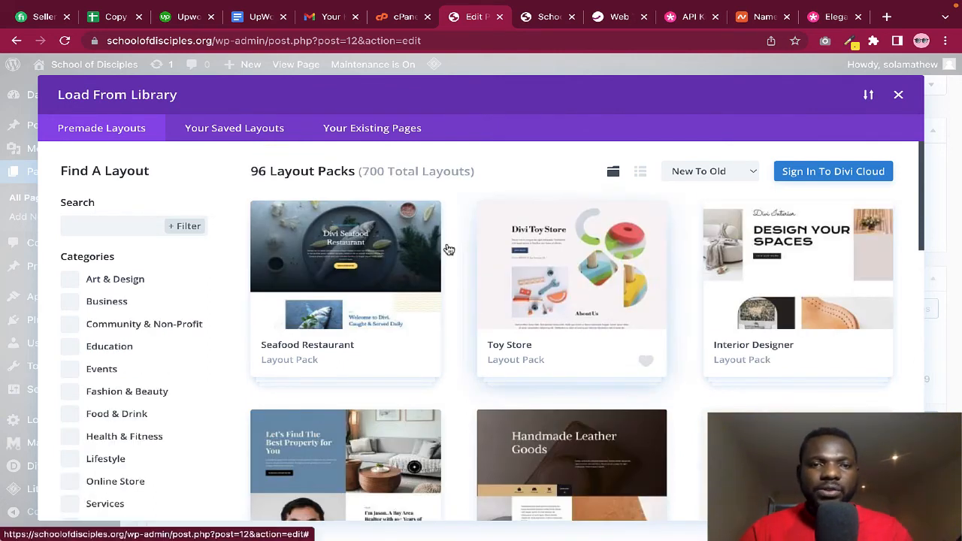
{"action": "scroll", "coordinate": [502, 350], "scroll_direction": "down", "scroll_amount": 3}
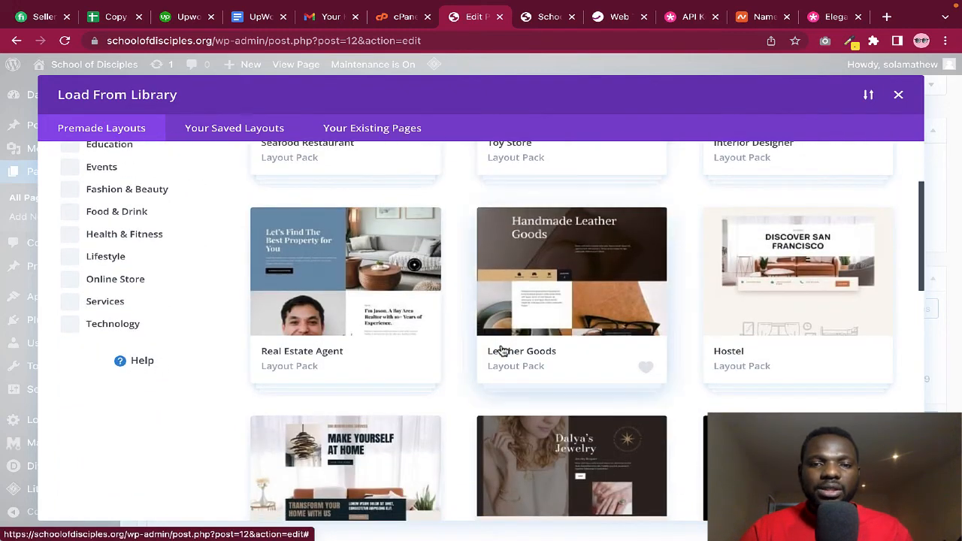
{"action": "scroll", "coordinate": [502, 350], "scroll_direction": "down", "scroll_amount": 3}
{"action": "scroll", "coordinate": [502, 351], "scroll_direction": "down", "scroll_amount": 2}
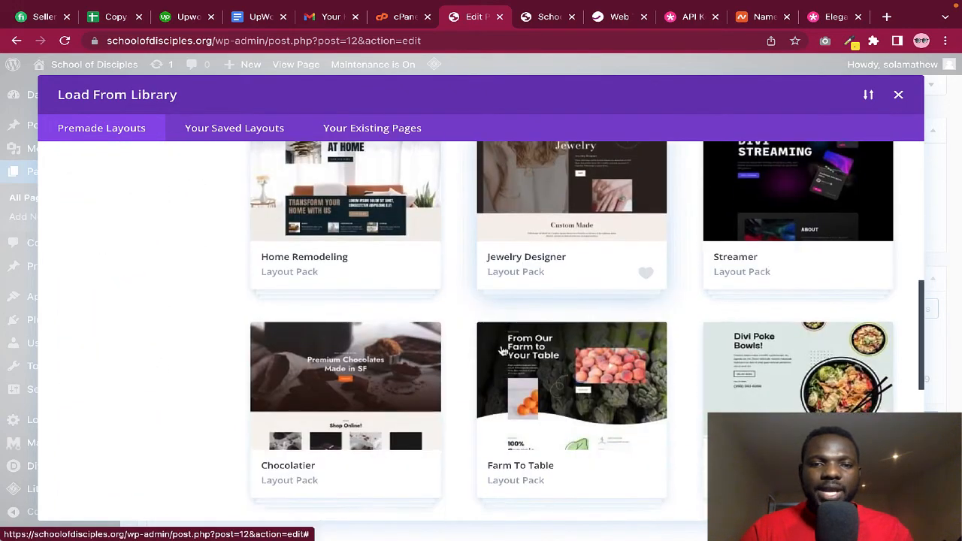
{"action": "scroll", "coordinate": [502, 351], "scroll_direction": "up", "scroll_amount": 5}
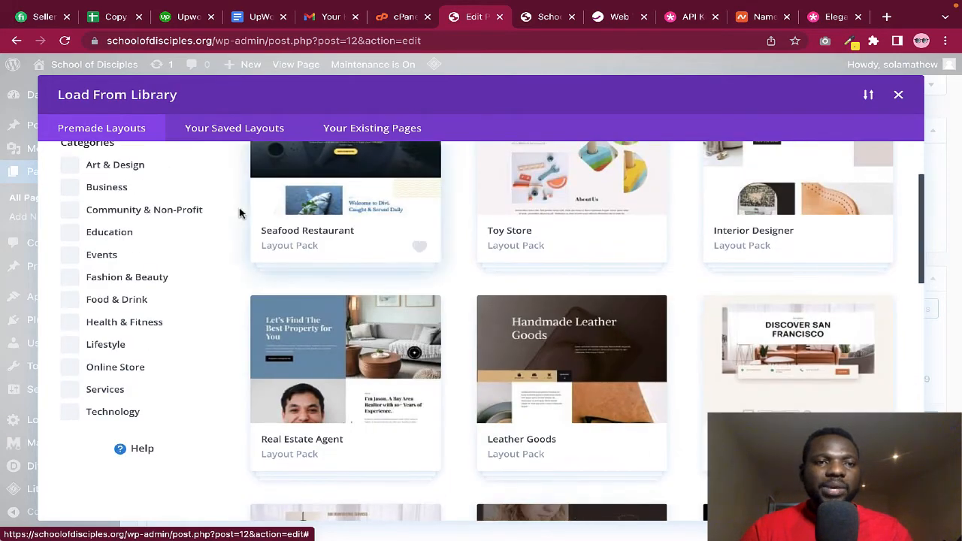
{"action": "scroll", "coordinate": [120, 168], "scroll_direction": "up", "scroll_amount": 1}
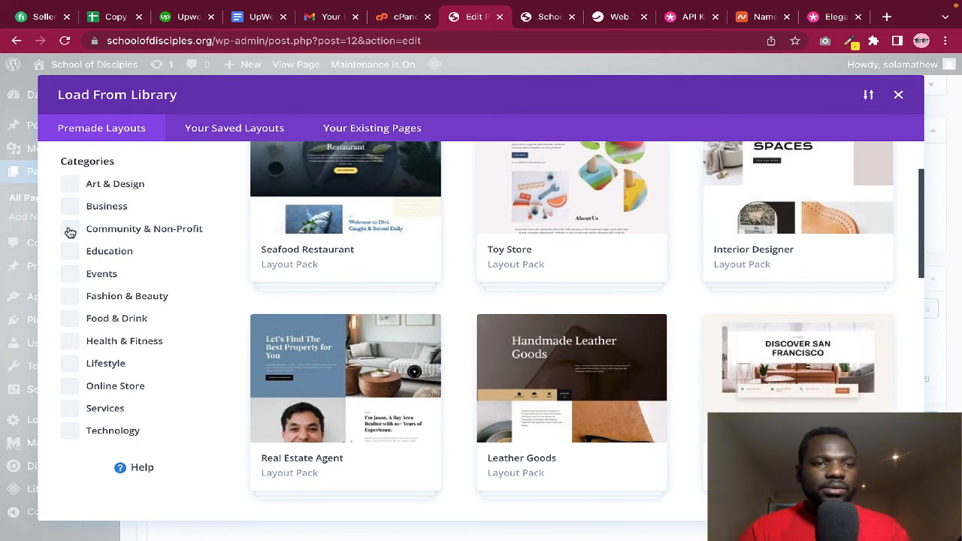
{"action": "left_click", "coordinate": [69, 229]}
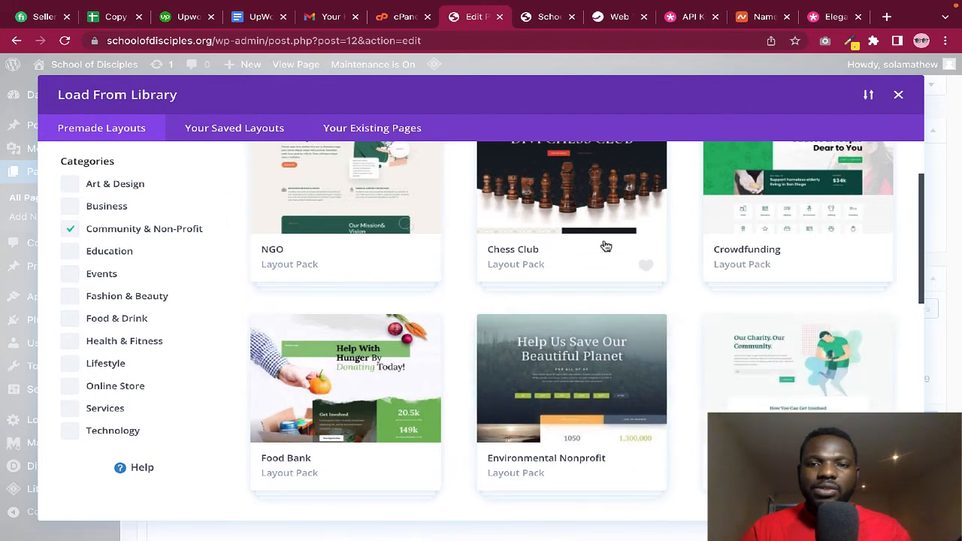
{"action": "scroll", "coordinate": [710, 270], "scroll_direction": "up", "scroll_amount": 2}
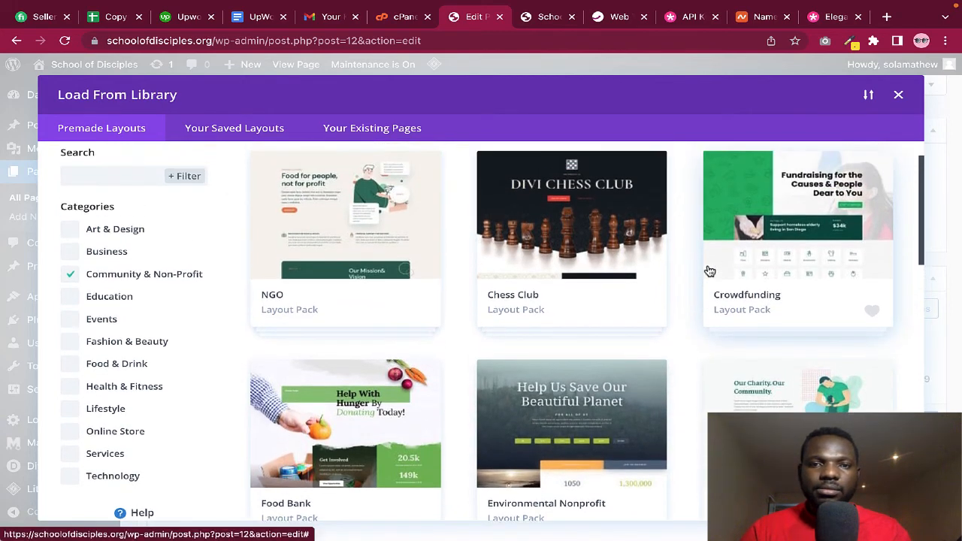
{"action": "scroll", "coordinate": [710, 271], "scroll_direction": "down", "scroll_amount": 4}
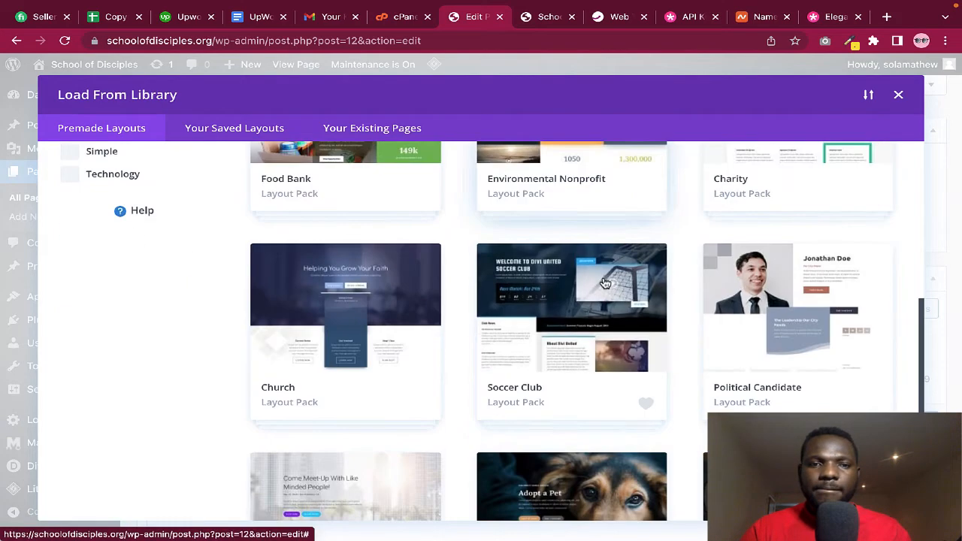
Review the Church layout pack's details and launch its live demo
{"action": "left_click", "coordinate": [350, 314]}
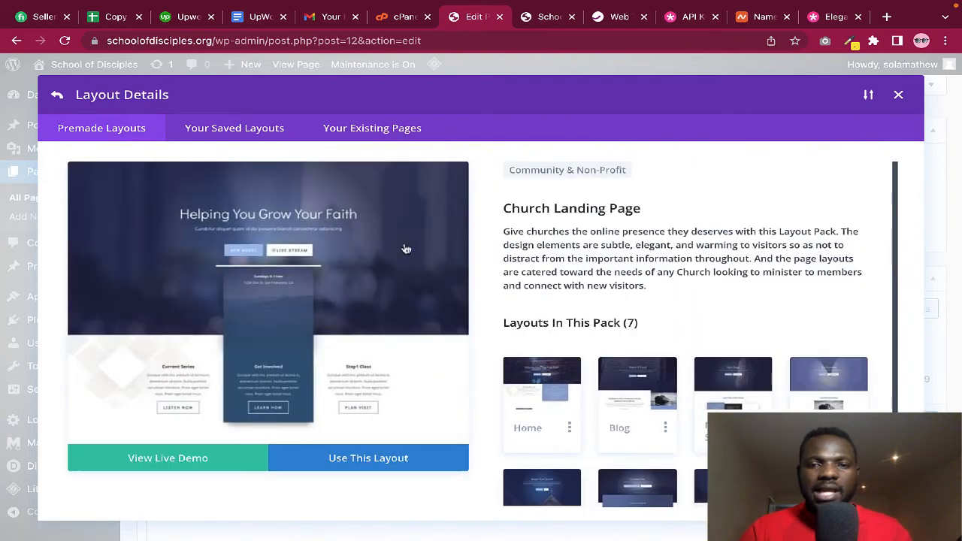
{"action": "scroll", "coordinate": [594, 405], "scroll_direction": "down", "scroll_amount": 2}
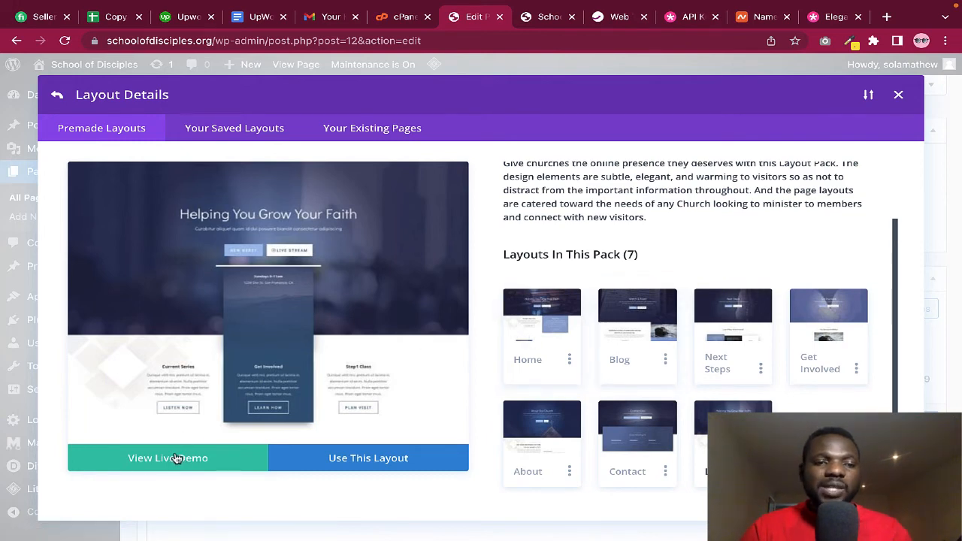
{"action": "left_click", "coordinate": [147, 459]}
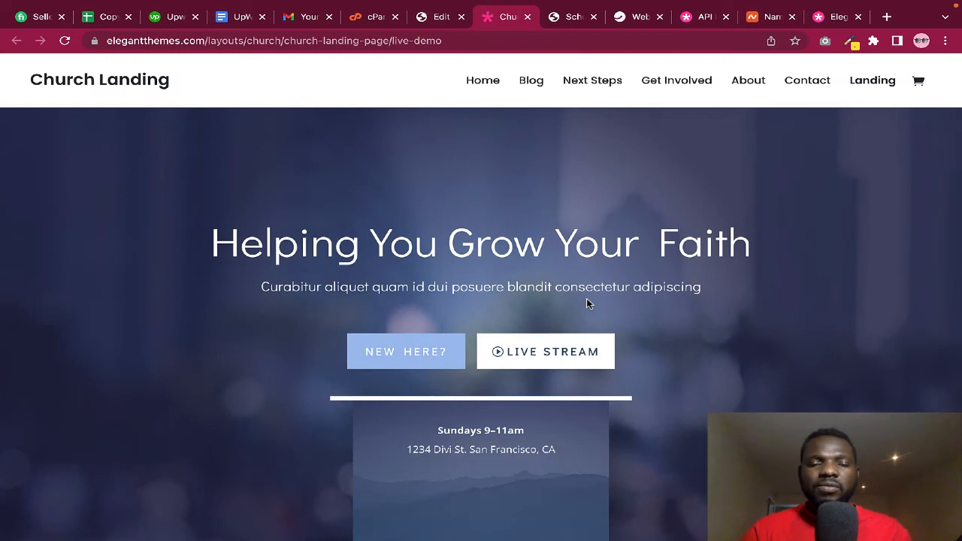
Scroll through the Church Landing demo page, reloading once, down to its Latest Message section
{"action": "scroll", "coordinate": [588, 303], "scroll_direction": "down", "scroll_amount": 1}
{"action": "scroll", "coordinate": [588, 302], "scroll_direction": "down", "scroll_amount": 5}
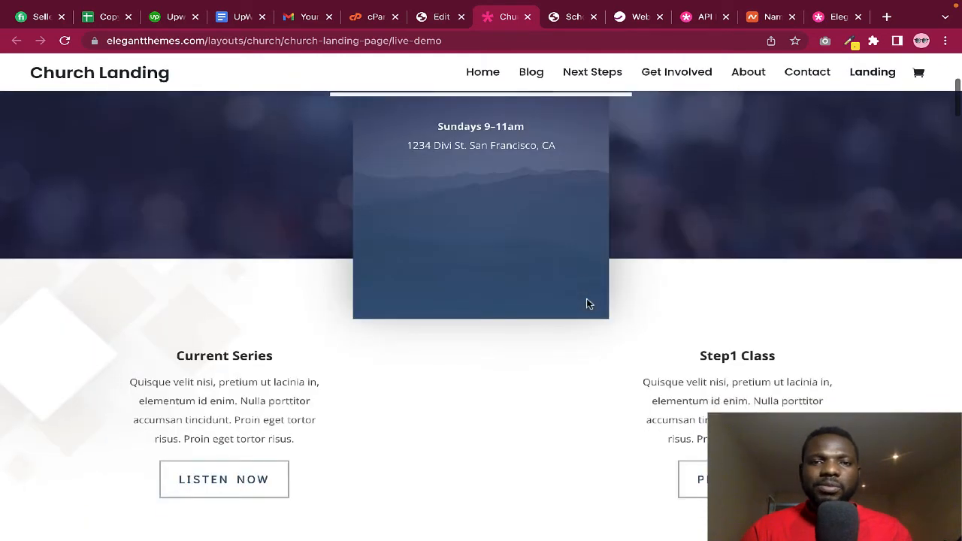
{"action": "scroll", "coordinate": [589, 304], "scroll_direction": "down", "scroll_amount": 8}
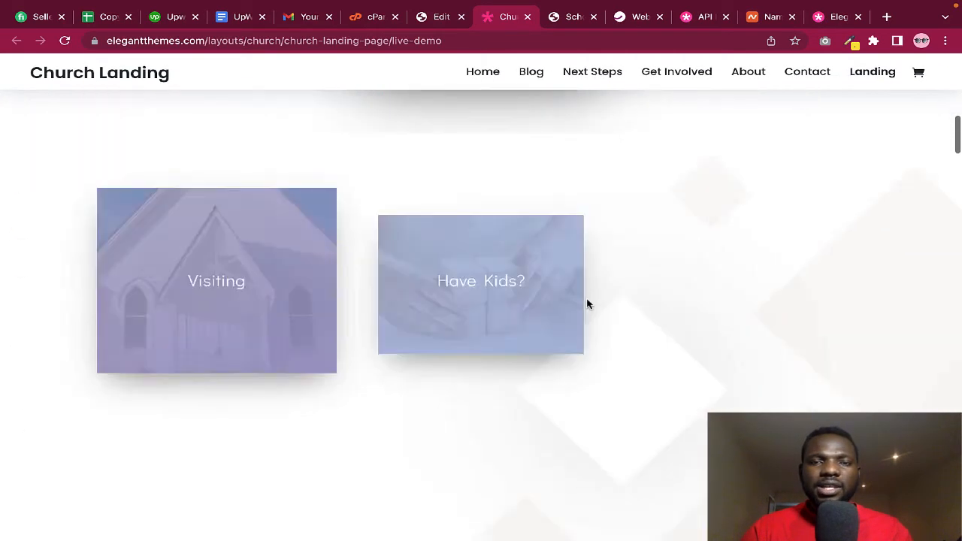
{"action": "scroll", "coordinate": [589, 304], "scroll_direction": "down", "scroll_amount": 8}
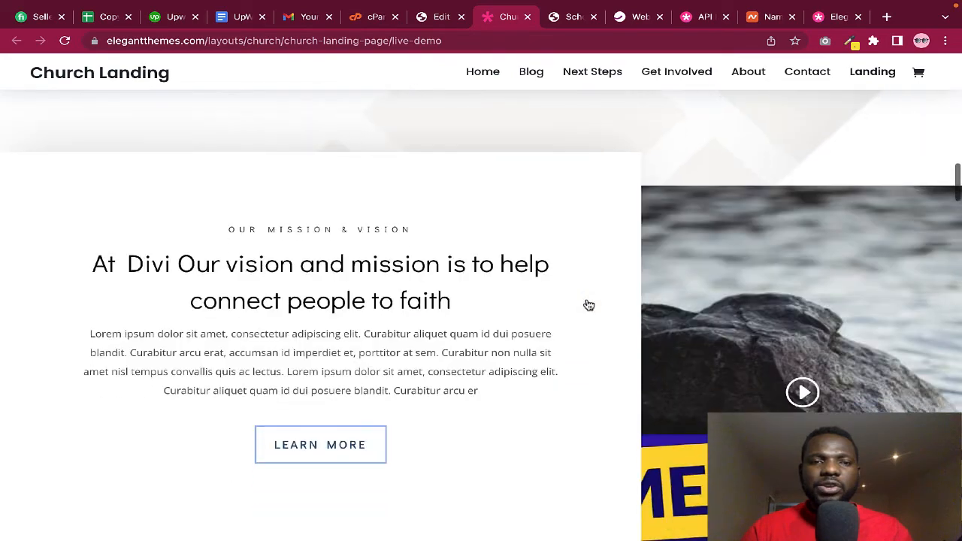
{"action": "scroll", "coordinate": [589, 305], "scroll_direction": "down", "scroll_amount": 10}
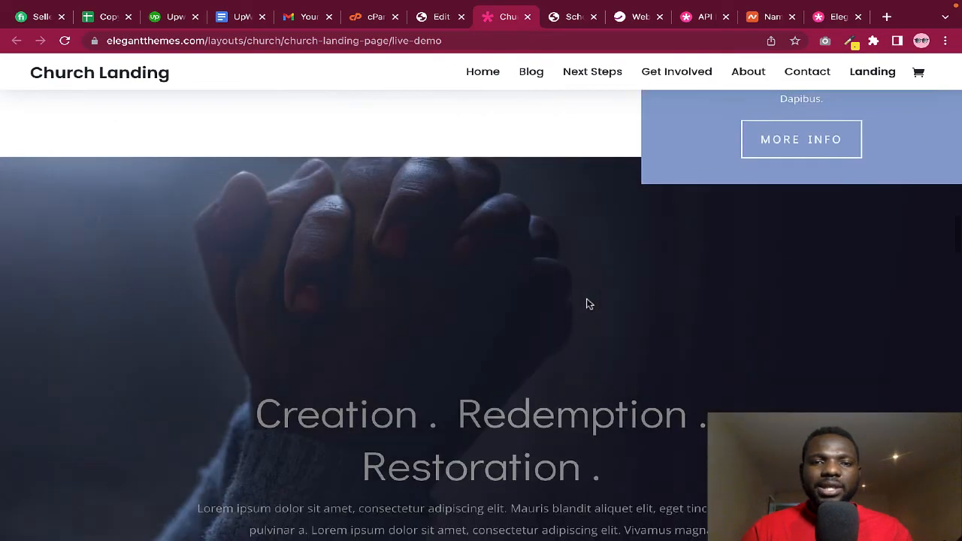
{"action": "scroll", "coordinate": [589, 304], "scroll_direction": "down", "scroll_amount": 10}
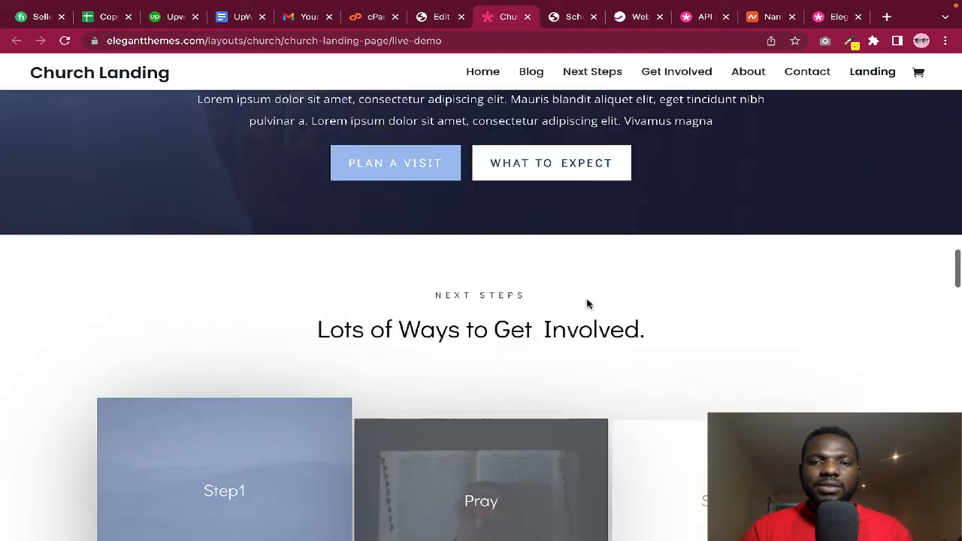
{"action": "scroll", "coordinate": [588, 304], "scroll_direction": "up", "scroll_amount": 8}
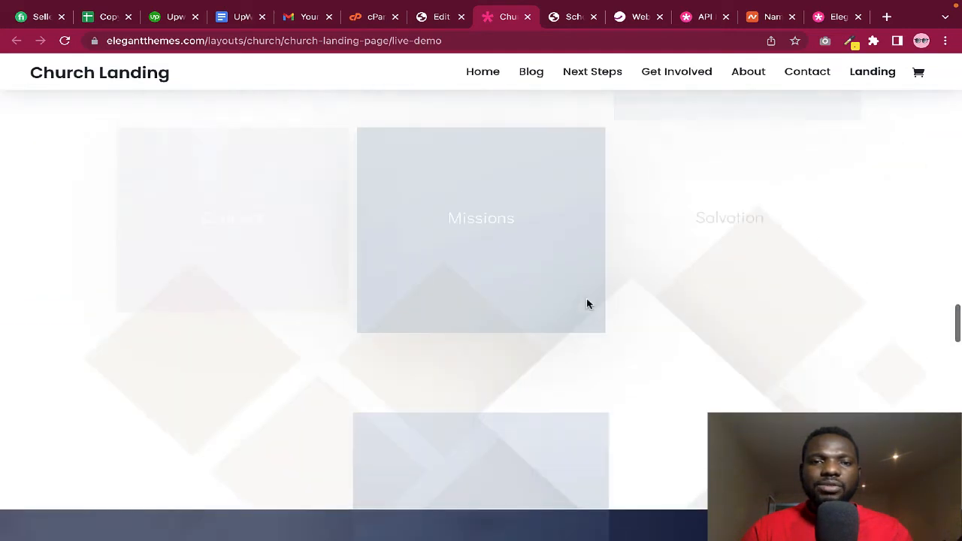
{"action": "scroll", "coordinate": [589, 304], "scroll_direction": "up", "scroll_amount": 10}
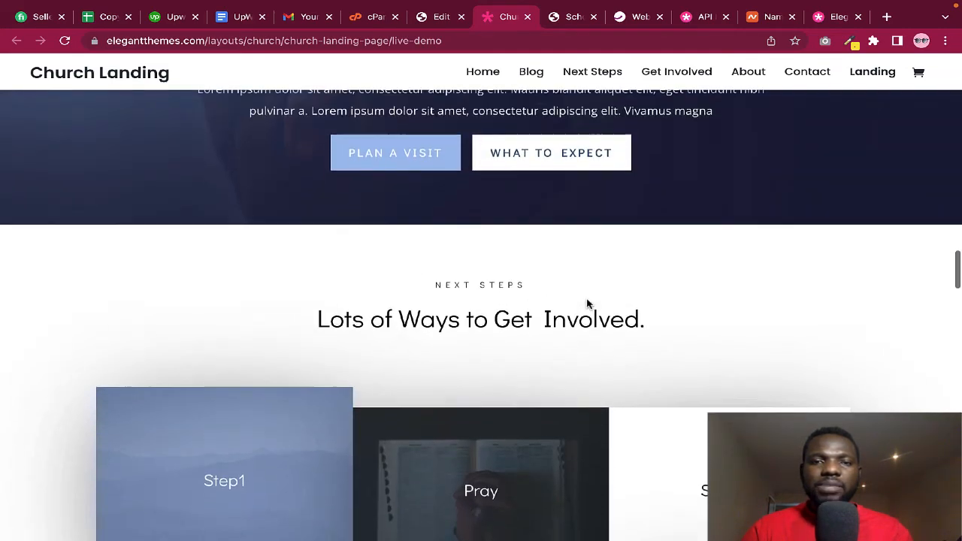
{"action": "scroll", "coordinate": [589, 304], "scroll_direction": "up", "scroll_amount": 10}
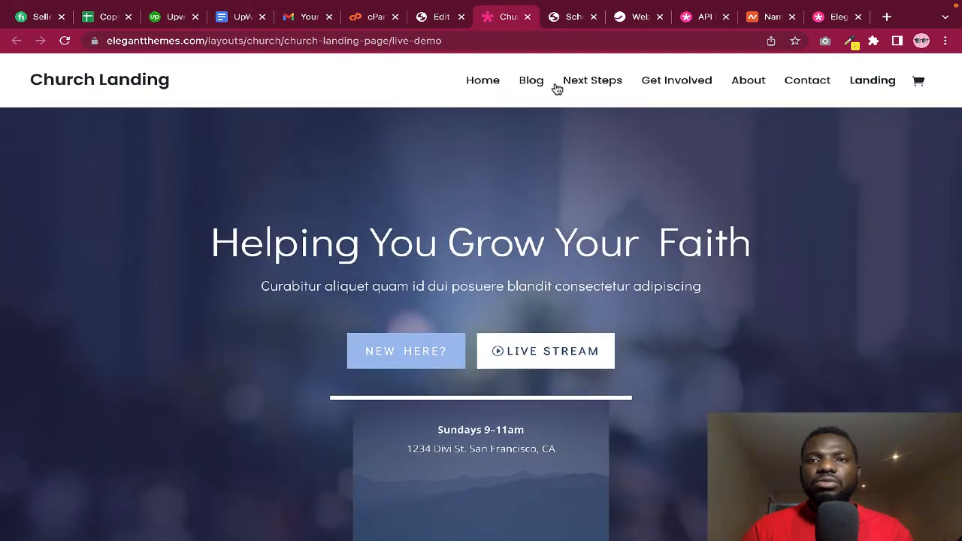
{"action": "left_click", "coordinate": [557, 88]}
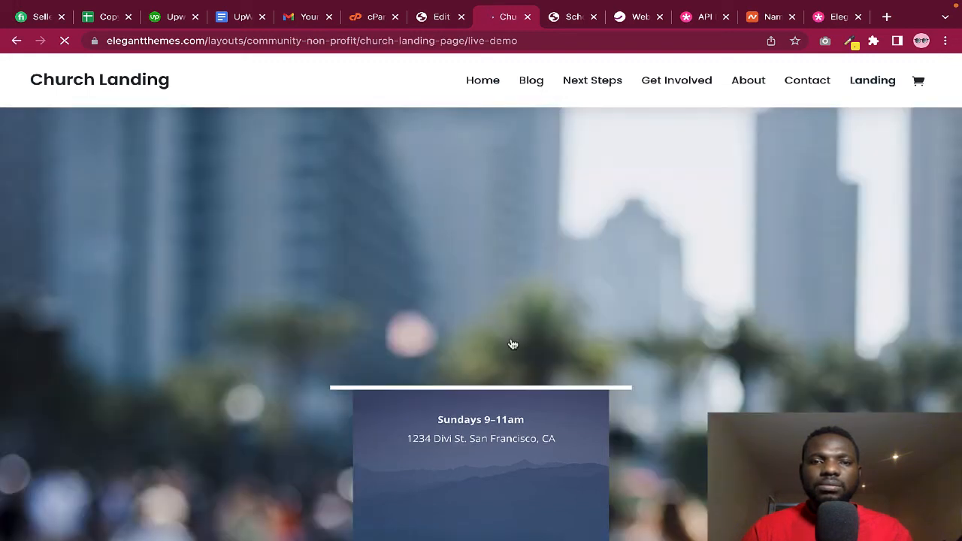
{"action": "scroll", "coordinate": [511, 343], "scroll_direction": "down", "scroll_amount": 2}
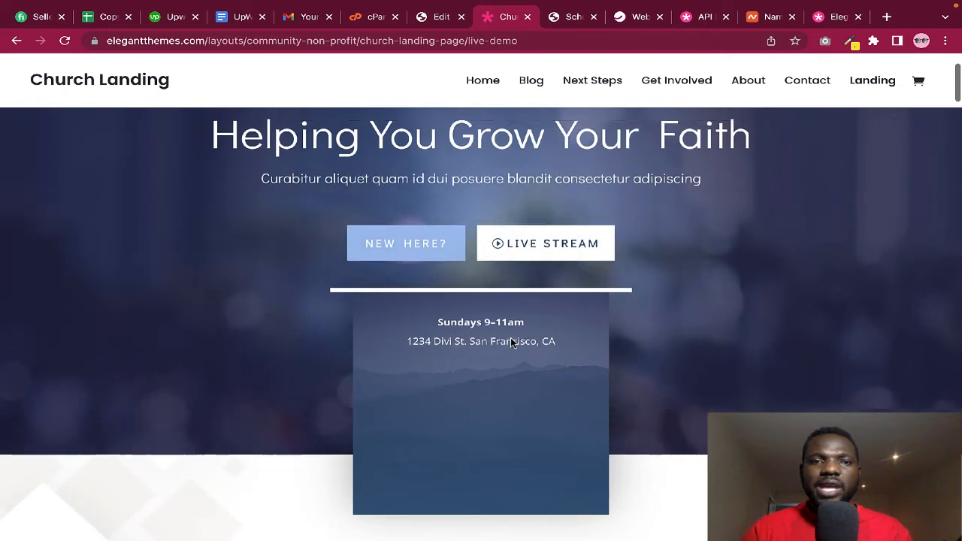
{"action": "scroll", "coordinate": [511, 344], "scroll_direction": "up", "scroll_amount": 2}
{"action": "scroll", "coordinate": [512, 344], "scroll_direction": "down", "scroll_amount": 6}
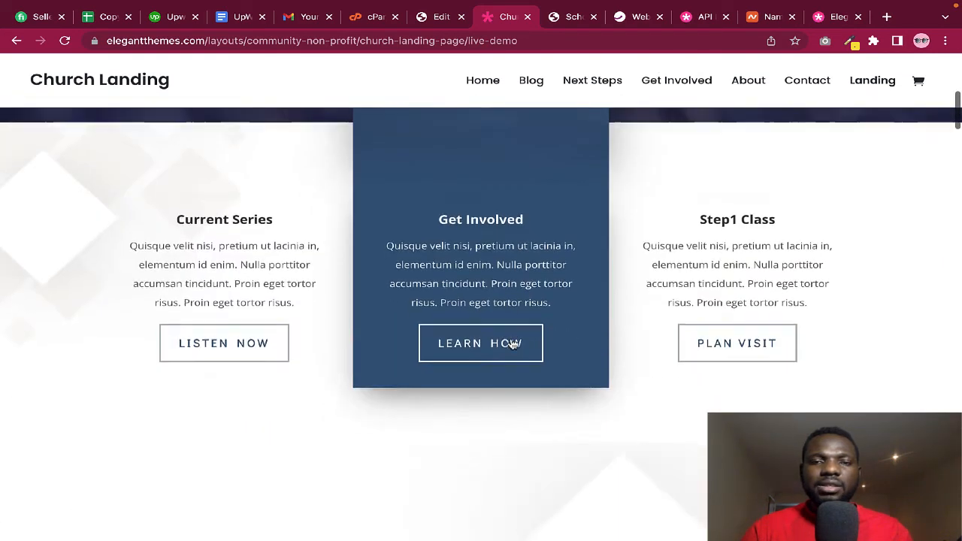
{"action": "scroll", "coordinate": [511, 343], "scroll_direction": "down", "scroll_amount": 10}
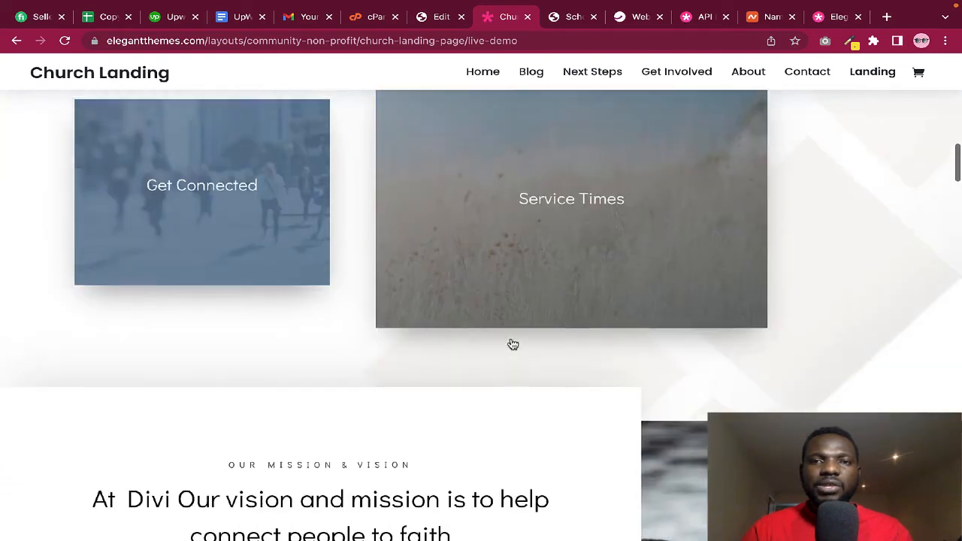
{"action": "scroll", "coordinate": [494, 332], "scroll_direction": "down", "scroll_amount": 9}
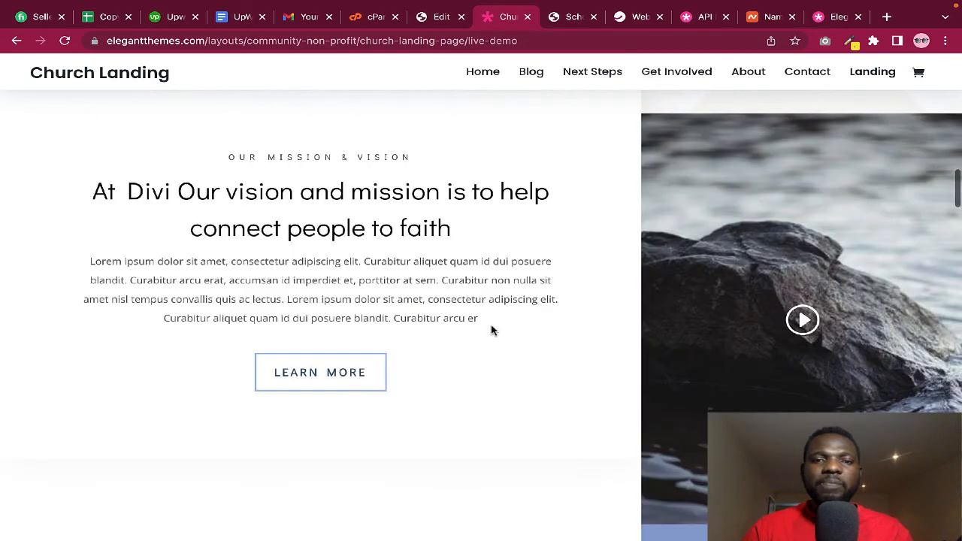
{"action": "scroll", "coordinate": [492, 329], "scroll_direction": "down", "scroll_amount": 9}
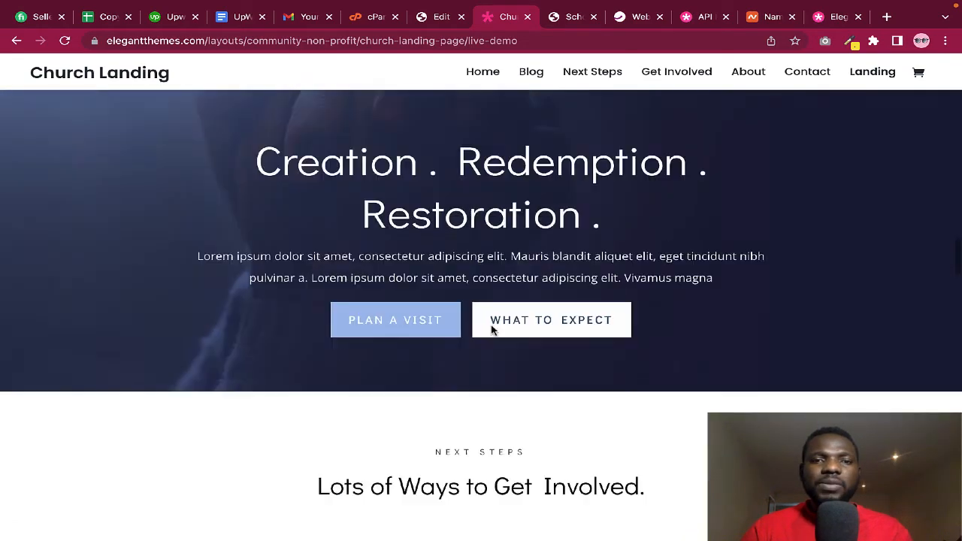
{"action": "scroll", "coordinate": [492, 330], "scroll_direction": "down", "scroll_amount": 4}
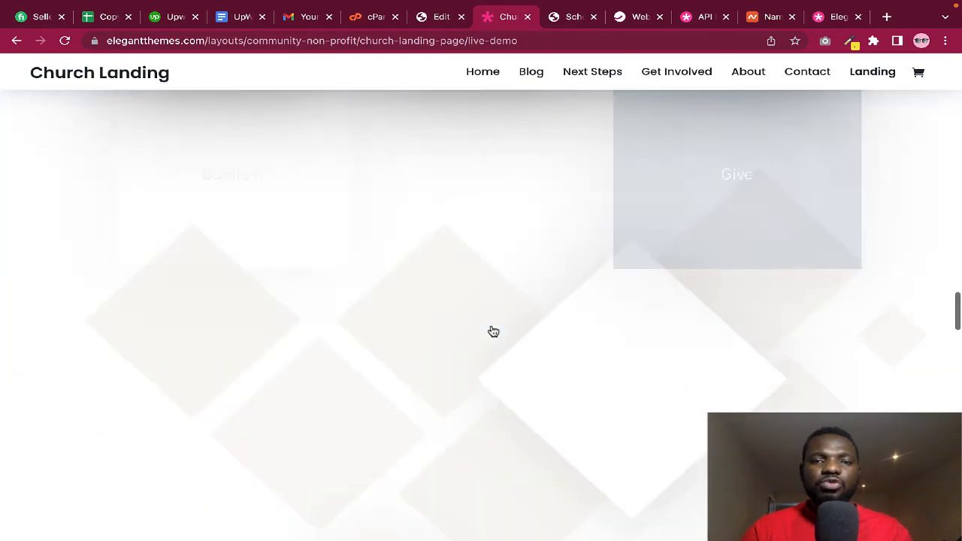
{"action": "scroll", "coordinate": [492, 331], "scroll_direction": "up", "scroll_amount": 9}
{"action": "scroll", "coordinate": [493, 331], "scroll_direction": "up", "scroll_amount": 3}
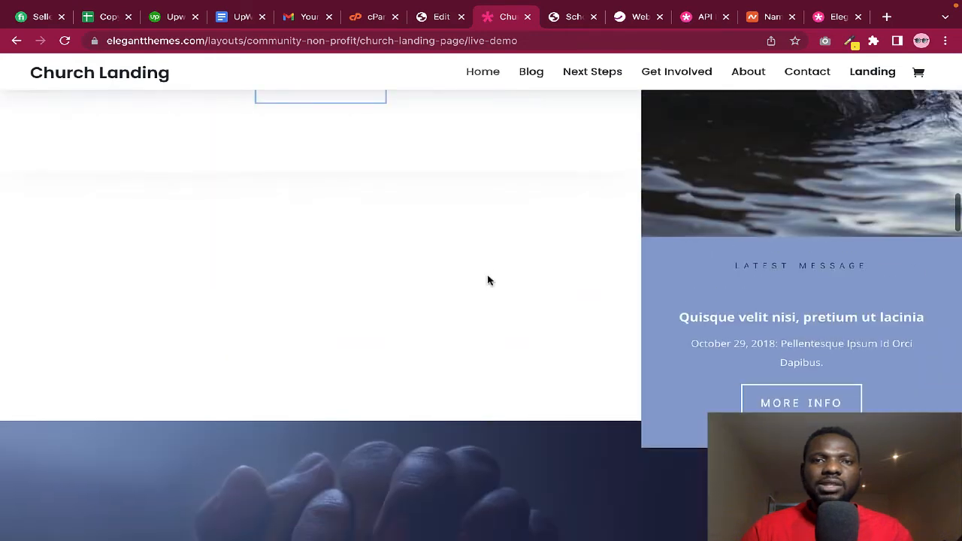
Close the demo and apply the Church pack's Home layout to the page
{"action": "left_click", "coordinate": [527, 17]}
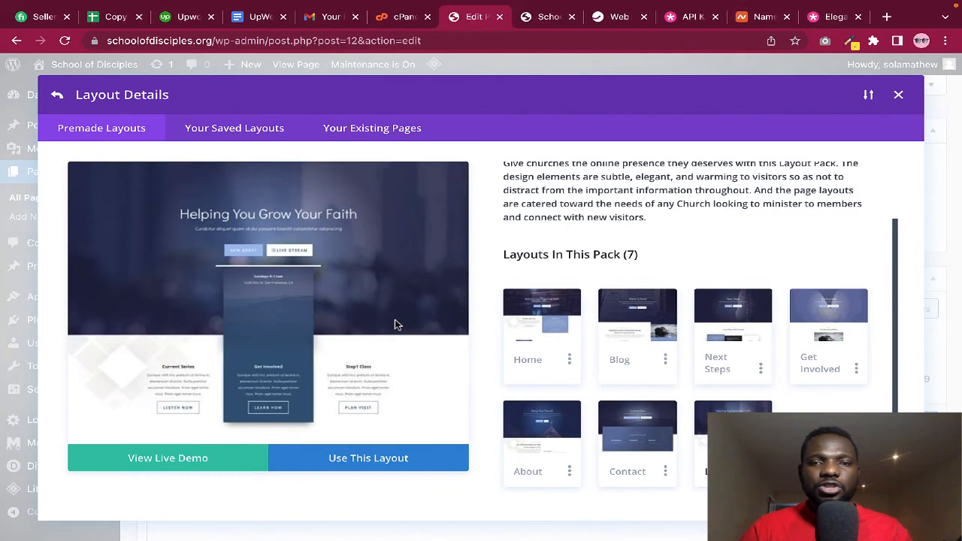
{"action": "left_click", "coordinate": [530, 335]}
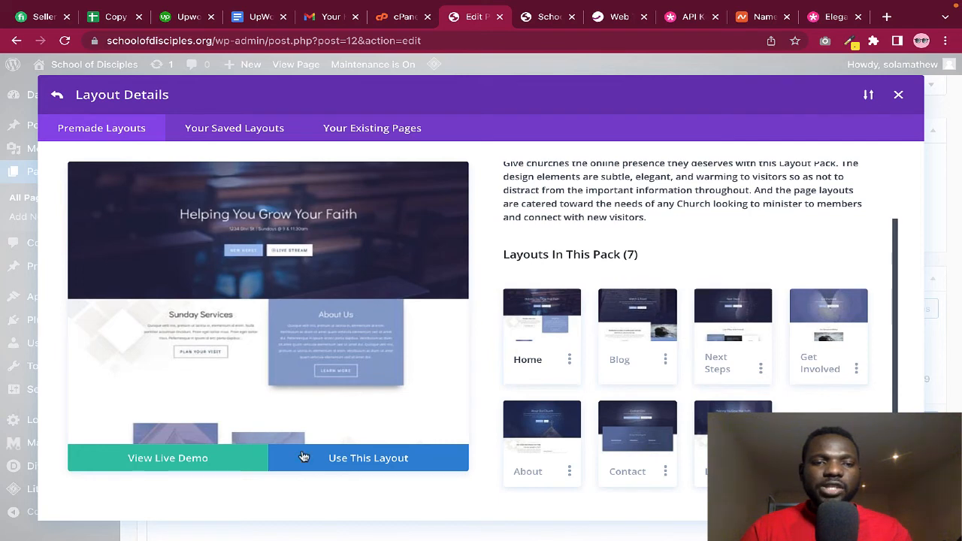
{"action": "left_click", "coordinate": [379, 464]}
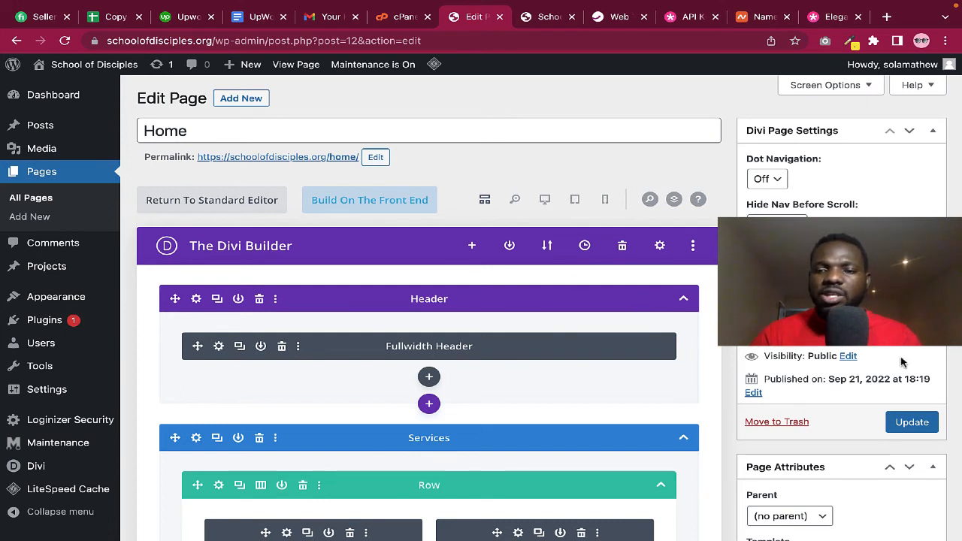
Update the Home page and switch to the School of Disciples site tab
{"action": "left_click", "coordinate": [909, 425]}
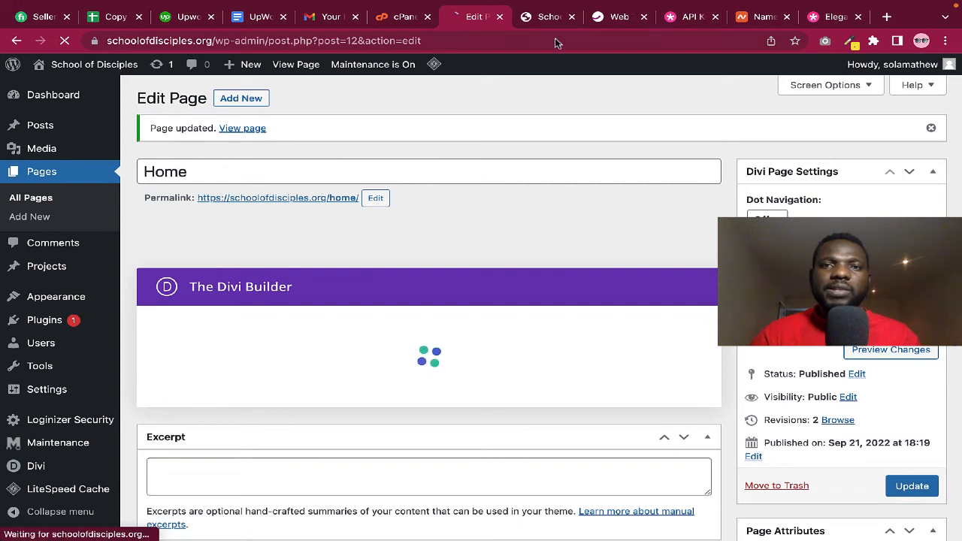
{"action": "left_click", "coordinate": [541, 18]}
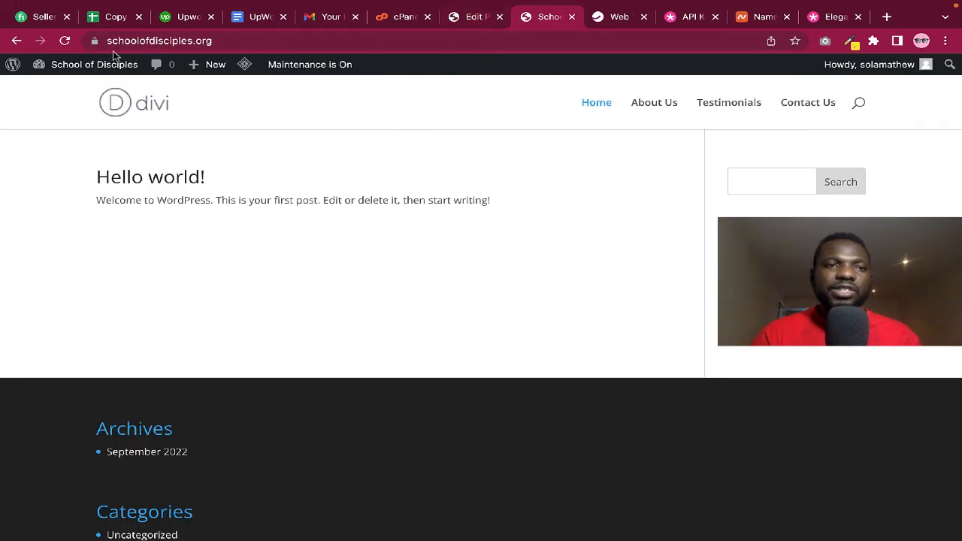
Reload the live site twice, then go back to the Home page's Edit Page screen
{"action": "left_click", "coordinate": [65, 41]}
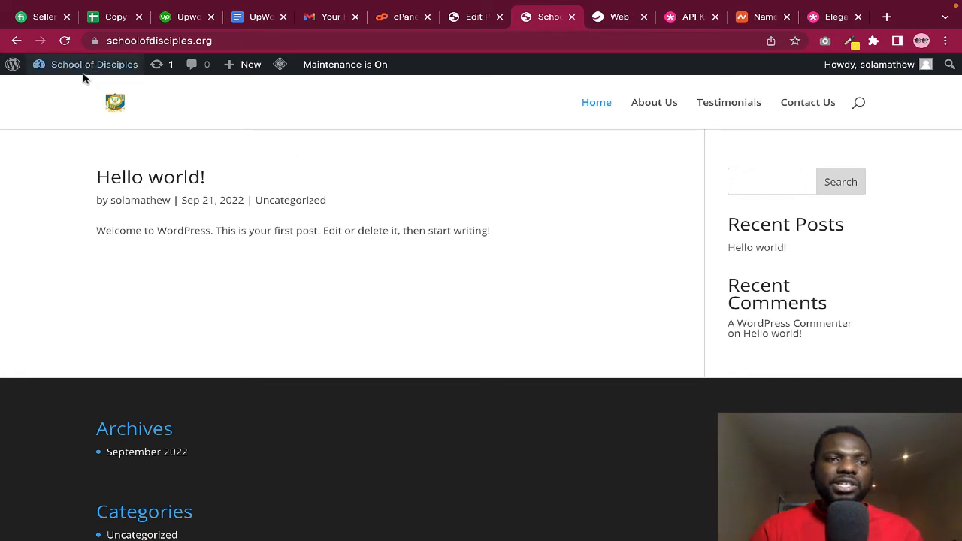
{"action": "left_click", "coordinate": [65, 42]}
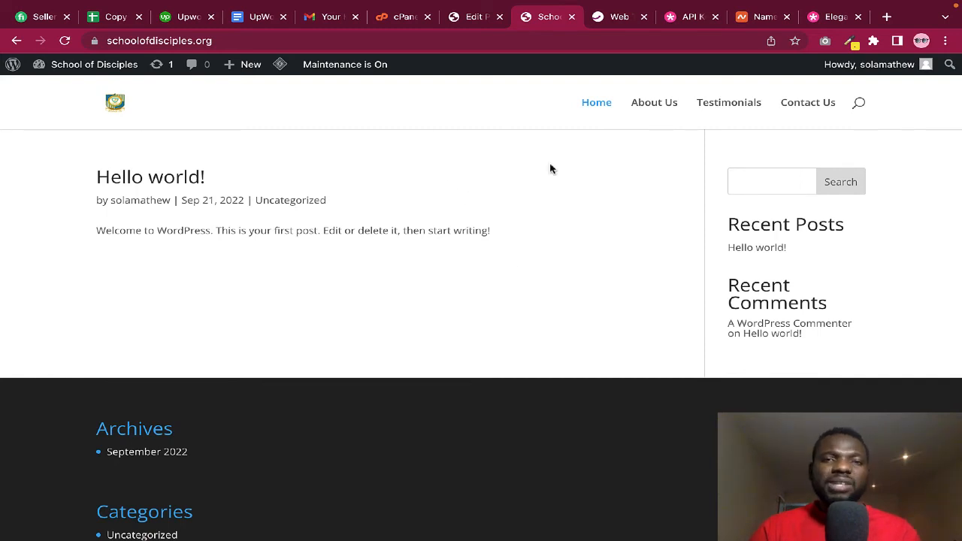
{"action": "left_click", "coordinate": [474, 18]}
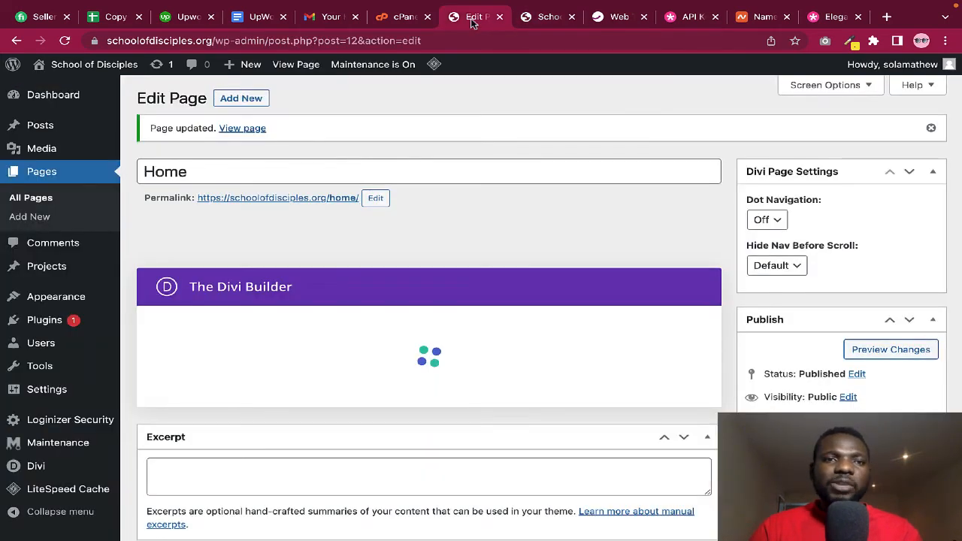
View the updated Home page live and scroll through the 'Helping You Grow Your Faith' Church layout
{"action": "left_click", "coordinate": [241, 129]}
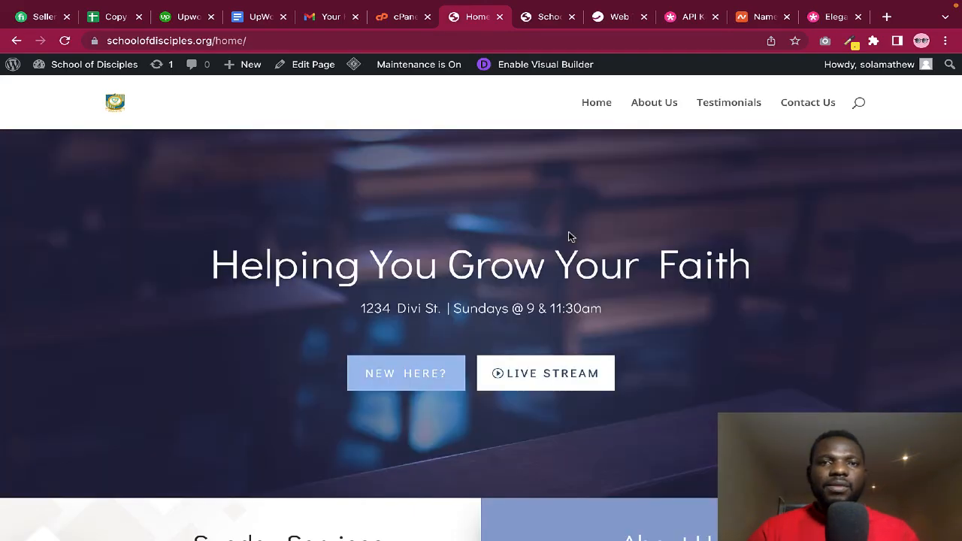
{"action": "scroll", "coordinate": [568, 237], "scroll_direction": "down", "scroll_amount": 7}
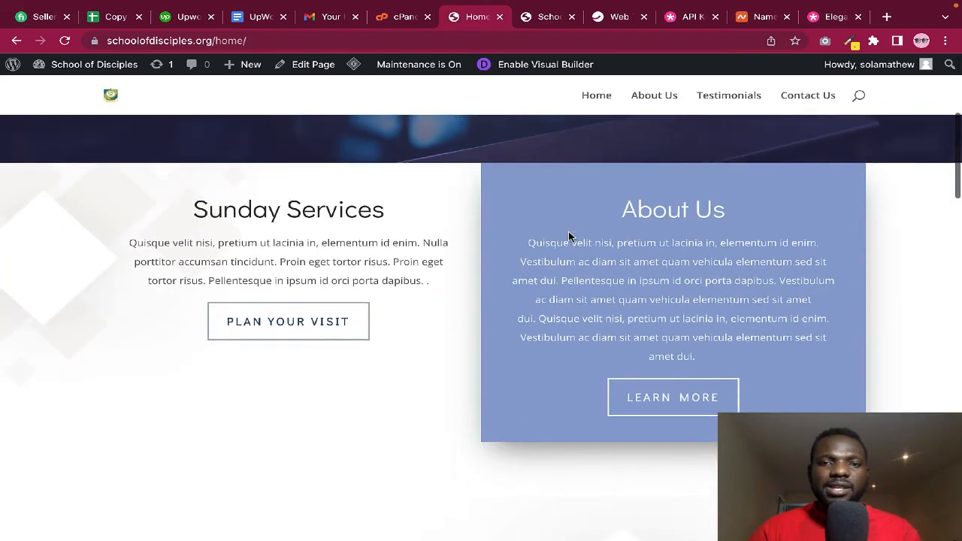
{"action": "scroll", "coordinate": [568, 237], "scroll_direction": "down", "scroll_amount": 2}
{"action": "scroll", "coordinate": [568, 237], "scroll_direction": "up", "scroll_amount": 7}
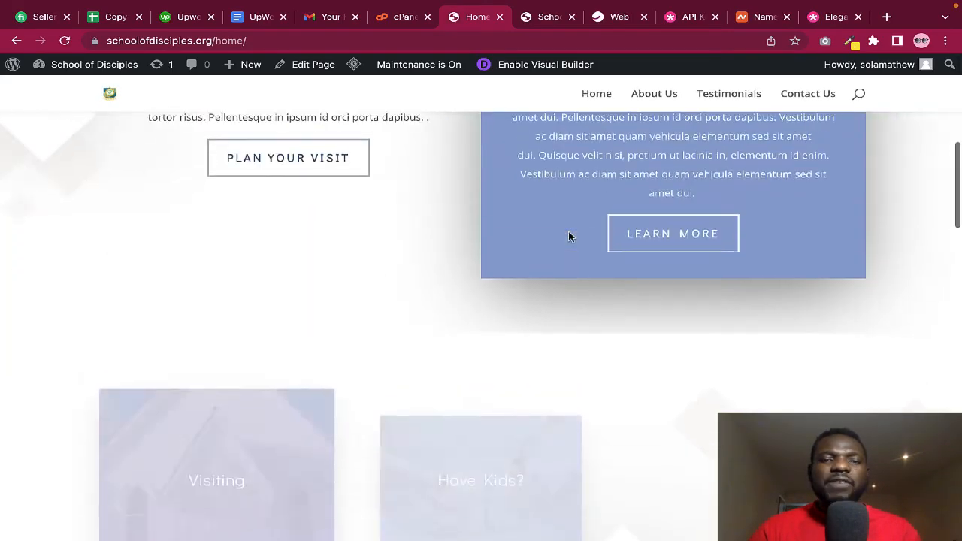
{"action": "scroll", "coordinate": [568, 237], "scroll_direction": "up", "scroll_amount": 3}
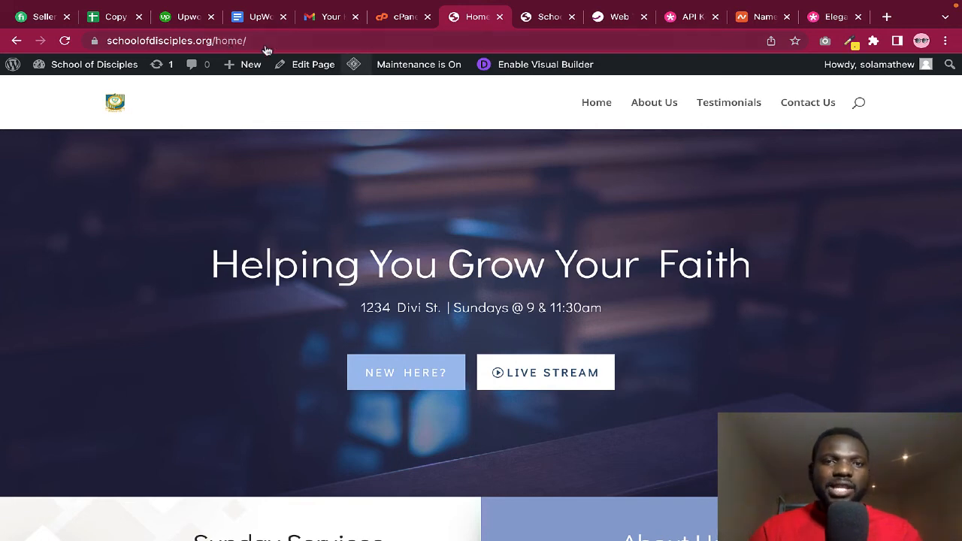
Return to the School of Disciples admin Dashboard from the site's admin bar and browse the sidebar menus
{"action": "mouse_move", "coordinate": [94, 67]}
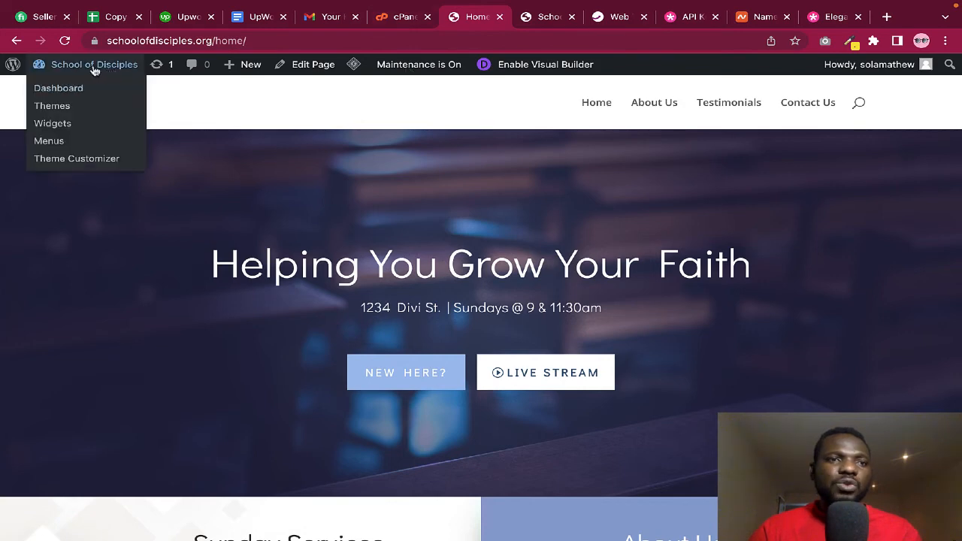
{"action": "left_click", "coordinate": [61, 91]}
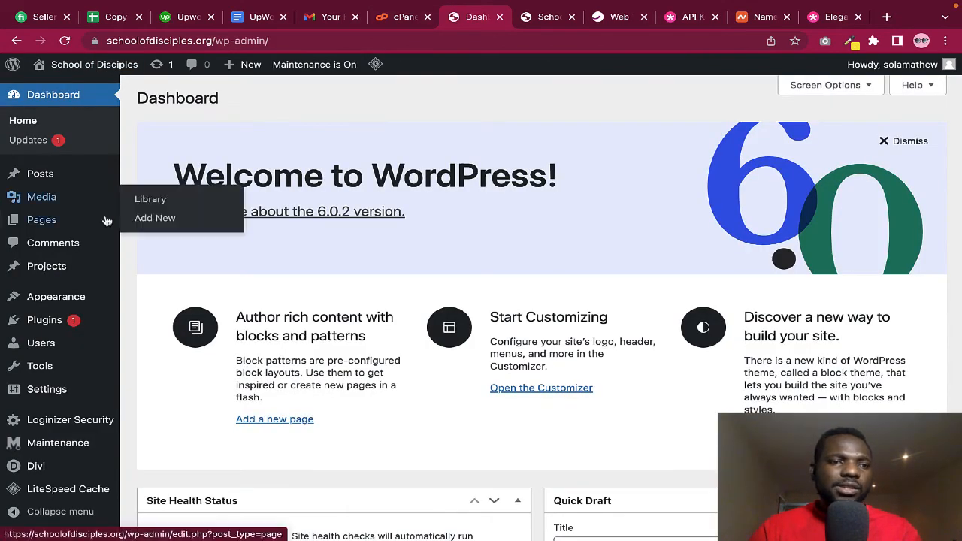
{"action": "mouse_move", "coordinate": [75, 319]}
{"action": "mouse_move", "coordinate": [59, 301]}
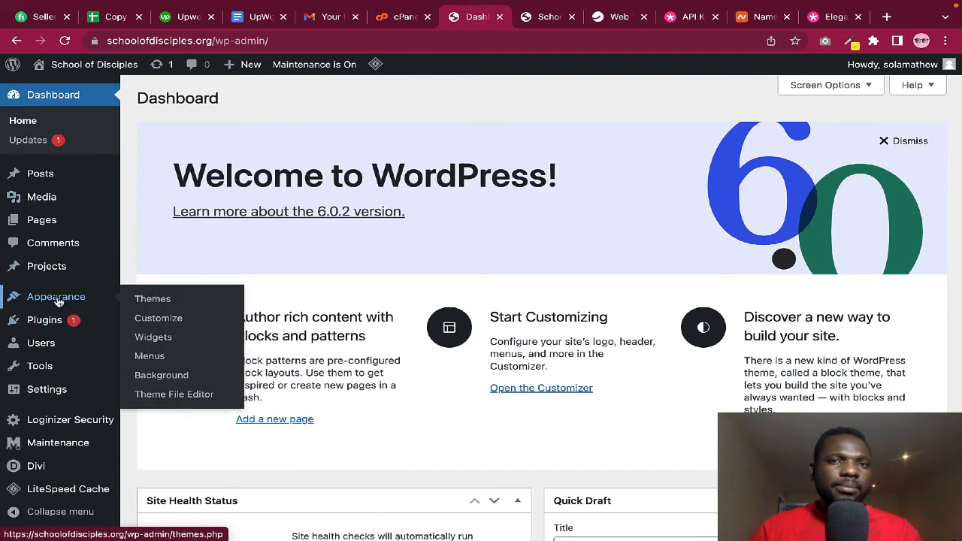
{"action": "scroll", "coordinate": [67, 317], "scroll_direction": "down", "scroll_amount": 2}
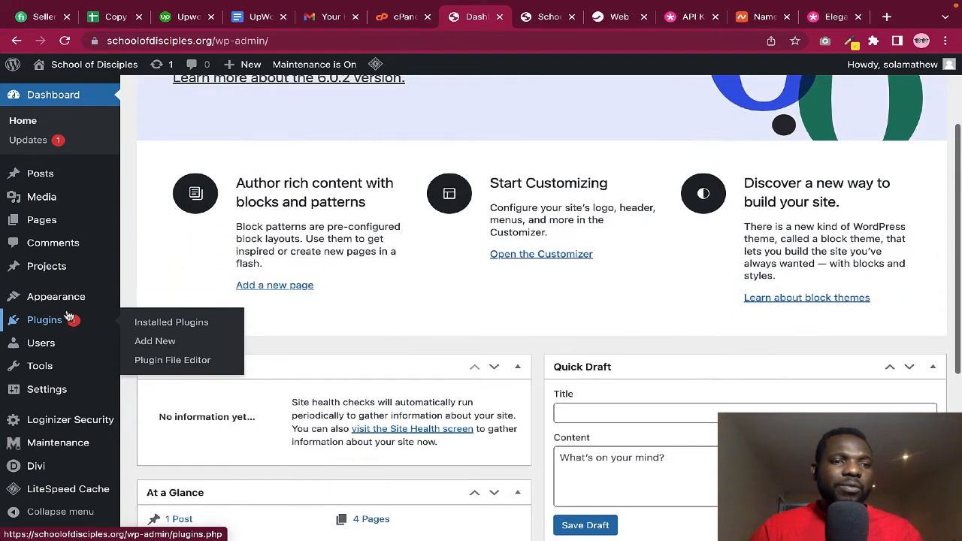
{"action": "scroll", "coordinate": [75, 320], "scroll_direction": "down", "scroll_amount": 2}
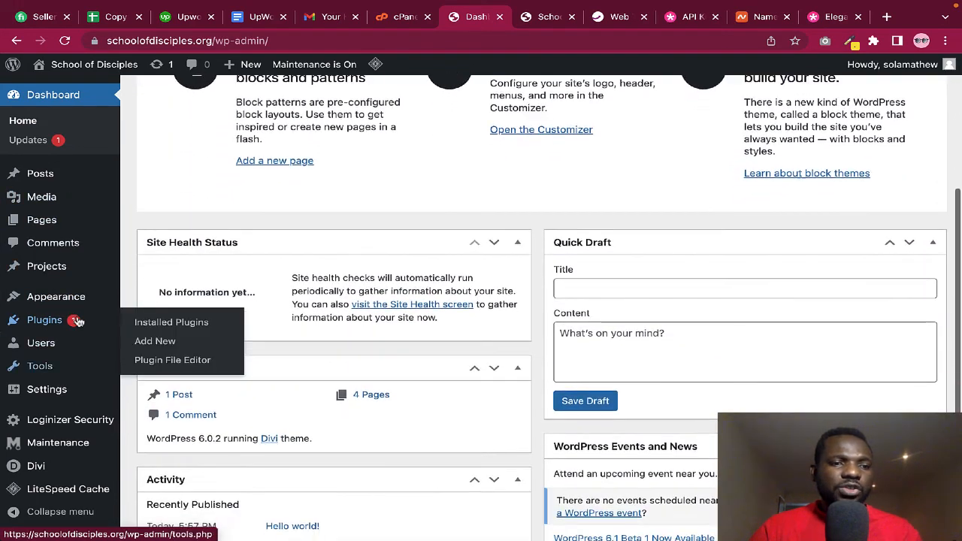
{"action": "mouse_move", "coordinate": [51, 393]}
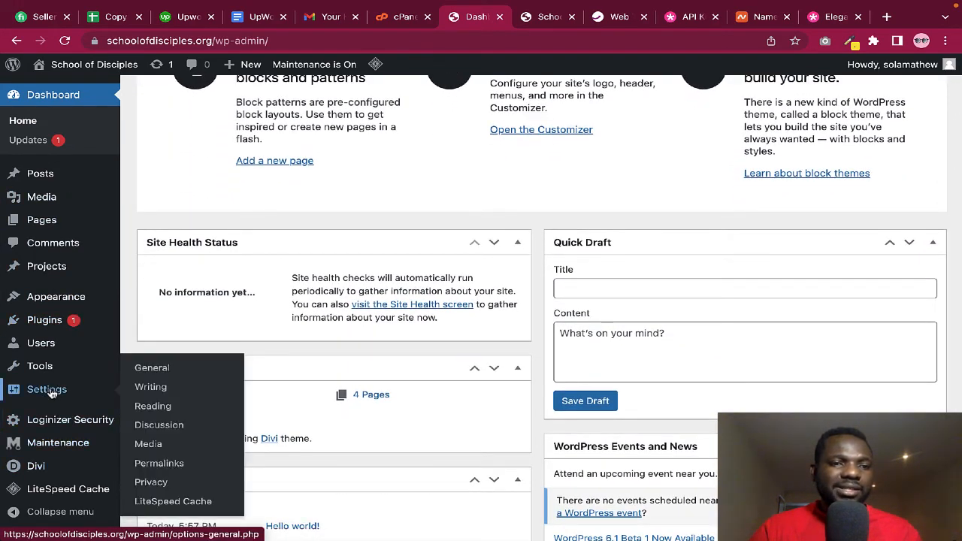
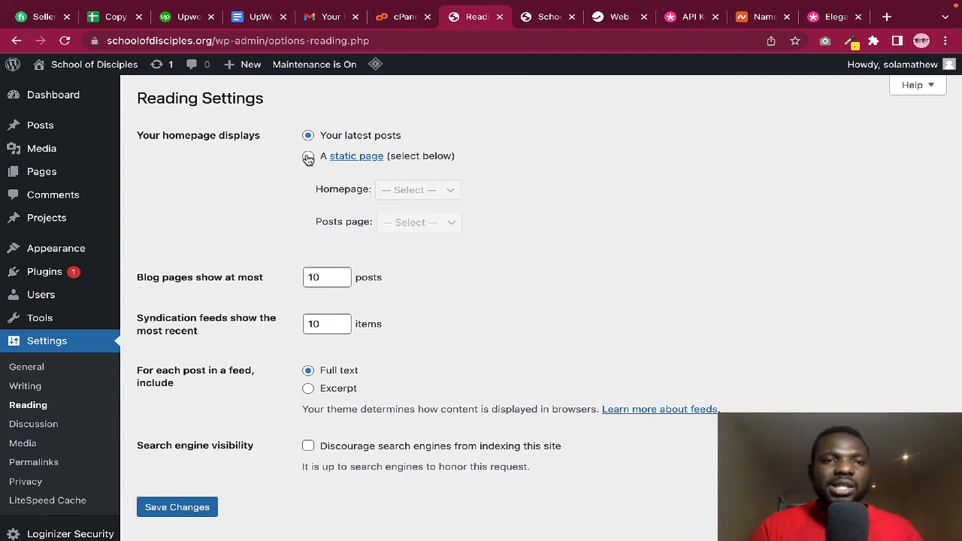
In Reading settings, choose 'A static page' with Home as the homepage and save the changes
{"action": "left_click", "coordinate": [308, 156]}
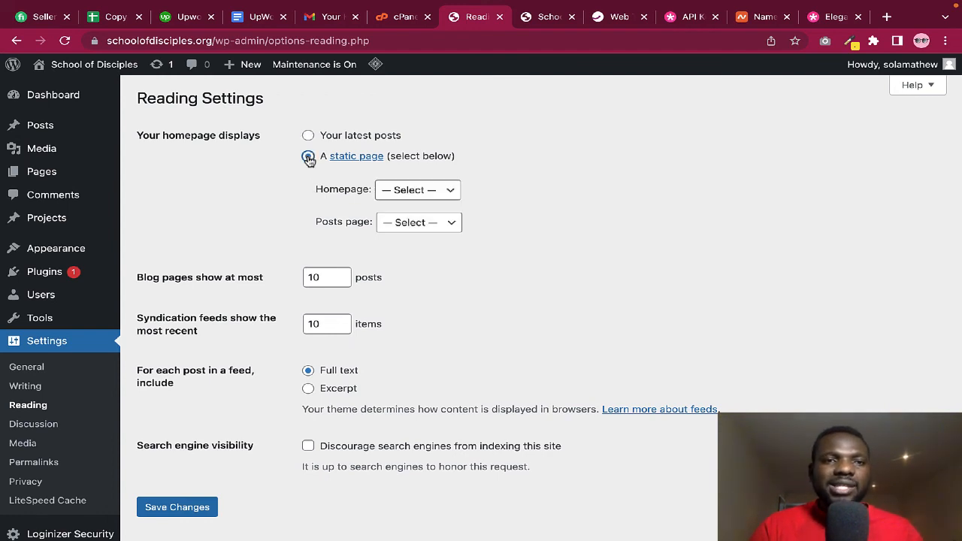
{"action": "left_click", "coordinate": [446, 193]}
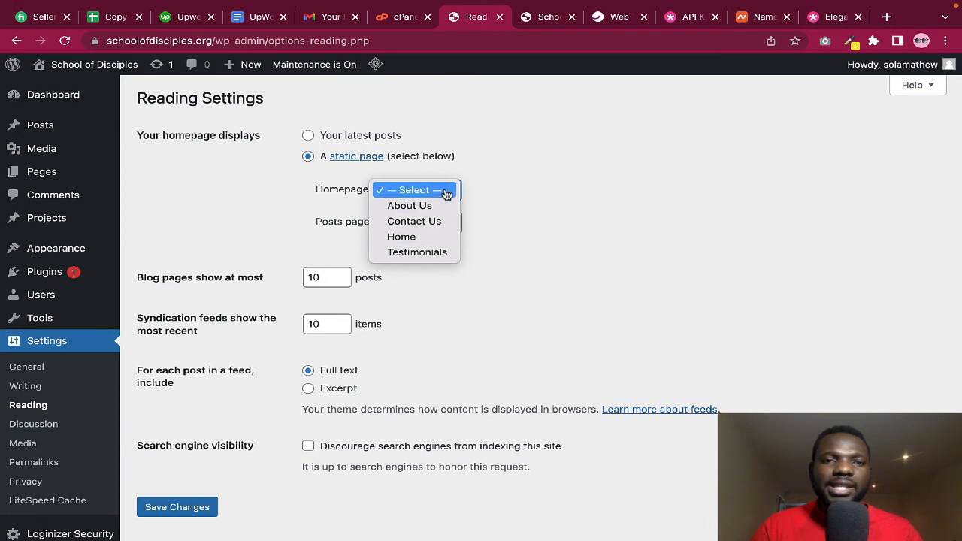
{"action": "left_click", "coordinate": [414, 237]}
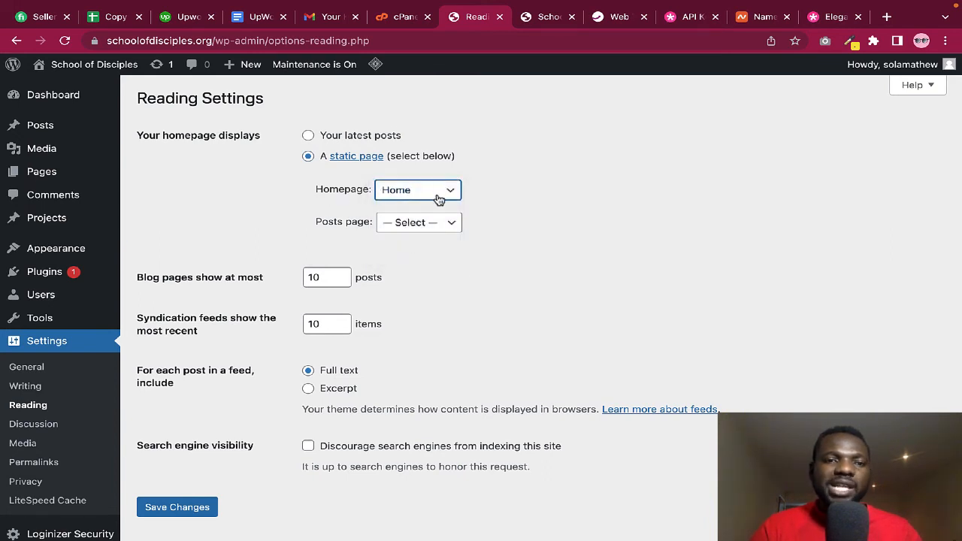
{"action": "left_click", "coordinate": [169, 508]}
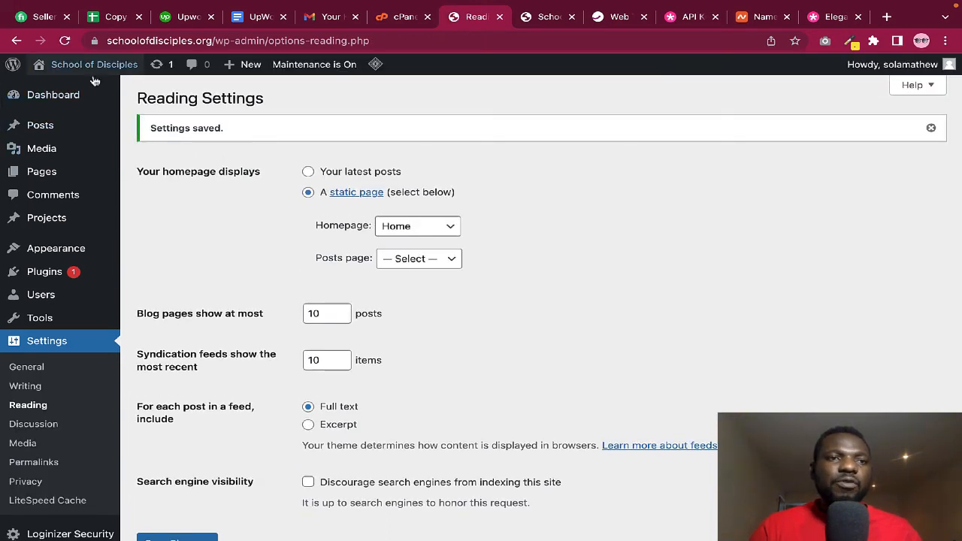
{"action": "left_click", "coordinate": [546, 19]}
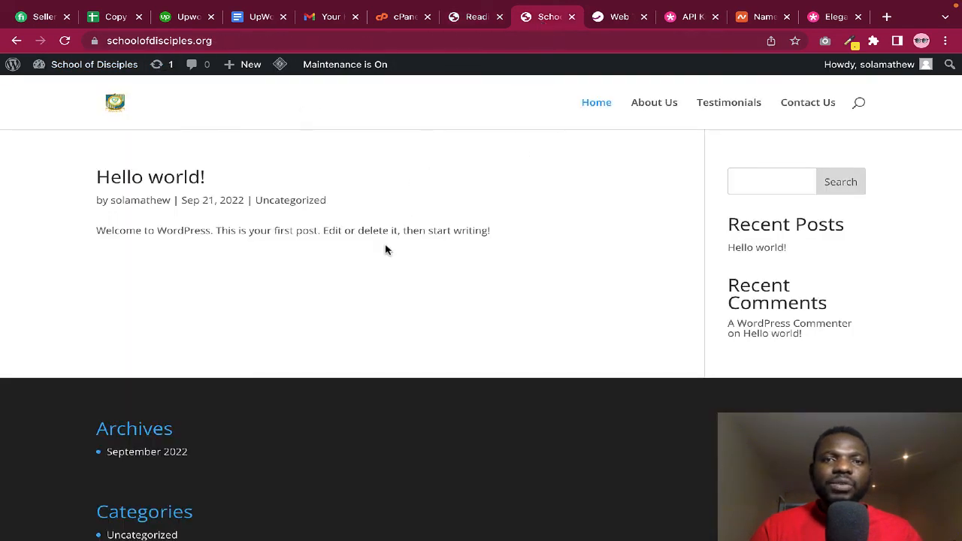
Reload the live site and scroll the new 'Helping You Grow Your Faith' homepage down to the footer
{"action": "left_click", "coordinate": [66, 43]}
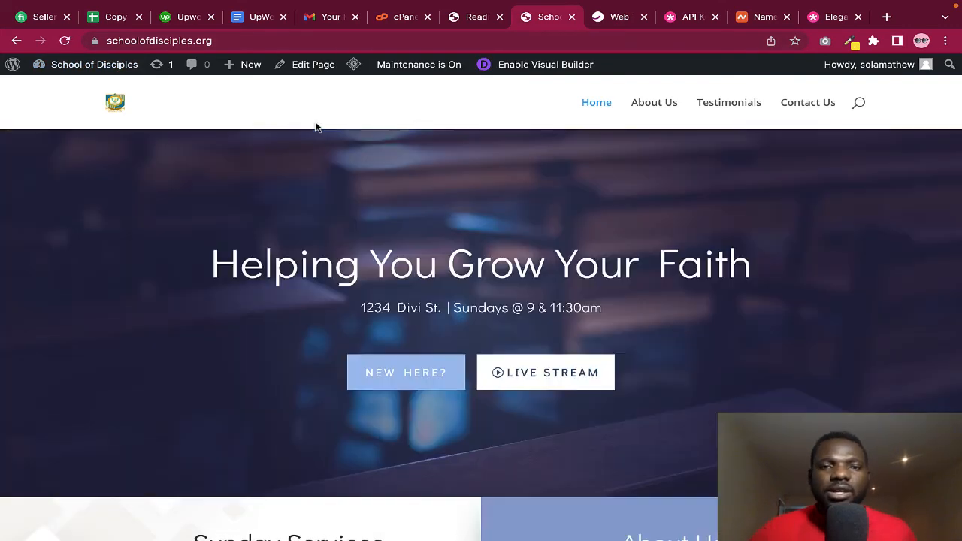
{"action": "scroll", "coordinate": [511, 263], "scroll_direction": "down", "scroll_amount": 6}
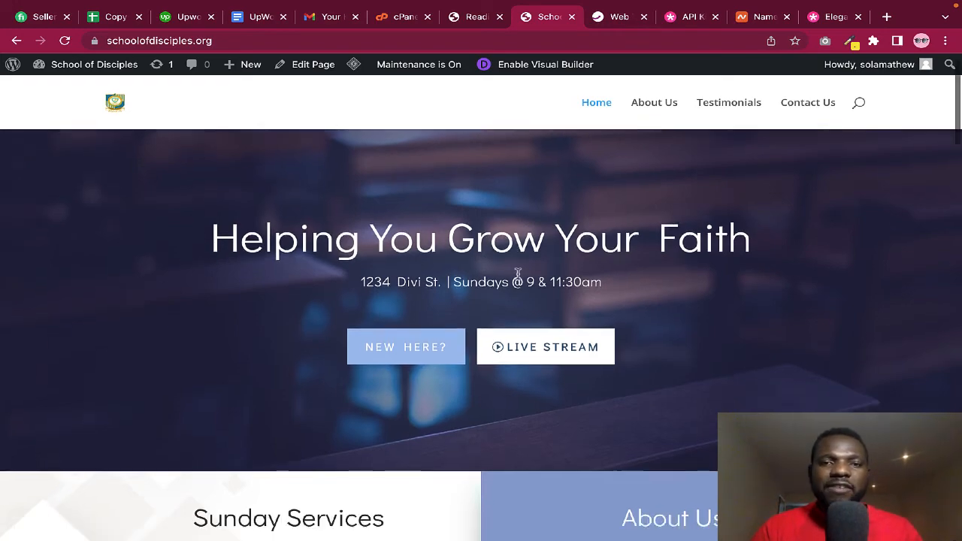
{"action": "scroll", "coordinate": [518, 274], "scroll_direction": "down", "scroll_amount": 1}
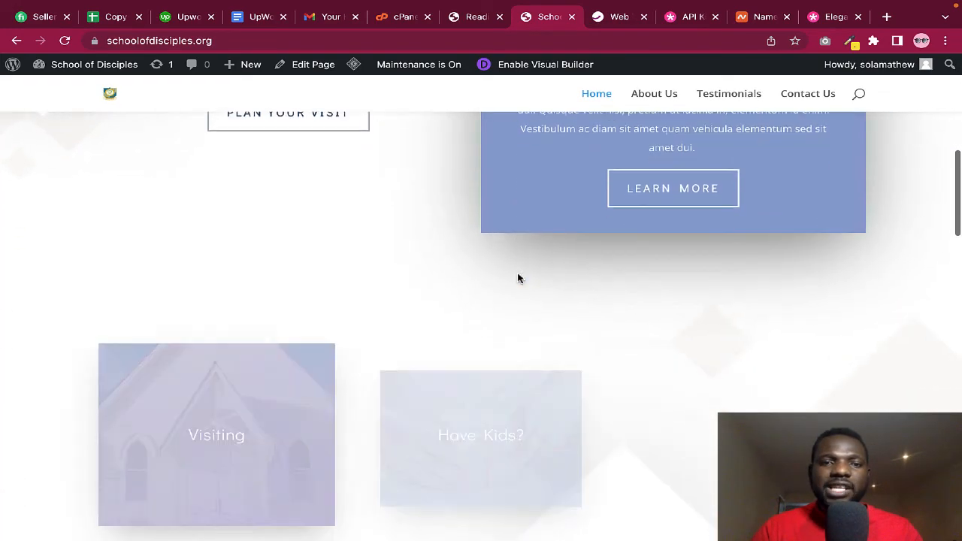
{"action": "scroll", "coordinate": [517, 272], "scroll_direction": "up", "scroll_amount": 4}
{"action": "scroll", "coordinate": [517, 278], "scroll_direction": "up", "scroll_amount": 3}
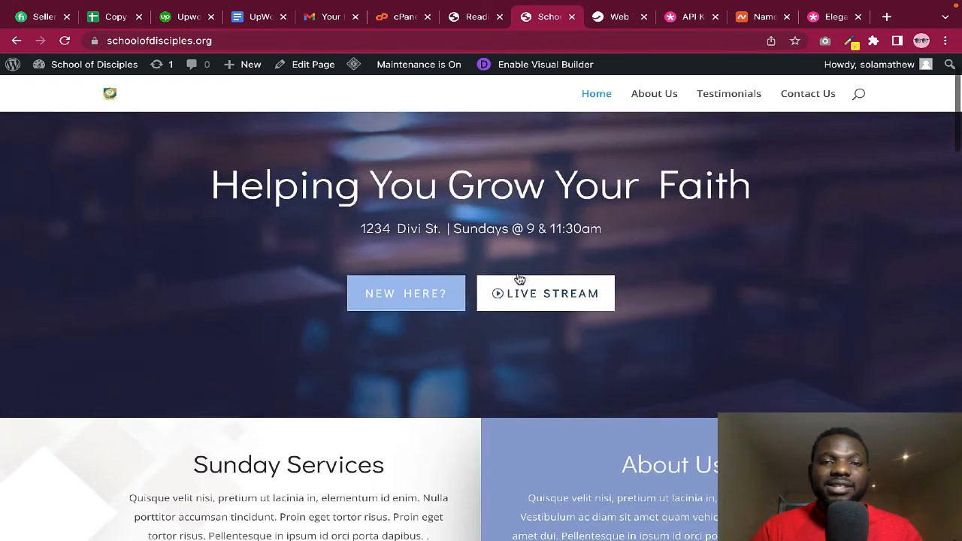
{"action": "scroll", "coordinate": [517, 278], "scroll_direction": "down", "scroll_amount": 5}
{"action": "scroll", "coordinate": [518, 278], "scroll_direction": "down", "scroll_amount": 3}
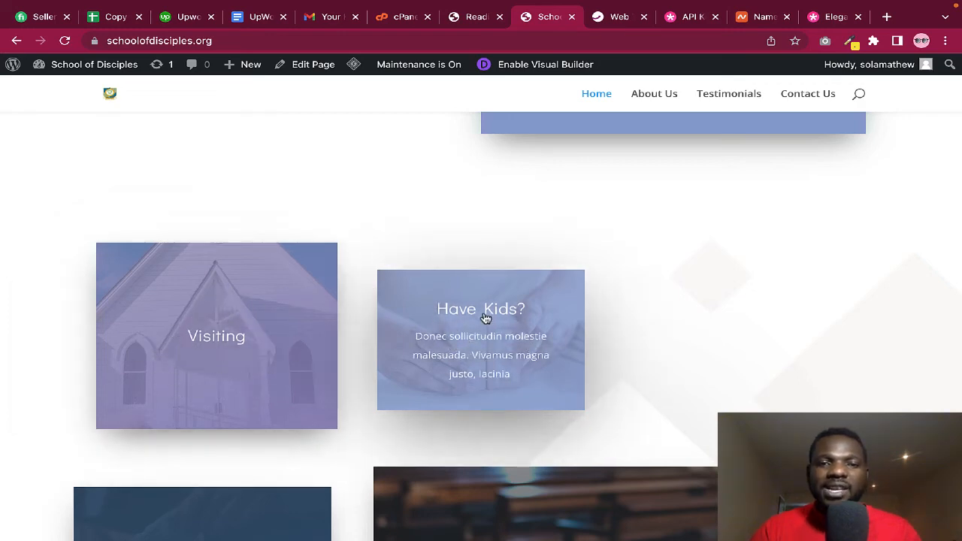
{"action": "scroll", "coordinate": [529, 352], "scroll_direction": "down", "scroll_amount": 3}
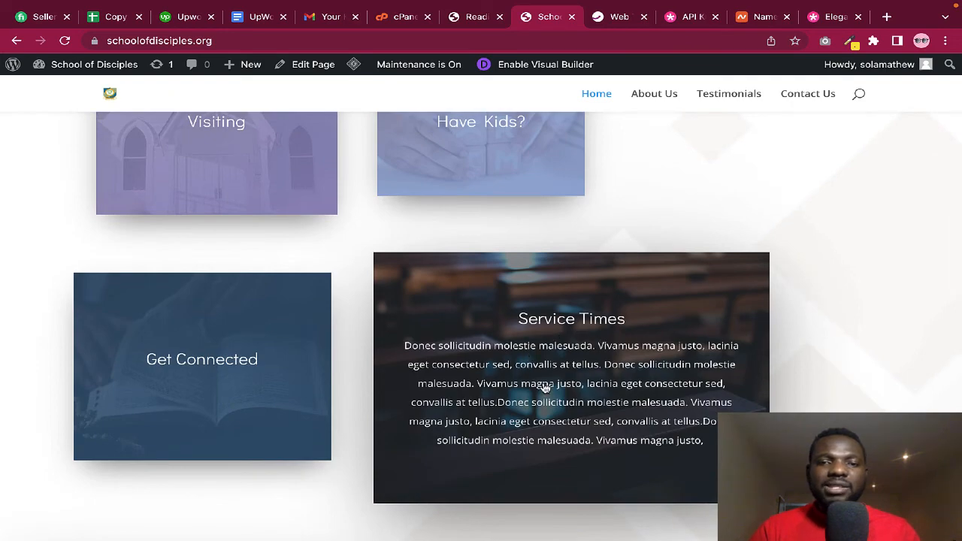
{"action": "scroll", "coordinate": [462, 419], "scroll_direction": "down", "scroll_amount": 4}
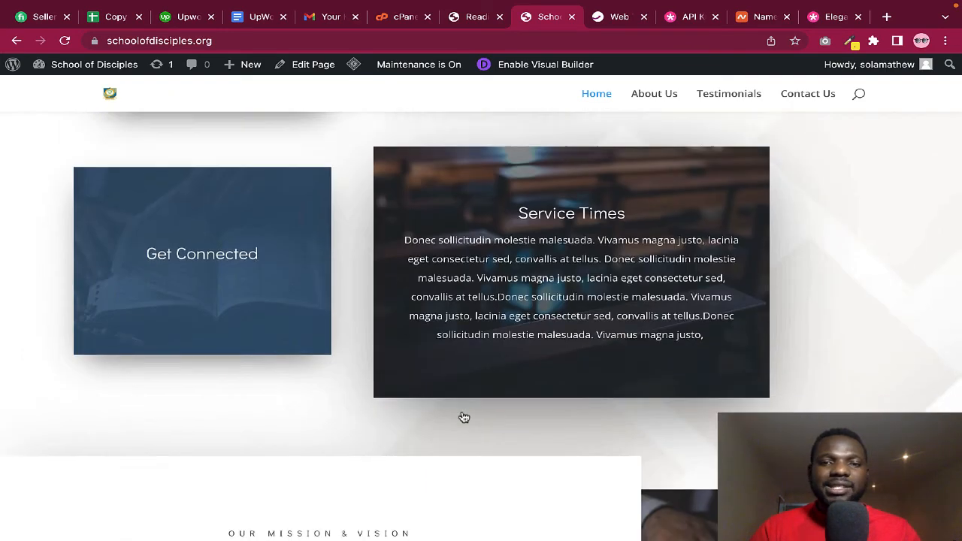
{"action": "scroll", "coordinate": [462, 417], "scroll_direction": "down", "scroll_amount": 2}
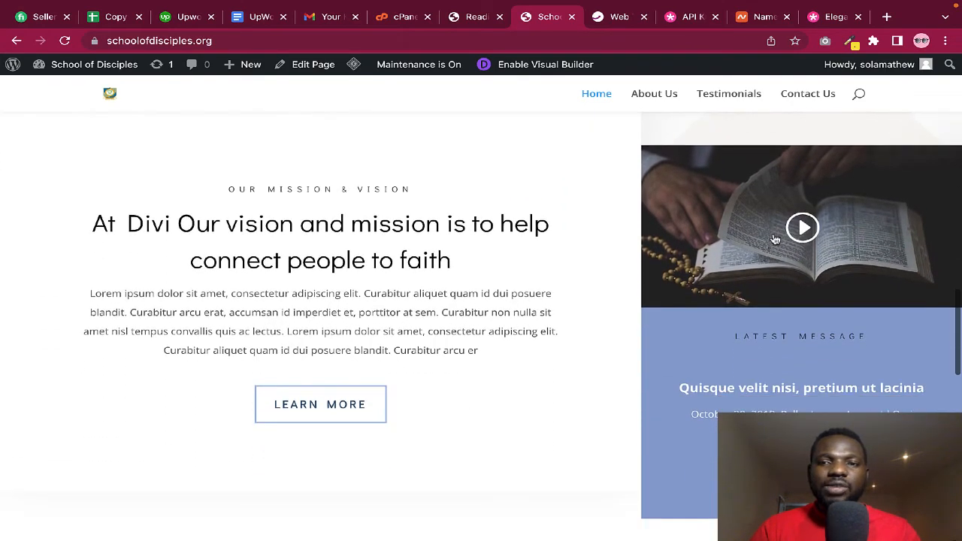
{"action": "scroll", "coordinate": [409, 296], "scroll_direction": "down", "scroll_amount": 2}
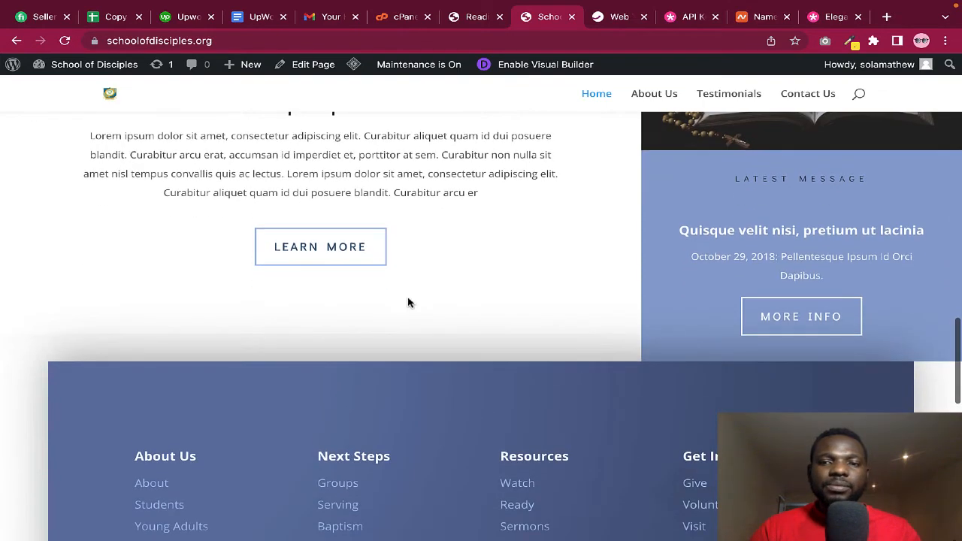
{"action": "scroll", "coordinate": [439, 322], "scroll_direction": "down", "scroll_amount": 3}
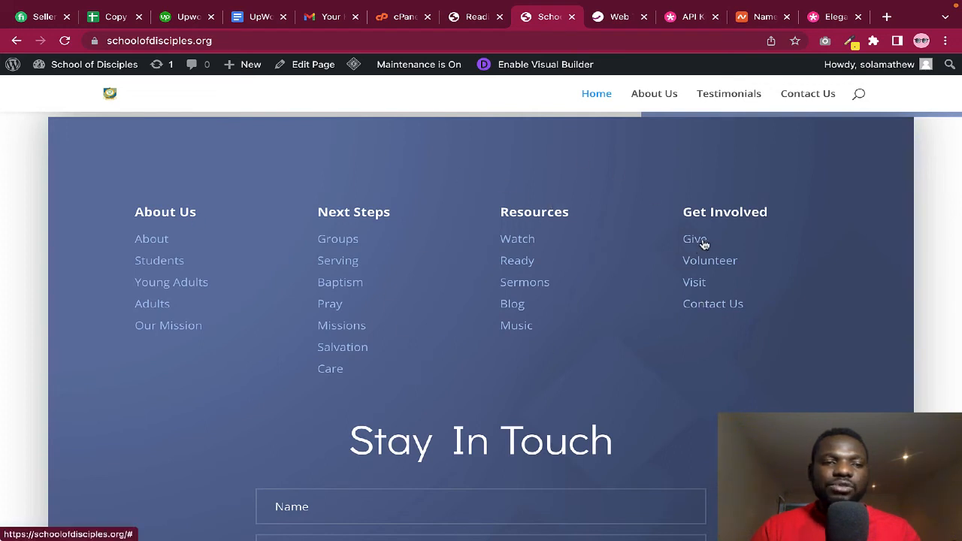
{"action": "scroll", "coordinate": [338, 310], "scroll_direction": "down", "scroll_amount": 5}
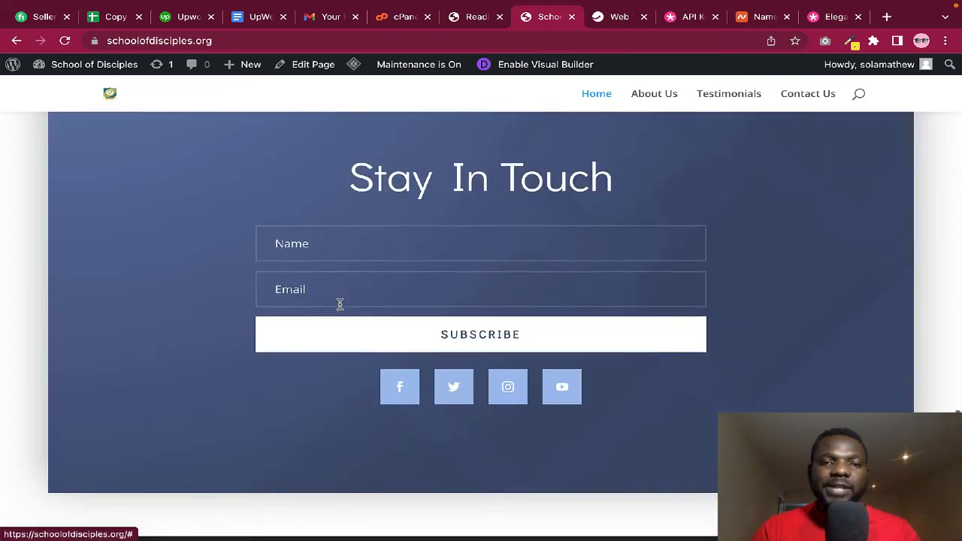
{"action": "scroll", "coordinate": [486, 329], "scroll_direction": "down", "scroll_amount": 2}
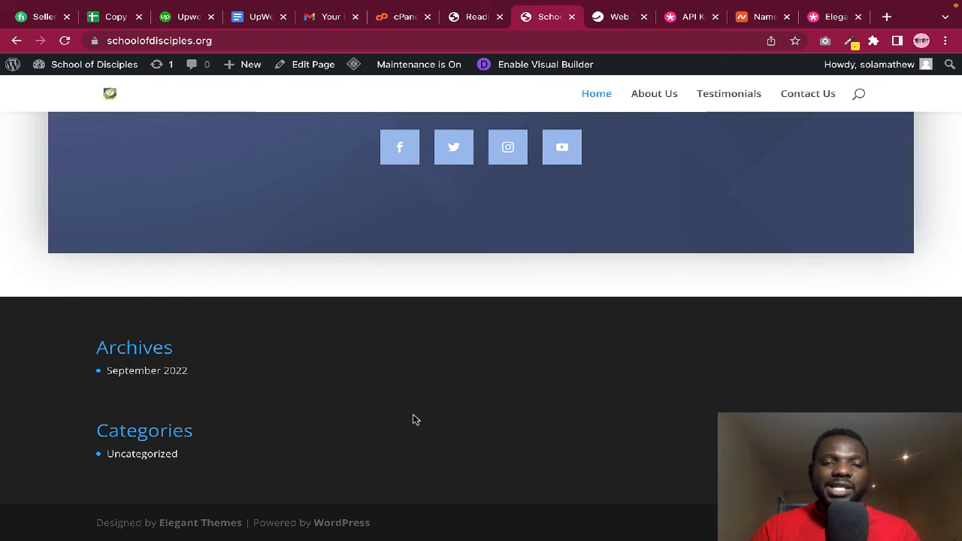
{"action": "scroll", "coordinate": [551, 338], "scroll_direction": "up", "scroll_amount": 4}
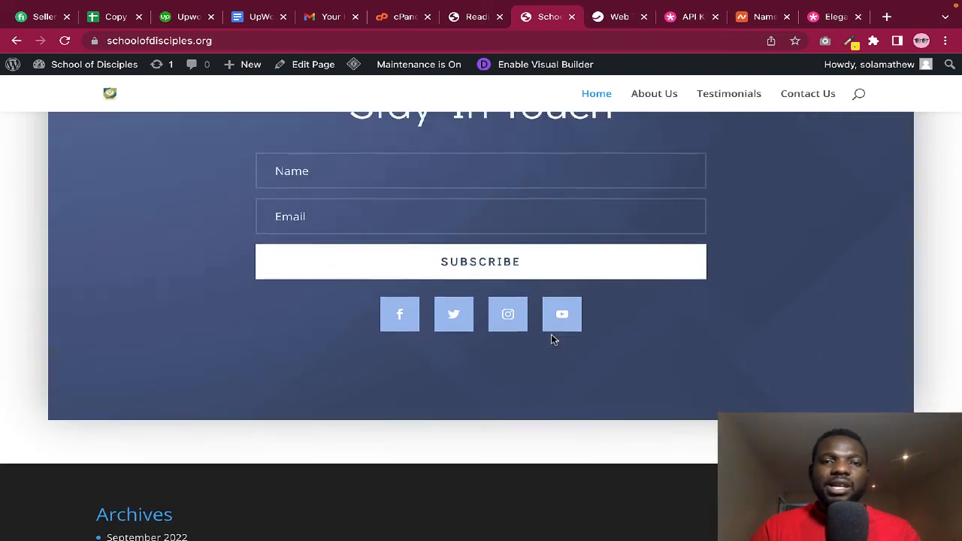
{"action": "scroll", "coordinate": [545, 256], "scroll_direction": "down", "scroll_amount": 4}
{"action": "scroll", "coordinate": [545, 277], "scroll_direction": "up", "scroll_amount": 1}
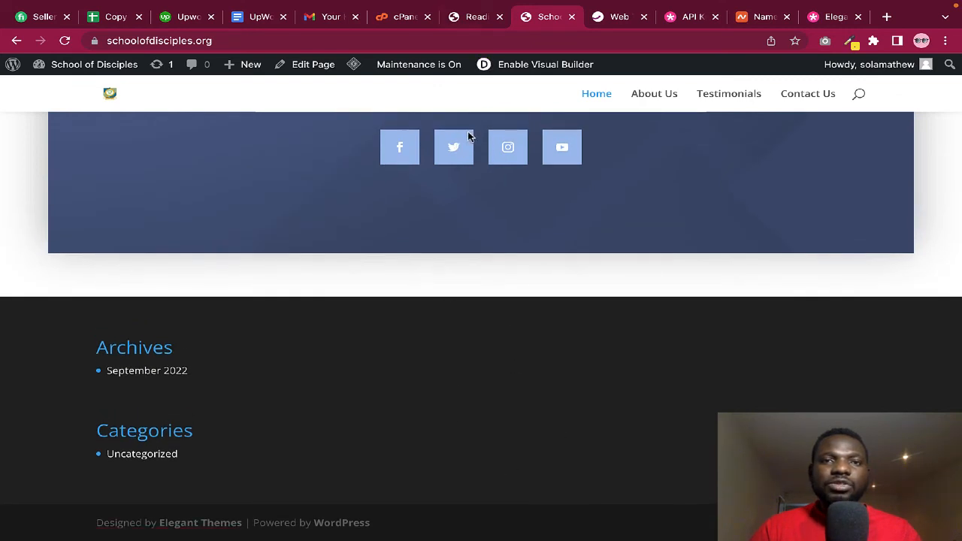
{"action": "left_click", "coordinate": [474, 19]}
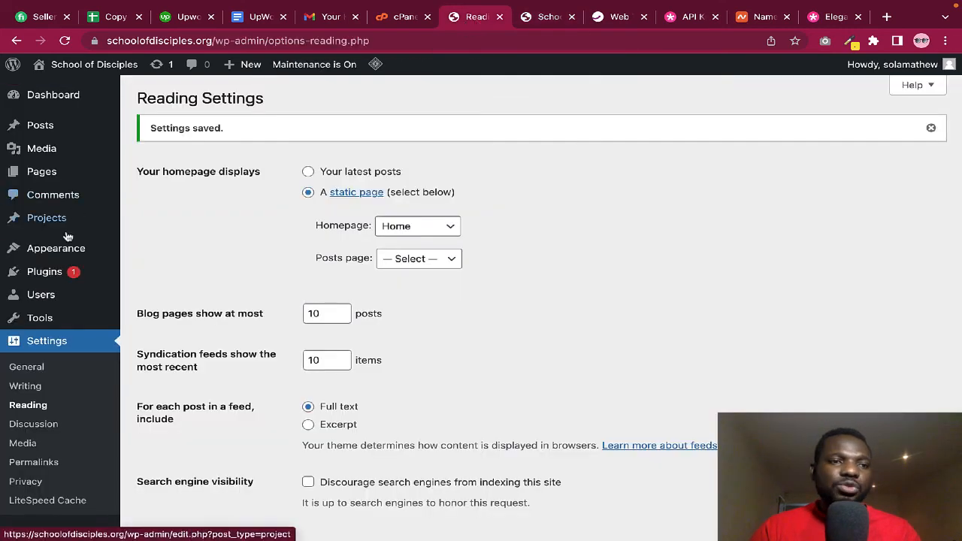
Update LiteSpeed Cache to version 5.2.1 from the Plugins list, then go to Add New
{"action": "left_click", "coordinate": [51, 274]}
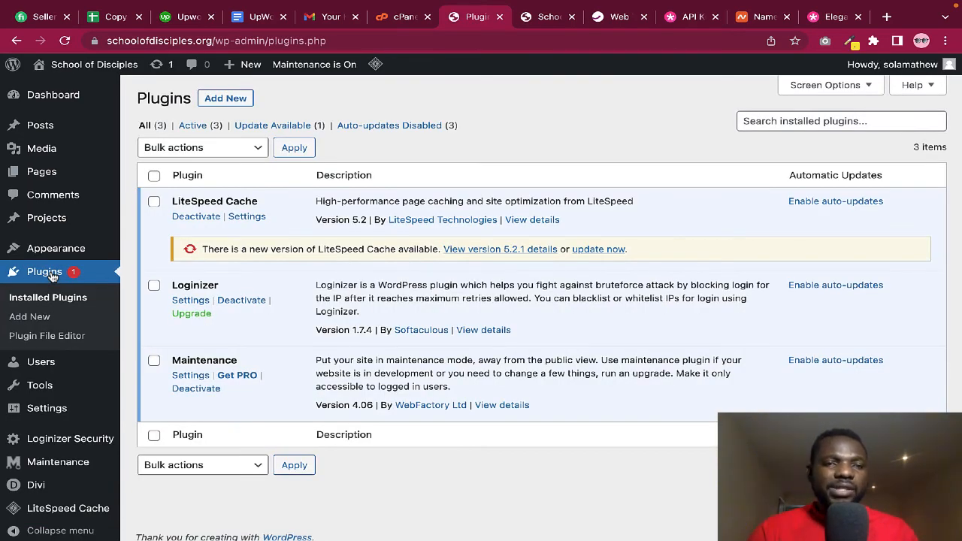
{"action": "left_click", "coordinate": [581, 252]}
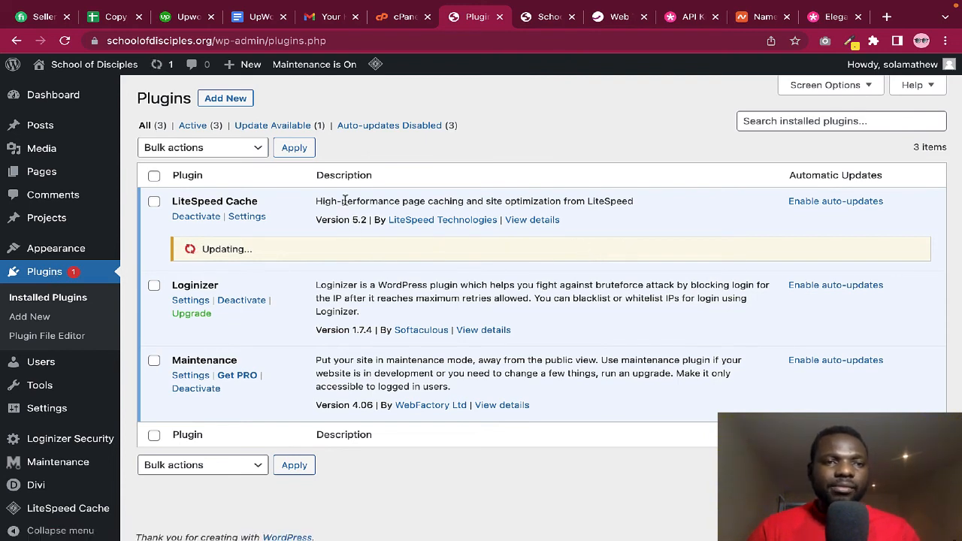
{"action": "left_click", "coordinate": [230, 102]}
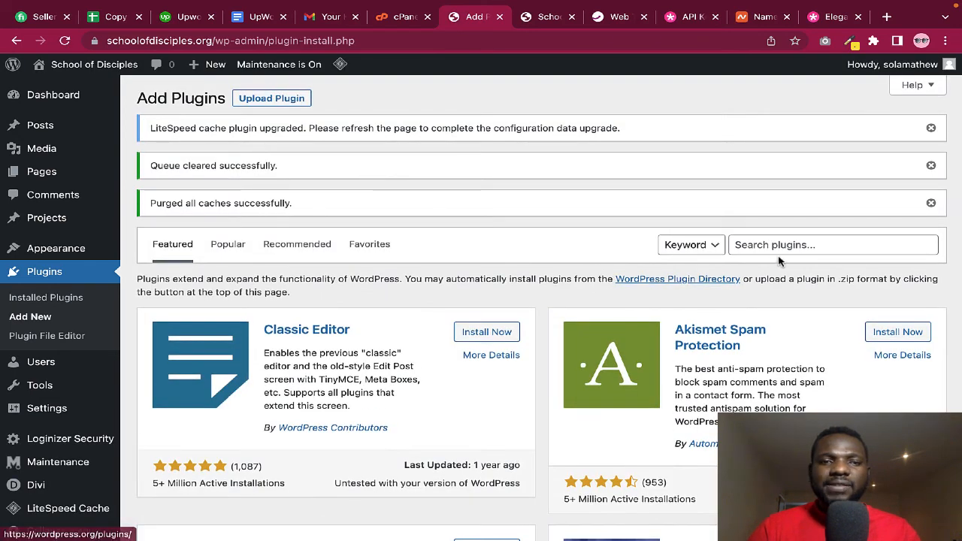
Search the plugin directory, then install and activate Classic Widgets 0.3
{"action": "left_click", "coordinate": [773, 246]}
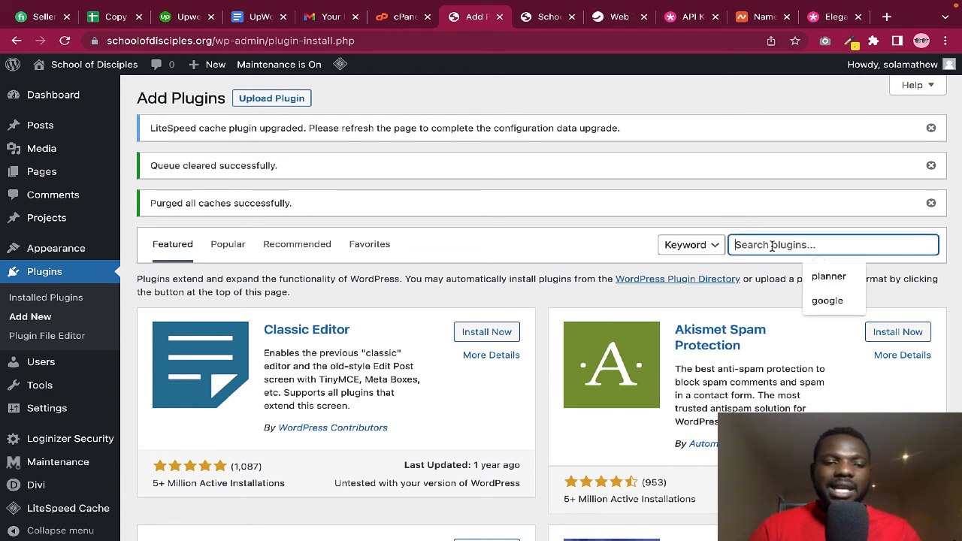
{"action": "type", "text": "classic"}
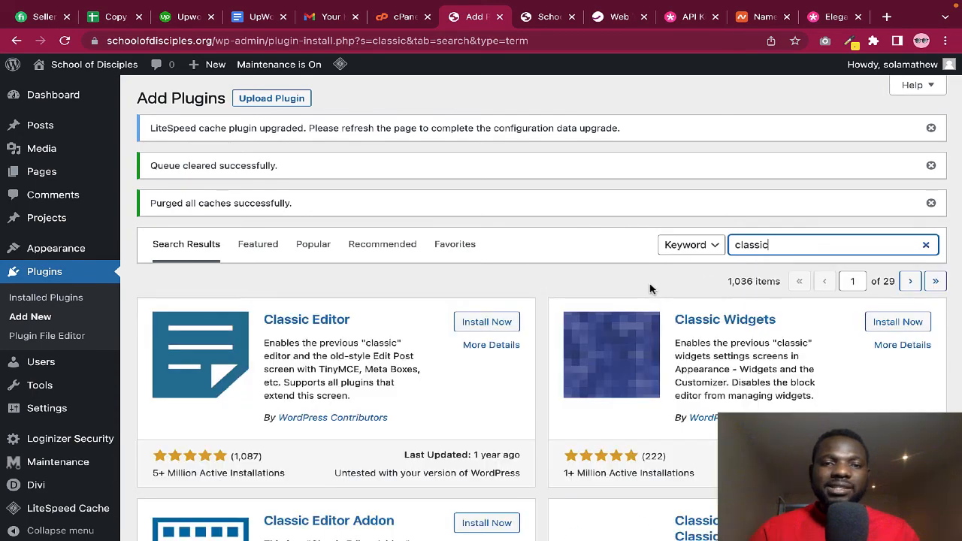
{"action": "scroll", "coordinate": [651, 289], "scroll_direction": "down", "scroll_amount": 1}
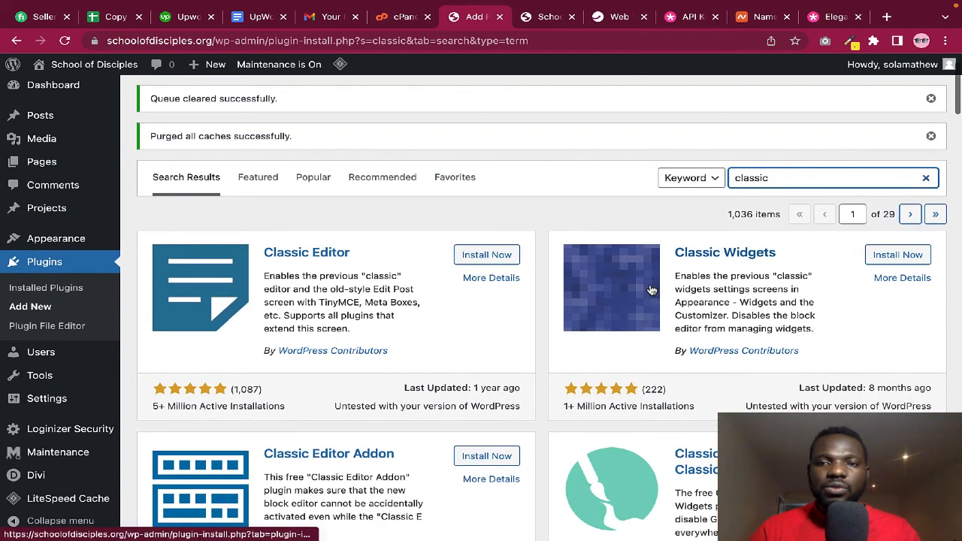
{"action": "left_click", "coordinate": [894, 256]}
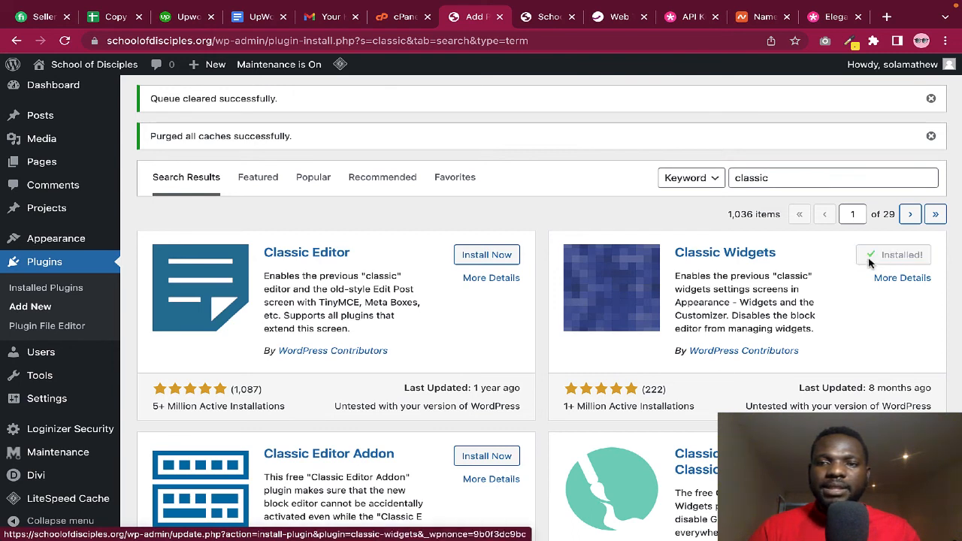
{"action": "left_click", "coordinate": [894, 256]}
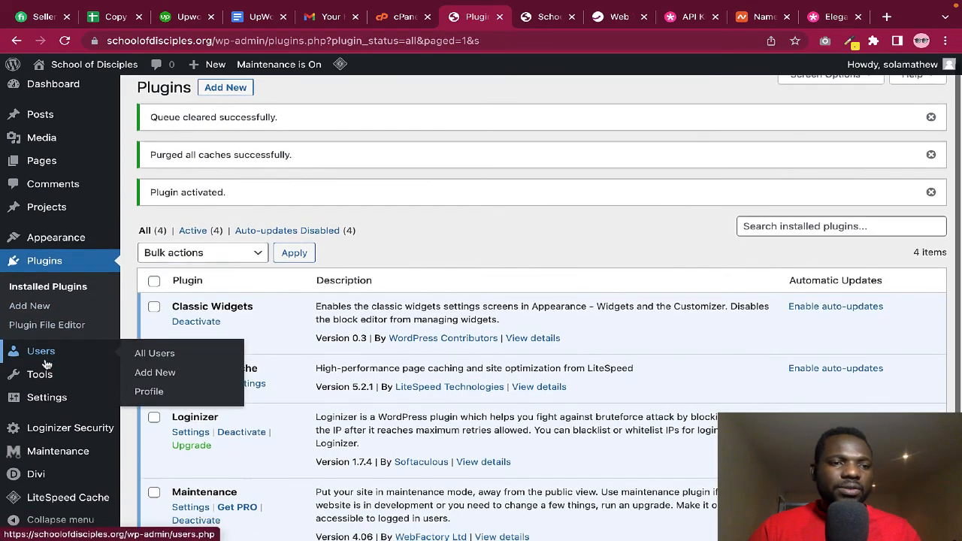
{"action": "scroll", "coordinate": [34, 346], "scroll_direction": "down", "scroll_amount": 1}
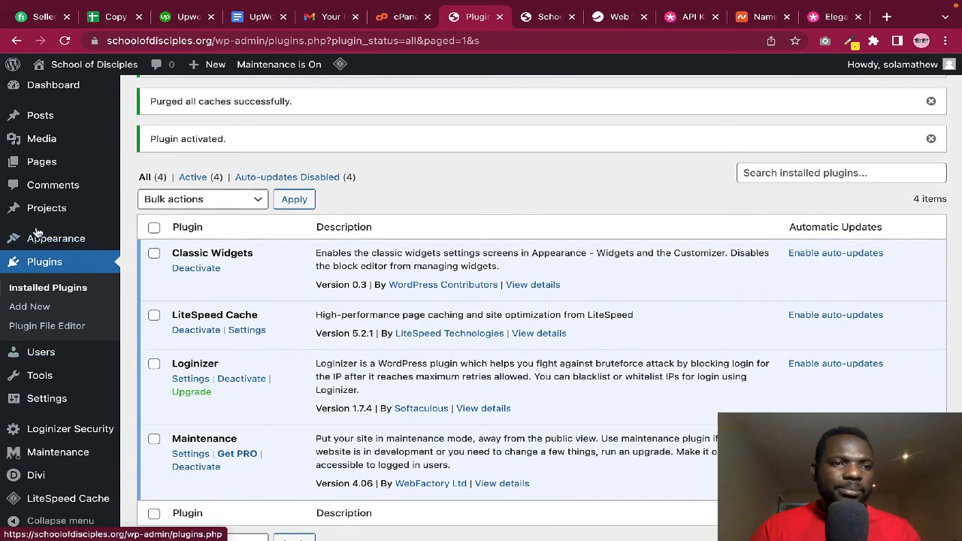
Open Appearance > Widgets and expand Footer Areas #1, #2 and #3 to review their widgets
{"action": "mouse_move", "coordinate": [45, 241]}
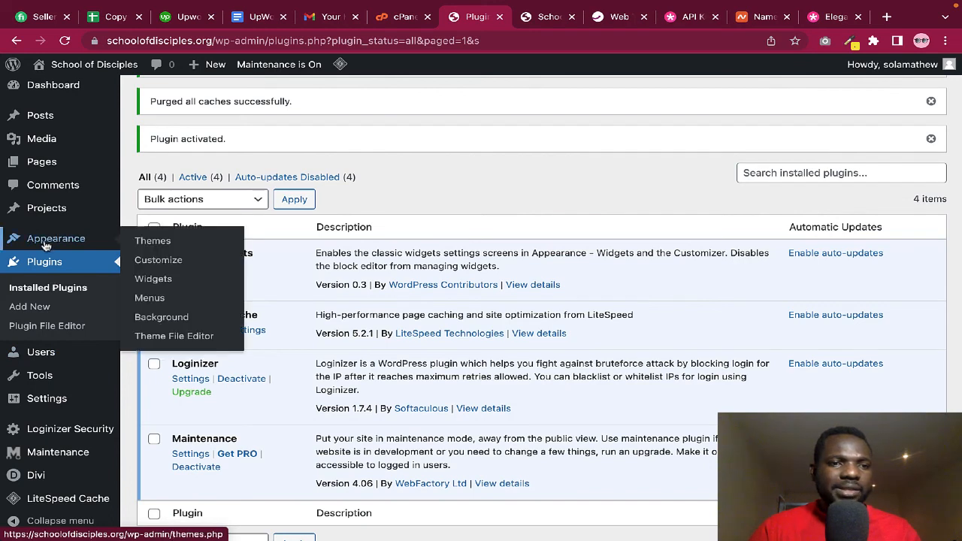
{"action": "left_click", "coordinate": [154, 280]}
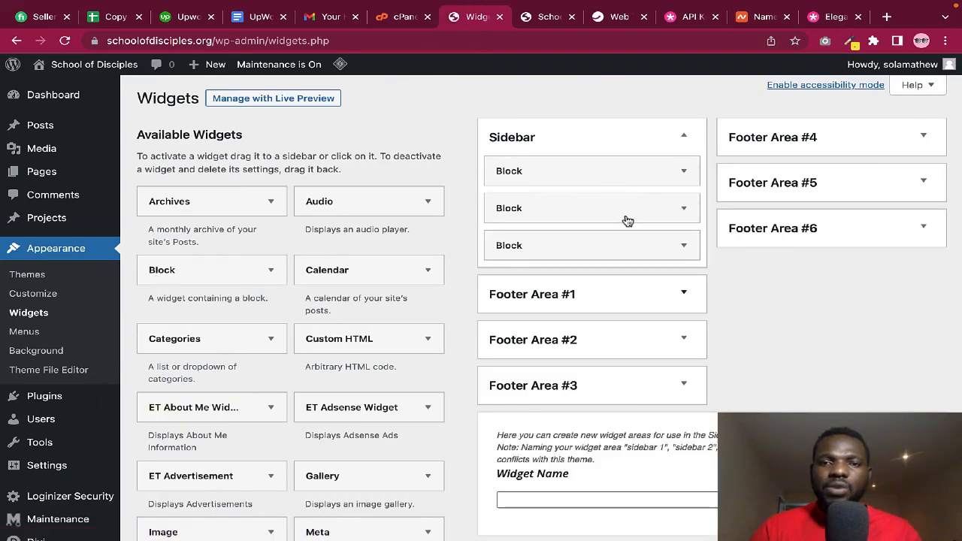
{"action": "left_click", "coordinate": [682, 293]}
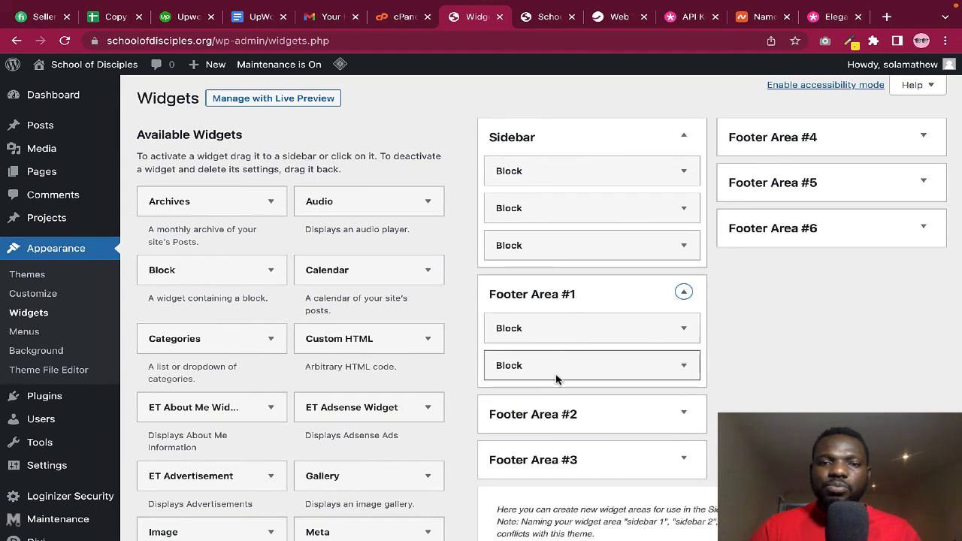
{"action": "left_click", "coordinate": [683, 413]}
{"action": "scroll", "coordinate": [681, 410], "scroll_direction": "down", "scroll_amount": 1}
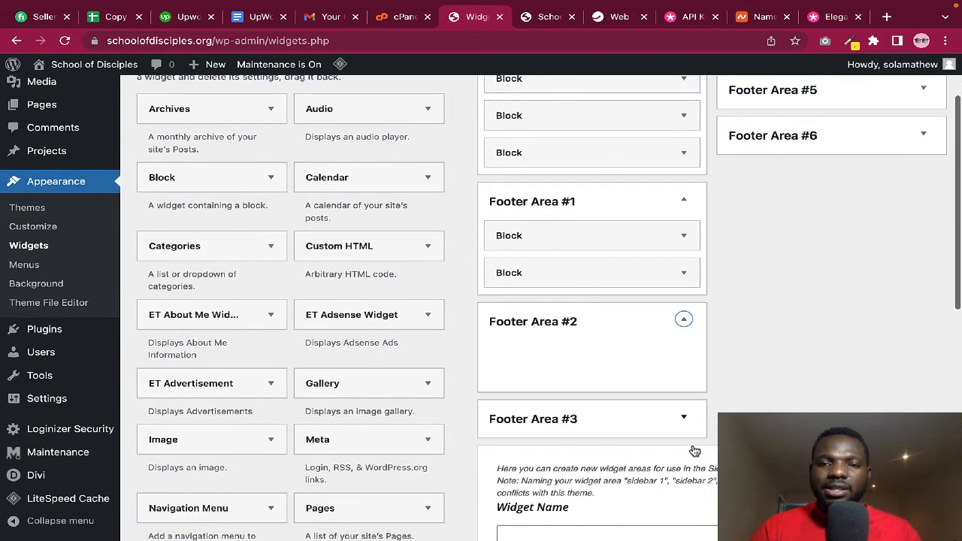
{"action": "left_click", "coordinate": [683, 420]}
{"action": "scroll", "coordinate": [684, 425], "scroll_direction": "up", "scroll_amount": 1}
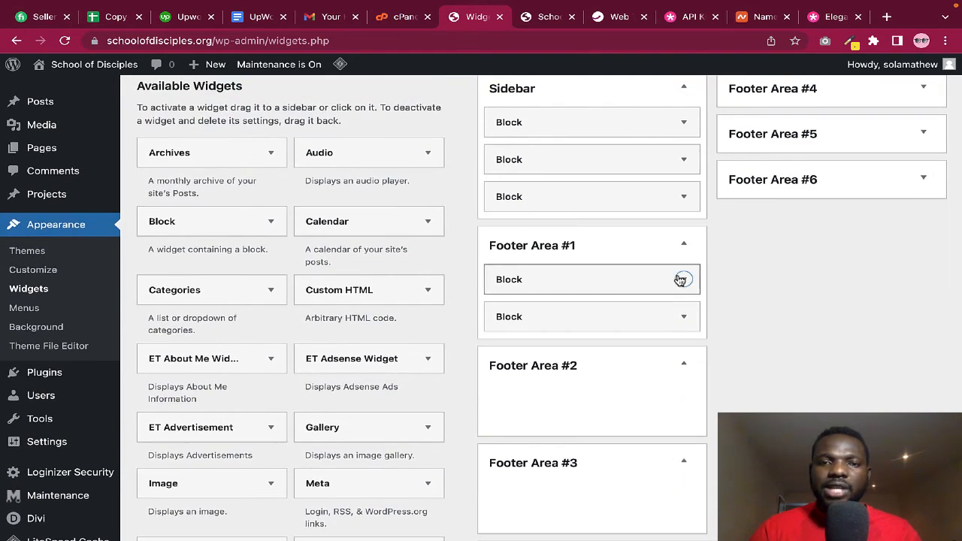
Delete the Archives and Categories widgets from Footer Area #1
{"action": "left_click", "coordinate": [679, 277]}
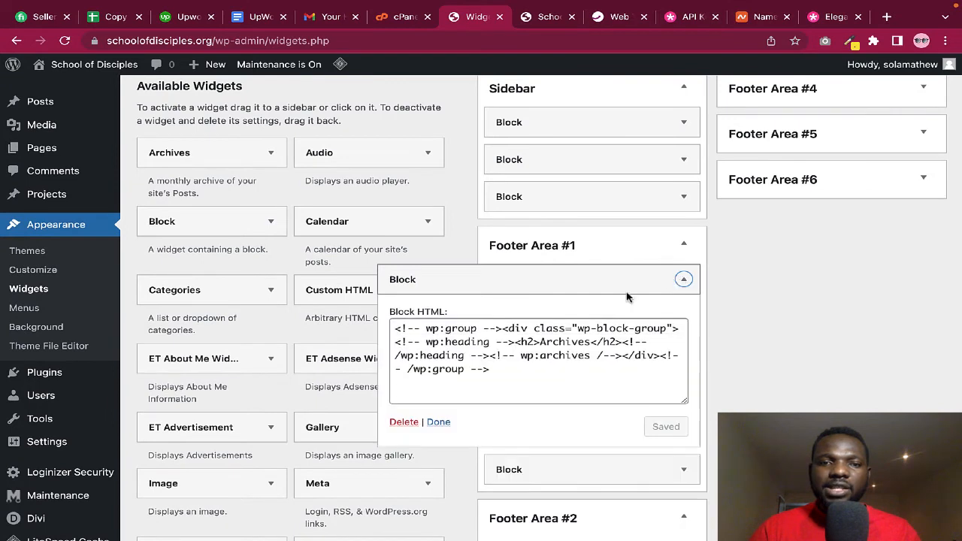
{"action": "left_click", "coordinate": [404, 422]}
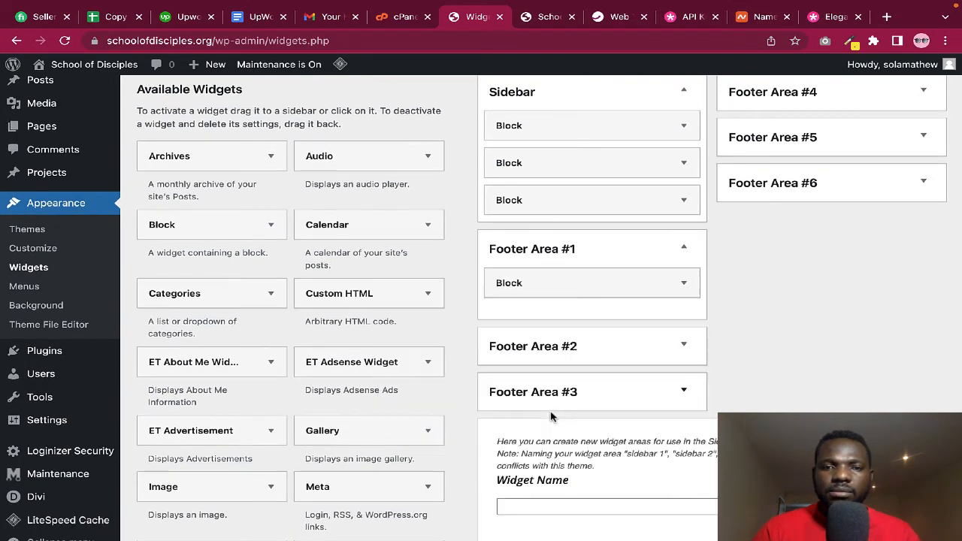
{"action": "left_click", "coordinate": [685, 285]}
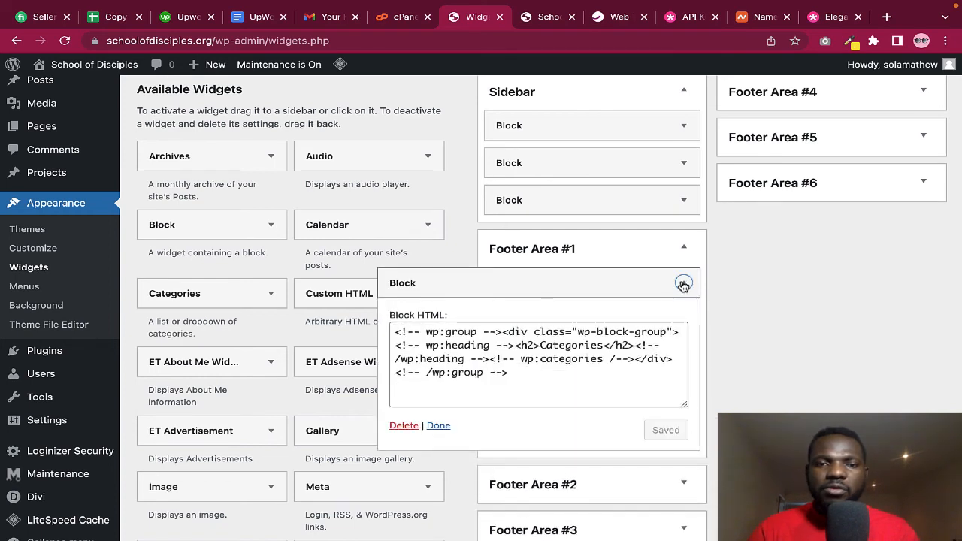
{"action": "left_click", "coordinate": [406, 427]}
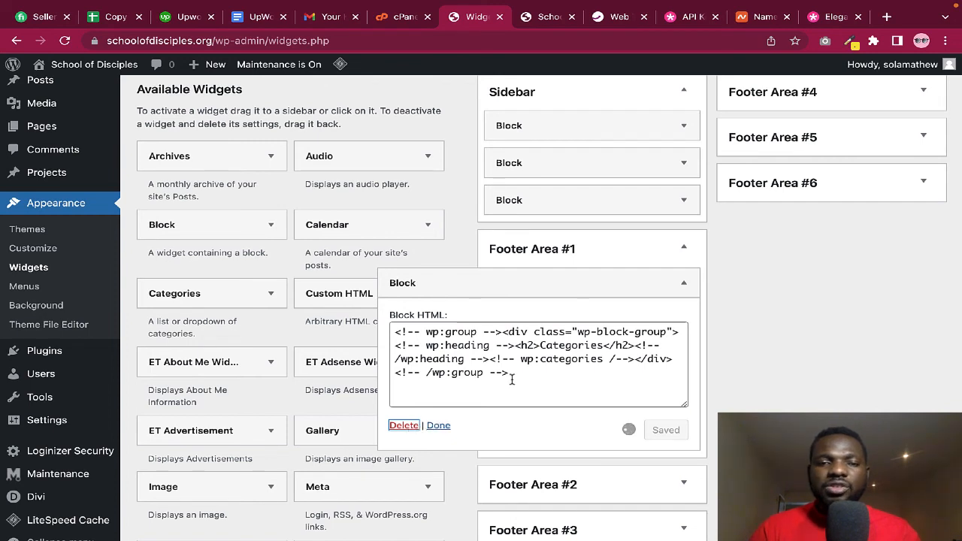
{"action": "left_click_drag", "start_coordinate": [535, 376], "coordinate": [395, 331]}
{"action": "key", "text": "BackSpace"}
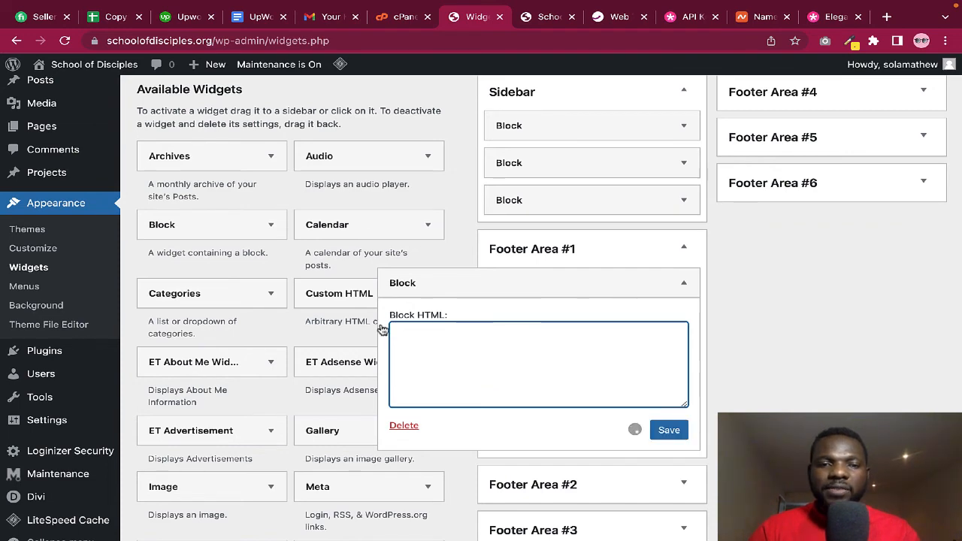
{"action": "left_click", "coordinate": [404, 425]}
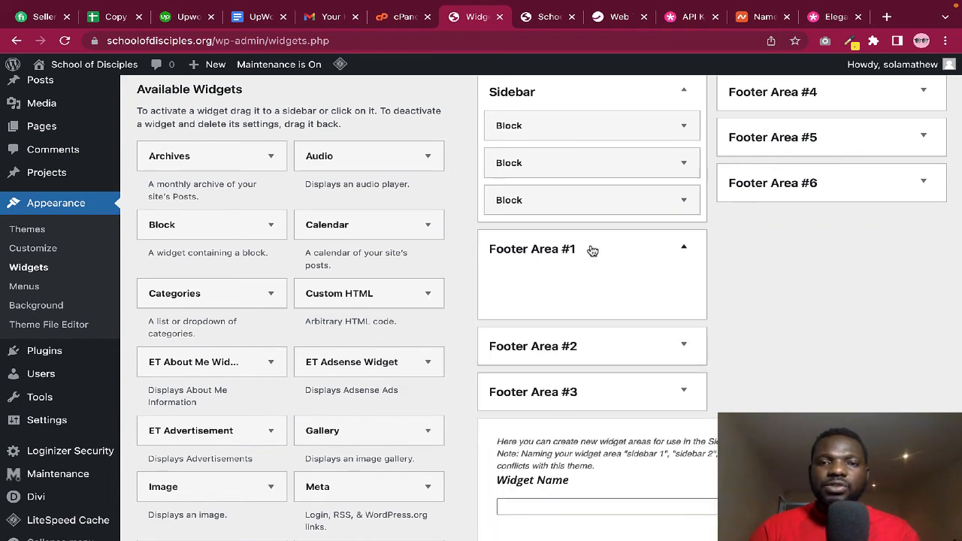
{"action": "scroll", "coordinate": [605, 259], "scroll_direction": "up", "scroll_amount": 1}
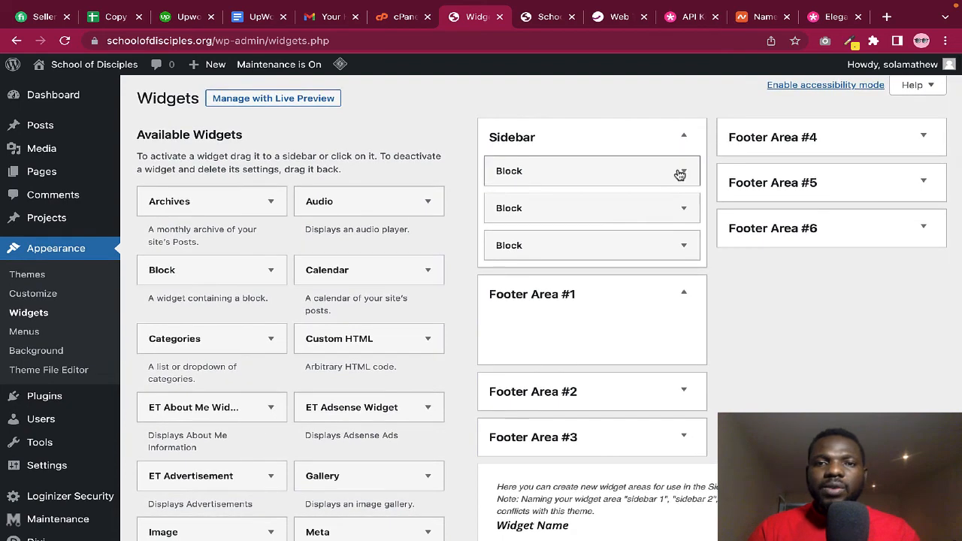
Delete the Search and Recent Posts widgets from the Sidebar
{"action": "left_click", "coordinate": [681, 172]}
{"action": "left_click", "coordinate": [412, 314]}
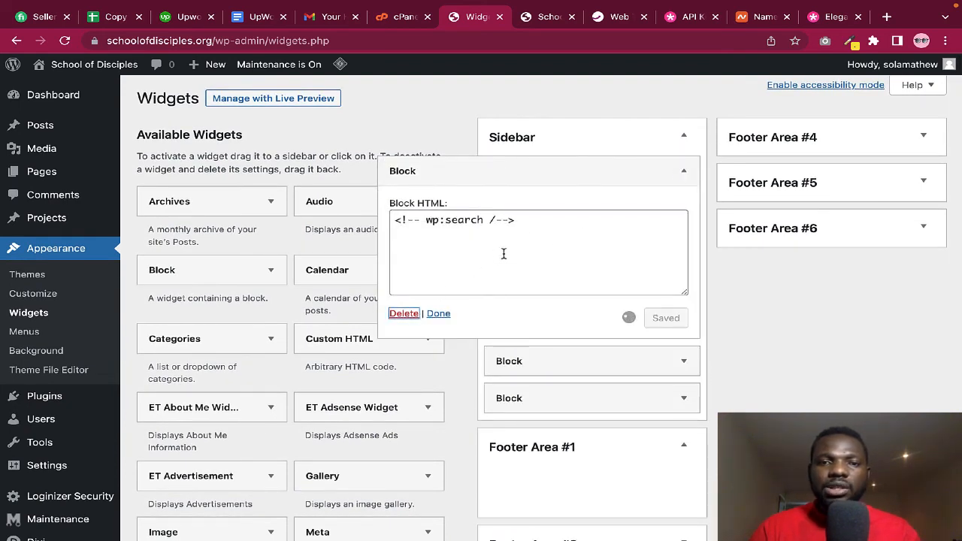
{"action": "left_click_drag", "start_coordinate": [546, 226], "coordinate": [382, 223]}
{"action": "key", "text": "BackSpace"}
{"action": "left_click", "coordinate": [406, 315]}
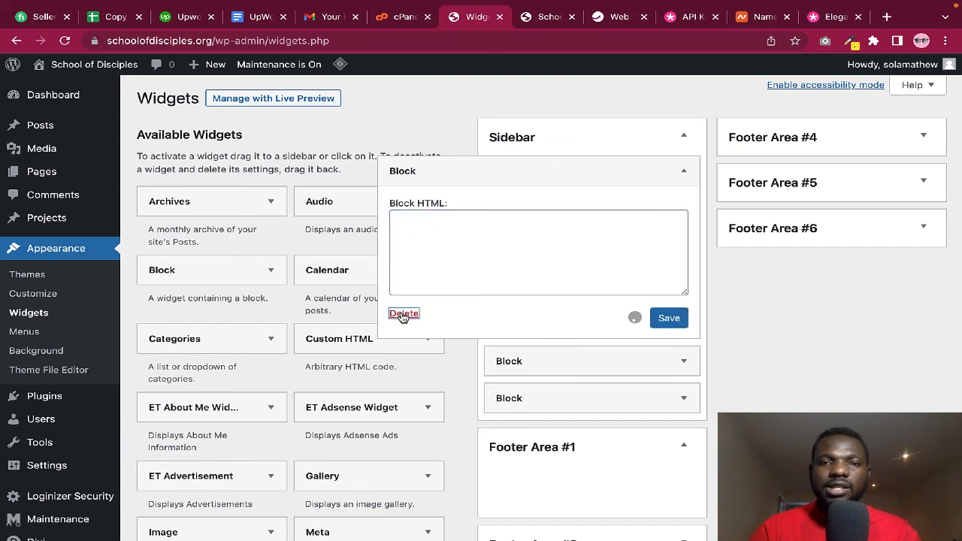
{"action": "left_click", "coordinate": [679, 169]}
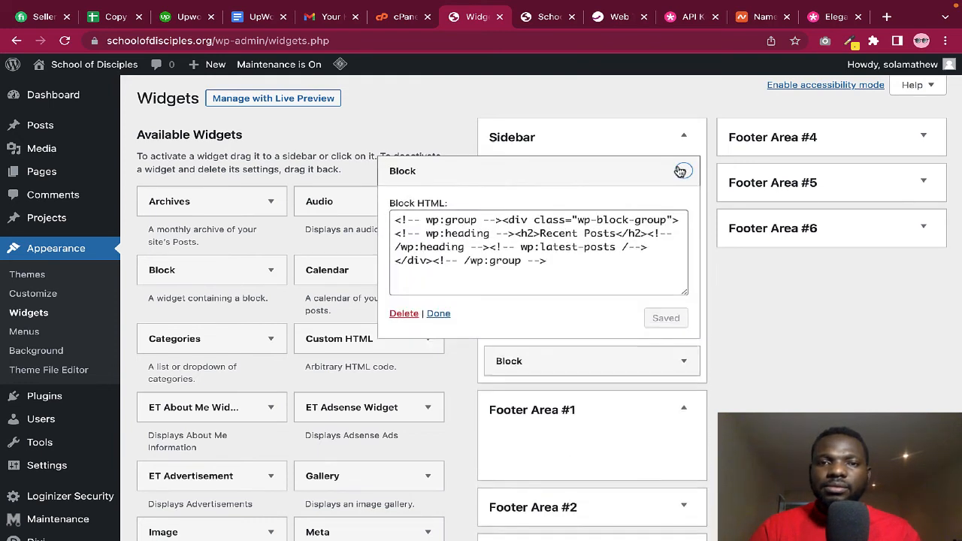
{"action": "left_click", "coordinate": [564, 250]}
{"action": "key", "text": "ctrl+a"}
{"action": "key", "text": "BackSpace"}
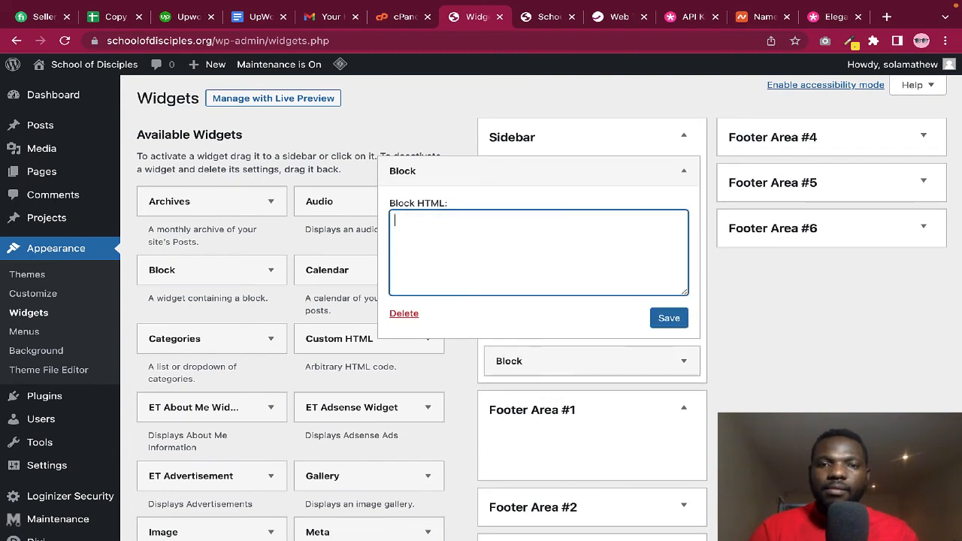
{"action": "left_click", "coordinate": [404, 314]}
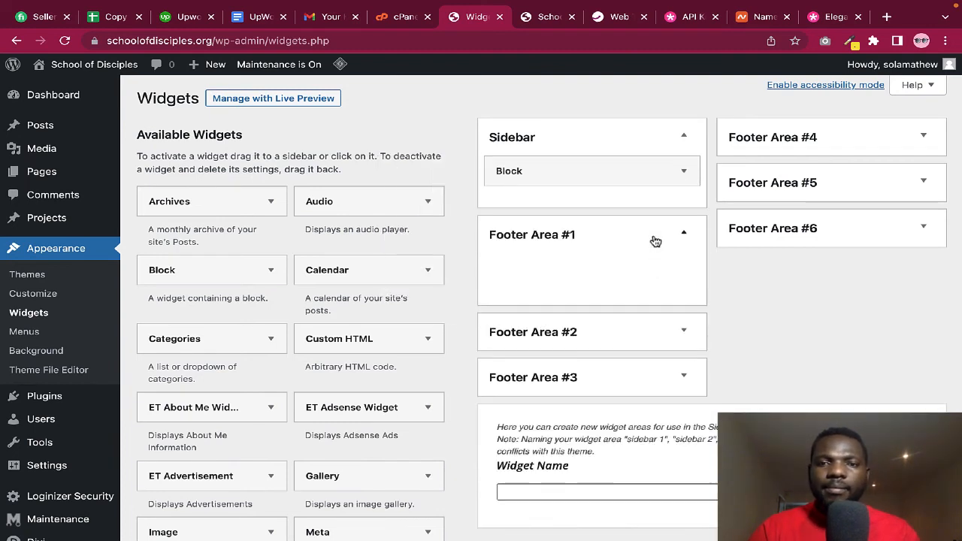
Delete the Recent Comments widget from the Sidebar
{"action": "left_click", "coordinate": [684, 174]}
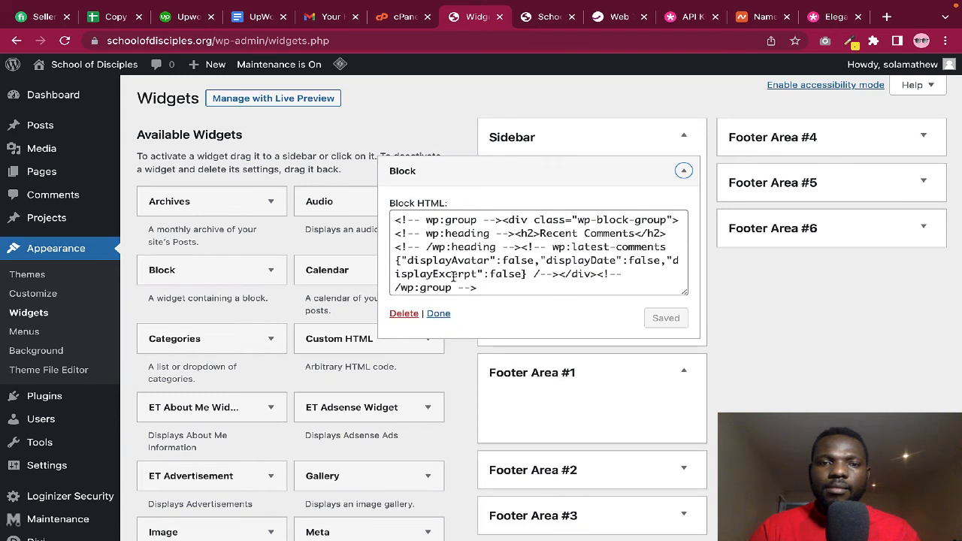
{"action": "left_click", "coordinate": [458, 274]}
{"action": "key", "text": "ctrl+a"}
{"action": "key", "text": "BackSpace"}
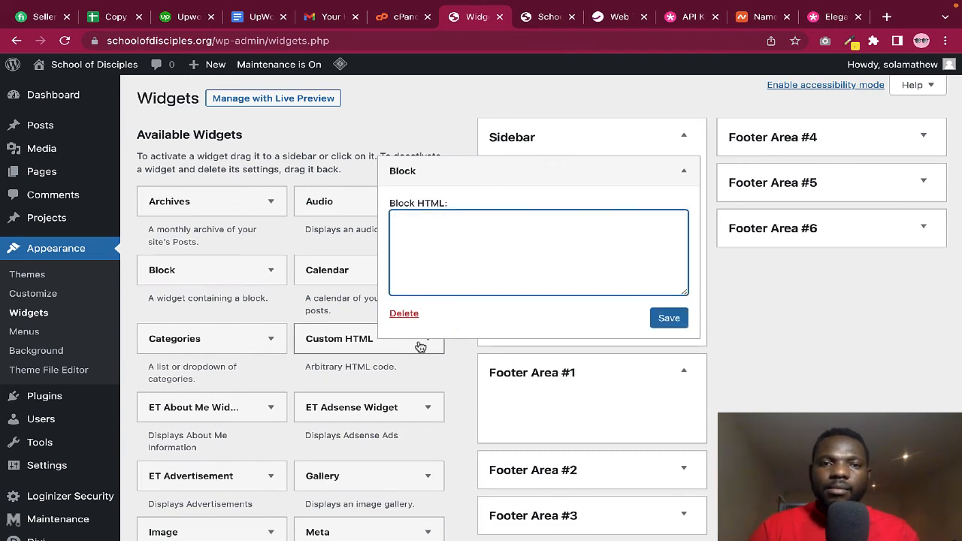
{"action": "left_click", "coordinate": [404, 314]}
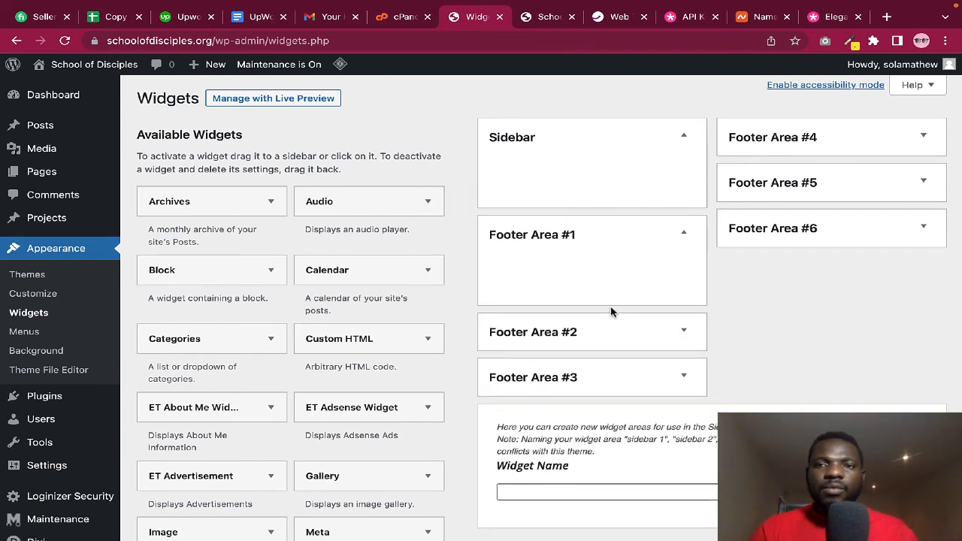
Confirm Footer Areas #4, #5 and #6 are empty, then return to the live site
{"action": "left_click", "coordinate": [880, 134]}
{"action": "left_click", "coordinate": [882, 227]}
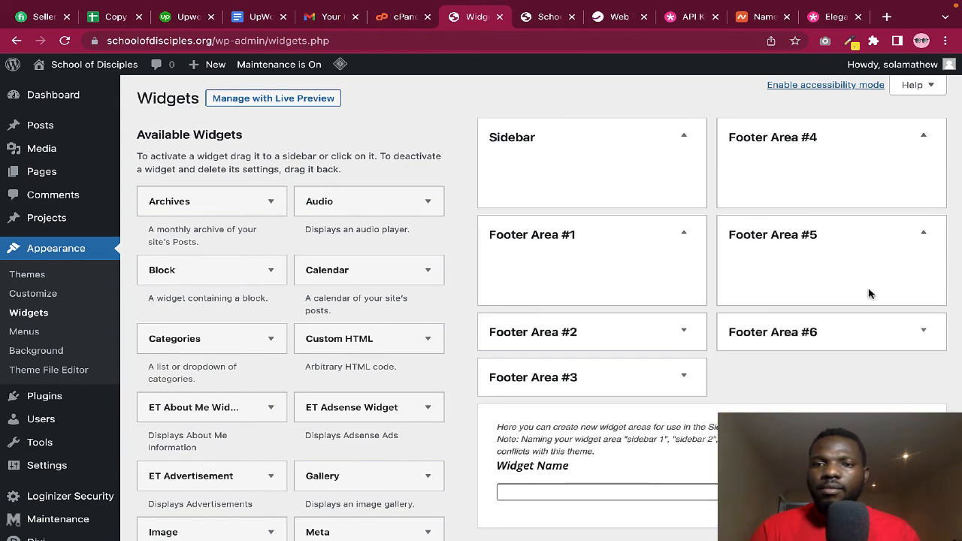
{"action": "left_click", "coordinate": [856, 331]}
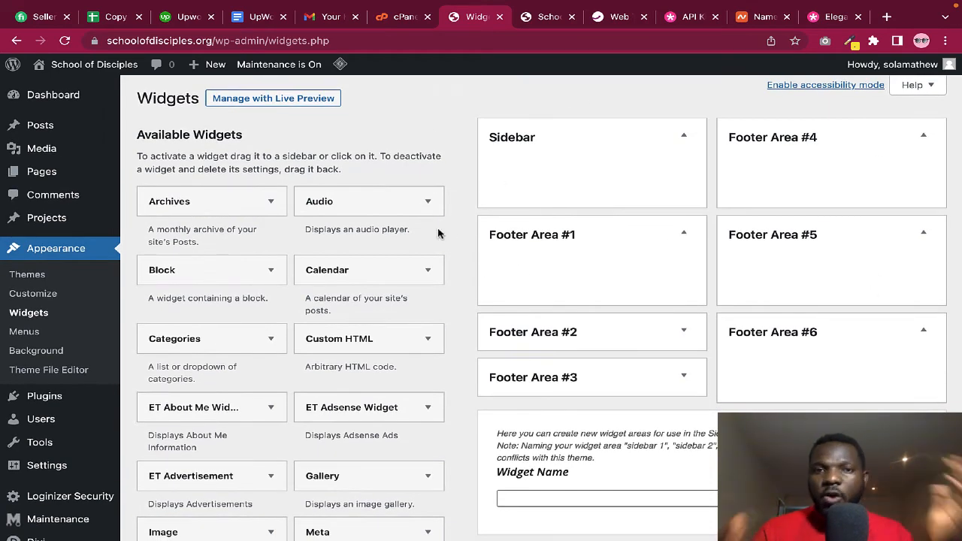
{"action": "left_click", "coordinate": [547, 18]}
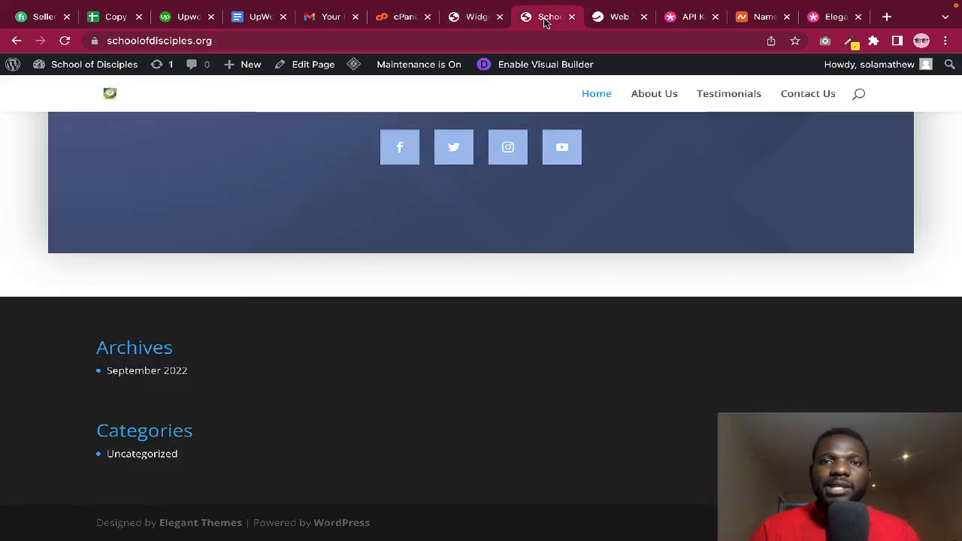
Reload the homepage to check the cleared footer, then launch the Divi Visual Builder from the admin bar
{"action": "left_click", "coordinate": [65, 41]}
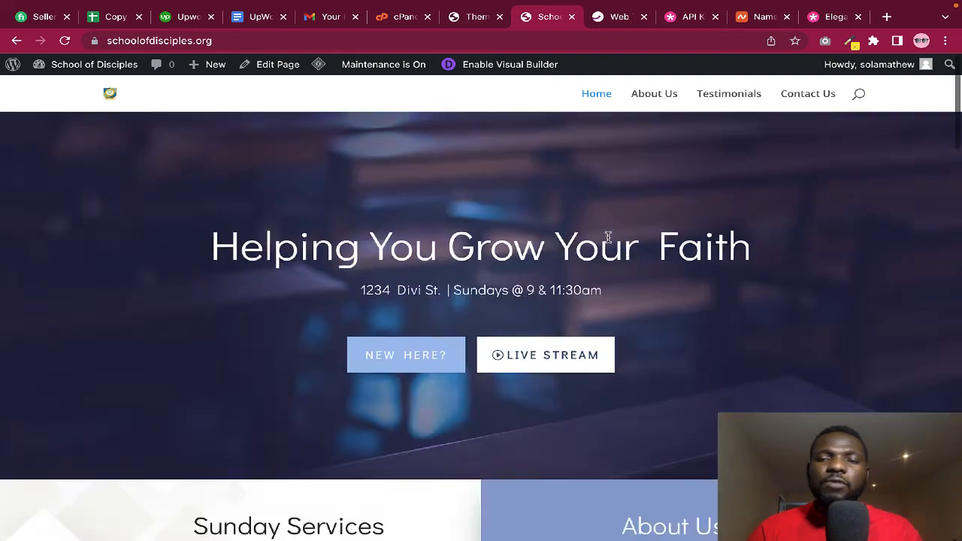
{"action": "scroll", "coordinate": [608, 237], "scroll_direction": "up", "scroll_amount": 1}
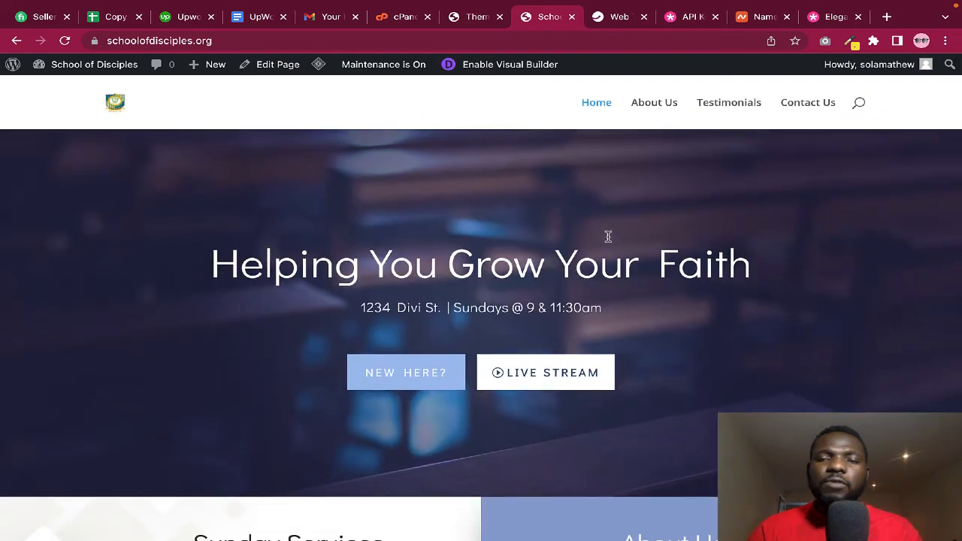
{"action": "left_click", "coordinate": [498, 68]}
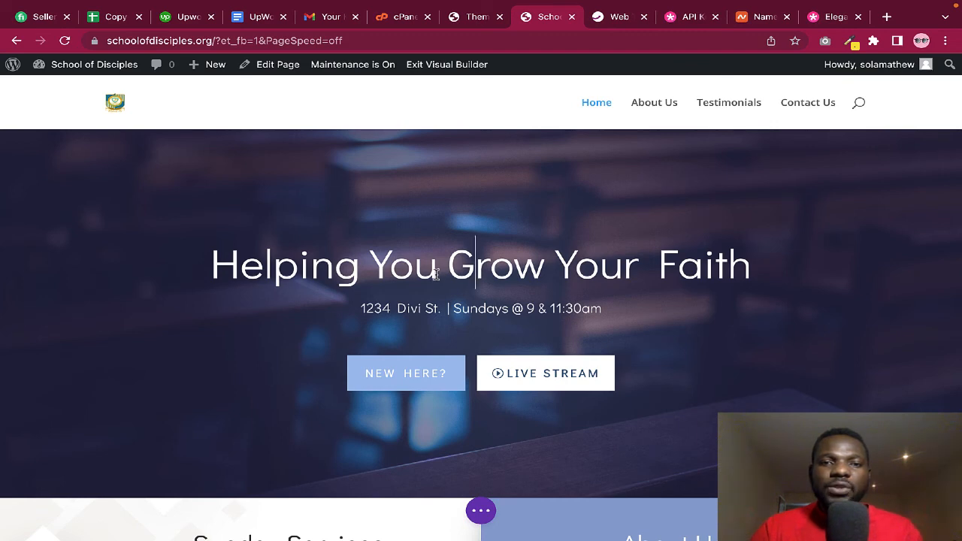
Retype the hero heading inline so it reads 'Helping Your Faith Grow'
{"action": "left_click", "coordinate": [374, 265]}
{"action": "left_click_drag", "start_coordinate": [374, 266], "coordinate": [517, 269]}
{"action": "type", "text": "Your F"}
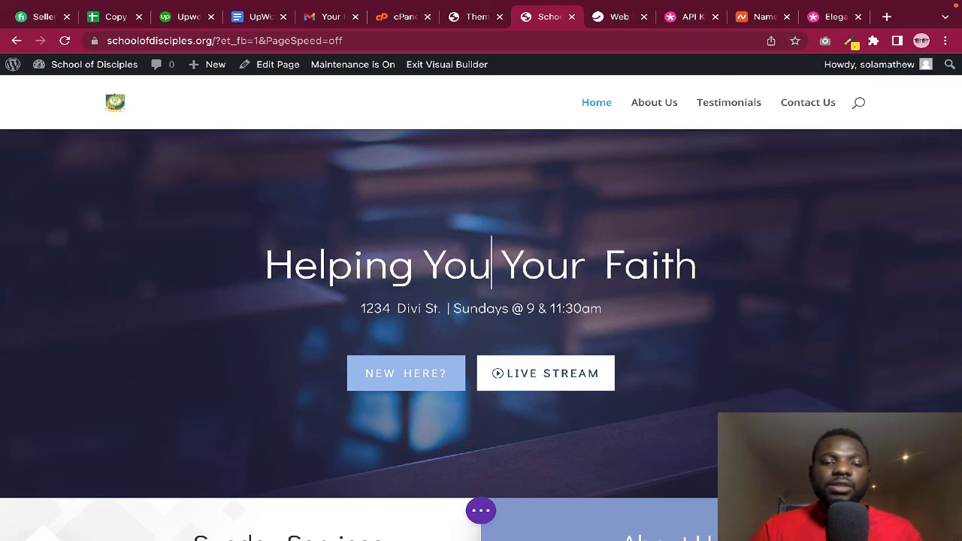
{"action": "type", "text": "atYour Fai"}
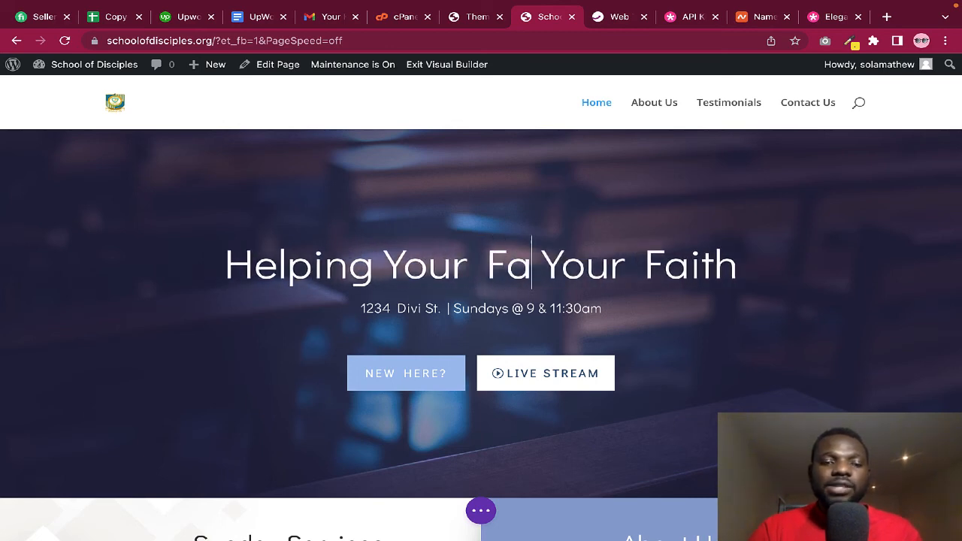
{"action": "key", "text": "BackSpace"}
{"action": "key", "text": "BackSpace"}
{"action": "type", "text": "ith"}
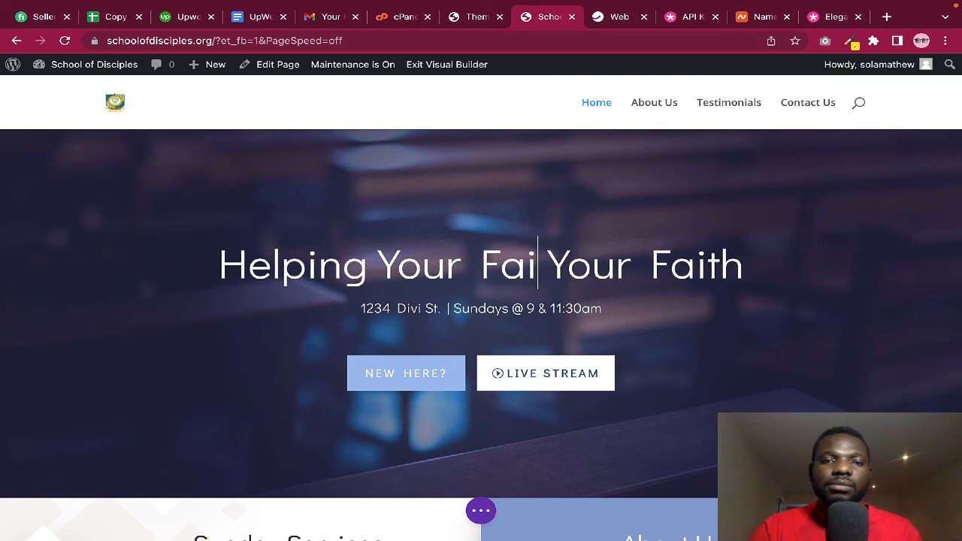
{"action": "key", "text": "Right"}
{"action": "key", "text": "Right"}
{"action": "key", "text": "Right"}
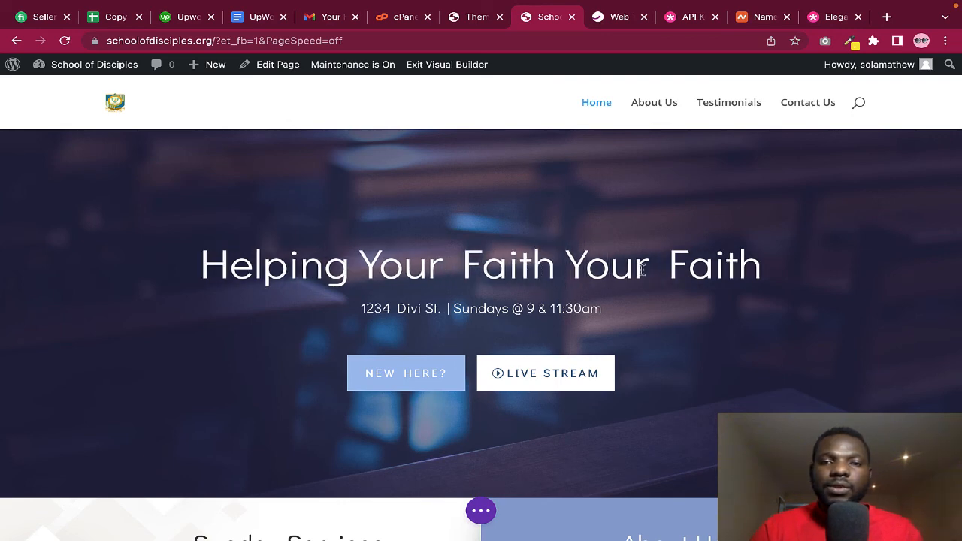
{"action": "left_click_drag", "start_coordinate": [762, 264], "coordinate": [572, 267]}
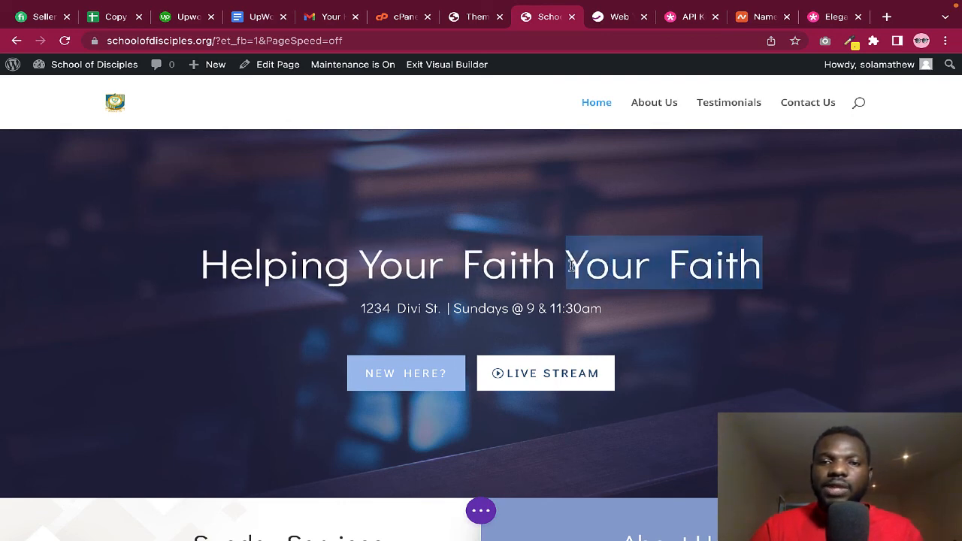
{"action": "type", "text": "Grow"}
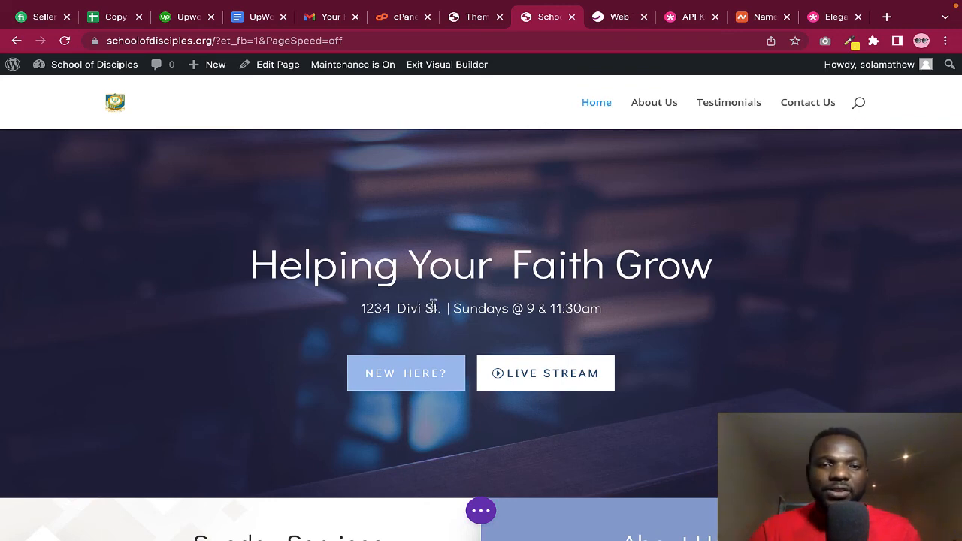
Replace 'Divi' with 'London' in the subtitle so it reads '1234 London St.'
{"action": "key", "text": "BackSpace"}
{"action": "key", "text": "BackSpace"}
{"action": "key", "text": "BackSpace"}
{"action": "key", "text": "BackSpace"}
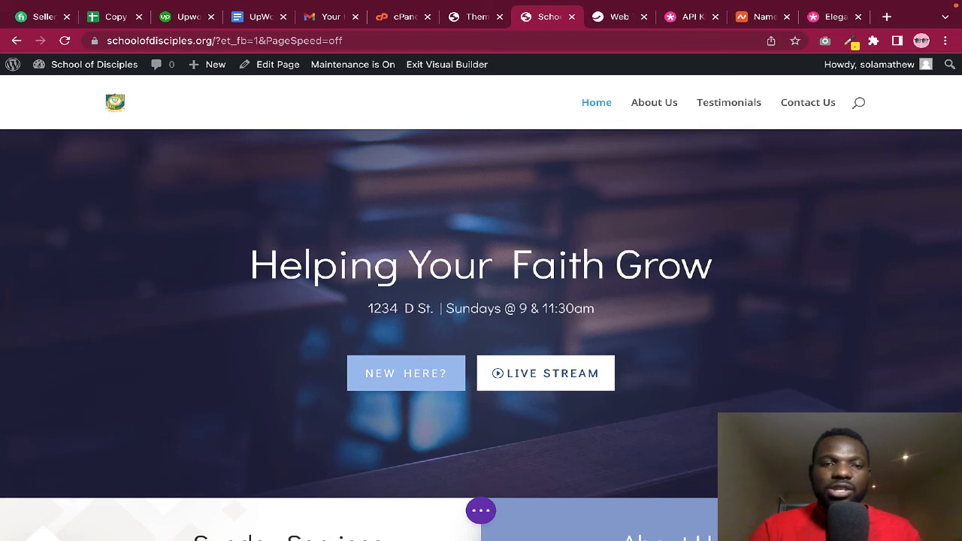
{"action": "type", "text": "London"}
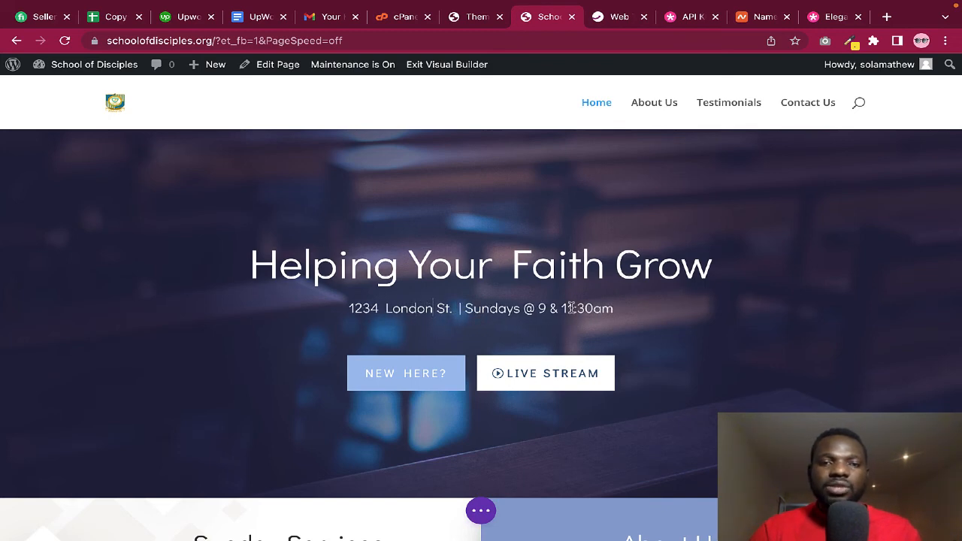
{"action": "scroll", "coordinate": [571, 308], "scroll_direction": "down", "scroll_amount": 3}
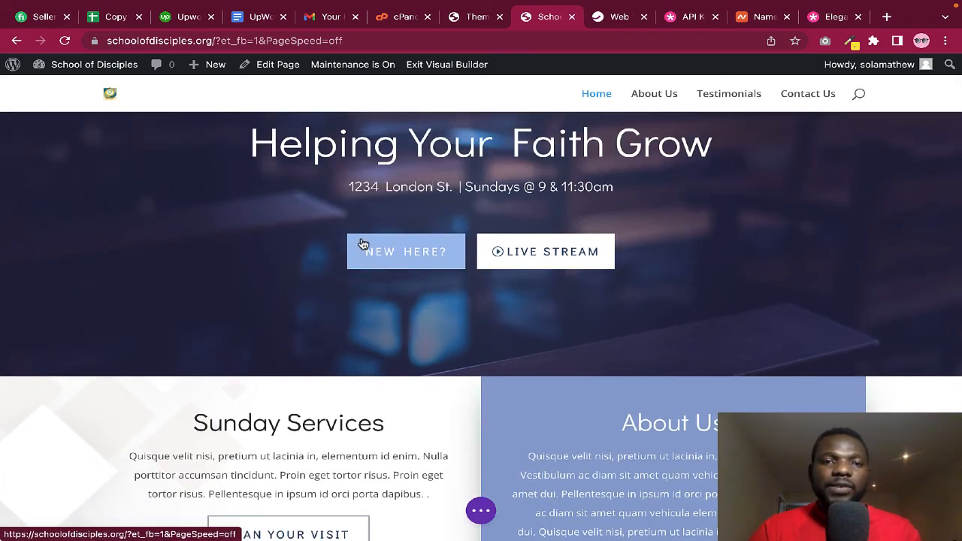
{"action": "scroll", "coordinate": [361, 244], "scroll_direction": "up", "scroll_amount": 1}
{"action": "scroll", "coordinate": [362, 239], "scroll_direction": "up", "scroll_amount": 1}
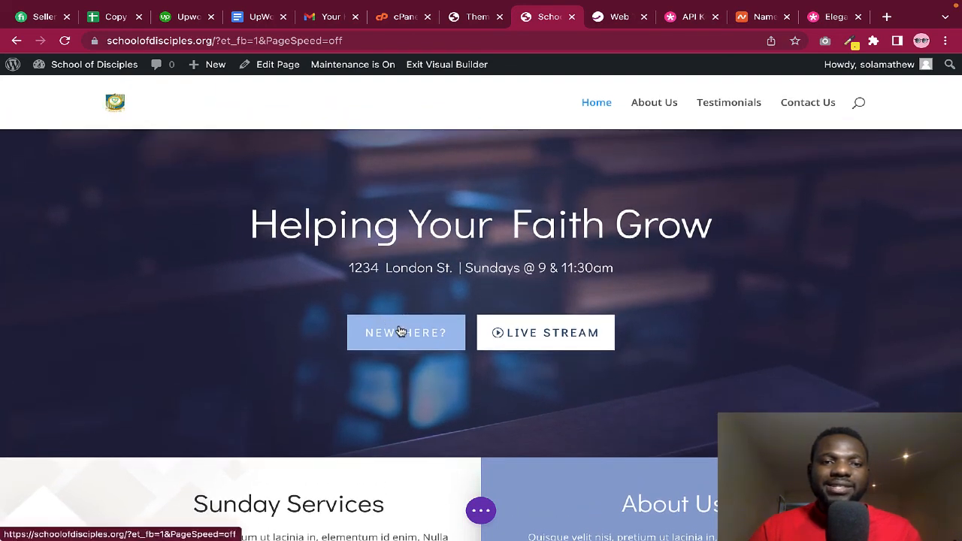
{"action": "scroll", "coordinate": [333, 248], "scroll_direction": "up", "scroll_amount": 1}
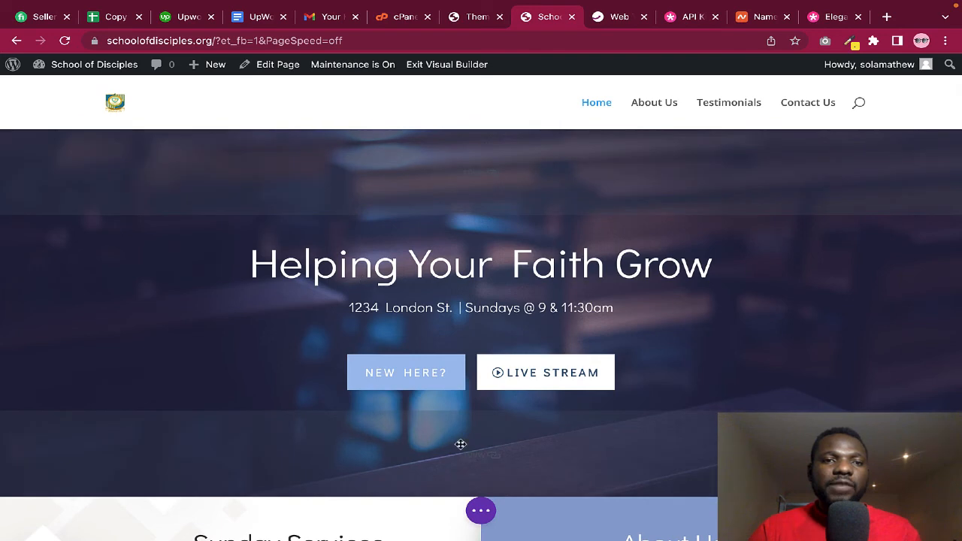
{"action": "left_click", "coordinate": [481, 513]}
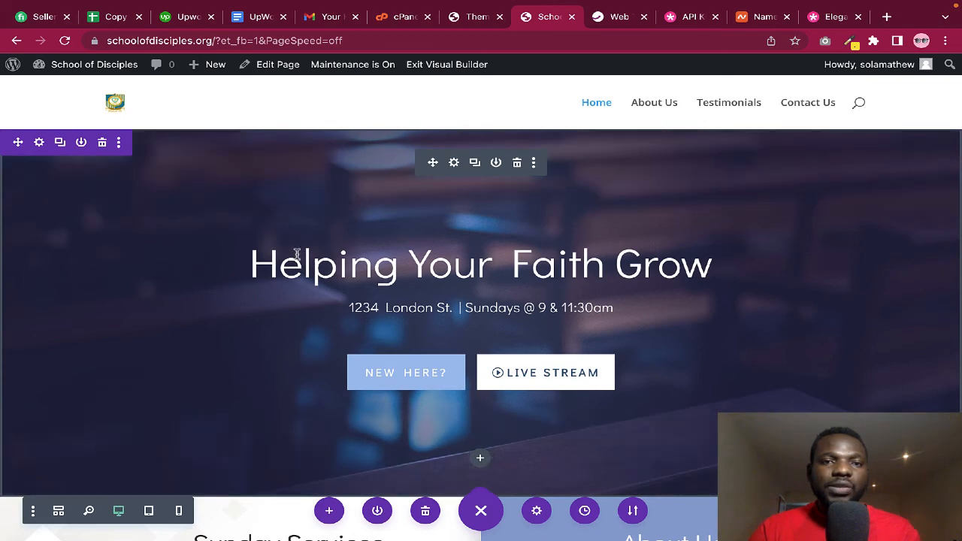
In the Fullwidth Header settings panel, edit the Title field to 'Helping Grow Your Faith'
{"action": "left_click", "coordinate": [453, 160]}
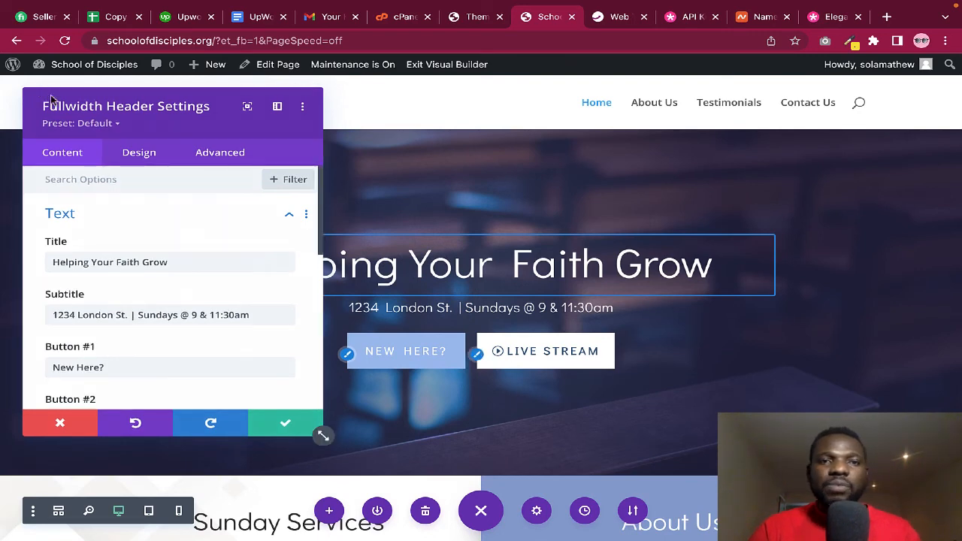
{"action": "left_click_drag", "start_coordinate": [579, 125], "coordinate": [651, 118]}
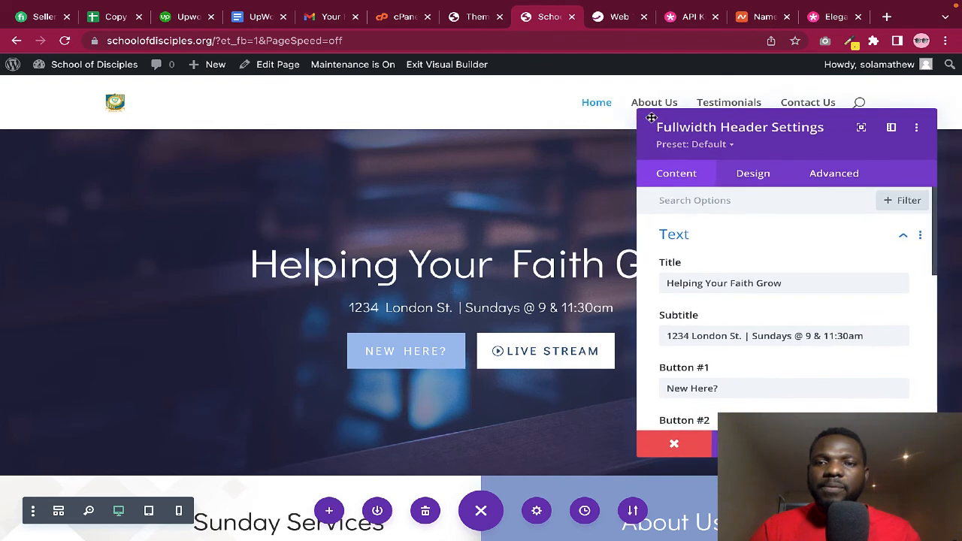
{"action": "mouse_move", "coordinate": [728, 288]}
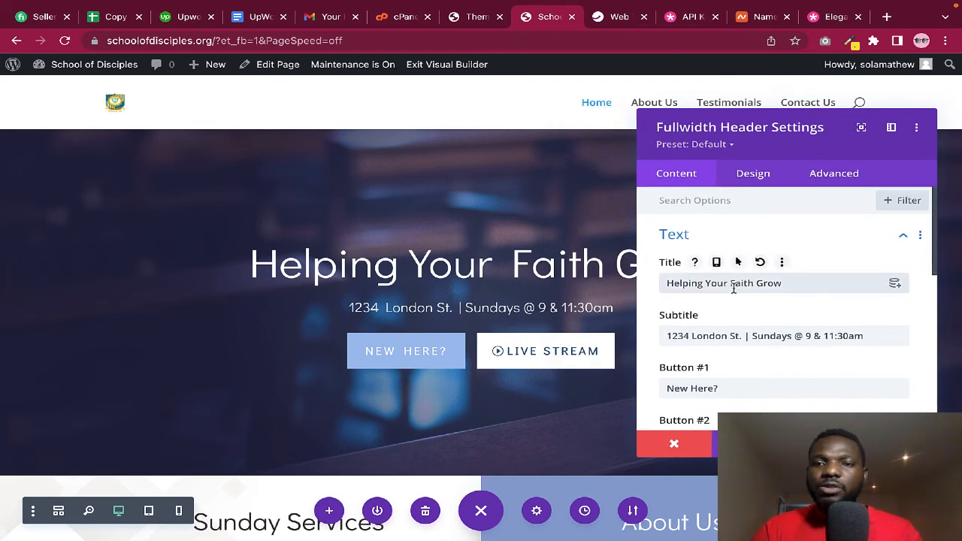
{"action": "key", "text": "BackSpace"}
{"action": "key", "text": "BackSpace"}
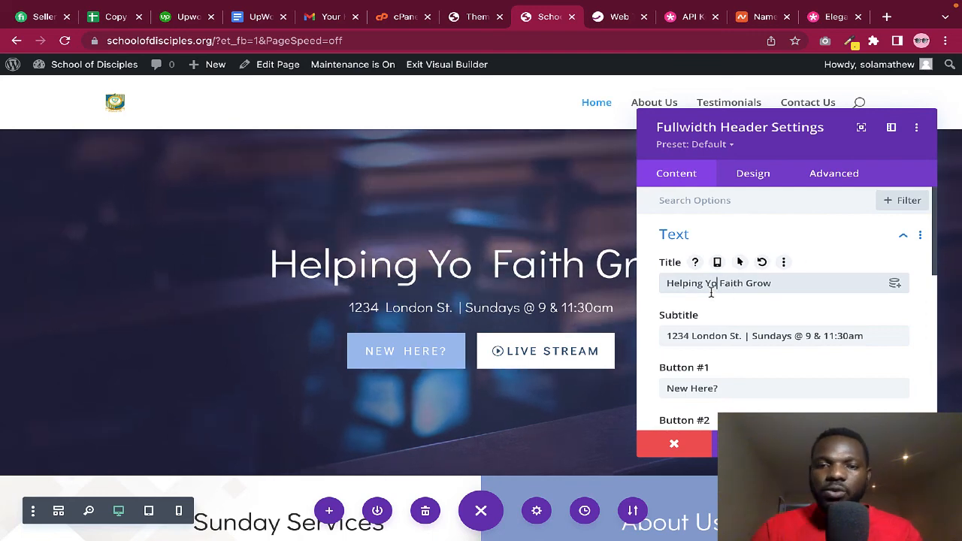
{"action": "left_click_drag", "start_coordinate": [707, 283], "coordinate": [722, 283]}
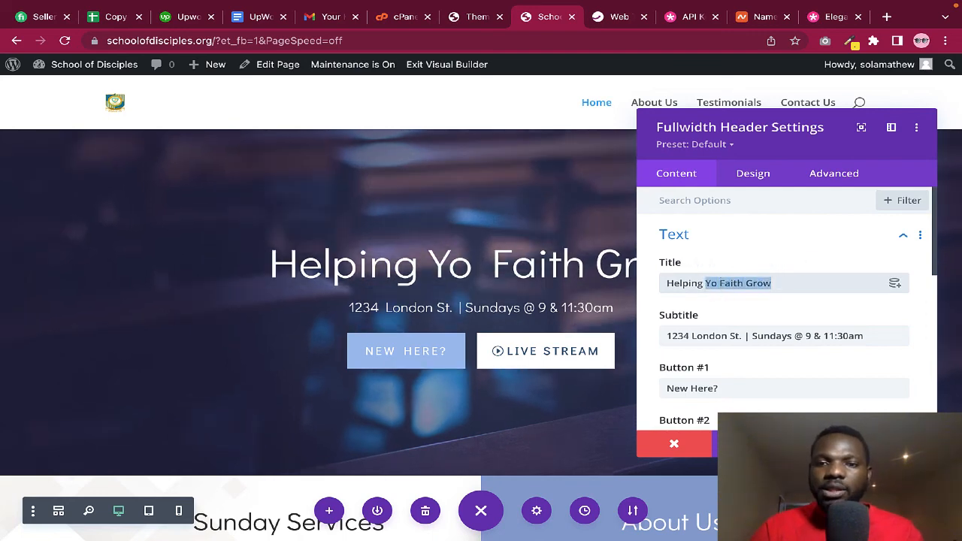
{"action": "type", "text": "Grow You"}
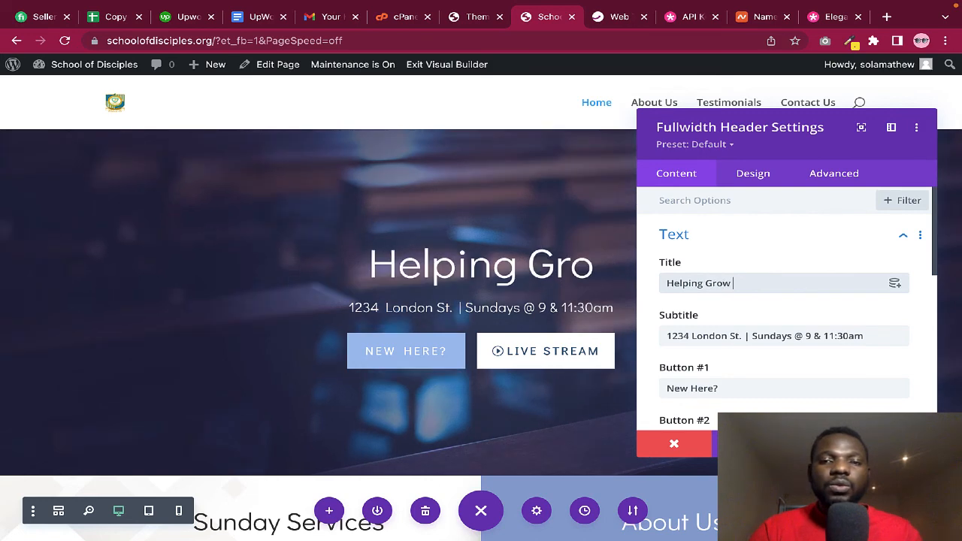
{"action": "type", "text": "r Fai"}
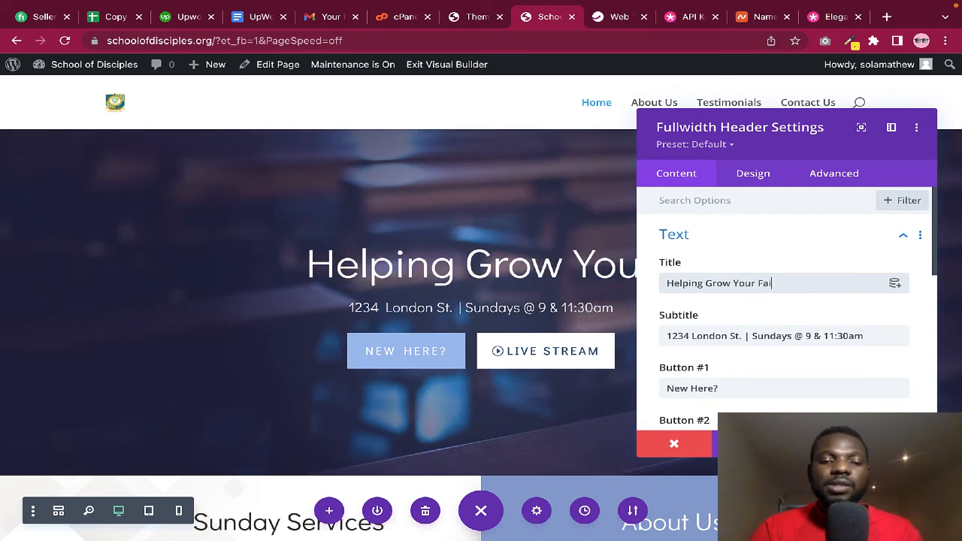
{"action": "type", "text": "th"}
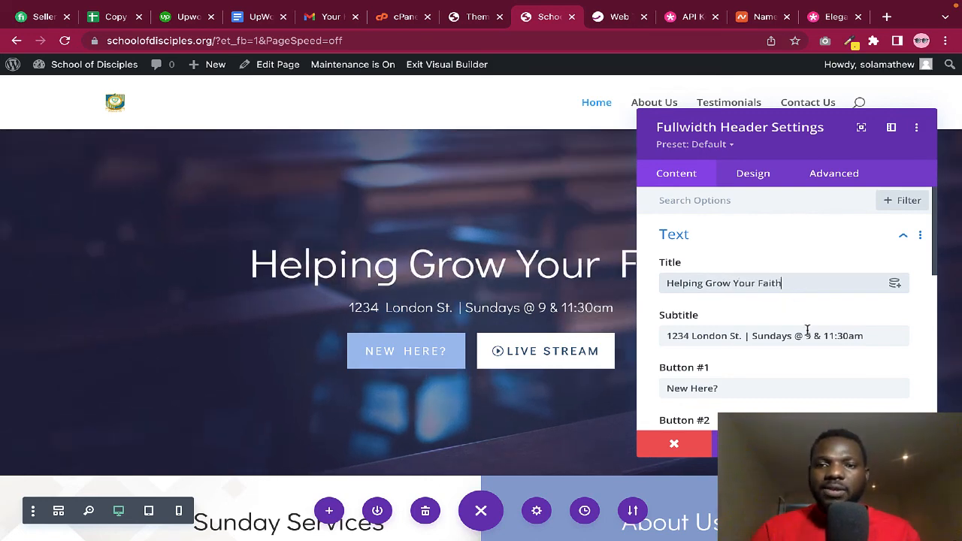
{"action": "scroll", "coordinate": [774, 311], "scroll_direction": "down", "scroll_amount": 1}
{"action": "scroll", "coordinate": [771, 308], "scroll_direction": "down", "scroll_amount": 3}
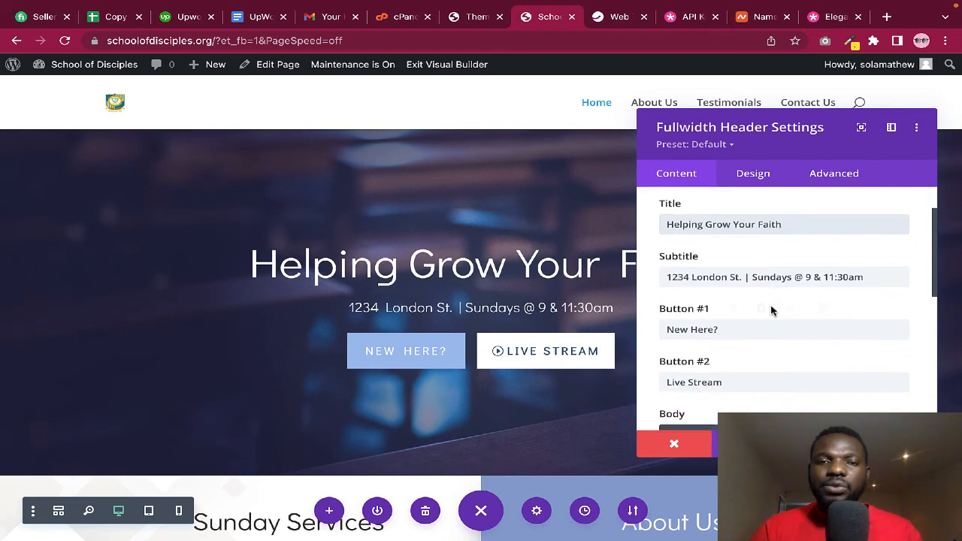
{"action": "scroll", "coordinate": [771, 308], "scroll_direction": "down", "scroll_amount": 1}
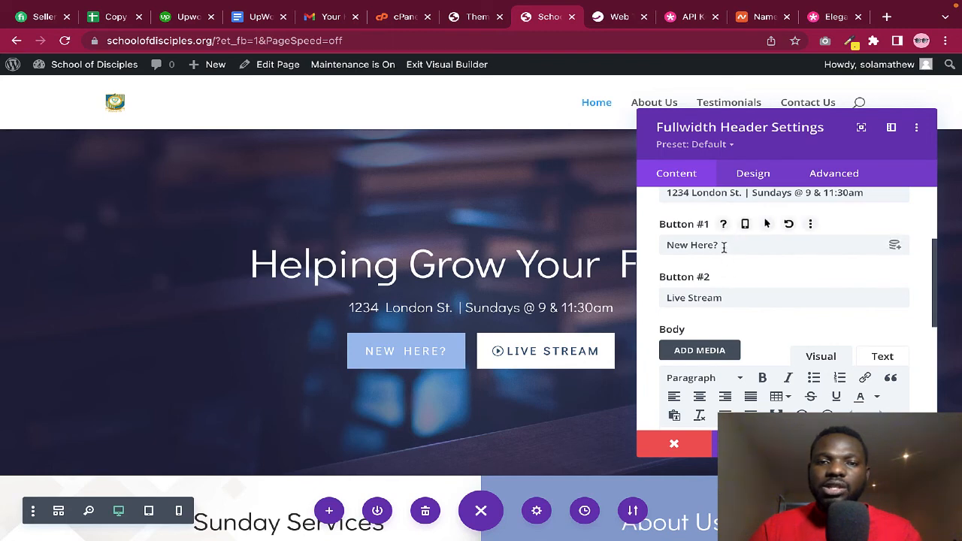
{"action": "left_click", "coordinate": [722, 246]}
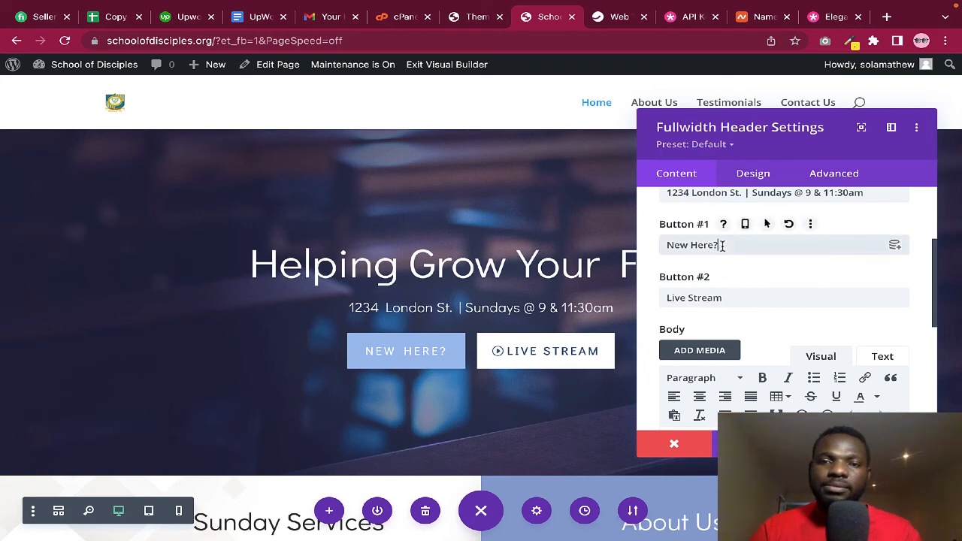
{"action": "left_click_drag", "start_coordinate": [723, 245], "coordinate": [645, 248]}
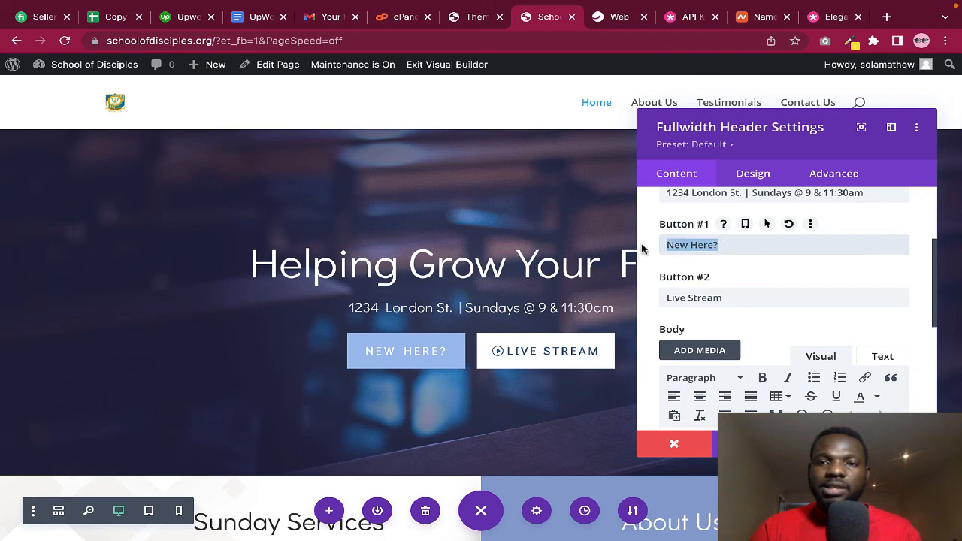
{"action": "type", "text": "Learn More"}
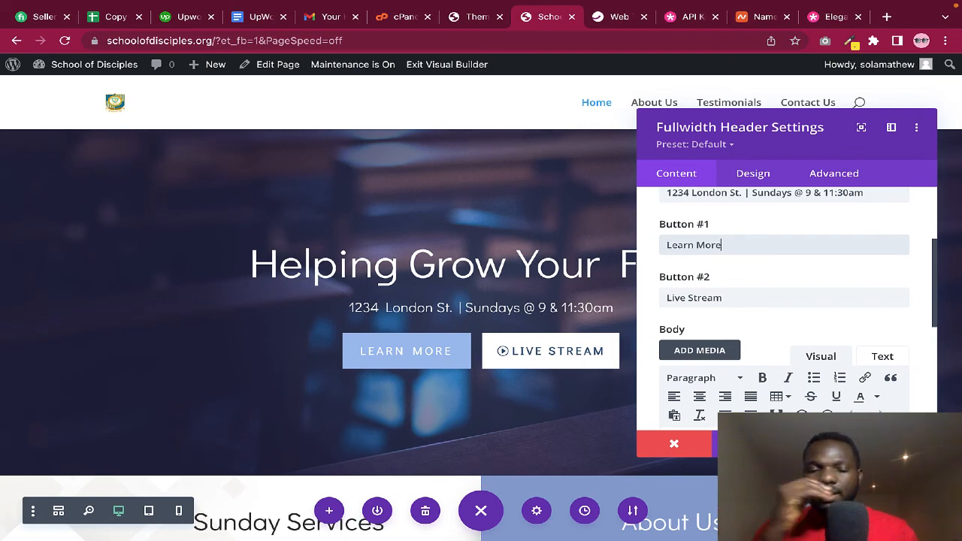
{"action": "scroll", "coordinate": [782, 297], "scroll_direction": "down", "scroll_amount": 3}
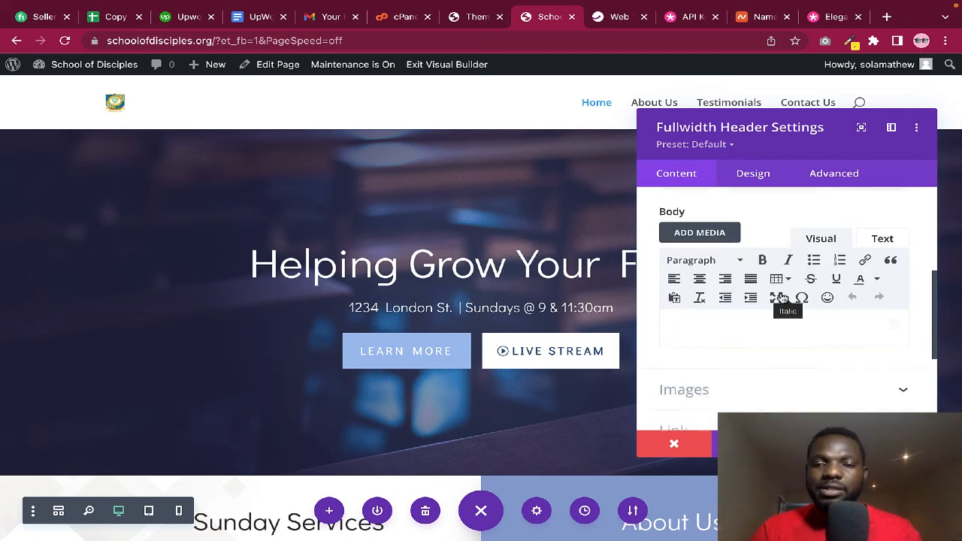
{"action": "scroll", "coordinate": [782, 298], "scroll_direction": "down", "scroll_amount": 5}
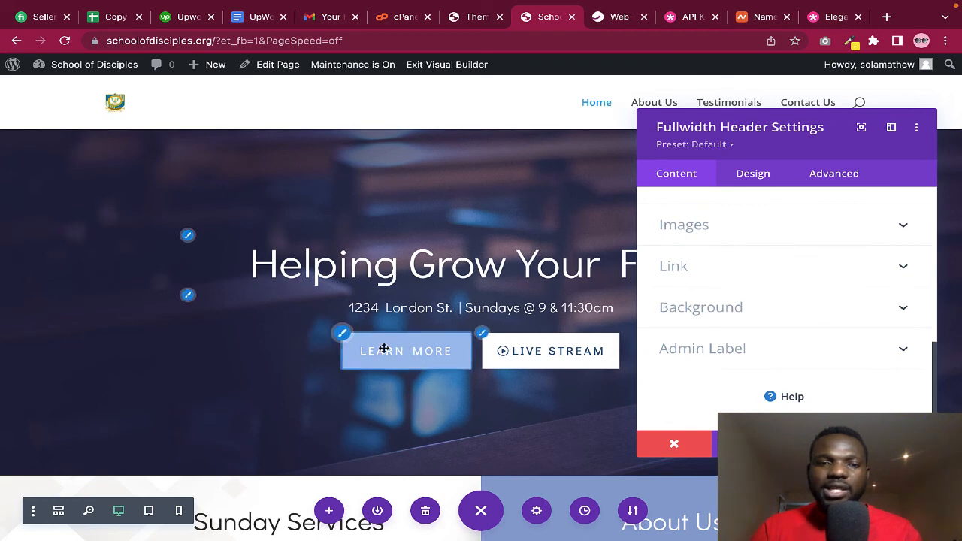
{"action": "left_click", "coordinate": [341, 335]}
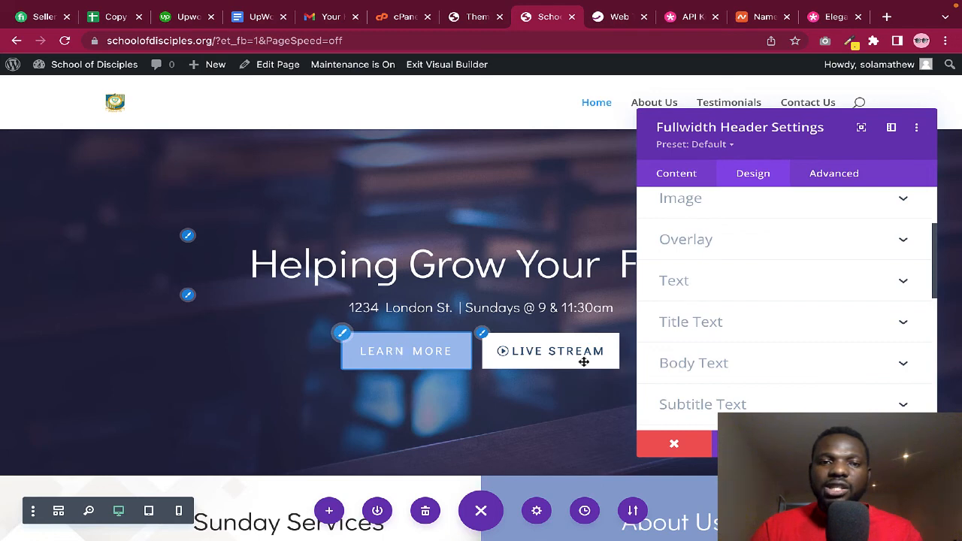
{"action": "left_click", "coordinate": [678, 175]}
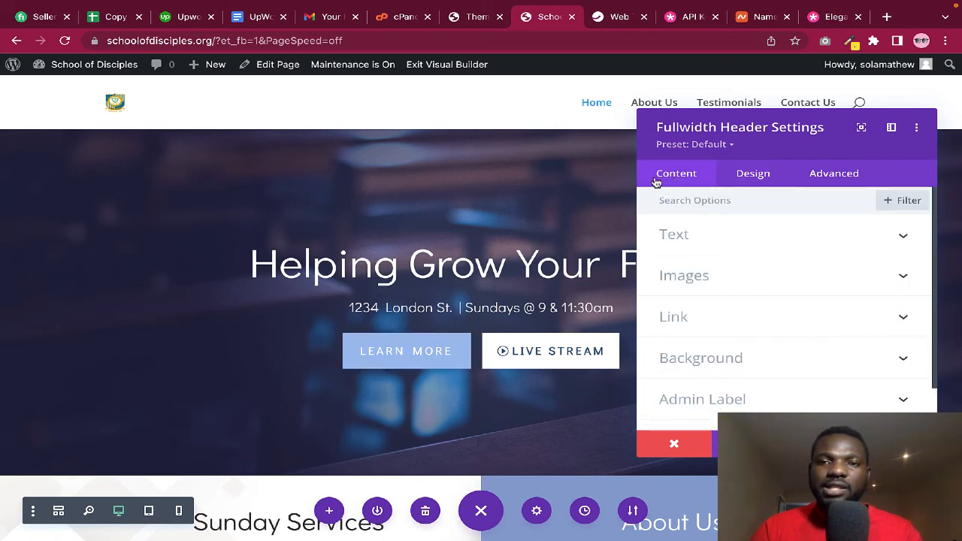
Copy the About Us page URL from the live site's menu for use in the hero button links
{"action": "left_click", "coordinate": [737, 316]}
{"action": "scroll", "coordinate": [747, 334], "scroll_direction": "down", "scroll_amount": 1}
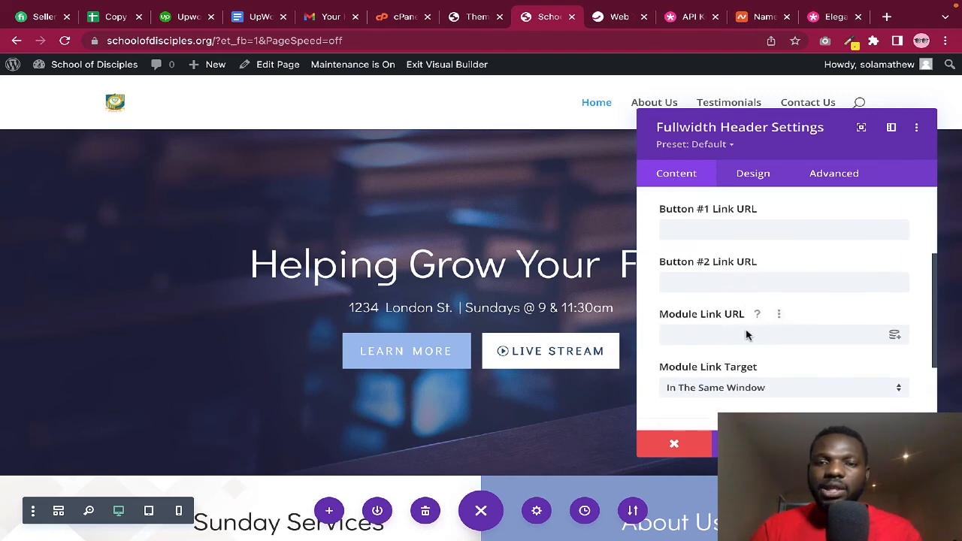
{"action": "scroll", "coordinate": [747, 332], "scroll_direction": "up", "scroll_amount": 1}
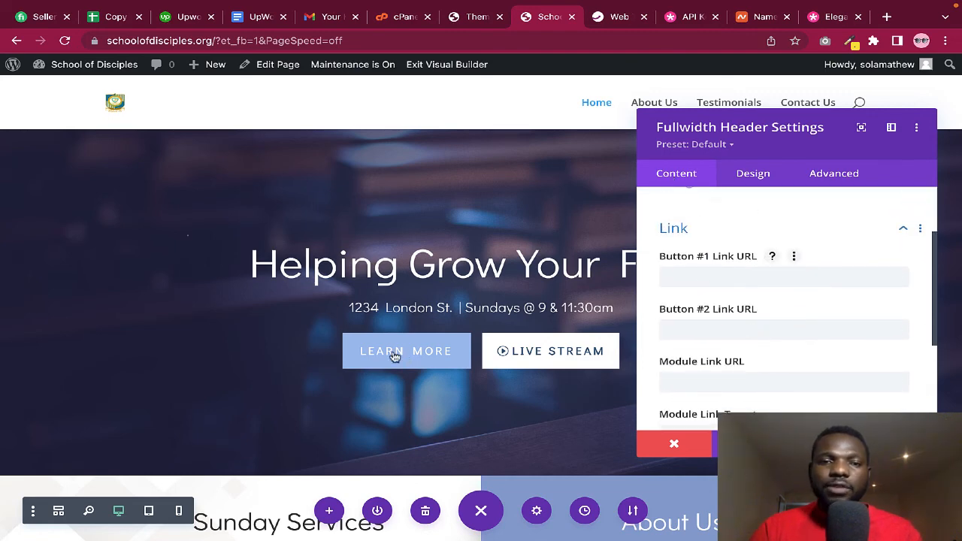
{"action": "left_click", "coordinate": [669, 277]}
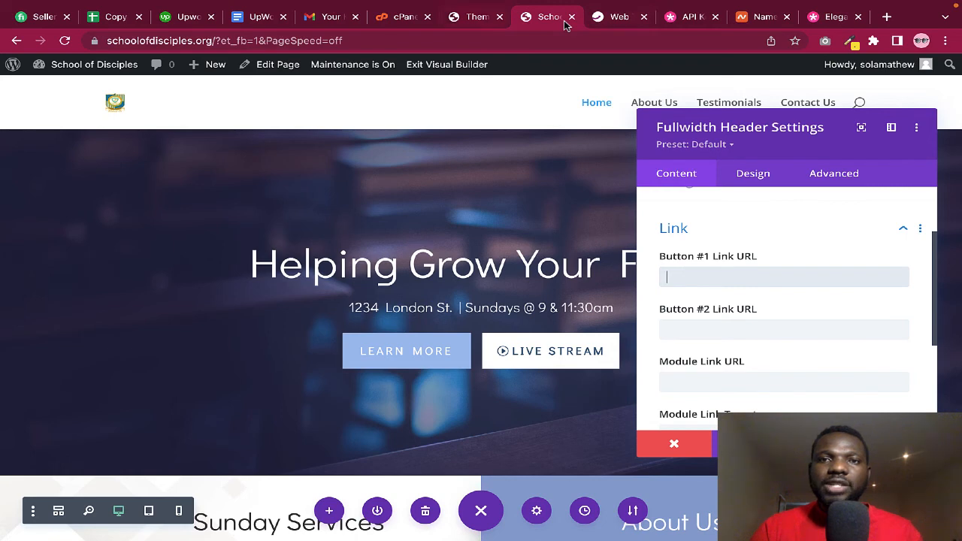
{"action": "left_click", "coordinate": [474, 17]}
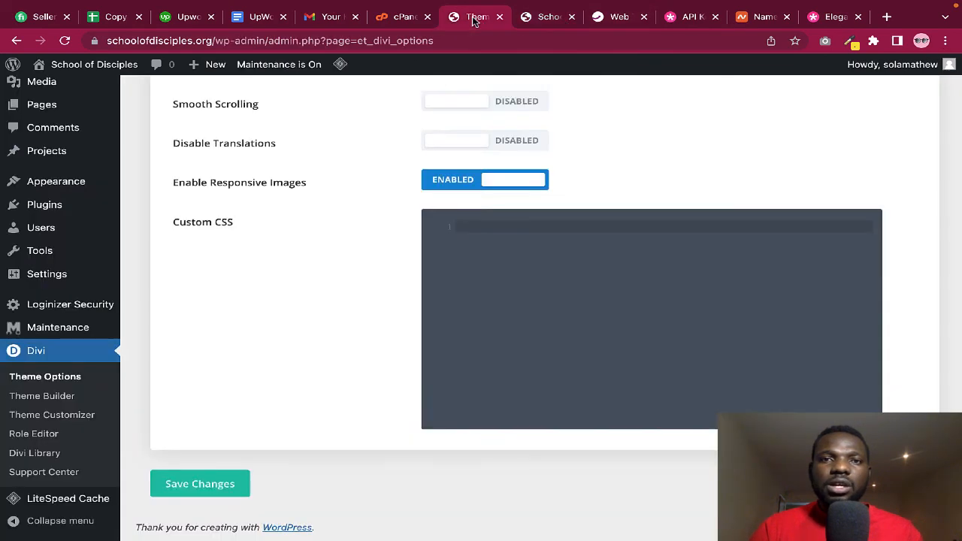
{"action": "mouse_move", "coordinate": [84, 74]}
{"action": "left_click", "coordinate": [70, 89]}
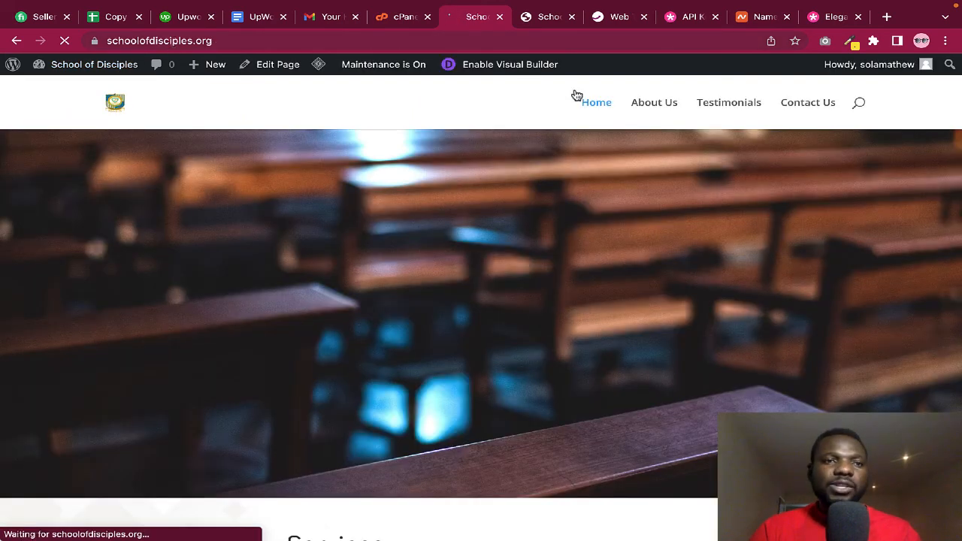
{"action": "right_click", "coordinate": [652, 109]}
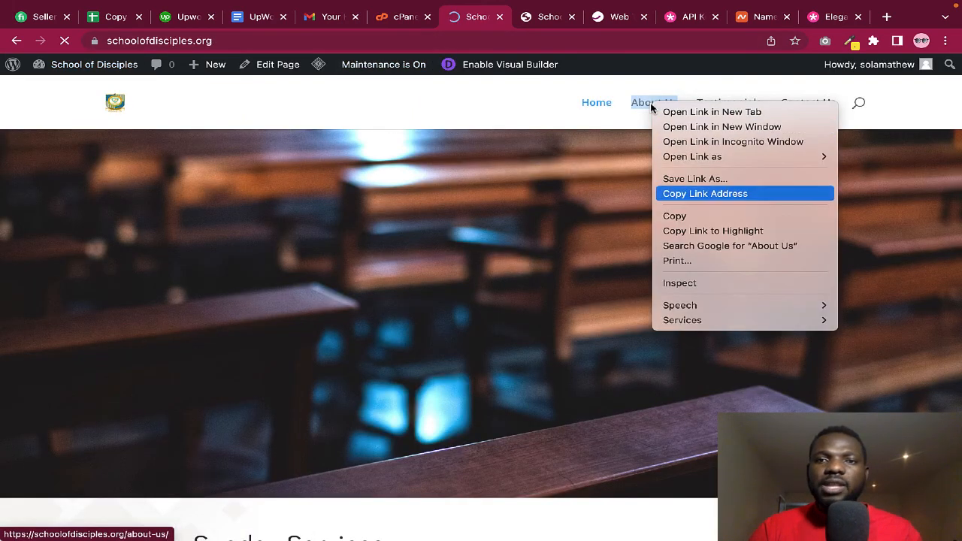
{"action": "left_click", "coordinate": [691, 195]}
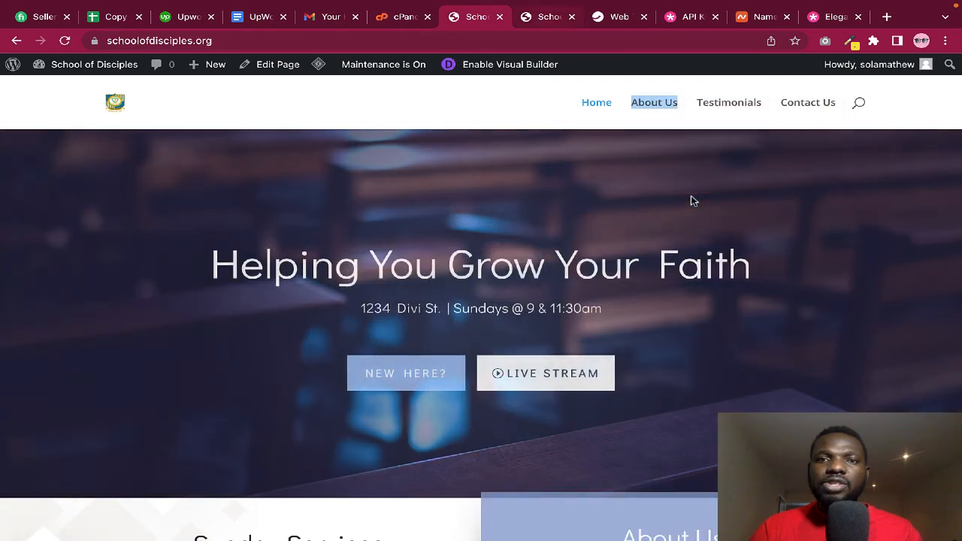
{"action": "left_click", "coordinate": [549, 17]}
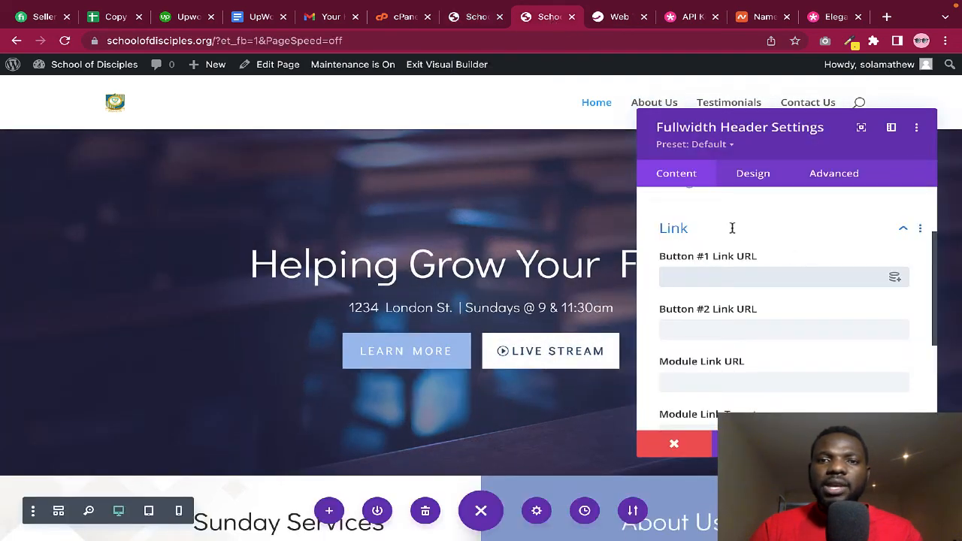
{"action": "key", "text": "ctrl+v"}
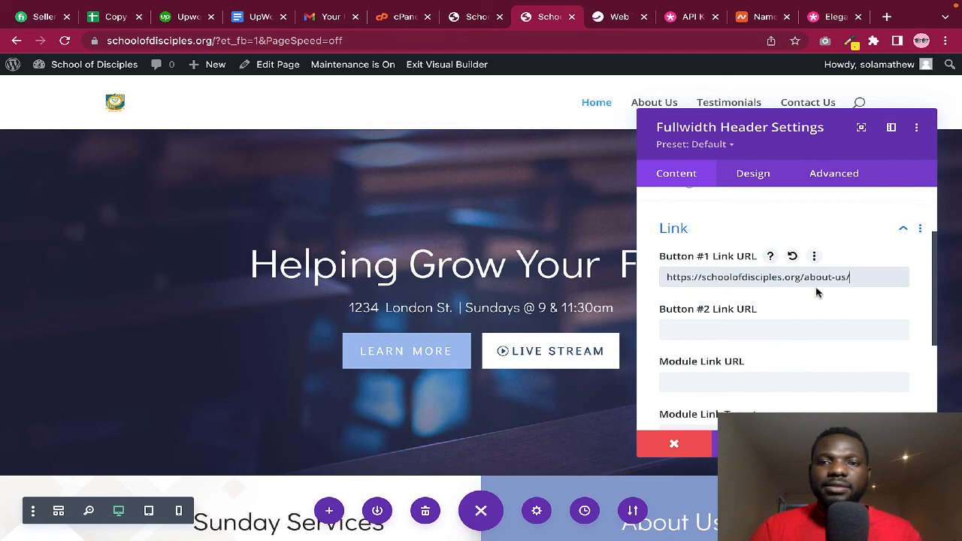
{"action": "left_click_drag", "start_coordinate": [816, 286], "coordinate": [659, 277]}
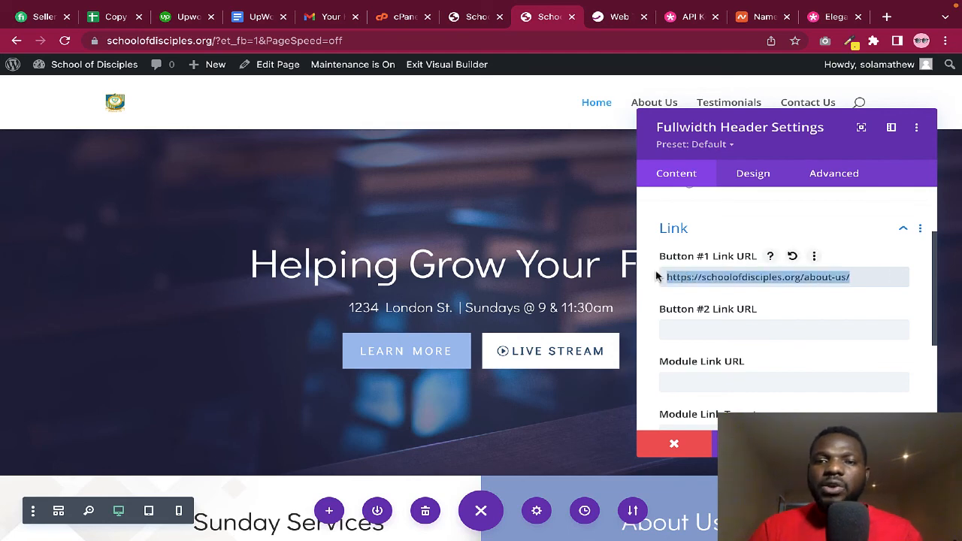
{"action": "key", "text": "BackSpace"}
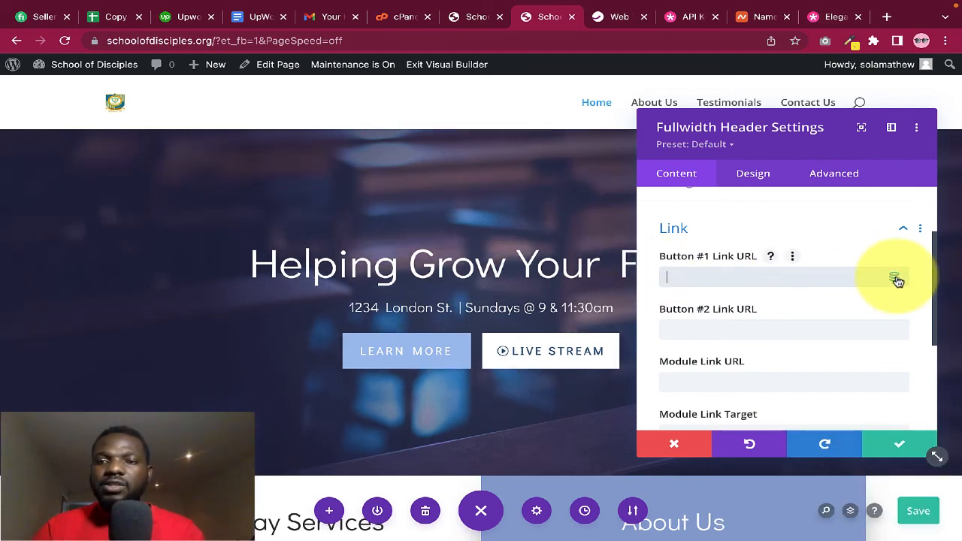
Link Button #1 to the Home page via dynamic Page Link, set Button #2's link, and apply
{"action": "left_click", "coordinate": [894, 278]}
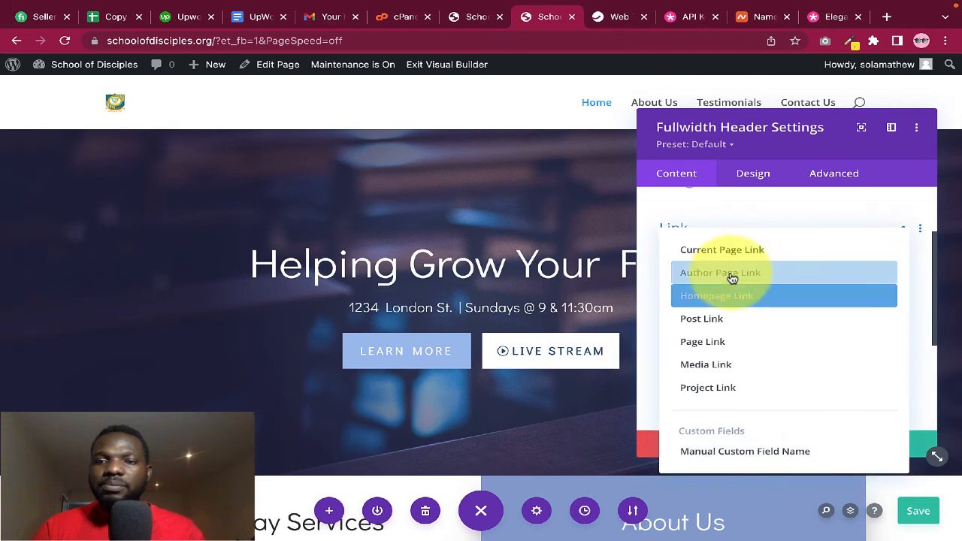
{"action": "left_click", "coordinate": [720, 342]}
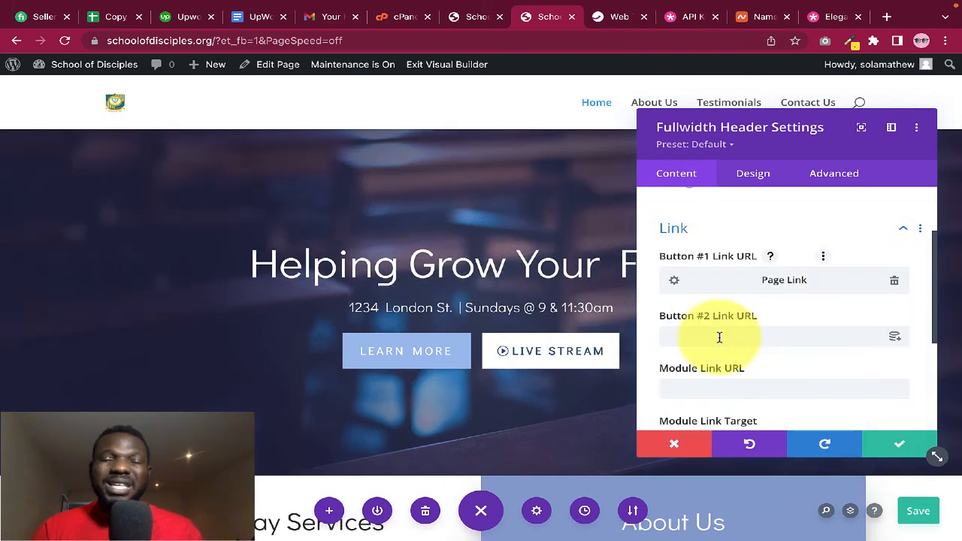
{"action": "left_click", "coordinate": [674, 281]}
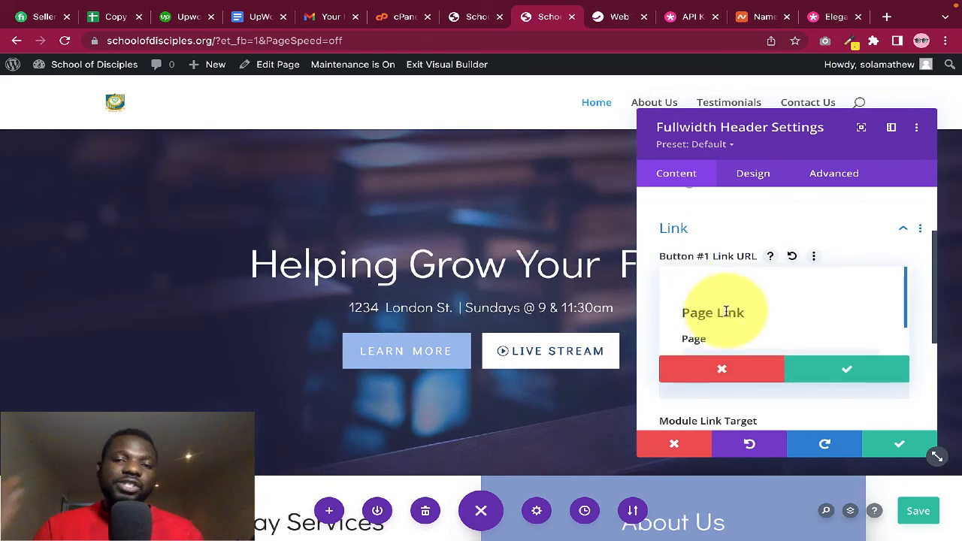
{"action": "scroll", "coordinate": [762, 320], "scroll_direction": "down", "scroll_amount": 1}
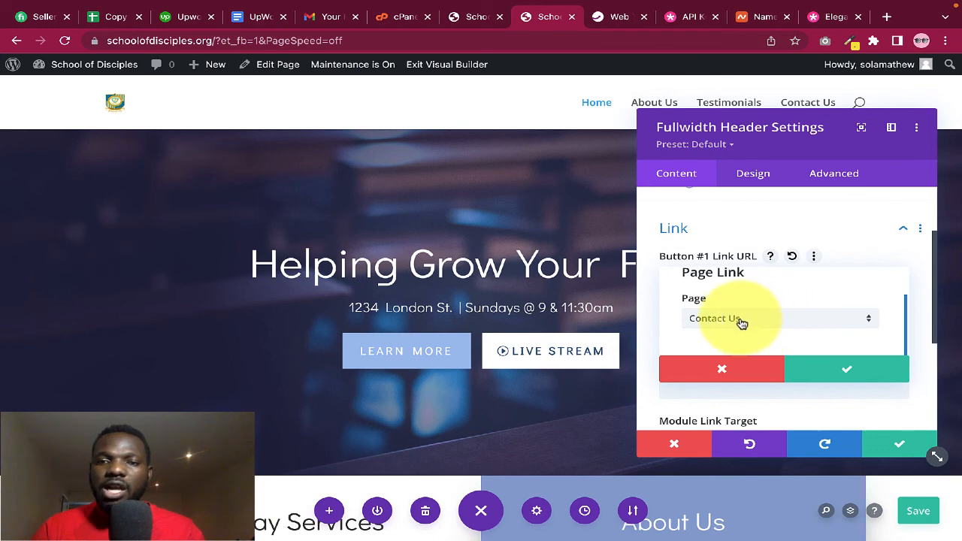
{"action": "left_click", "coordinate": [750, 318]}
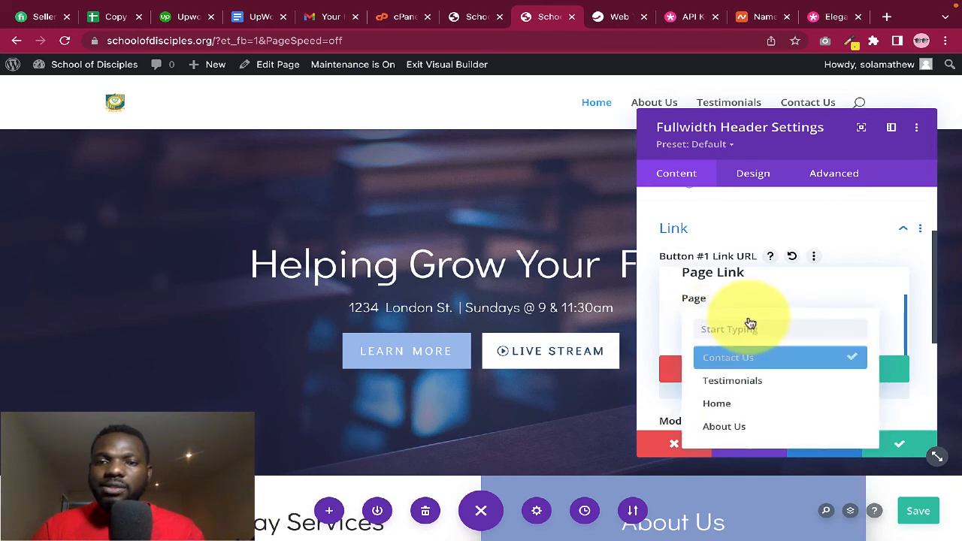
{"action": "left_click", "coordinate": [742, 405]}
{"action": "left_click", "coordinate": [831, 375]}
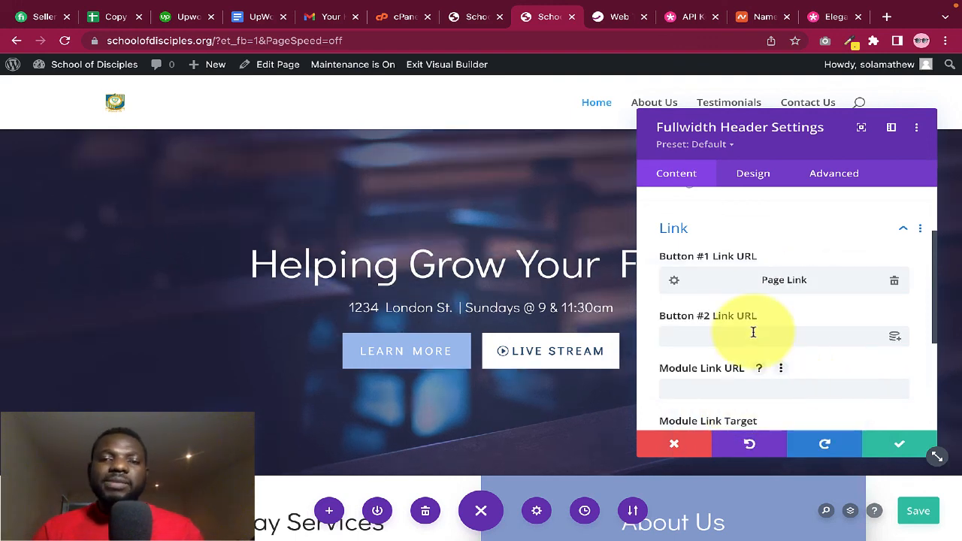
{"action": "left_click", "coordinate": [701, 340]}
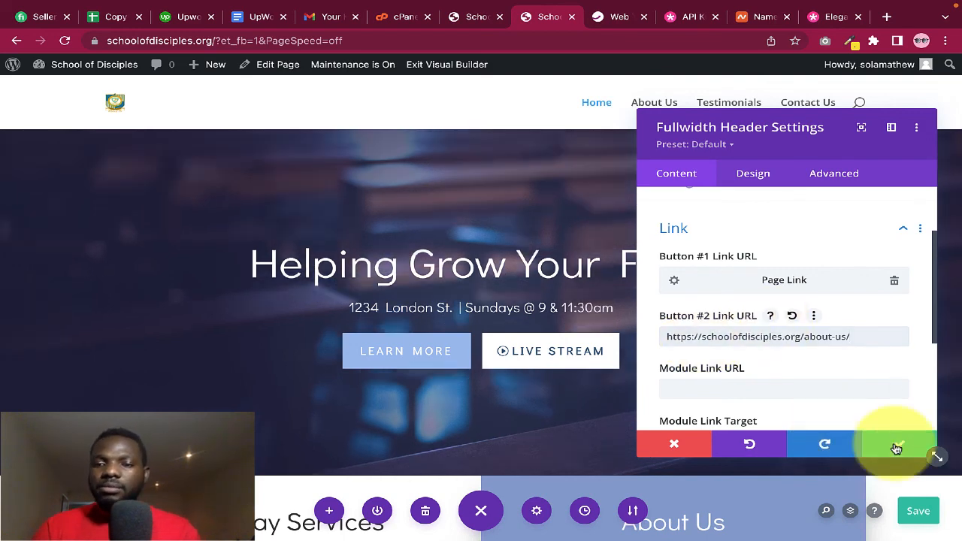
{"action": "left_click", "coordinate": [898, 444]}
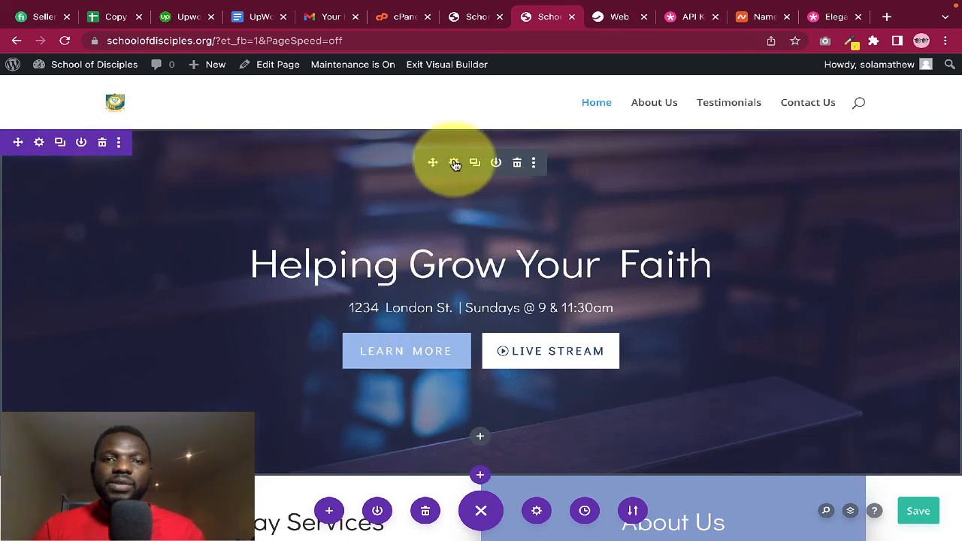
Reopen the hero header settings and expand the Learn More button styling in the Design tab
{"action": "left_click", "coordinate": [454, 163]}
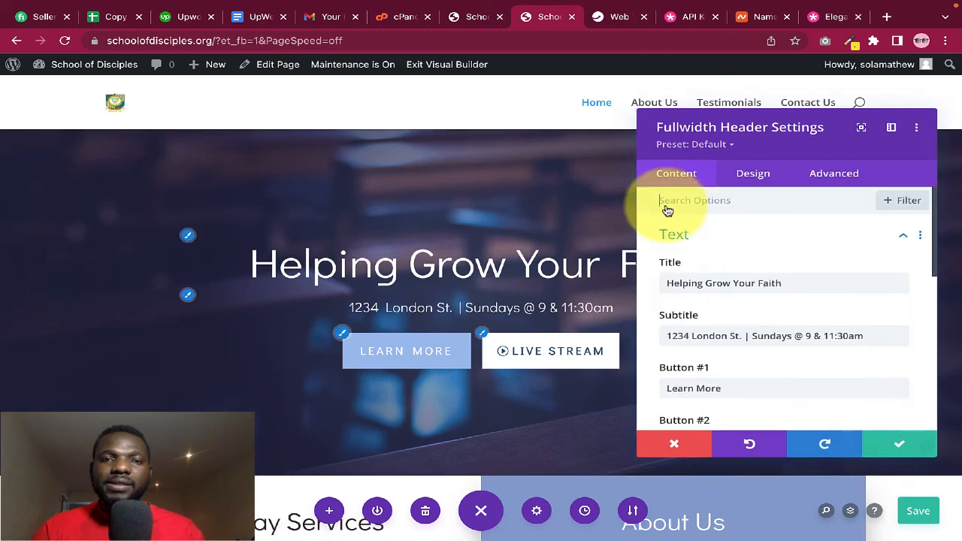
{"action": "left_click", "coordinate": [751, 178]}
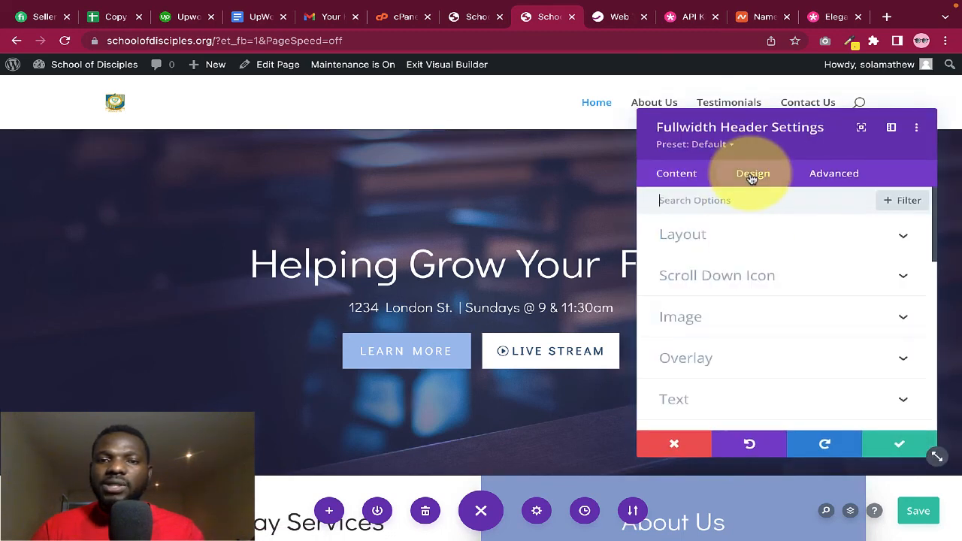
{"action": "scroll", "coordinate": [752, 354], "scroll_direction": "down", "scroll_amount": 3}
{"action": "scroll", "coordinate": [754, 355], "scroll_direction": "down", "scroll_amount": 3}
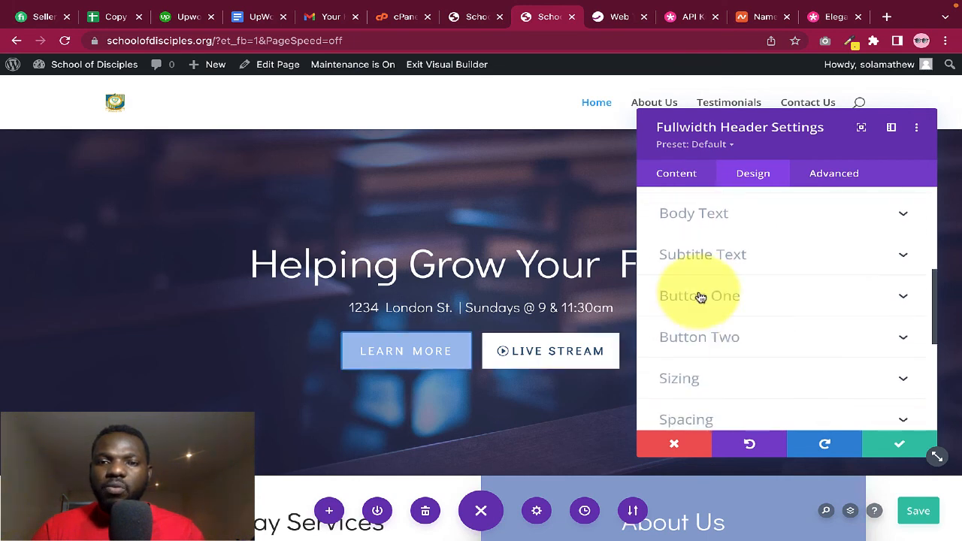
{"action": "left_click", "coordinate": [699, 296]}
{"action": "scroll", "coordinate": [780, 338], "scroll_direction": "down", "scroll_amount": 1}
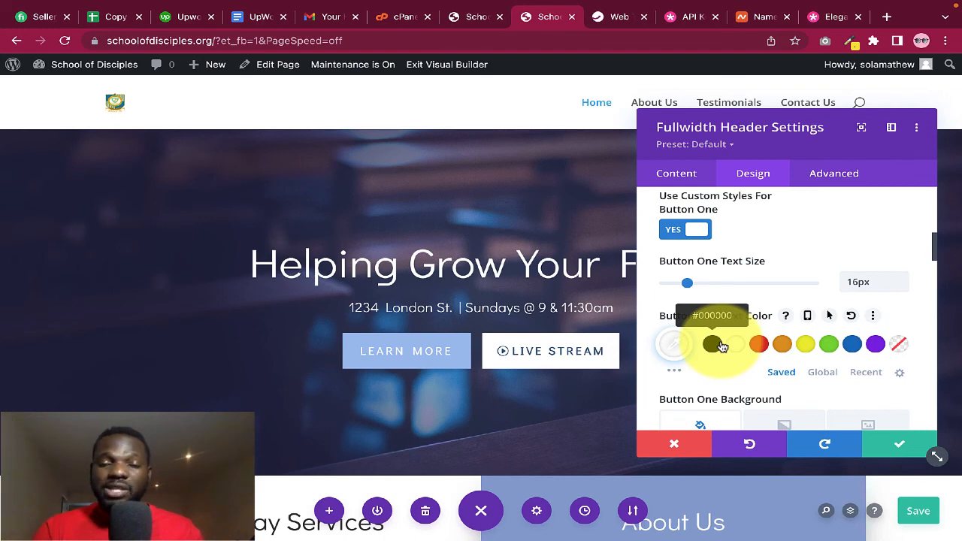
{"action": "scroll", "coordinate": [721, 346], "scroll_direction": "down", "scroll_amount": 4}
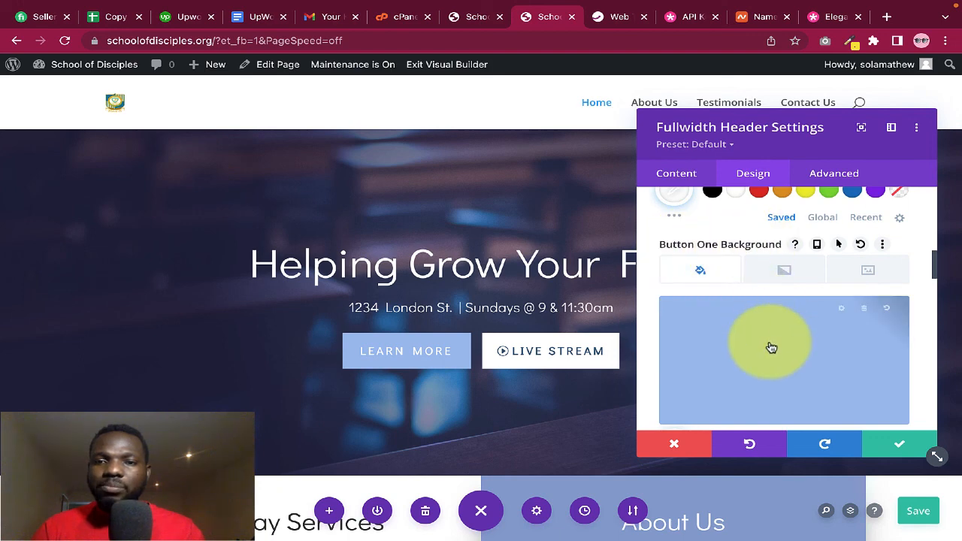
{"action": "scroll", "coordinate": [771, 347], "scroll_direction": "down", "scroll_amount": 1}
{"action": "scroll", "coordinate": [745, 383], "scroll_direction": "down", "scroll_amount": 1}
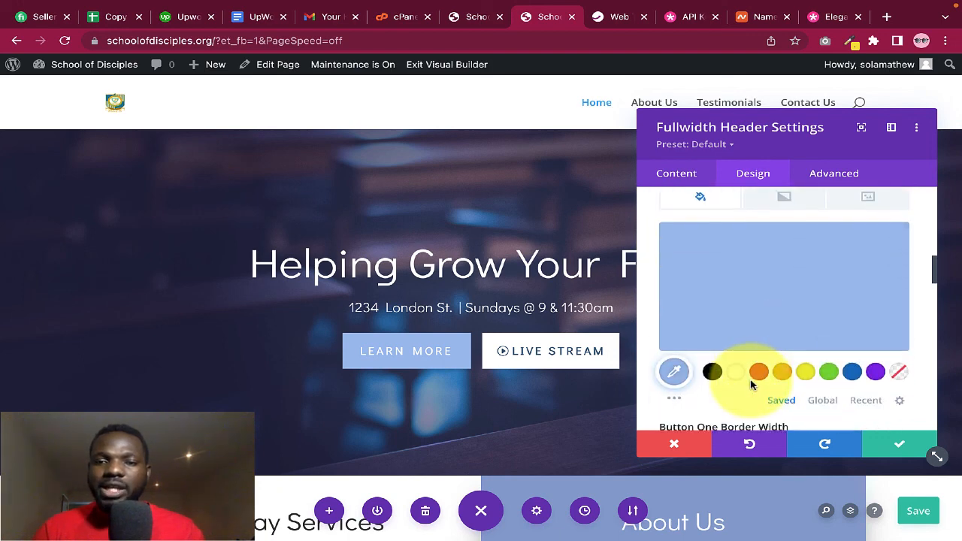
Try yellow and blue #0c71c3 backgrounds on Learn More, revert to pale blue, and close settings
{"action": "left_click", "coordinate": [806, 373]}
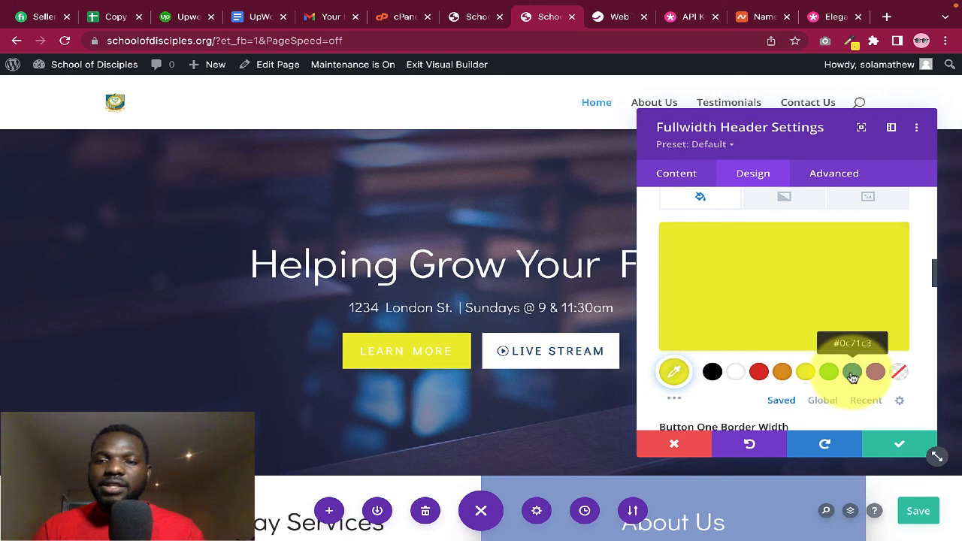
{"action": "left_click", "coordinate": [853, 375]}
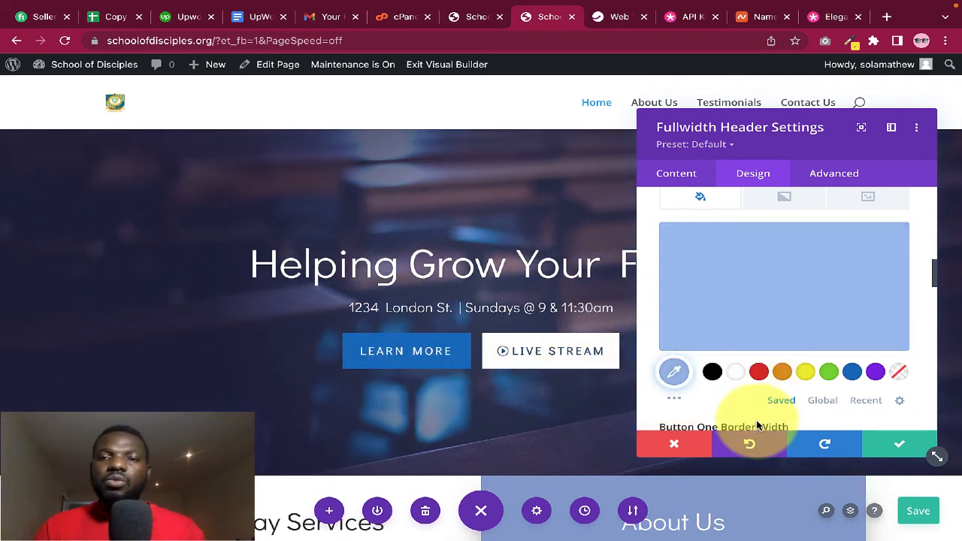
{"action": "left_click", "coordinate": [746, 442]}
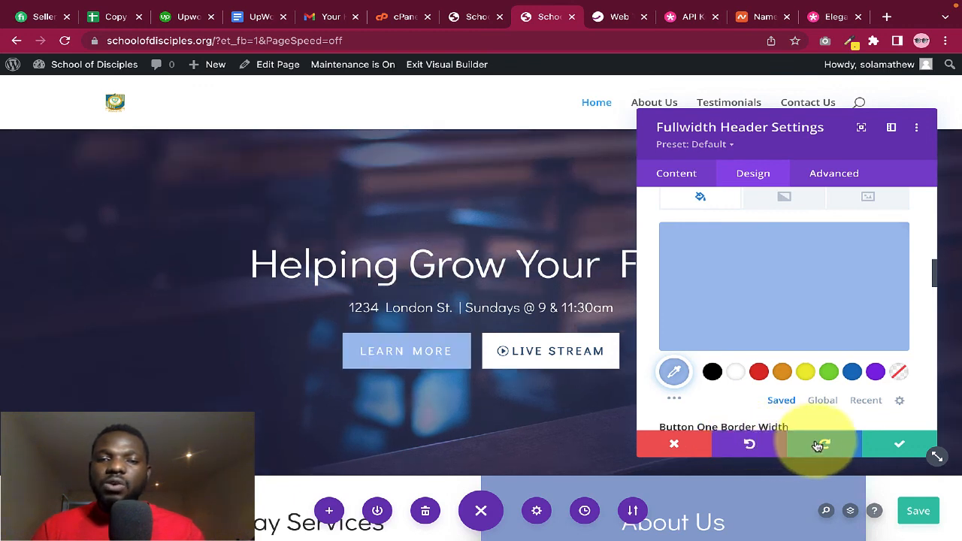
{"action": "left_click", "coordinate": [900, 443]}
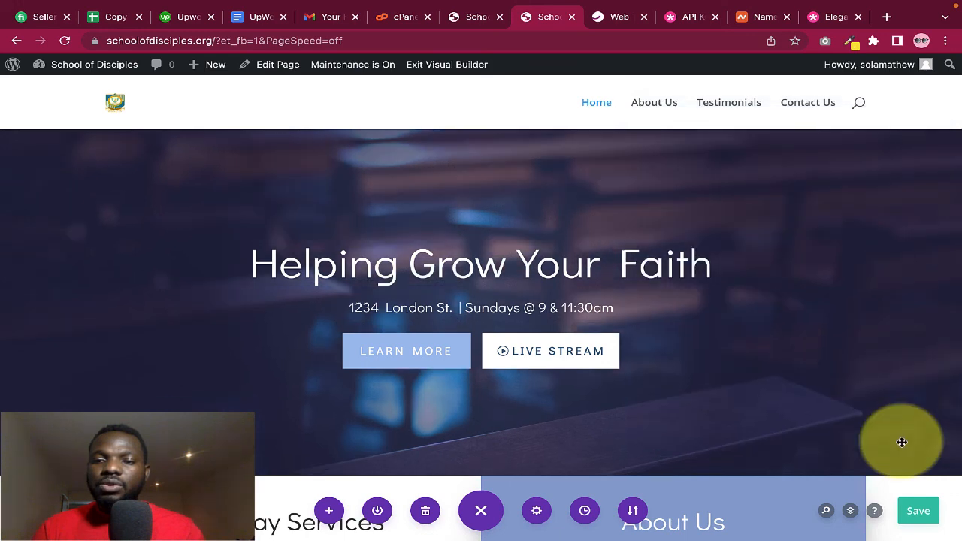
{"action": "scroll", "coordinate": [683, 378], "scroll_direction": "down", "scroll_amount": 3}
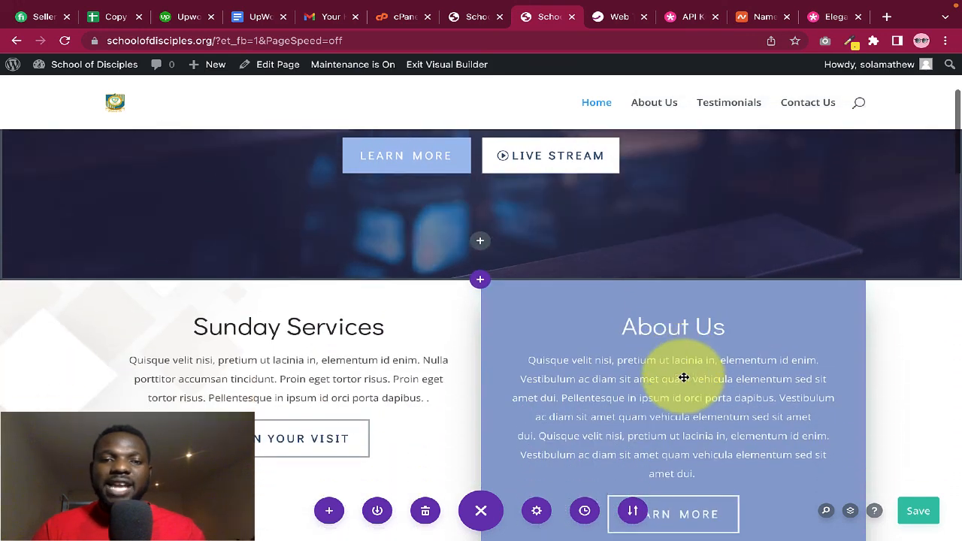
{"action": "scroll", "coordinate": [683, 379], "scroll_direction": "down", "scroll_amount": 3}
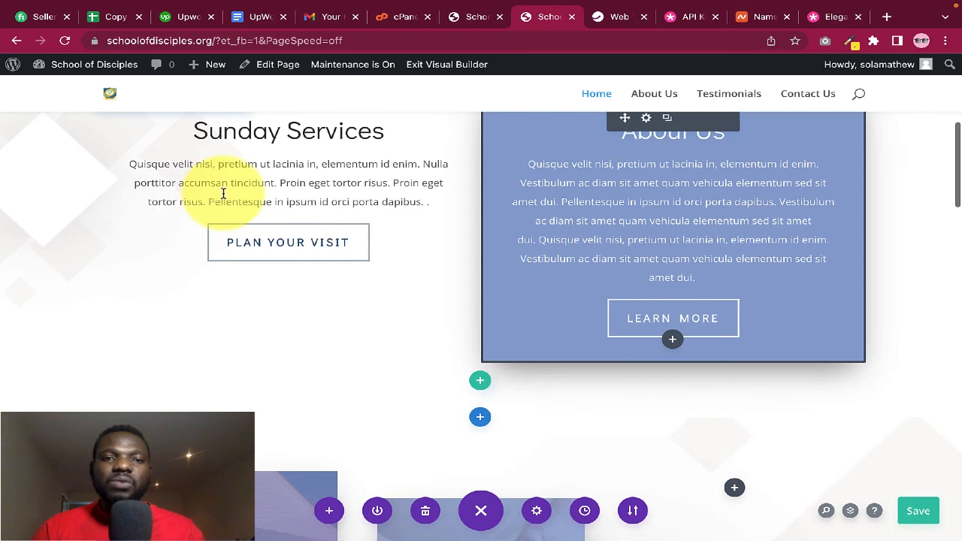
{"action": "scroll", "coordinate": [511, 282], "scroll_direction": "down", "scroll_amount": 4}
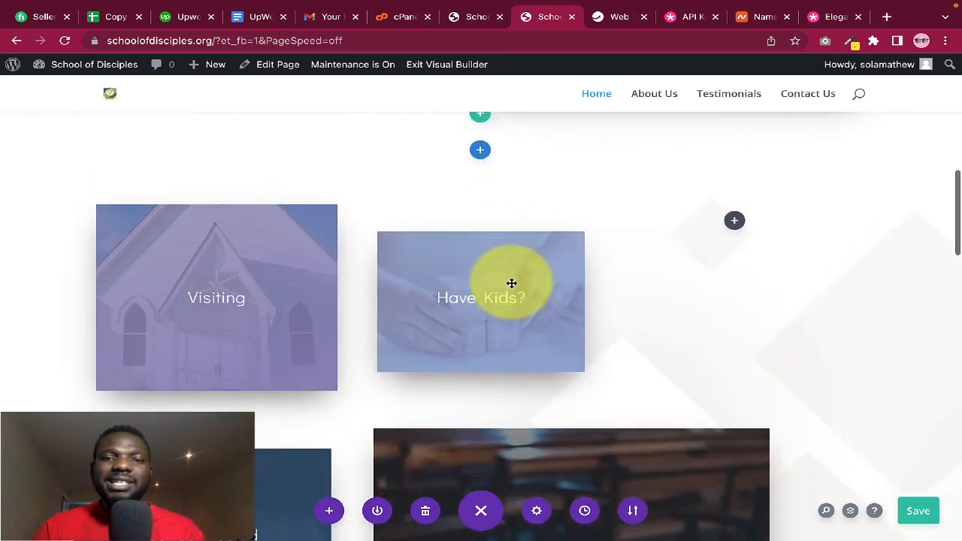
{"action": "scroll", "coordinate": [511, 283], "scroll_direction": "down", "scroll_amount": 5}
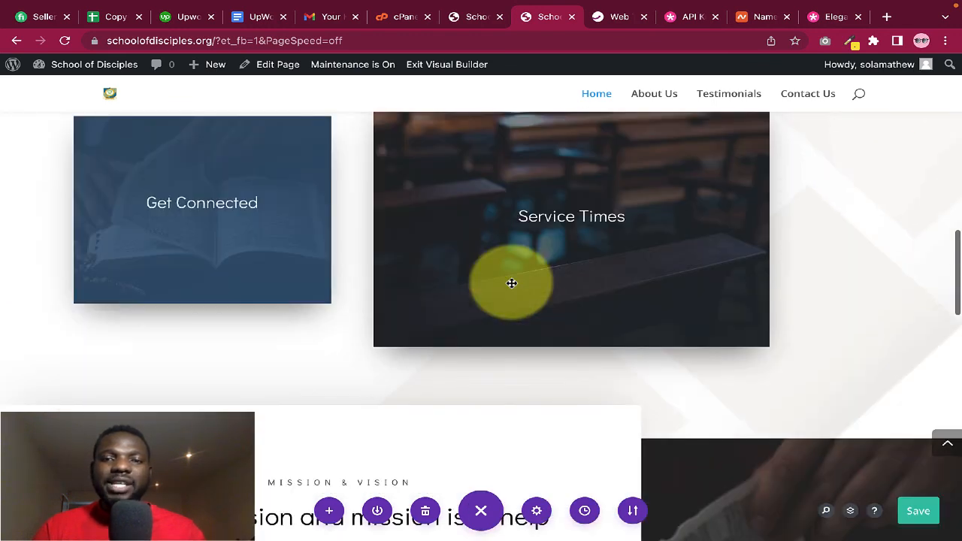
{"action": "scroll", "coordinate": [511, 282], "scroll_direction": "down", "scroll_amount": 5}
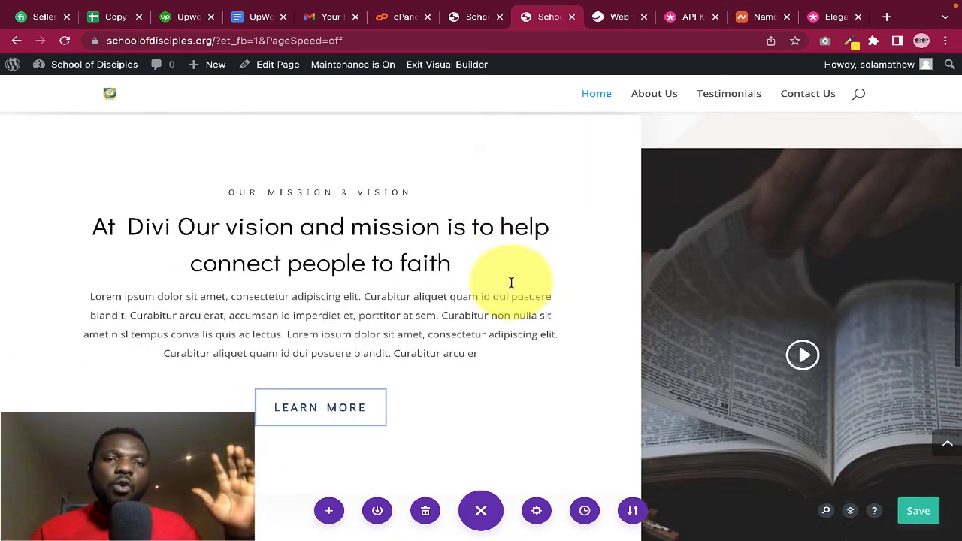
{"action": "scroll", "coordinate": [511, 283], "scroll_direction": "down", "scroll_amount": 6}
{"action": "scroll", "coordinate": [525, 279], "scroll_direction": "down", "scroll_amount": 6}
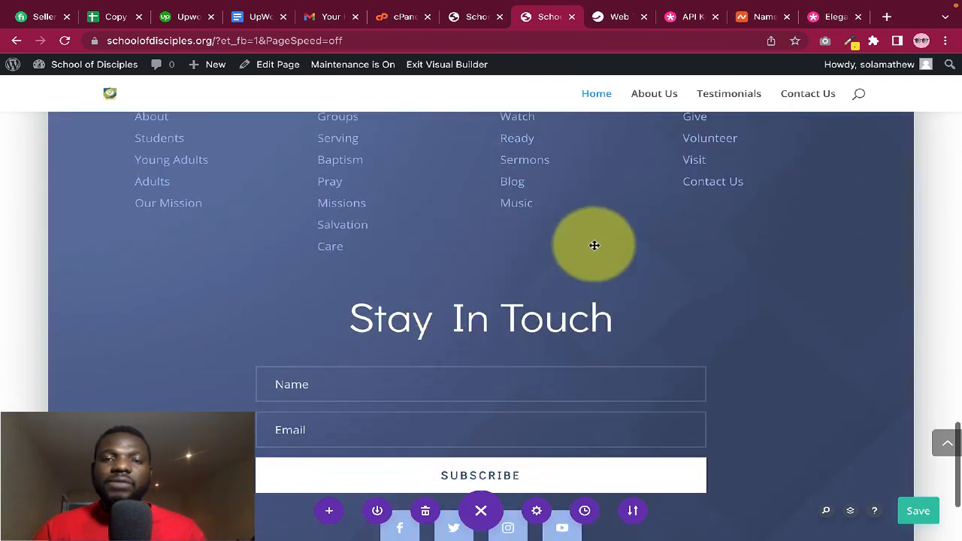
{"action": "scroll", "coordinate": [594, 245], "scroll_direction": "down", "scroll_amount": 3}
{"action": "scroll", "coordinate": [594, 245], "scroll_direction": "up", "scroll_amount": 2}
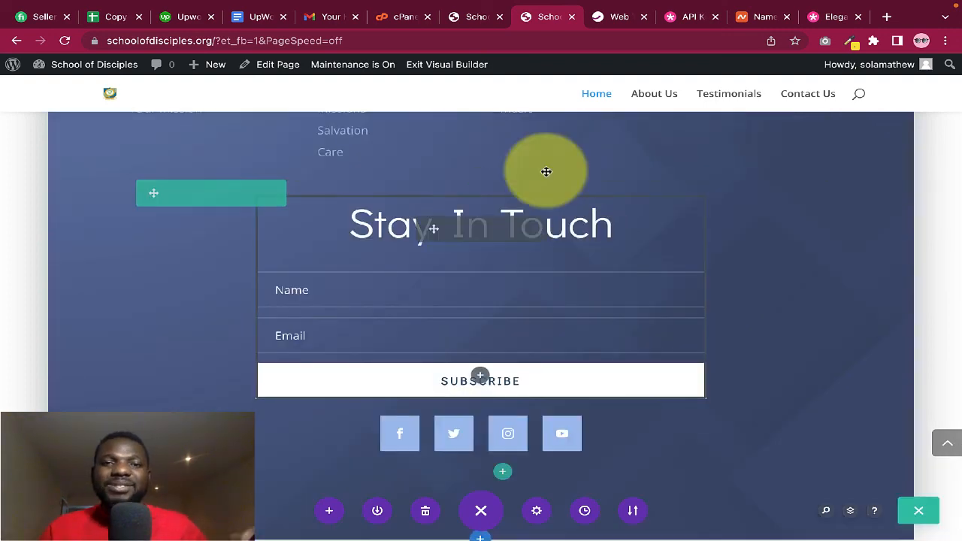
{"action": "left_click", "coordinate": [613, 18]}
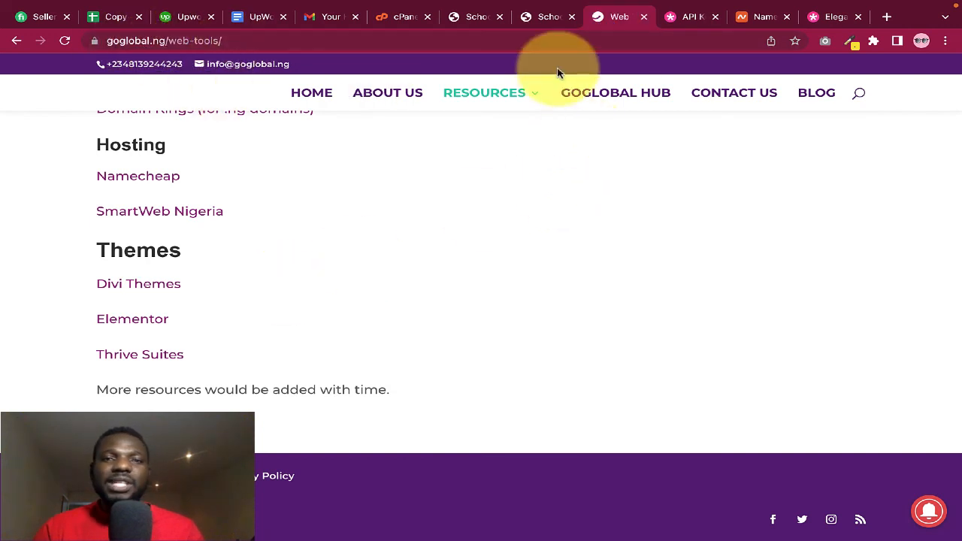
{"action": "left_click", "coordinate": [546, 18]}
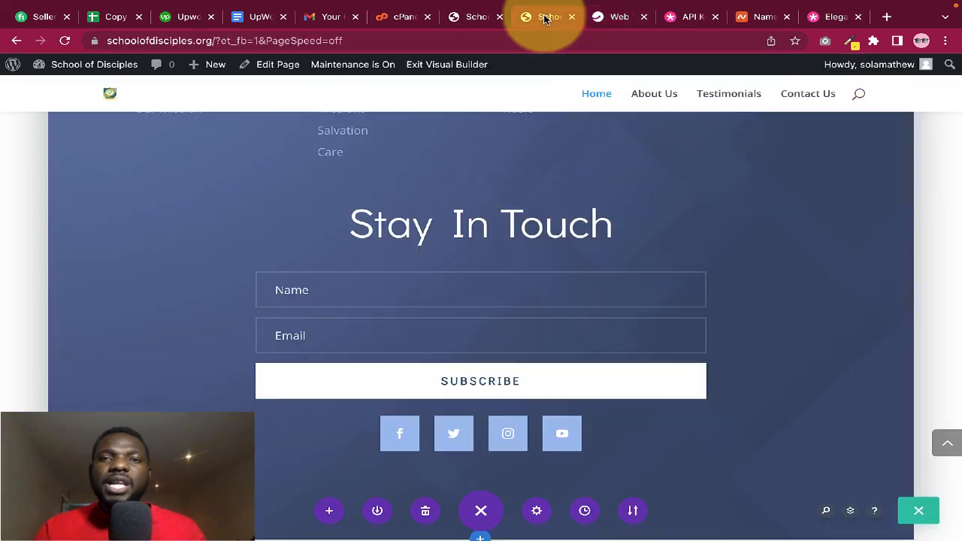
{"action": "scroll", "coordinate": [514, 247], "scroll_direction": "up", "scroll_amount": 10}
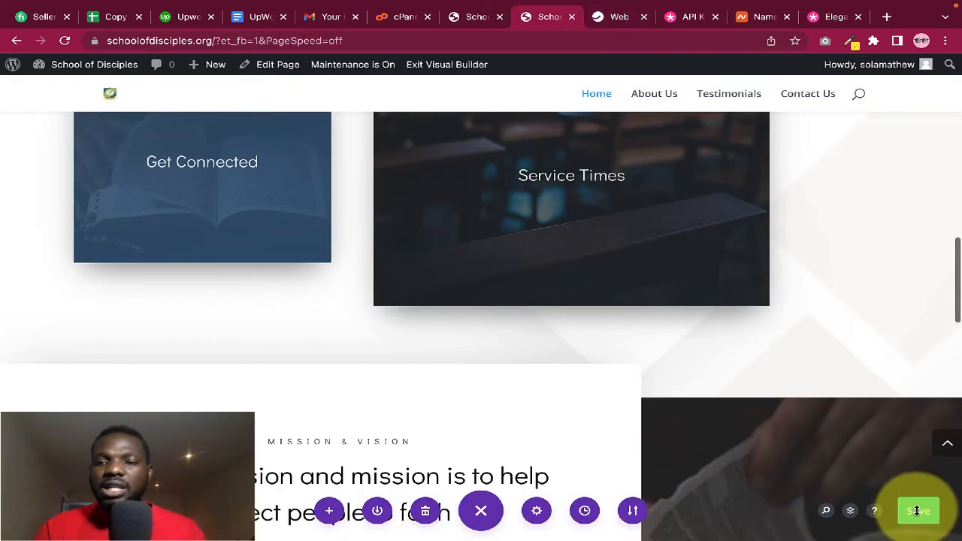
Save the home page edits, then exit the Divi Visual Builder to view the live Helping Grow Your Faith hero
{"action": "scroll", "coordinate": [916, 511], "scroll_direction": "up", "scroll_amount": 3}
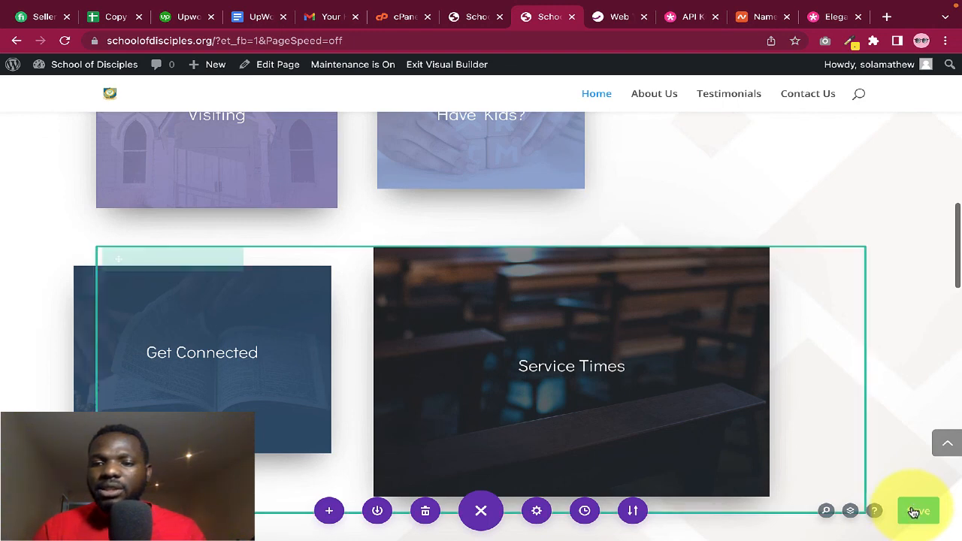
{"action": "left_click", "coordinate": [913, 512]}
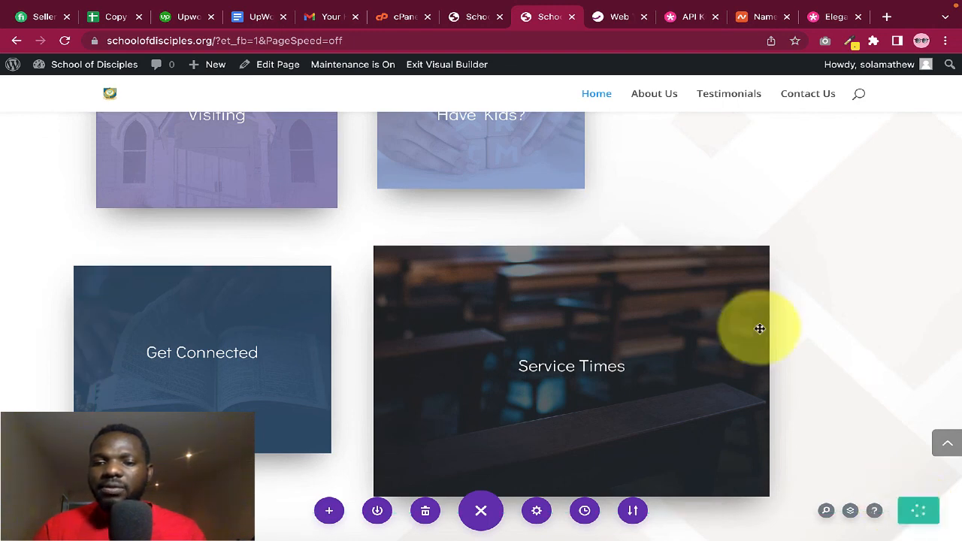
{"action": "scroll", "coordinate": [760, 328], "scroll_direction": "up", "scroll_amount": 10}
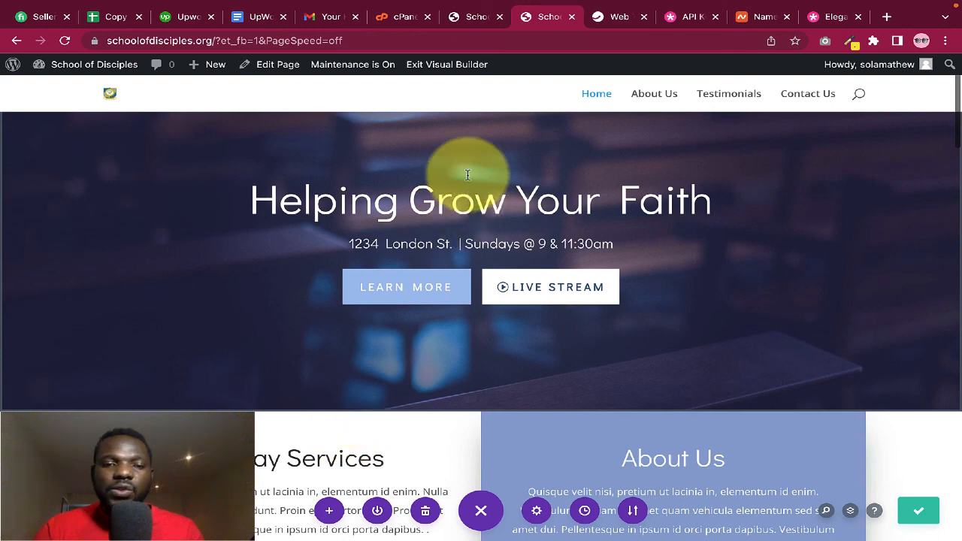
{"action": "left_click", "coordinate": [440, 67]}
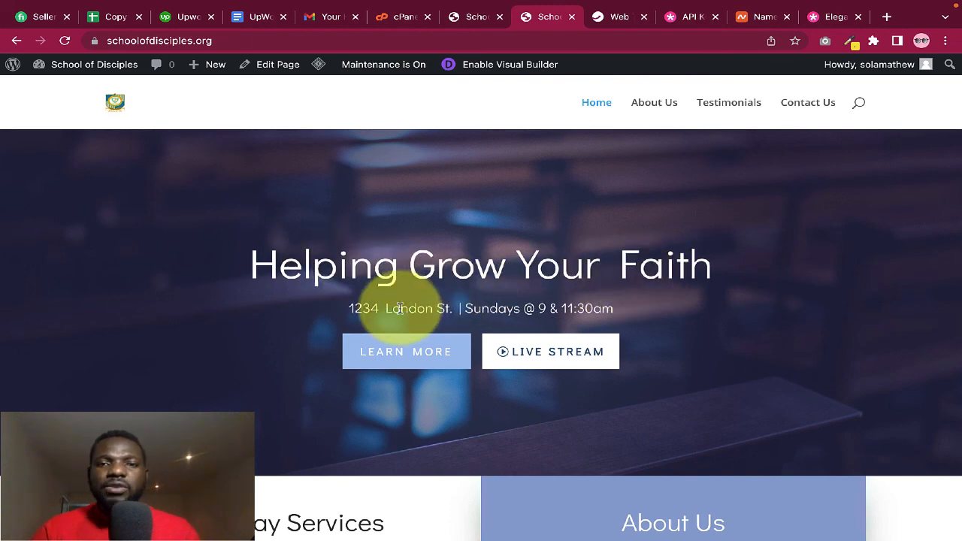
{"action": "left_click_drag", "start_coordinate": [389, 309], "coordinate": [446, 309]}
{"action": "left_click", "coordinate": [445, 308]}
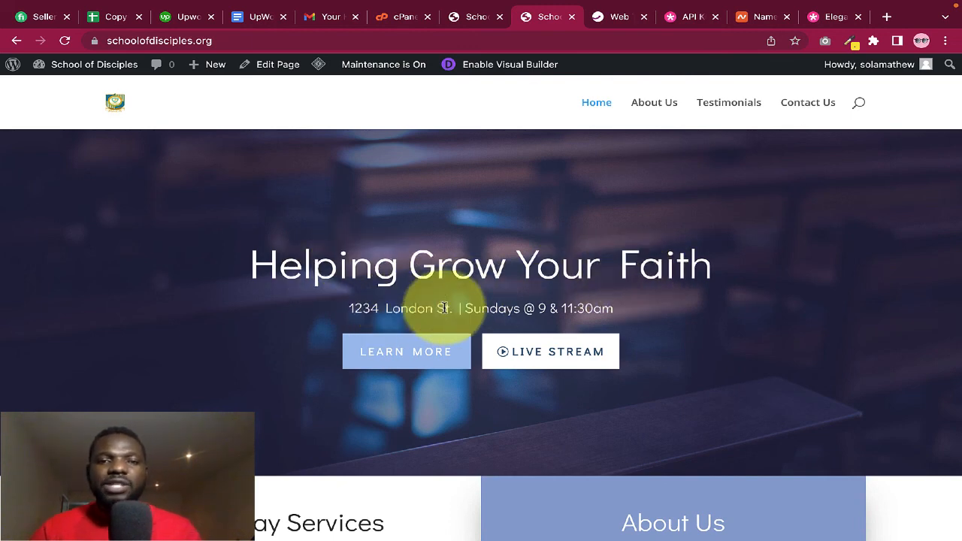
{"action": "scroll", "coordinate": [442, 306], "scroll_direction": "down", "scroll_amount": 2}
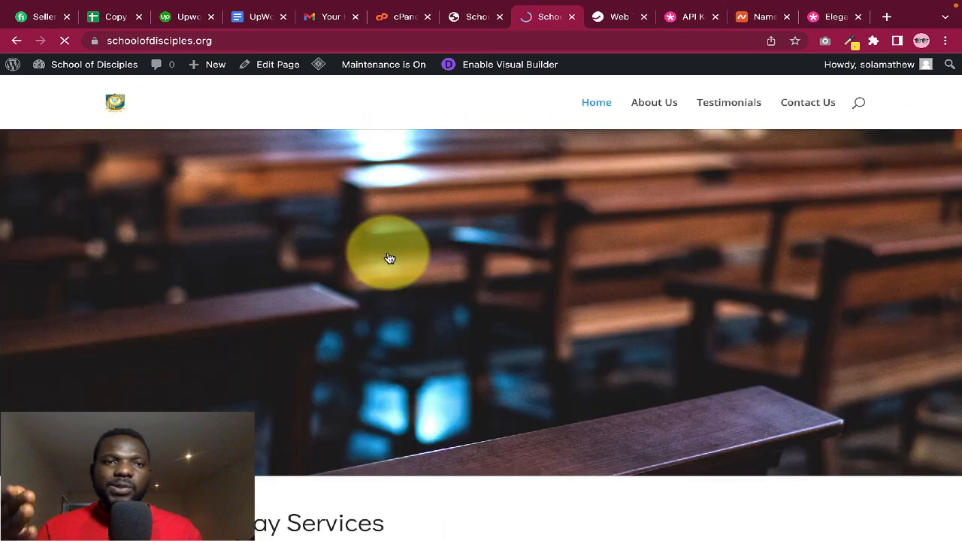
{"action": "scroll", "coordinate": [477, 297], "scroll_direction": "down", "scroll_amount": 4}
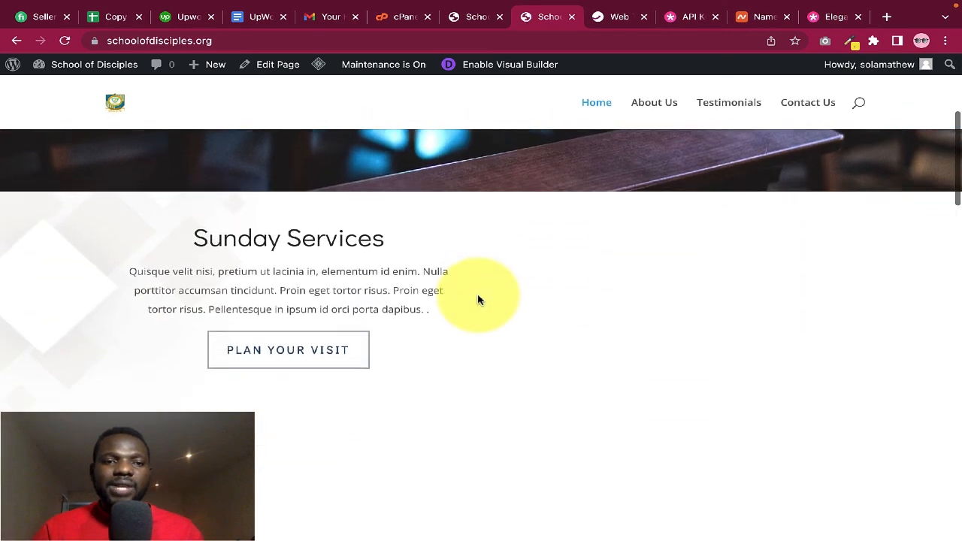
{"action": "scroll", "coordinate": [478, 299], "scroll_direction": "down", "scroll_amount": 2}
{"action": "scroll", "coordinate": [477, 300], "scroll_direction": "up", "scroll_amount": 3}
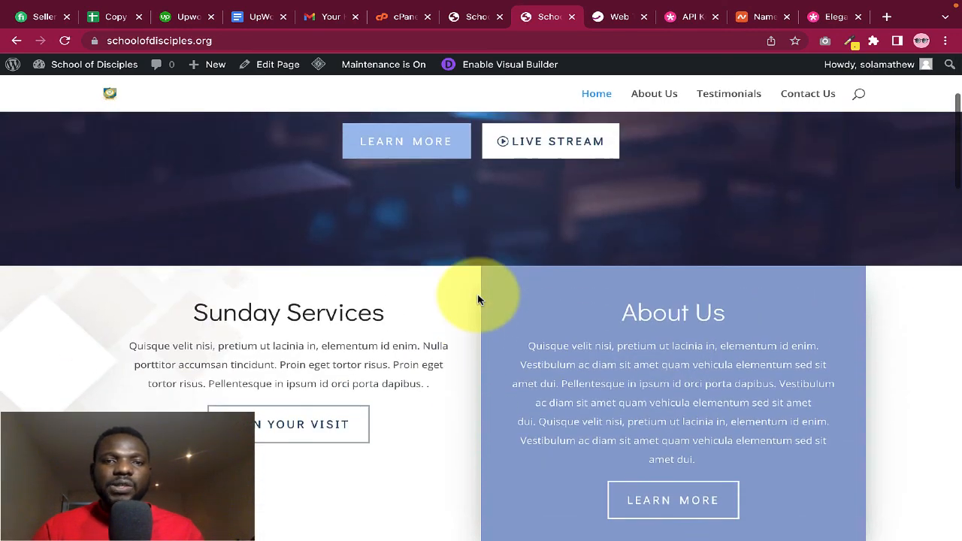
{"action": "scroll", "coordinate": [478, 299], "scroll_direction": "up", "scroll_amount": 3}
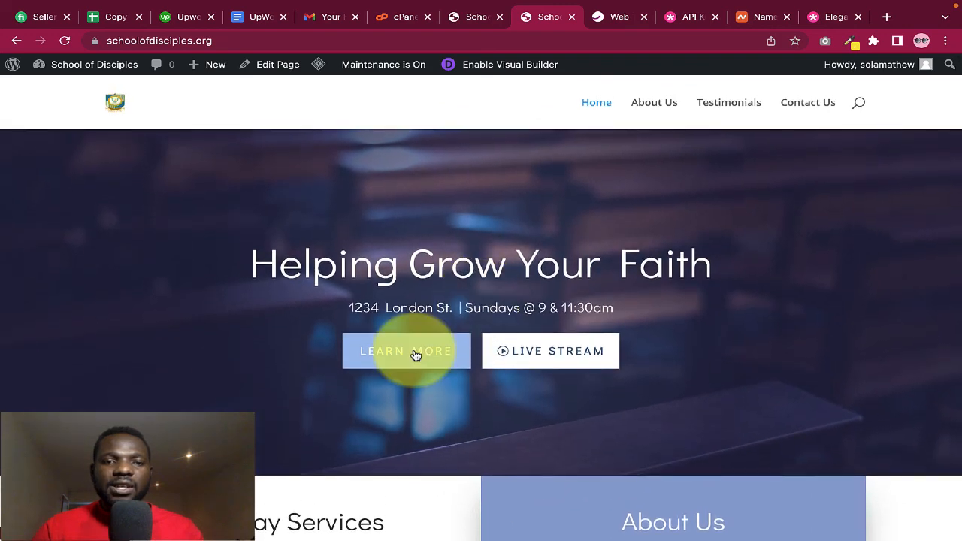